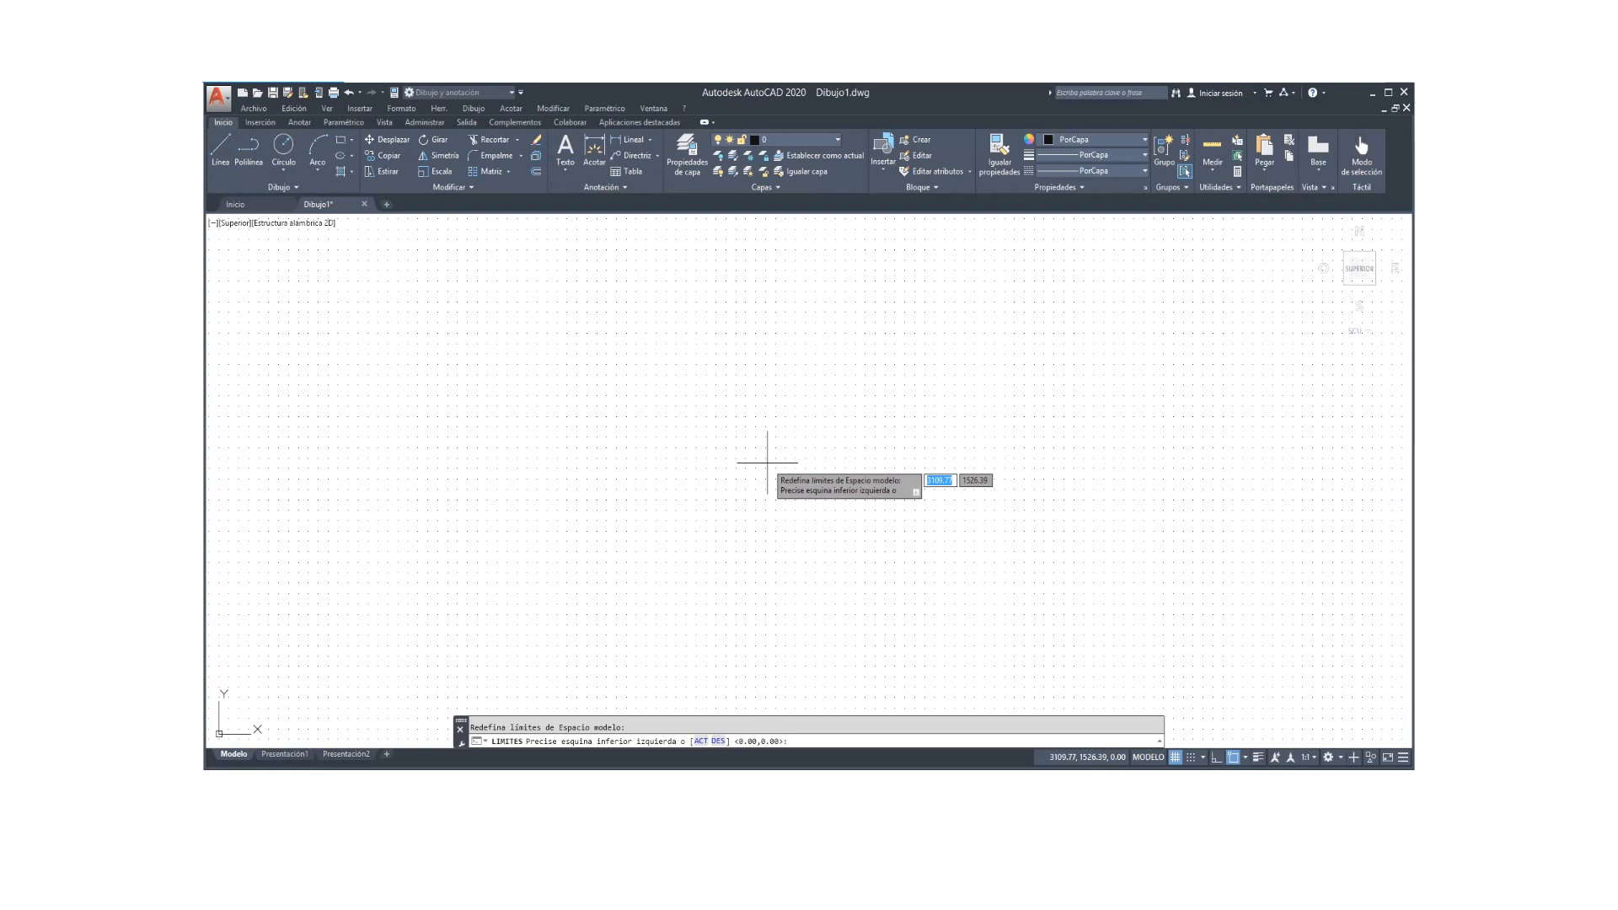
Step: Set the drawing limits with lower-left corner 0,0 and upper-right corner 210,297
{"action": "key", "text": "Return"}
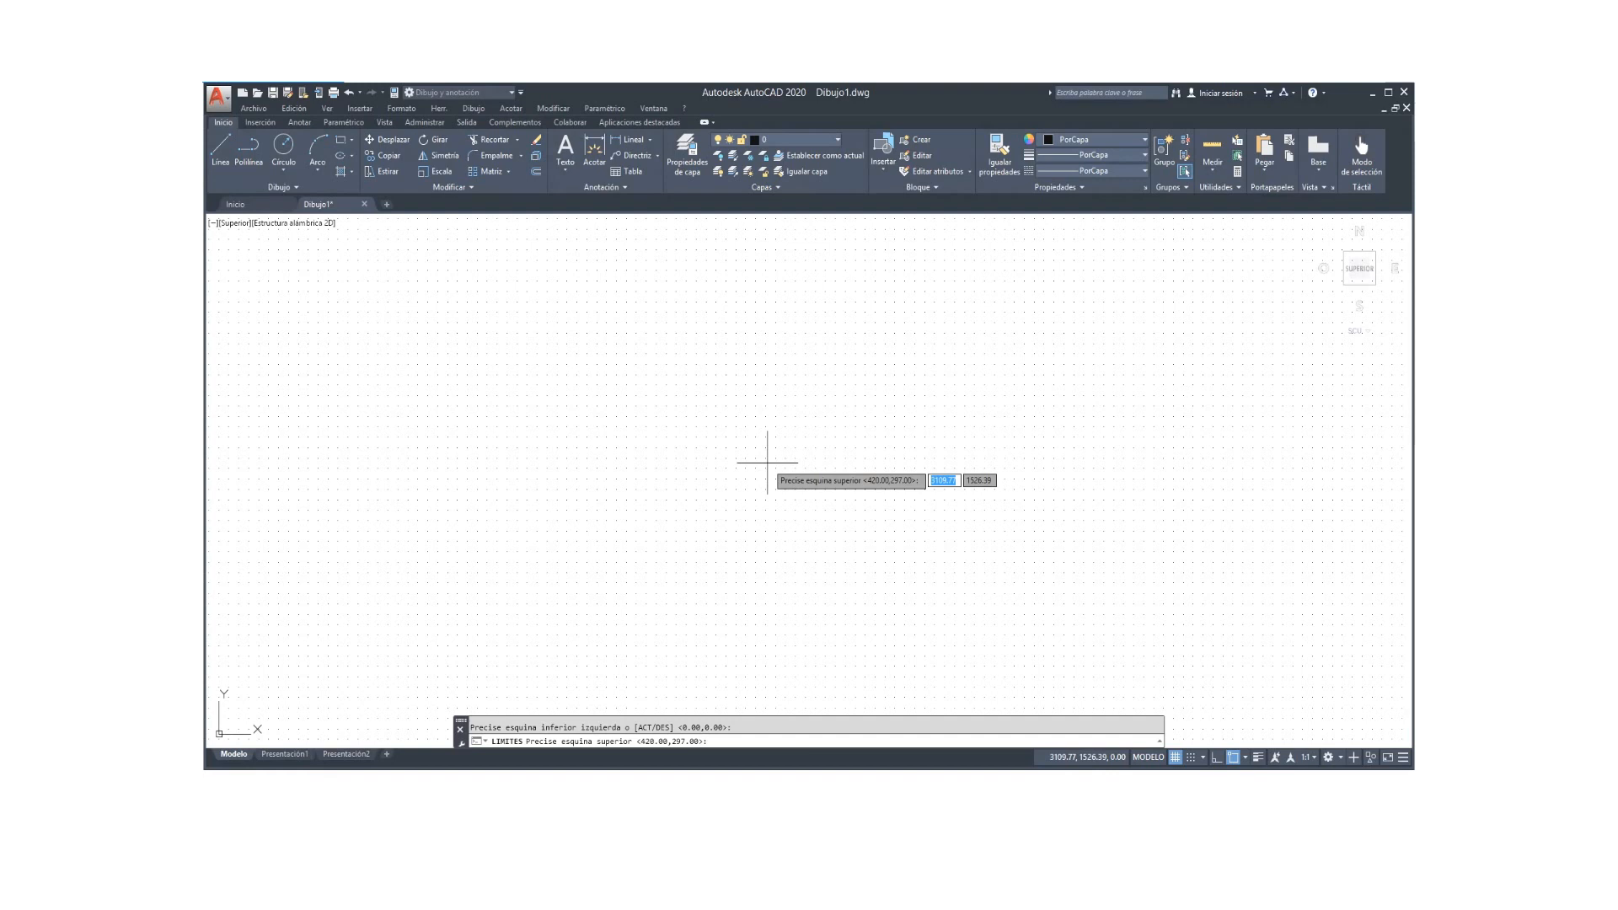
{"action": "type", "text": "21"}
{"action": "key", "text": "Tab"}
{"action": "type", "text": "29"}
{"action": "key", "text": "Return"}
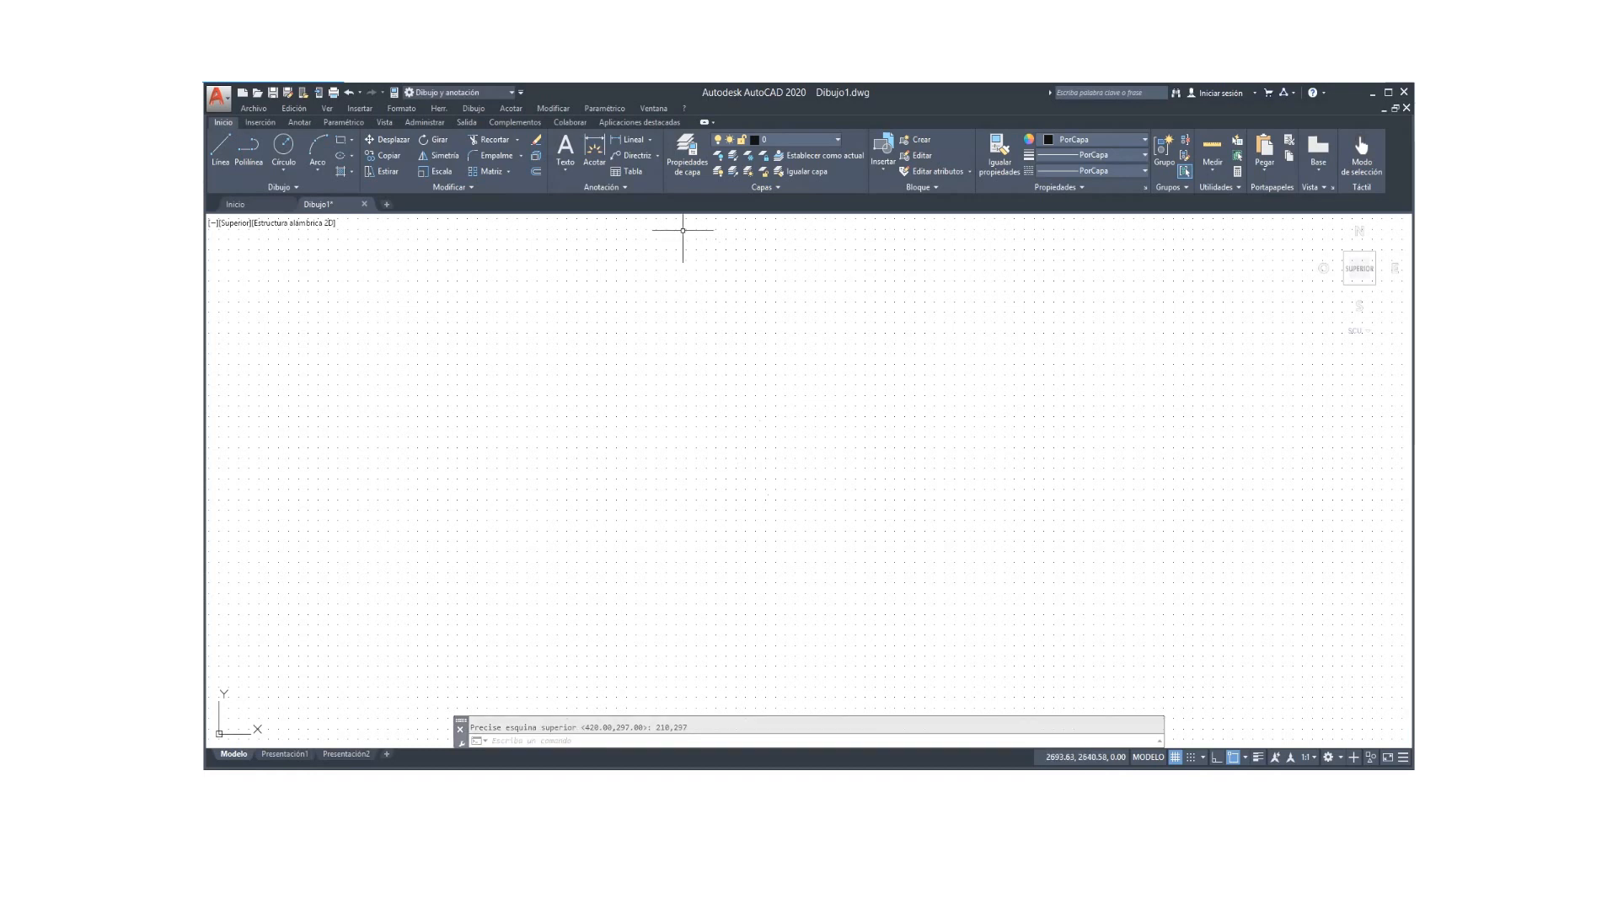
Step: Open Drafting Settings from the Tools menu at its Snap and Grid page
{"action": "left_click", "coordinate": [438, 110]}
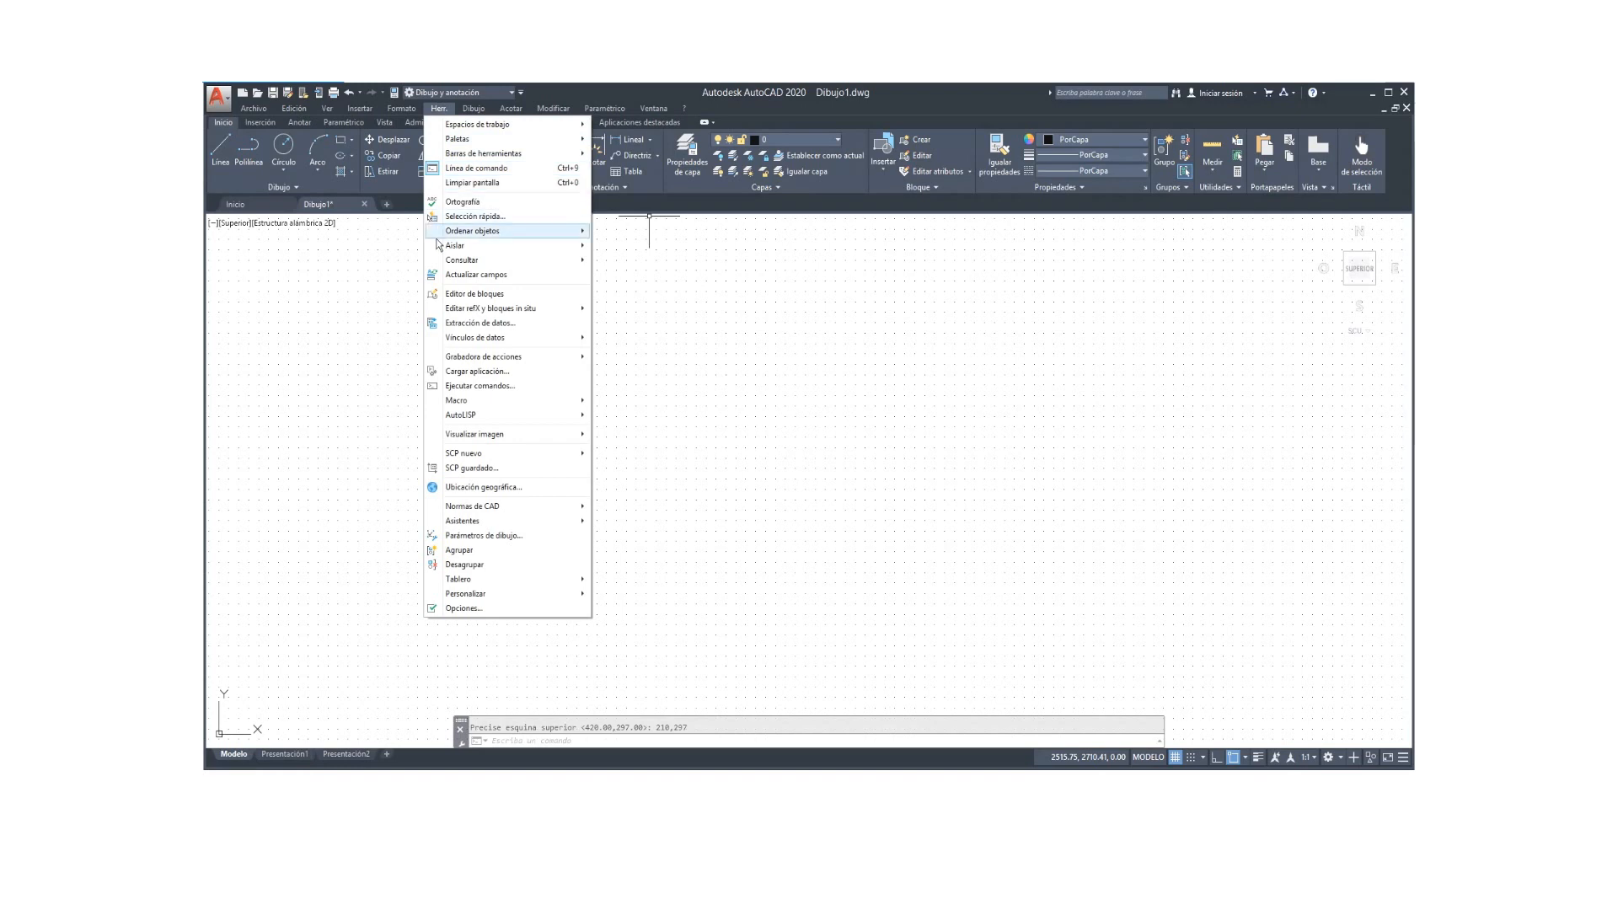
{"action": "left_click", "coordinate": [461, 538]}
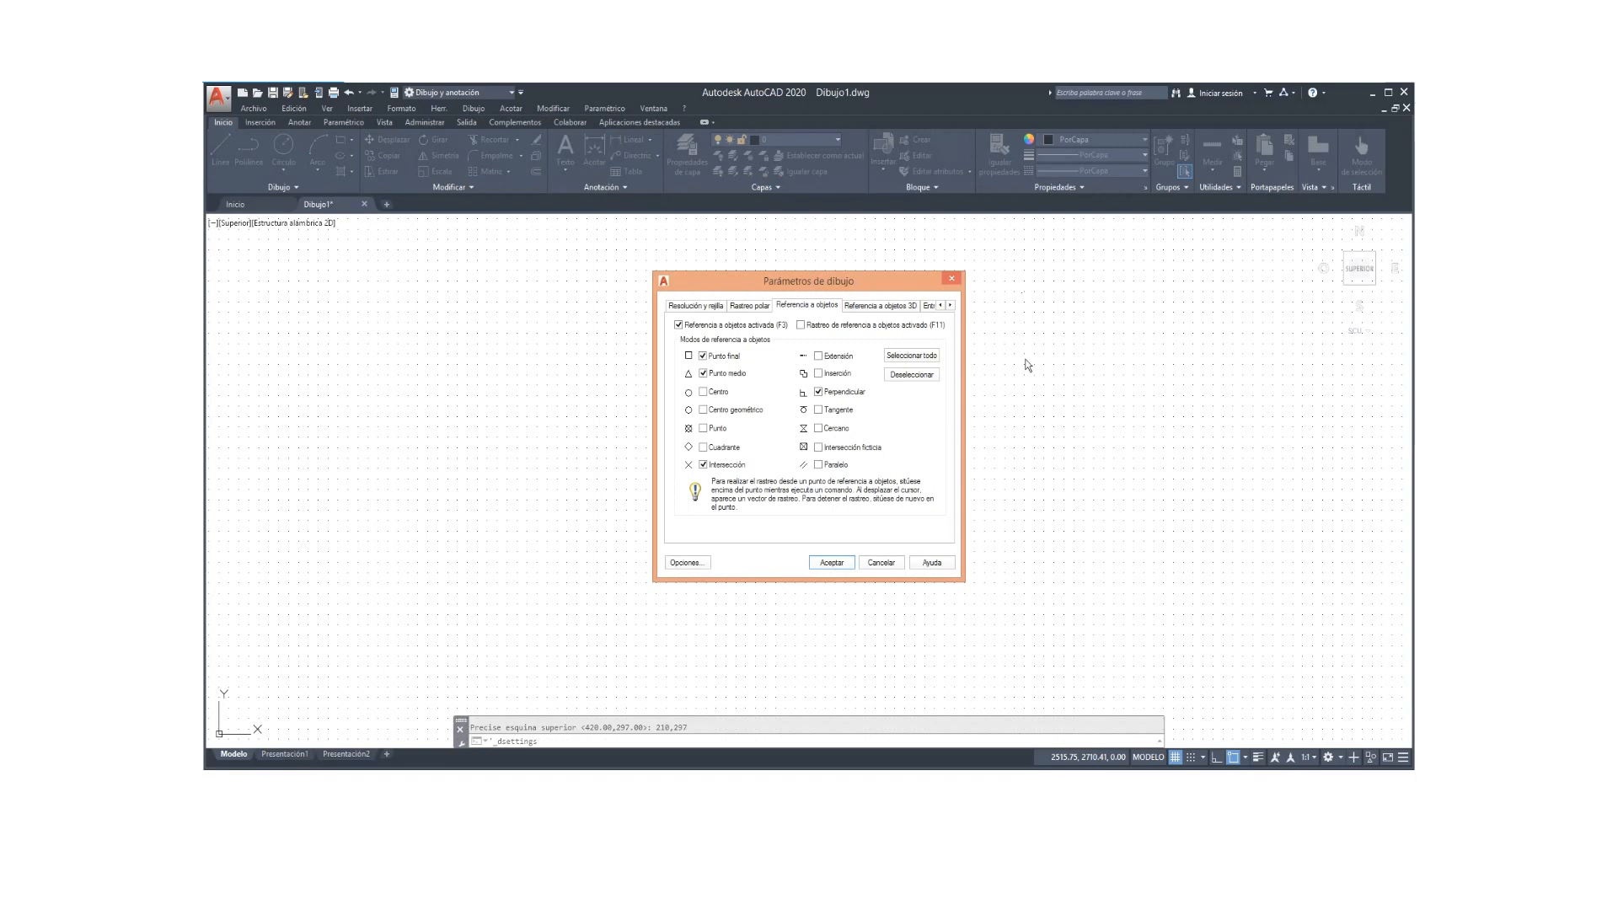
{"action": "left_click", "coordinate": [694, 305]}
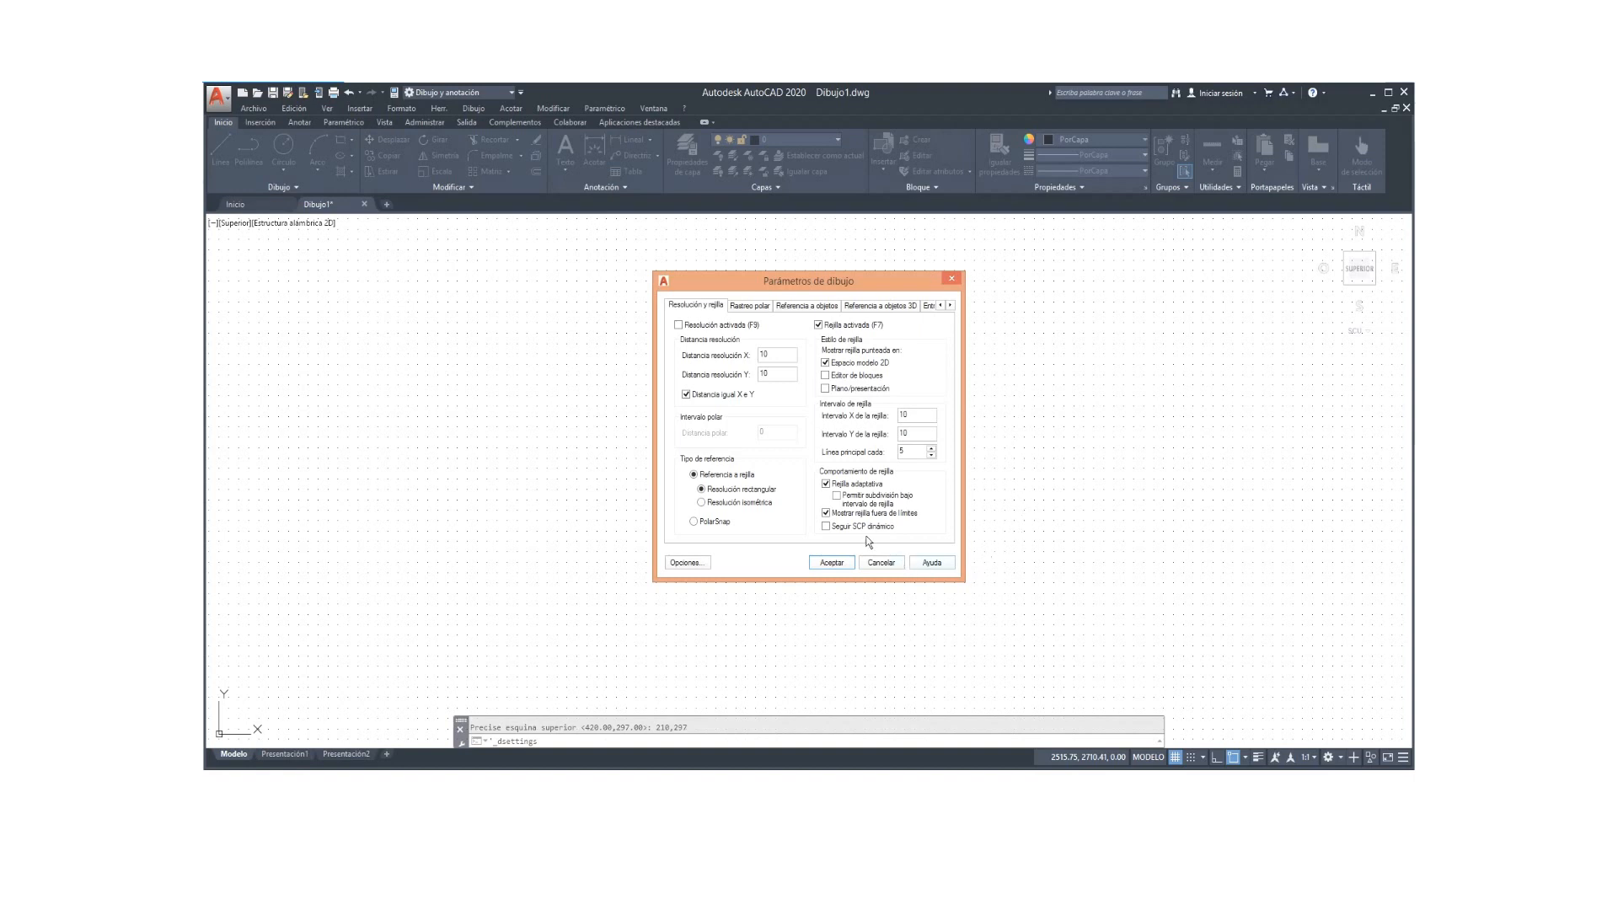
Step: Hide the grid beyond limits and keep only endpoint, midpoint and perpendicular object snaps
{"action": "left_click", "coordinate": [826, 514]}
{"action": "left_click", "coordinate": [788, 305]}
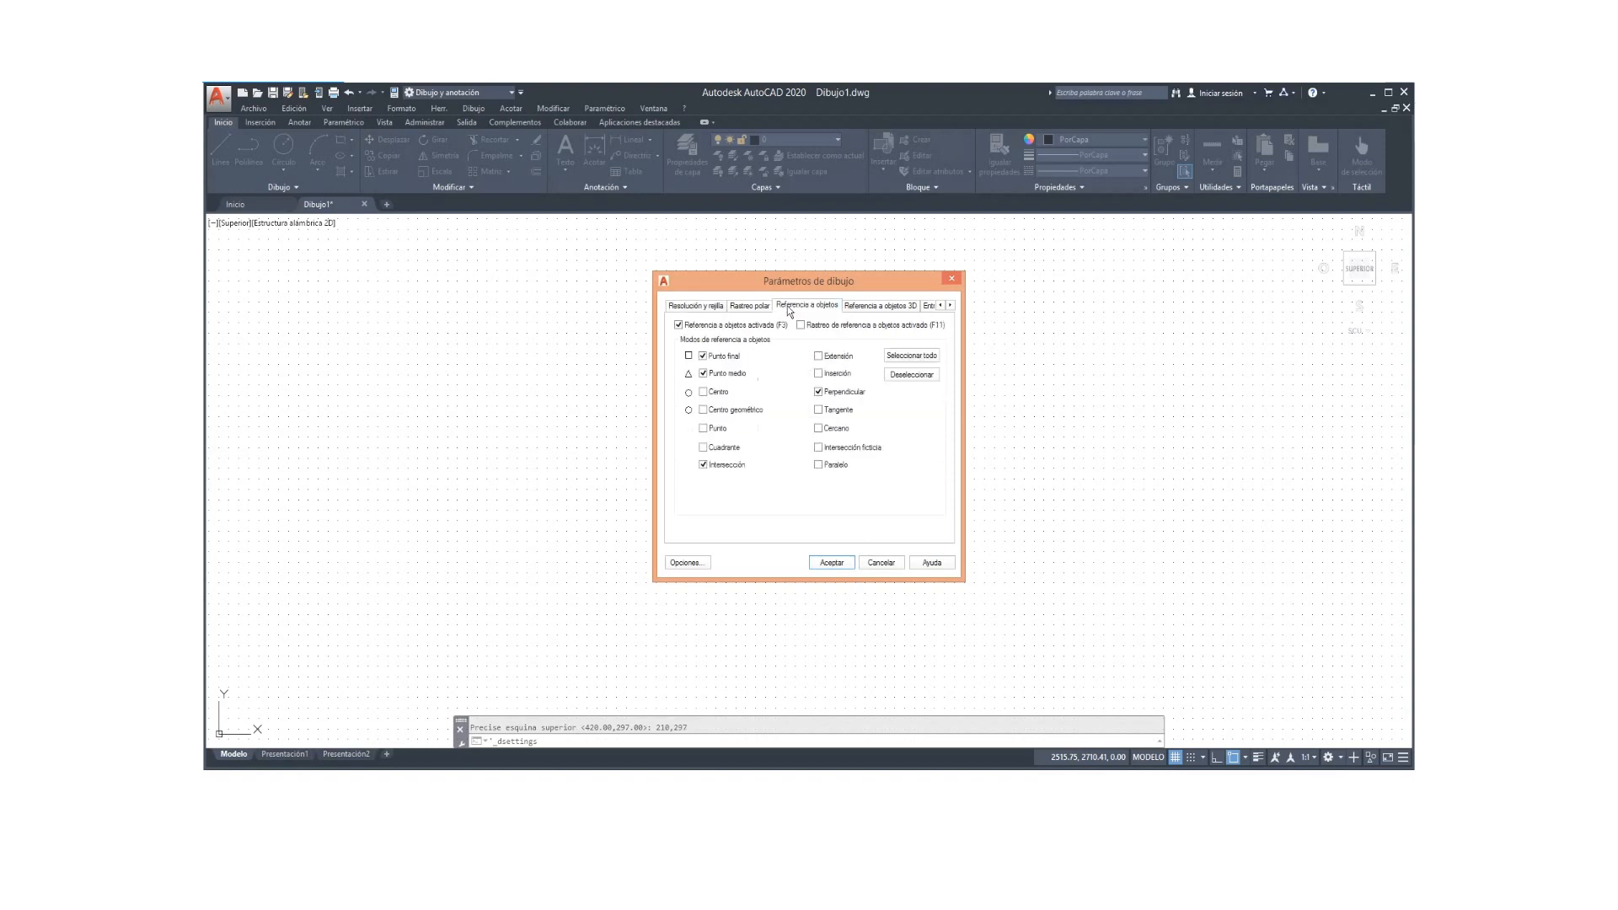
{"action": "left_click", "coordinate": [903, 375]}
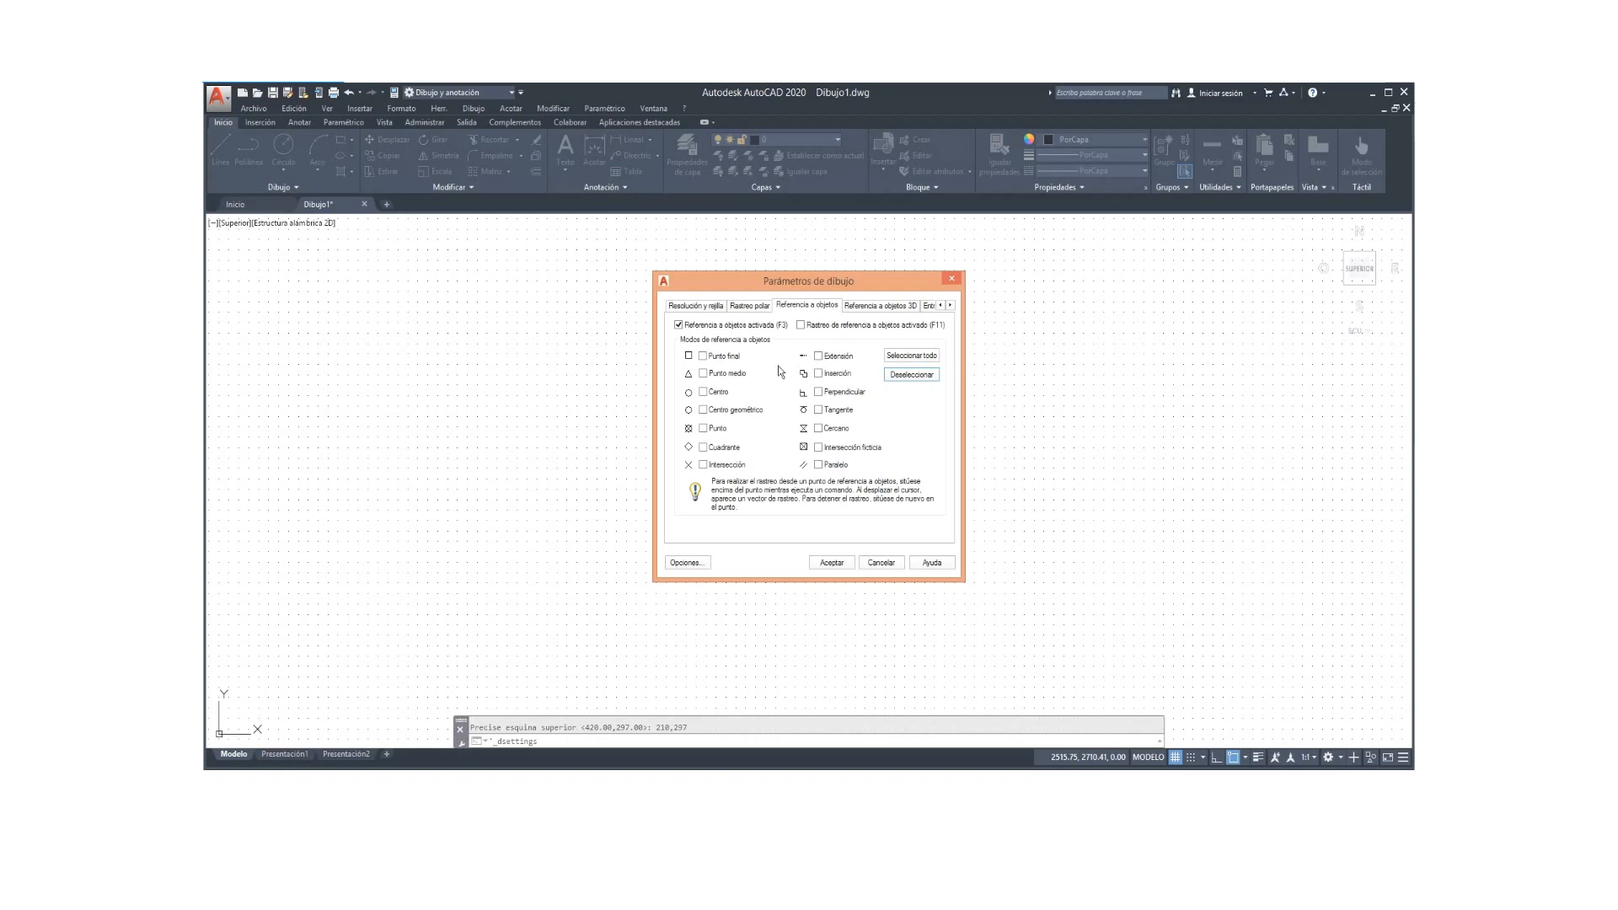
{"action": "left_click", "coordinate": [706, 353]}
{"action": "left_click", "coordinate": [704, 374]}
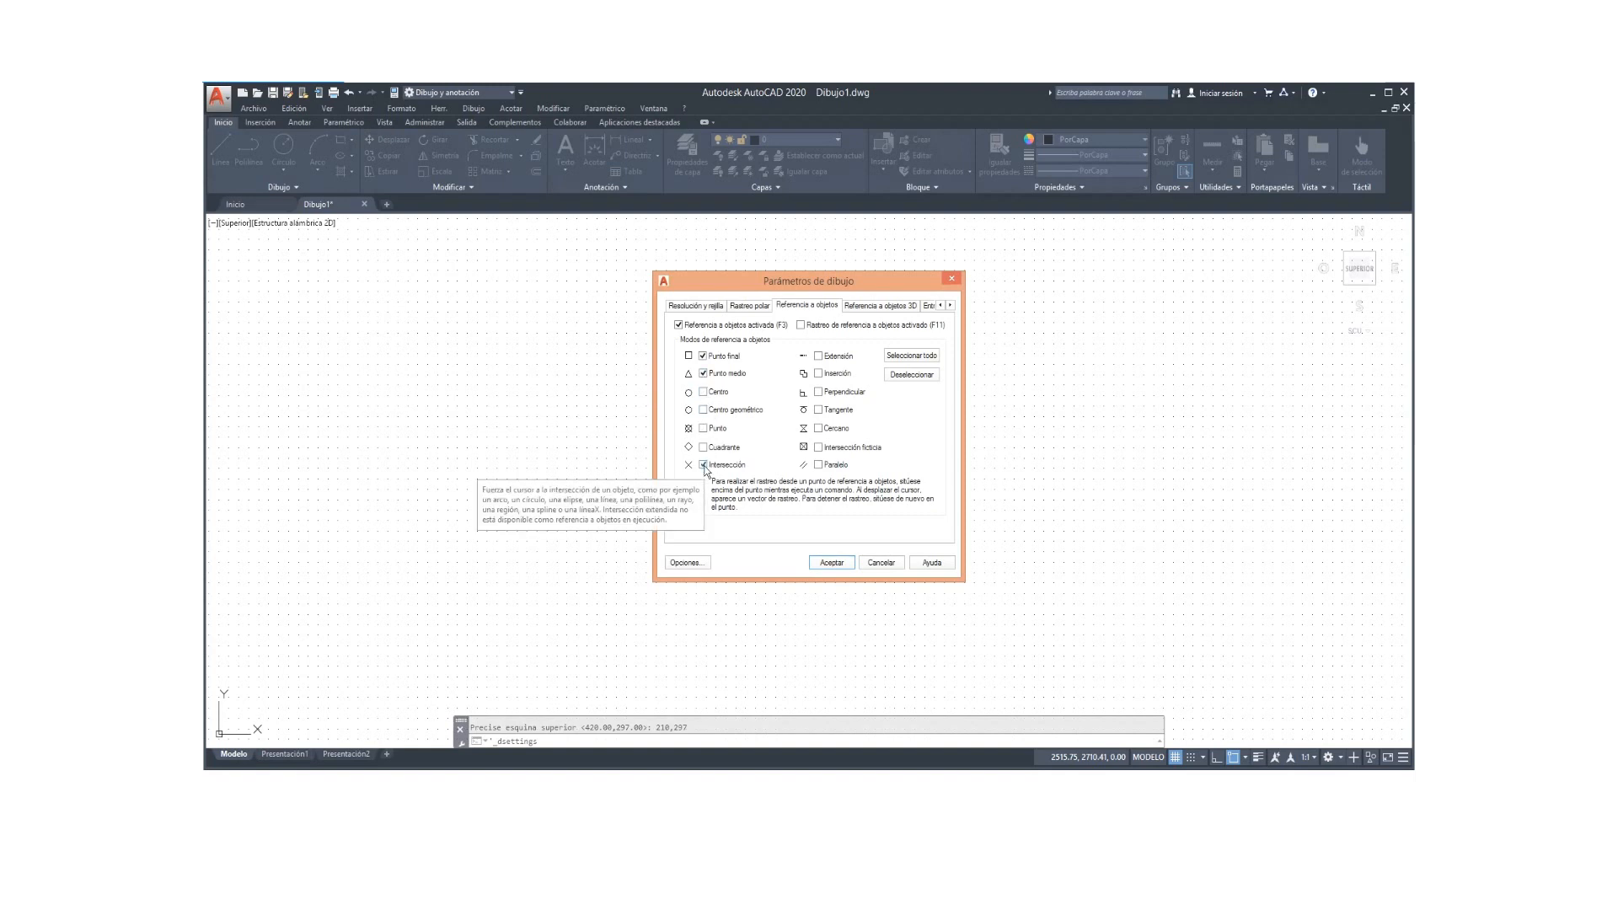
{"action": "left_click", "coordinate": [818, 392]}
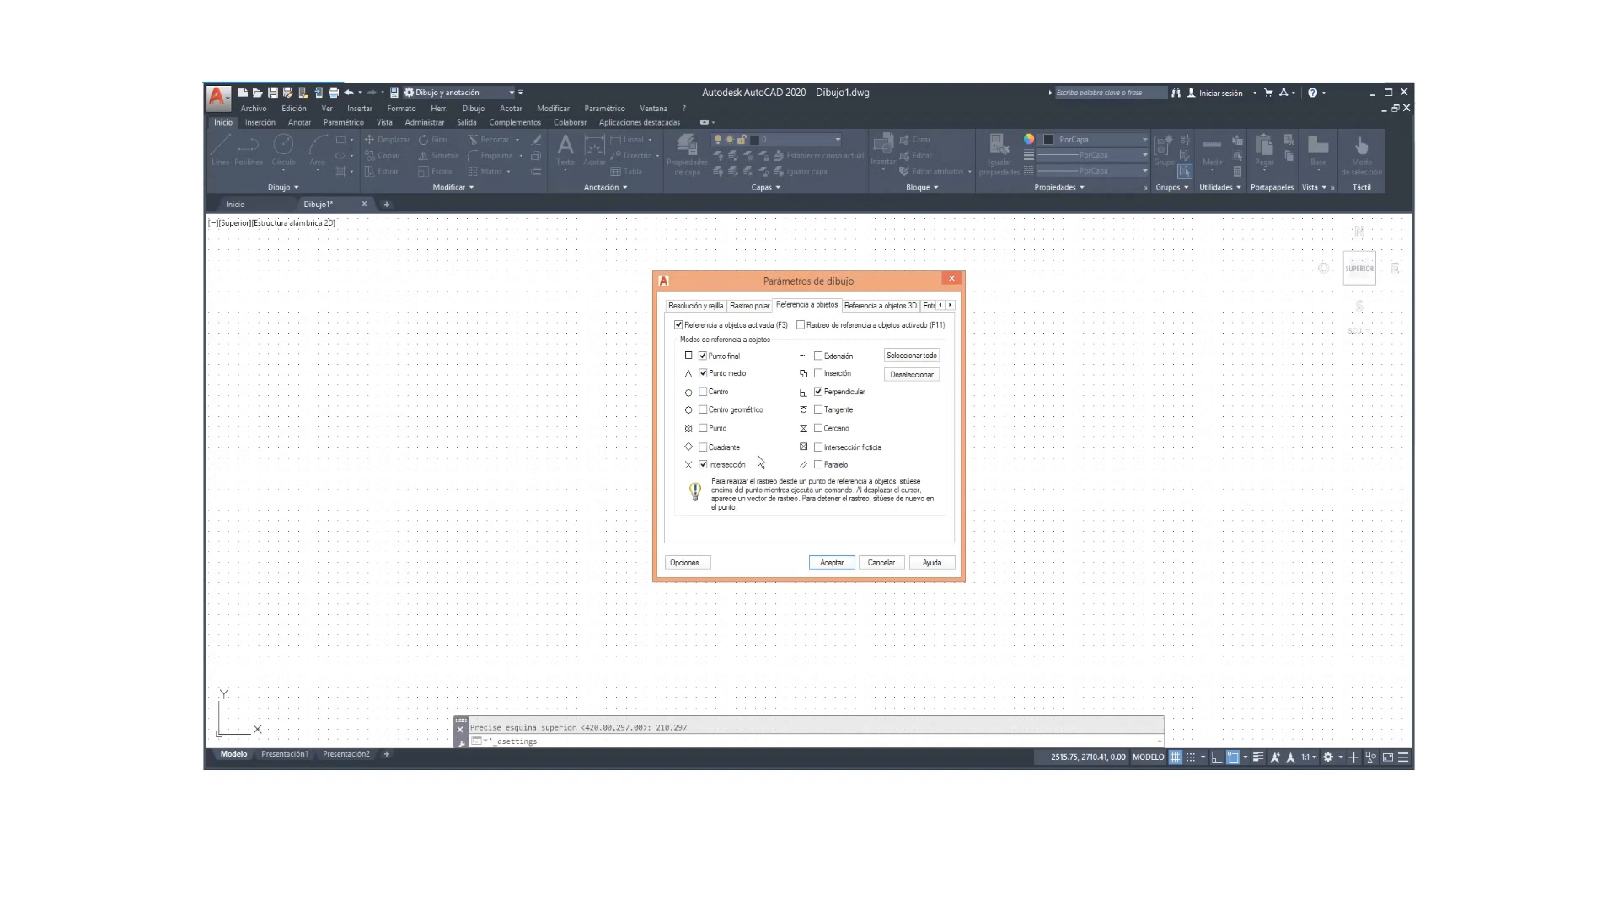
{"action": "left_click", "coordinate": [830, 563]}
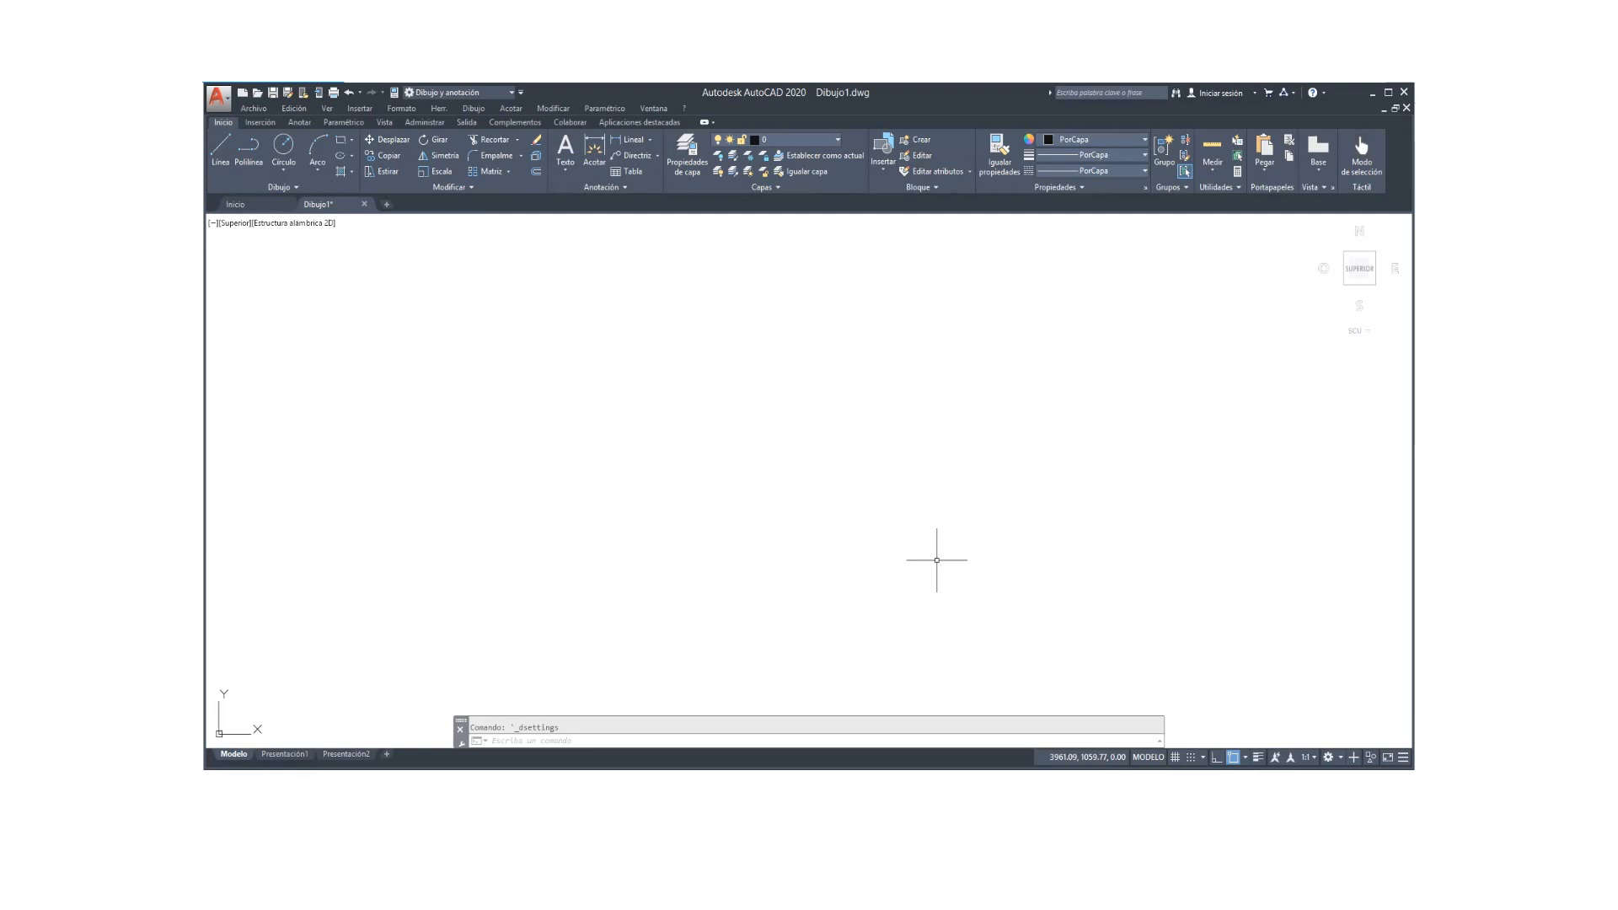
Step: Zoom to All (Z, T) so the 210 by 297 limits fill the view
{"action": "type", "text": "z"}
{"action": "key", "text": "Return"}
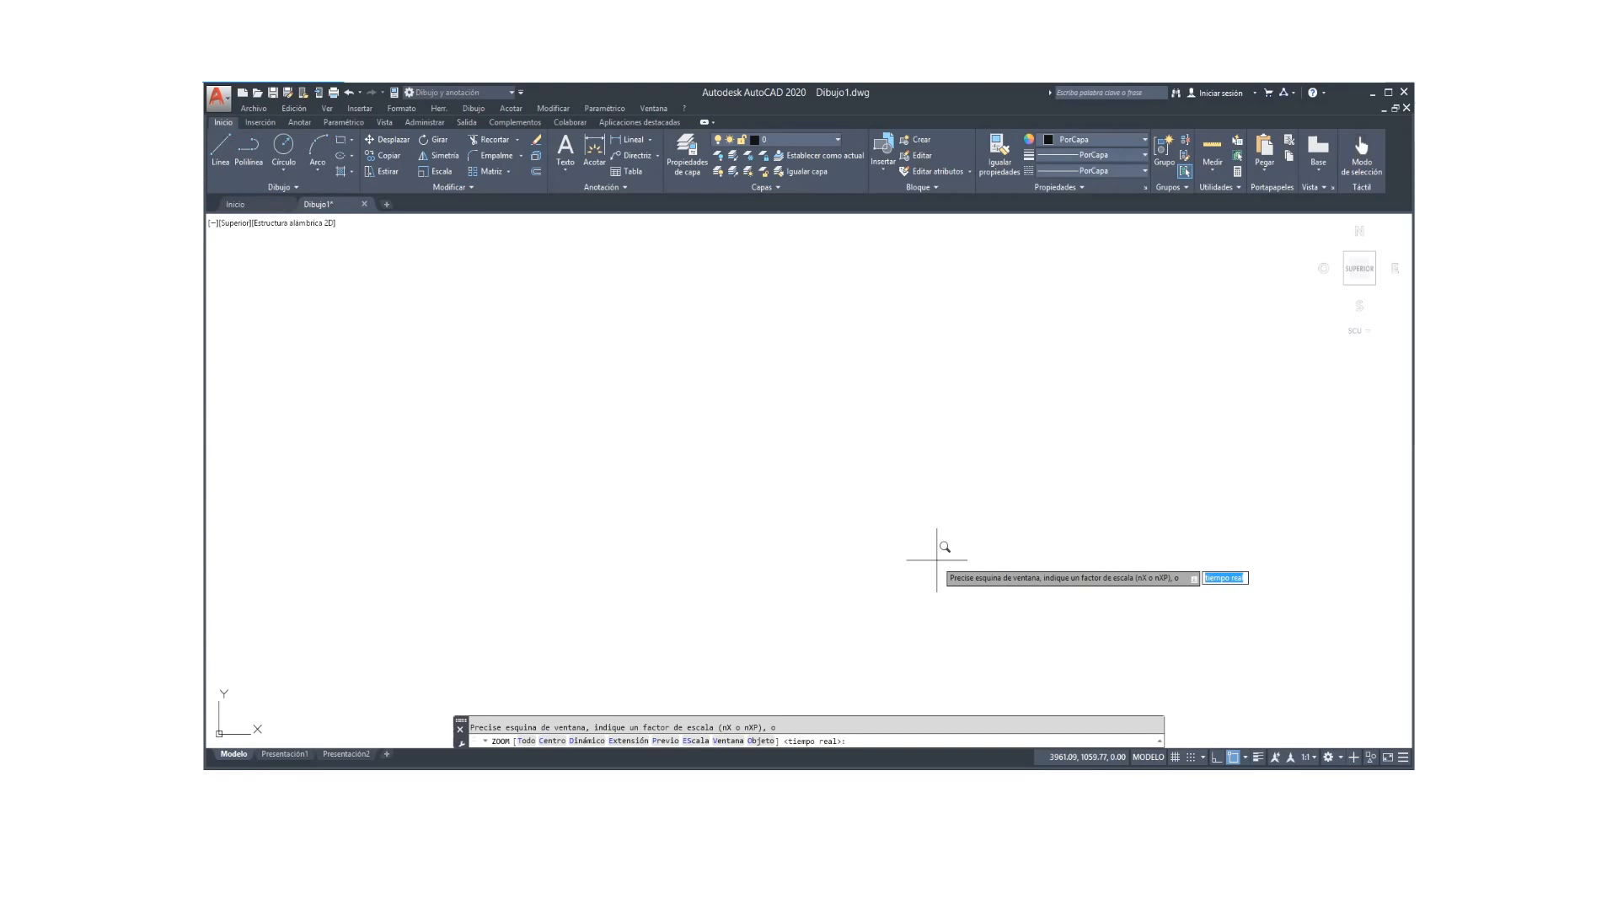
{"action": "type", "text": "t"}
{"action": "key", "text": "Return"}
{"action": "key", "text": "F7"}
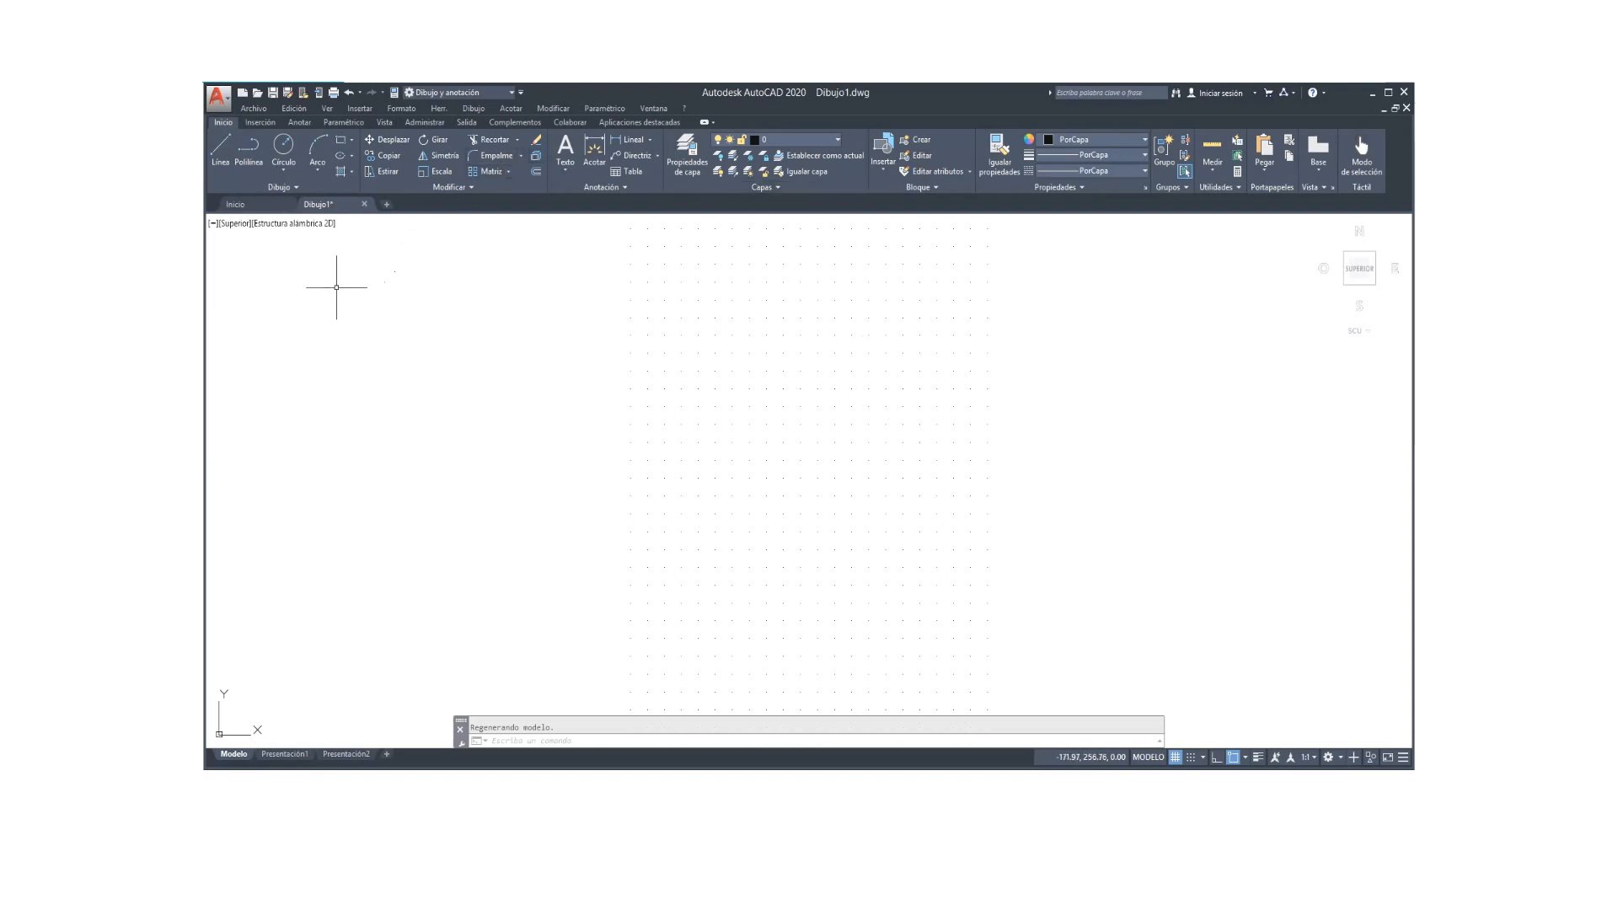
Step: Start a line at the origin 0,0 with Ortho turned on
{"action": "left_click", "coordinate": [222, 154]}
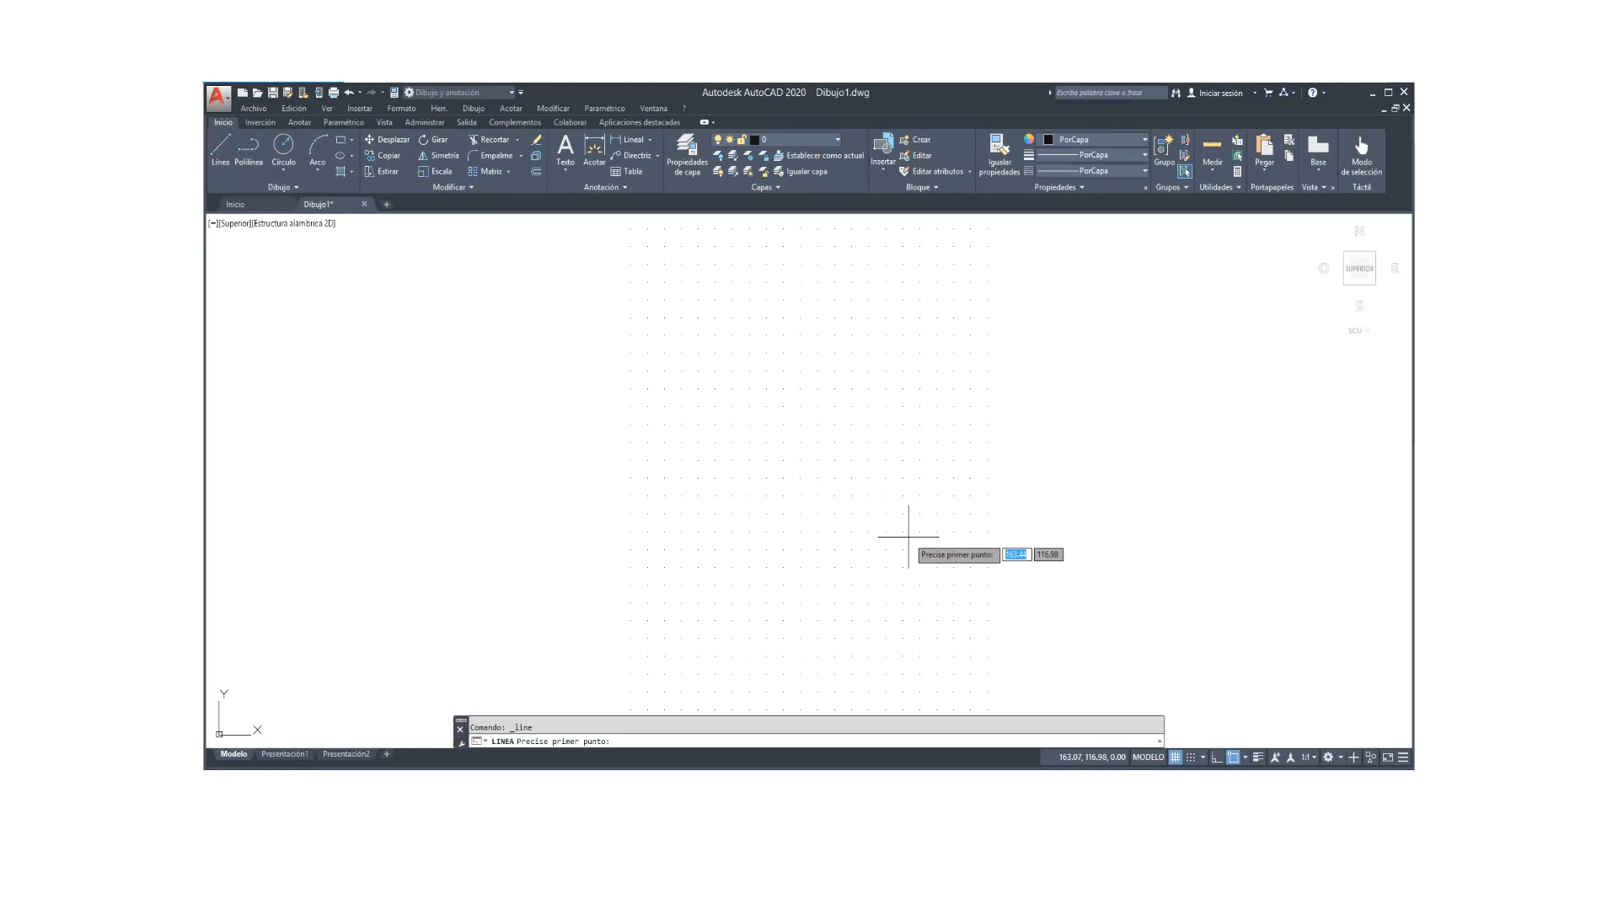
{"action": "type", "text": "0"}
{"action": "key", "text": "Tab"}
{"action": "type", "text": "0"}
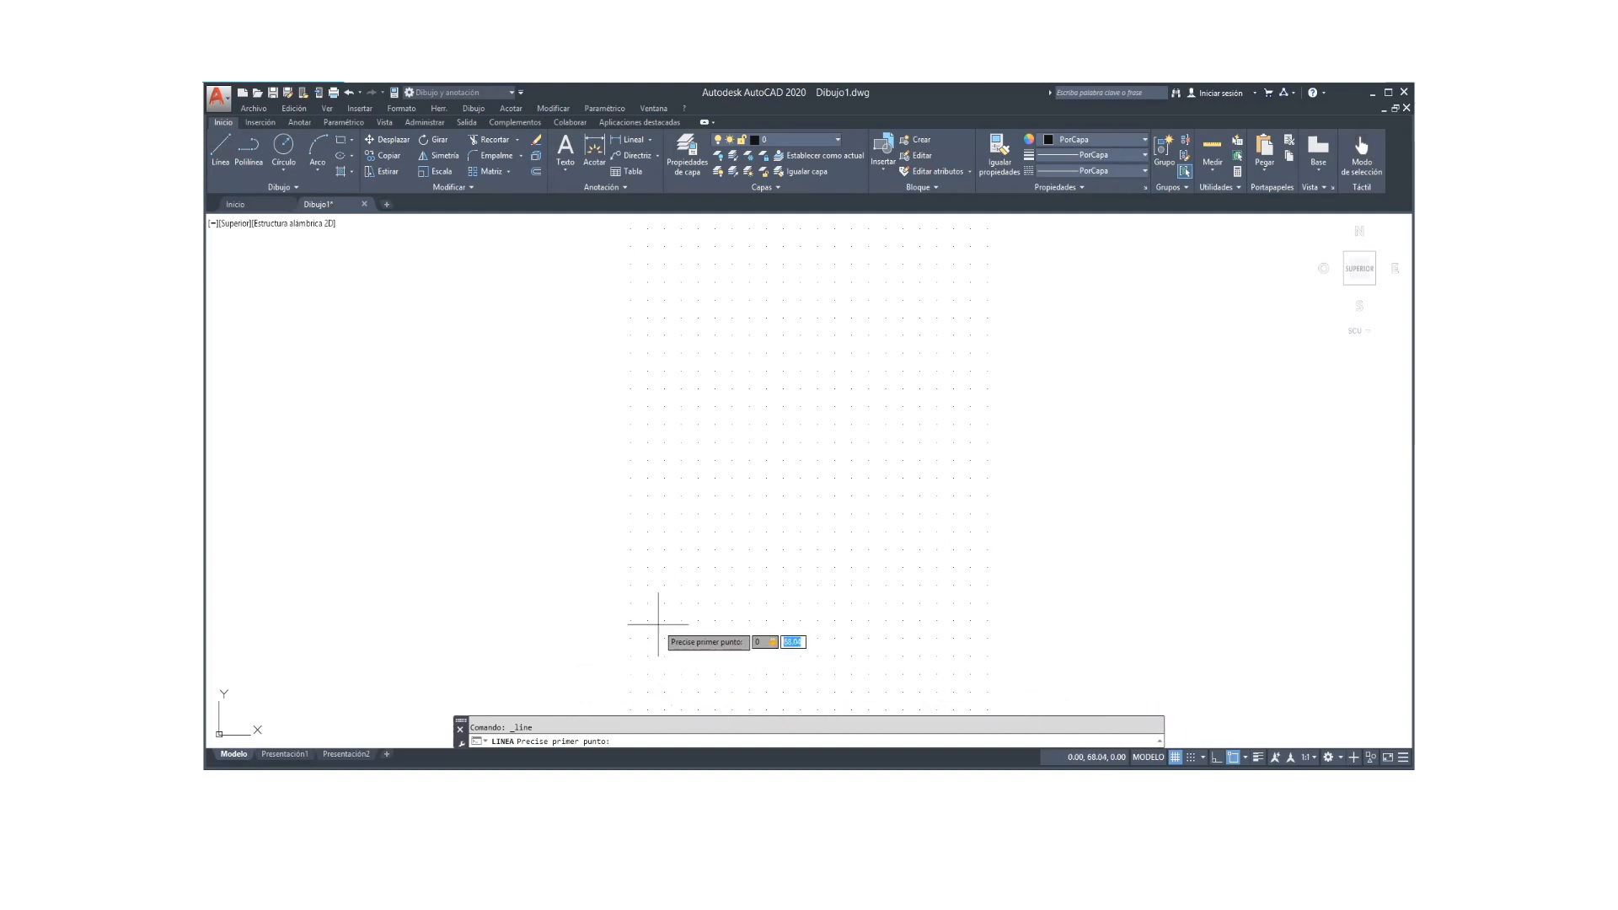
{"action": "type", "text": "0"}
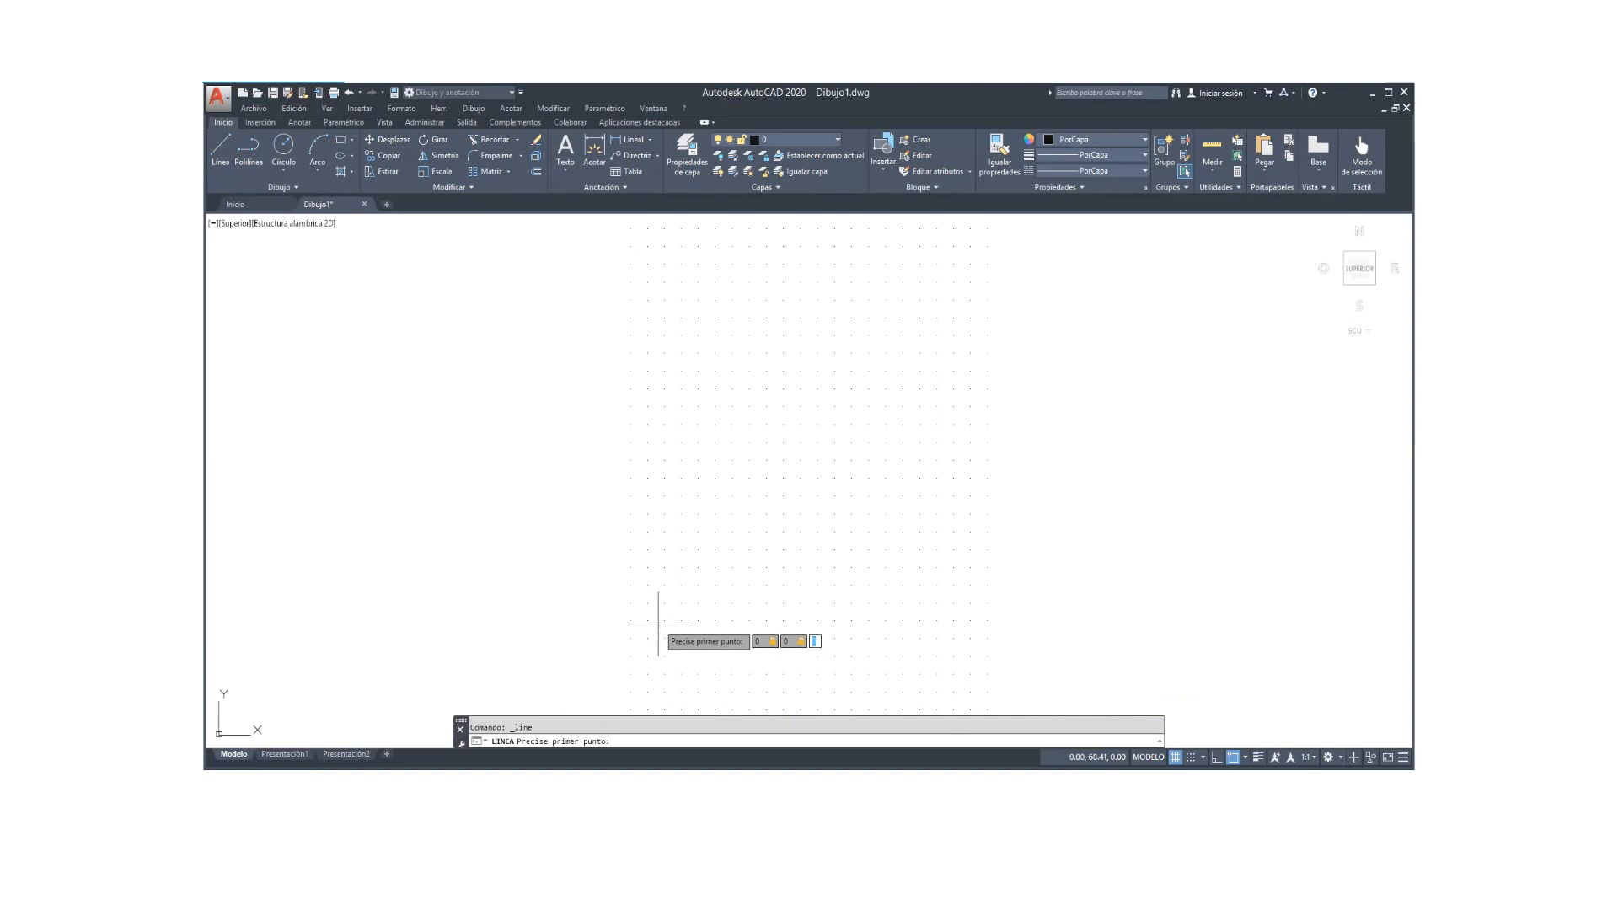
{"action": "type", "text": ",0"}
{"action": "key", "text": "Return"}
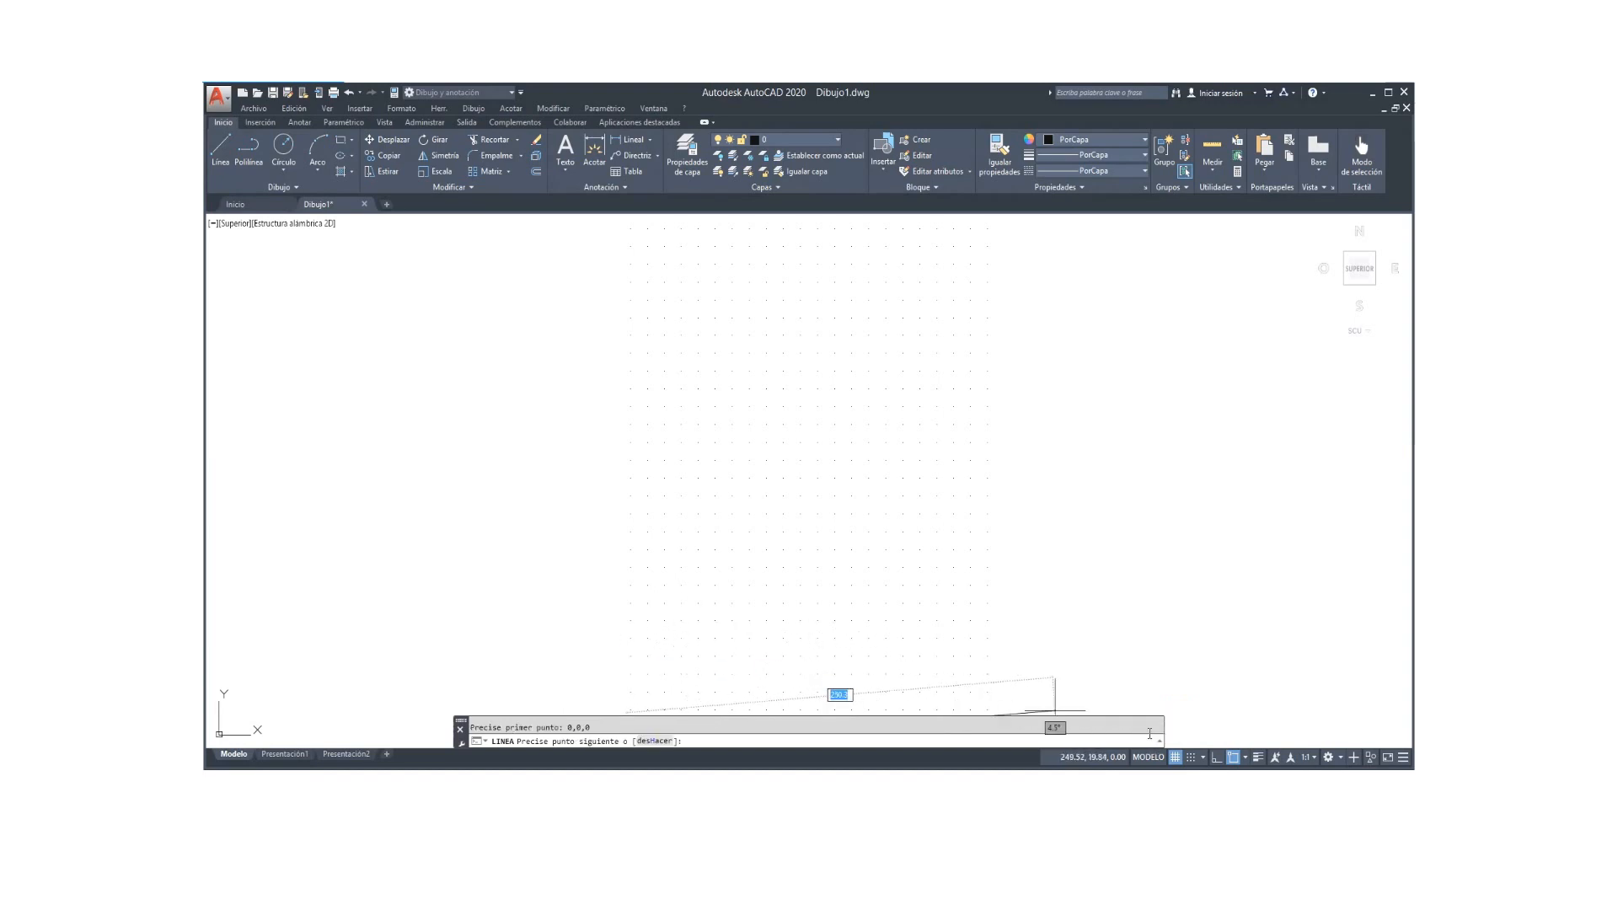
{"action": "left_click", "coordinate": [1215, 756]}
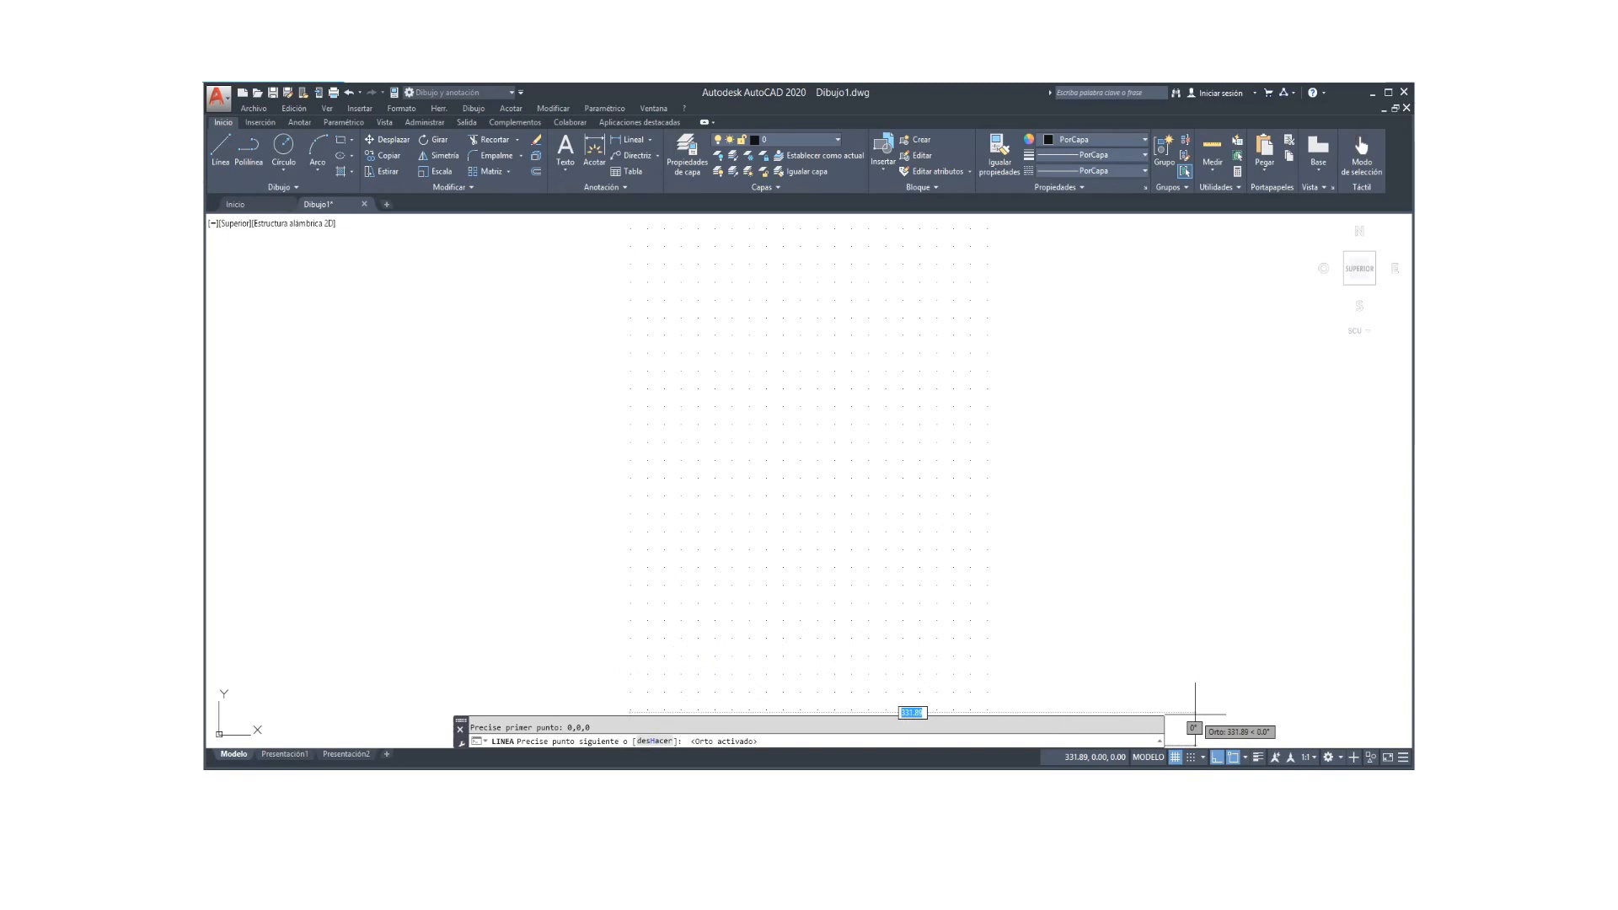
Step: Draw the 210, 297 and 210 edges and close the outline back to the origin
{"action": "type", "text": "210"}
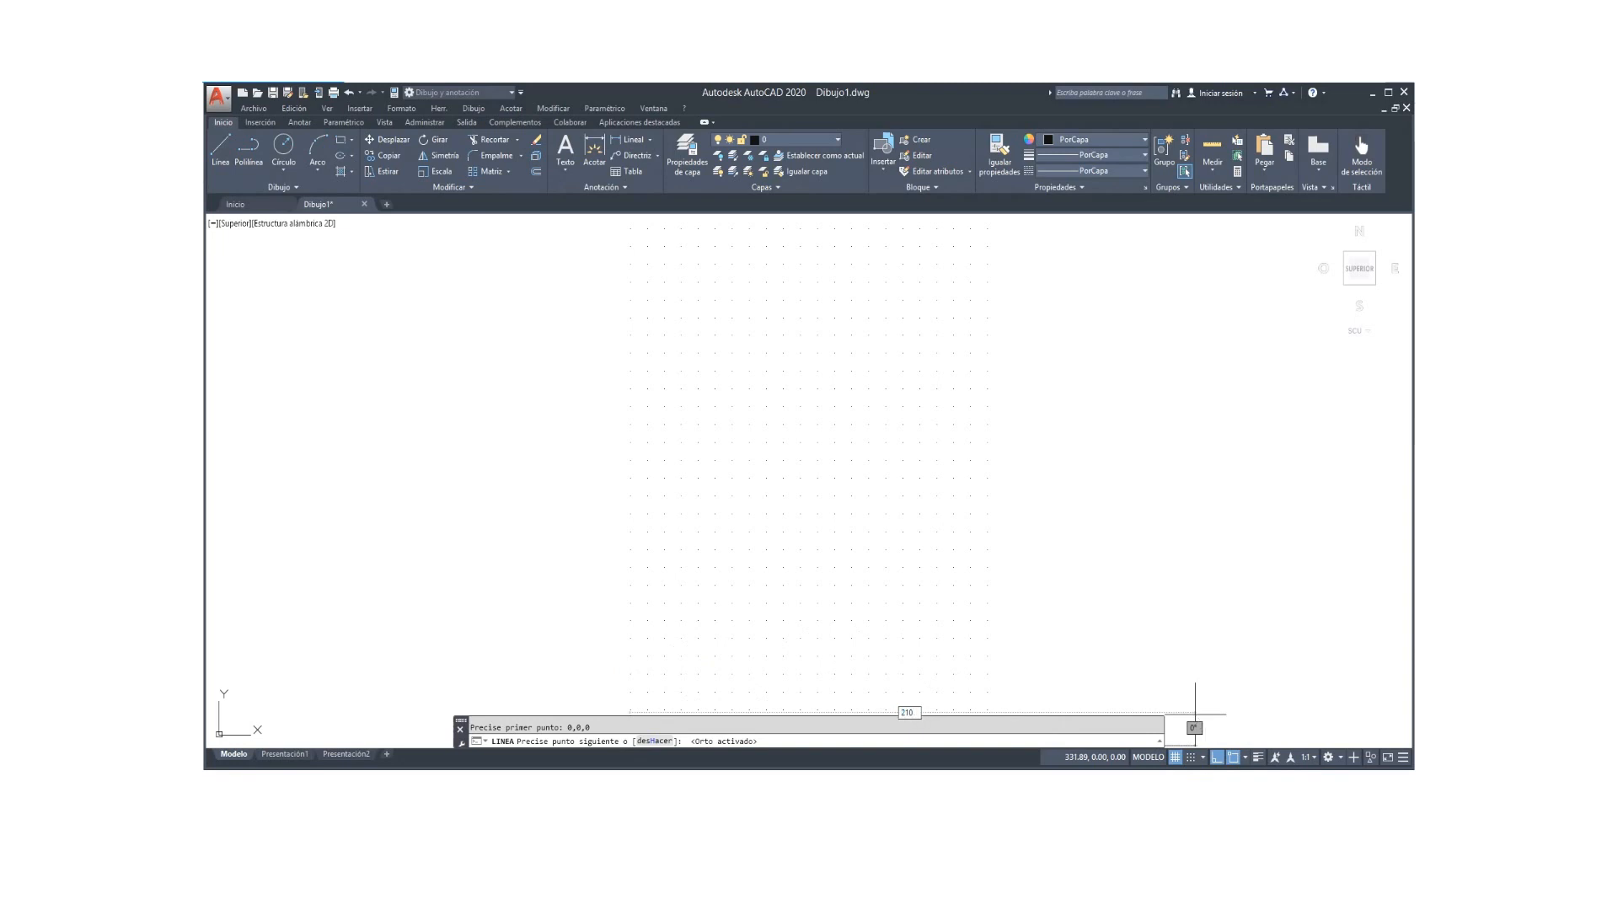
{"action": "key", "text": "Return"}
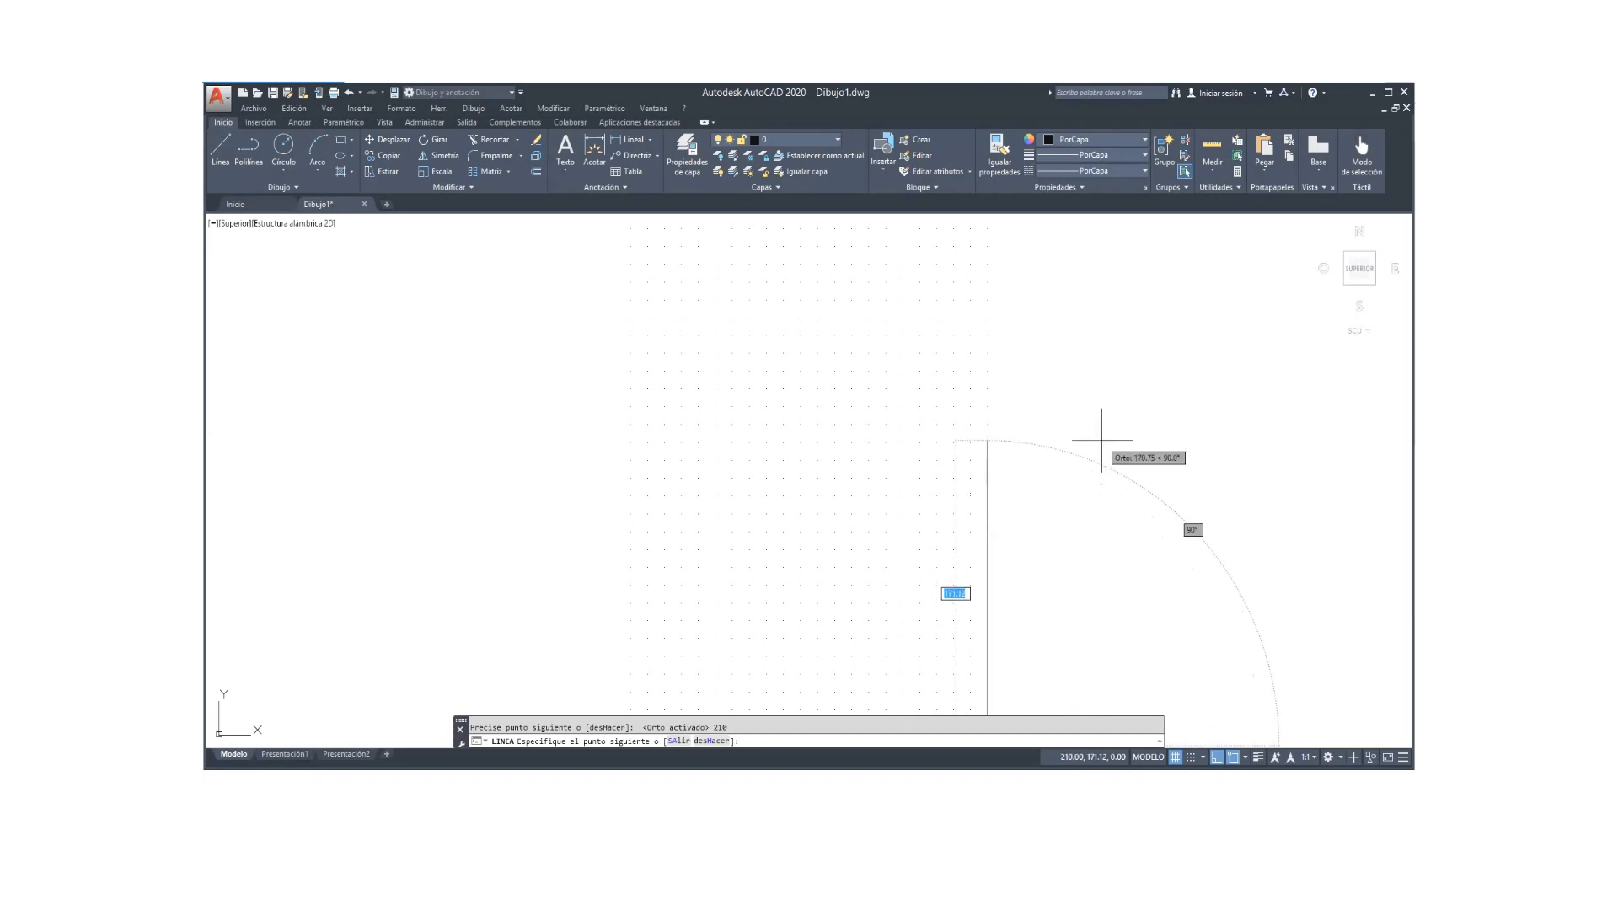
{"action": "type", "text": "297"}
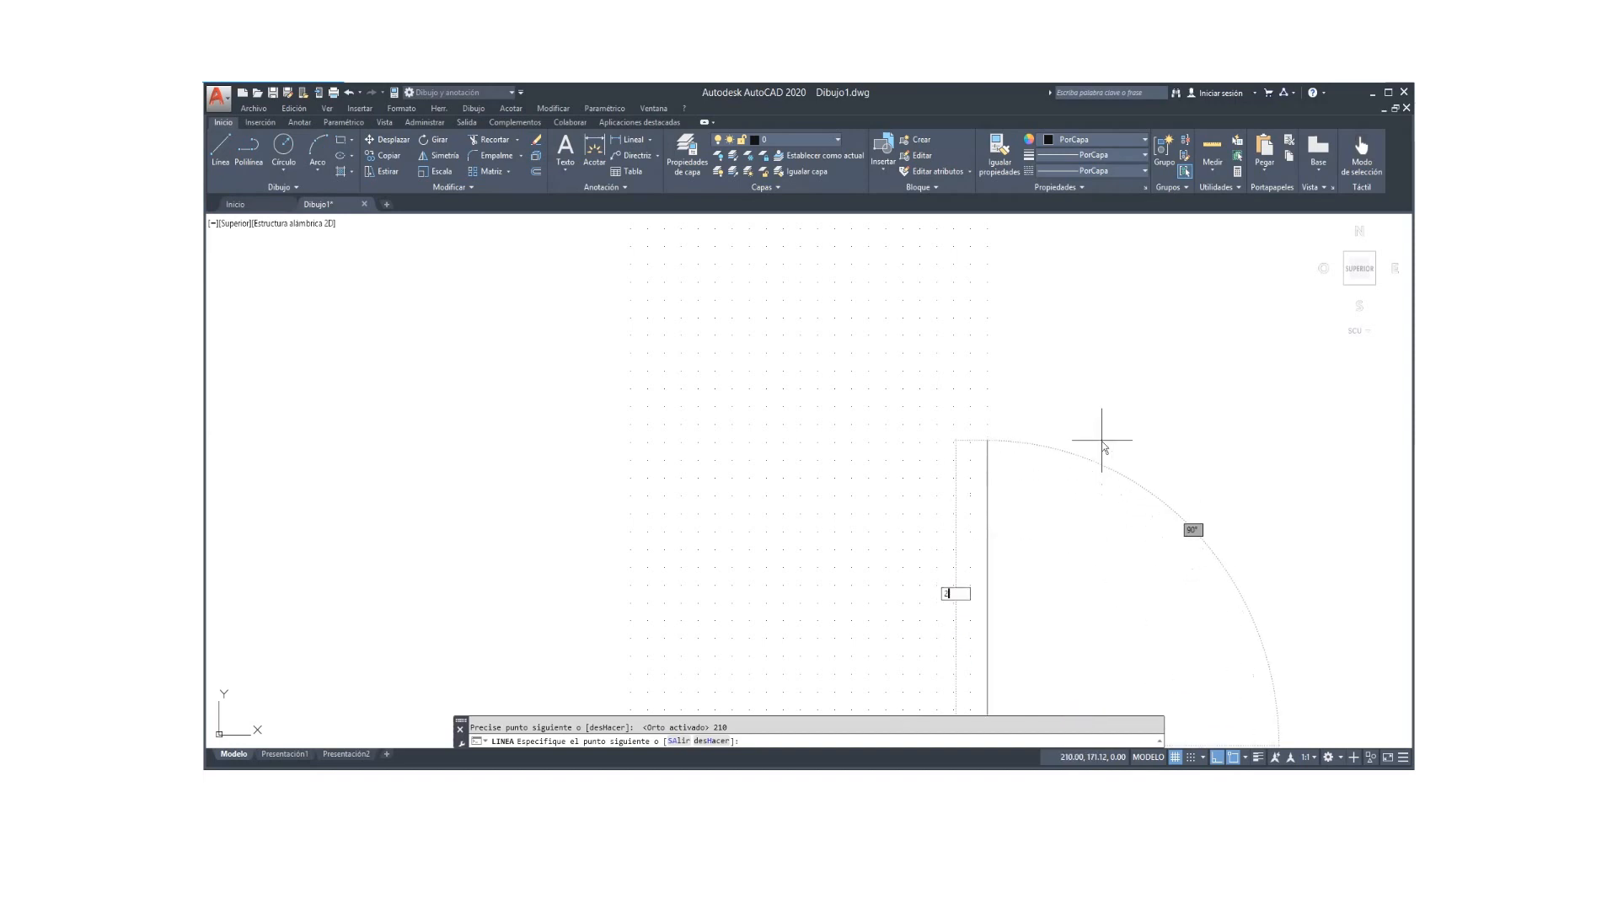
{"action": "key", "text": "Return"}
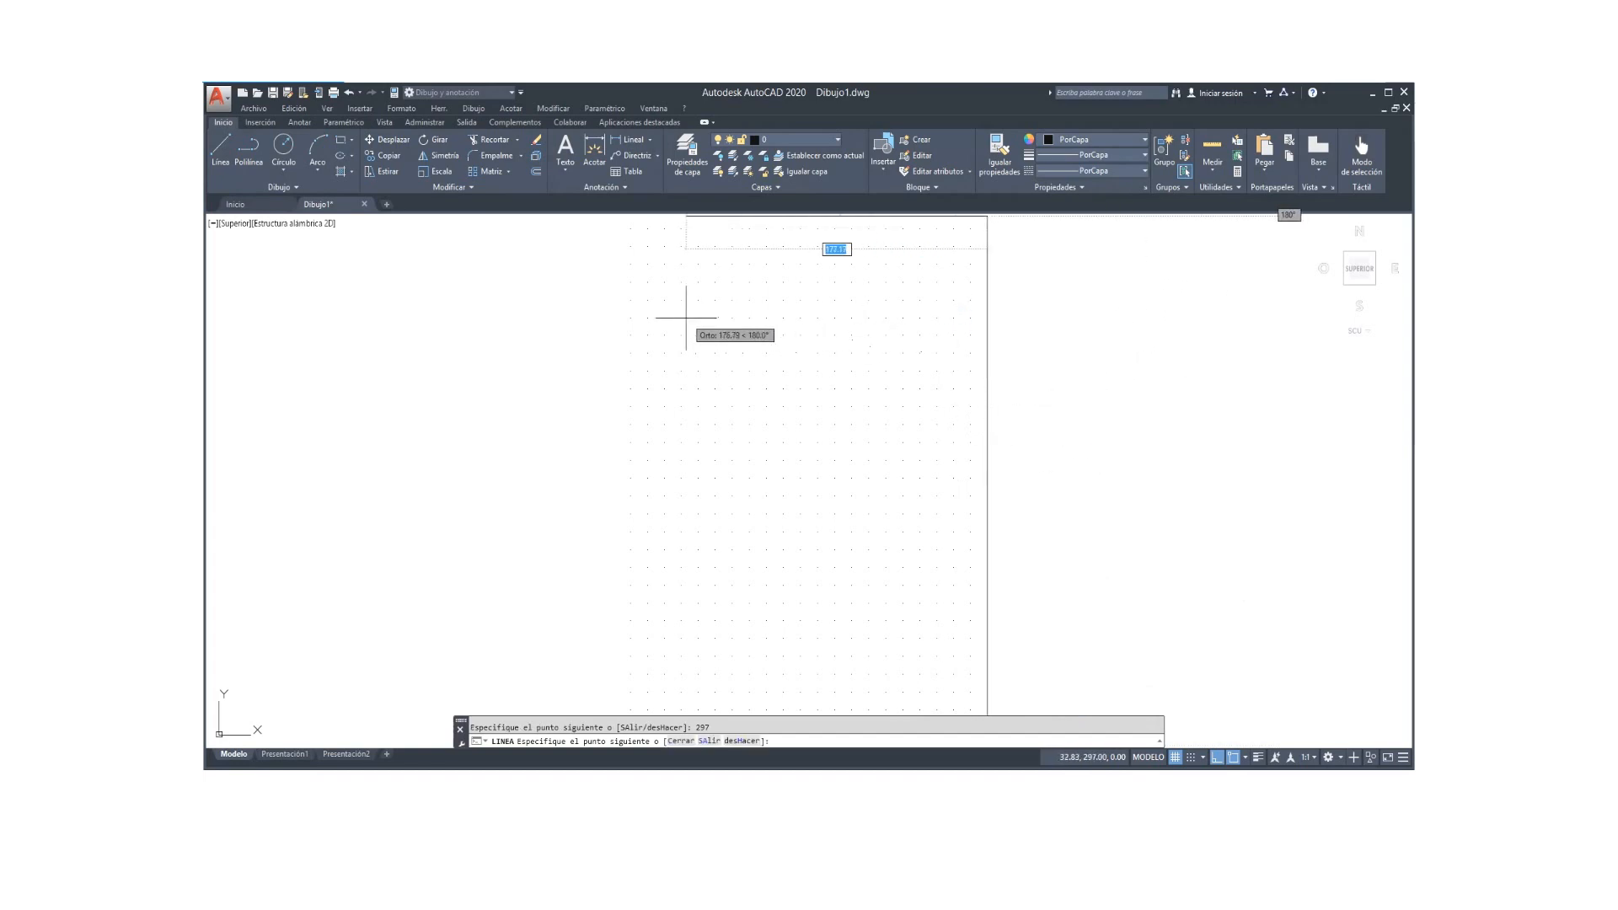
{"action": "type", "text": "210"}
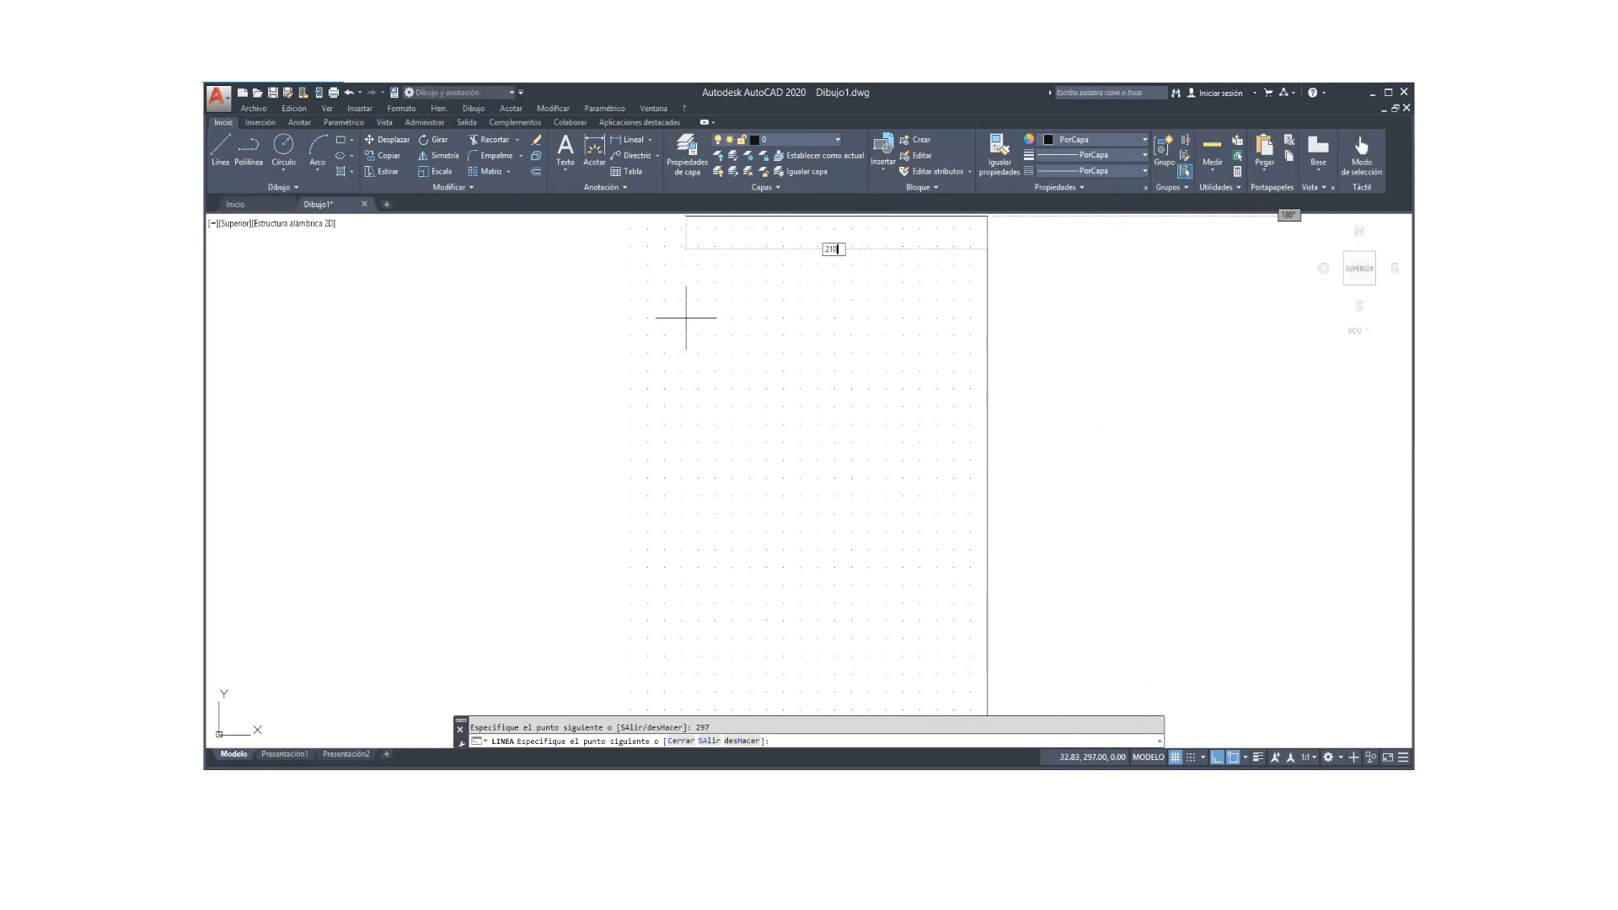
{"action": "key", "text": "Return"}
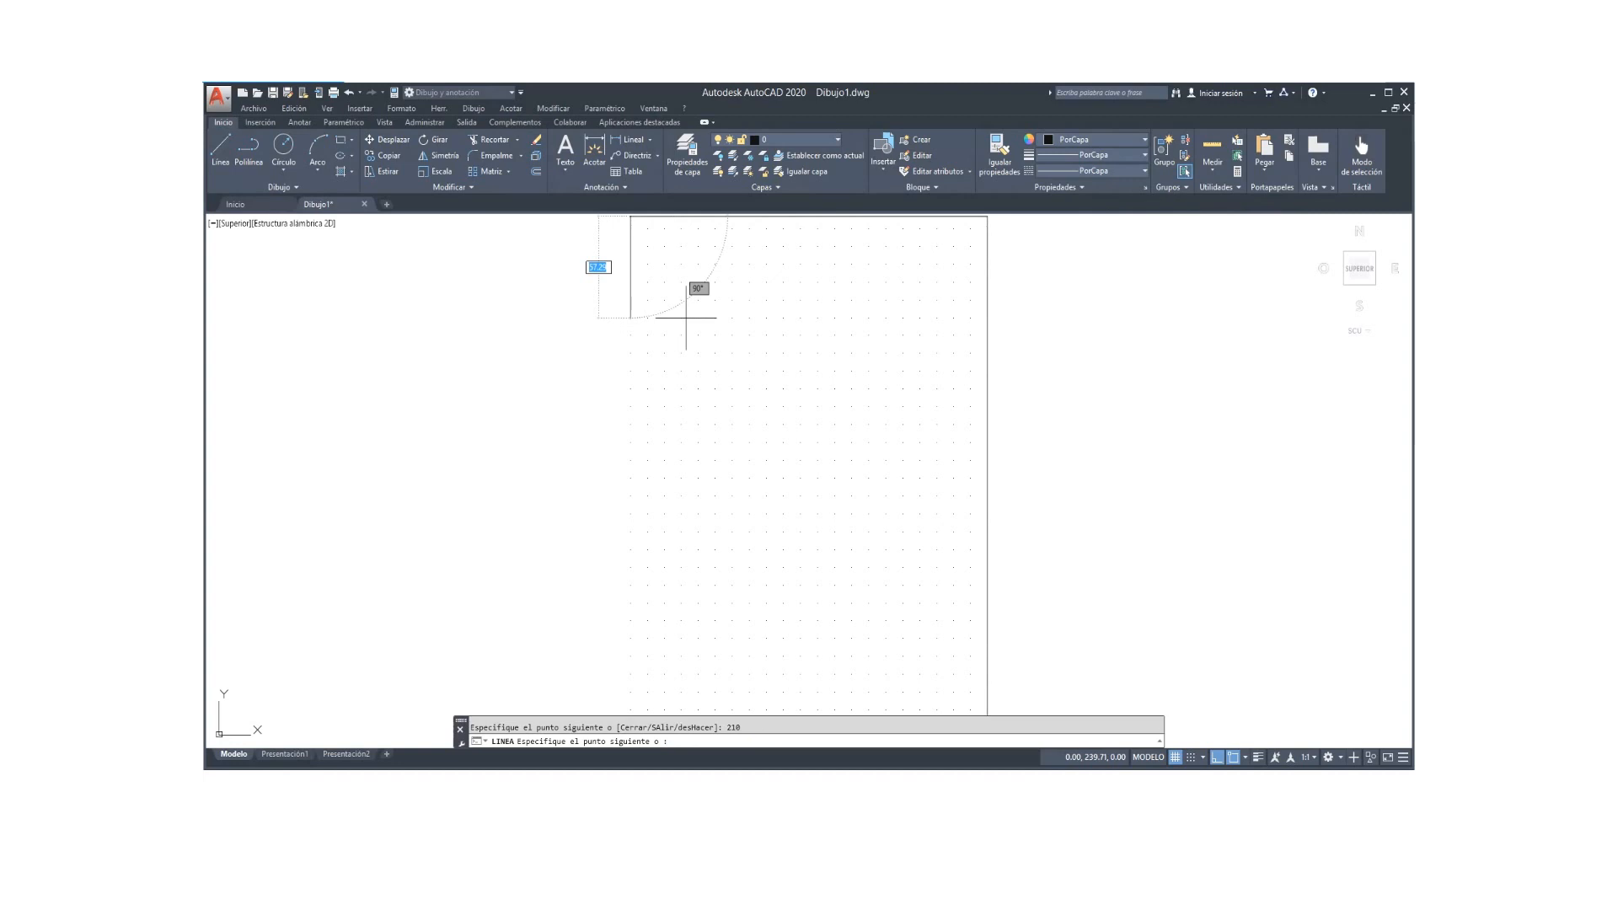
{"action": "type", "text": "c"}
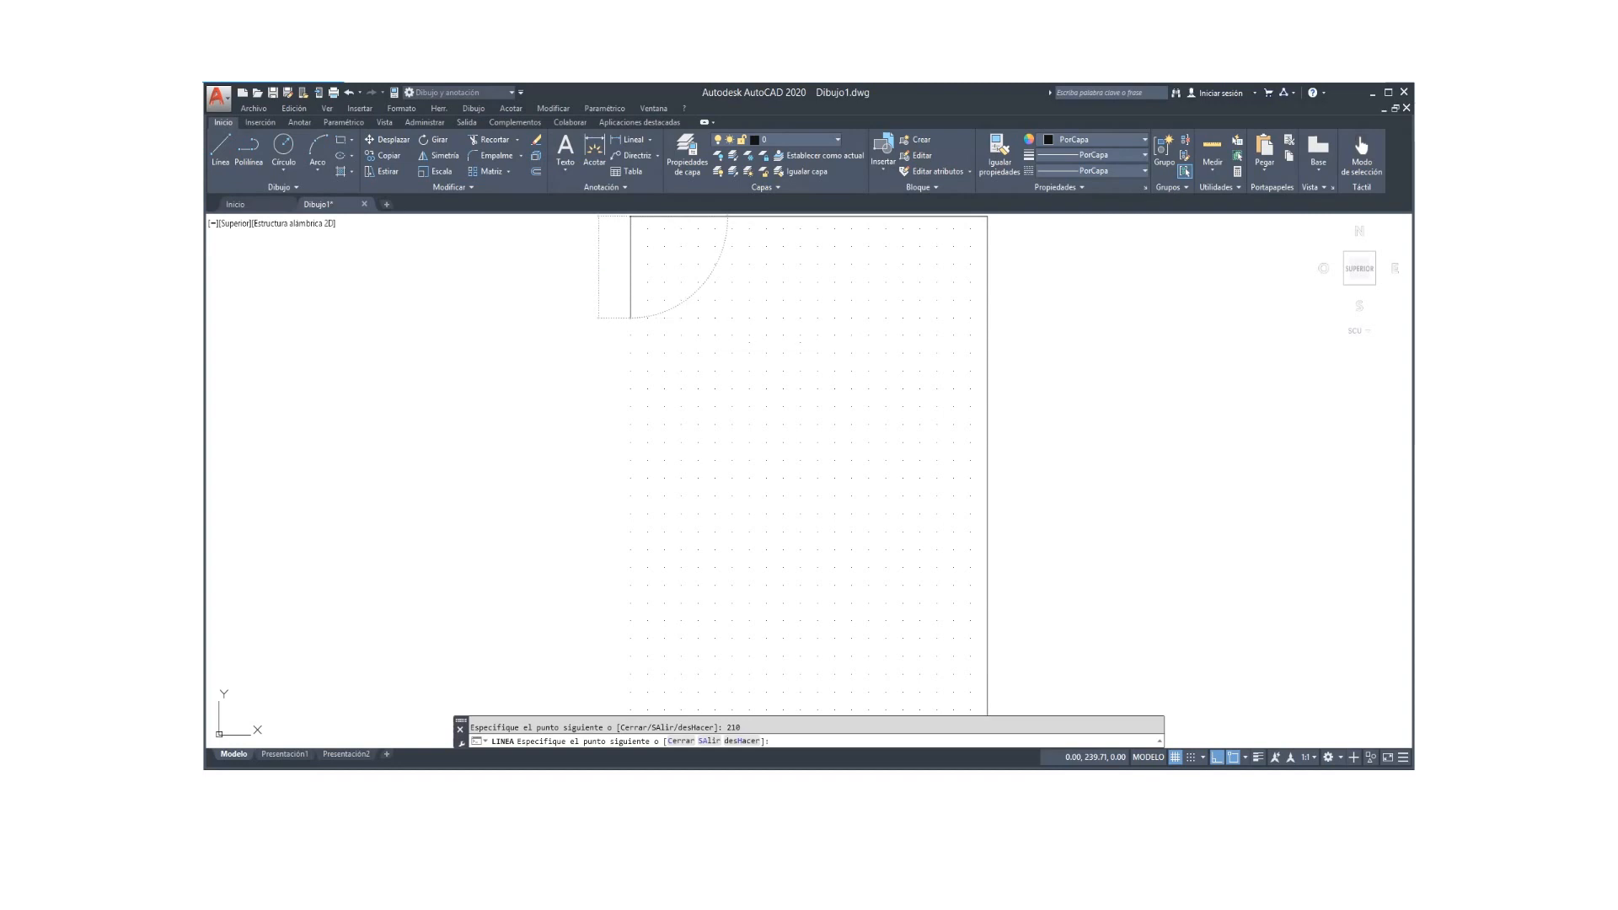
{"action": "key", "text": "Return"}
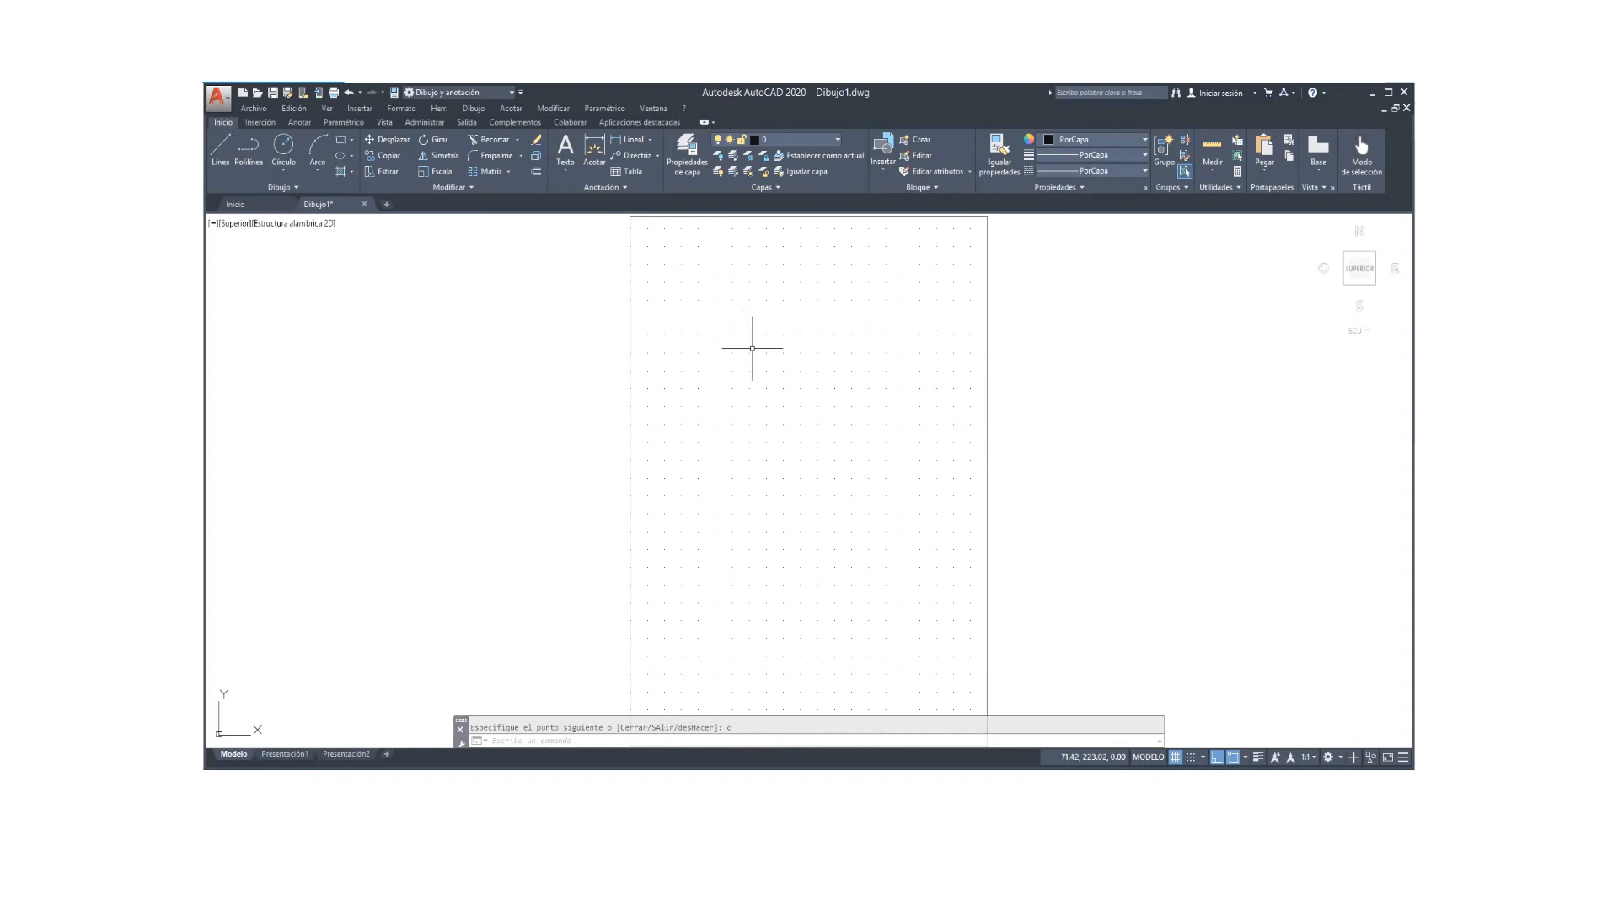
{"action": "scroll", "coordinate": [751, 348], "scroll_direction": "down", "scroll_amount": 2}
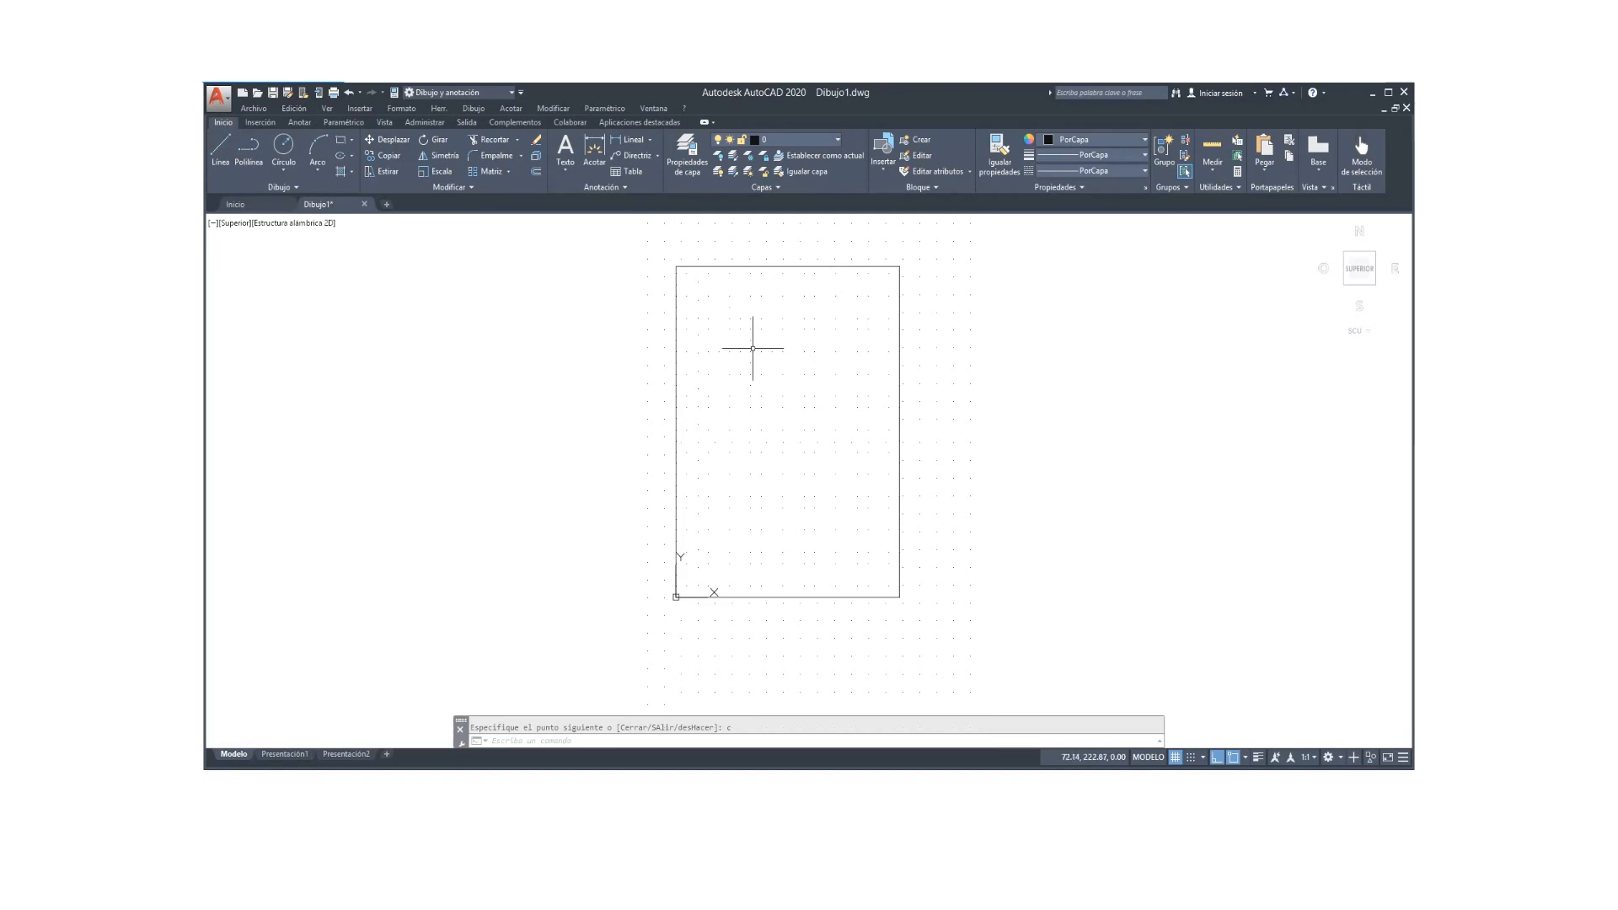
{"action": "scroll", "coordinate": [753, 376], "scroll_direction": "up", "scroll_amount": 2}
{"action": "scroll", "coordinate": [753, 377], "scroll_direction": "up", "scroll_amount": 1}
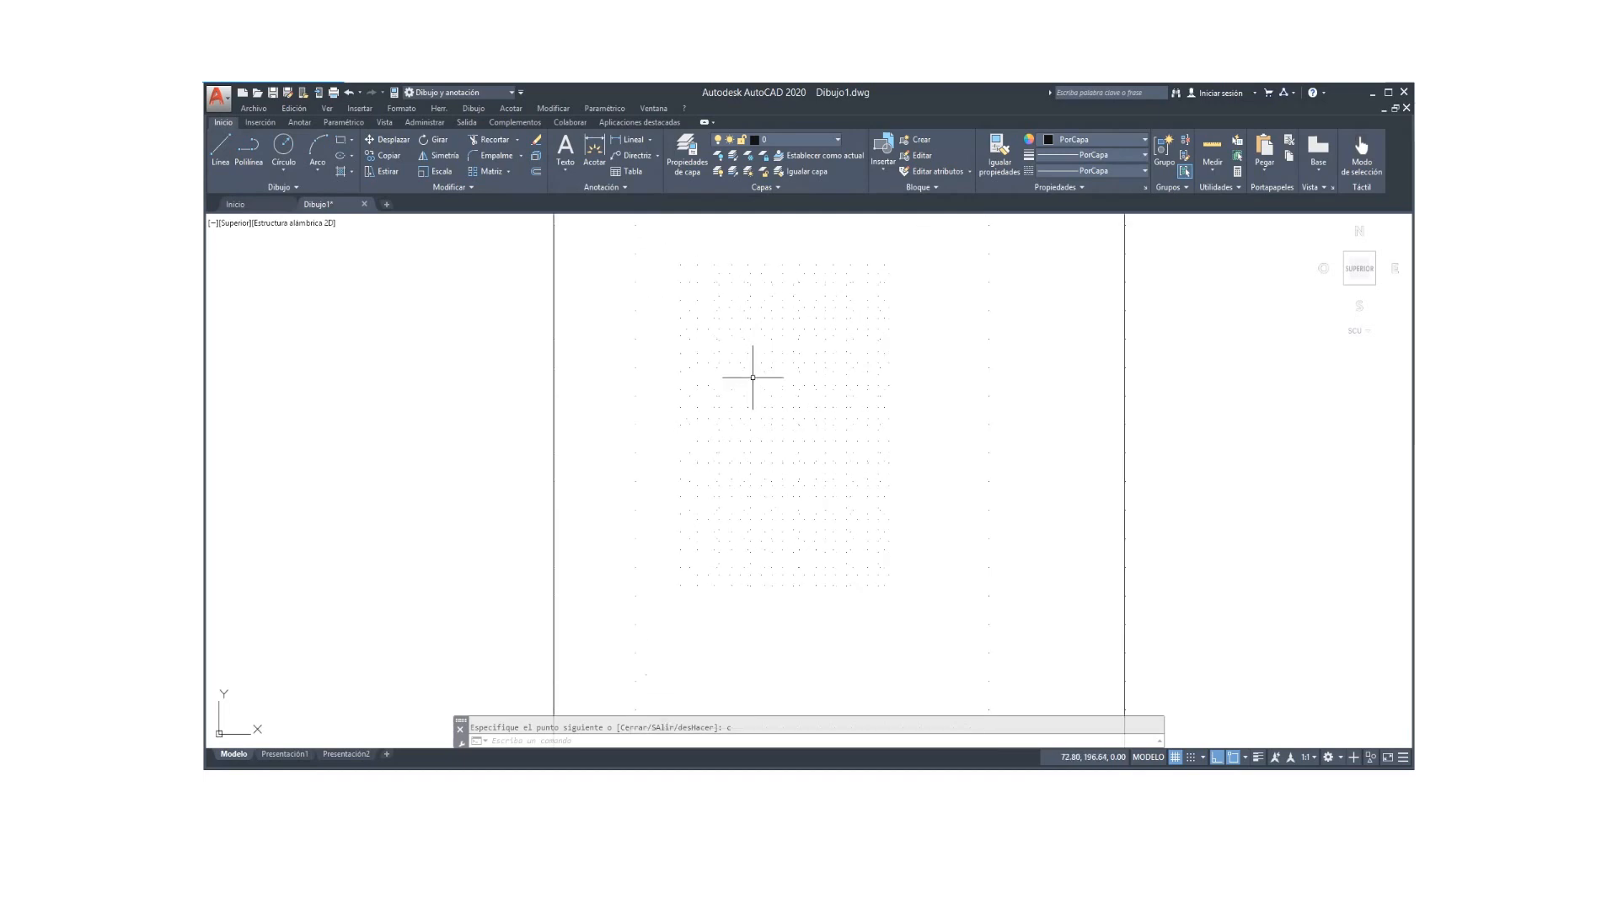
{"action": "scroll", "coordinate": [752, 376], "scroll_direction": "down", "scroll_amount": 2}
{"action": "scroll", "coordinate": [752, 380], "scroll_direction": "down", "scroll_amount": 2}
{"action": "mouse_move", "coordinate": [752, 382]}
{"action": "middle_mouse_down"}
{"action": "mouse_move", "coordinate": [742, 456]}
{"action": "mouse_move", "coordinate": [811, 406]}
{"action": "mouse_move", "coordinate": [841, 415]}
{"action": "mouse_move", "coordinate": [712, 438]}
{"action": "mouse_move", "coordinate": [553, 419]}
{"action": "mouse_move", "coordinate": [604, 371]}
{"action": "mouse_move", "coordinate": [592, 379]}
{"action": "mouse_move", "coordinate": [758, 528]}
{"action": "mouse_move", "coordinate": [1018, 374]}
{"action": "middle_mouse_up"}
{"action": "scroll", "coordinate": [975, 459], "scroll_direction": "up", "scroll_amount": 2}
{"action": "middle_click_drag", "start_coordinate": [974, 460], "coordinate": [733, 618]}
{"action": "scroll", "coordinate": [975, 459], "scroll_direction": "up", "scroll_amount": 2}
{"action": "scroll", "coordinate": [729, 620], "scroll_direction": "down", "scroll_amount": 4}
{"action": "scroll", "coordinate": [732, 620], "scroll_direction": "up", "scroll_amount": 2}
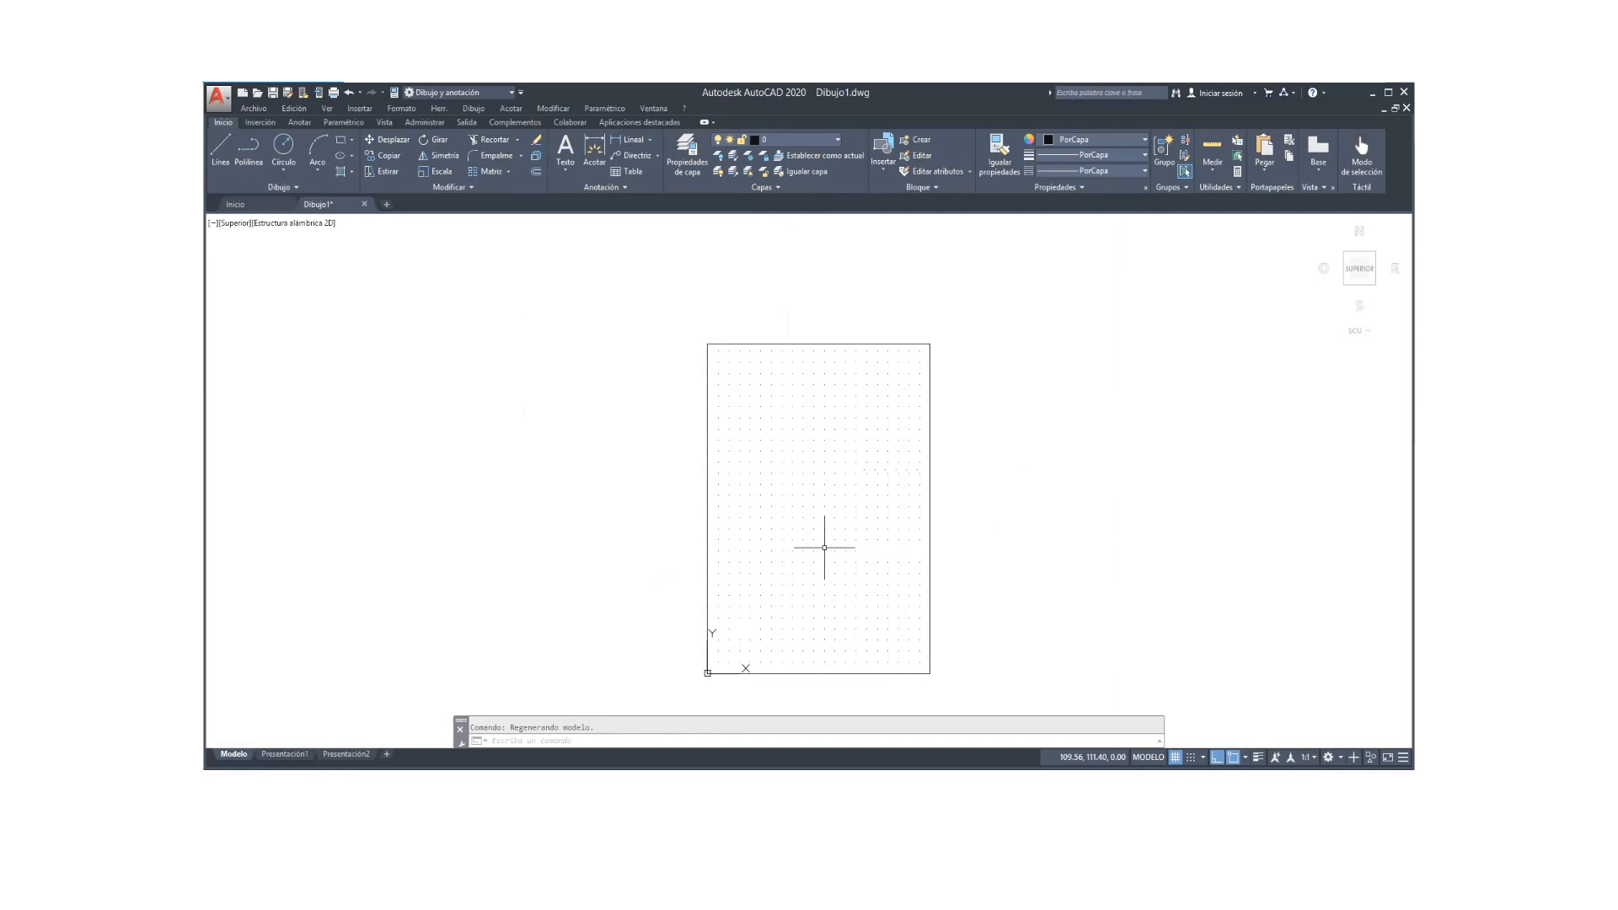
{"action": "middle_click_drag", "start_coordinate": [801, 531], "coordinate": [790, 485]}
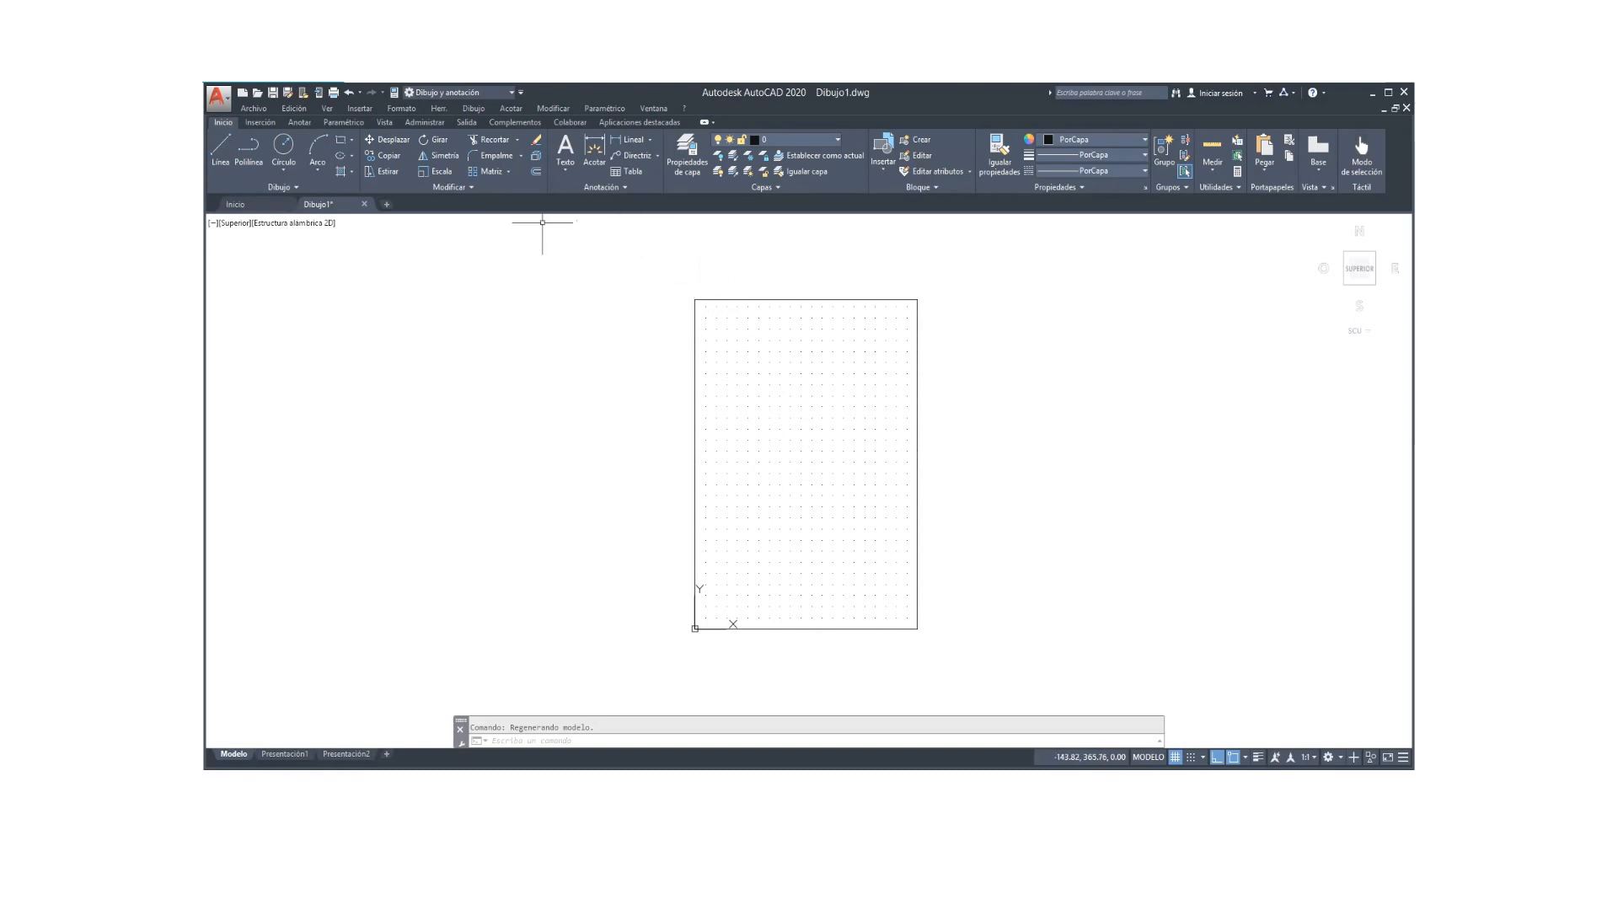
Step: Offset the sheet's left border 20 units inward
{"action": "left_click", "coordinate": [537, 177]}
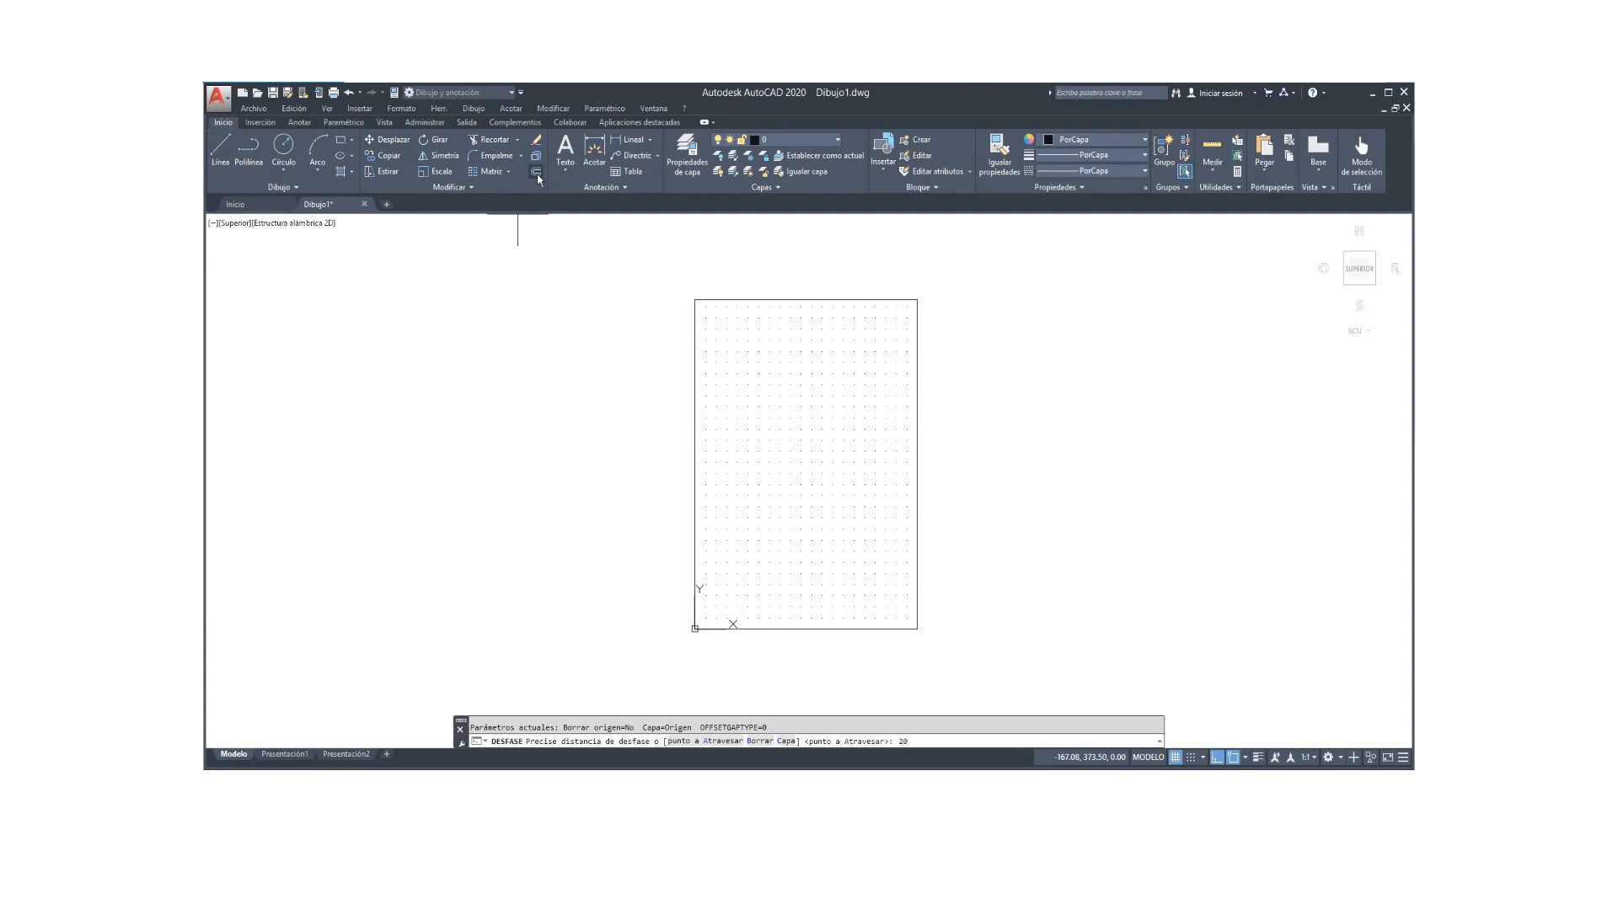
{"action": "key", "text": "Return"}
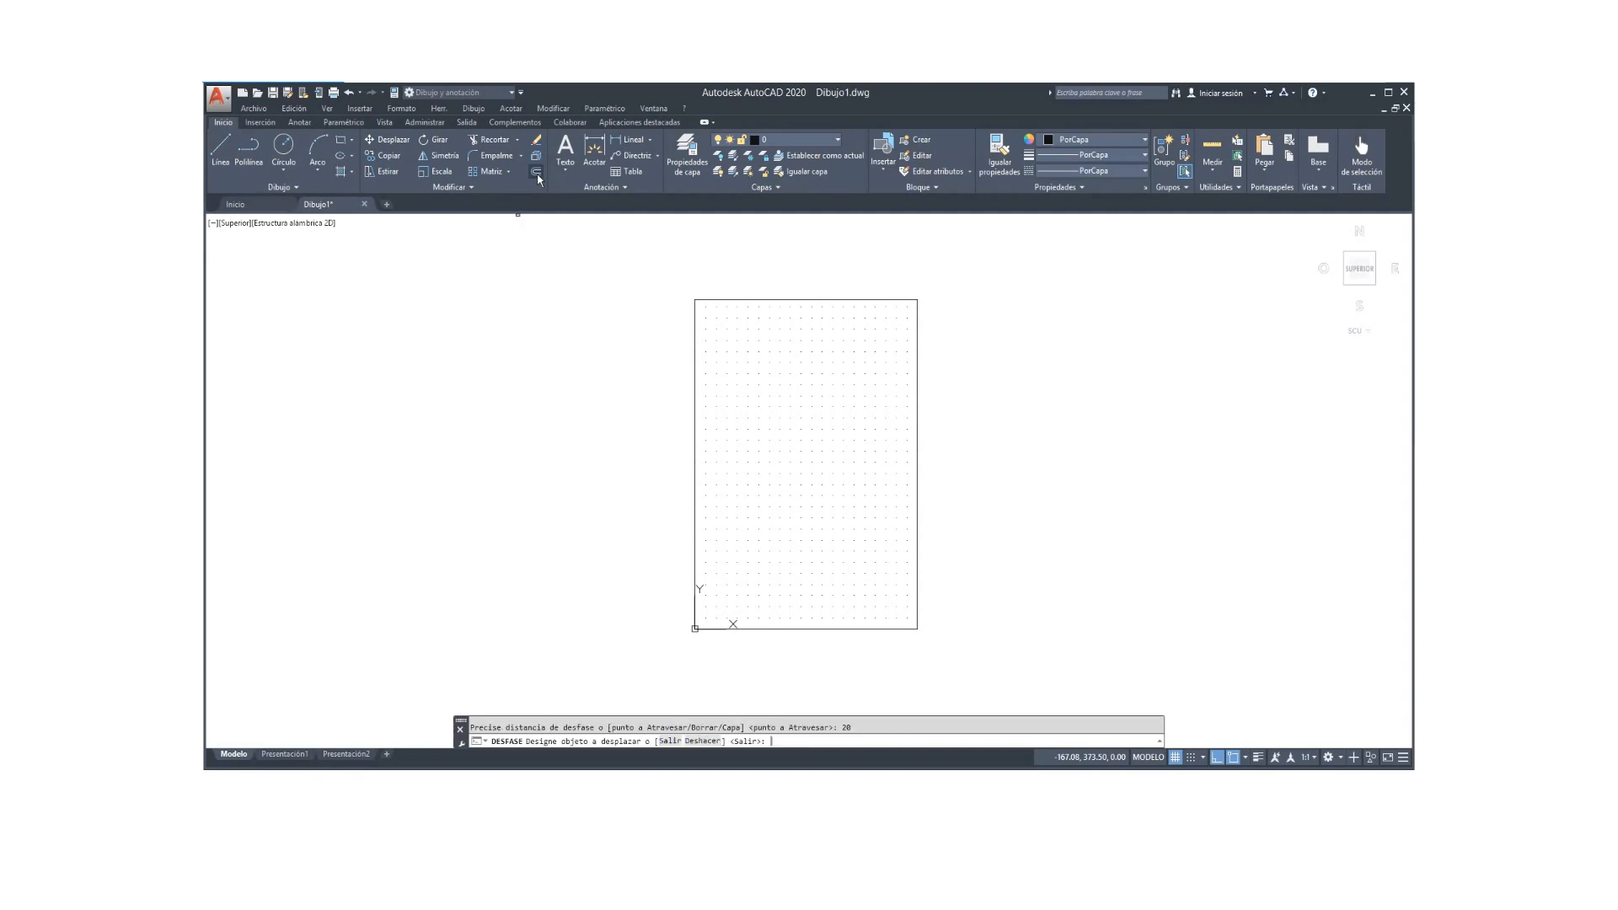
{"action": "left_click", "coordinate": [695, 420]}
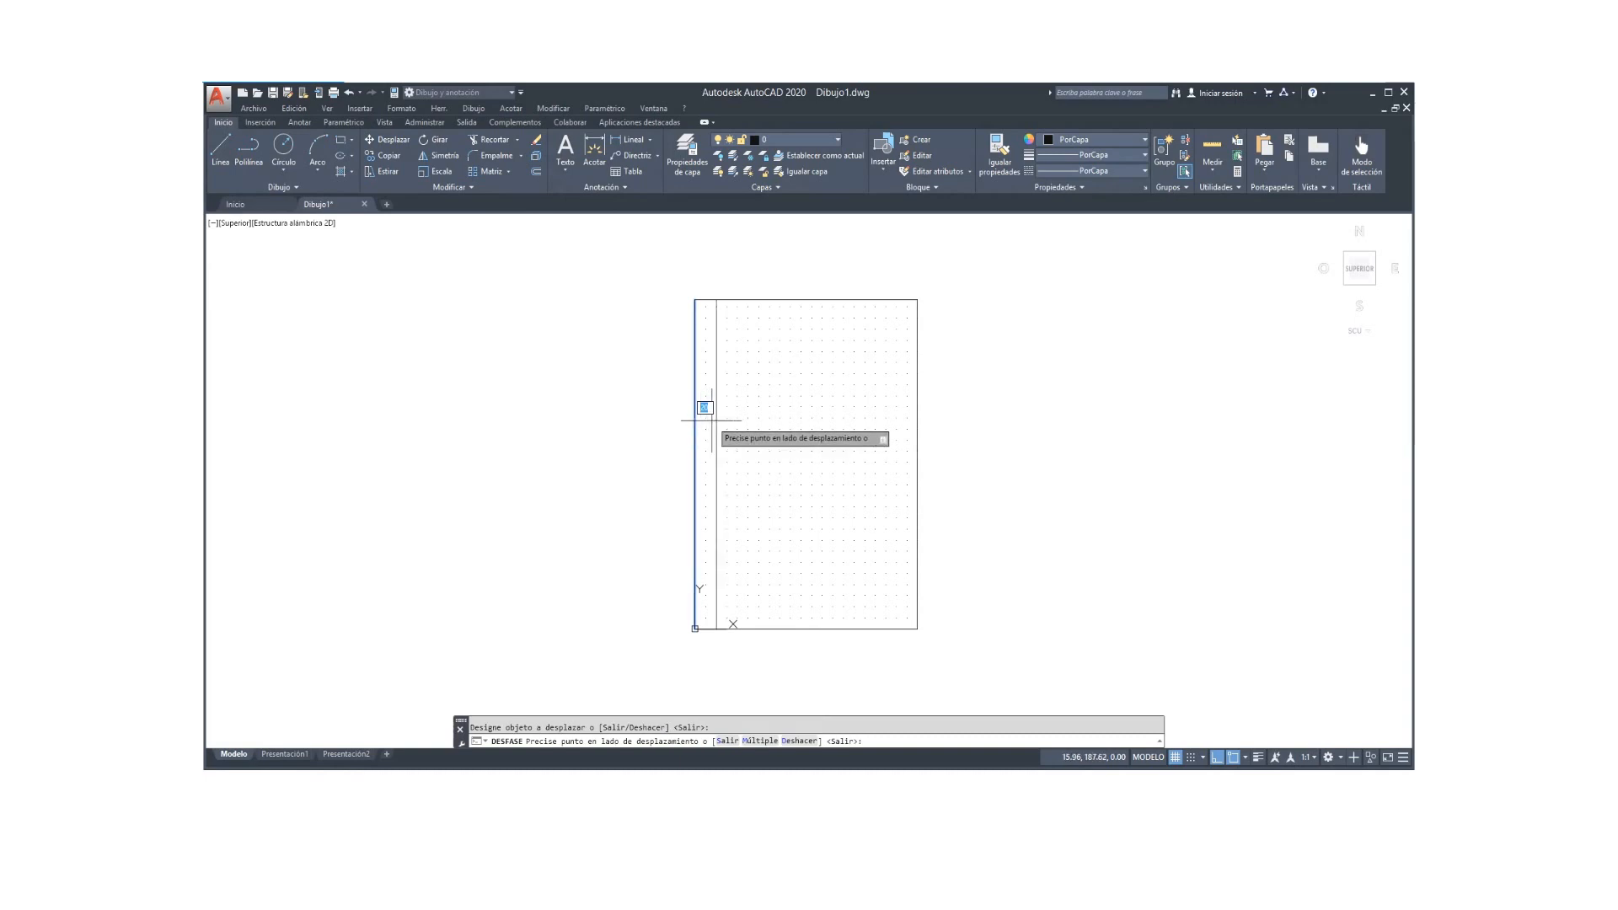
{"action": "left_click", "coordinate": [747, 420]}
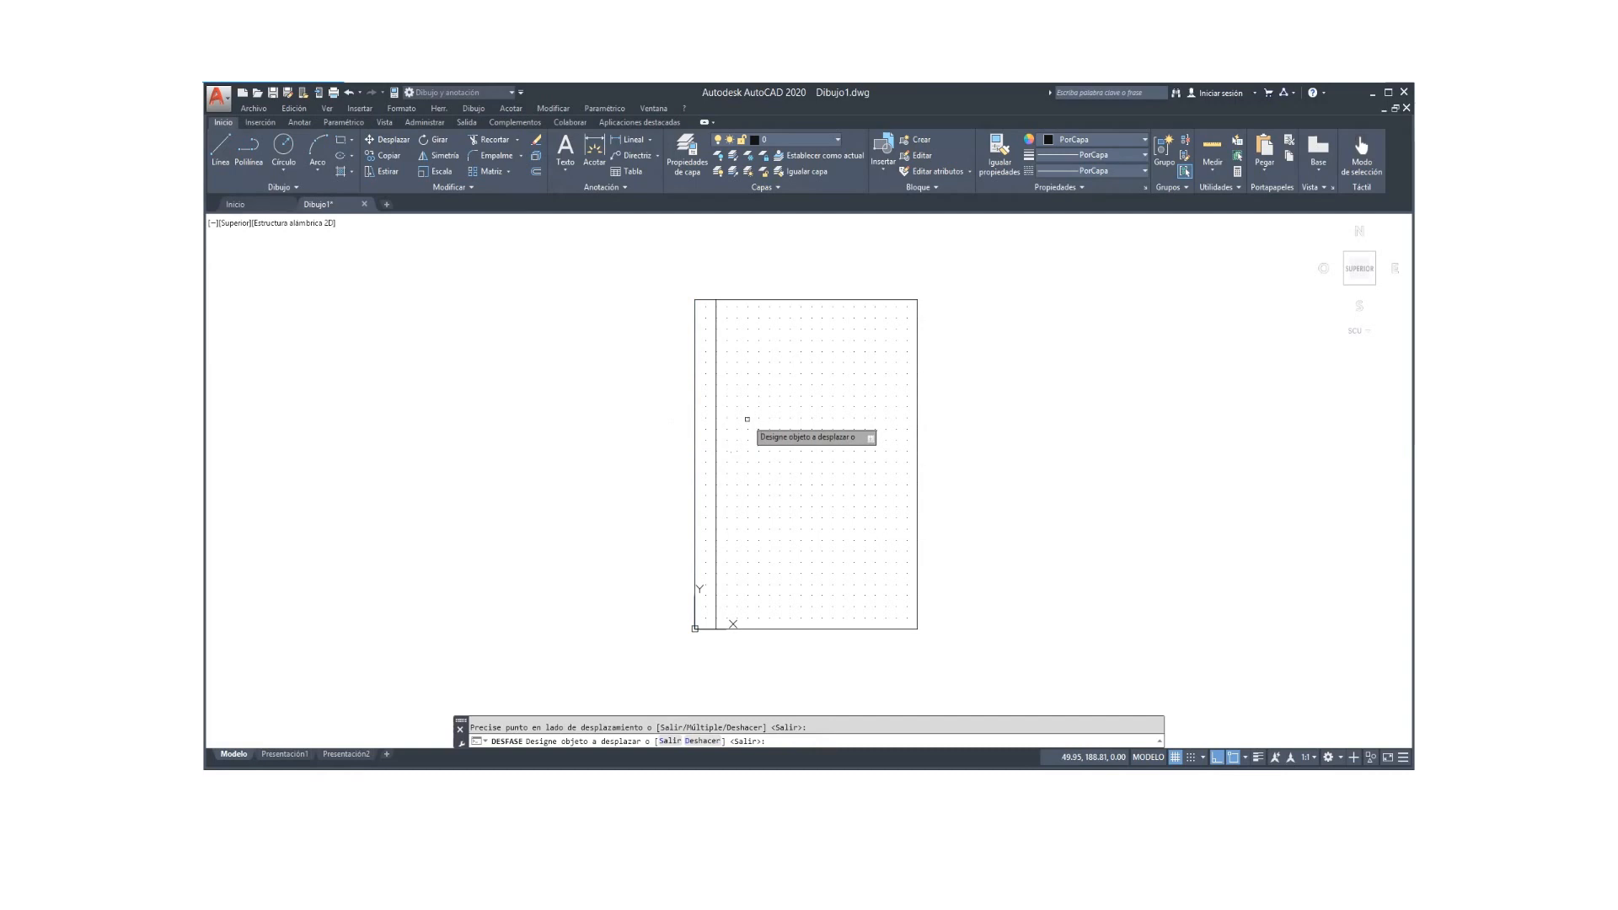
{"action": "key", "text": "Return"}
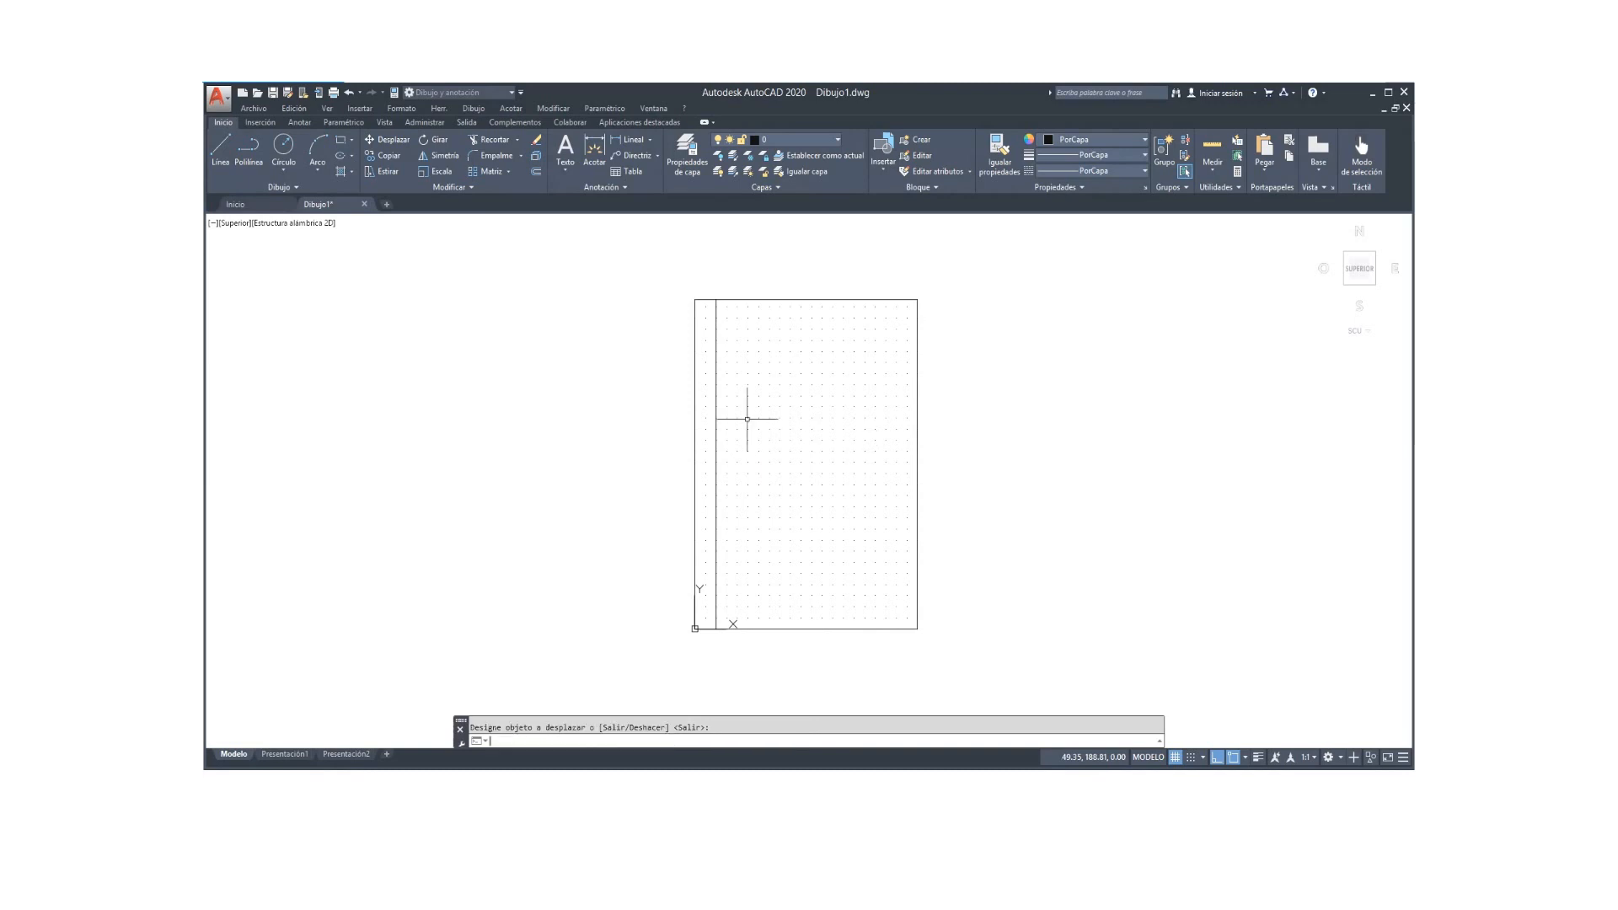
Step: Offset the top and right borders 5 units inward
{"action": "key", "text": "Return"}
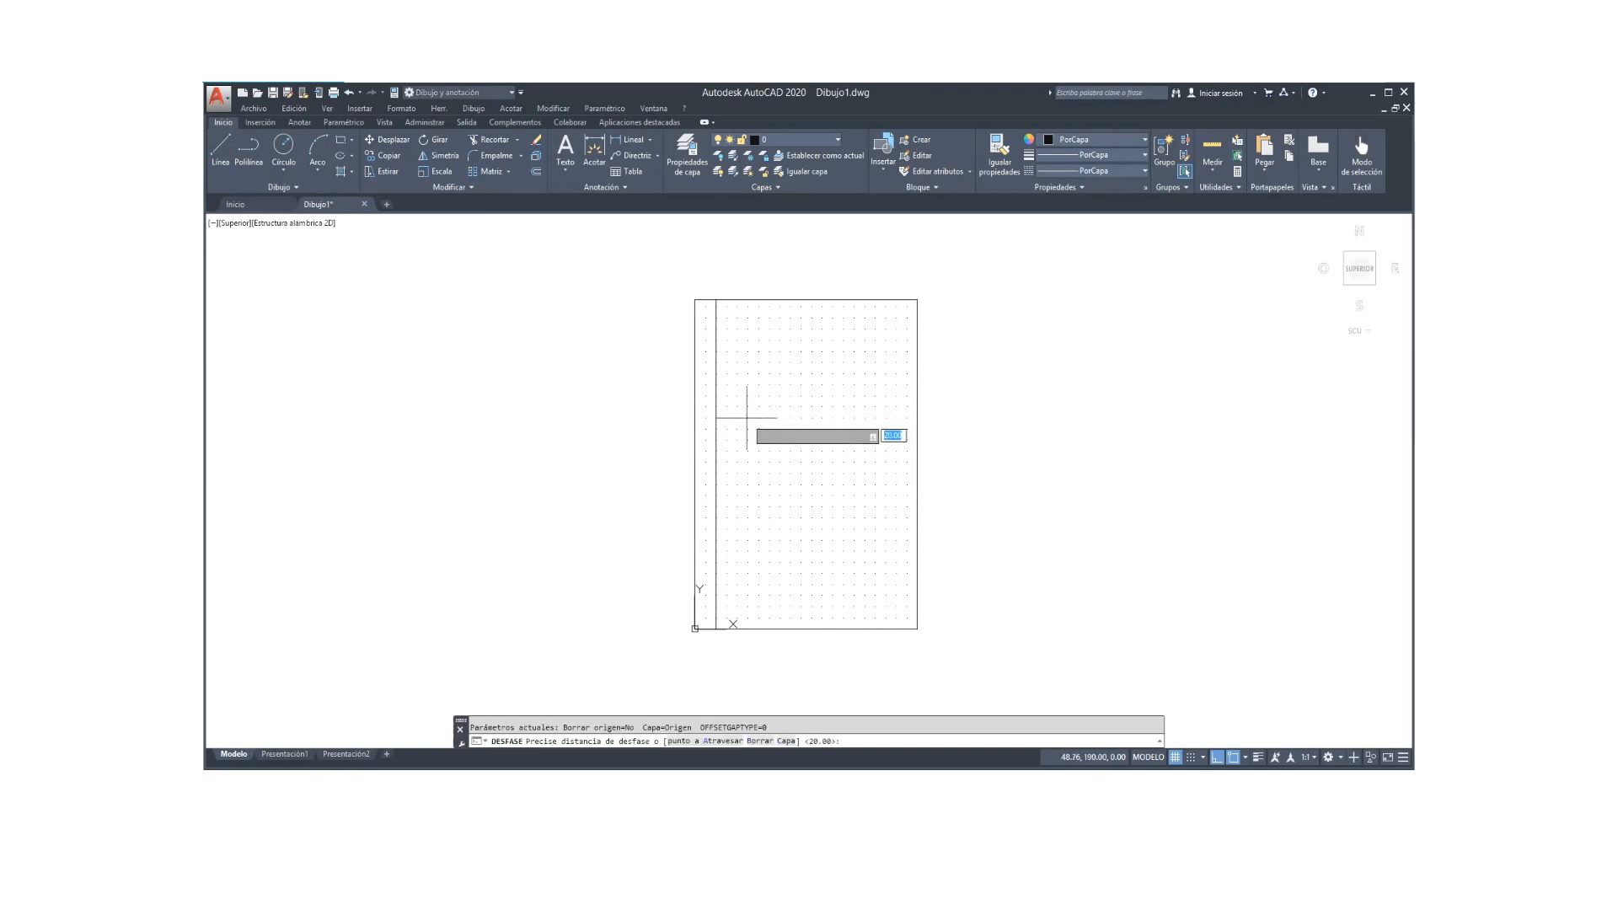
{"action": "type", "text": "5"}
{"action": "key", "text": "Return"}
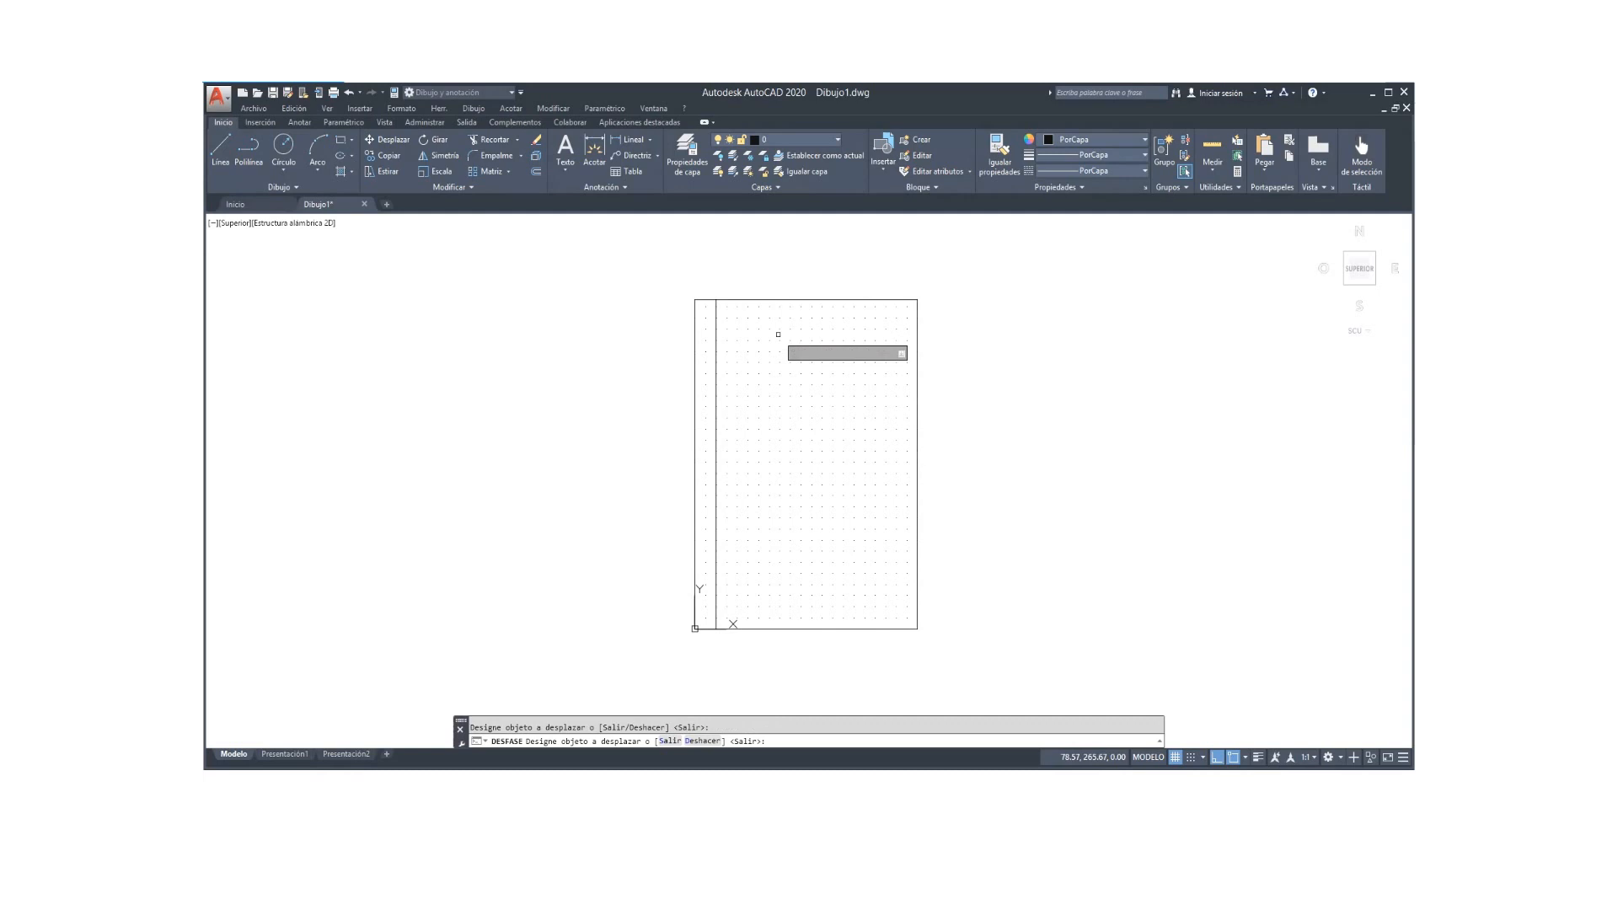
{"action": "left_click", "coordinate": [772, 299]}
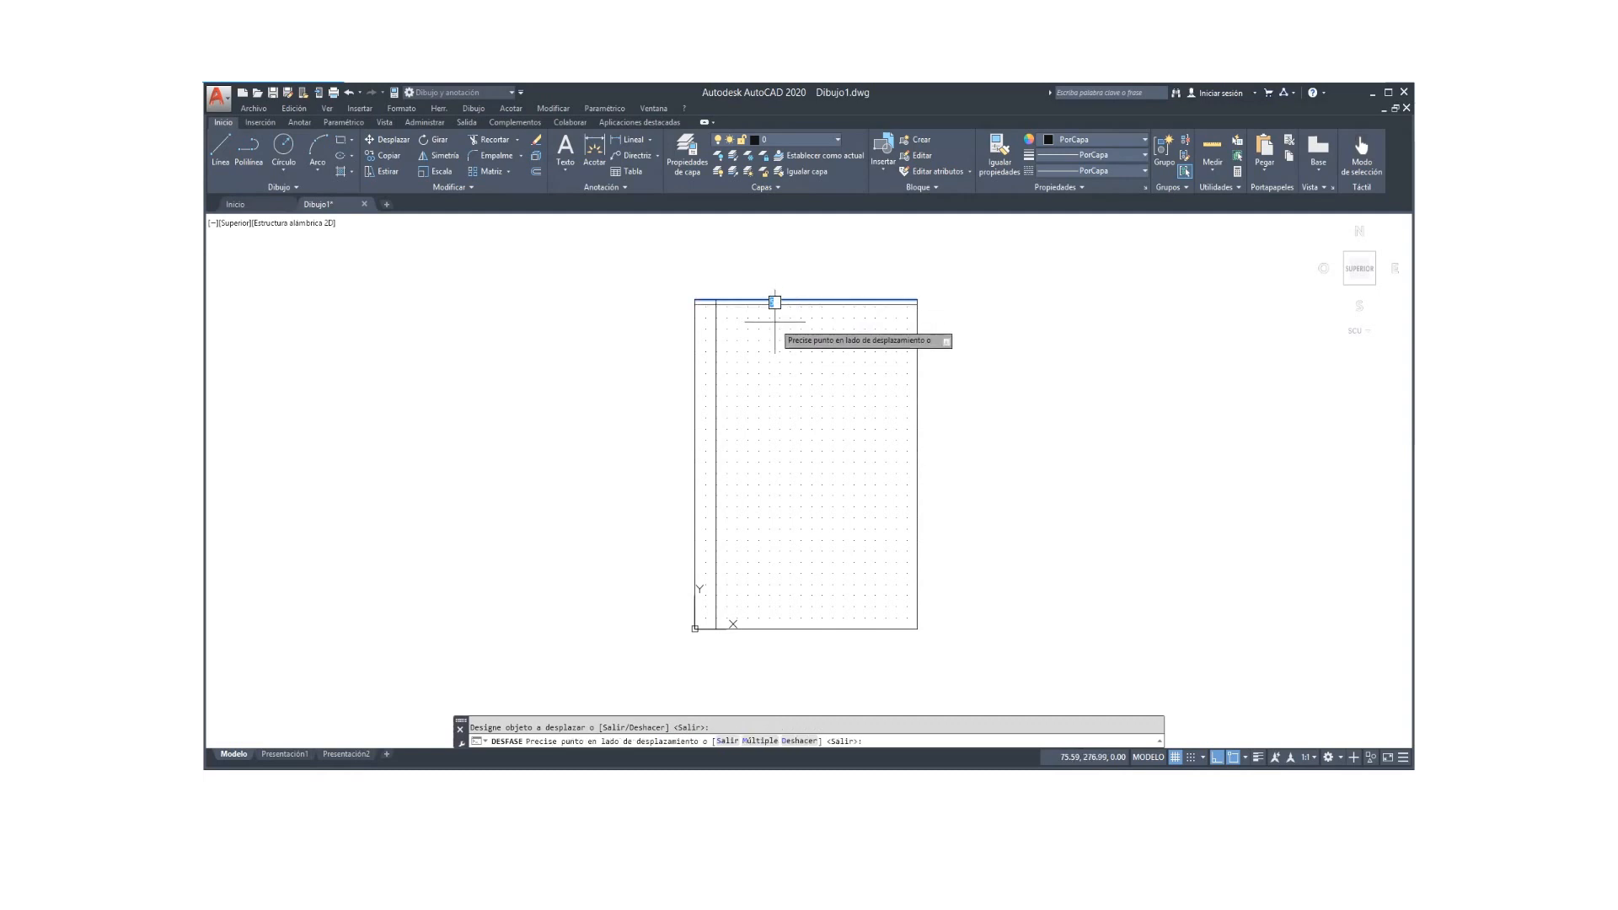
{"action": "left_click", "coordinate": [772, 313]}
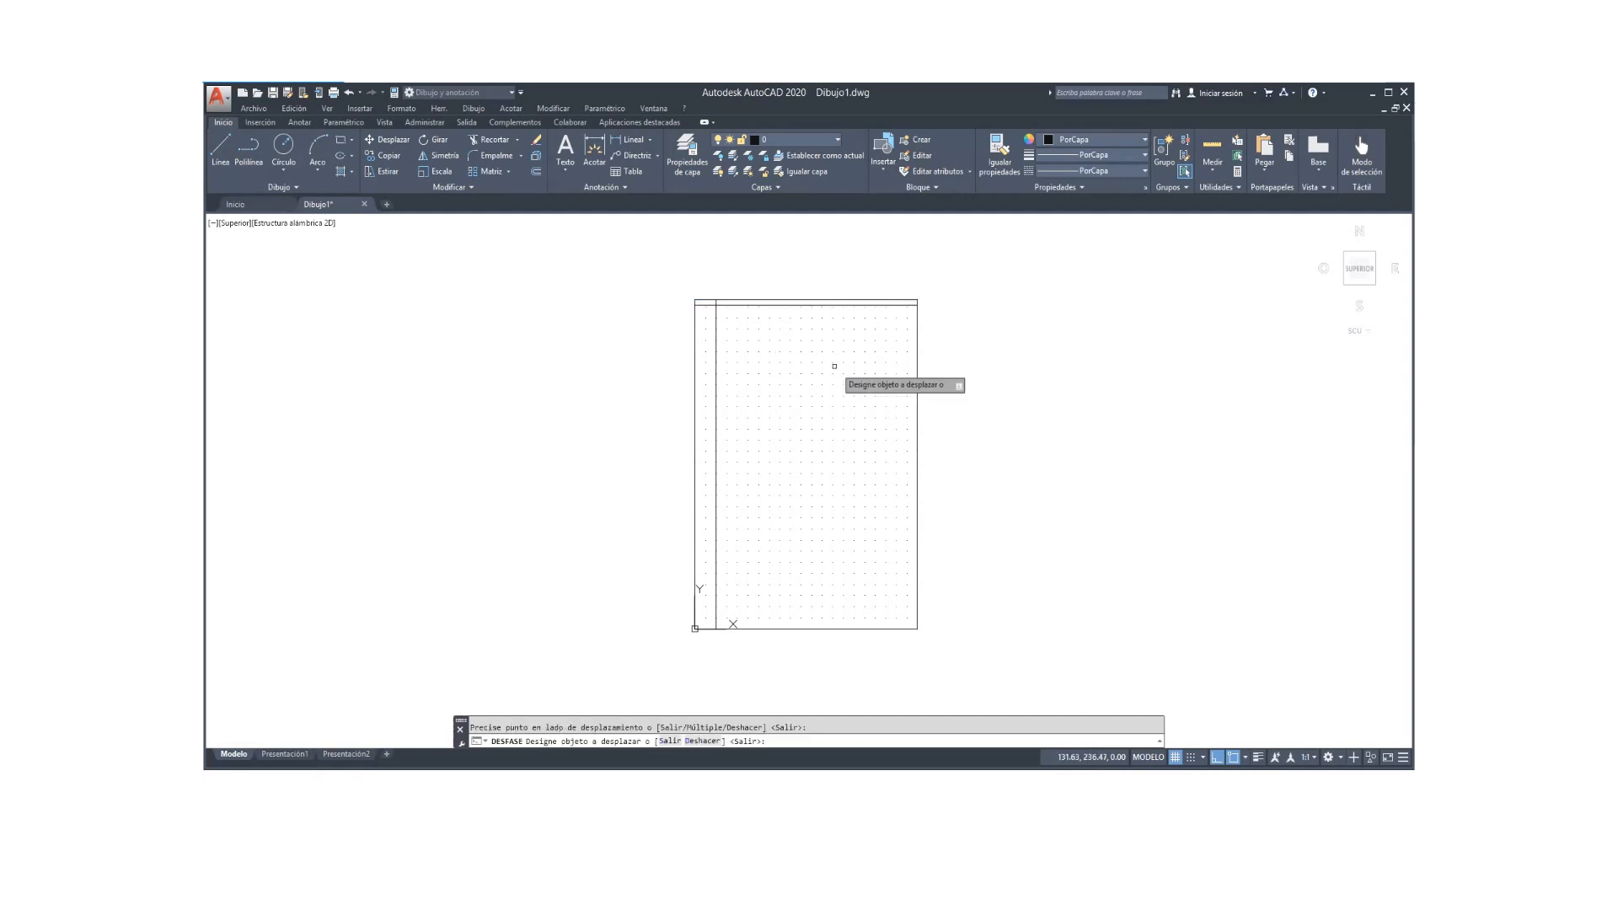
{"action": "left_click", "coordinate": [914, 441]}
{"action": "left_click", "coordinate": [889, 442]}
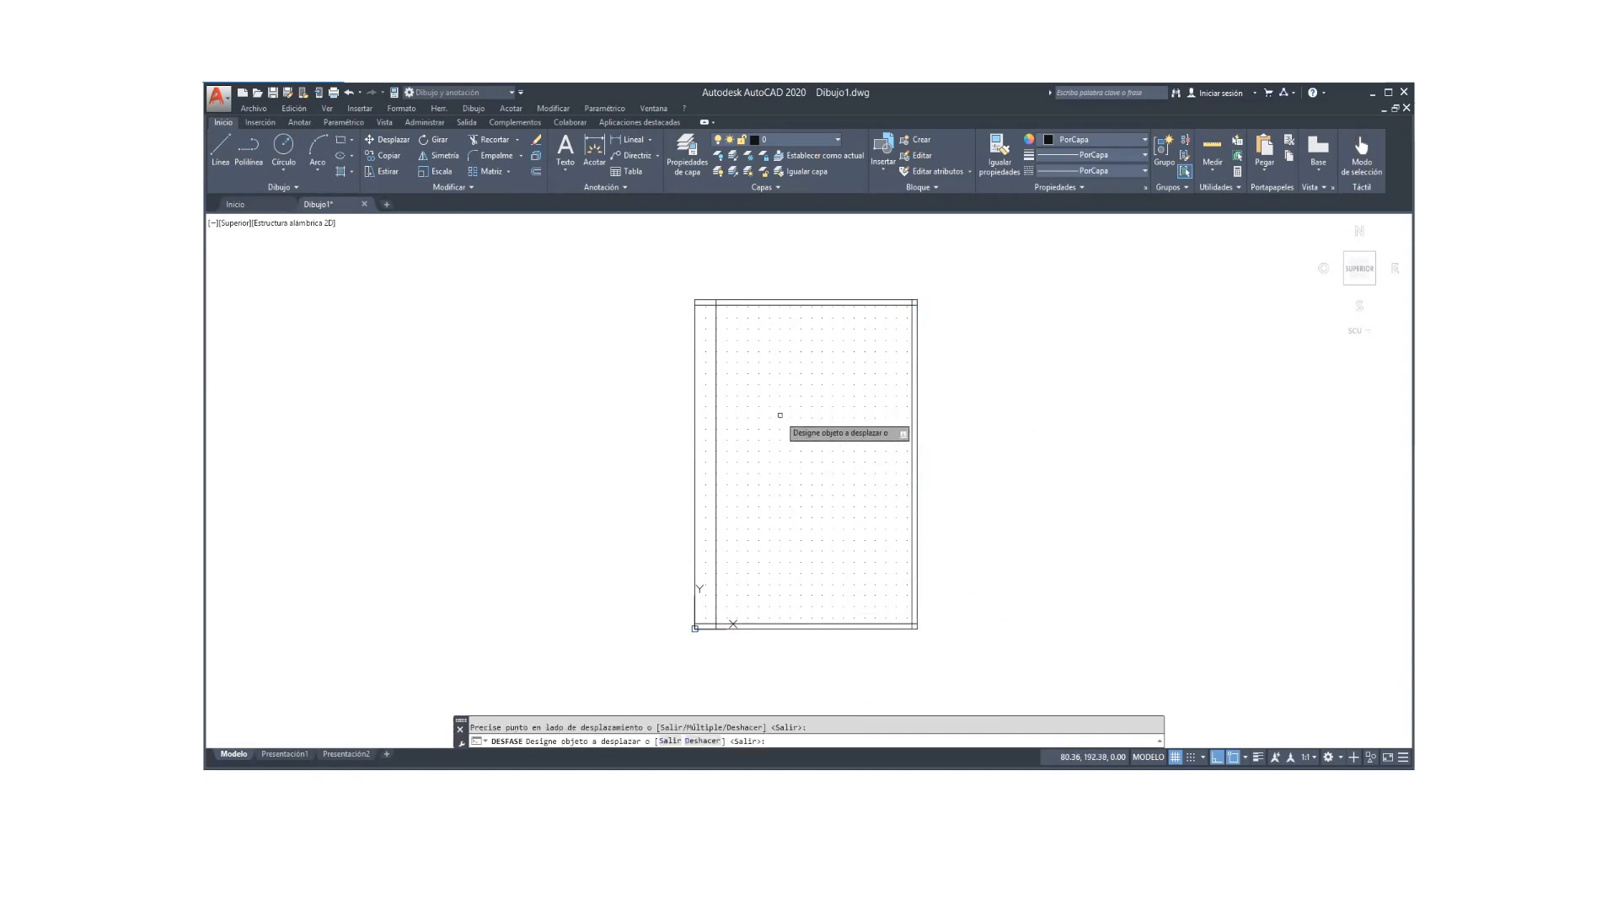
Step: Zoom in and pan toward the top corners of the sheet frame
{"action": "scroll", "coordinate": [780, 413], "scroll_direction": "up", "scroll_amount": 2}
{"action": "middle_click_drag", "start_coordinate": [780, 413], "coordinate": [761, 534]}
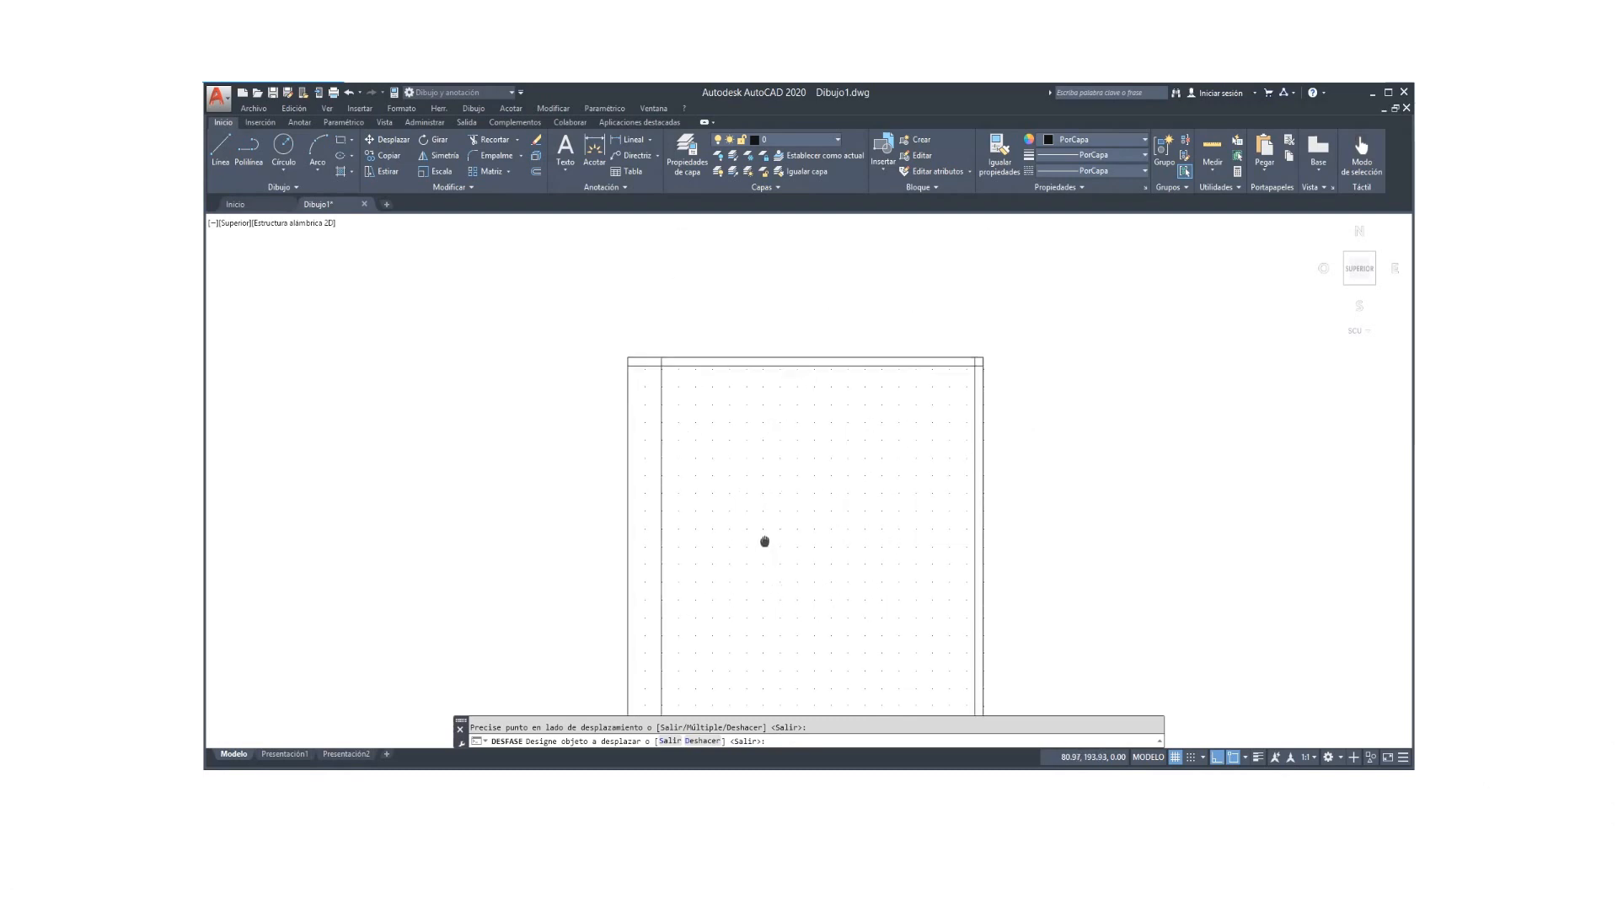
{"action": "scroll", "coordinate": [764, 538], "scroll_direction": "up", "scroll_amount": 2}
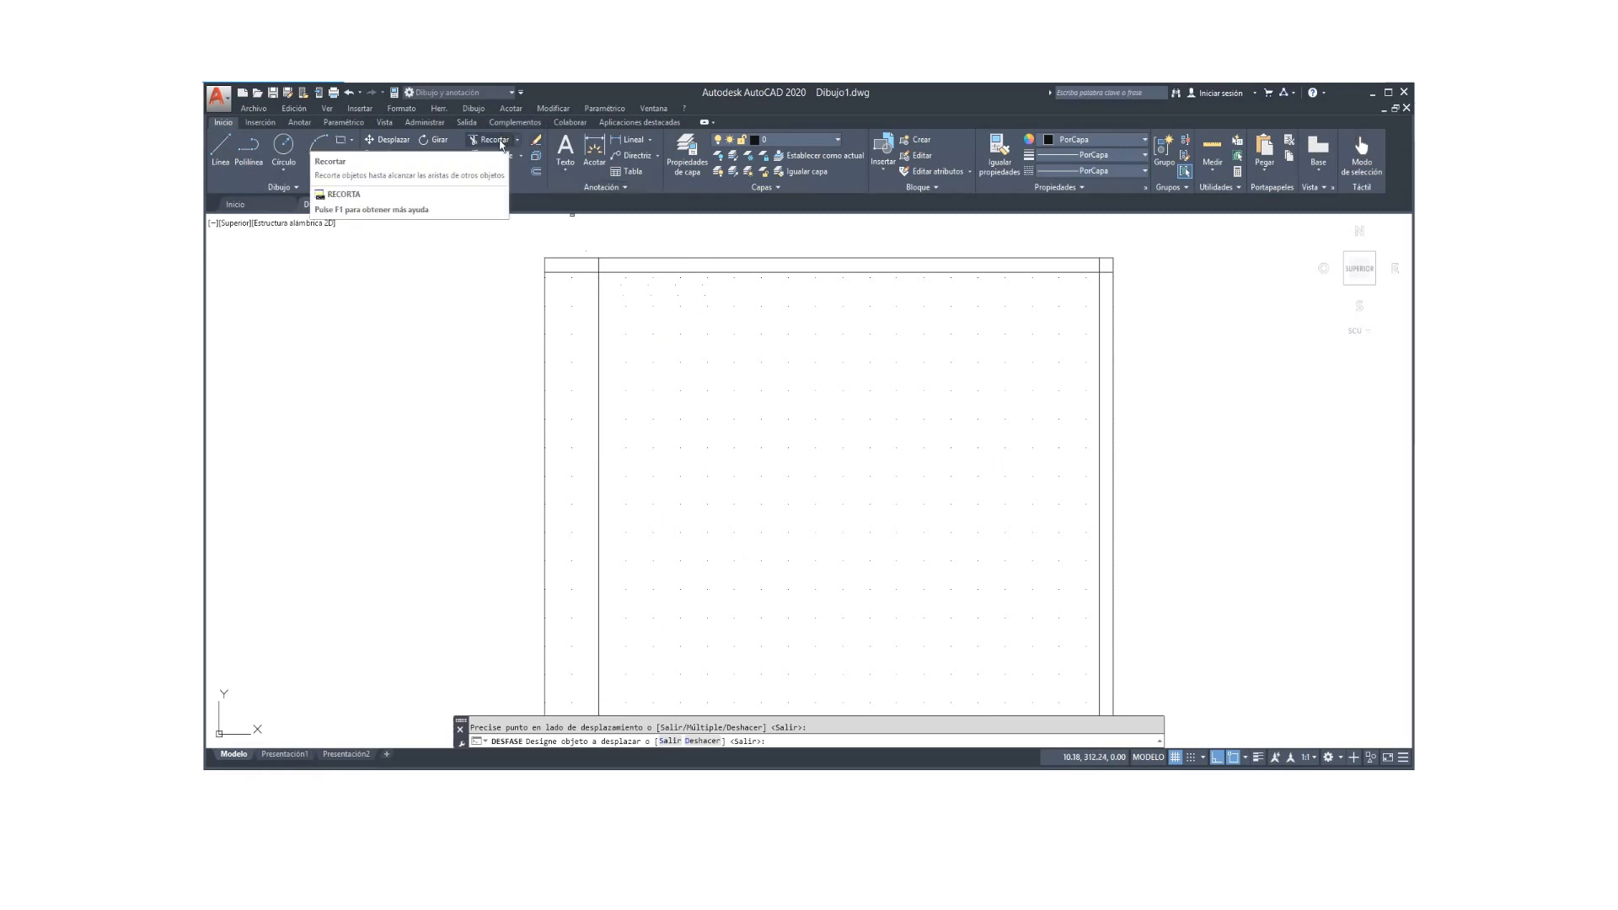
Step: Trim the margin-line overhangs at the top-left and top-right corners
{"action": "left_click", "coordinate": [495, 140]}
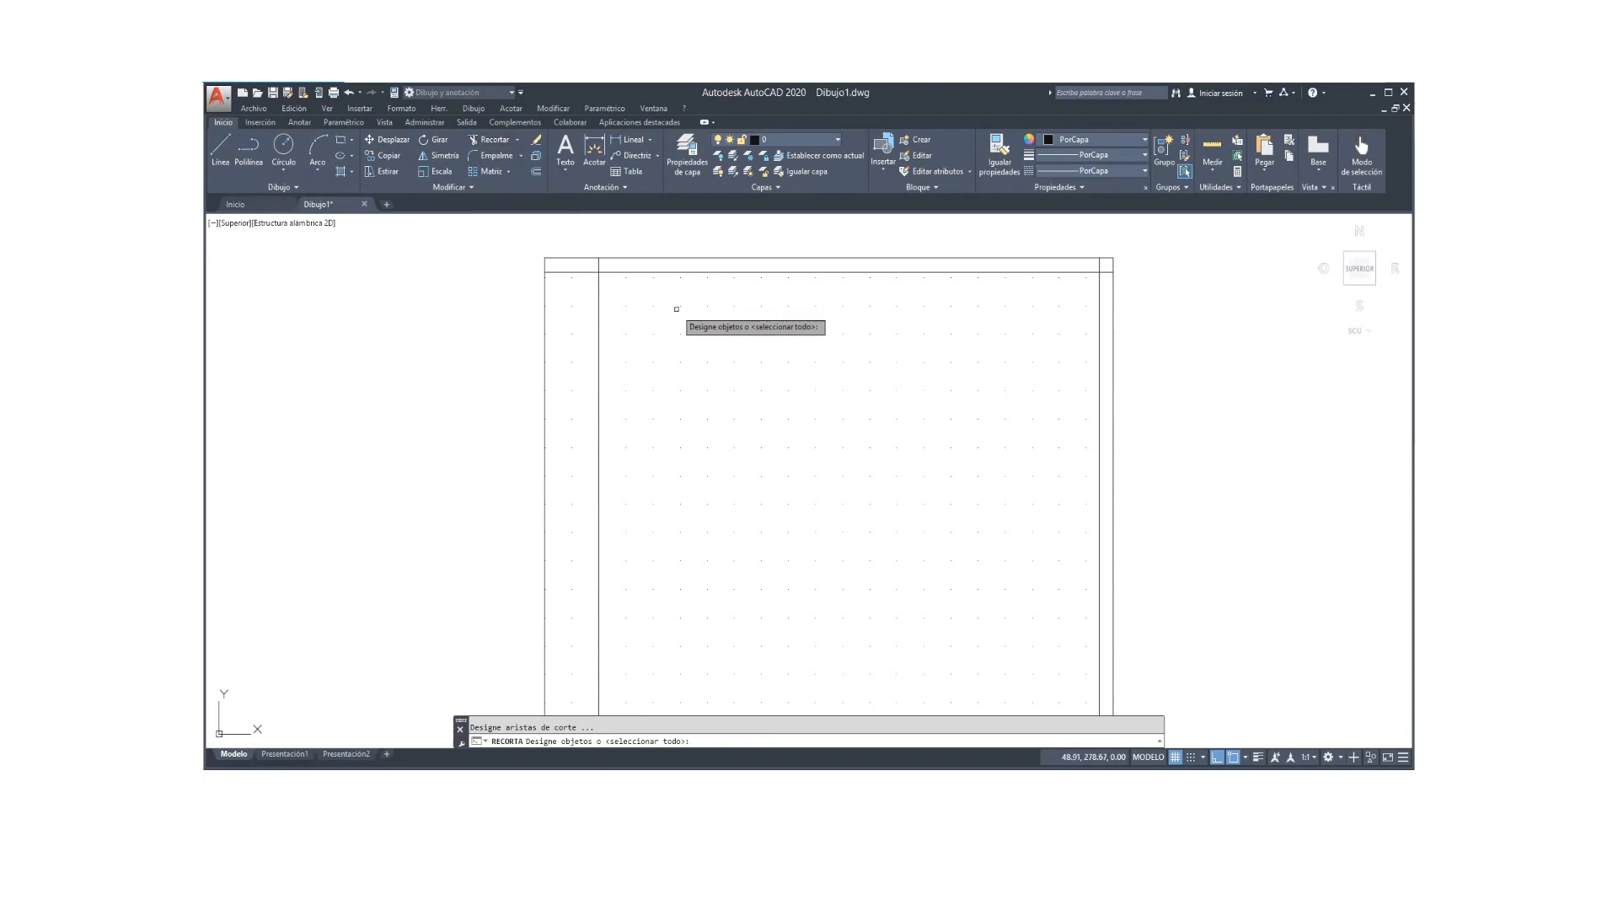
{"action": "key", "text": "Return"}
{"action": "left_click", "coordinate": [574, 270]}
{"action": "left_click", "coordinate": [598, 265]}
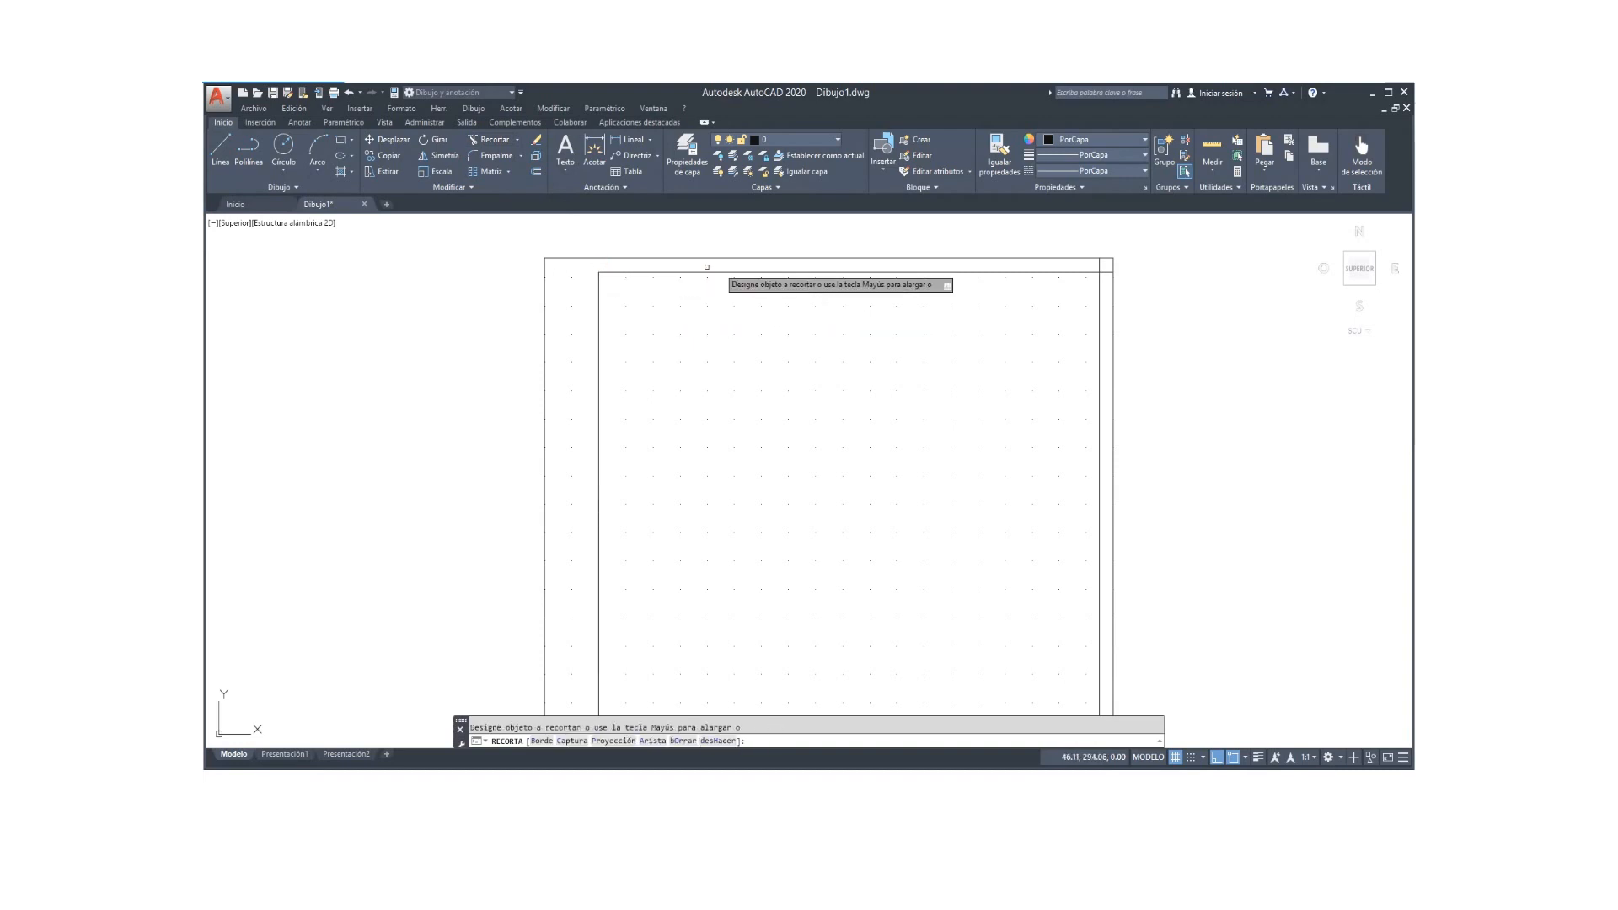
{"action": "left_click", "coordinate": [1106, 271]}
Step: Trim the remaining bottom-left corner overhangs and recentre the view on the sheet
{"action": "scroll", "coordinate": [925, 450], "scroll_direction": "down", "scroll_amount": 2}
{"action": "middle_click_drag", "start_coordinate": [925, 450], "coordinate": [912, 131]}
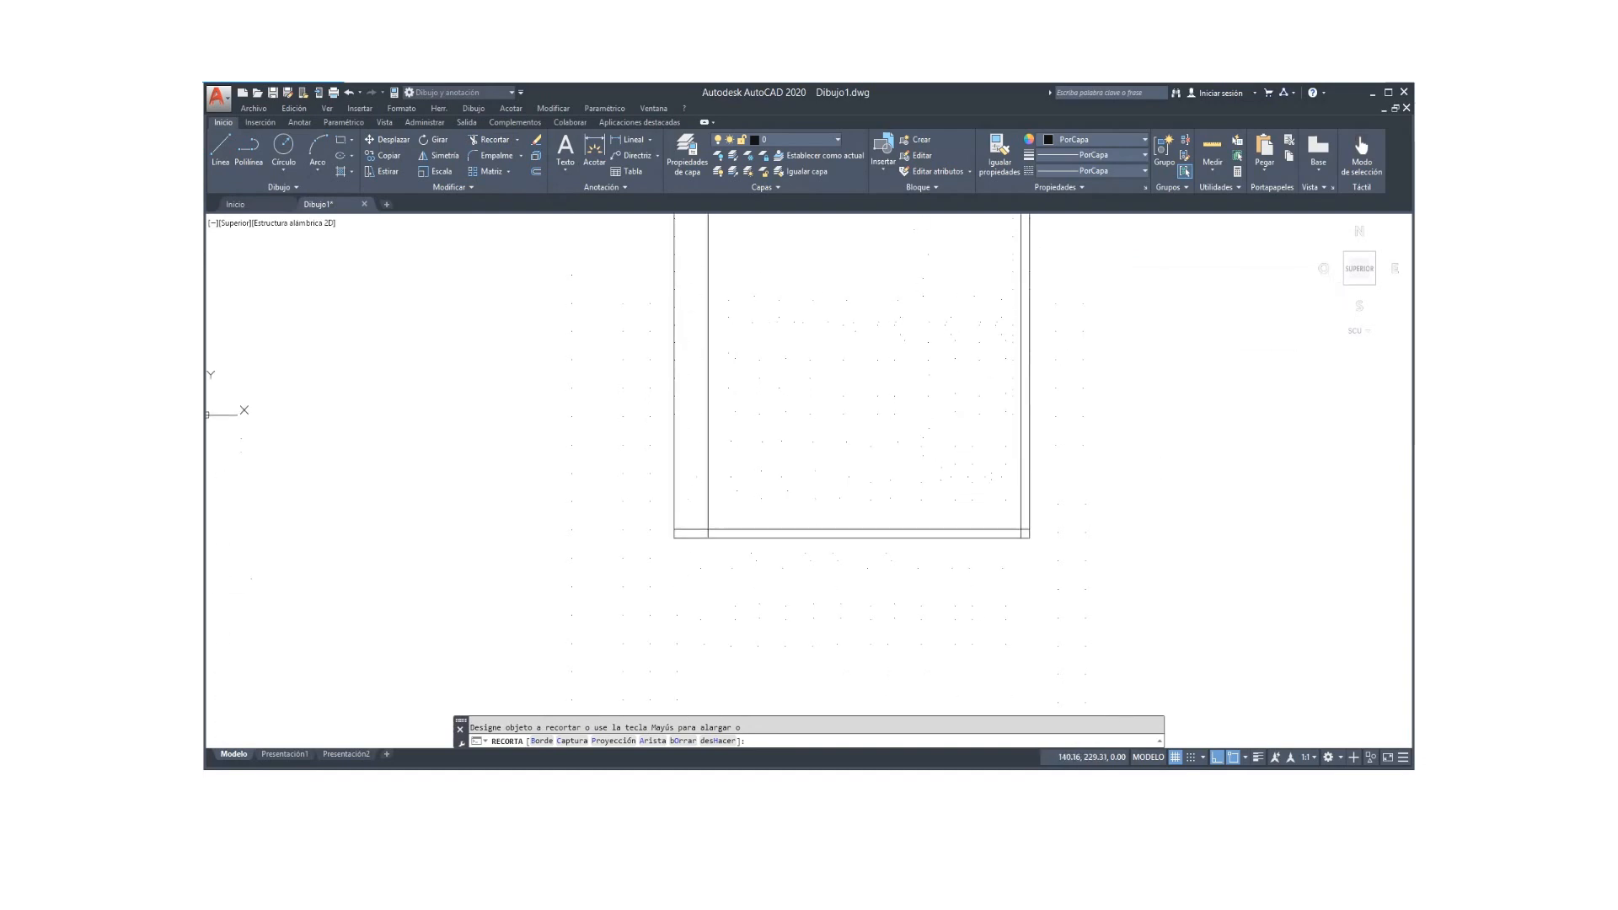
{"action": "middle_click_drag", "start_coordinate": [883, 471], "coordinate": [883, 445]}
{"action": "left_click", "coordinate": [685, 501]}
{"action": "left_click", "coordinate": [685, 502]}
{"action": "left_click", "coordinate": [707, 506]}
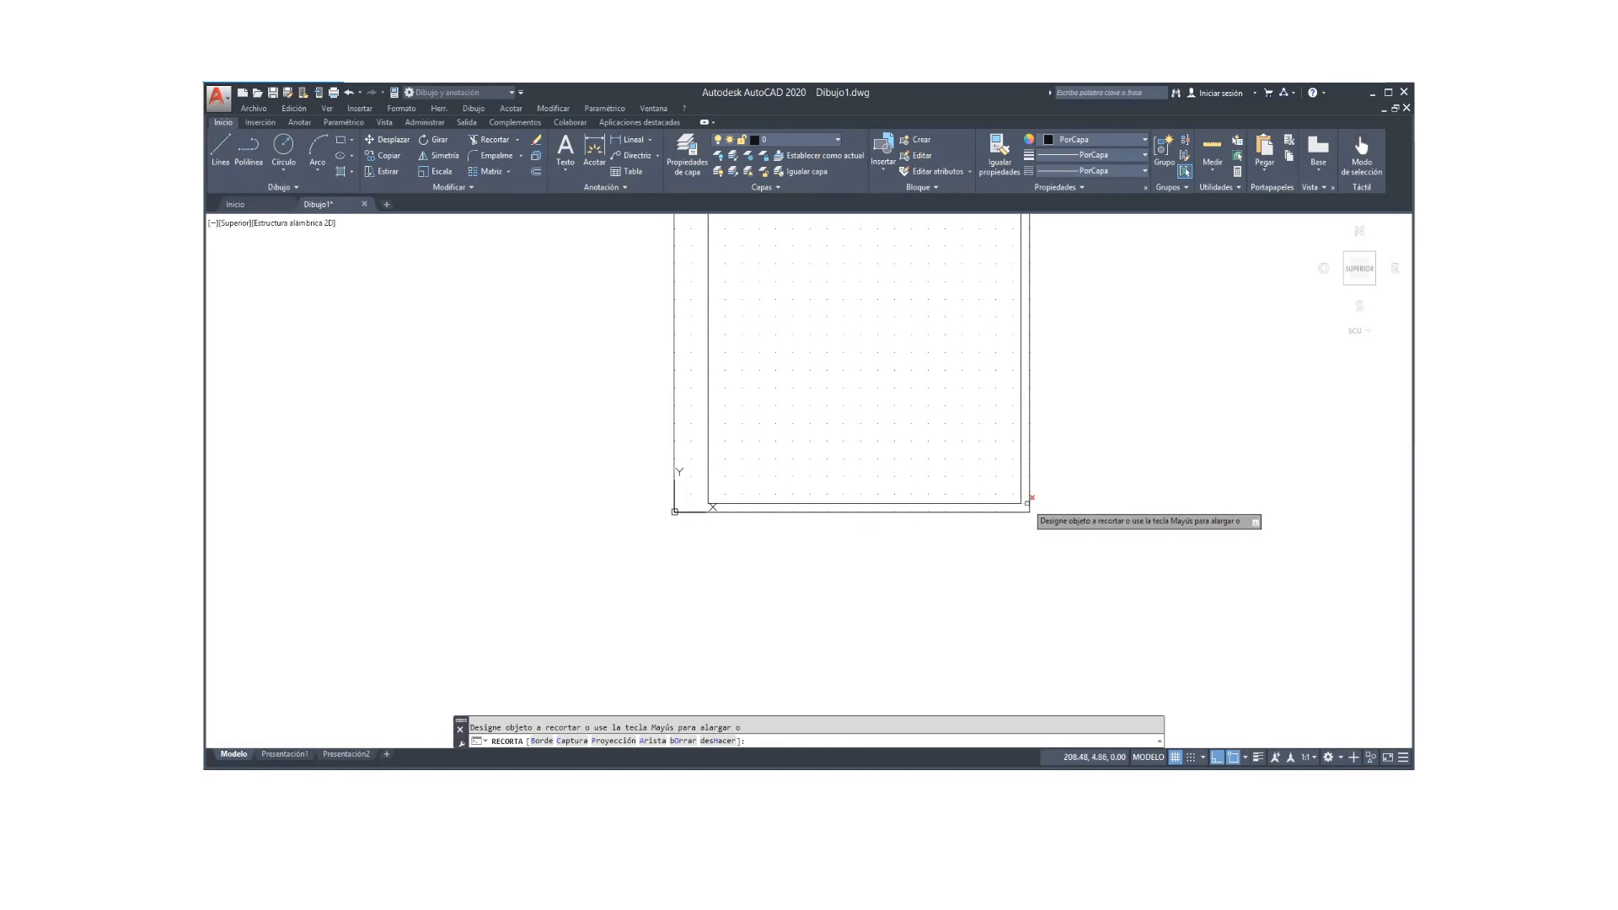
{"action": "right_click", "coordinate": [1203, 541]}
{"action": "left_click", "coordinate": [1229, 549]}
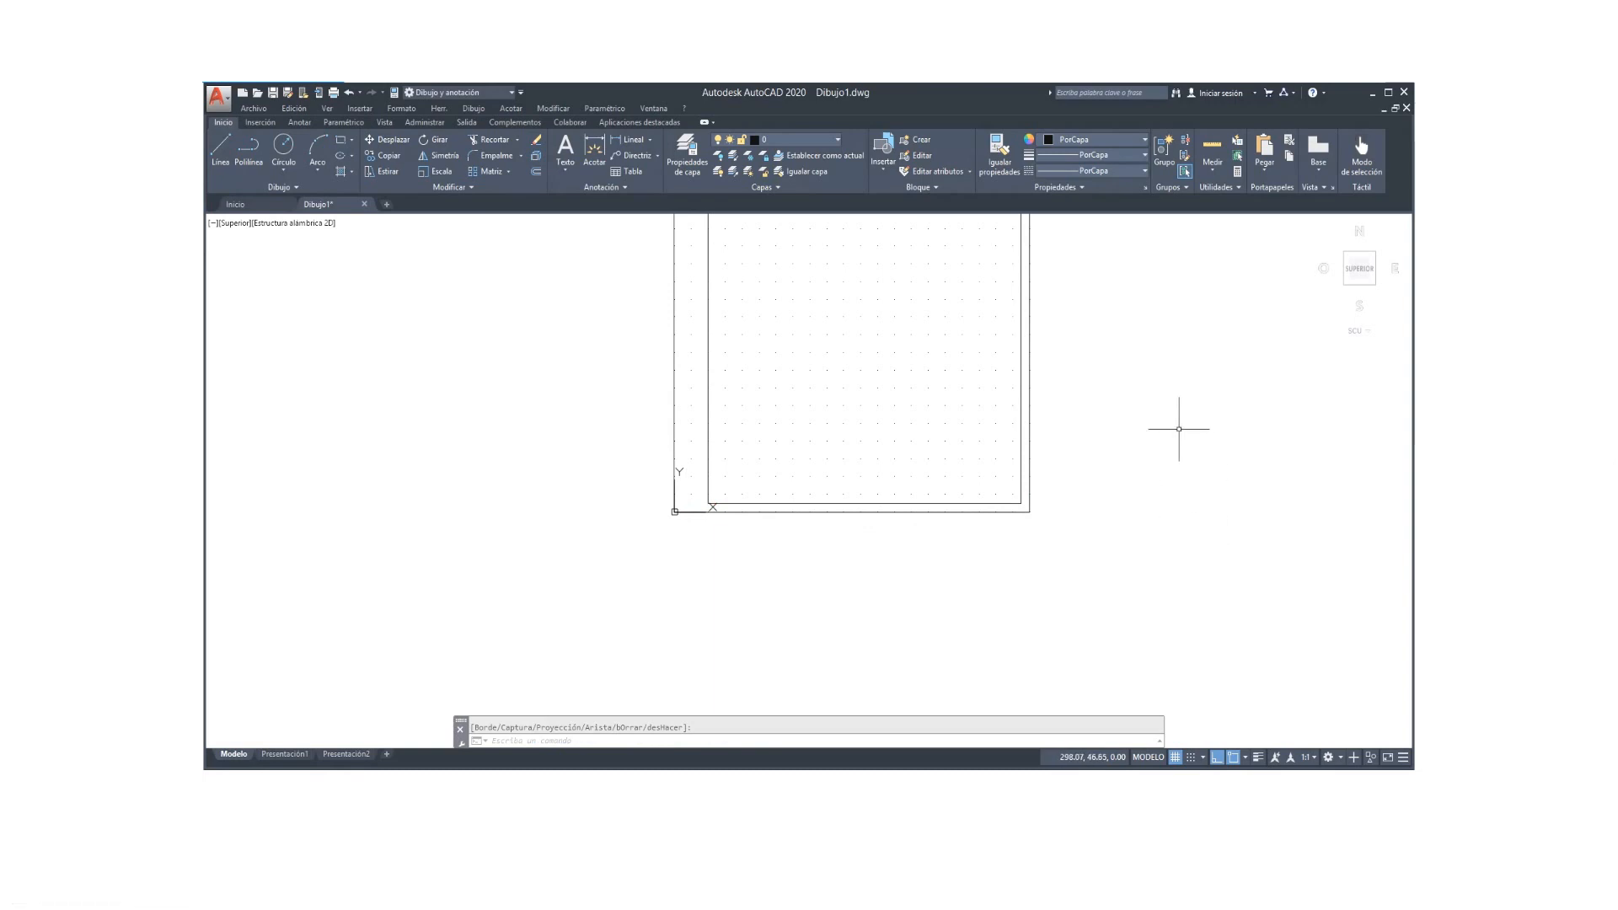
{"action": "mouse_move", "coordinate": [1176, 430]}
{"action": "middle_mouse_down"}
{"action": "mouse_move", "coordinate": [1129, 607]}
{"action": "mouse_move", "coordinate": [946, 581]}
{"action": "middle_mouse_up"}
Step: Zoom and pan around formato A4 to examine the PENDIENTE DE LINEAS title block
{"action": "scroll", "coordinate": [1129, 606], "scroll_direction": "down", "scroll_amount": 1}
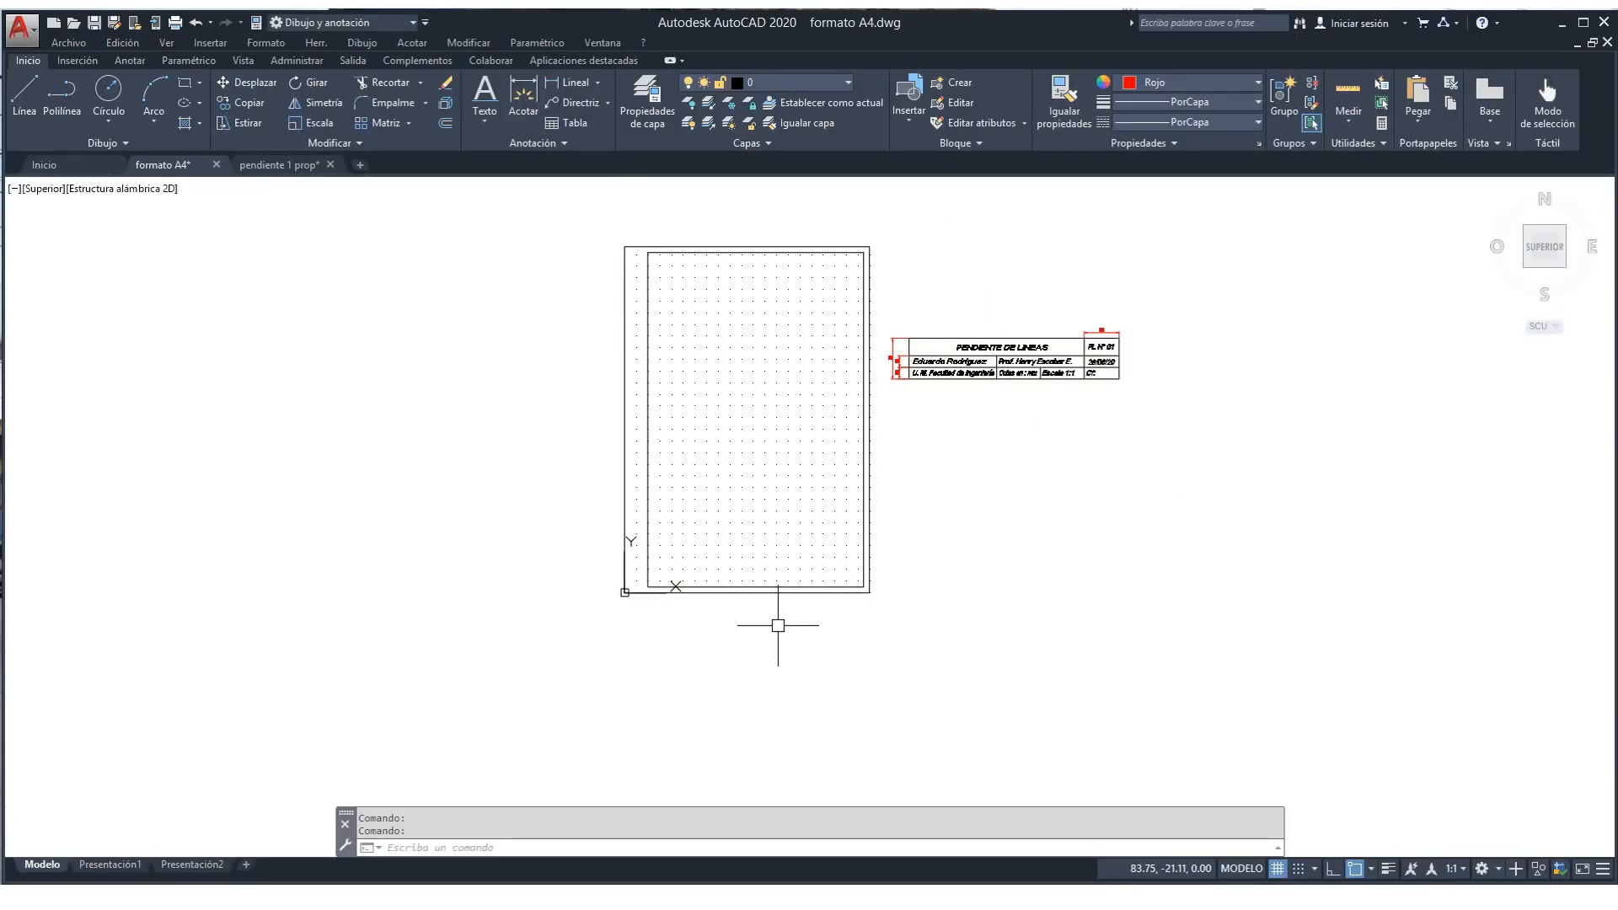
{"action": "scroll", "coordinate": [1015, 512], "scroll_direction": "up", "scroll_amount": 2}
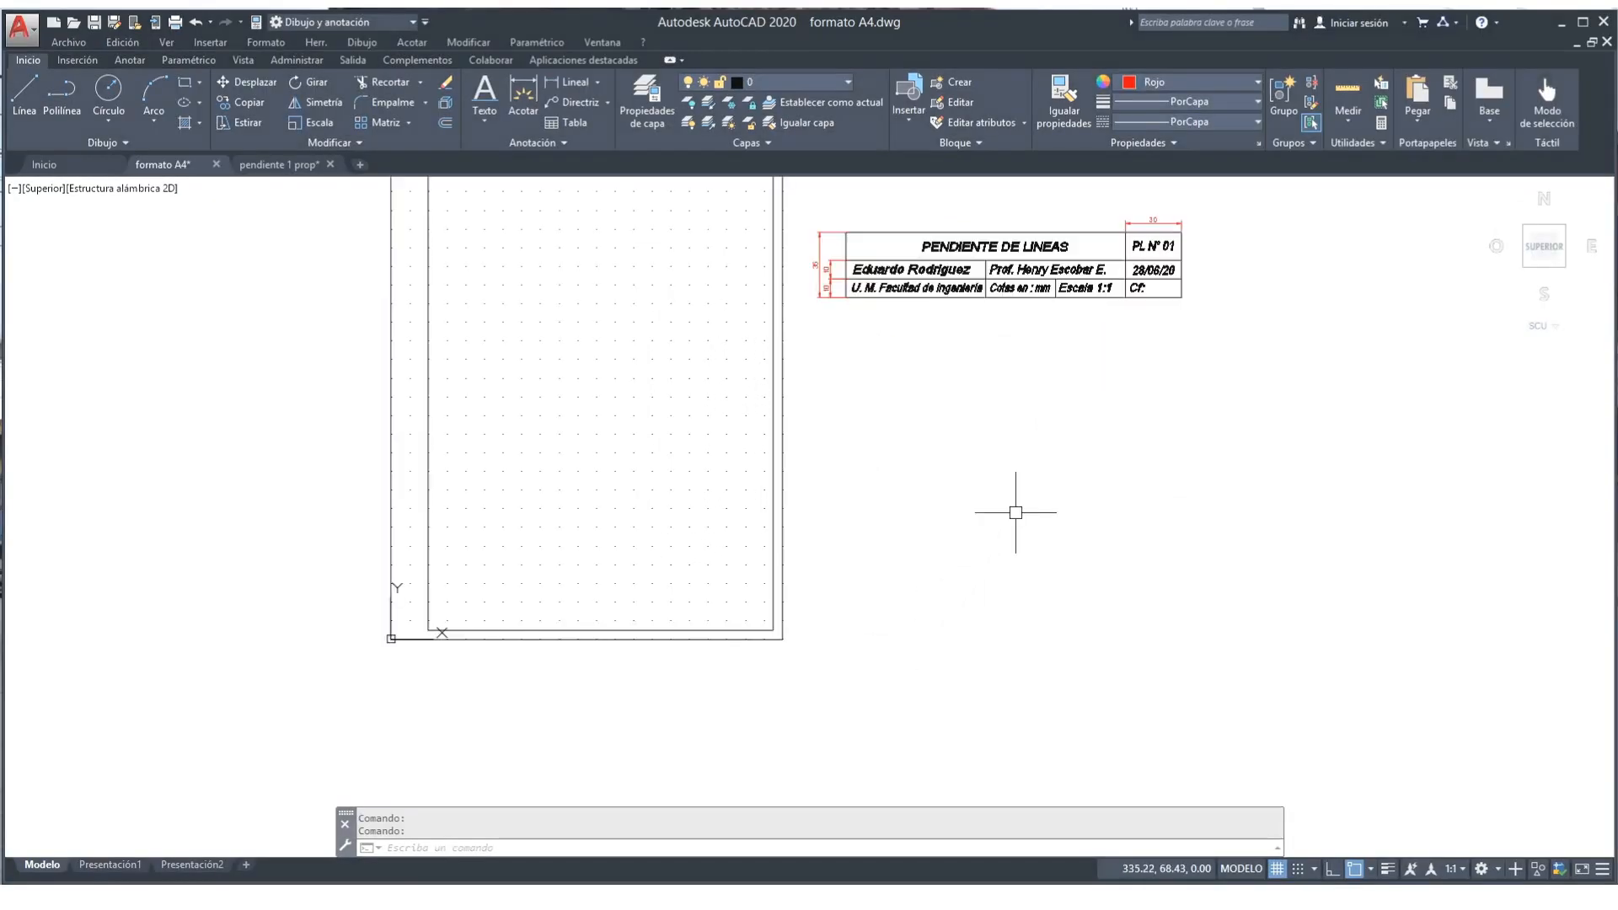
{"action": "mouse_move", "coordinate": [1014, 497]}
{"action": "middle_mouse_down"}
{"action": "mouse_move", "coordinate": [994, 641]}
{"action": "mouse_move", "coordinate": [1015, 631]}
{"action": "middle_mouse_up"}
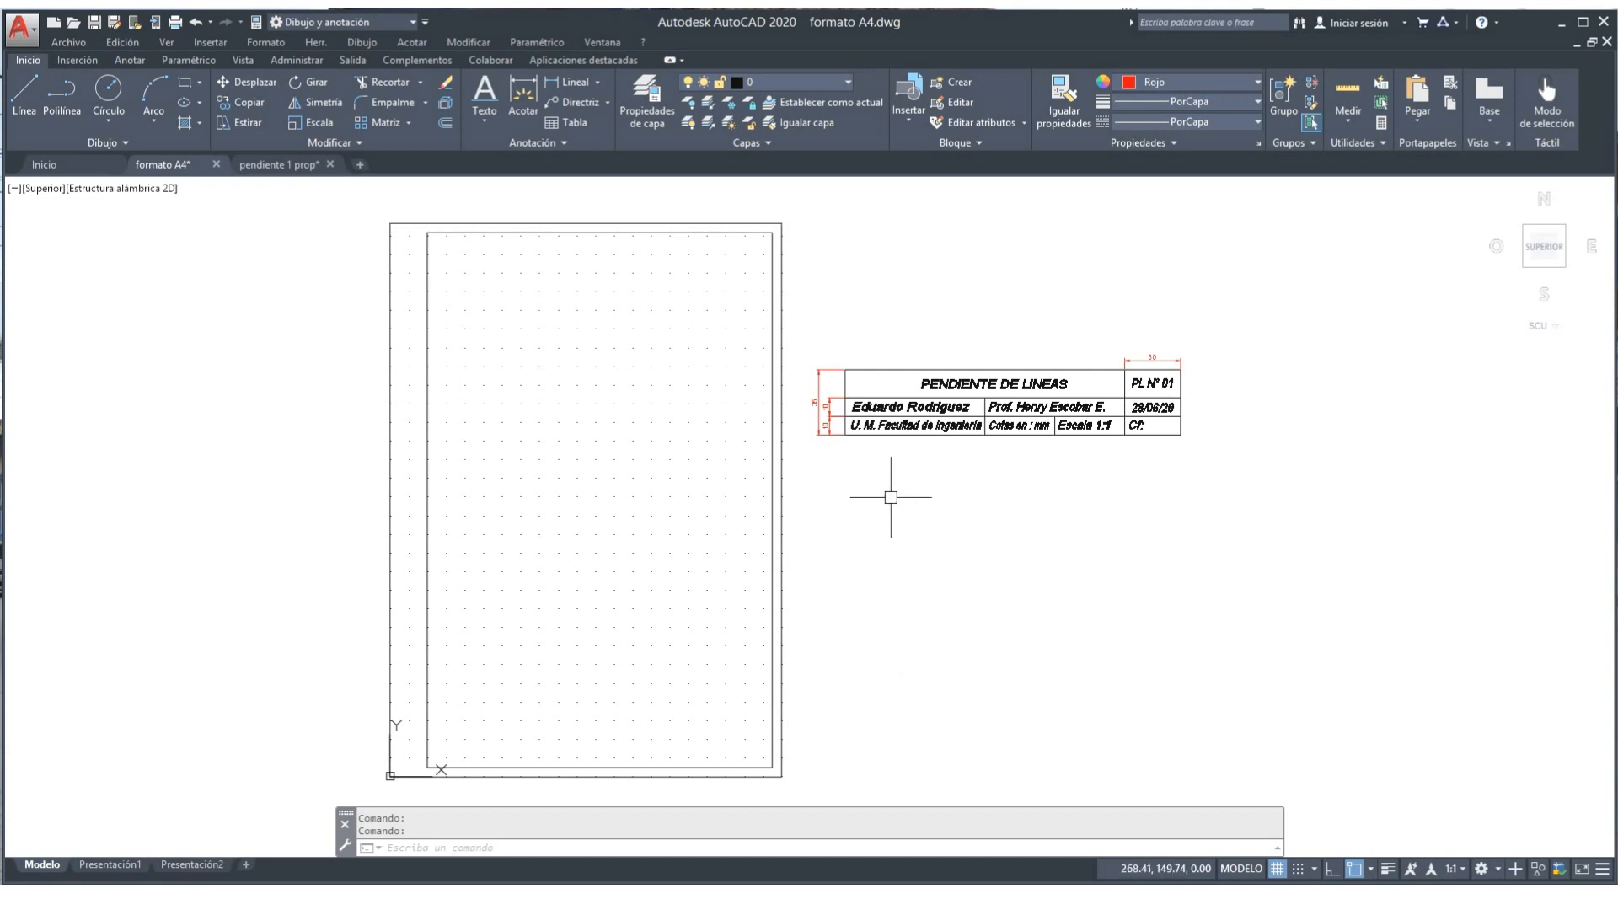
{"action": "scroll", "coordinate": [846, 471], "scroll_direction": "up", "scroll_amount": 2}
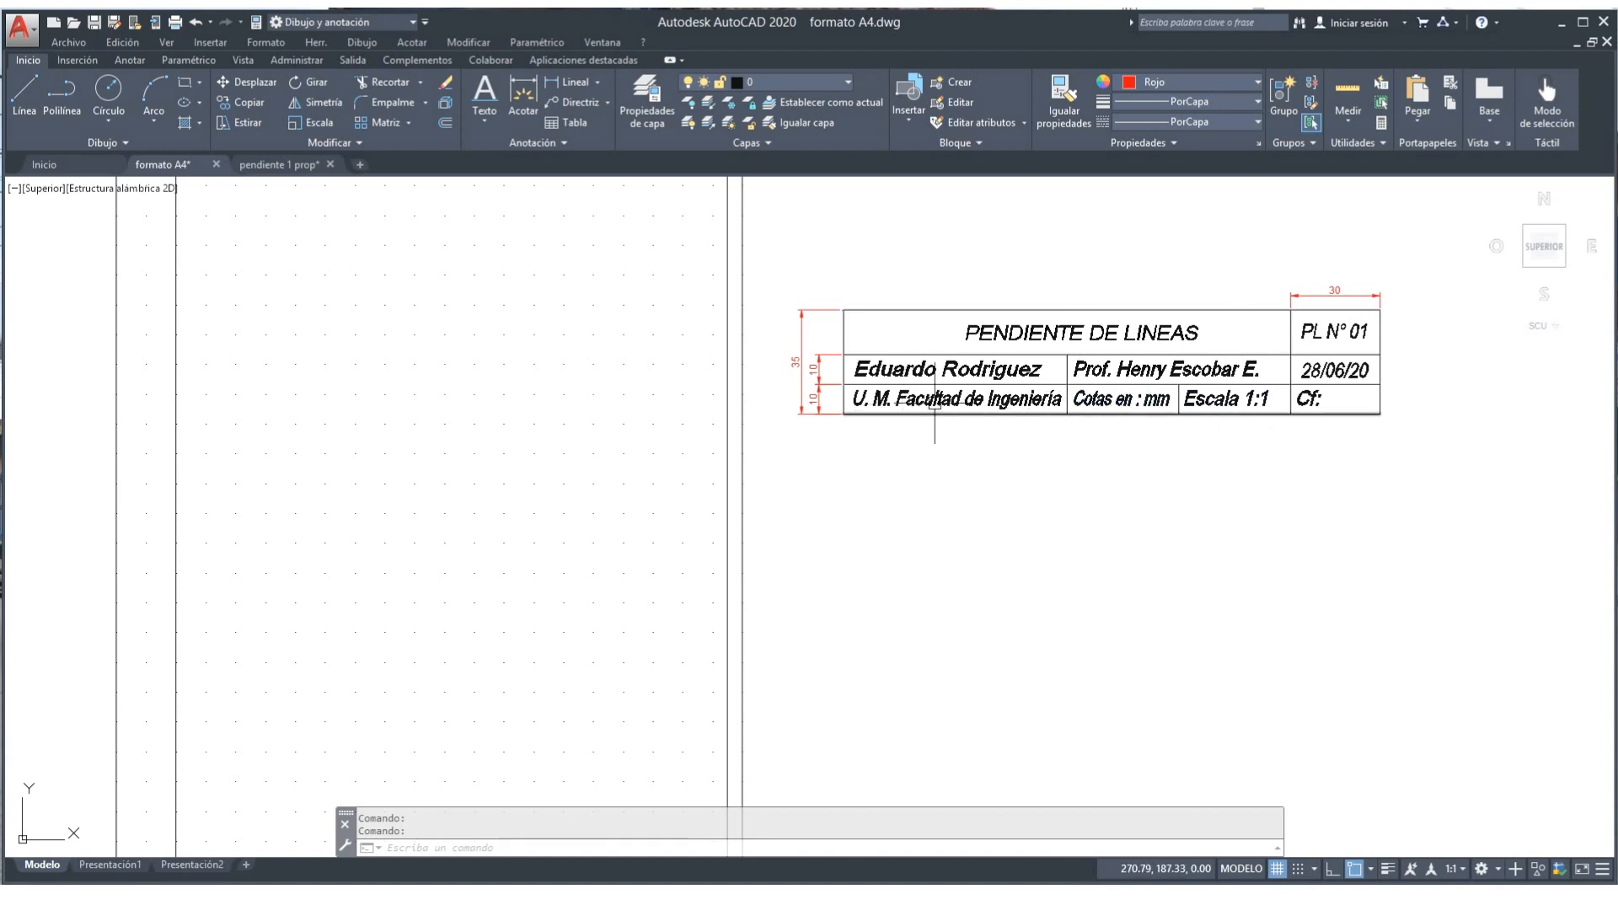
{"action": "scroll", "coordinate": [1203, 506], "scroll_direction": "down", "scroll_amount": 2}
{"action": "scroll", "coordinate": [1203, 507], "scroll_direction": "down", "scroll_amount": 1}
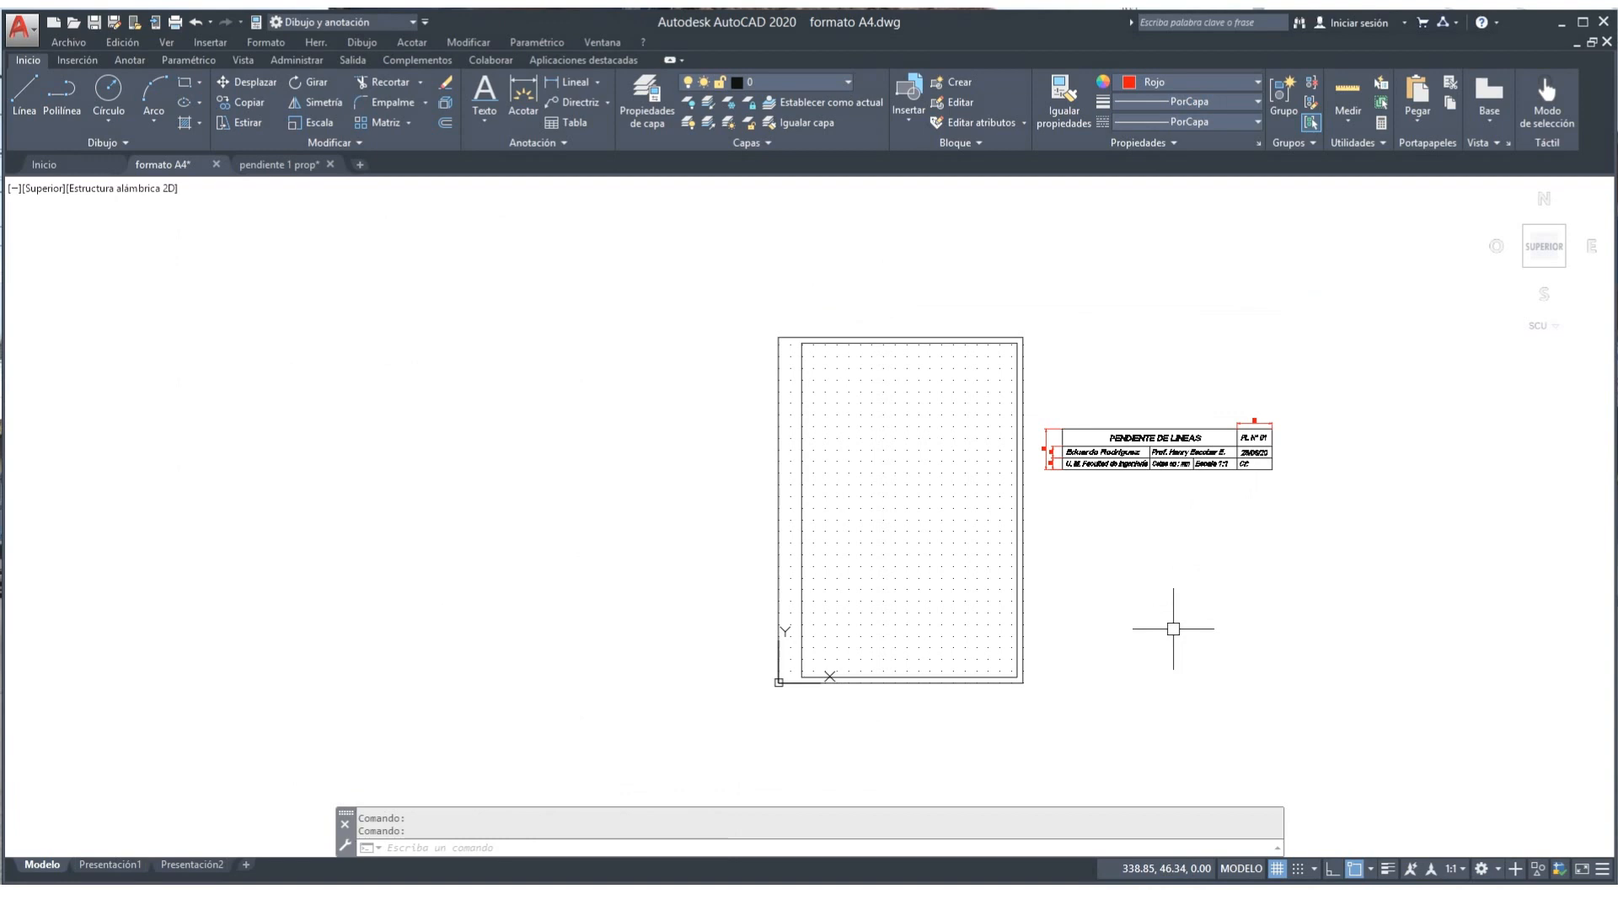
{"action": "scroll", "coordinate": [1173, 629], "scroll_direction": "up", "scroll_amount": 2}
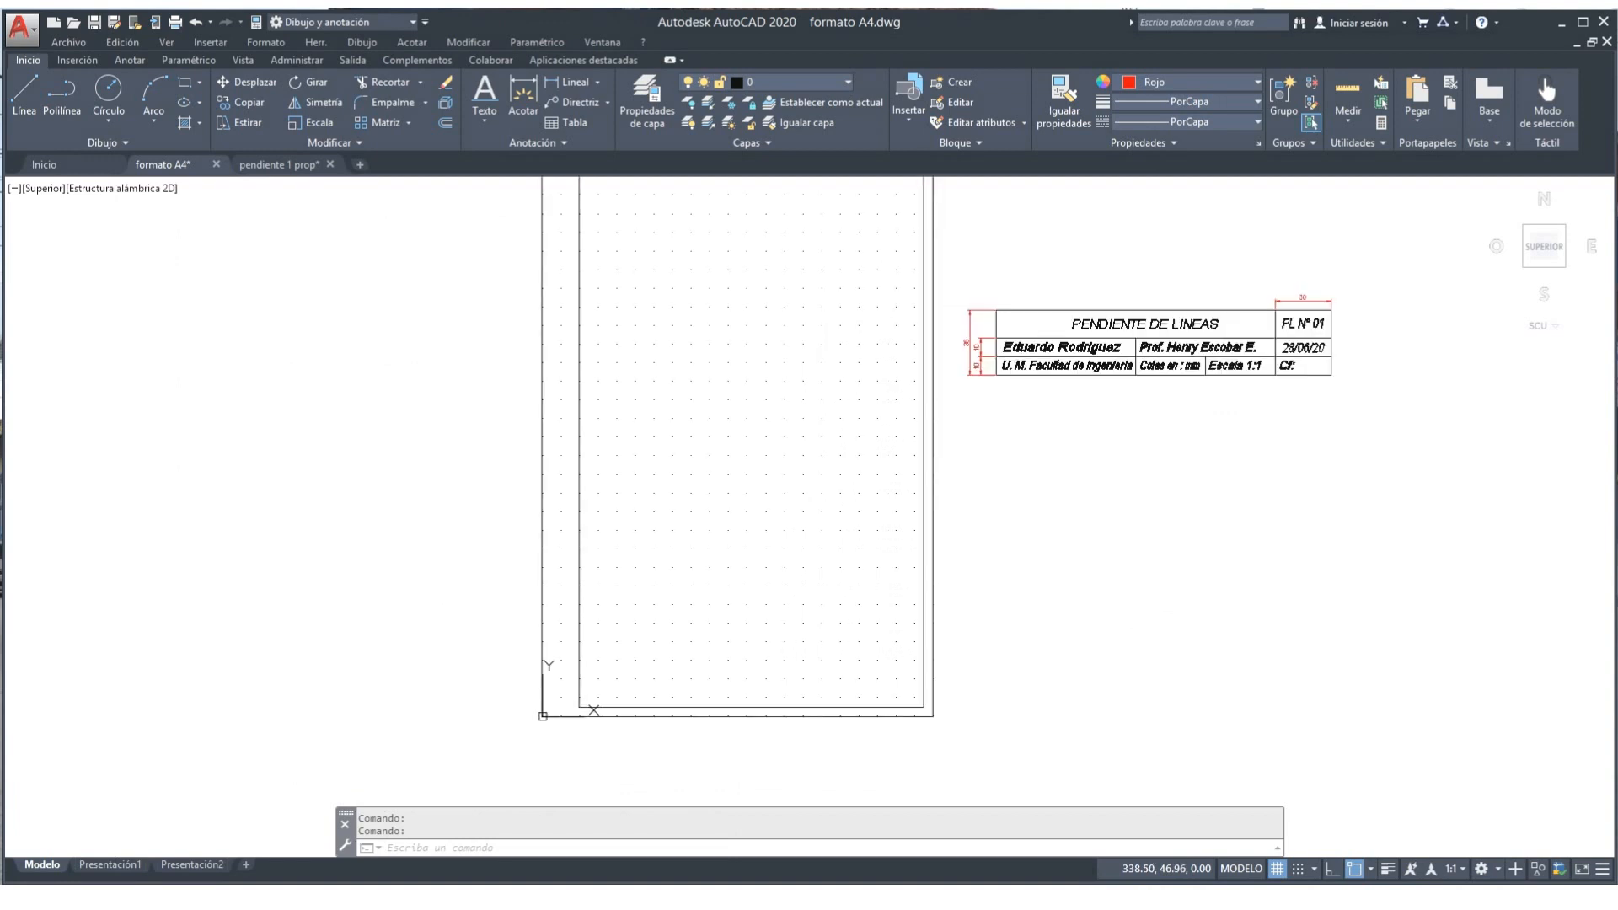
{"action": "middle_click_drag", "start_coordinate": [1173, 628], "coordinate": [1181, 470]}
{"action": "scroll", "coordinate": [1175, 473], "scroll_direction": "up", "scroll_amount": 2}
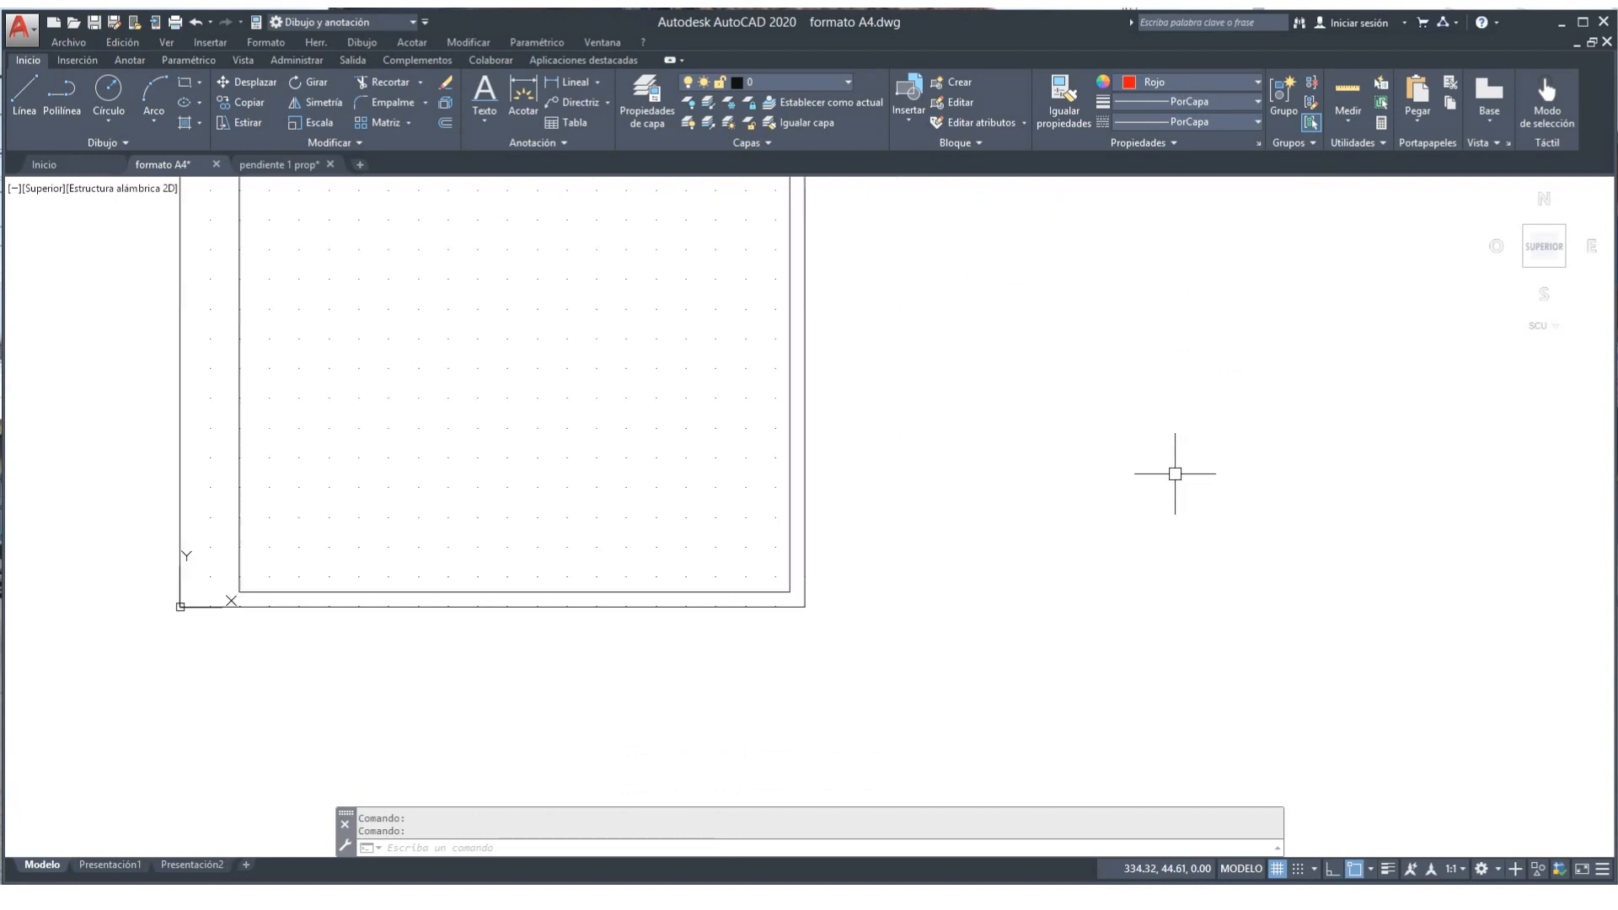
{"action": "scroll", "coordinate": [1175, 475], "scroll_direction": "down", "scroll_amount": 2}
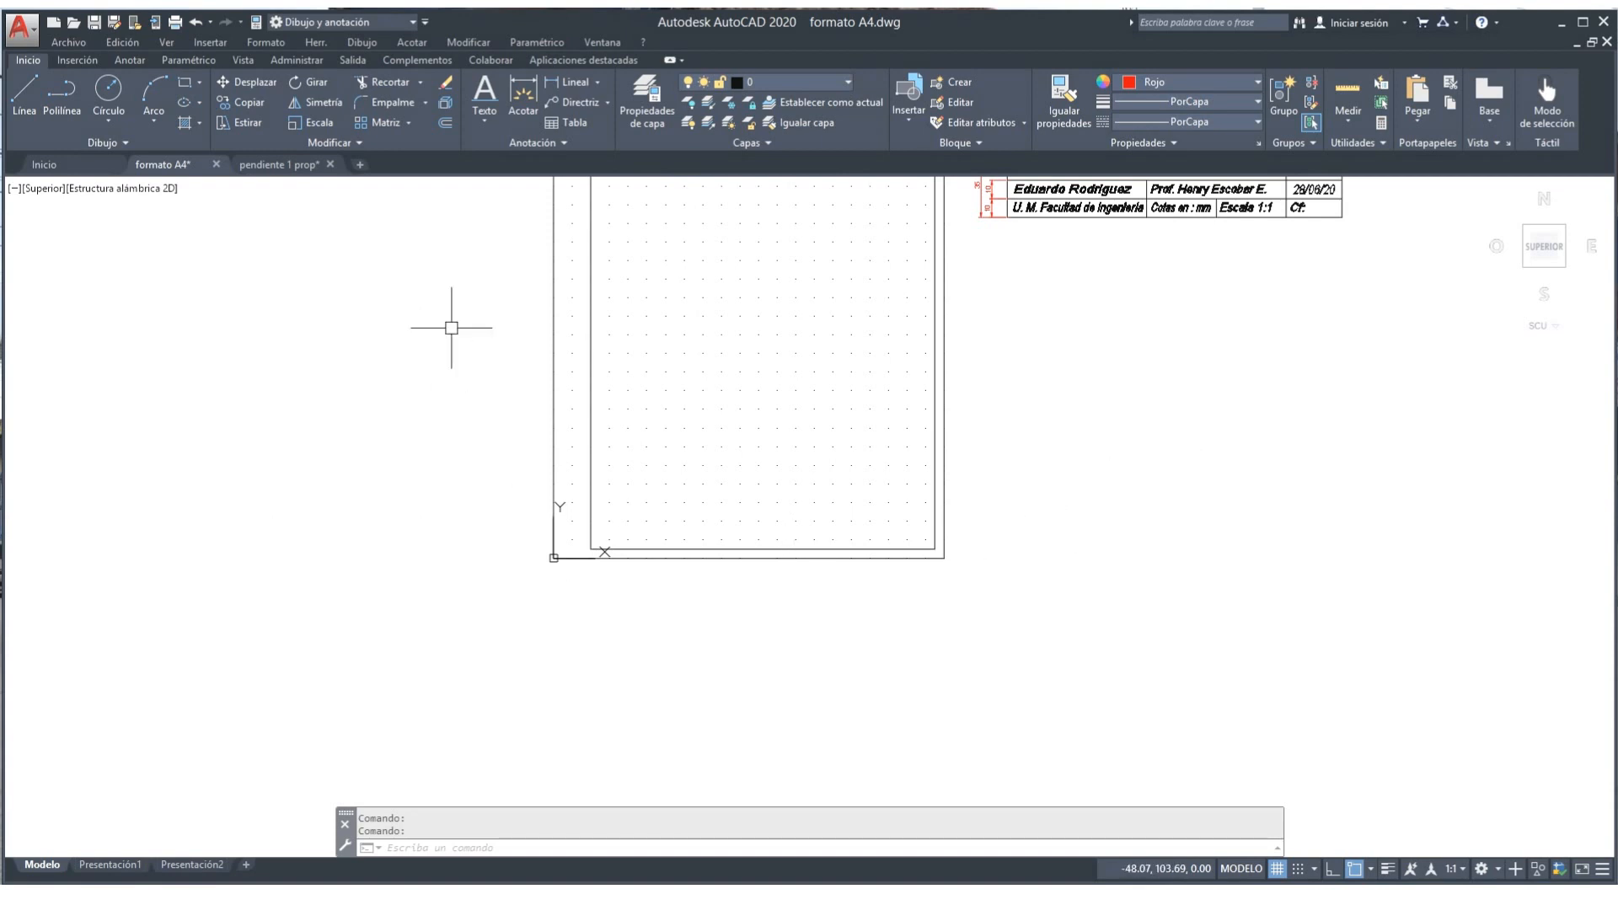
Step: Offset the bottom inner border upward twice at 10 units to form two title-block rules
{"action": "left_click", "coordinate": [446, 125]}
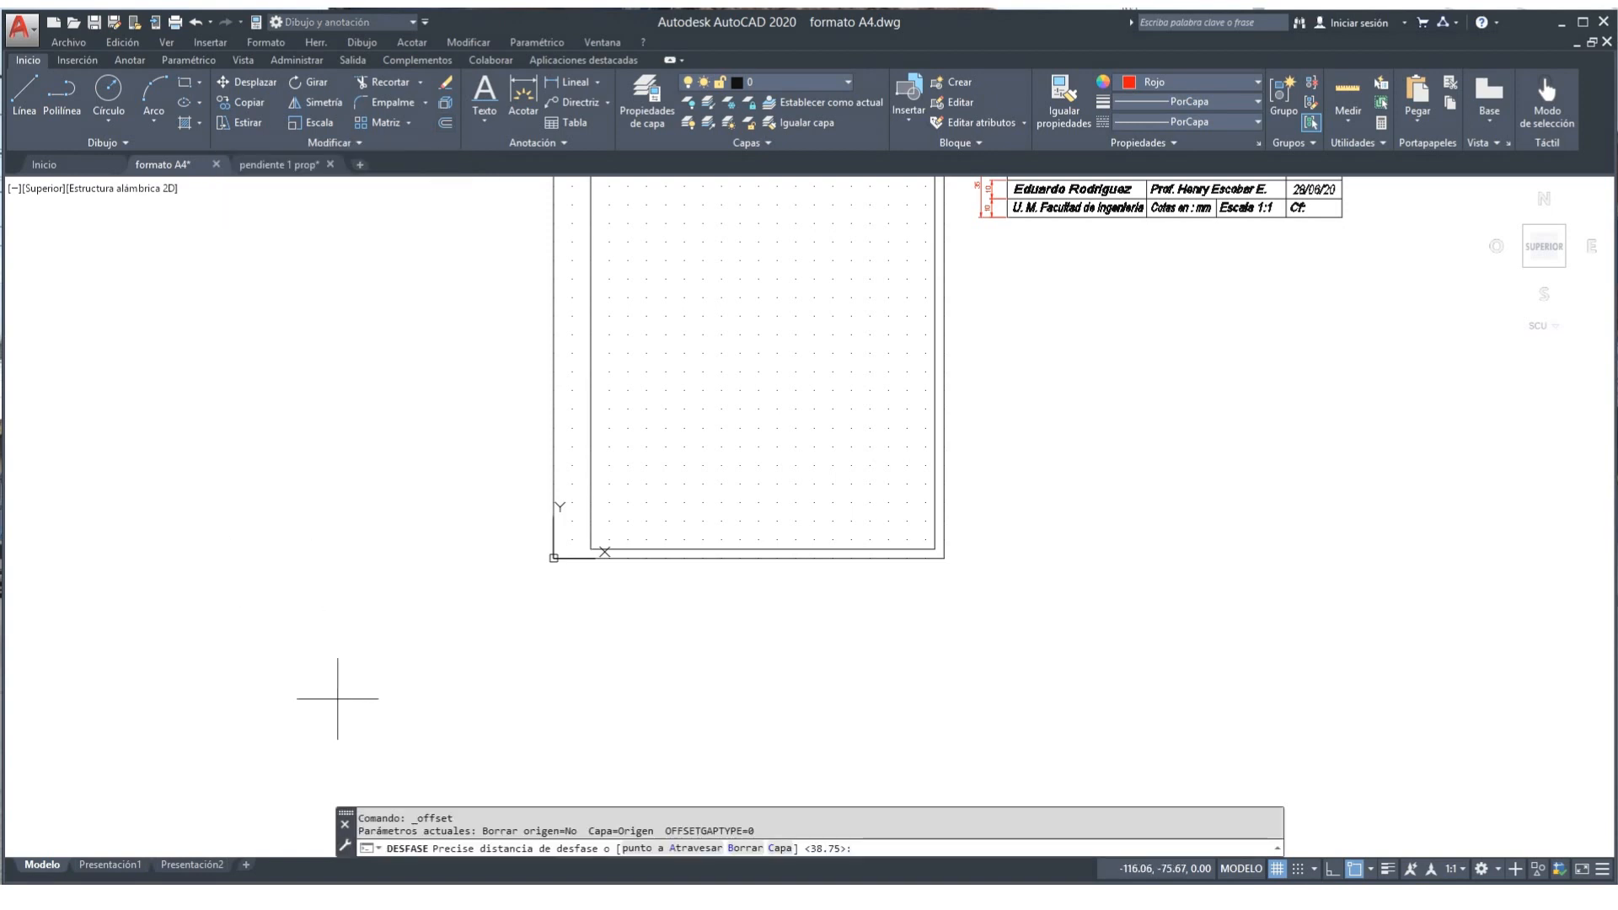
{"action": "type", "text": "10"}
{"action": "key", "text": "Return"}
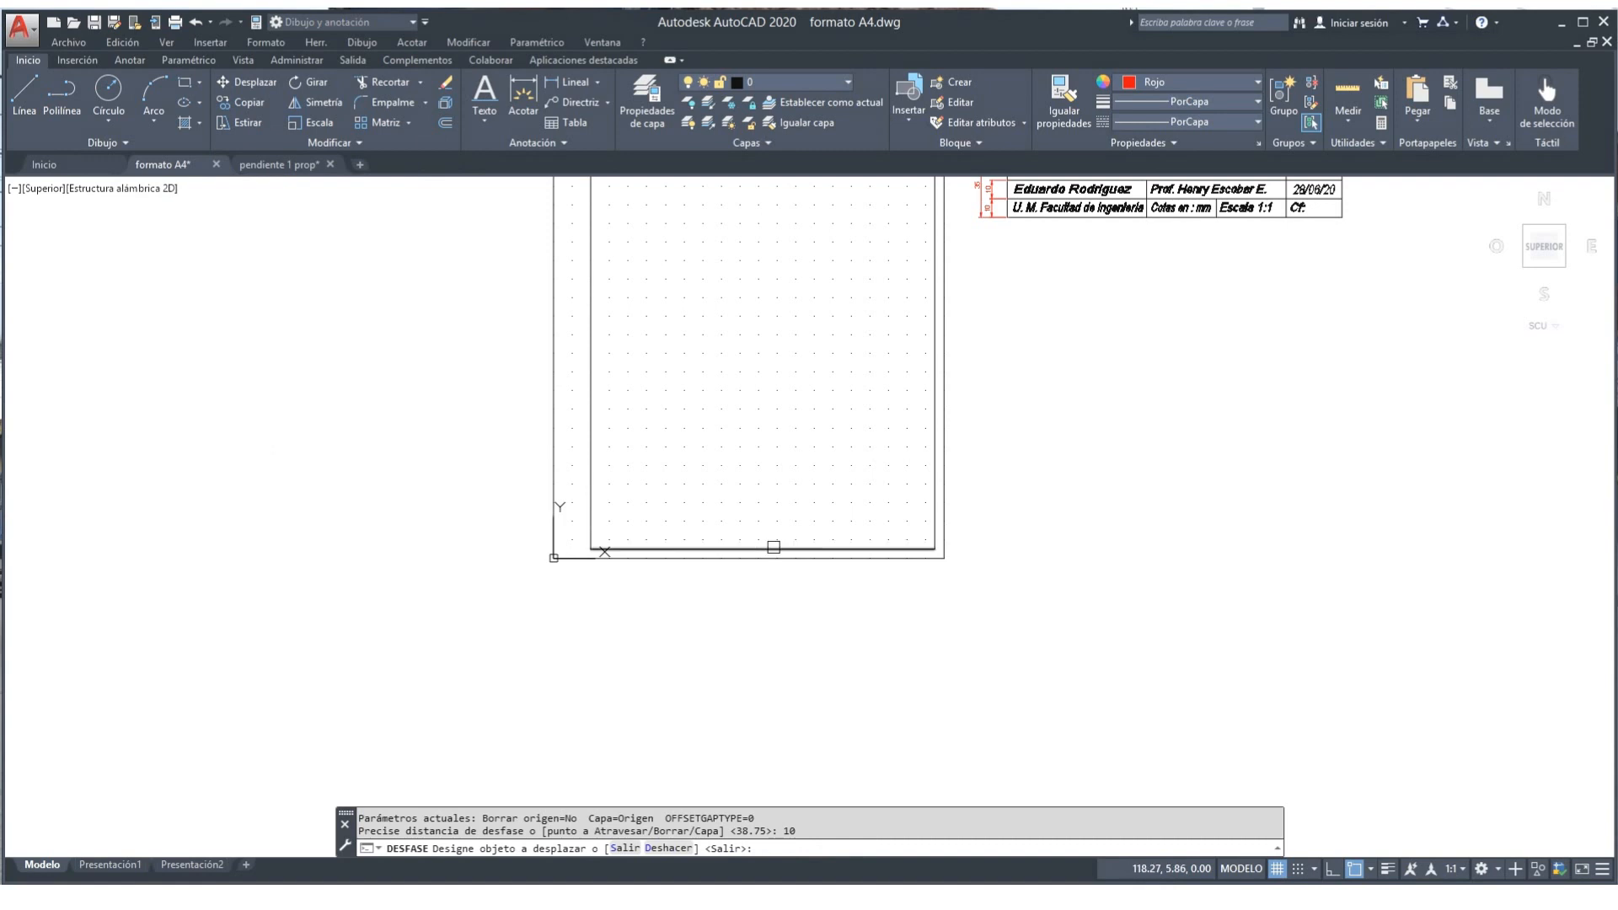
{"action": "left_click", "coordinate": [774, 548]}
{"action": "left_click", "coordinate": [774, 499]}
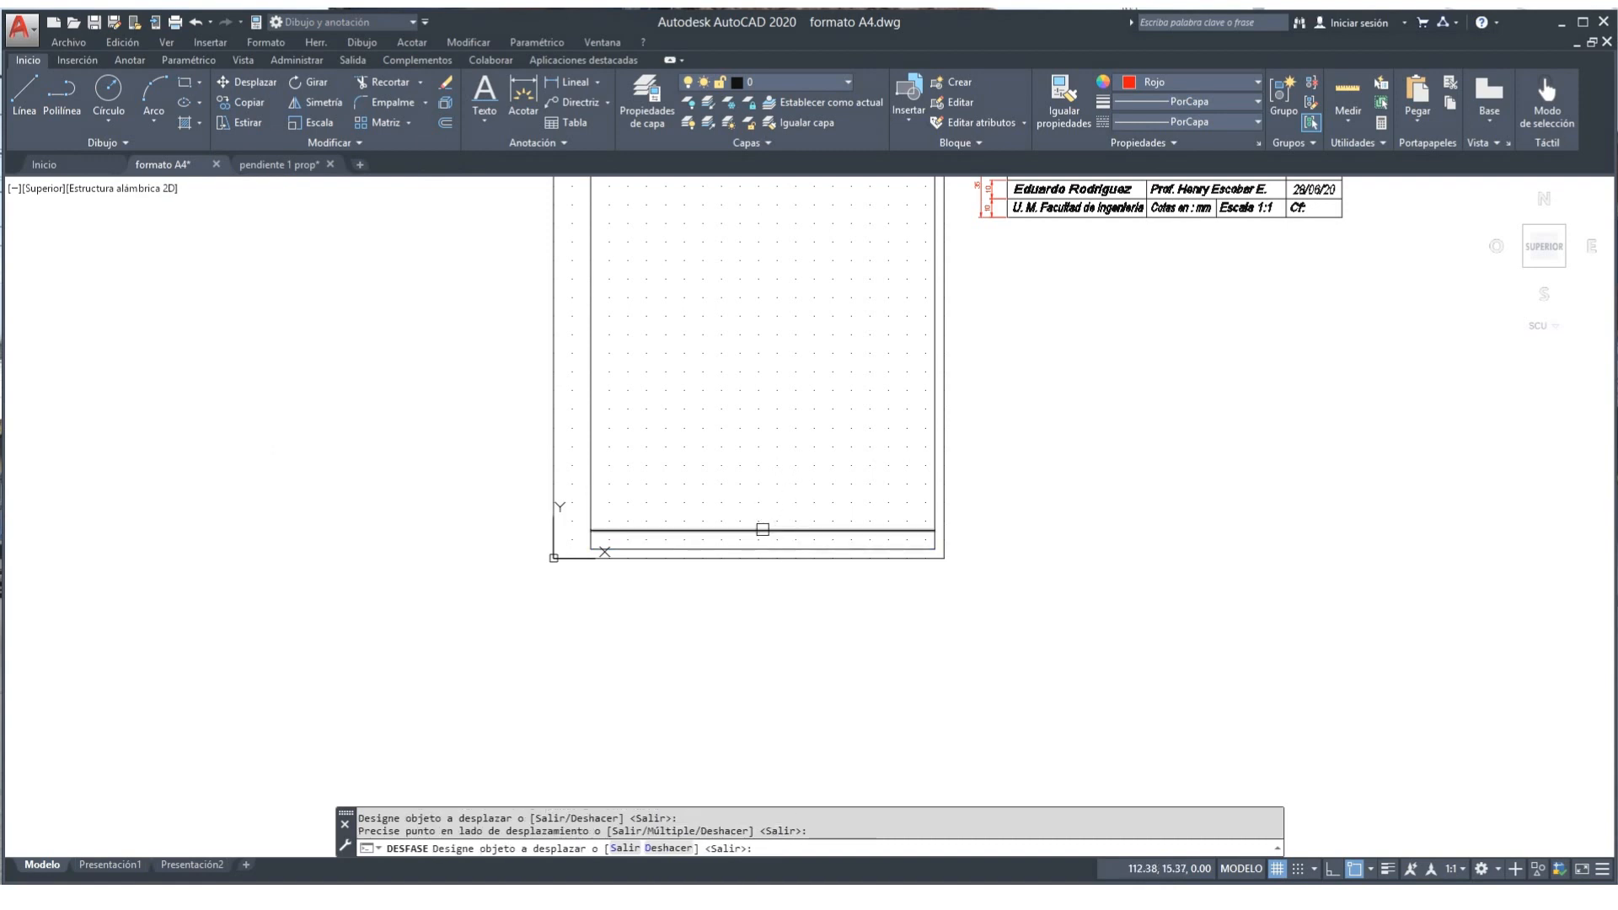
{"action": "left_click", "coordinate": [762, 529]}
{"action": "left_click", "coordinate": [773, 497]}
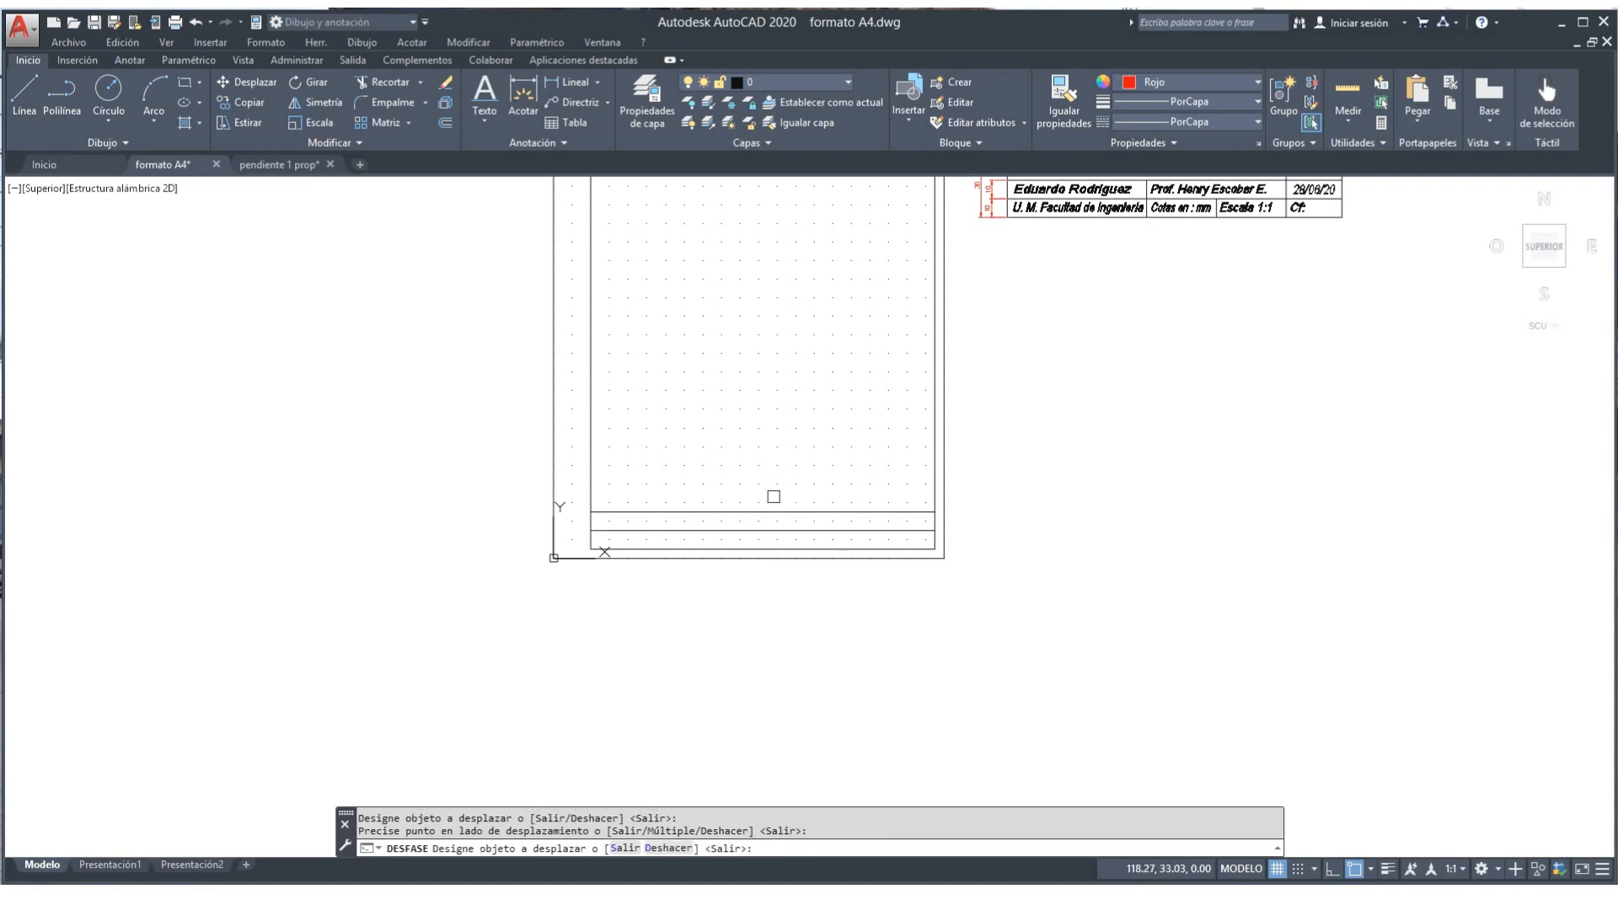
{"action": "key", "text": "Return"}
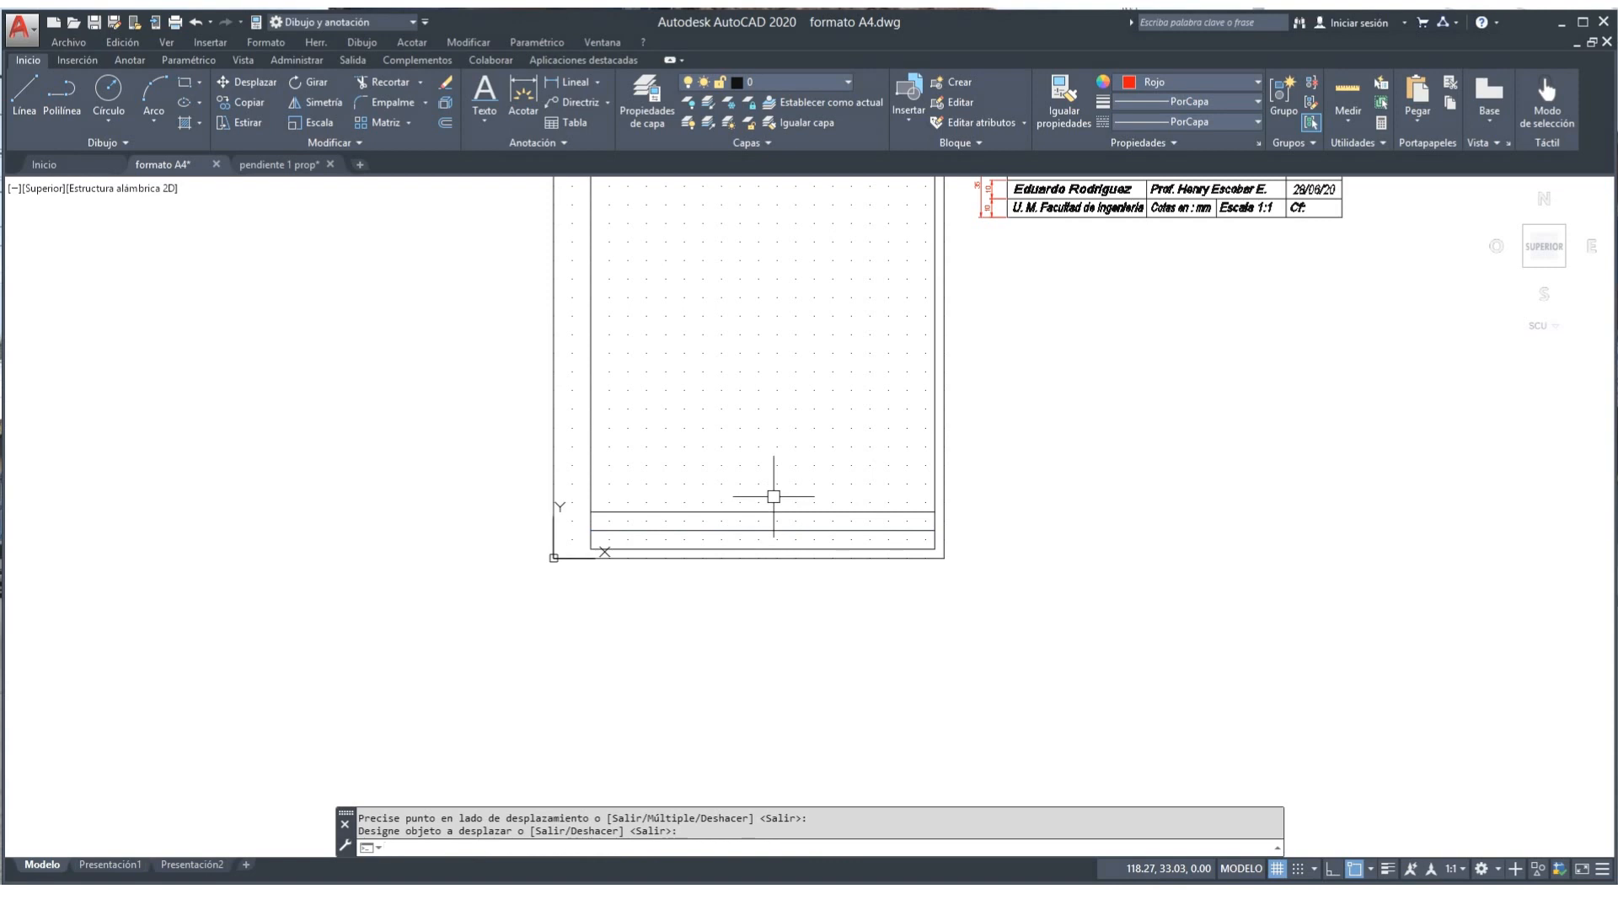
Step: Add a rule 15 units above the last one, then start a 30-unit inward offset of the right border
{"action": "key", "text": "Return"}
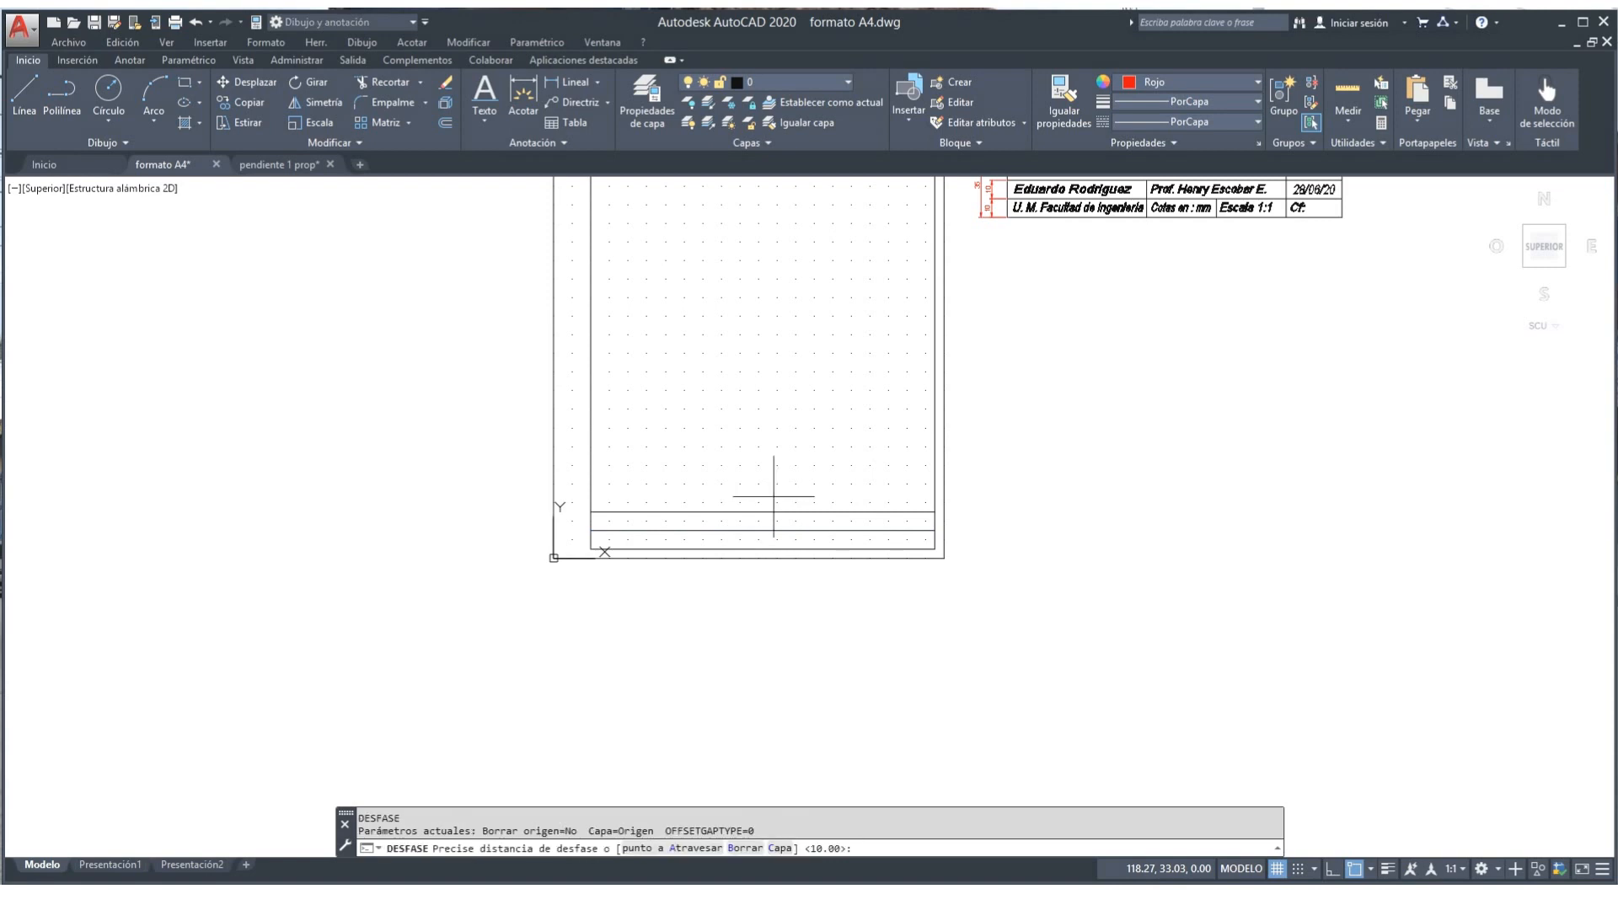
{"action": "type", "text": "15"}
{"action": "key", "text": "Return"}
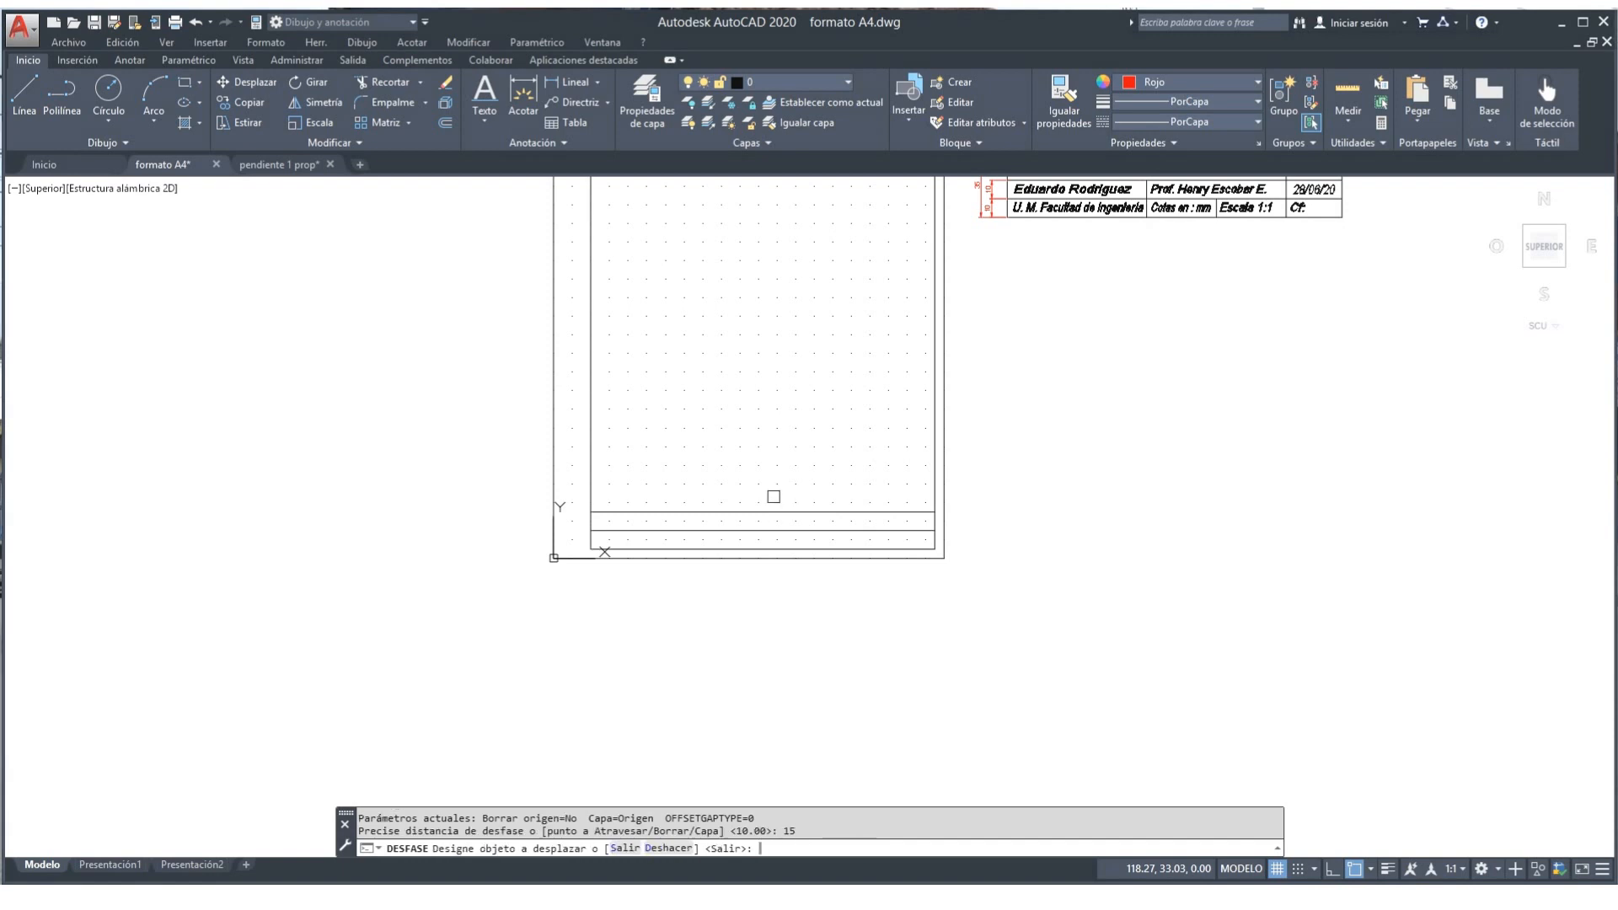
{"action": "left_click", "coordinate": [766, 508]}
{"action": "left_click", "coordinate": [768, 463]}
{"action": "middle_click_drag", "start_coordinate": [1061, 407], "coordinate": [1029, 503]}
{"action": "left_click", "coordinate": [993, 302]}
{"action": "left_click", "coordinate": [1011, 278]}
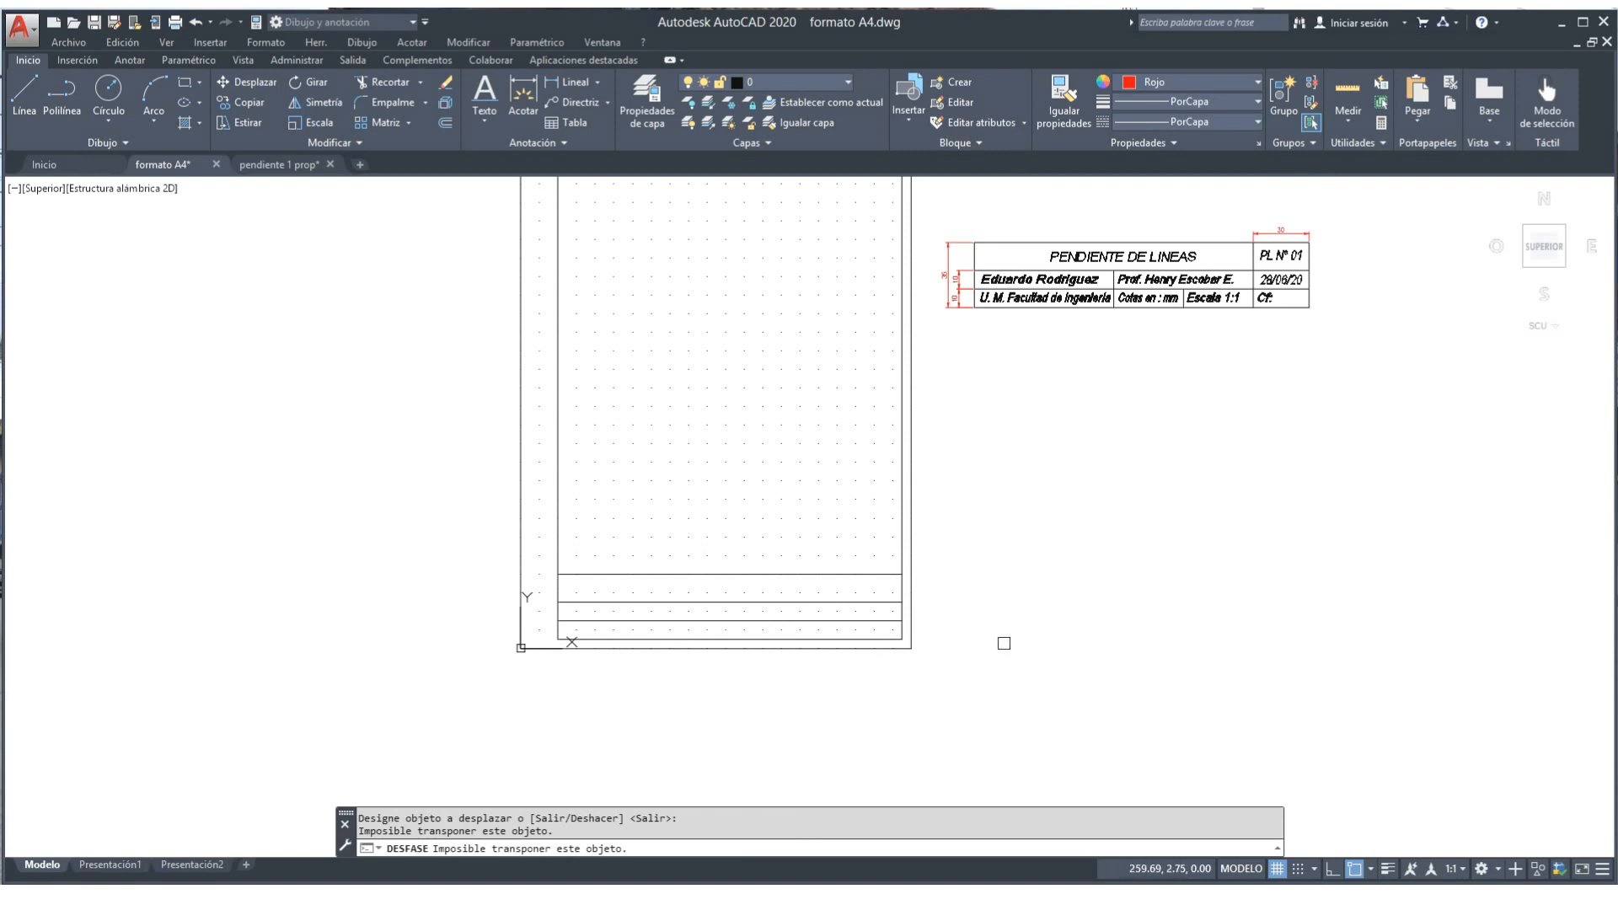
{"action": "key", "text": "Return"}
{"action": "key", "text": "Return"}
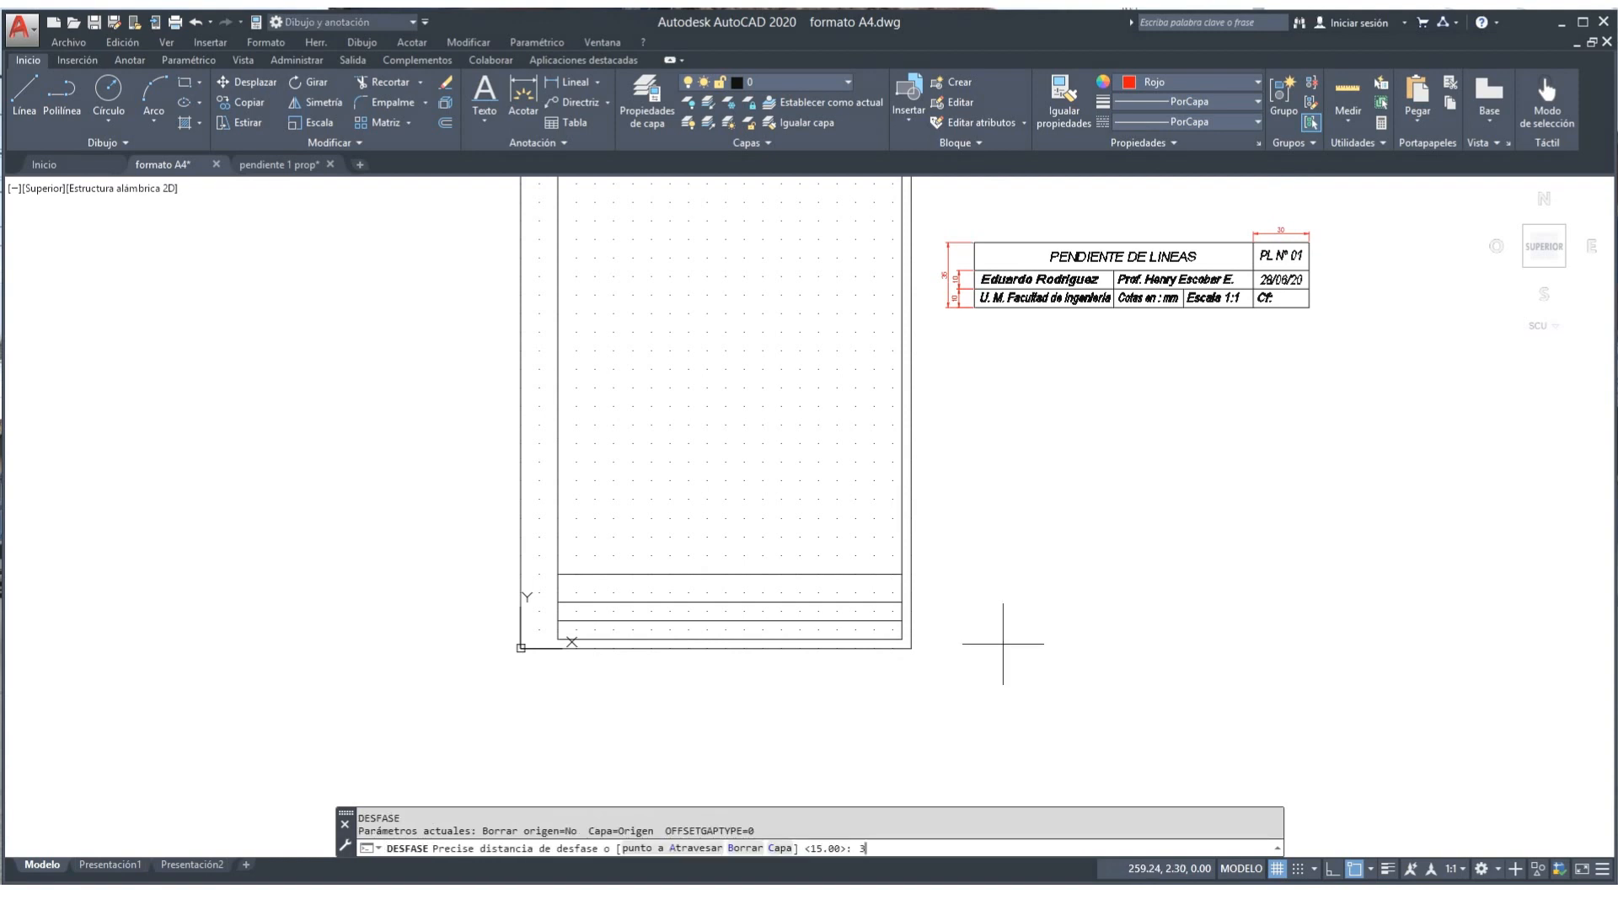
{"action": "key", "text": "Return"}
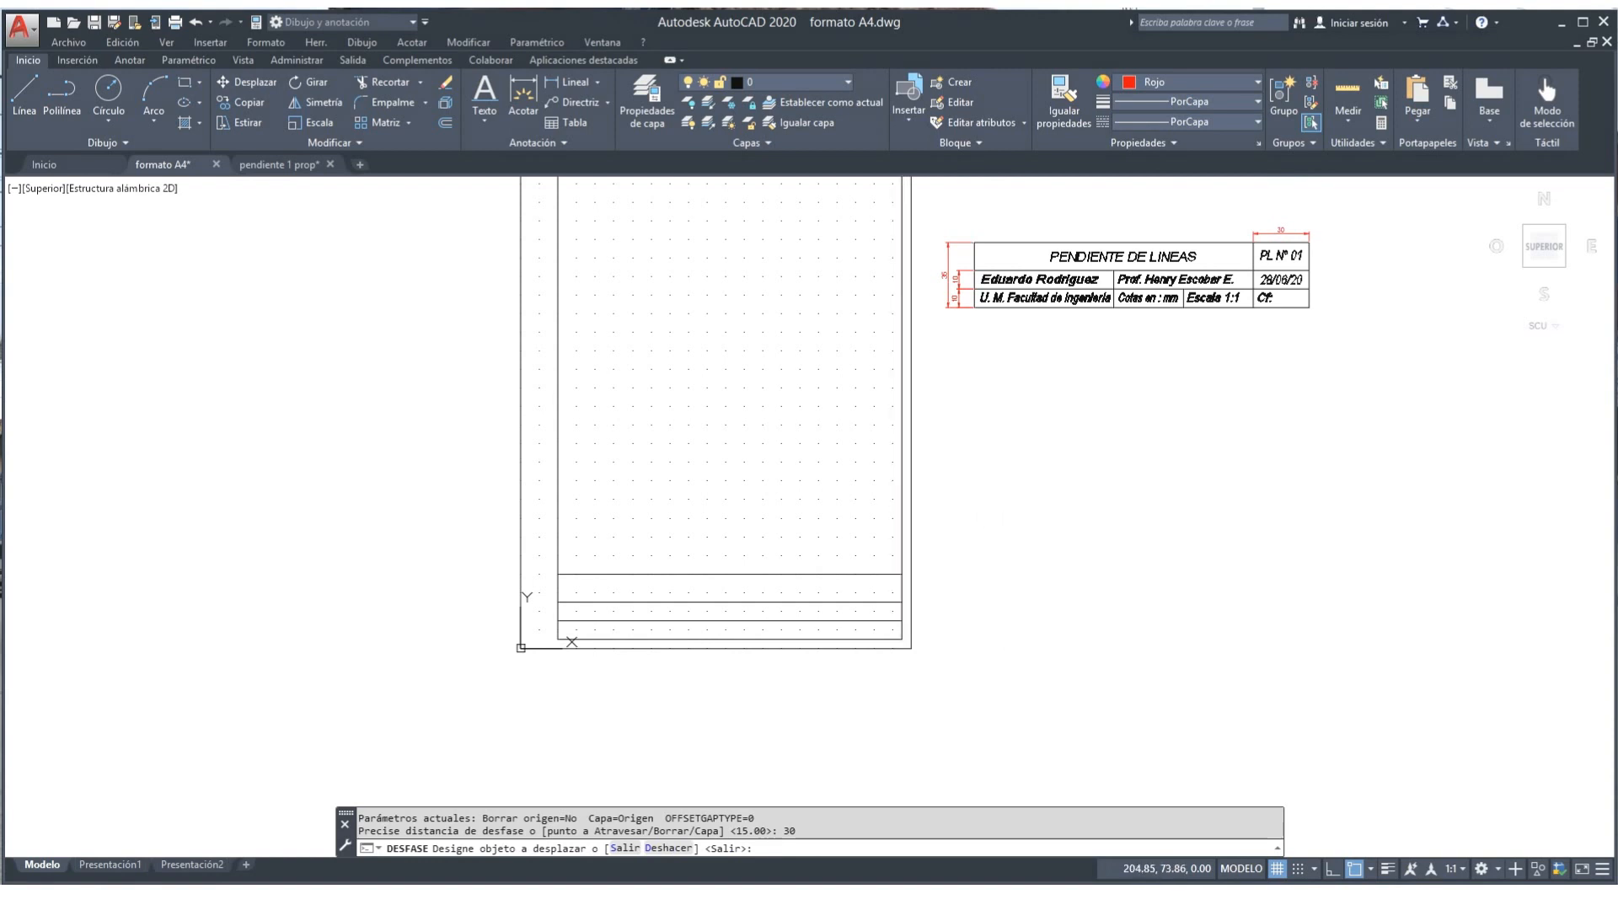
{"action": "left_click", "coordinate": [900, 506]}
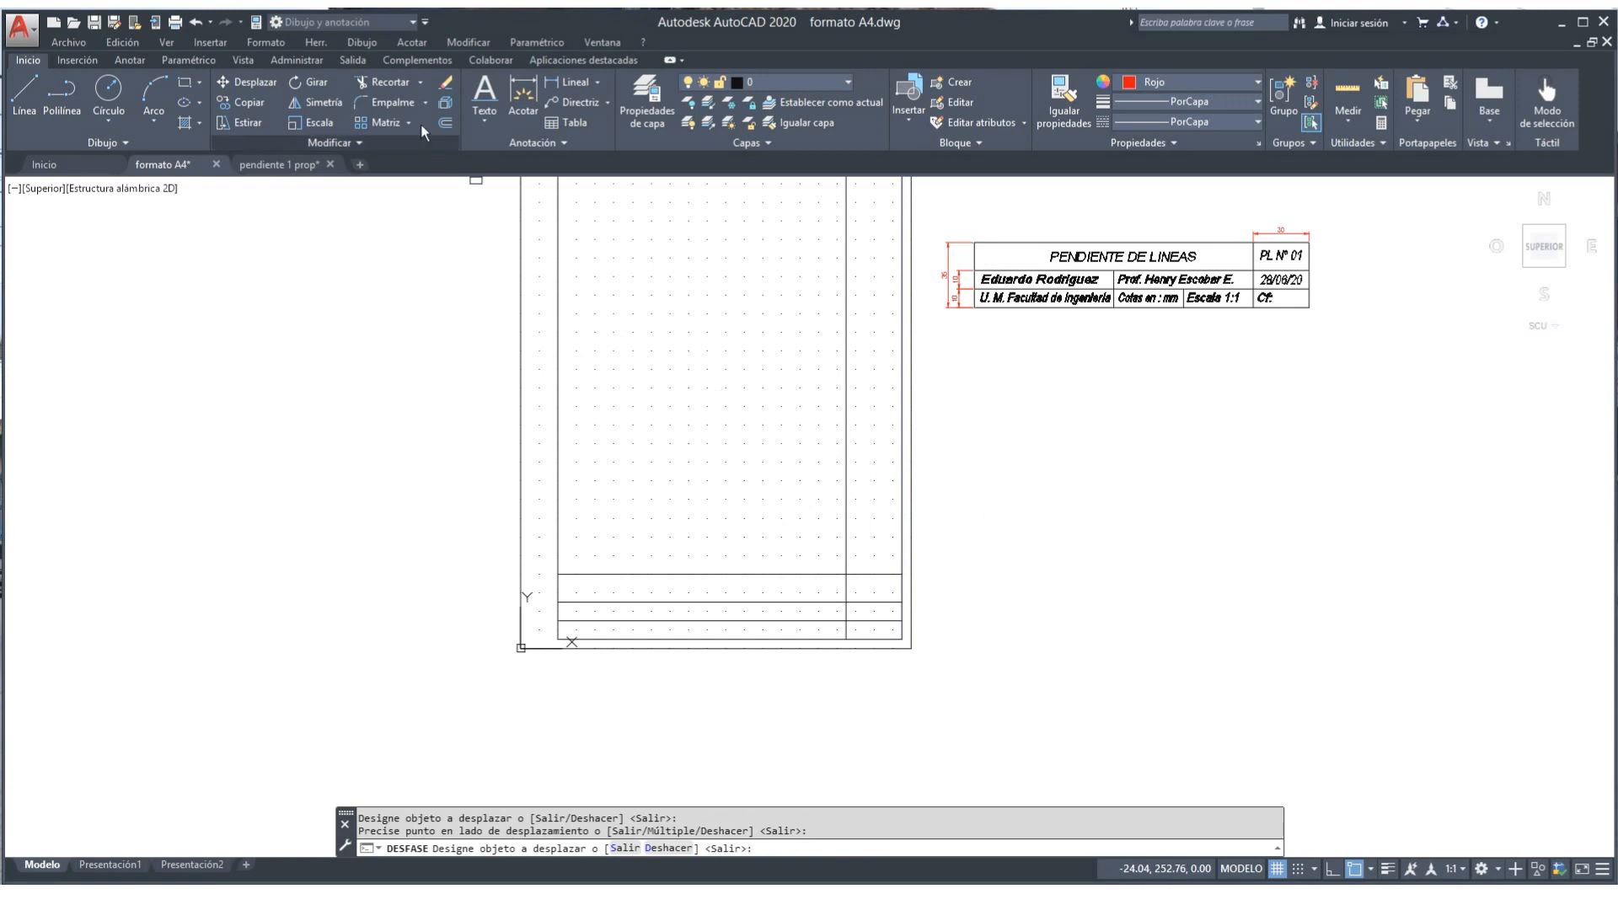
Step: Trim the new vertical line above the title block so it spans only the title-block rows
{"action": "left_click", "coordinate": [381, 82]}
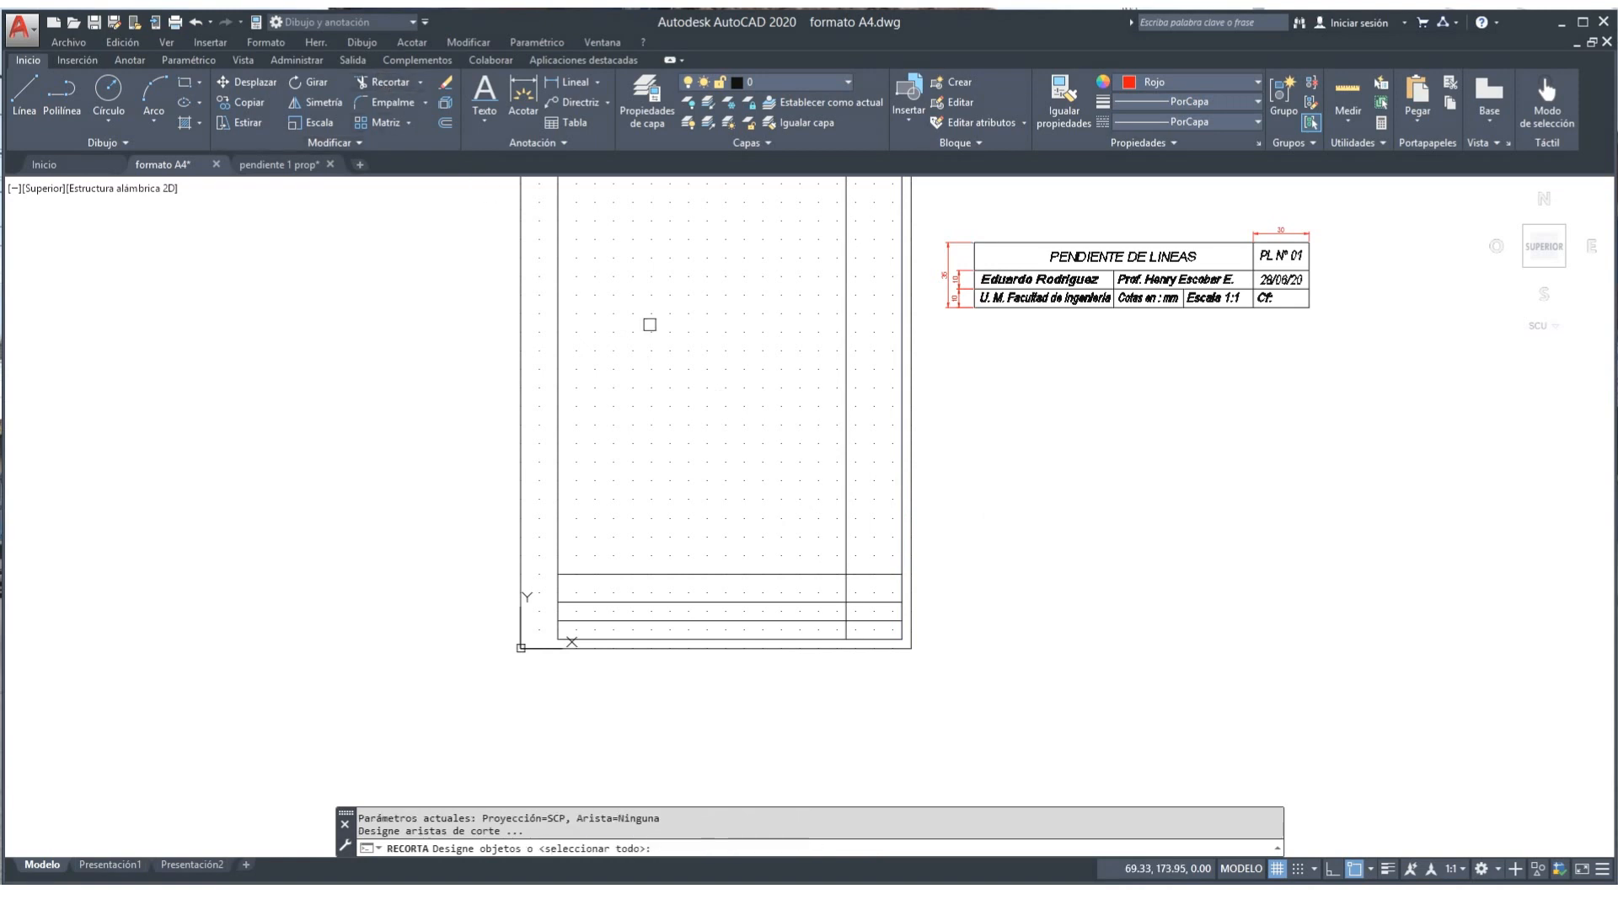
{"action": "key", "text": "Return"}
{"action": "left_click", "coordinate": [852, 501]}
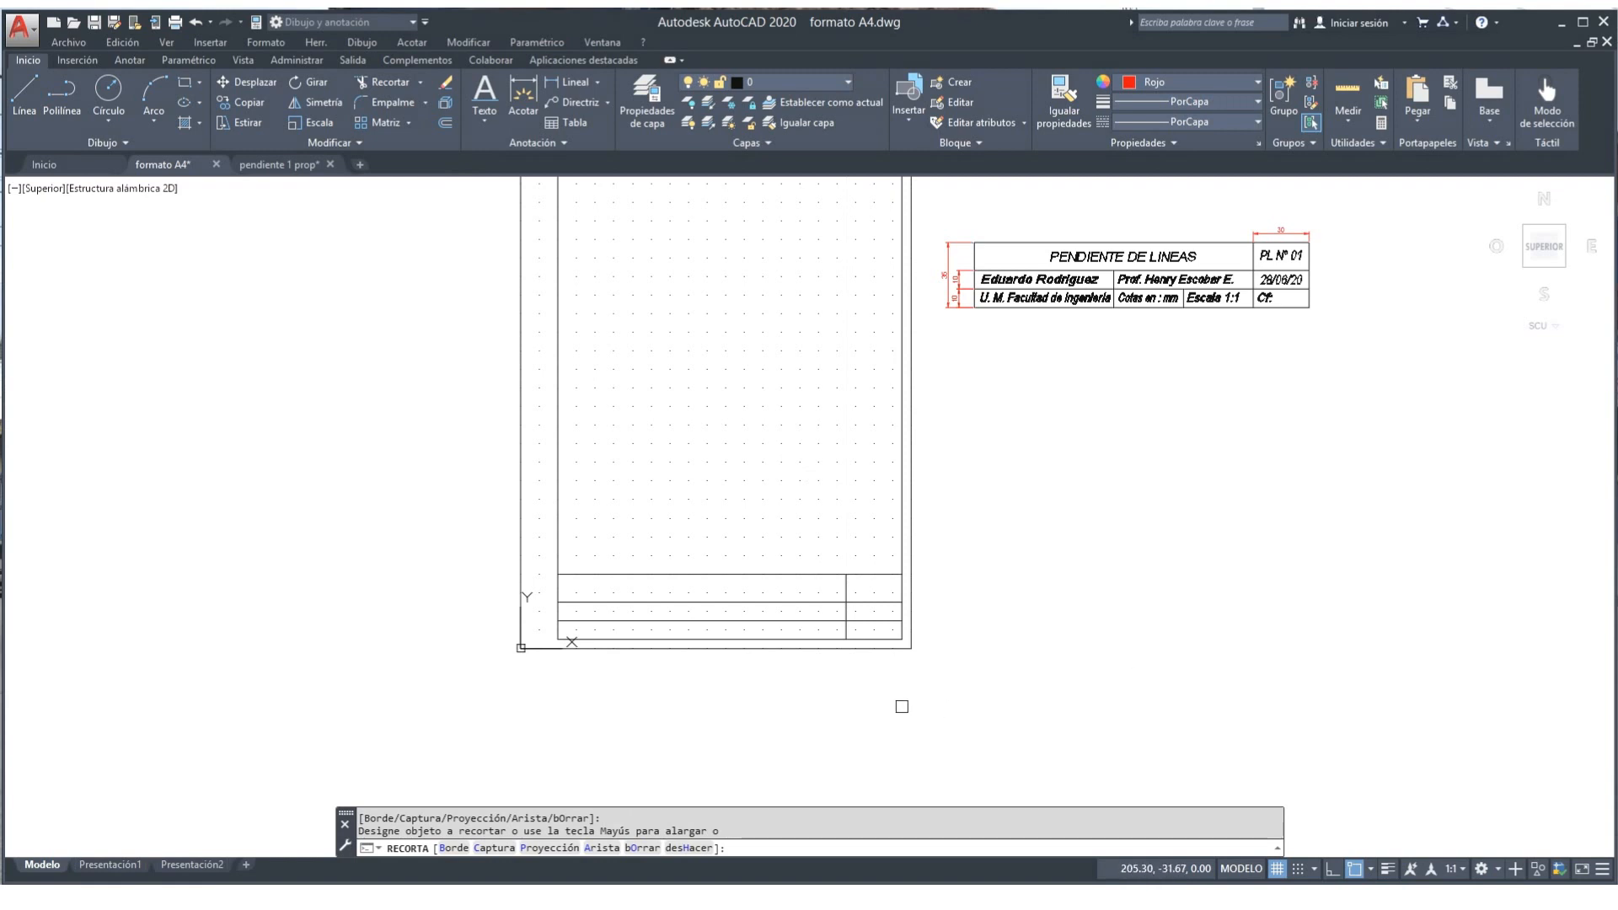
{"action": "left_click", "coordinate": [843, 648]}
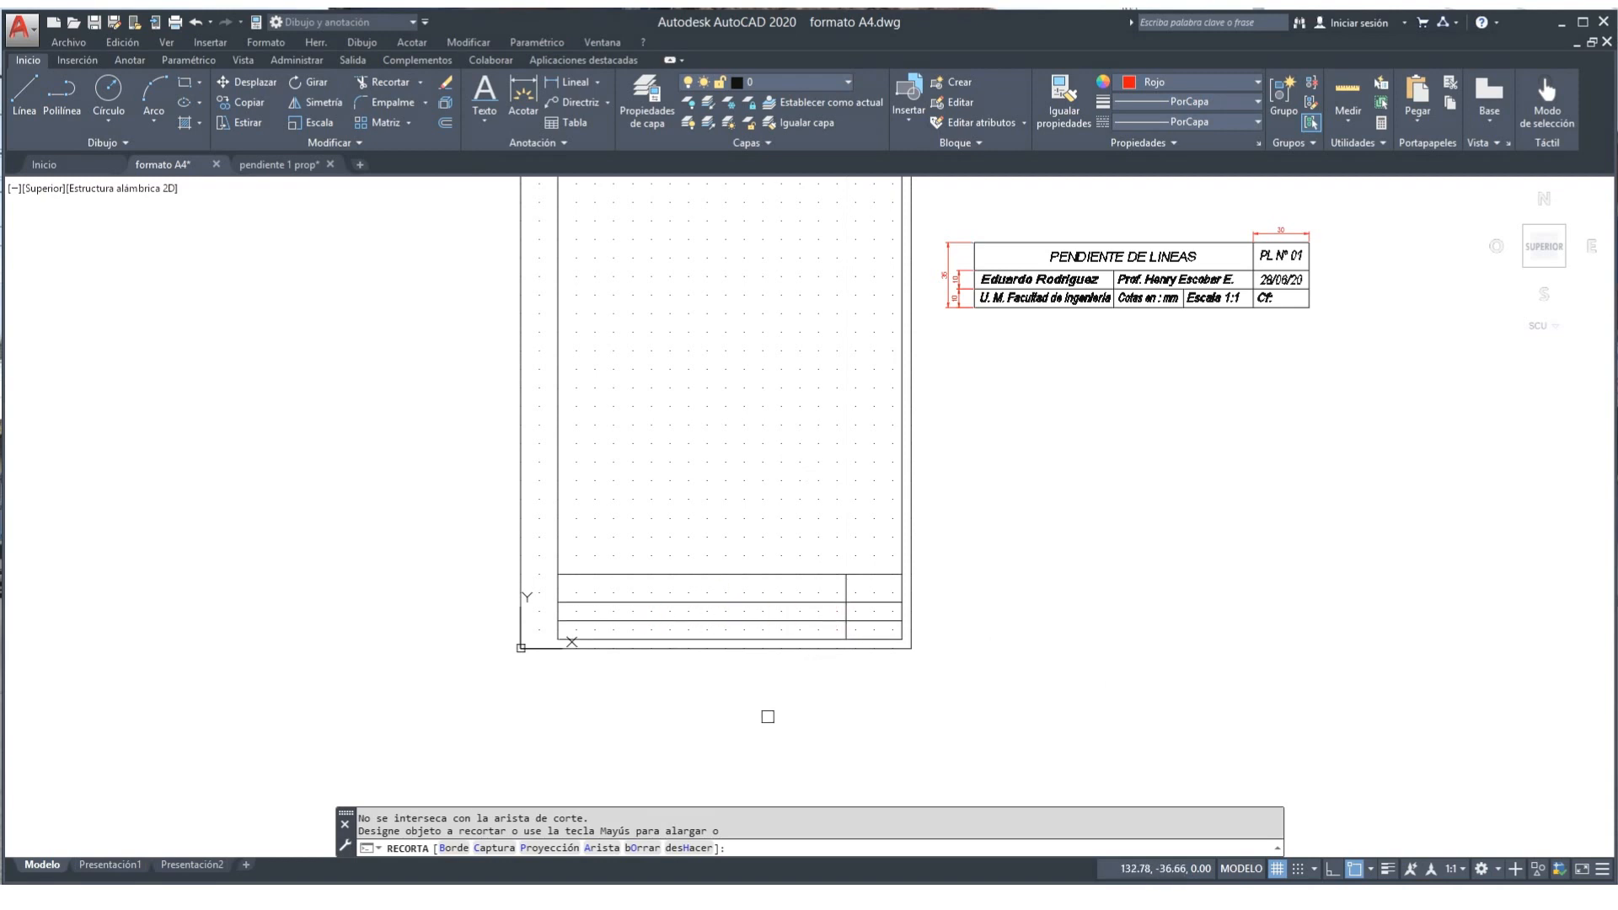
{"action": "scroll", "coordinate": [761, 719], "scroll_direction": "up", "scroll_amount": 2}
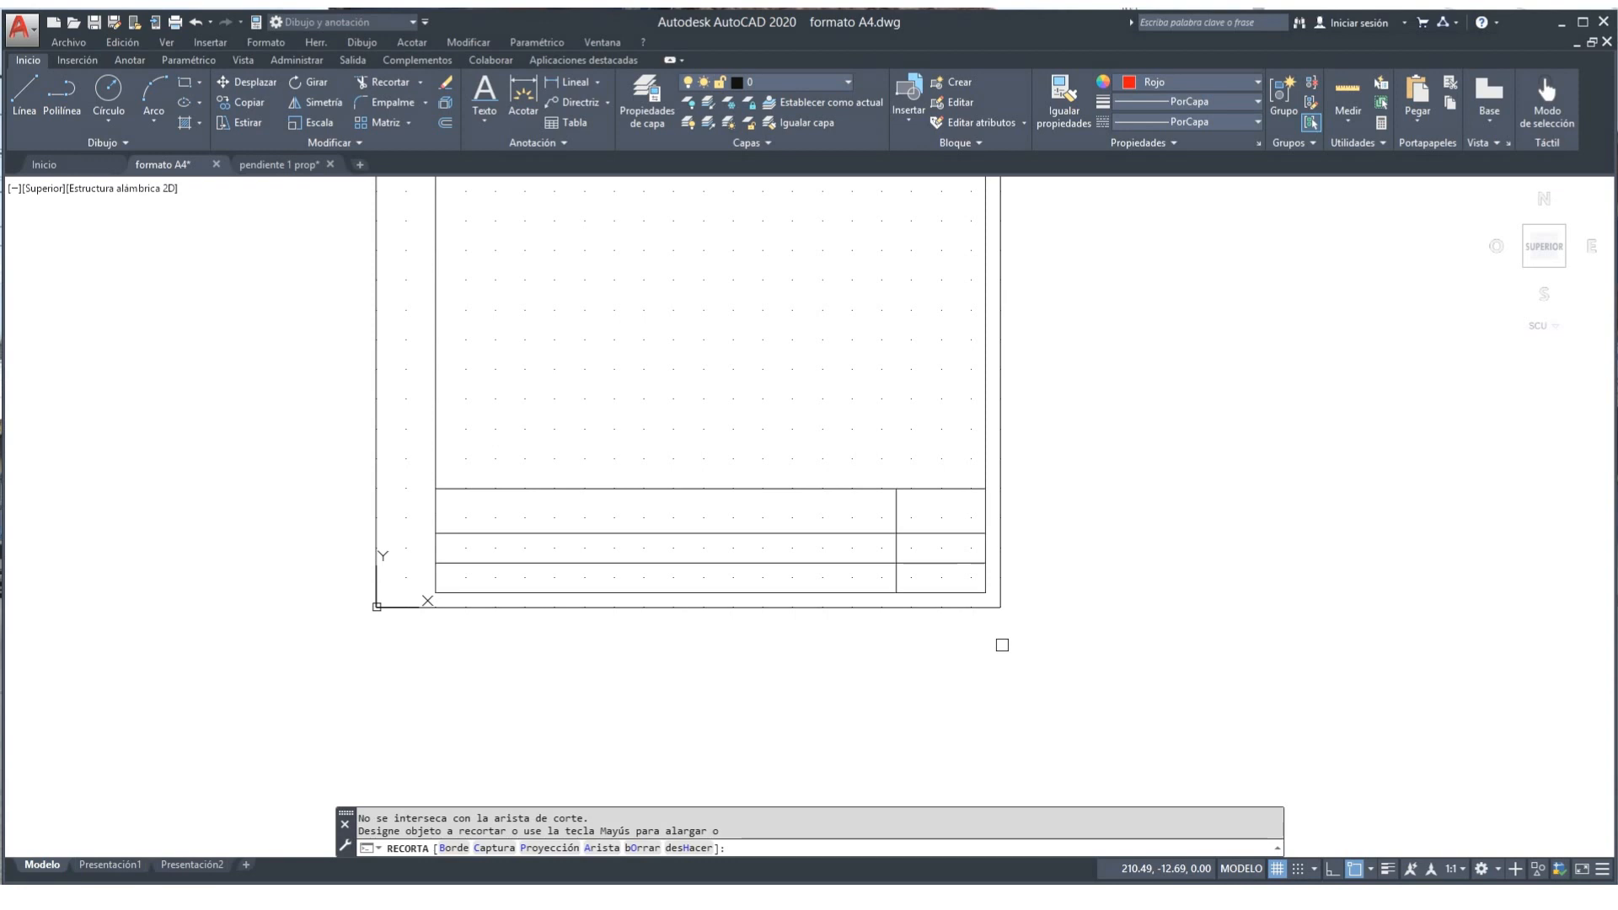
{"action": "key", "text": "Return"}
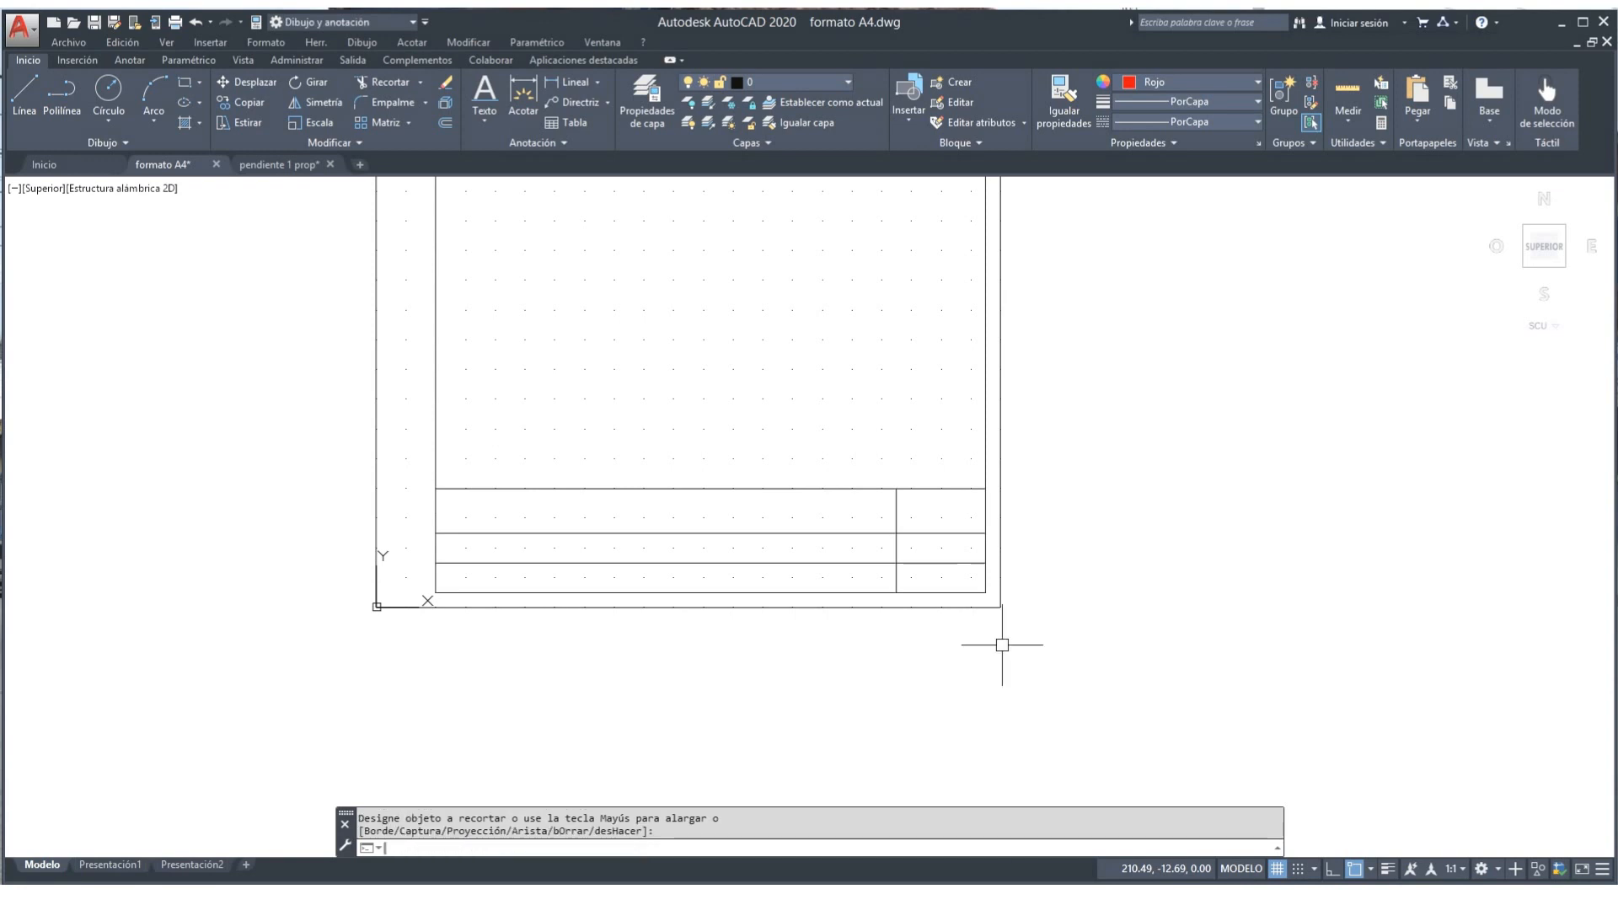
{"action": "type", "text": "cal"}
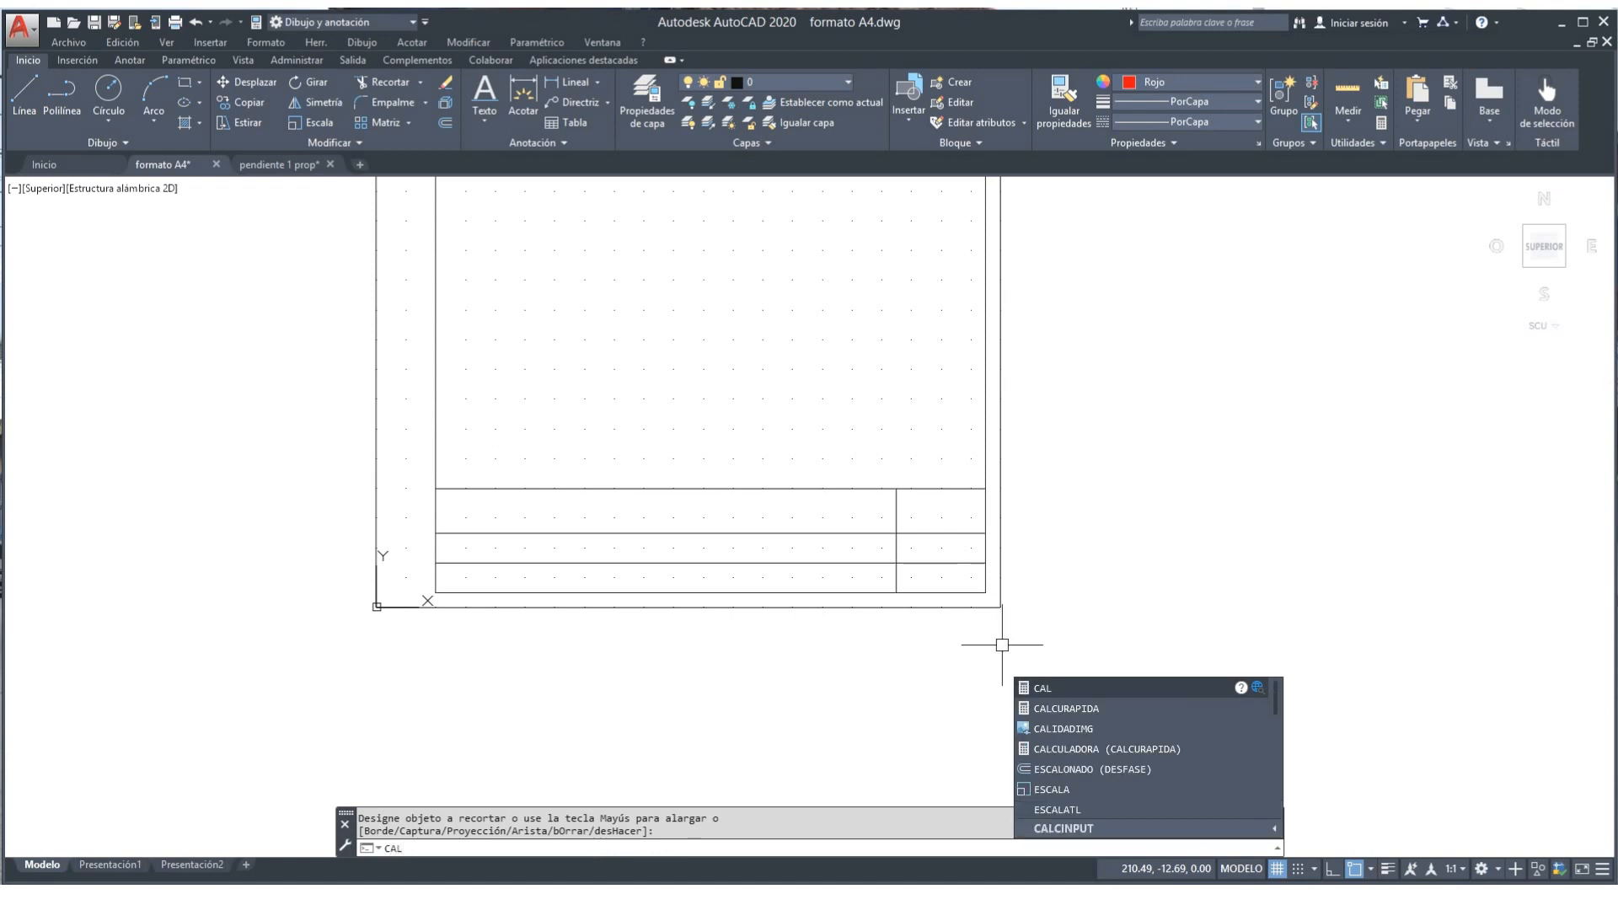
Step: Compute 155/2 = 77.5 with the CAL calculator
{"action": "key", "text": "Return"}
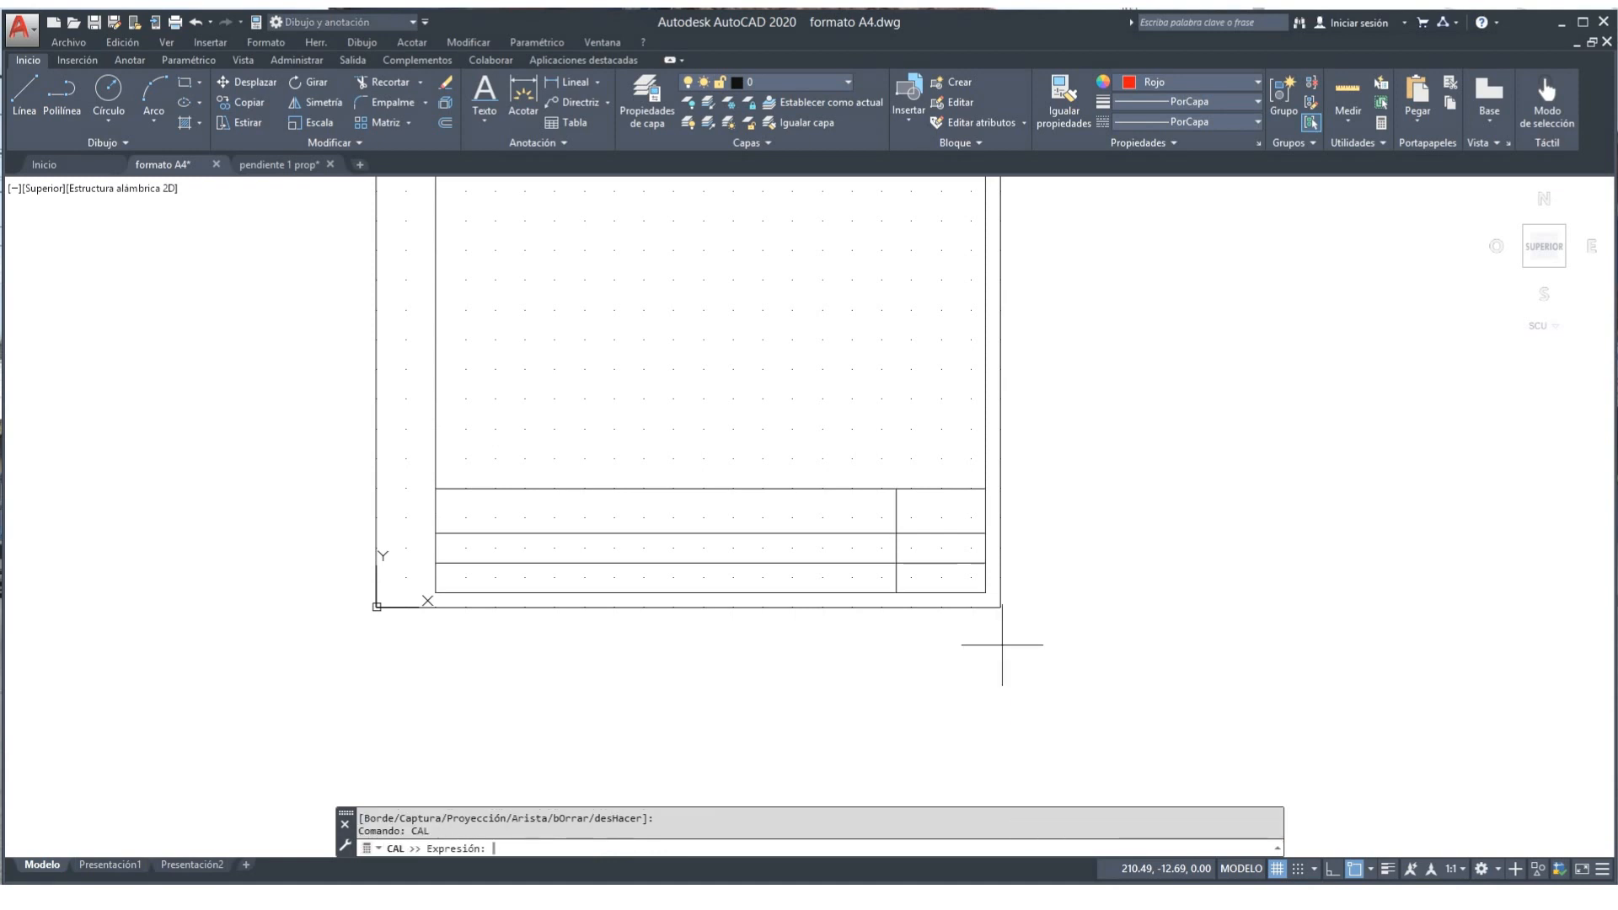
{"action": "type", "text": "155/2"}
{"action": "key", "text": "Return"}
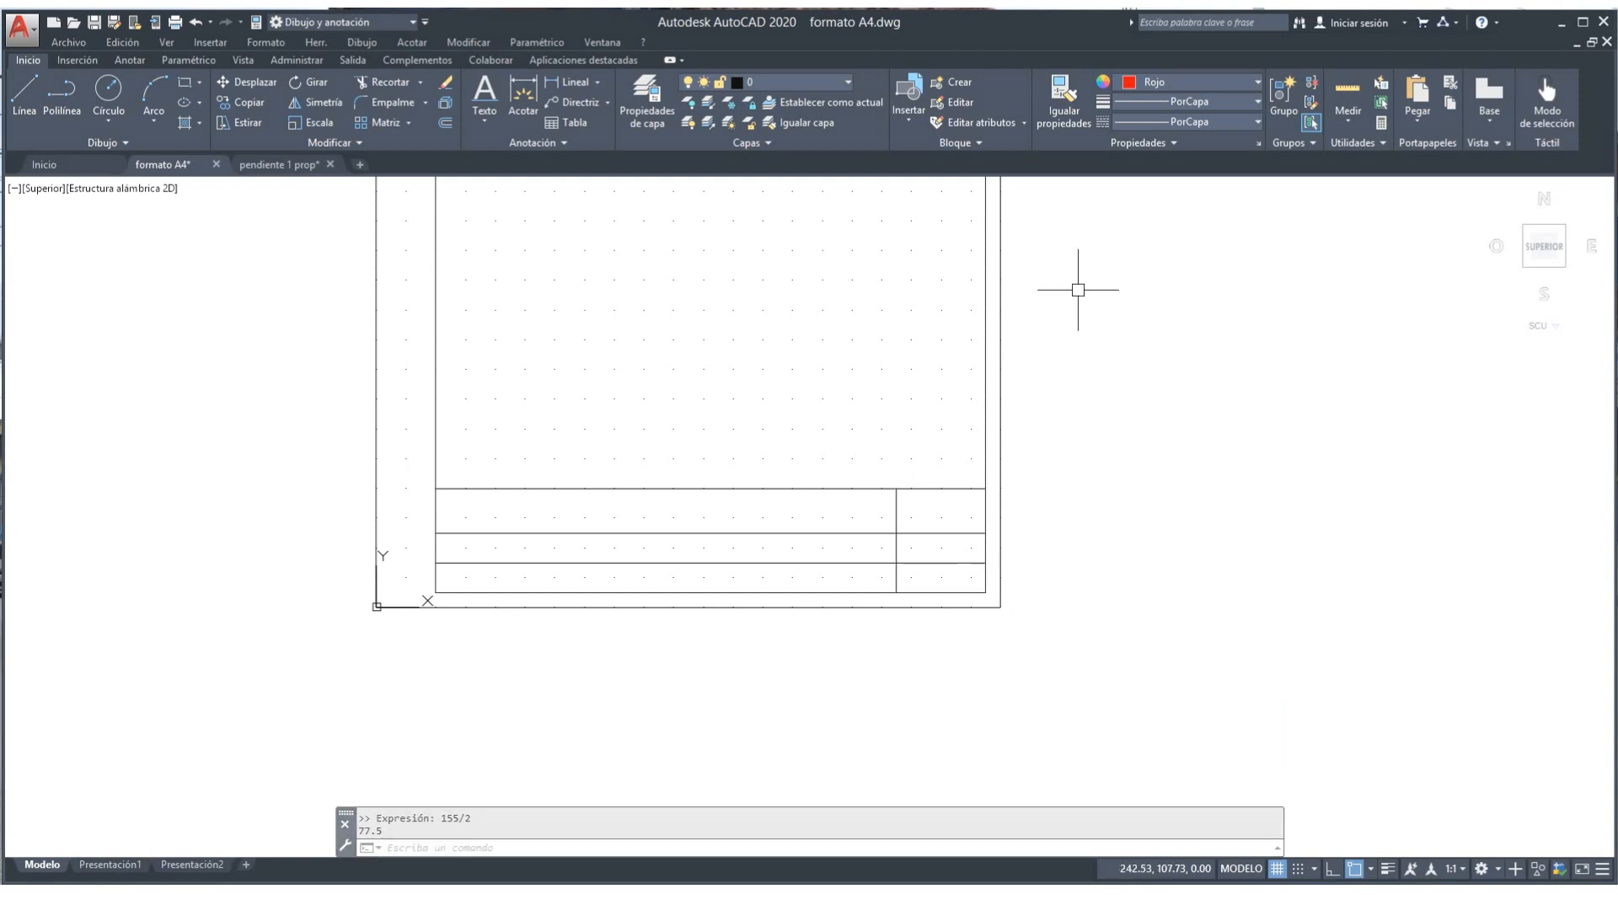
Step: Offset the right title-block vertical line 77.5 units to the left as a second divider
{"action": "left_click", "coordinate": [445, 122]}
{"action": "type", "text": "77"}
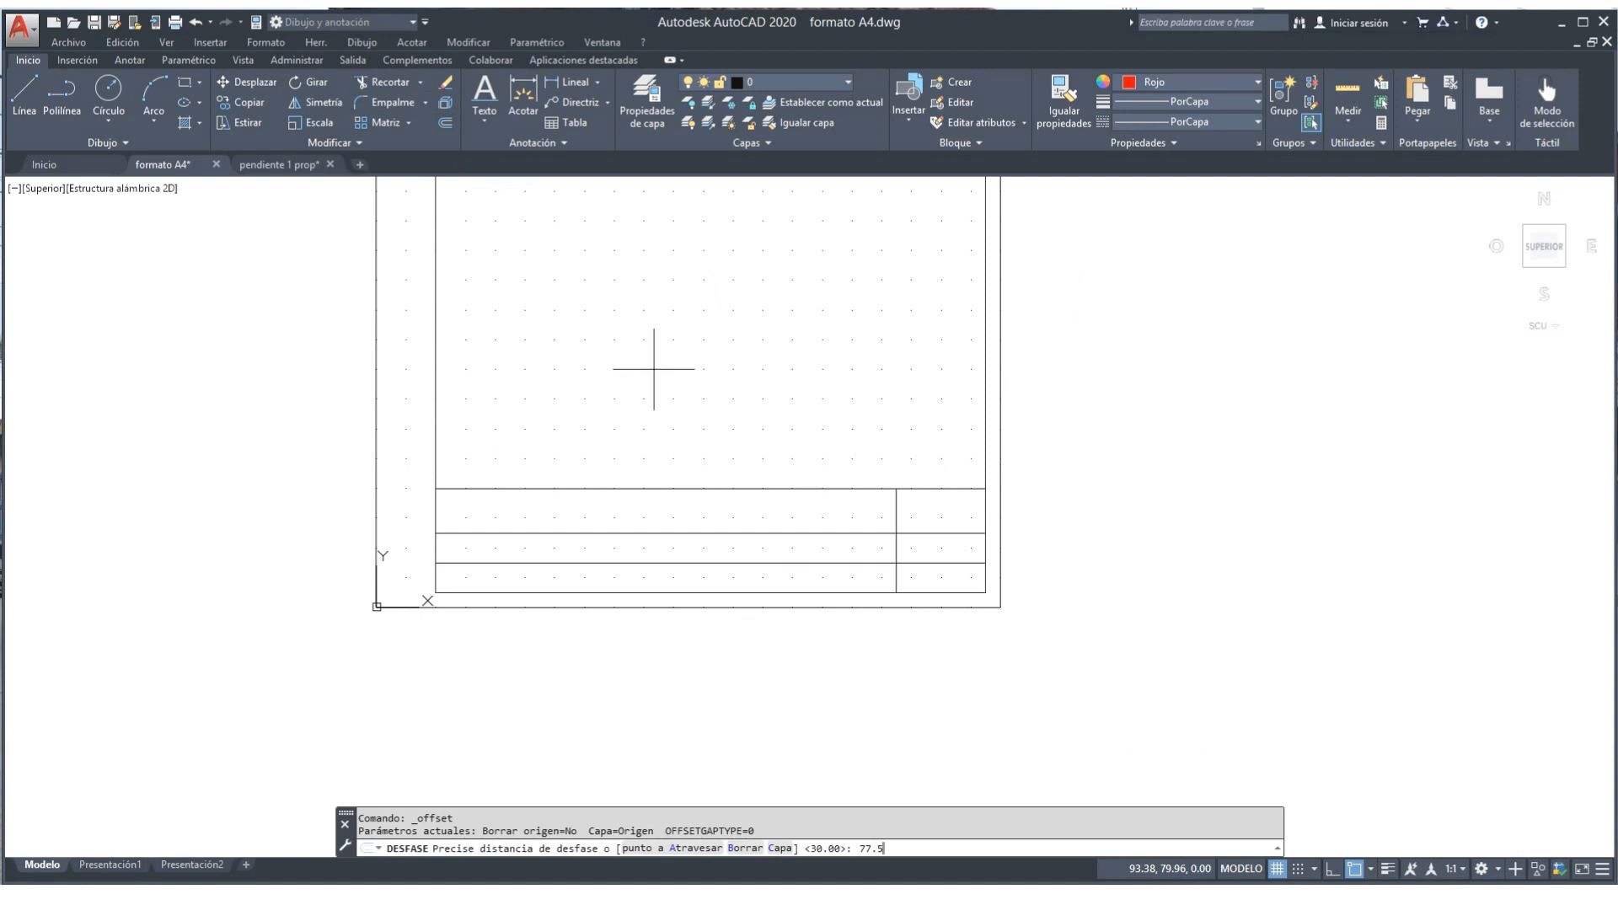
{"action": "type", "text": ".5"}
{"action": "key", "text": "Return"}
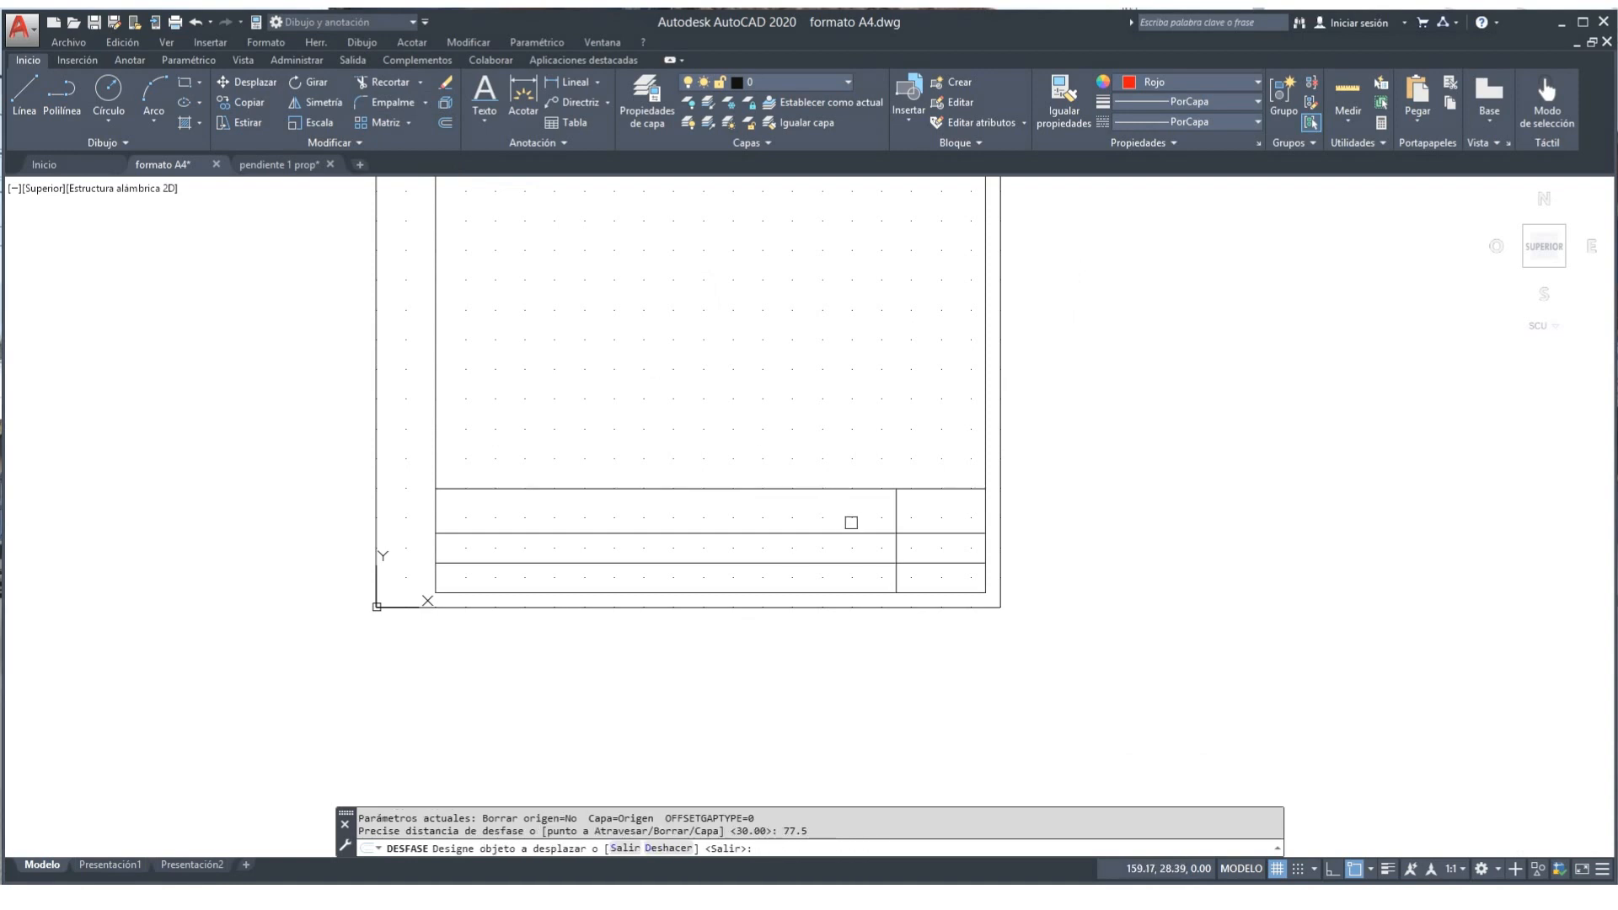
{"action": "left_click", "coordinate": [891, 513]}
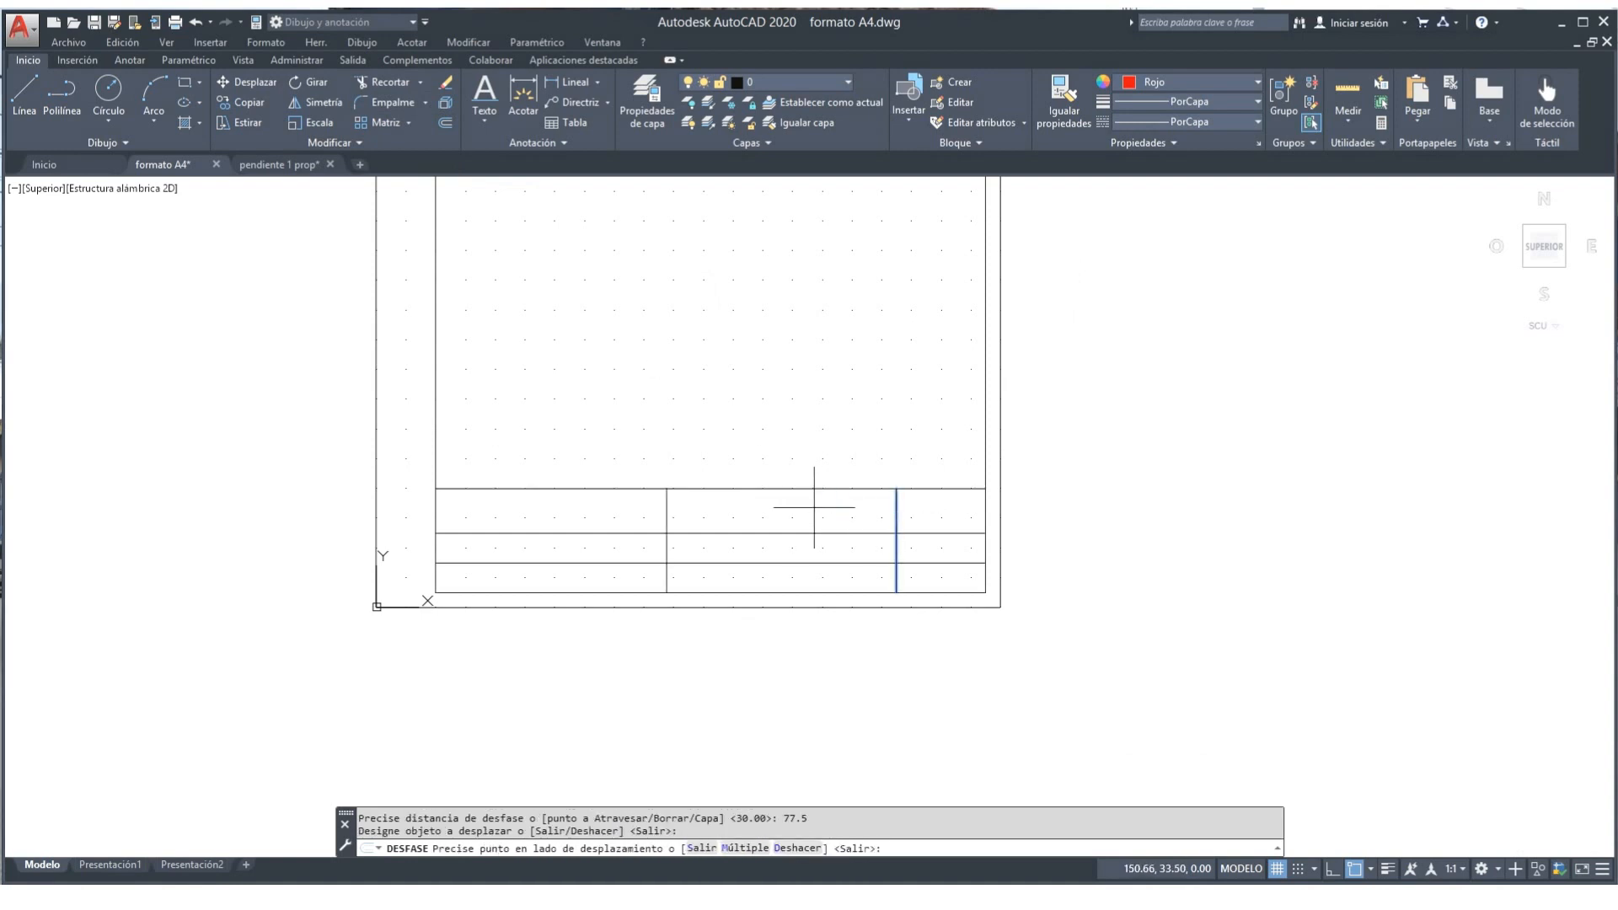
{"action": "left_click", "coordinate": [687, 499]}
{"action": "scroll", "coordinate": [750, 339], "scroll_direction": "down", "scroll_amount": 2}
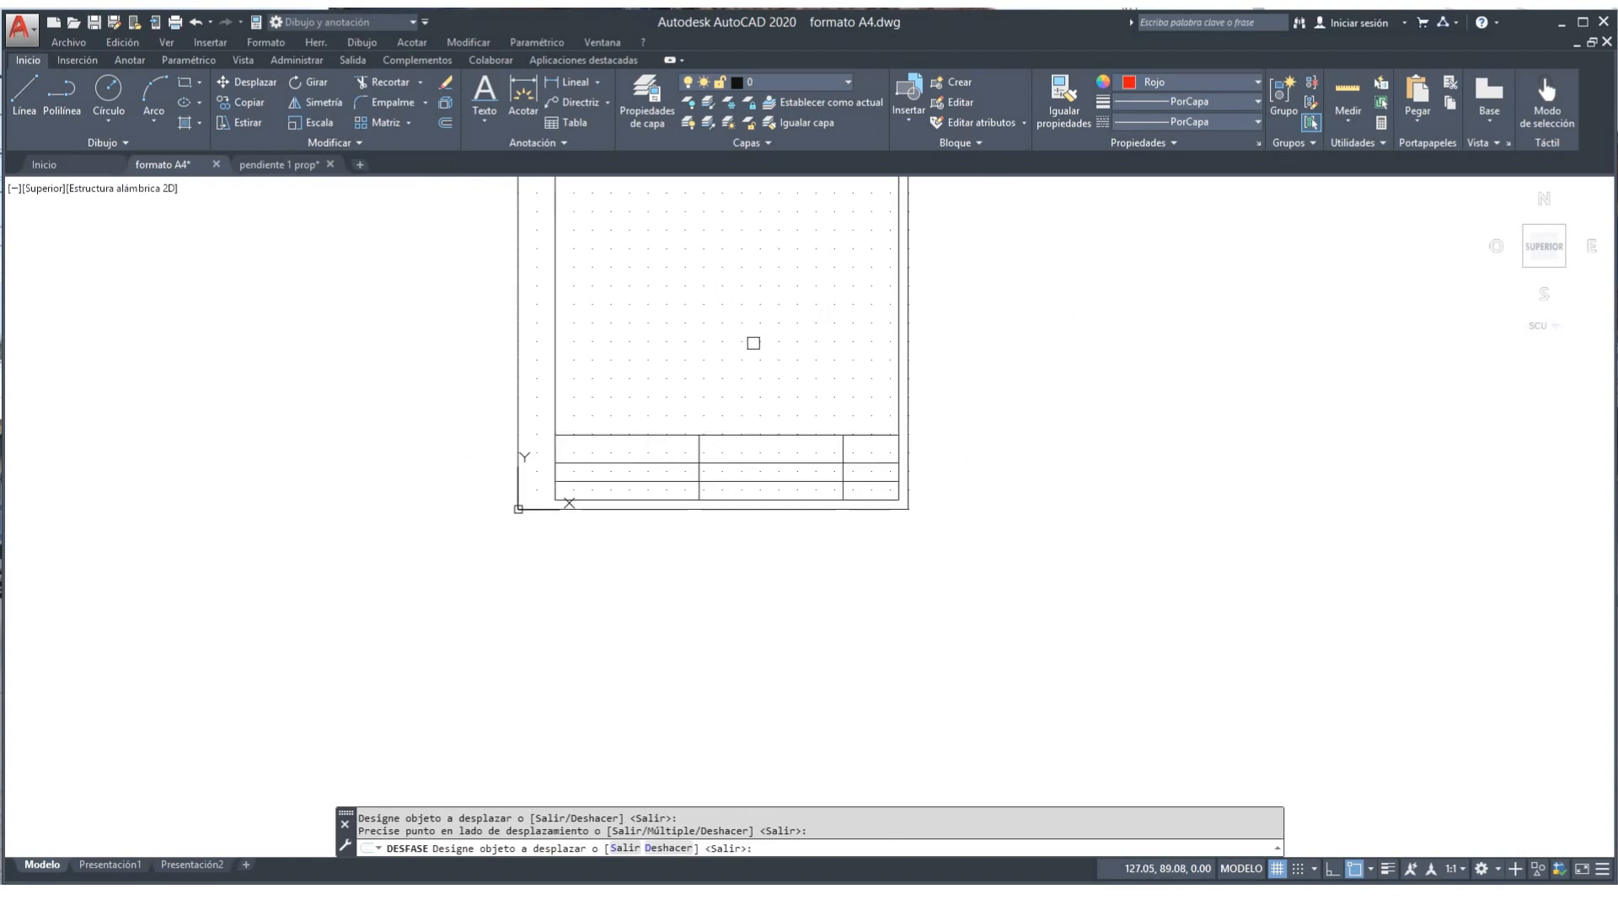
{"action": "middle_click_drag", "start_coordinate": [751, 340], "coordinate": [654, 577]}
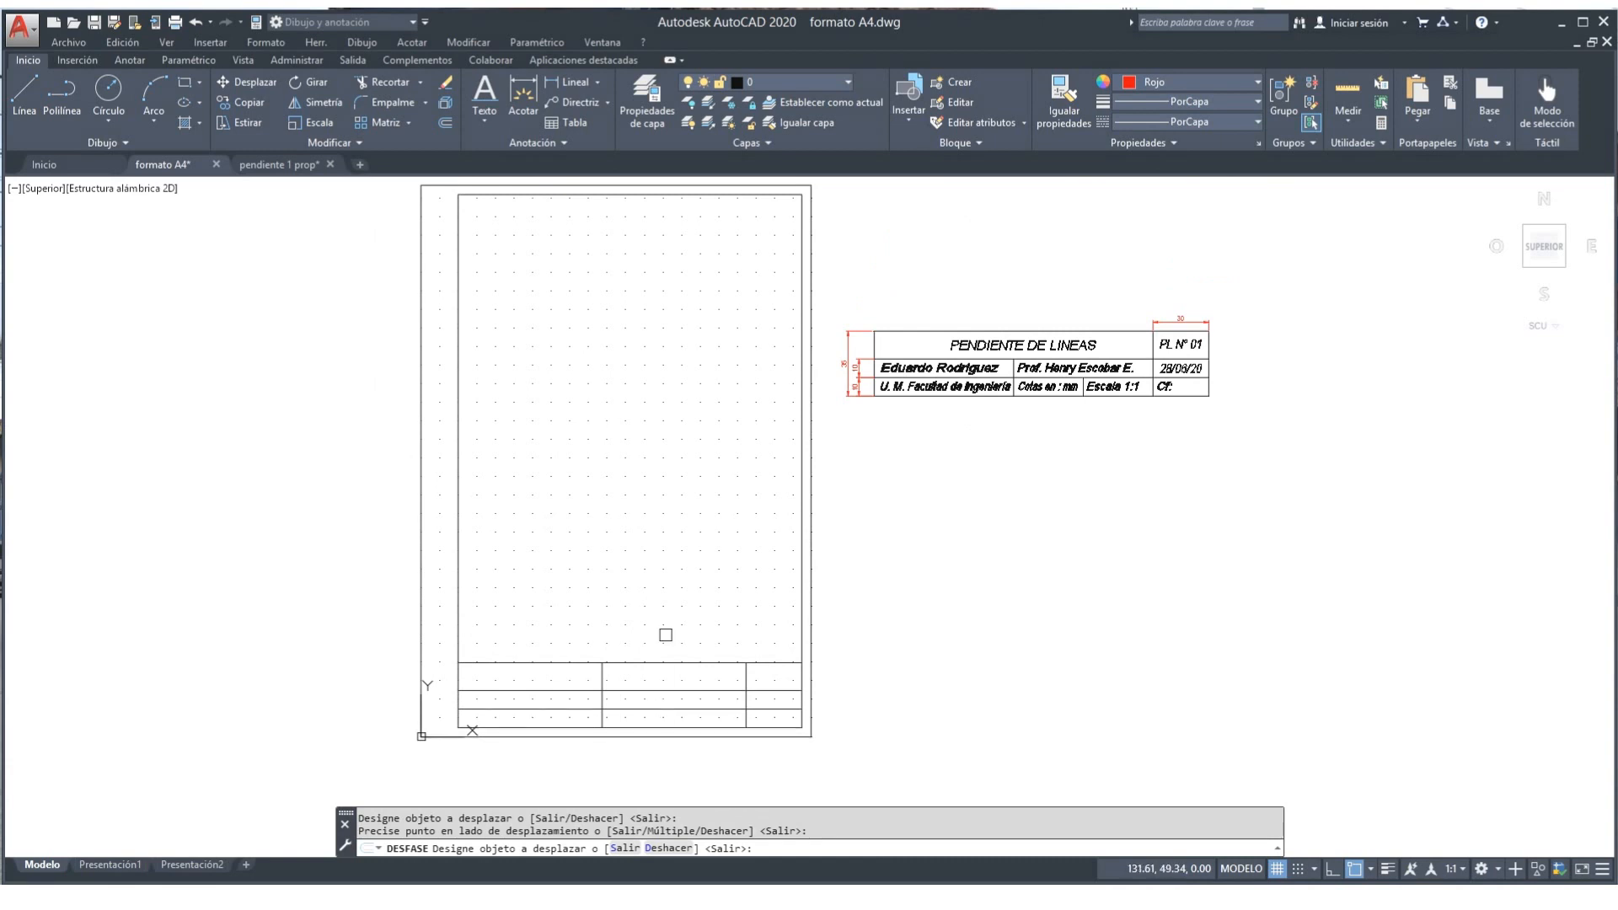
{"action": "left_click", "coordinate": [449, 124]}
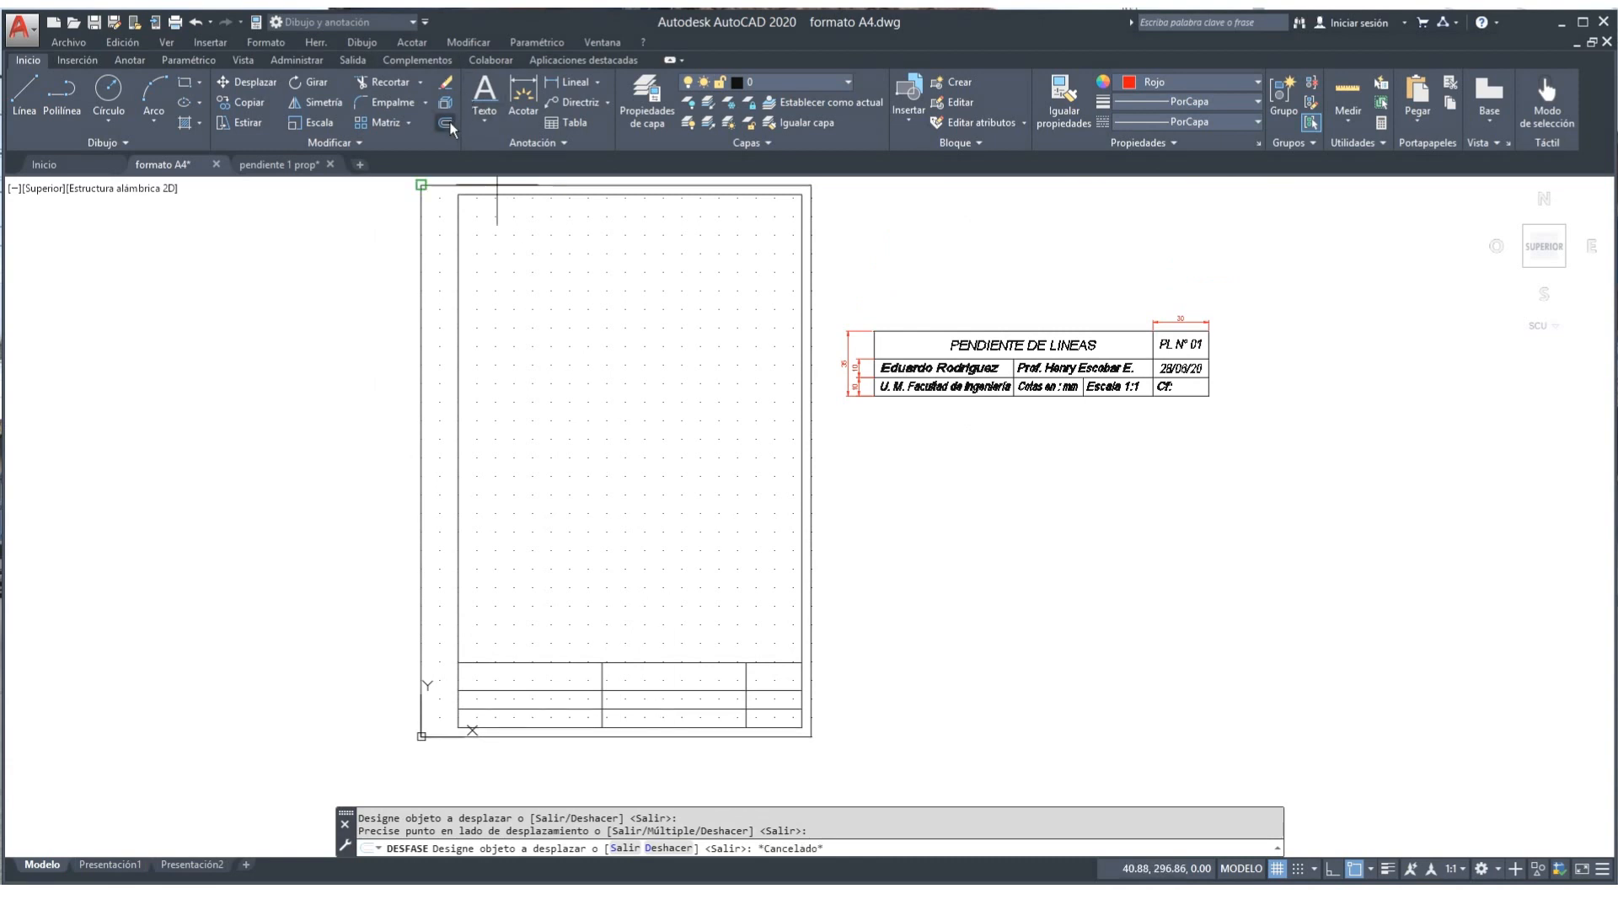
{"action": "right_click", "coordinate": [636, 538]}
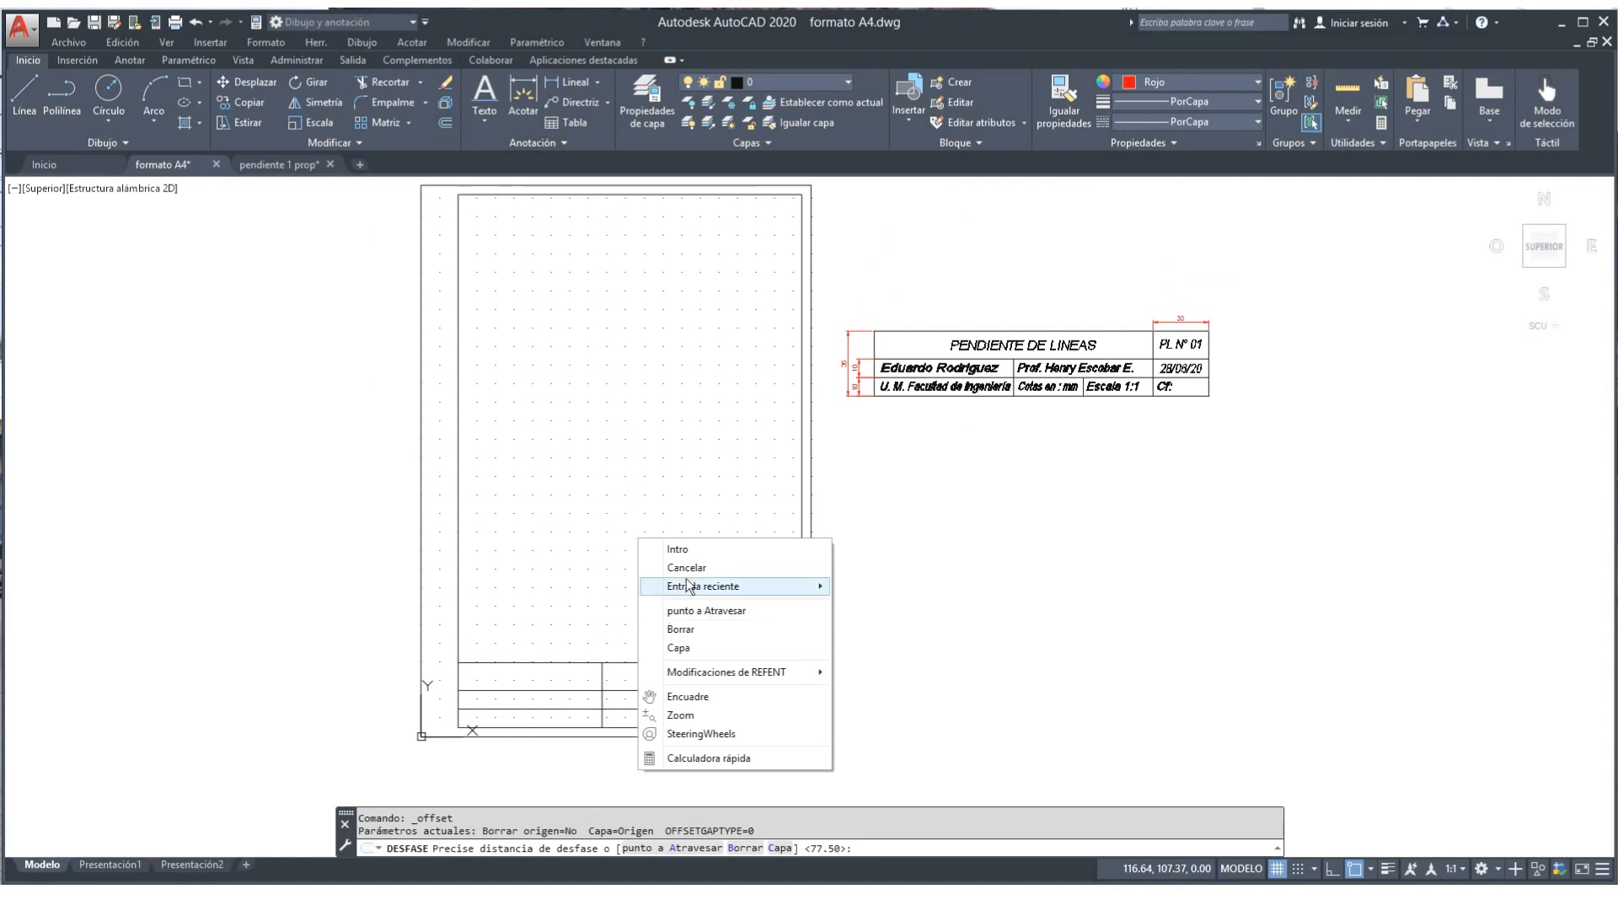
{"action": "left_click", "coordinate": [698, 548]}
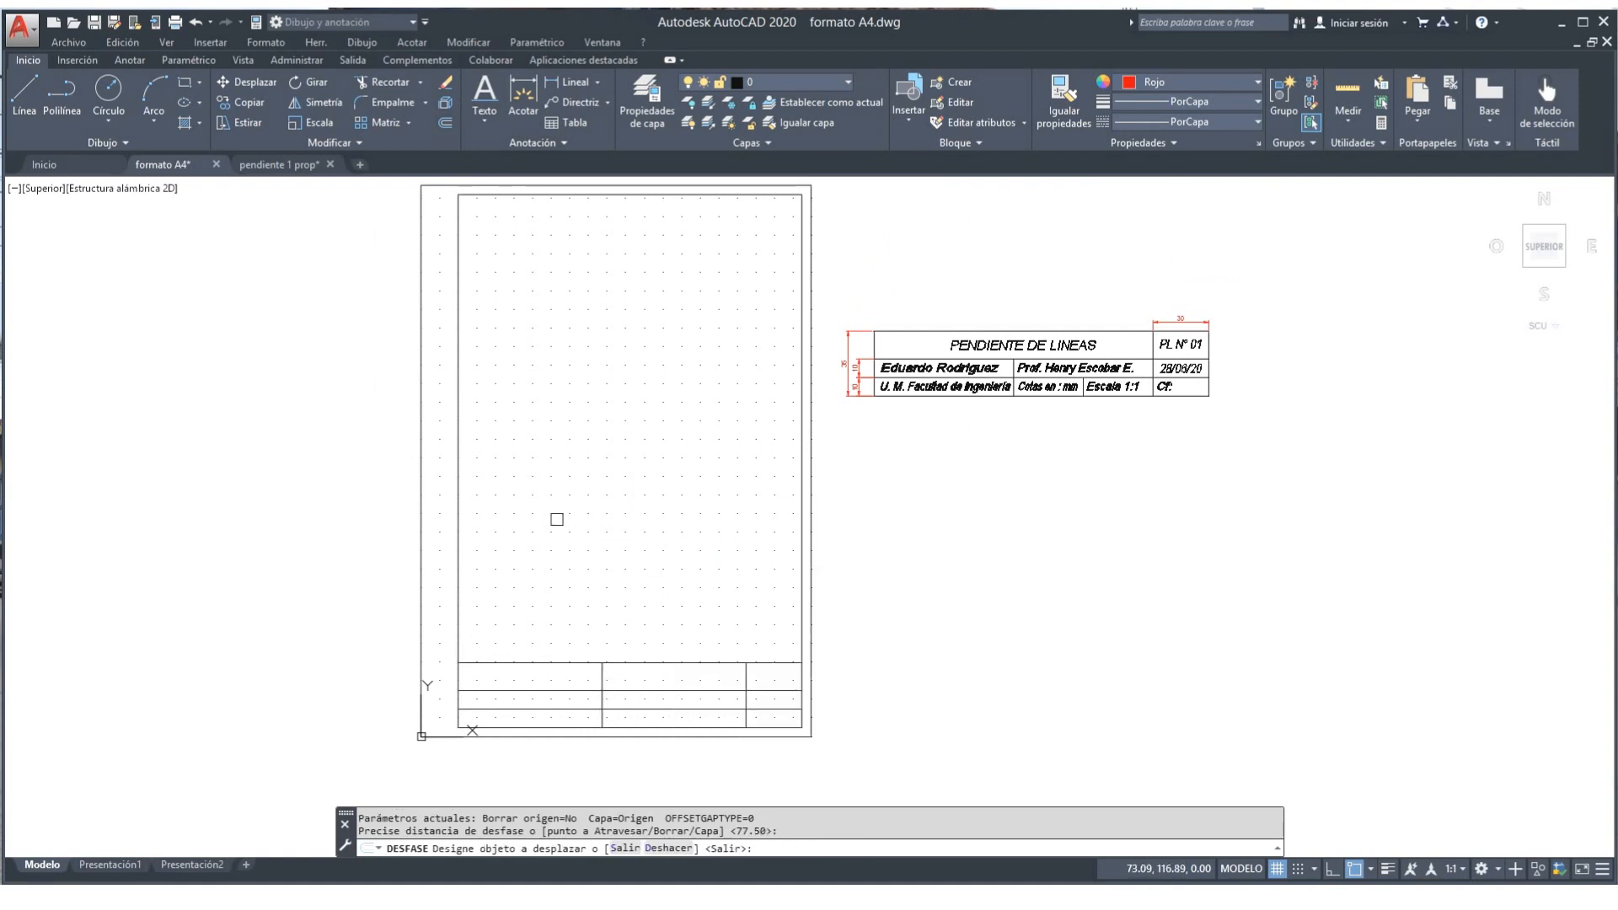
{"action": "key", "text": "Return"}
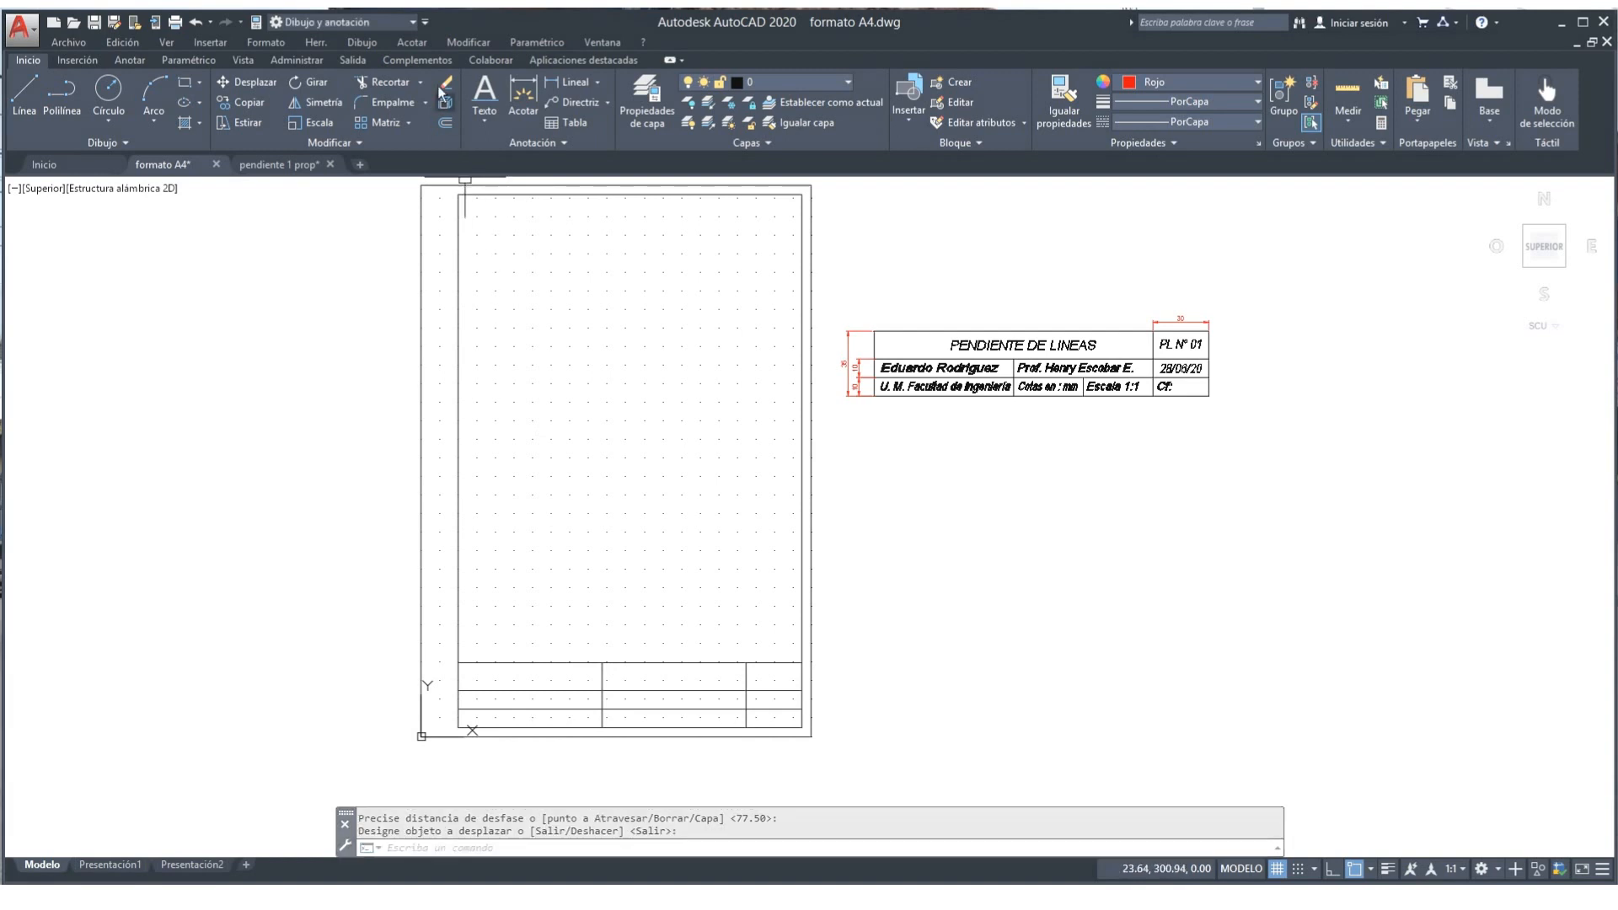
Step: Trim the new divider out of the top title-block row, plus a piece of the bottom rule
{"action": "left_click", "coordinate": [379, 83]}
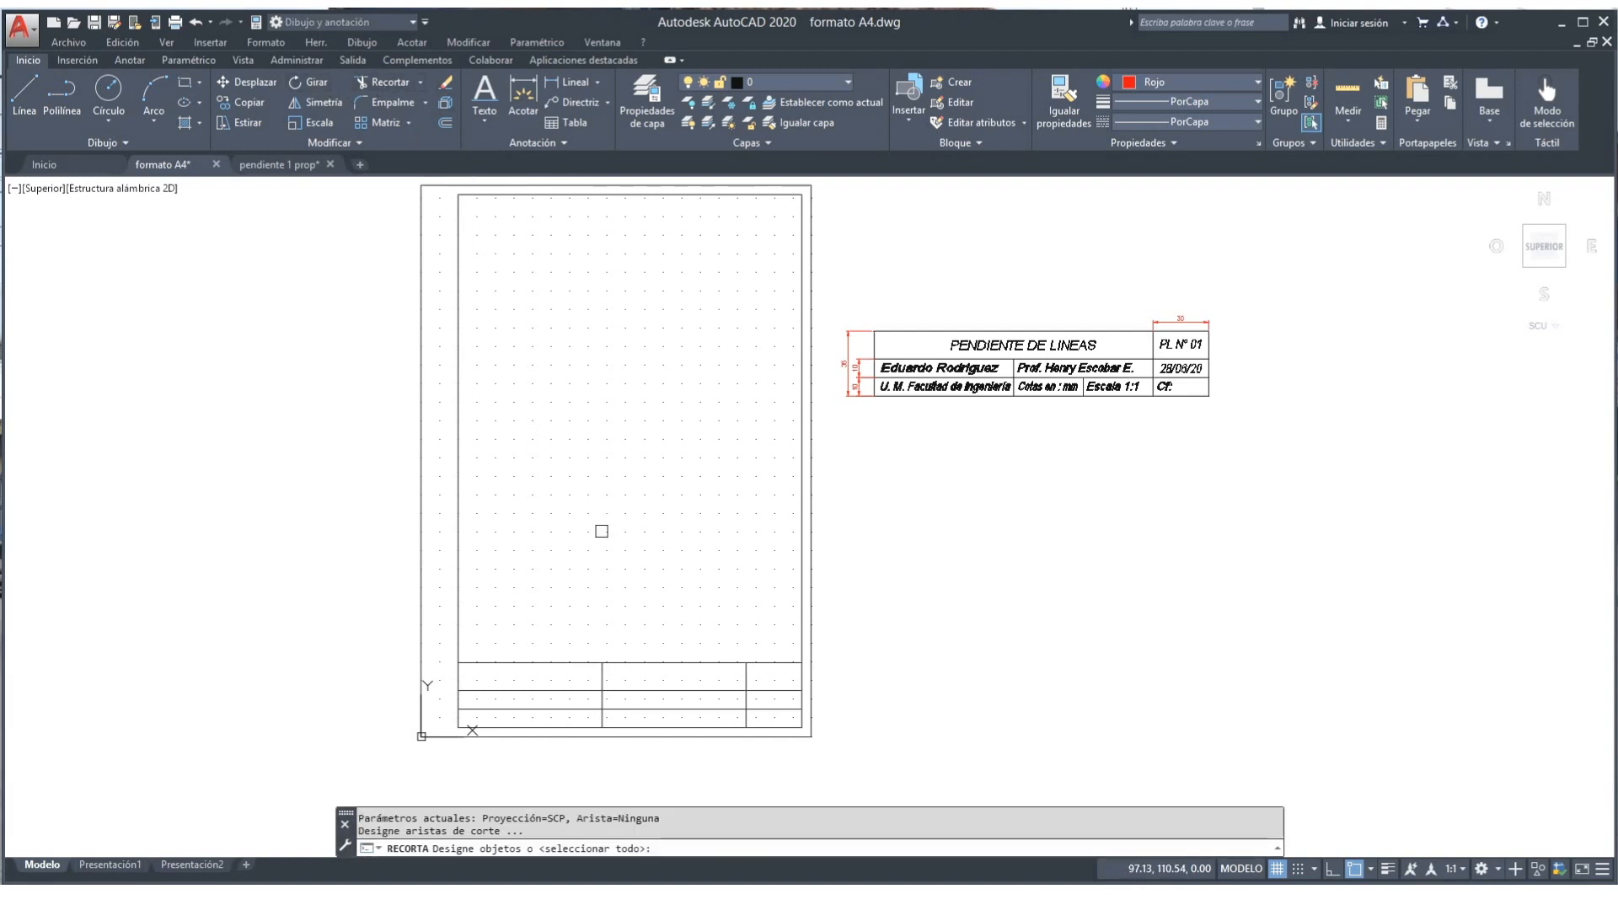
{"action": "left_click", "coordinate": [602, 676]}
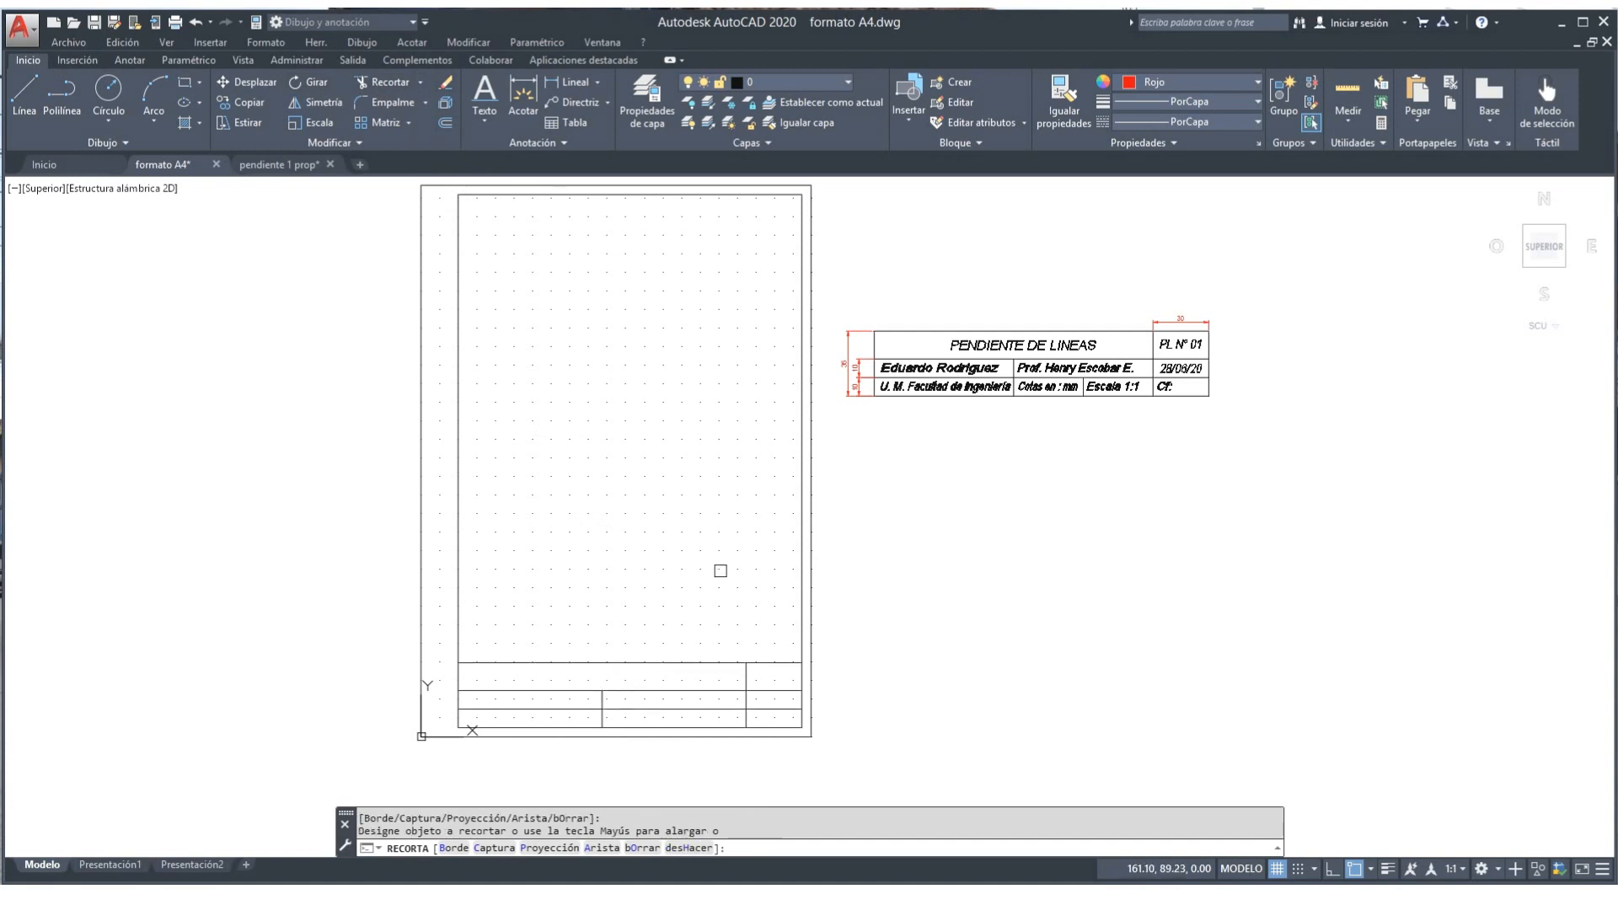
{"action": "left_click", "coordinate": [1082, 376]}
{"action": "left_click", "coordinate": [641, 727]}
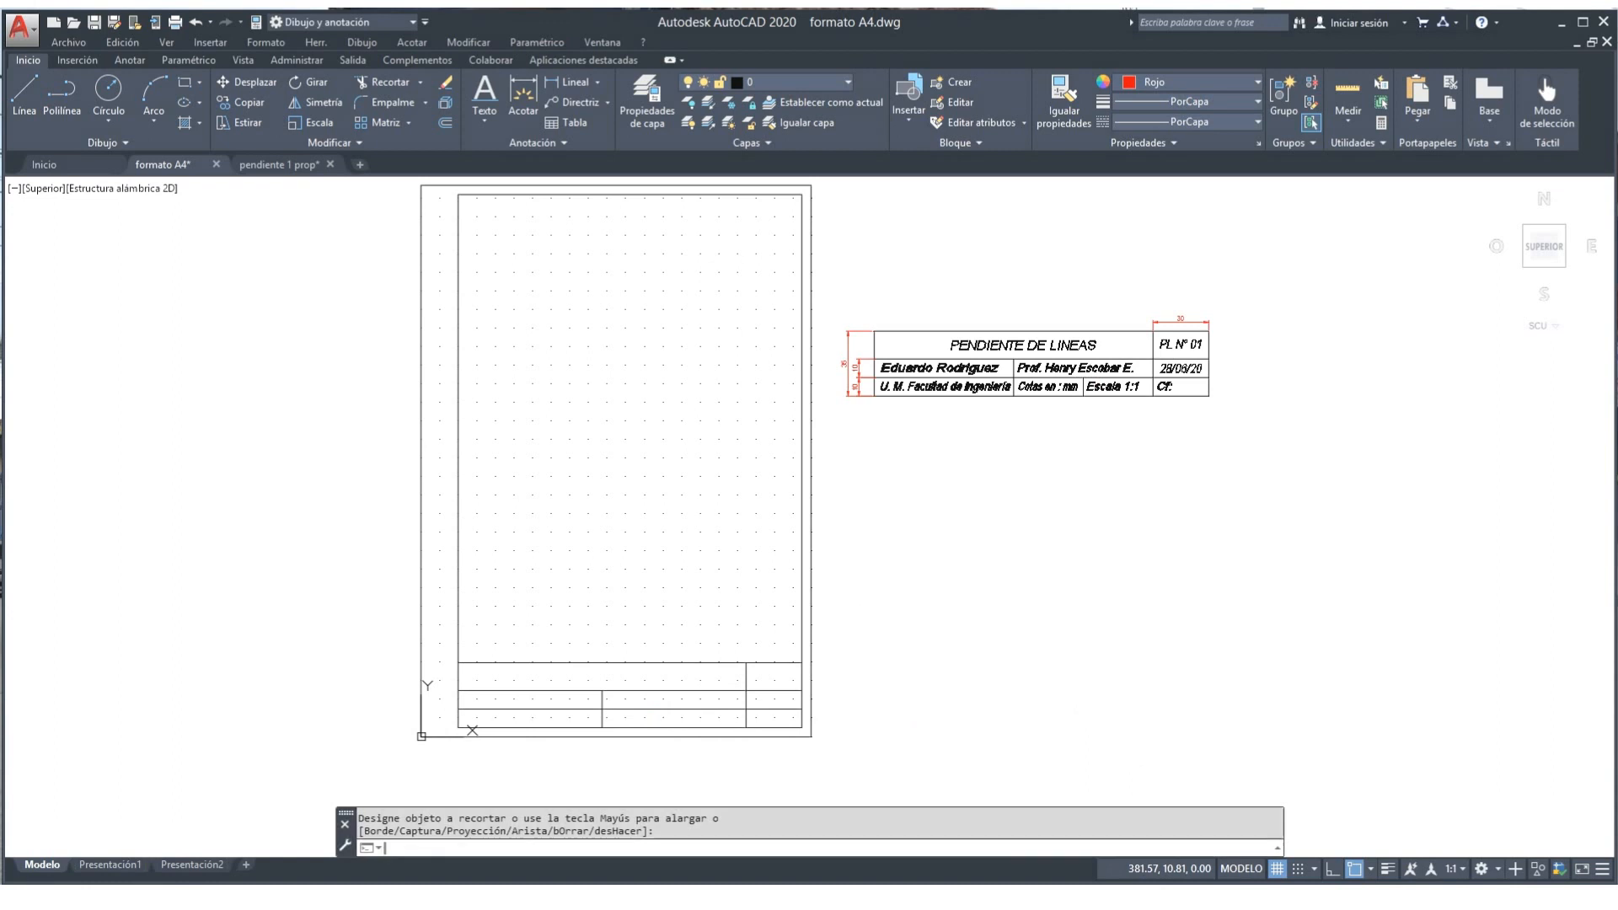
Step: Compute 77.5/2 = 38.75 with the CAL calculator
{"action": "type", "text": "CAL"}
{"action": "key", "text": "Return"}
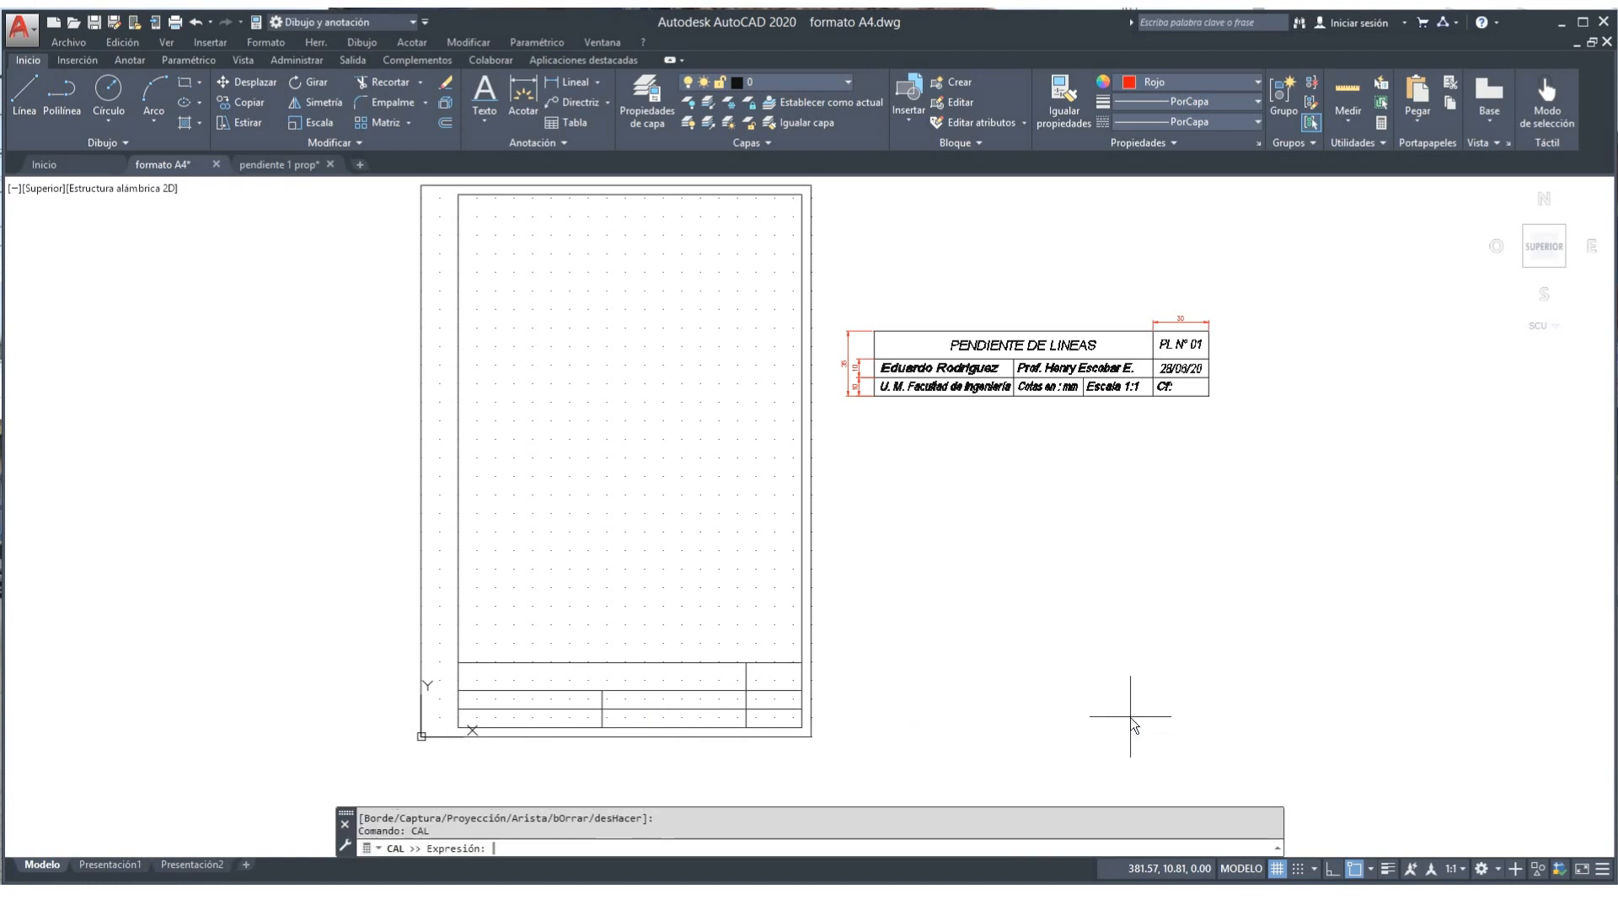
{"action": "type", "text": "77"}
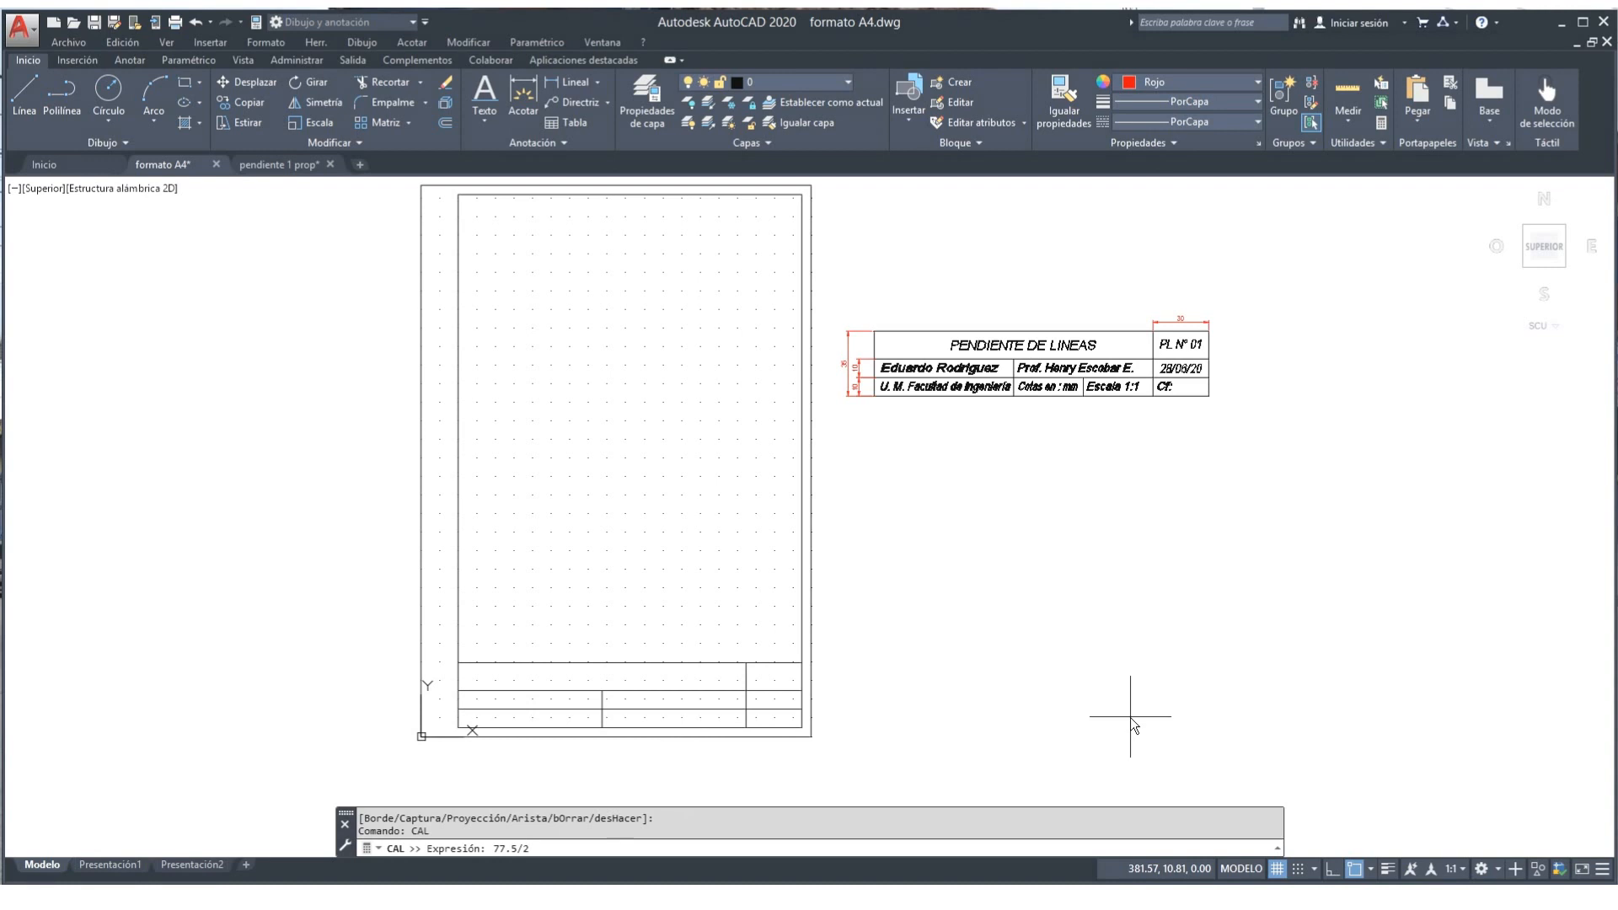
{"action": "type", "text": ".5/2"}
{"action": "key", "text": "Return"}
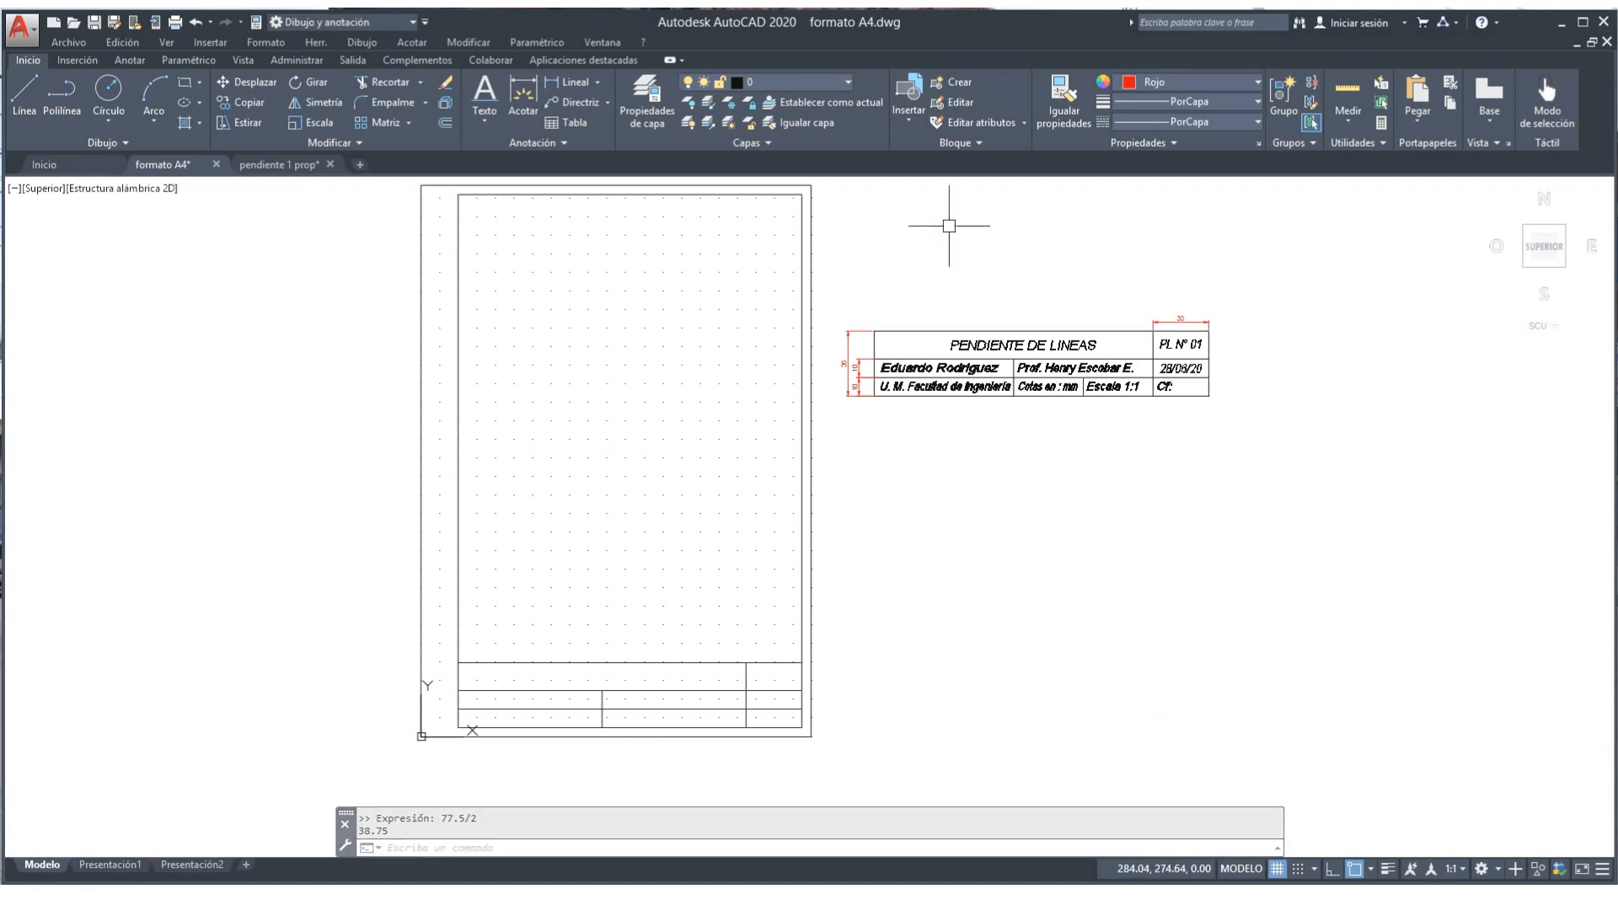
Step: Offset the title-block vertical divider by 38.75 to create a new divider
{"action": "left_click", "coordinate": [445, 122]}
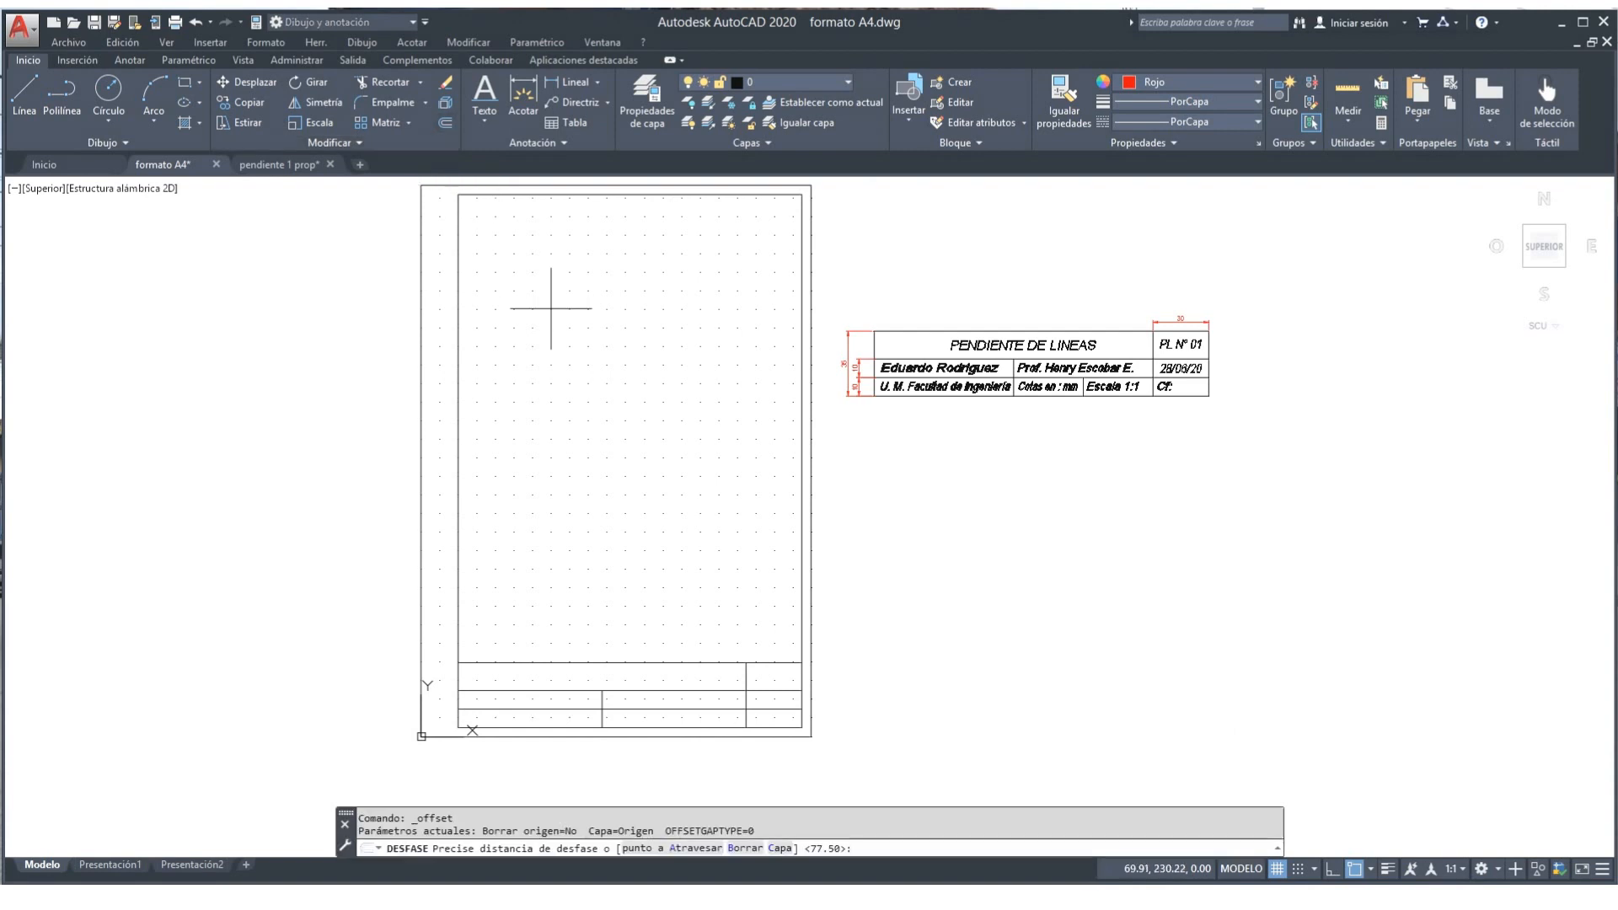
{"action": "type", "text": "38.75"}
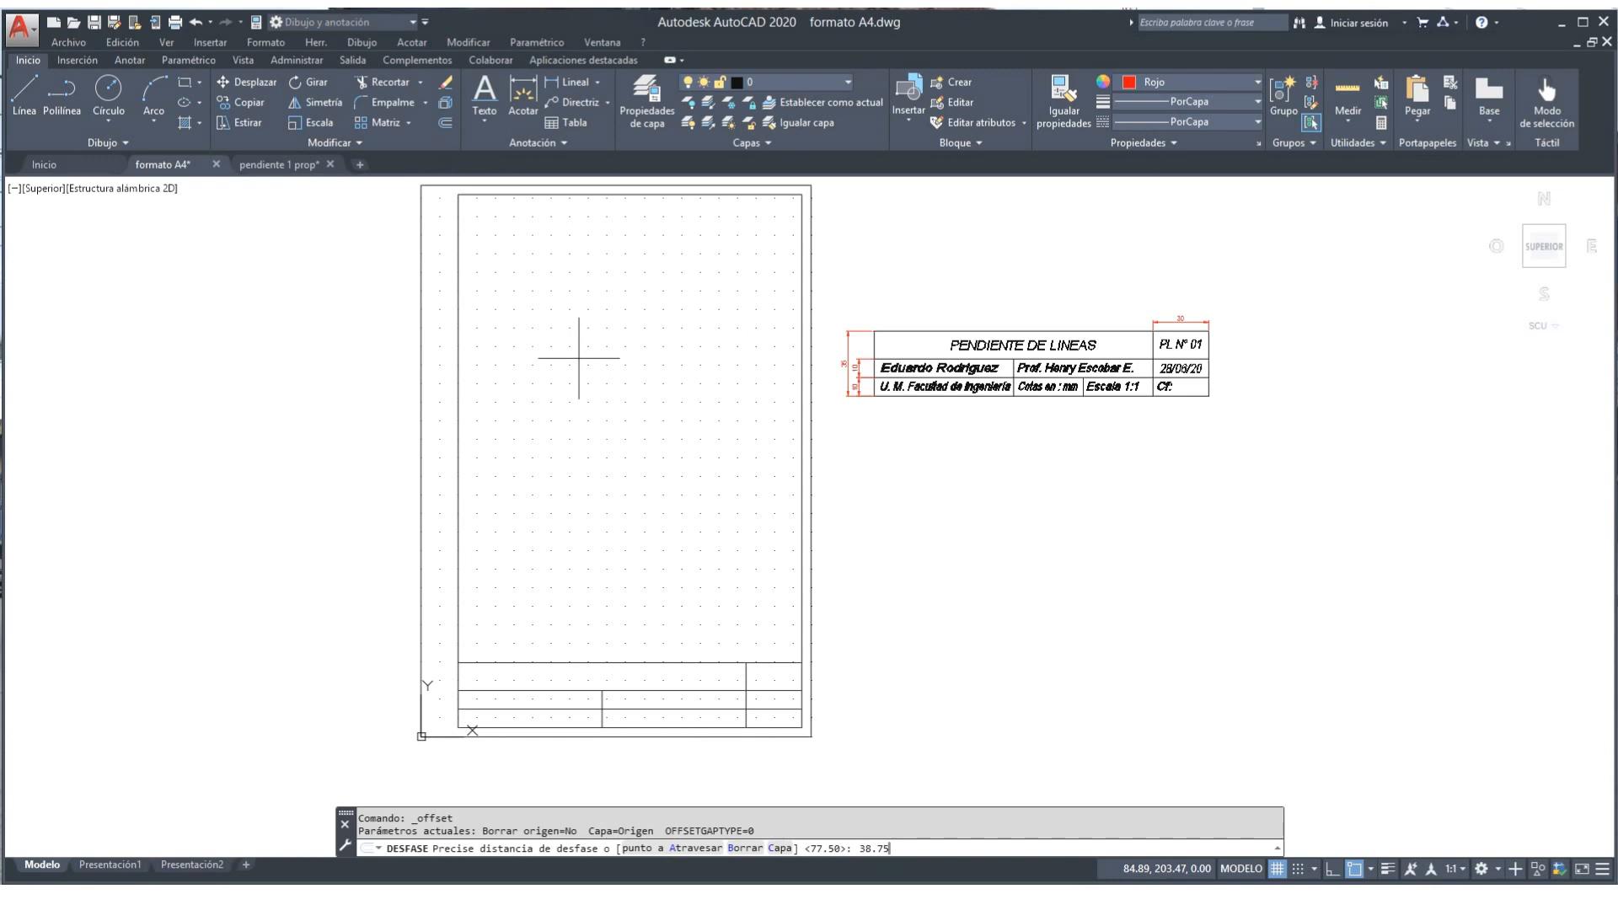
{"action": "key", "text": "Return"}
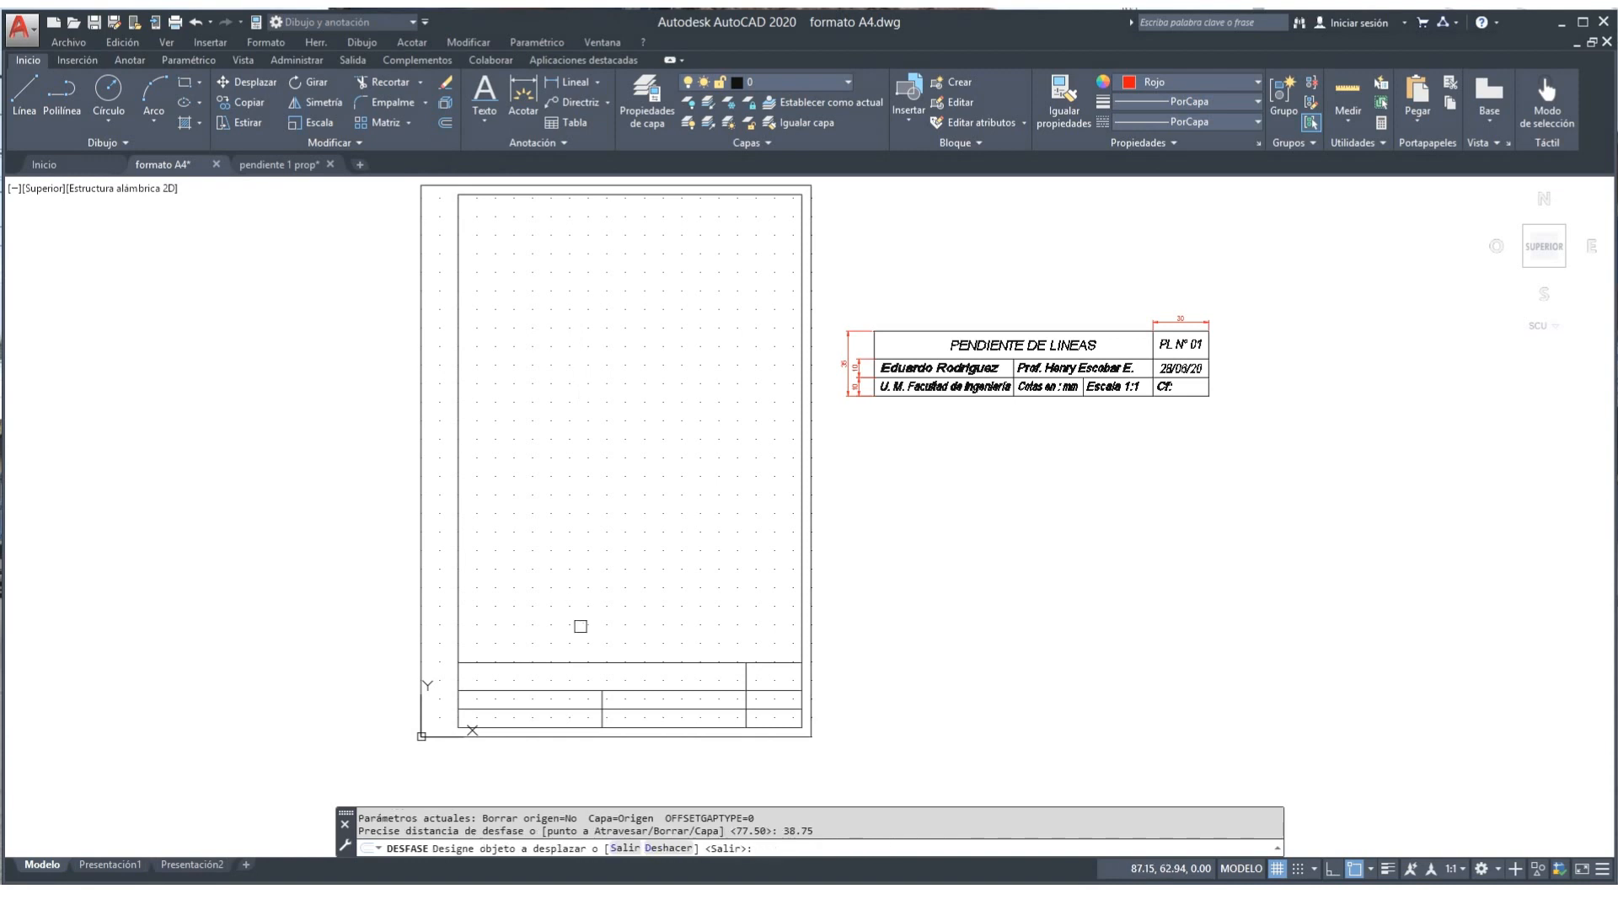
{"action": "left_click", "coordinate": [601, 704]}
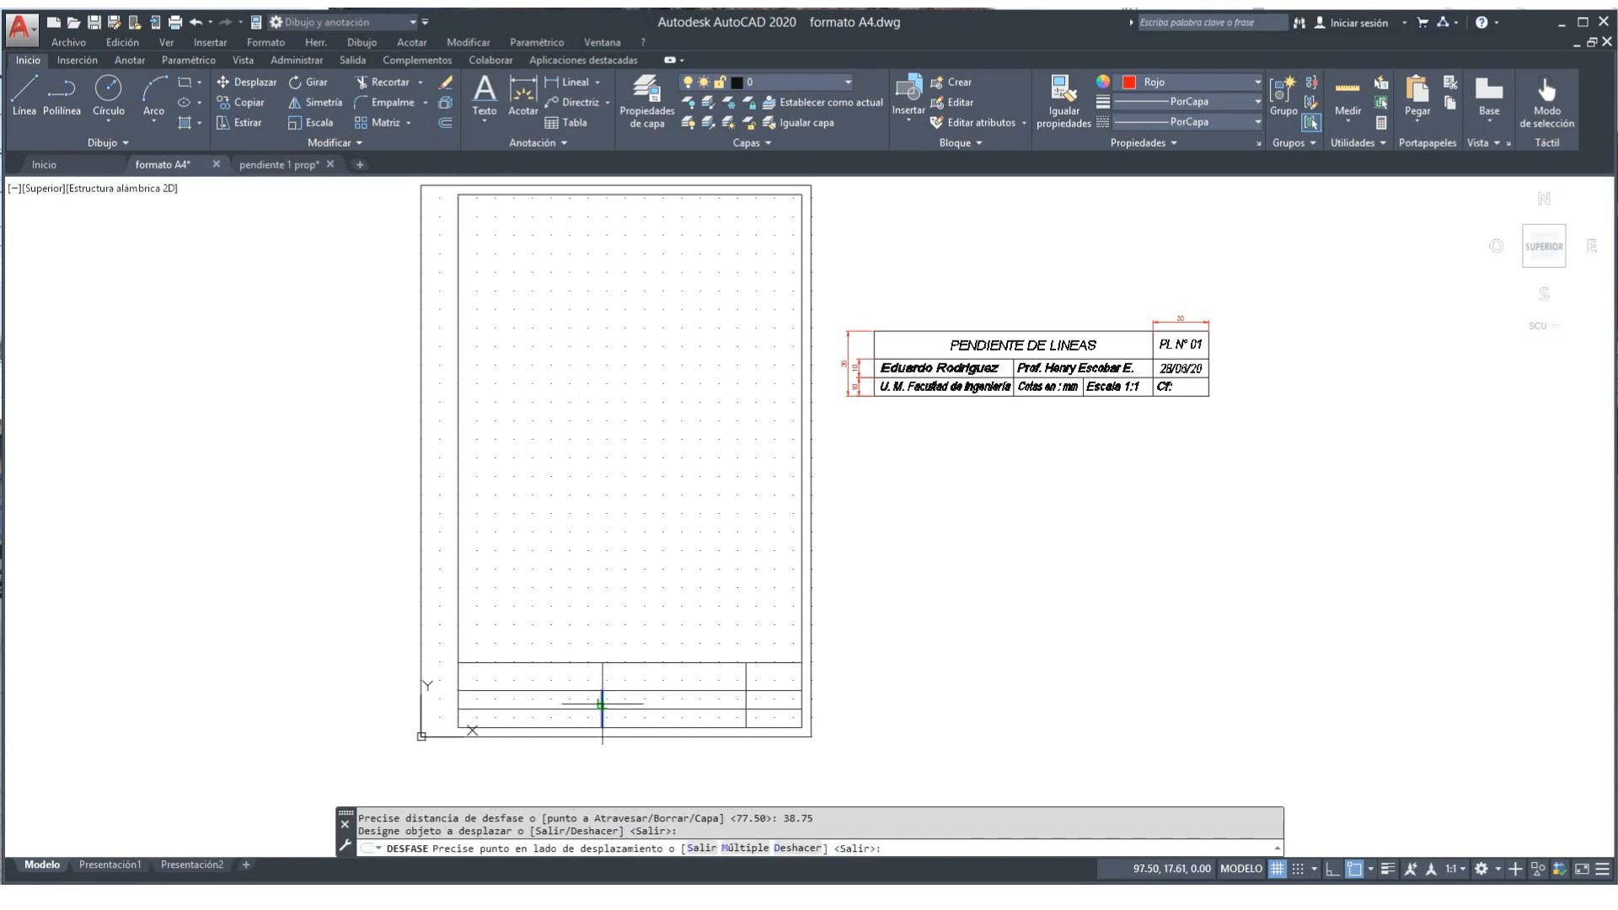
{"action": "left_click", "coordinate": [630, 697]}
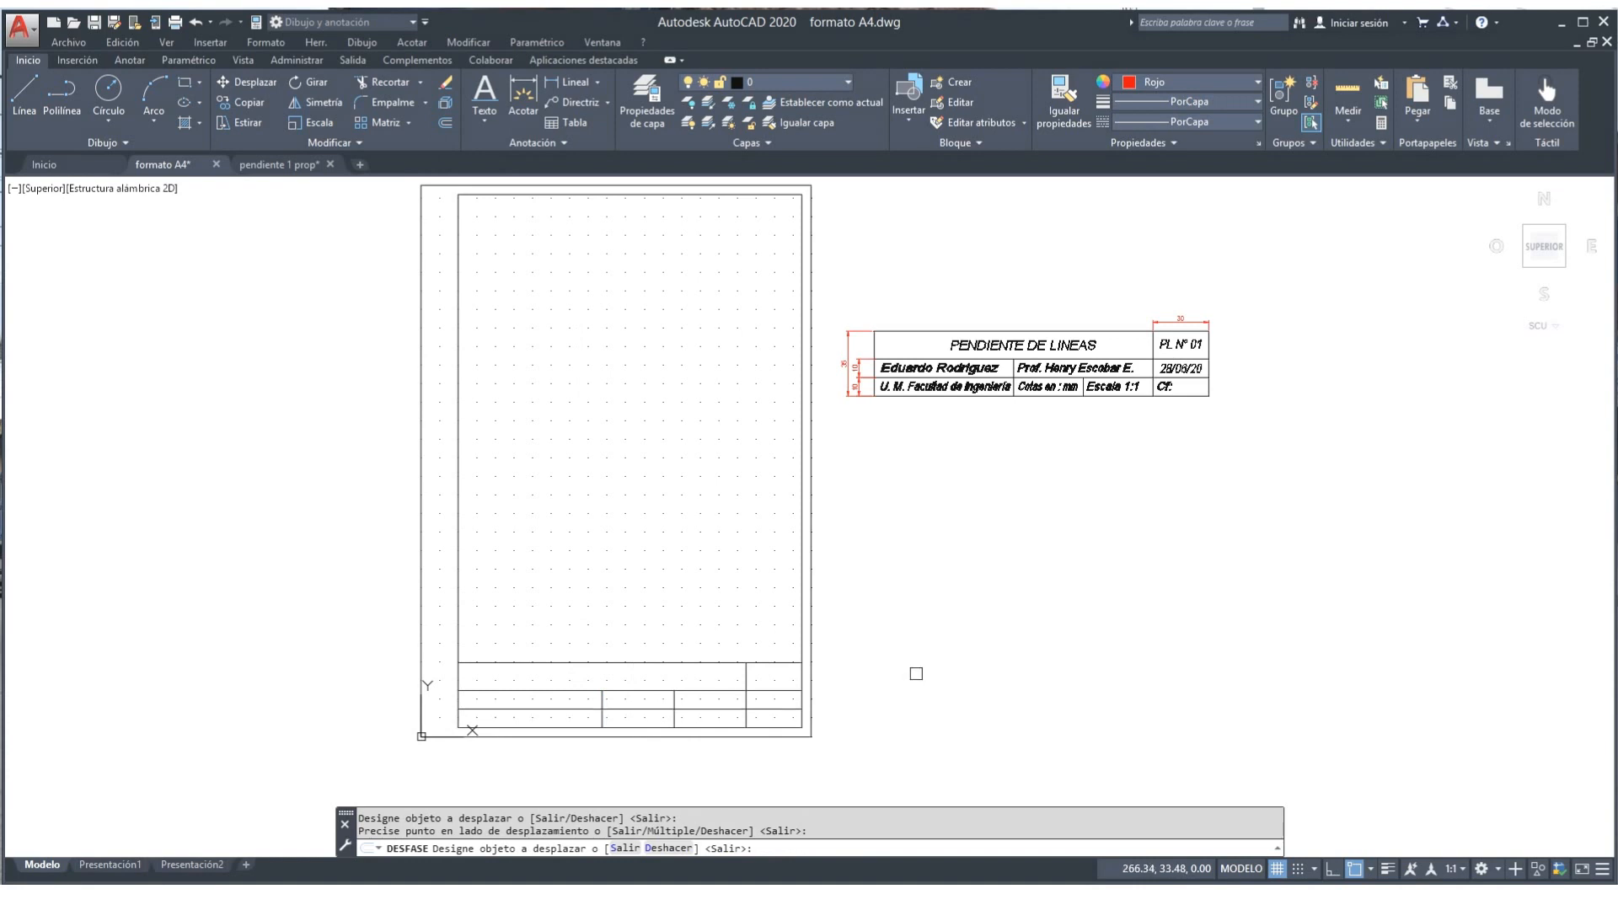
{"action": "key", "text": "Return"}
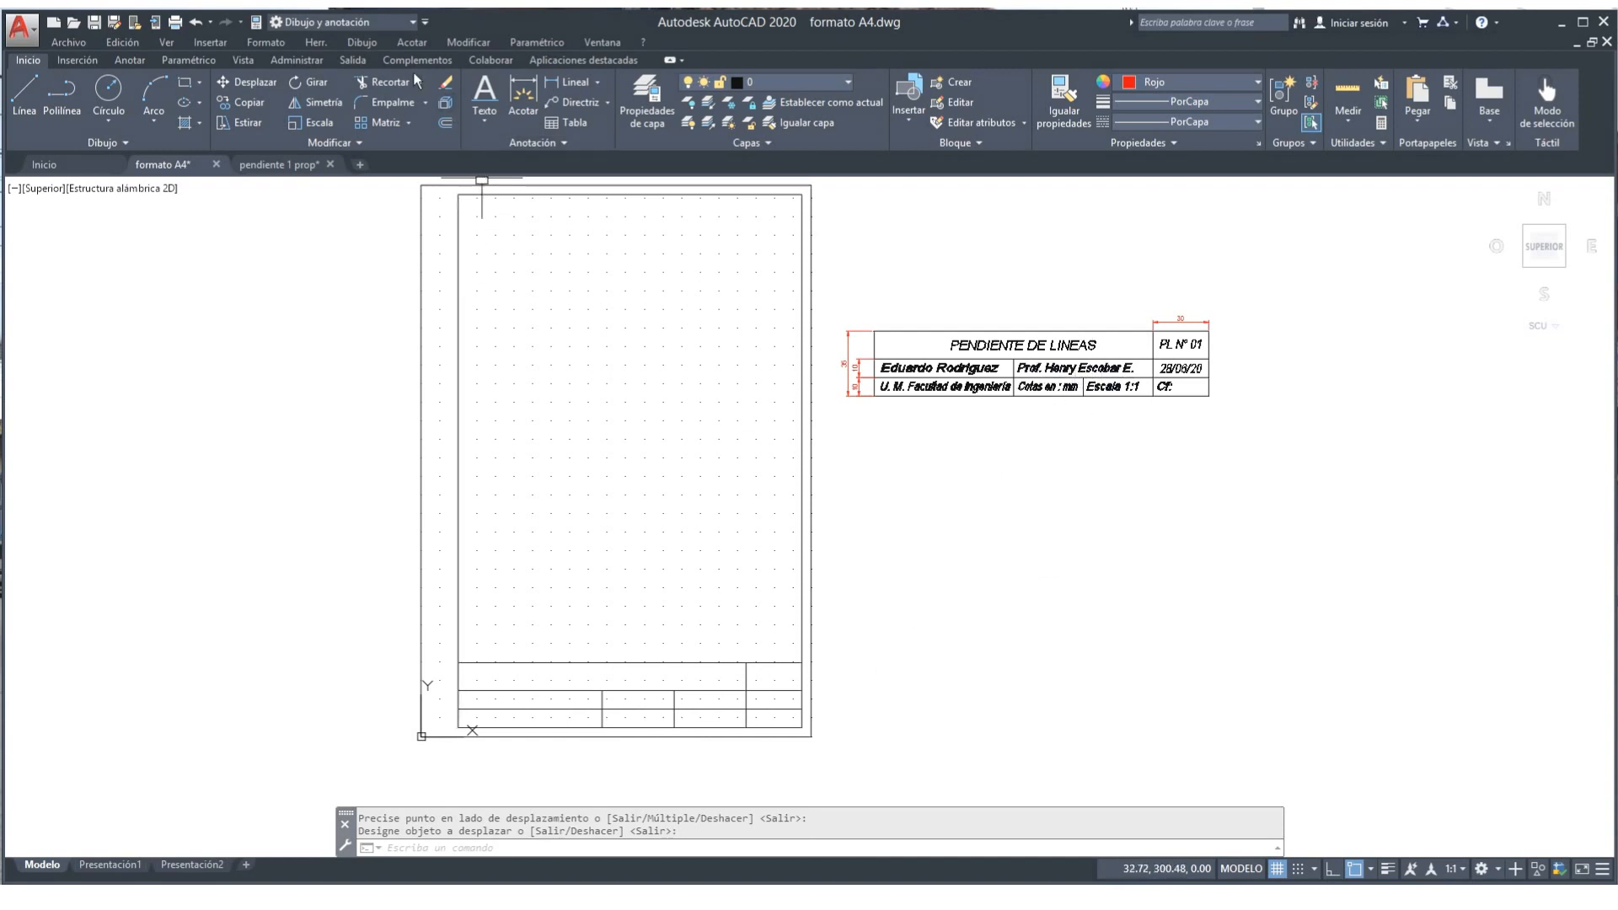
Step: Trim away the new divider's upper part so it splits only the bottom row
{"action": "left_click", "coordinate": [393, 84]}
{"action": "key", "text": "Return"}
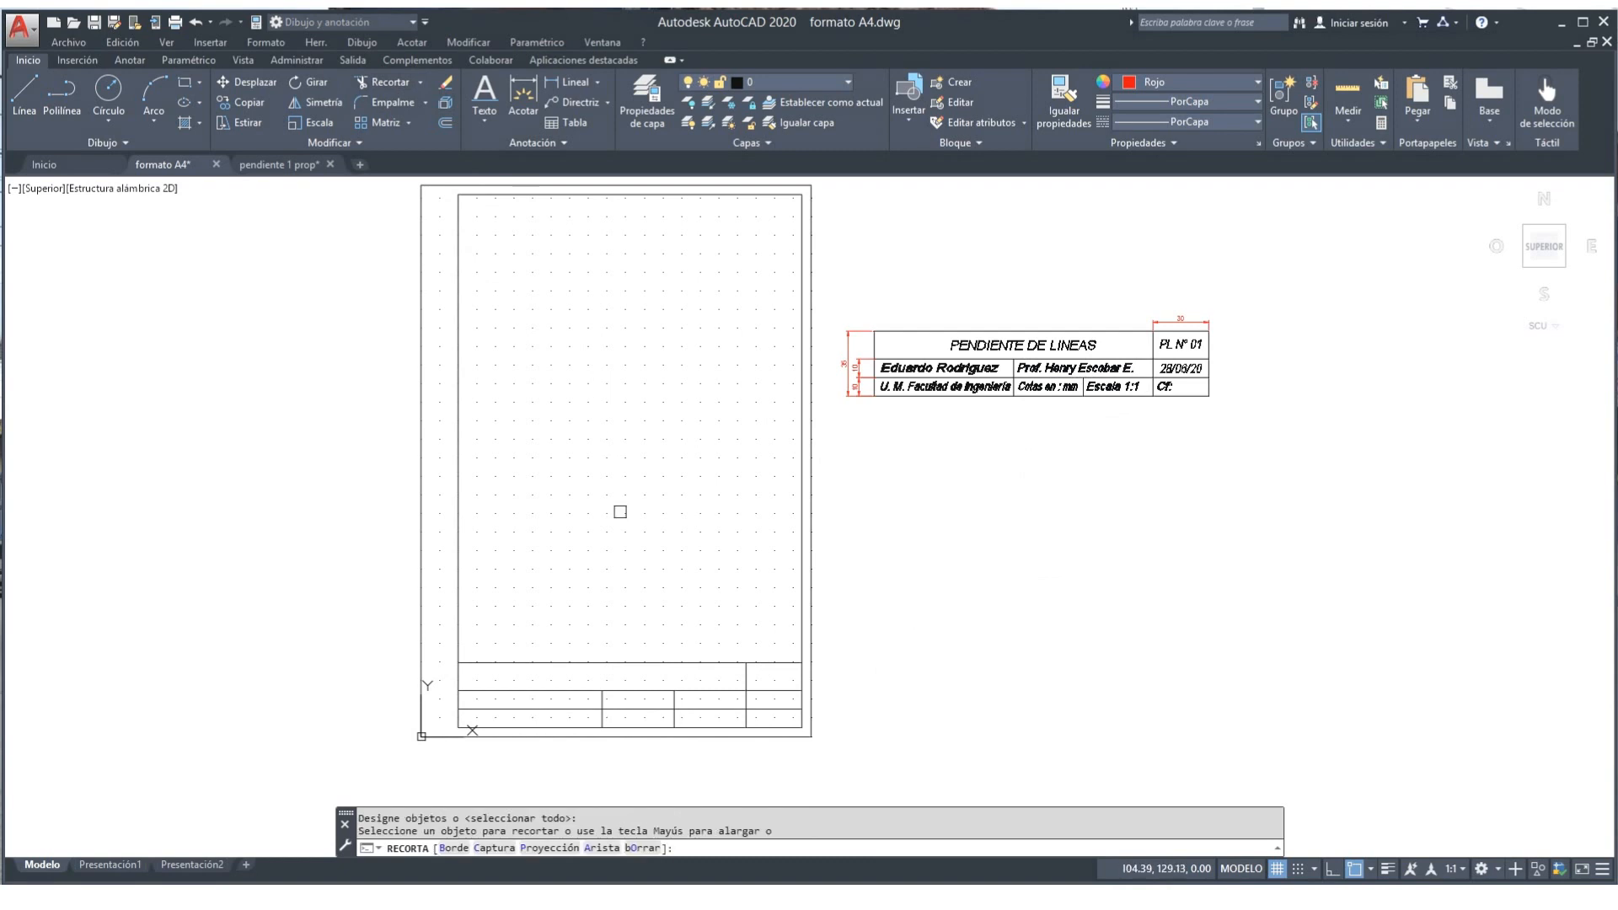
{"action": "left_click", "coordinate": [673, 702]}
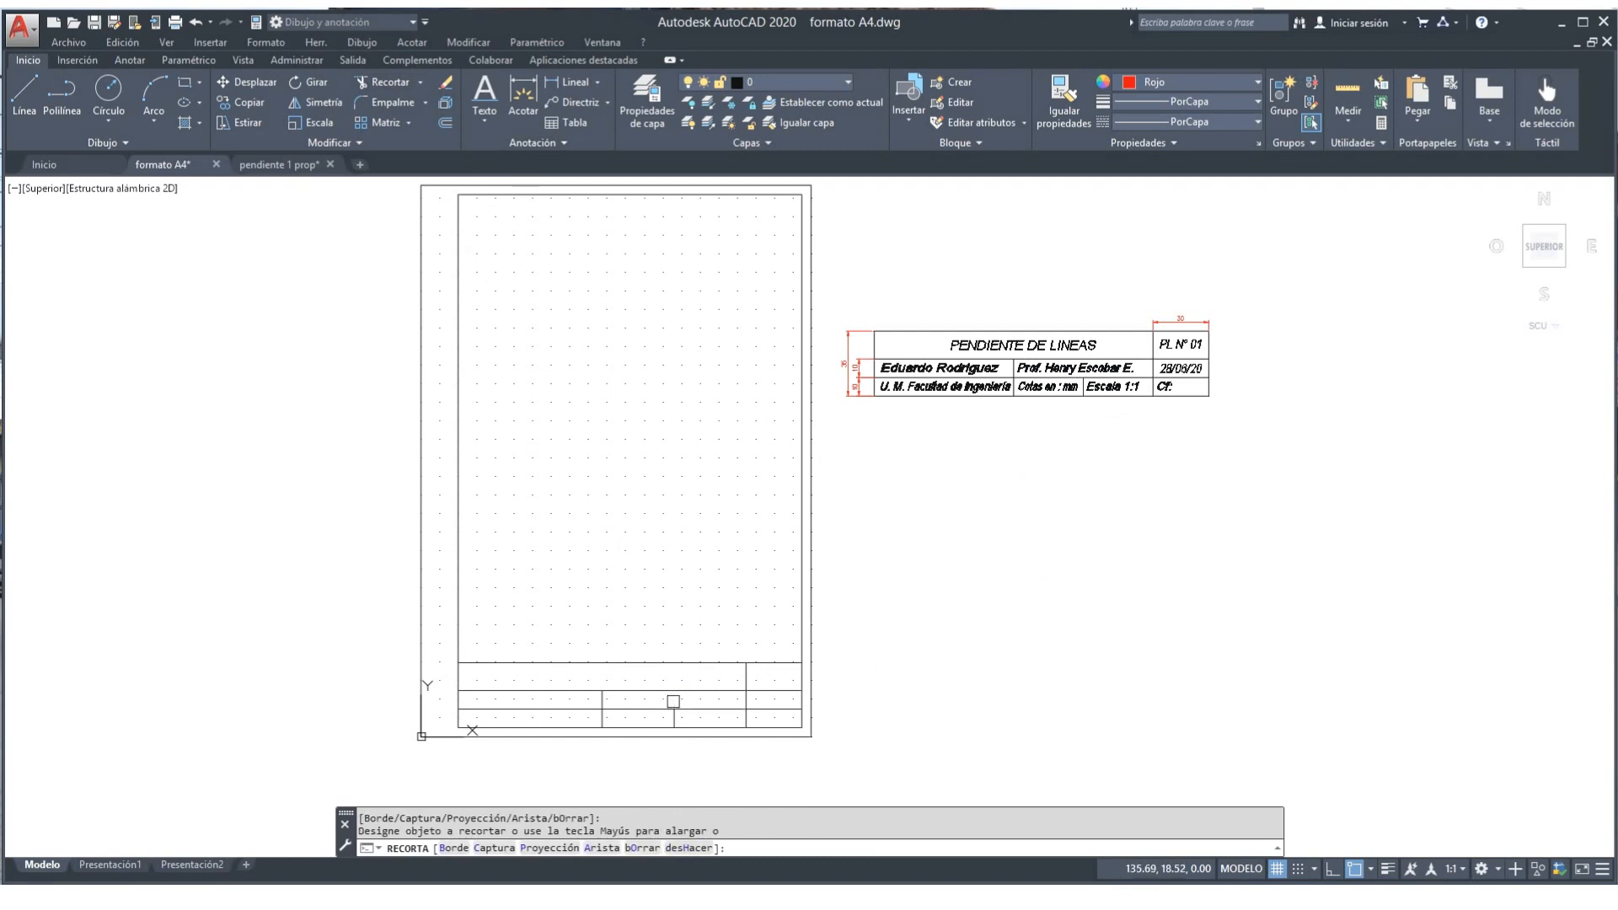
{"action": "right_click", "coordinate": [705, 535]}
{"action": "left_click", "coordinate": [735, 546]}
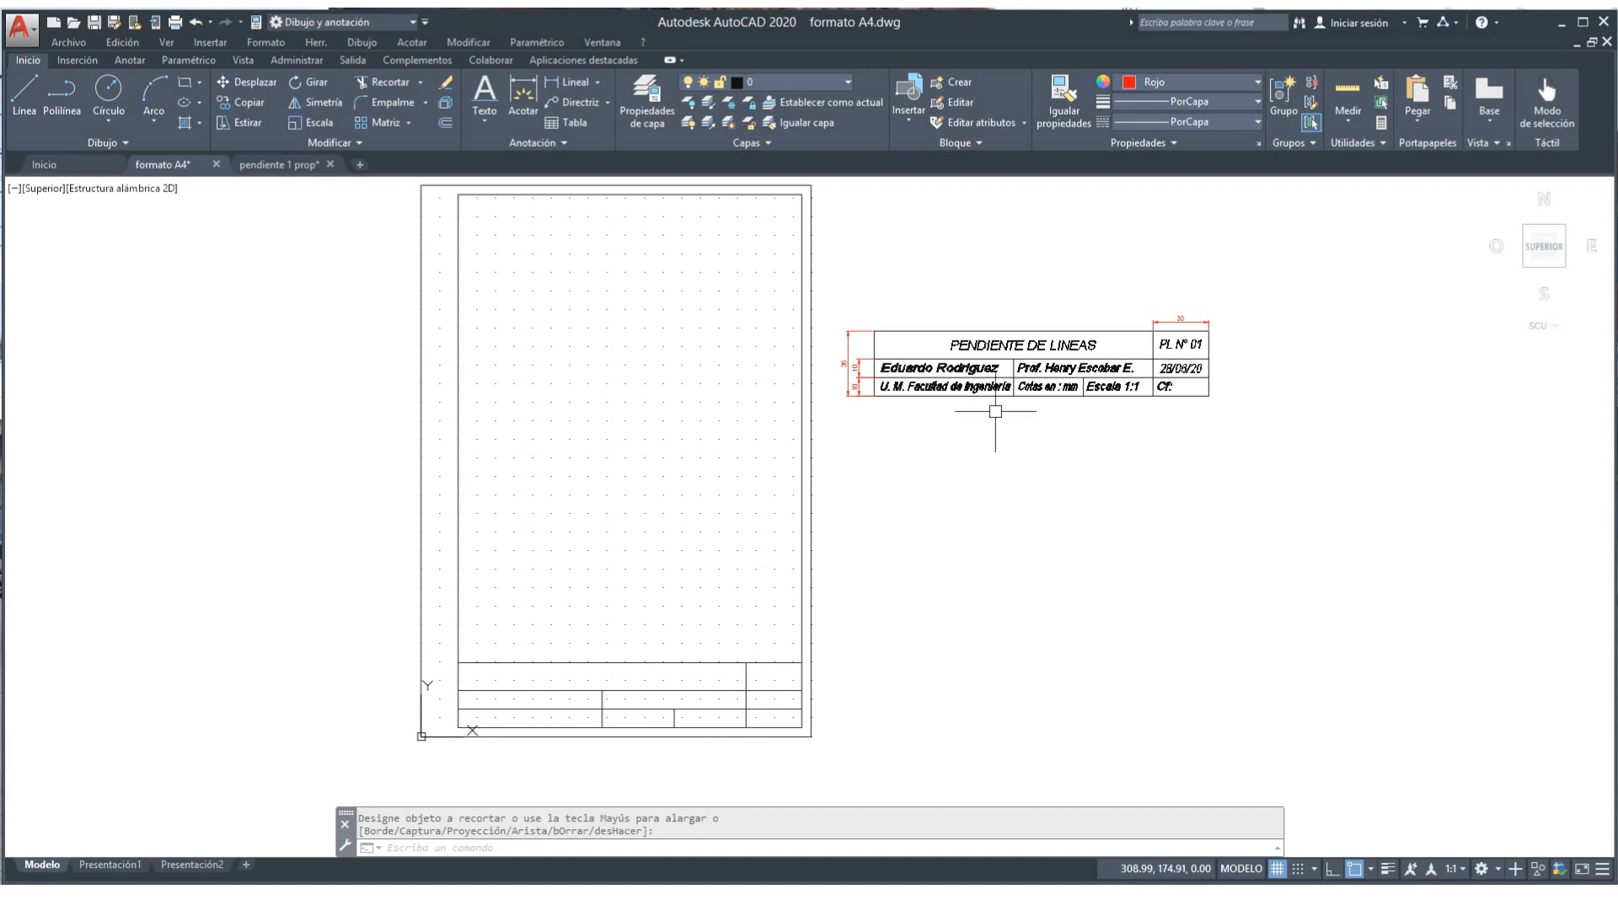
Step: Draw red zigzag guide lines through the title-block rows between edges, divider intersections and midpoints
{"action": "left_click", "coordinate": [24, 103]}
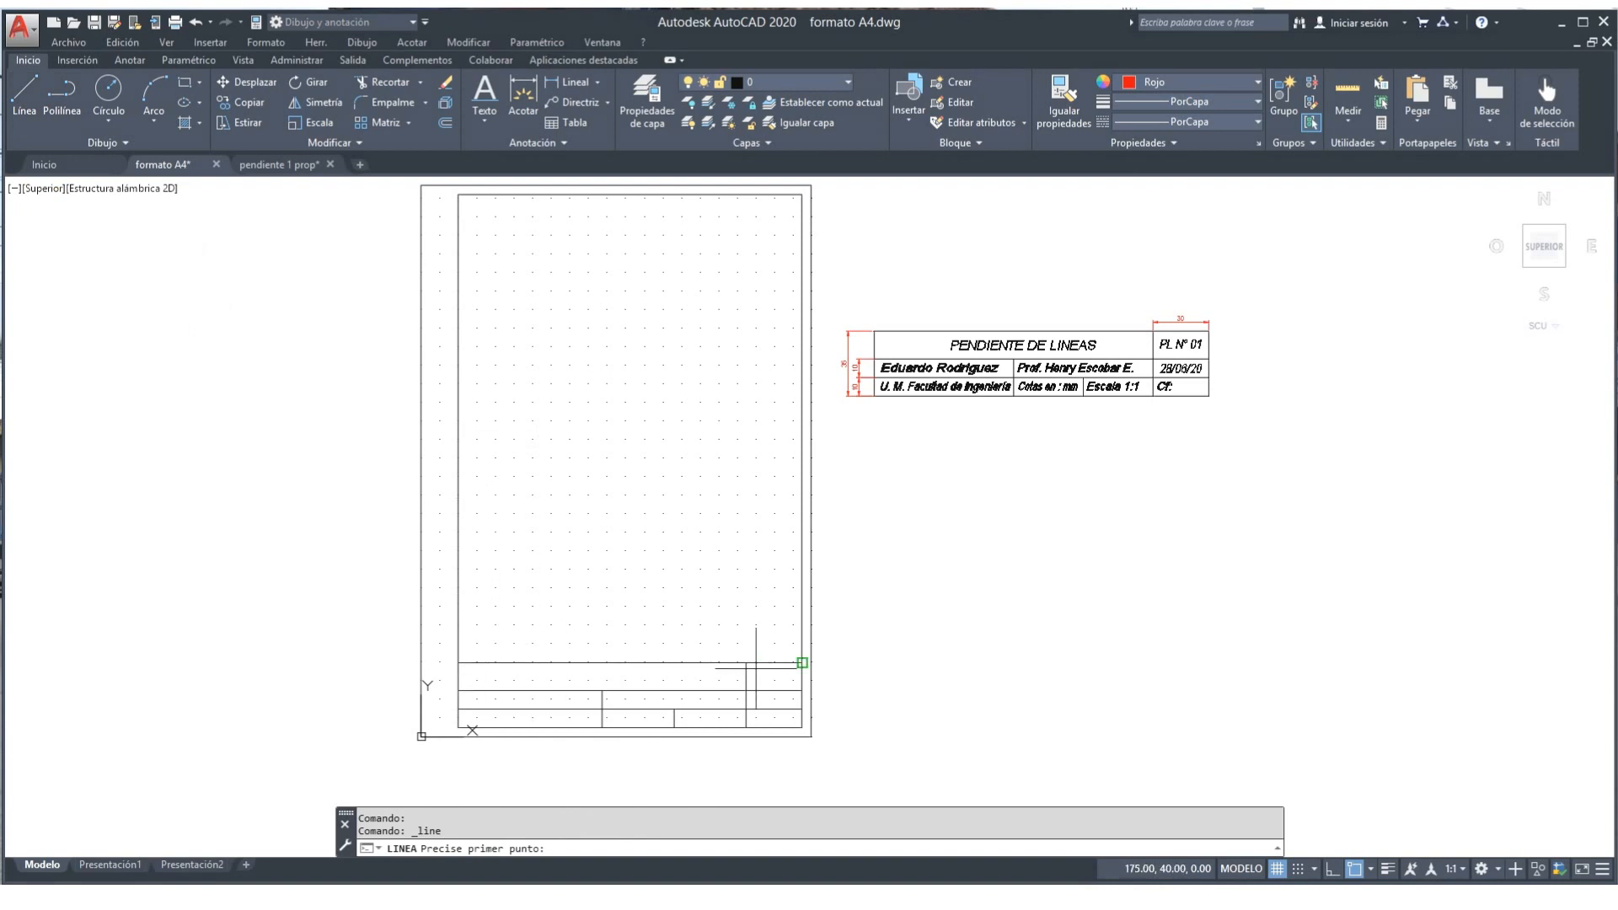
{"action": "left_click", "coordinate": [801, 690]}
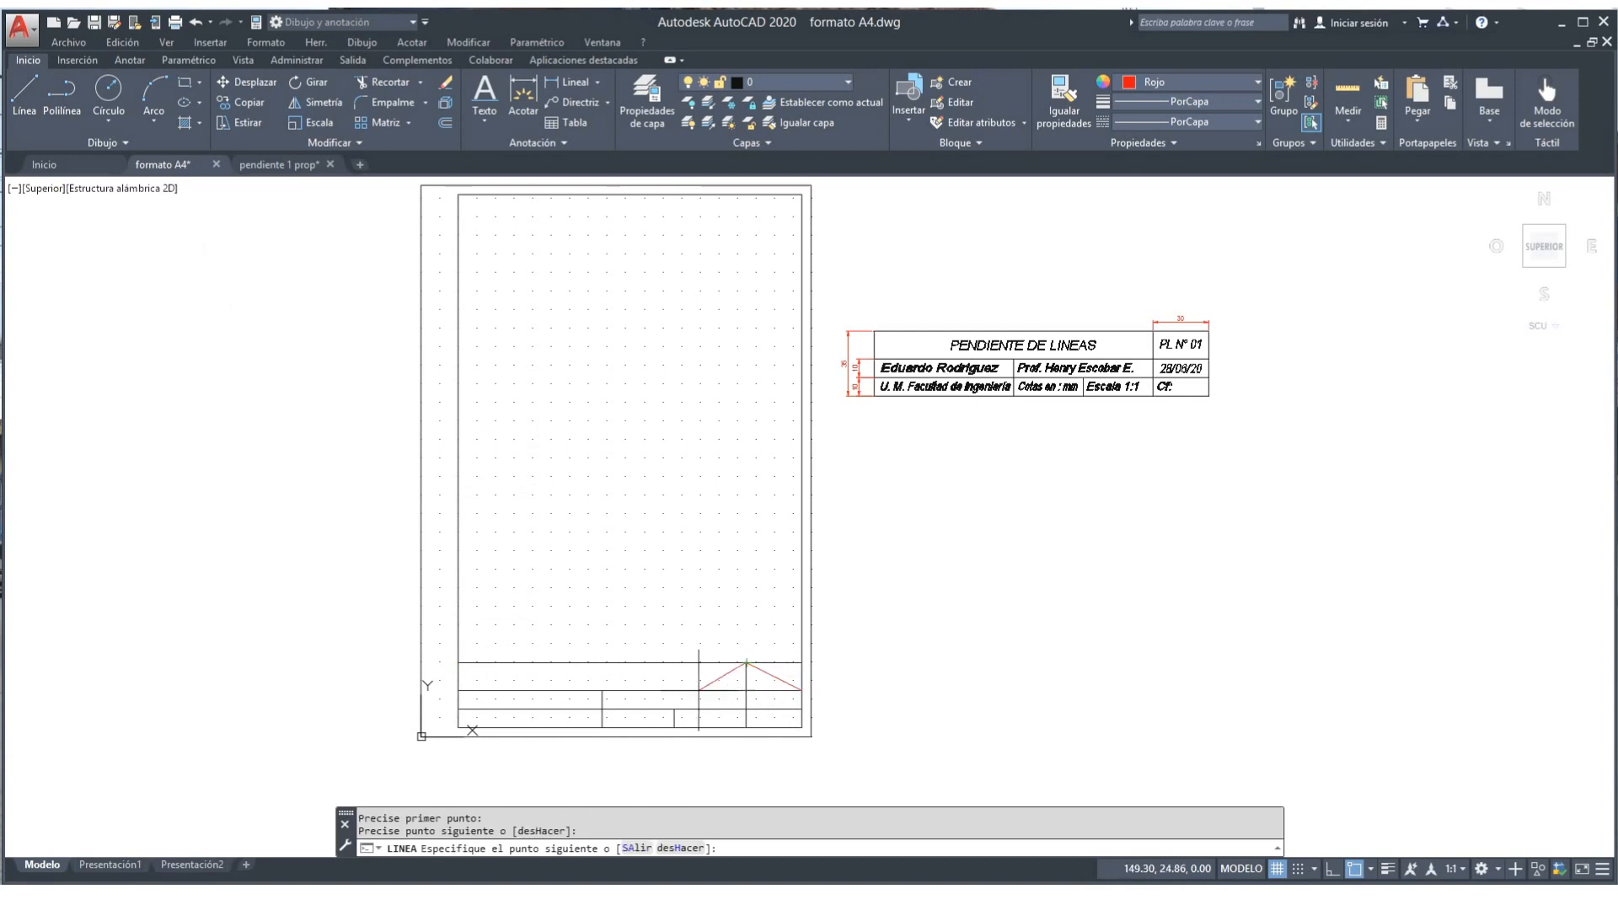
{"action": "left_click", "coordinate": [457, 690]}
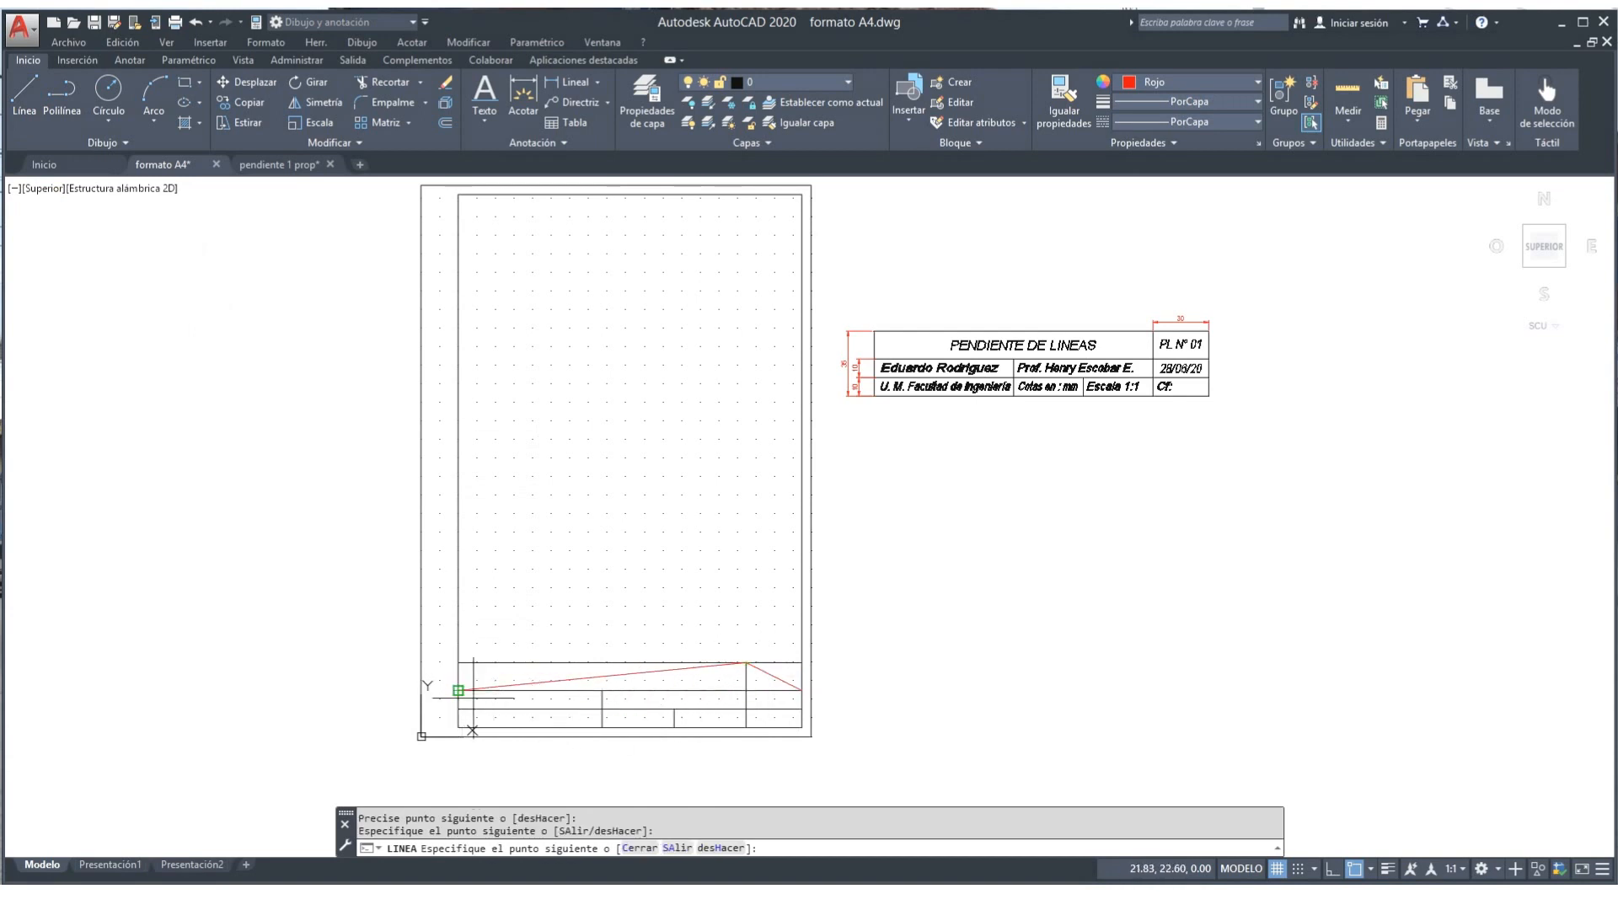
{"action": "left_click", "coordinate": [603, 709]}
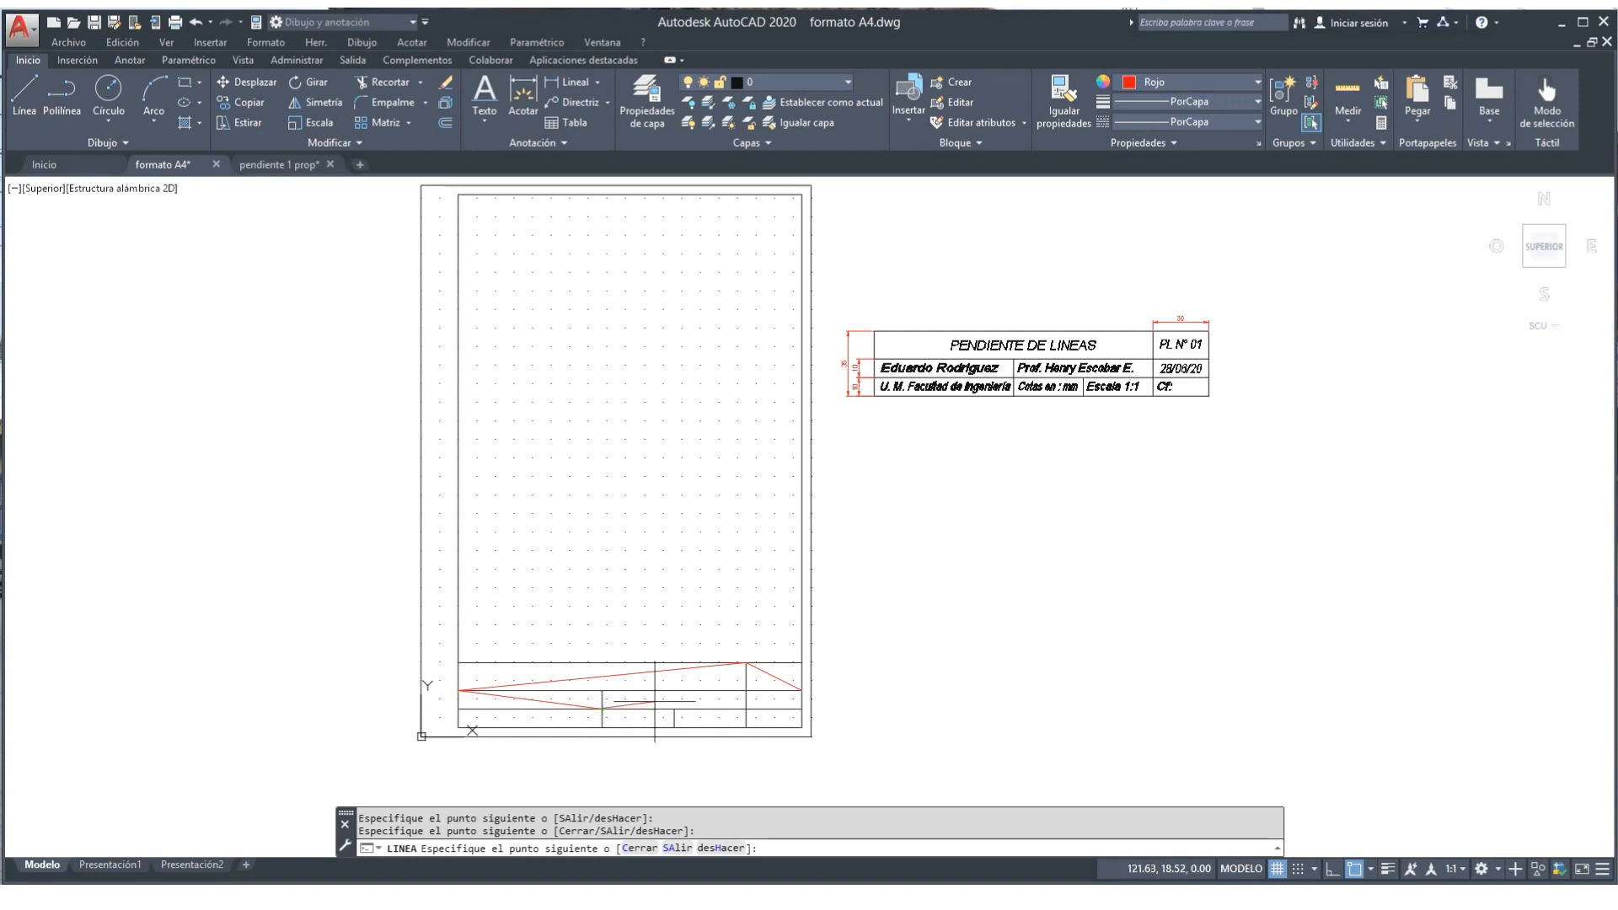
{"action": "left_click", "coordinate": [746, 690]}
{"action": "left_click", "coordinate": [801, 708]}
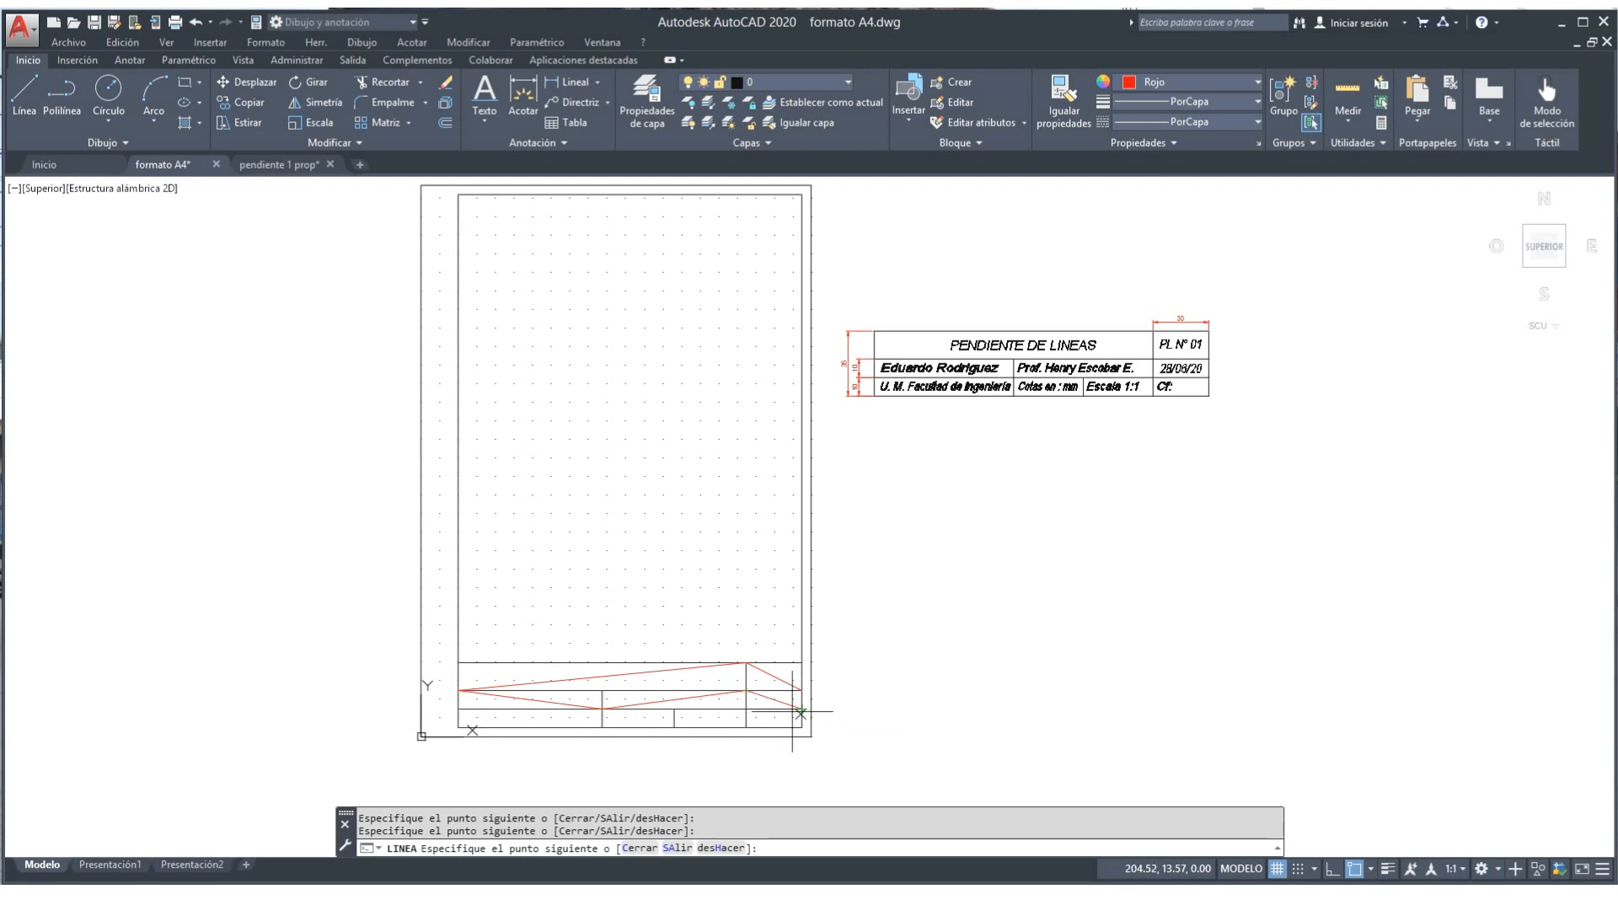
{"action": "left_click", "coordinate": [747, 727]}
{"action": "left_click", "coordinate": [673, 708]}
{"action": "left_click", "coordinate": [602, 727]}
{"action": "left_click", "coordinate": [459, 709]}
{"action": "key", "text": "Escape"}
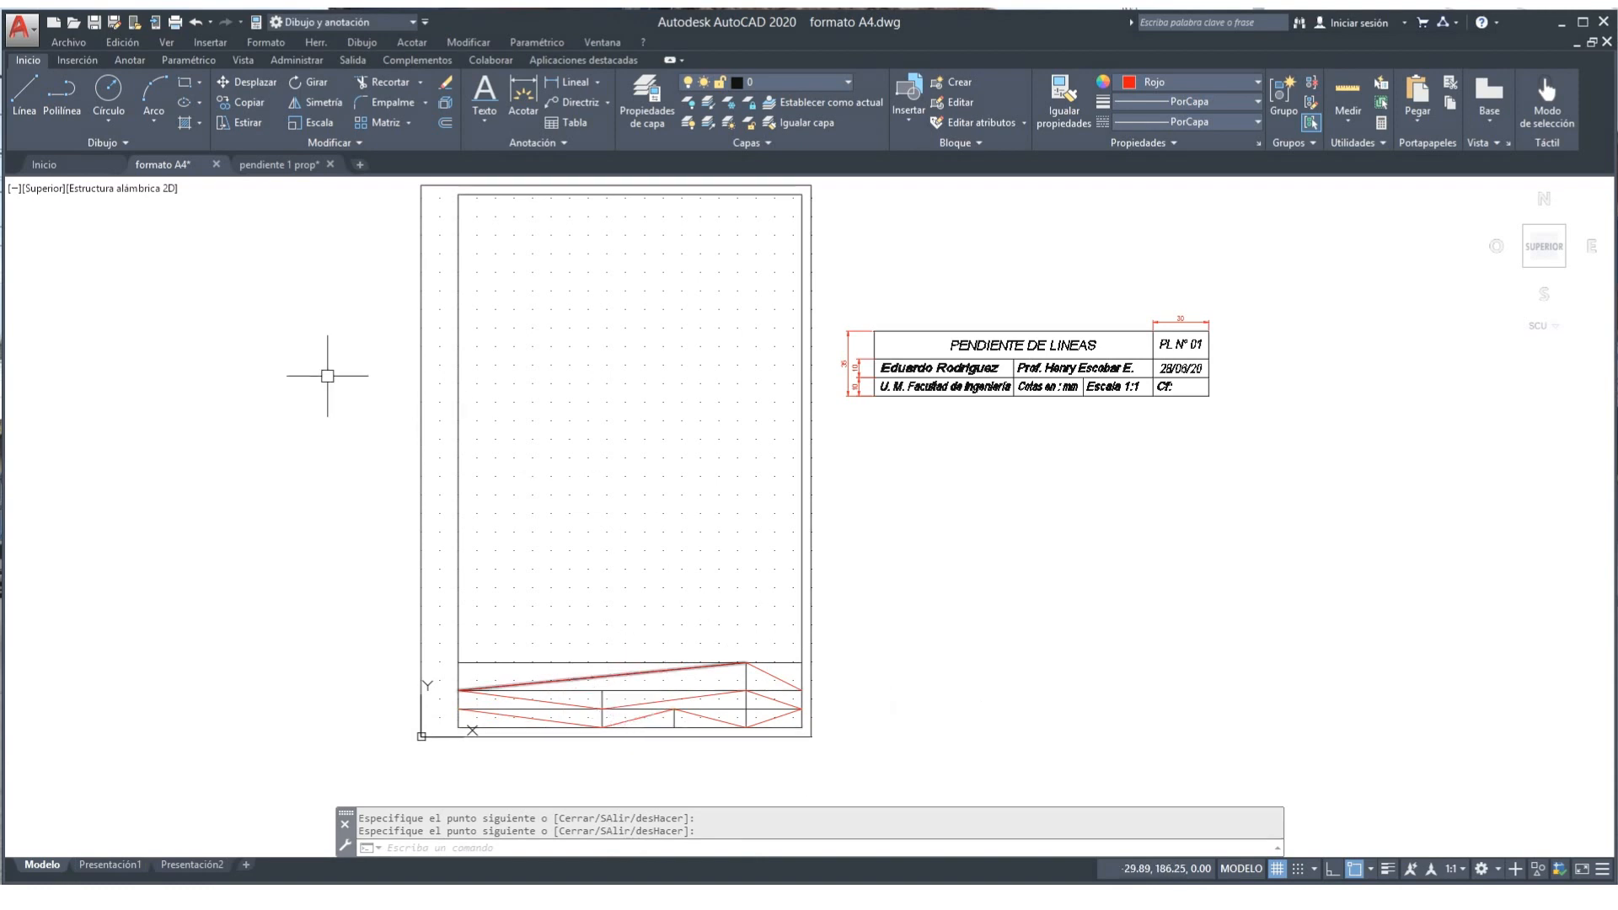
{"action": "left_click", "coordinate": [30, 86]}
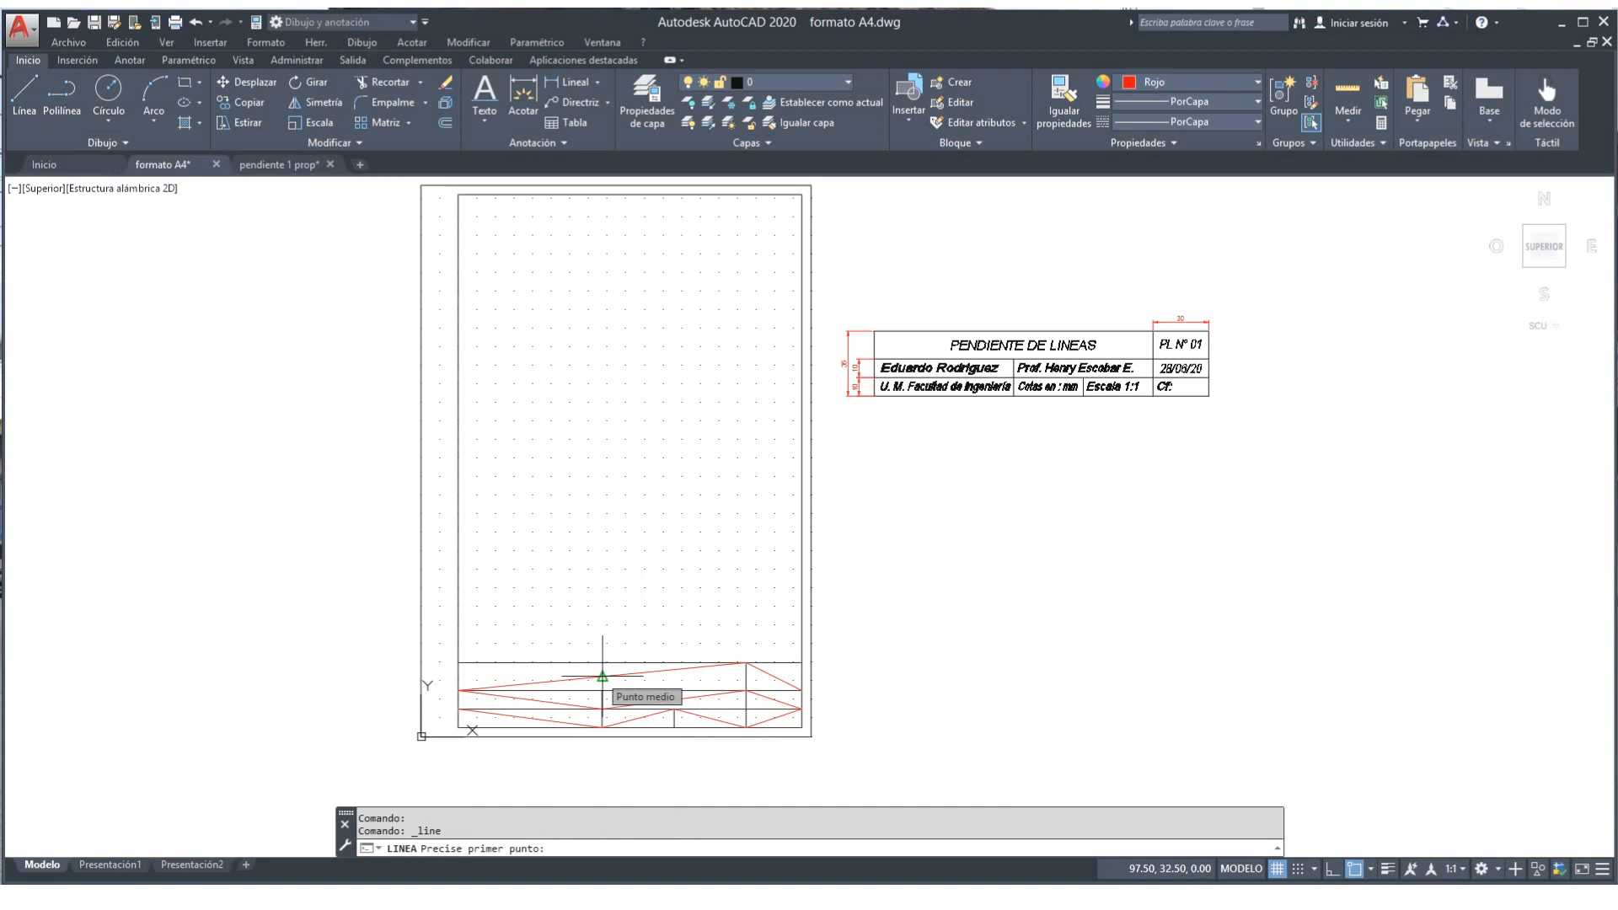
{"action": "key", "text": "Escape"}
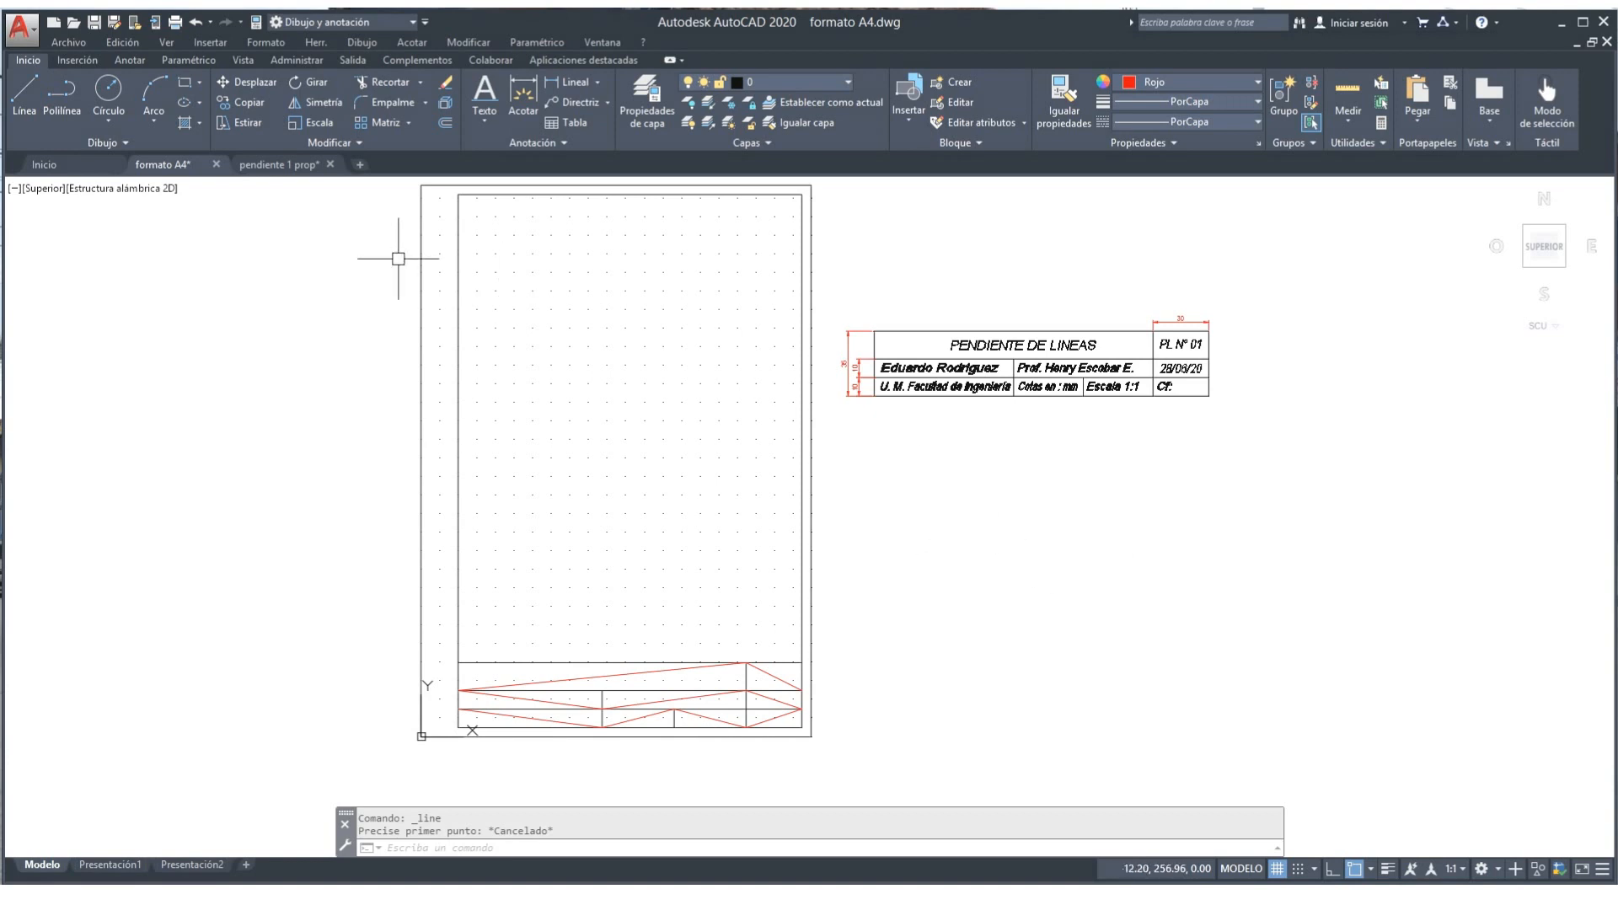
Step: Set the Standard text style's font to simplex.shx via Format > Text Style
{"action": "left_click", "coordinate": [255, 45]}
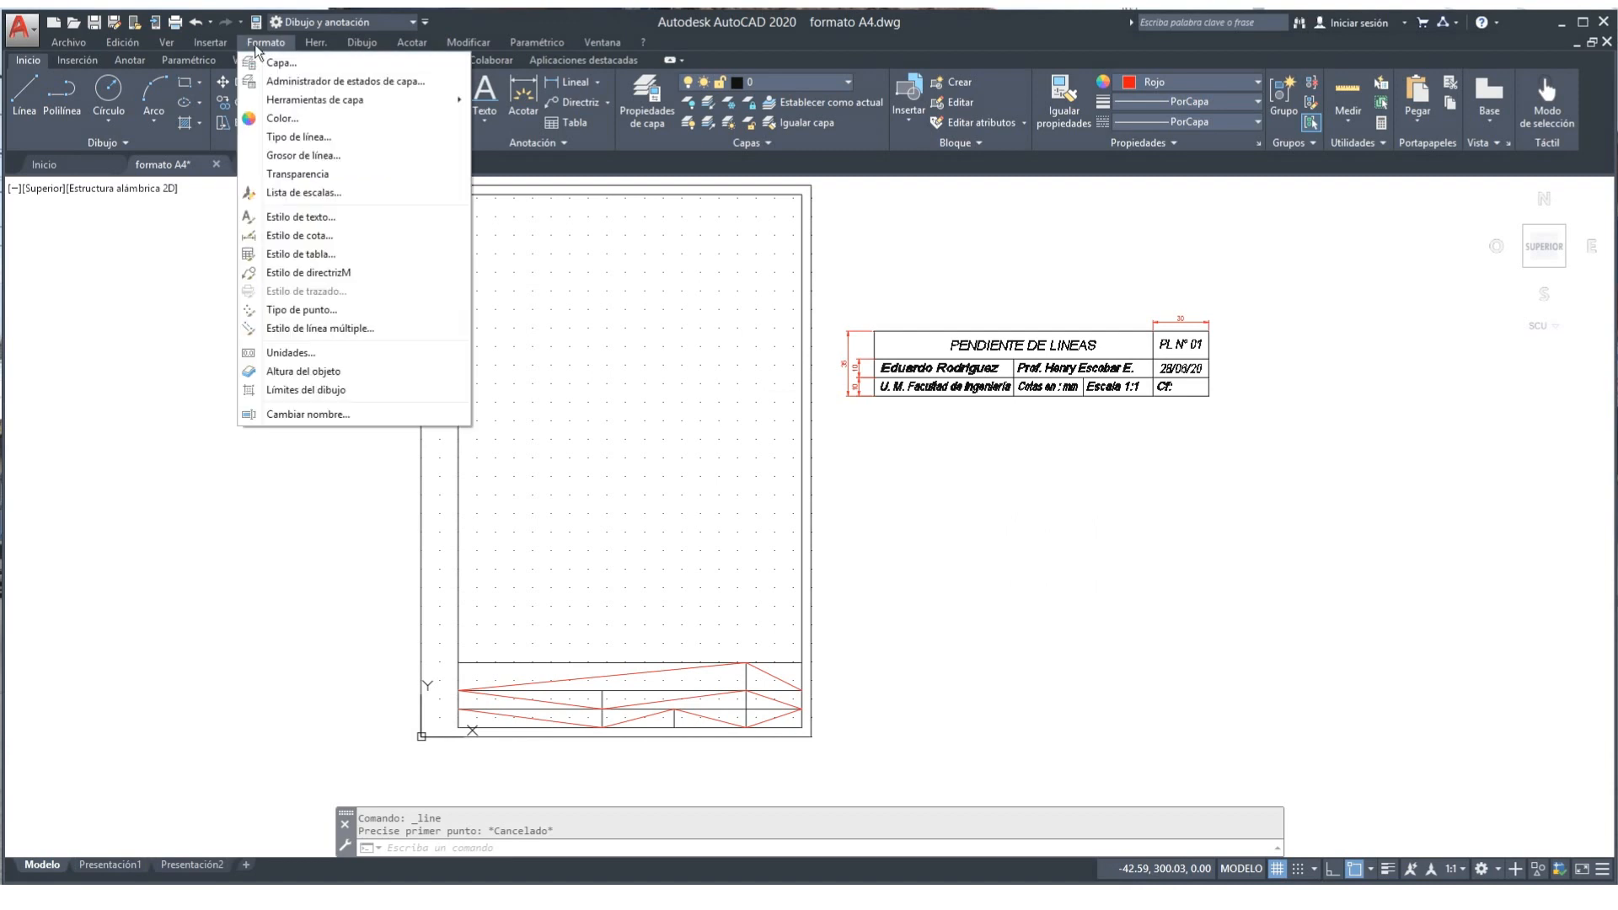
{"action": "left_click", "coordinate": [300, 217]}
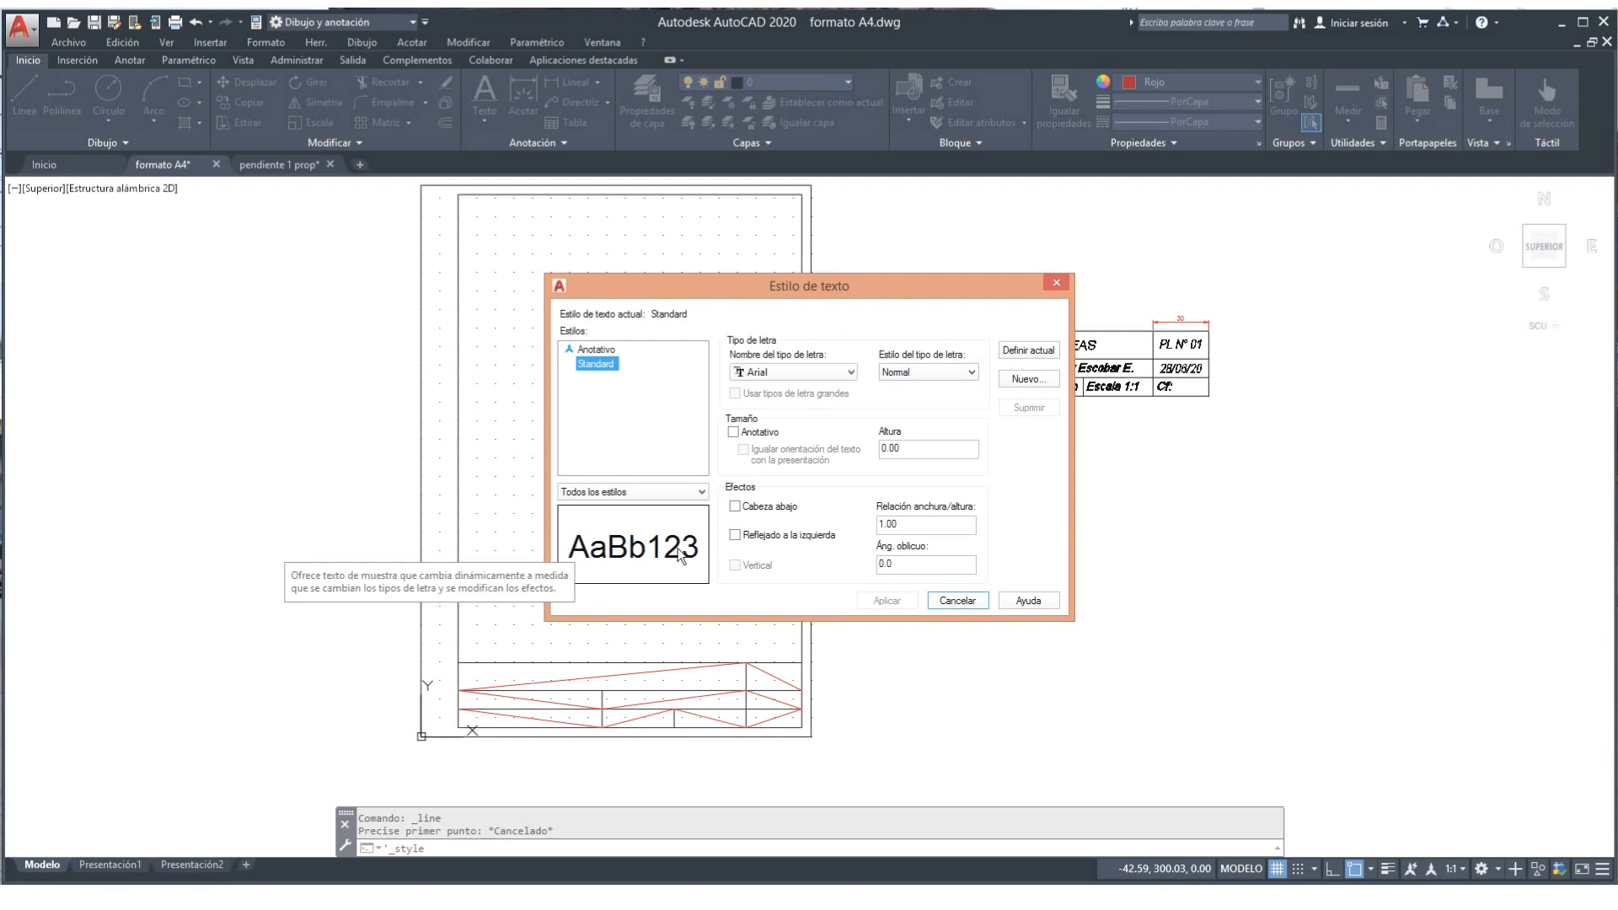
{"action": "left_click", "coordinate": [851, 373]}
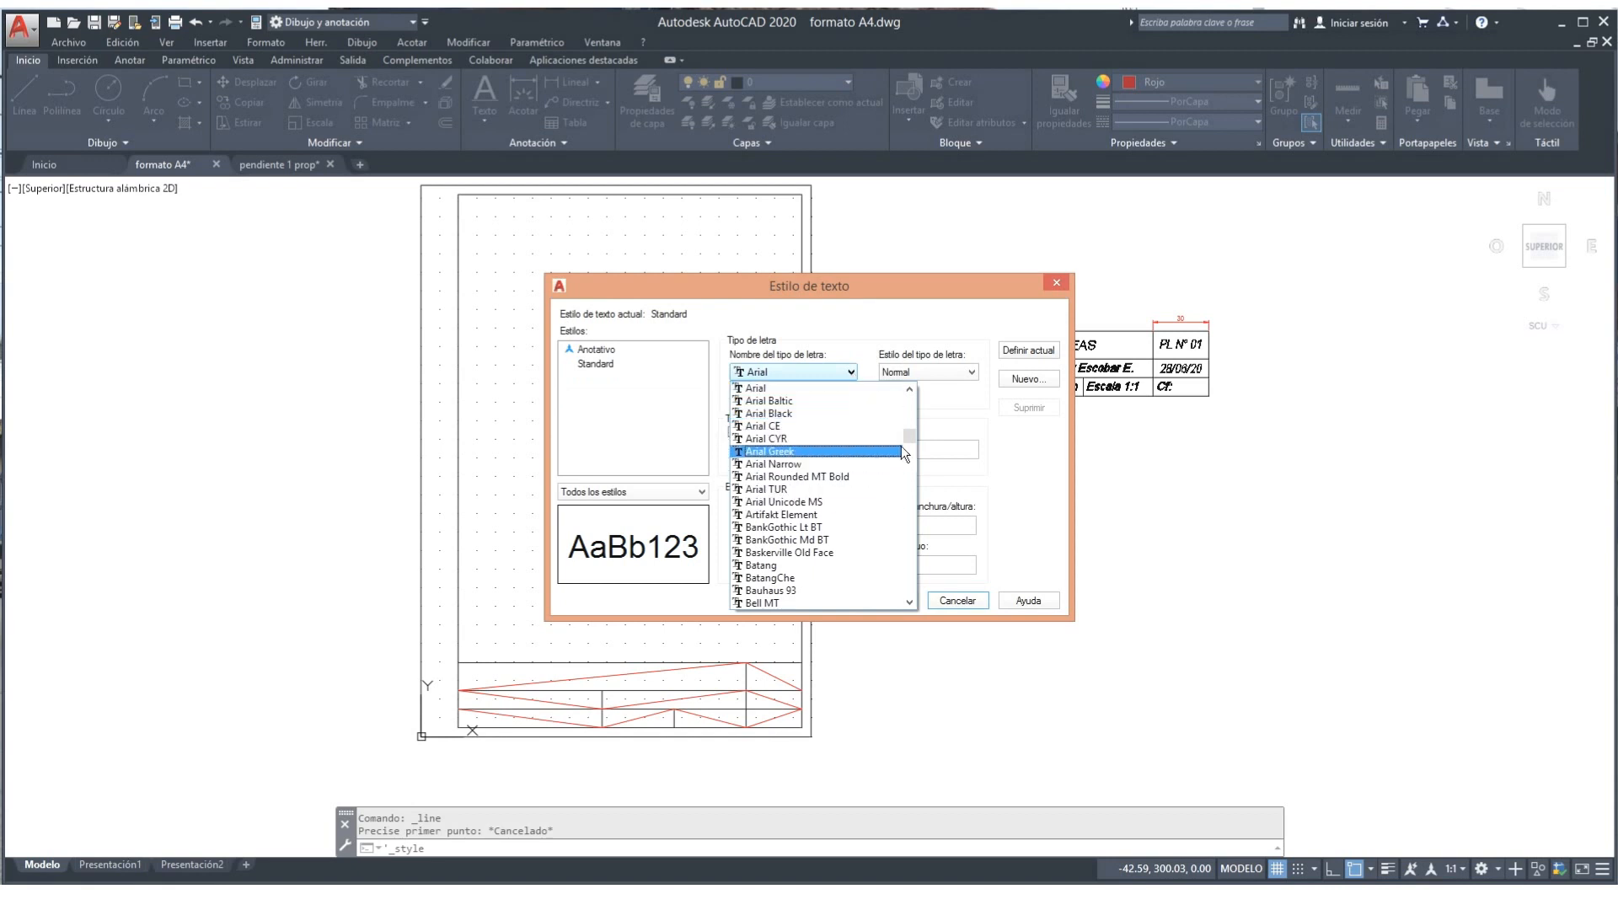
{"action": "left_click_drag", "start_coordinate": [910, 437], "coordinate": [903, 557]}
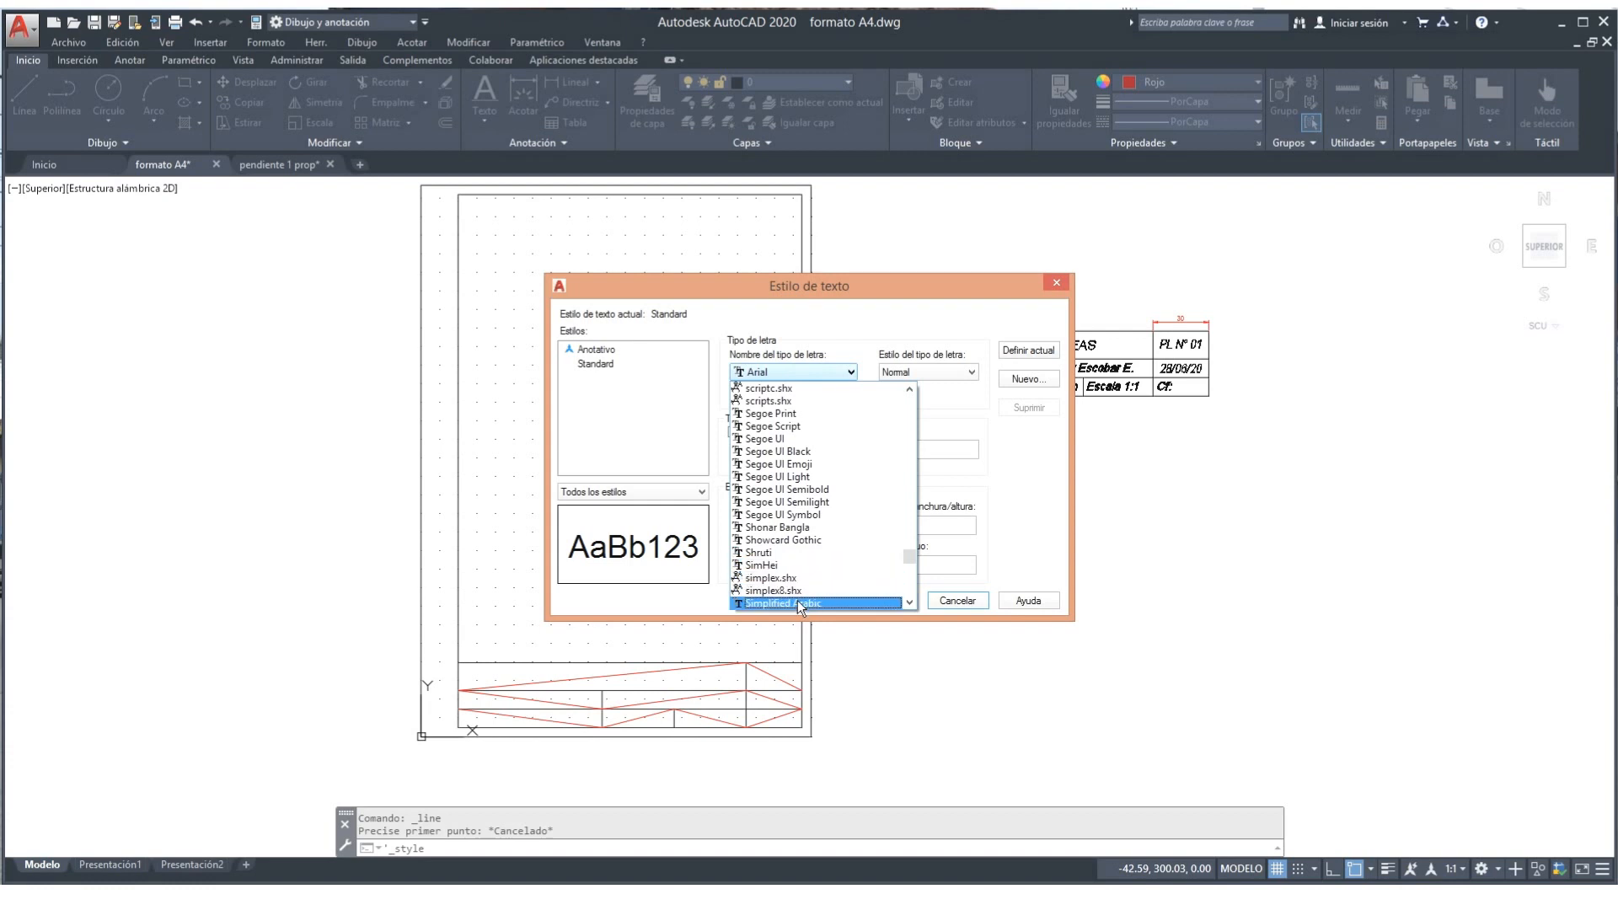
{"action": "left_click", "coordinate": [760, 577]}
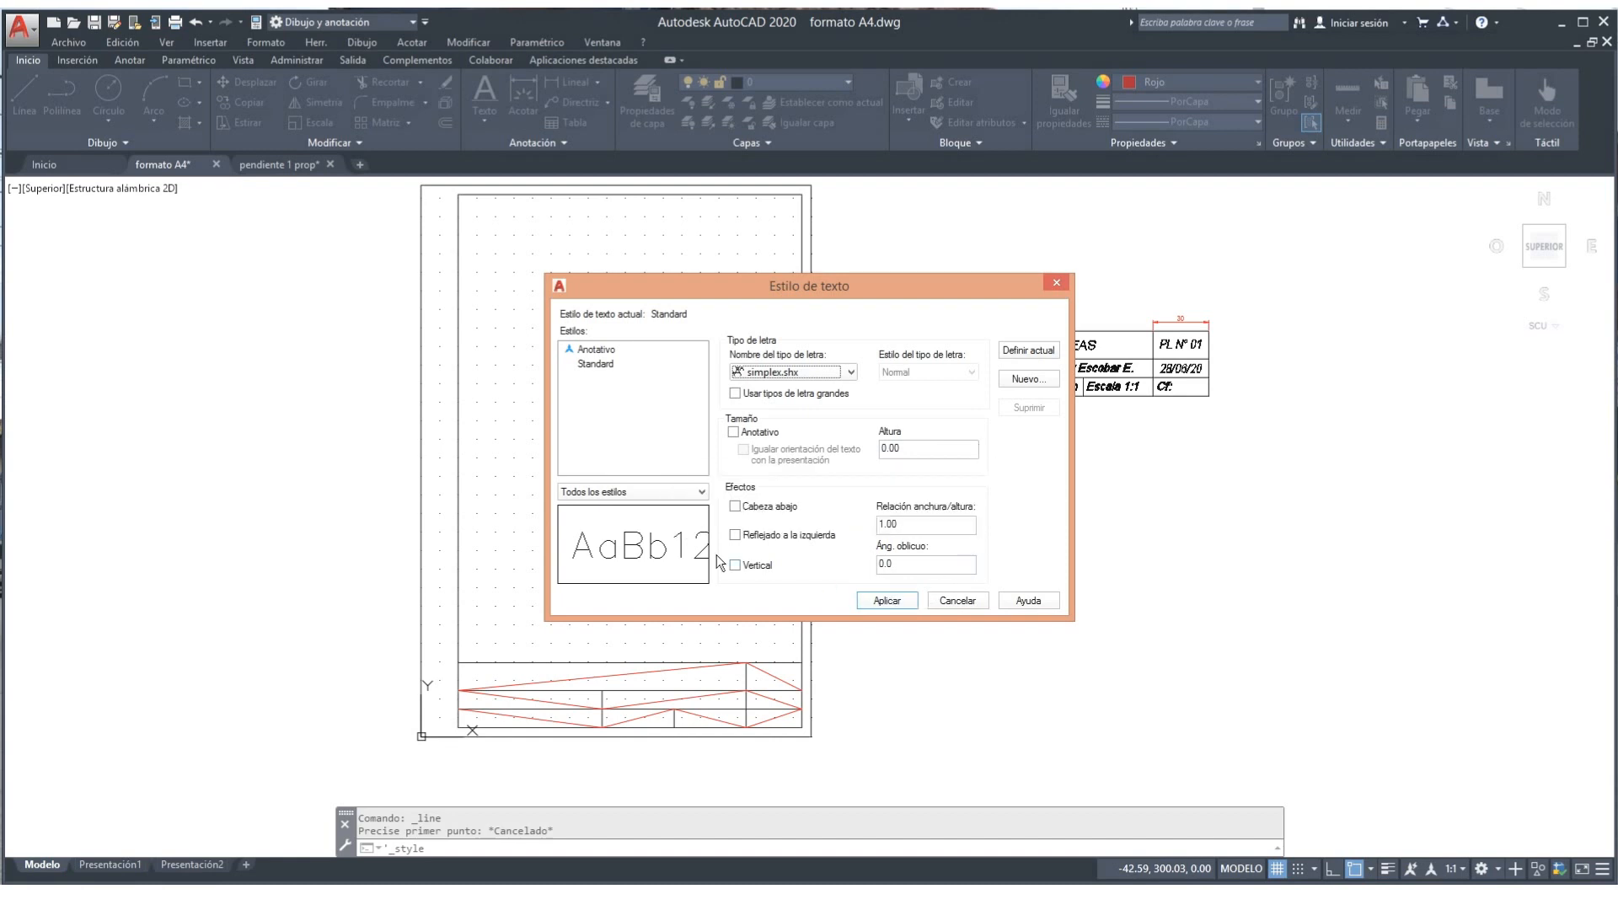
Step: Set the Standard style's oblique angle to 10, apply and save it, and close the dialog
{"action": "left_click_drag", "start_coordinate": [896, 561], "coordinate": [869, 562]}
{"action": "type", "text": "10"}
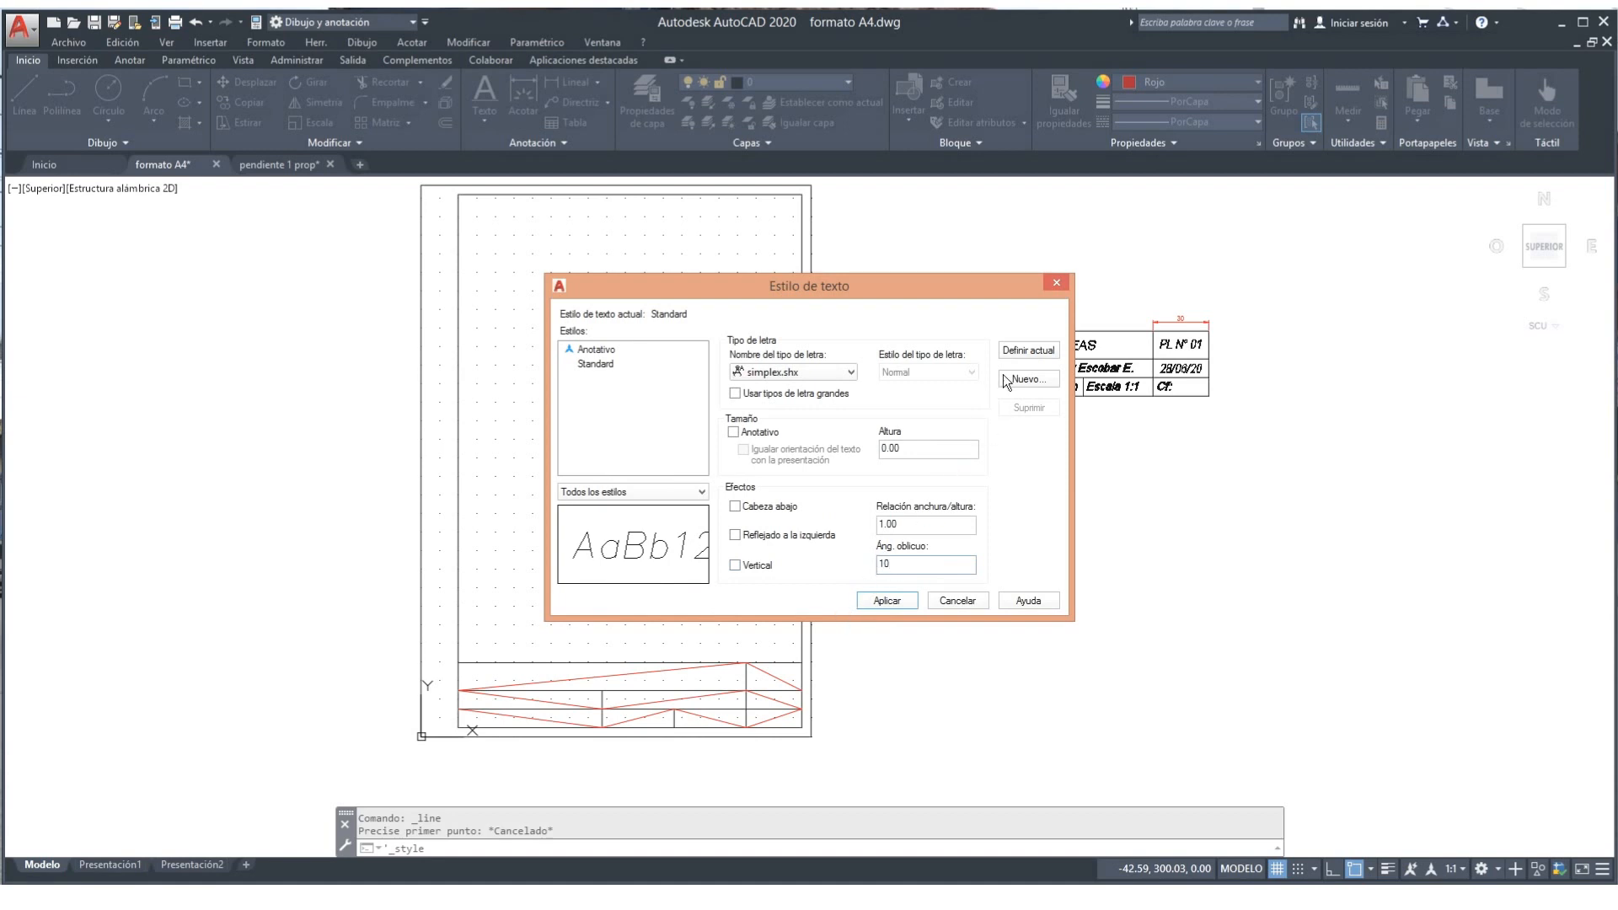
{"action": "left_click", "coordinate": [1018, 352]}
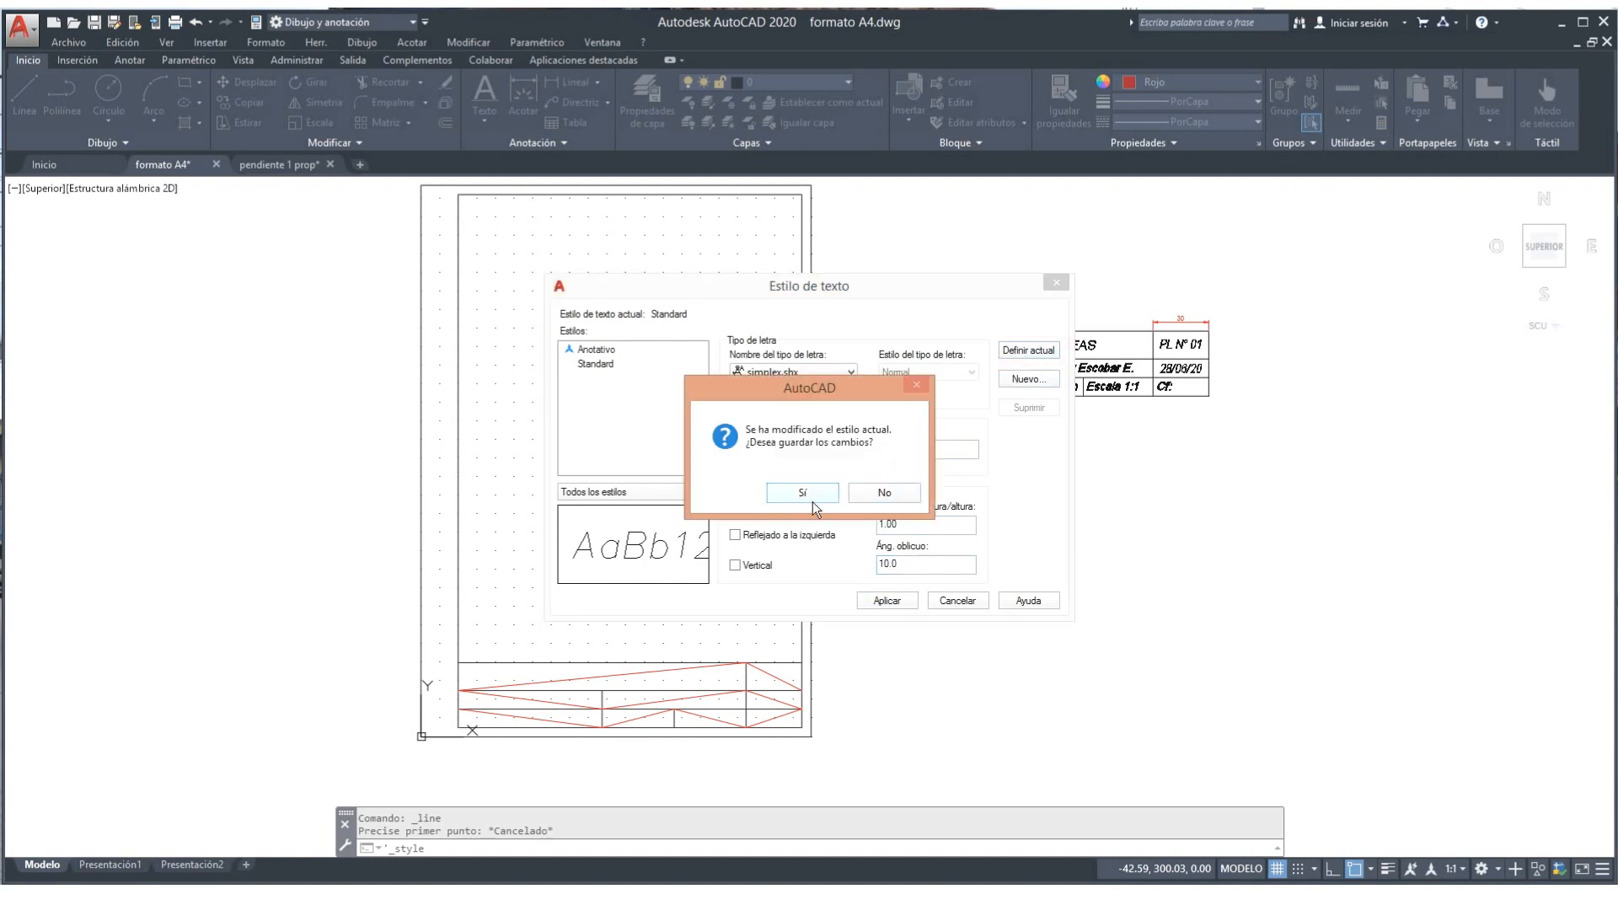
{"action": "left_click", "coordinate": [804, 492]}
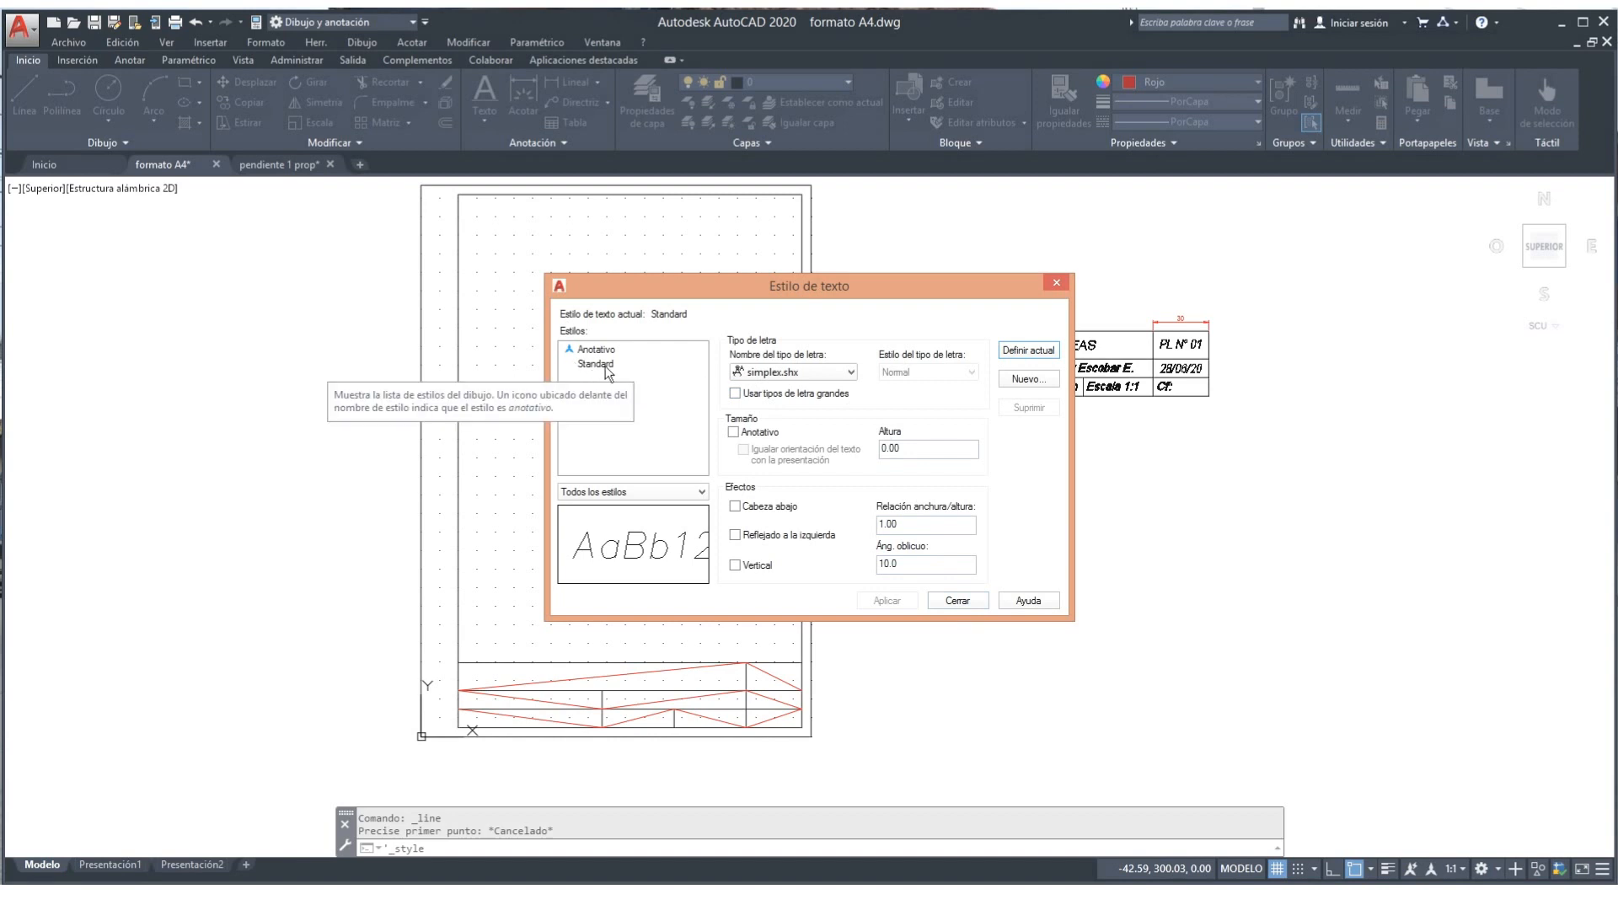
{"action": "left_click", "coordinate": [962, 603]}
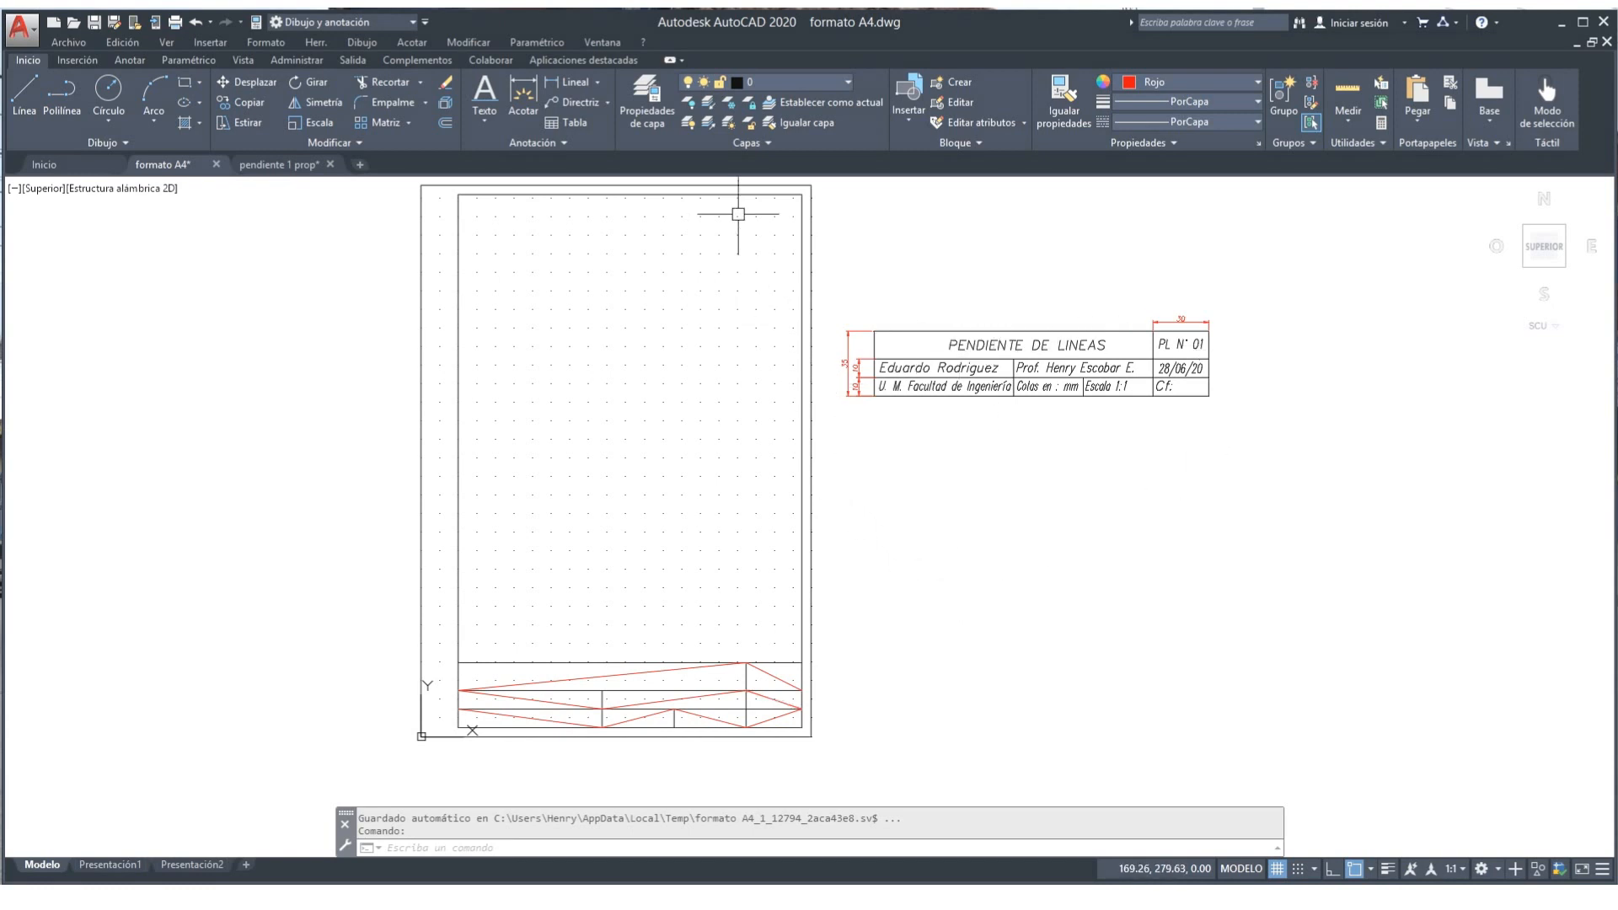
Step: Start single-line text, Middle-justified at the top cell's midpoint, height 5, rotation 0
{"action": "left_click", "coordinate": [486, 124]}
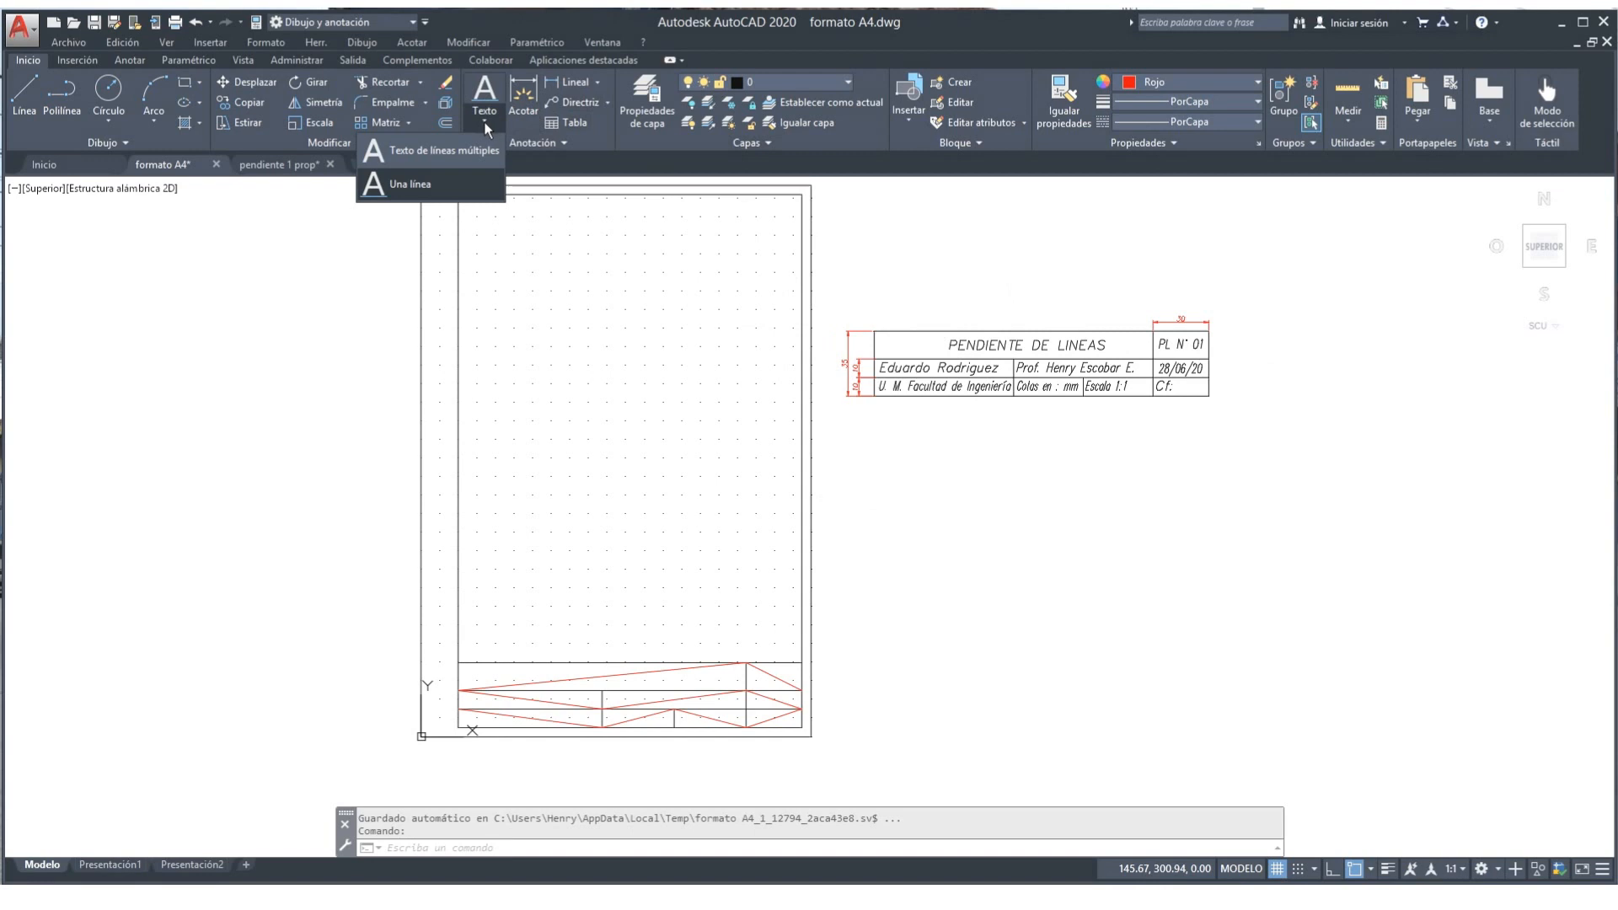
{"action": "left_click", "coordinate": [410, 185]}
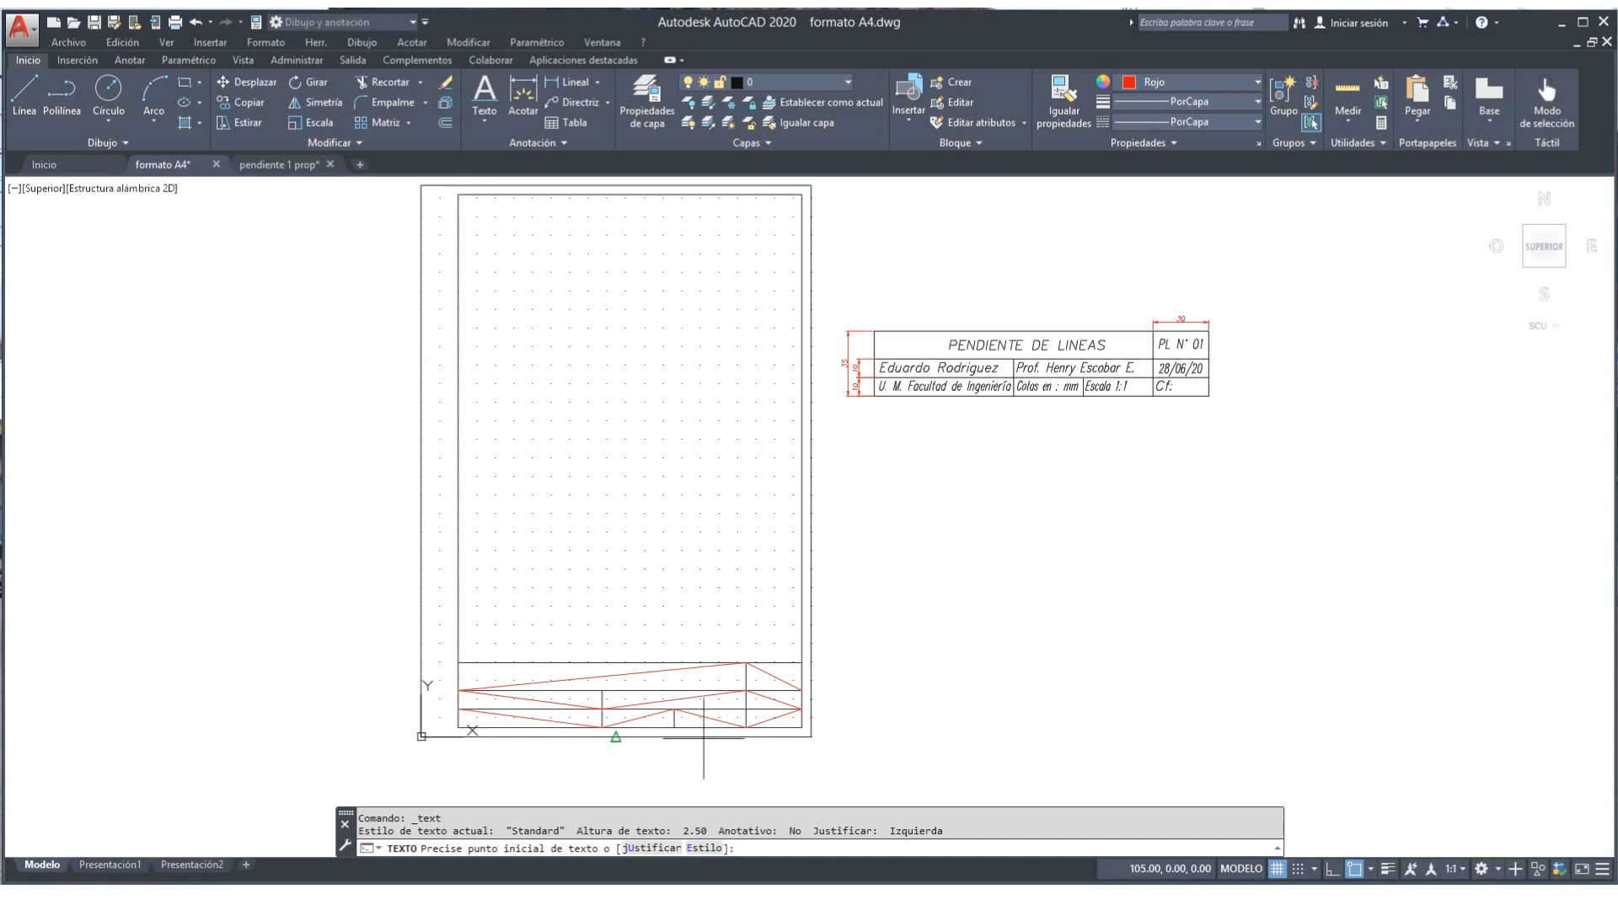
{"action": "left_click", "coordinate": [640, 849]}
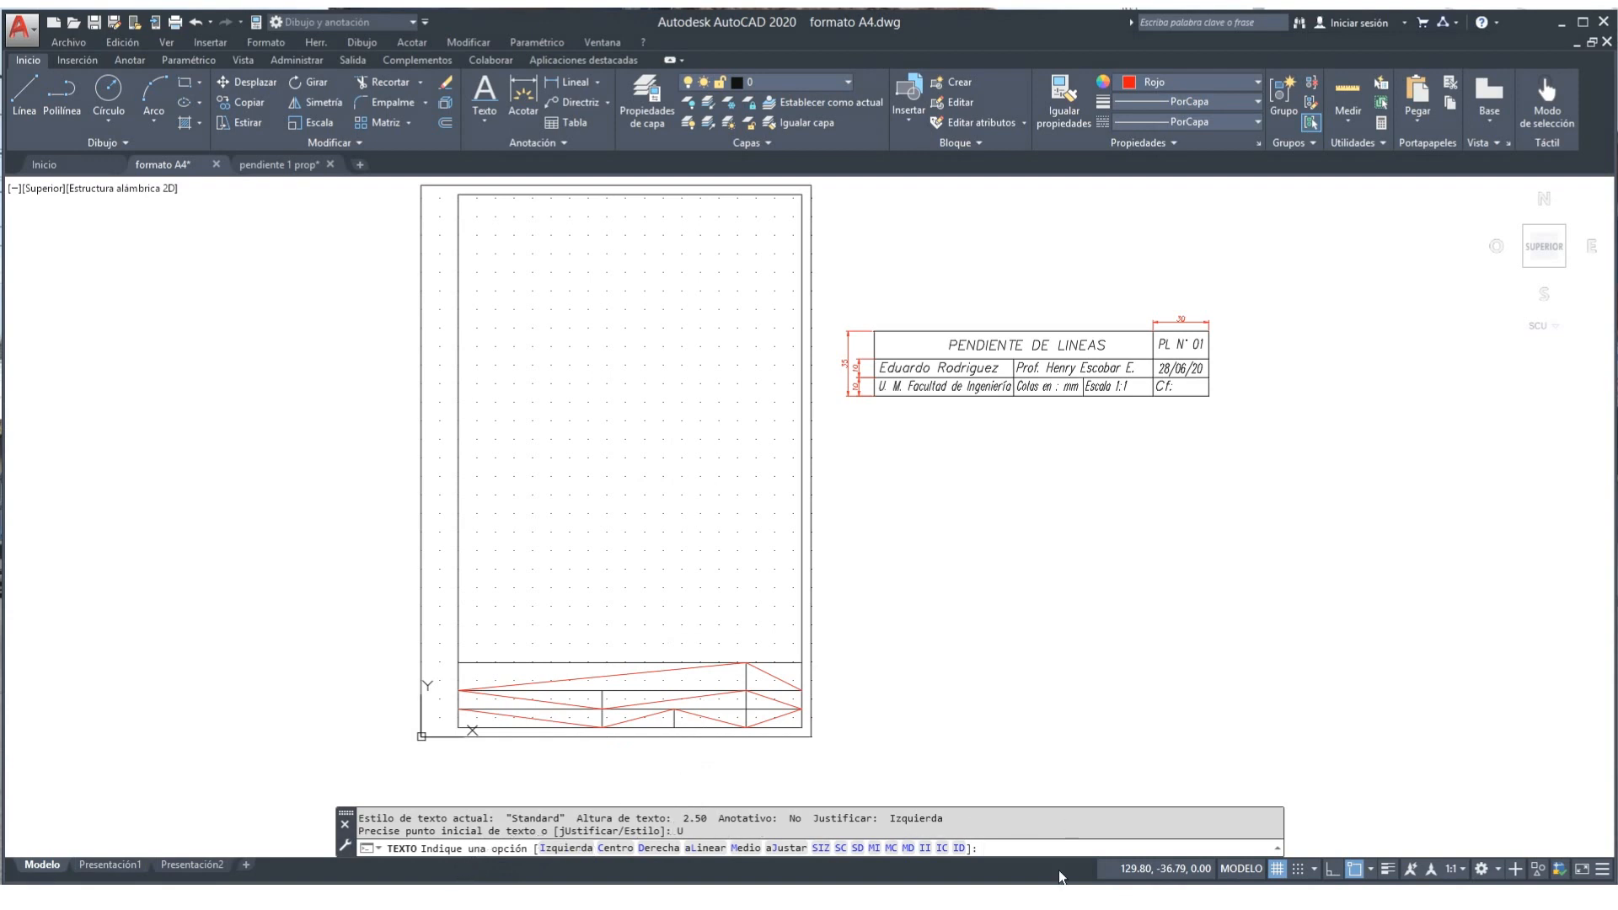
{"action": "left_click", "coordinate": [746, 848]}
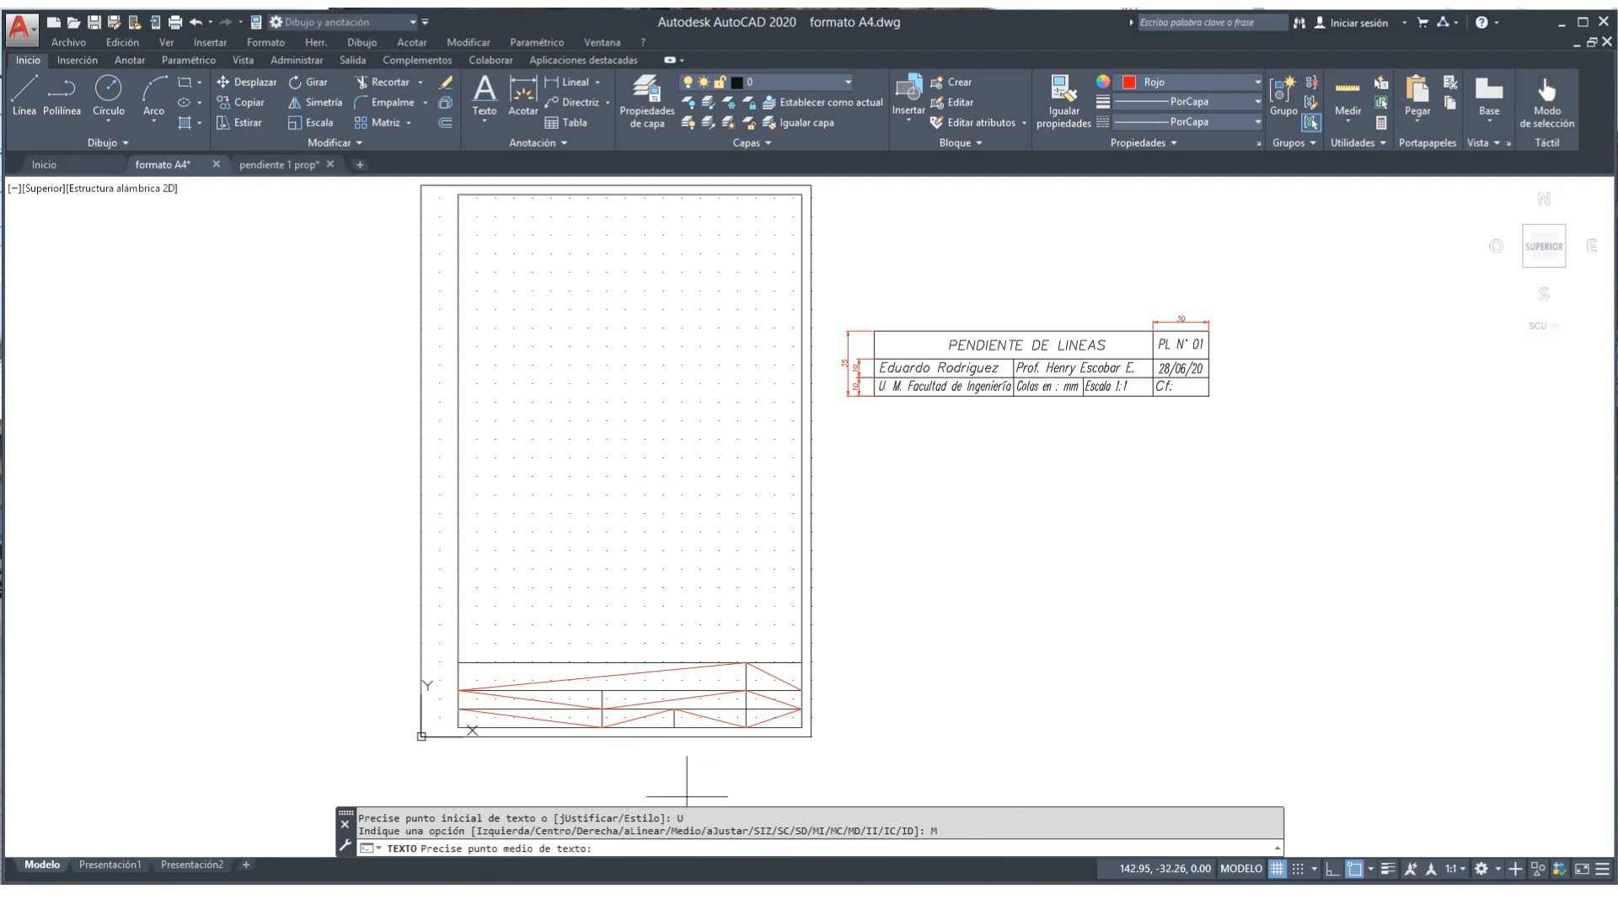
{"action": "scroll", "coordinate": [687, 794], "scroll_direction": "up", "scroll_amount": 2}
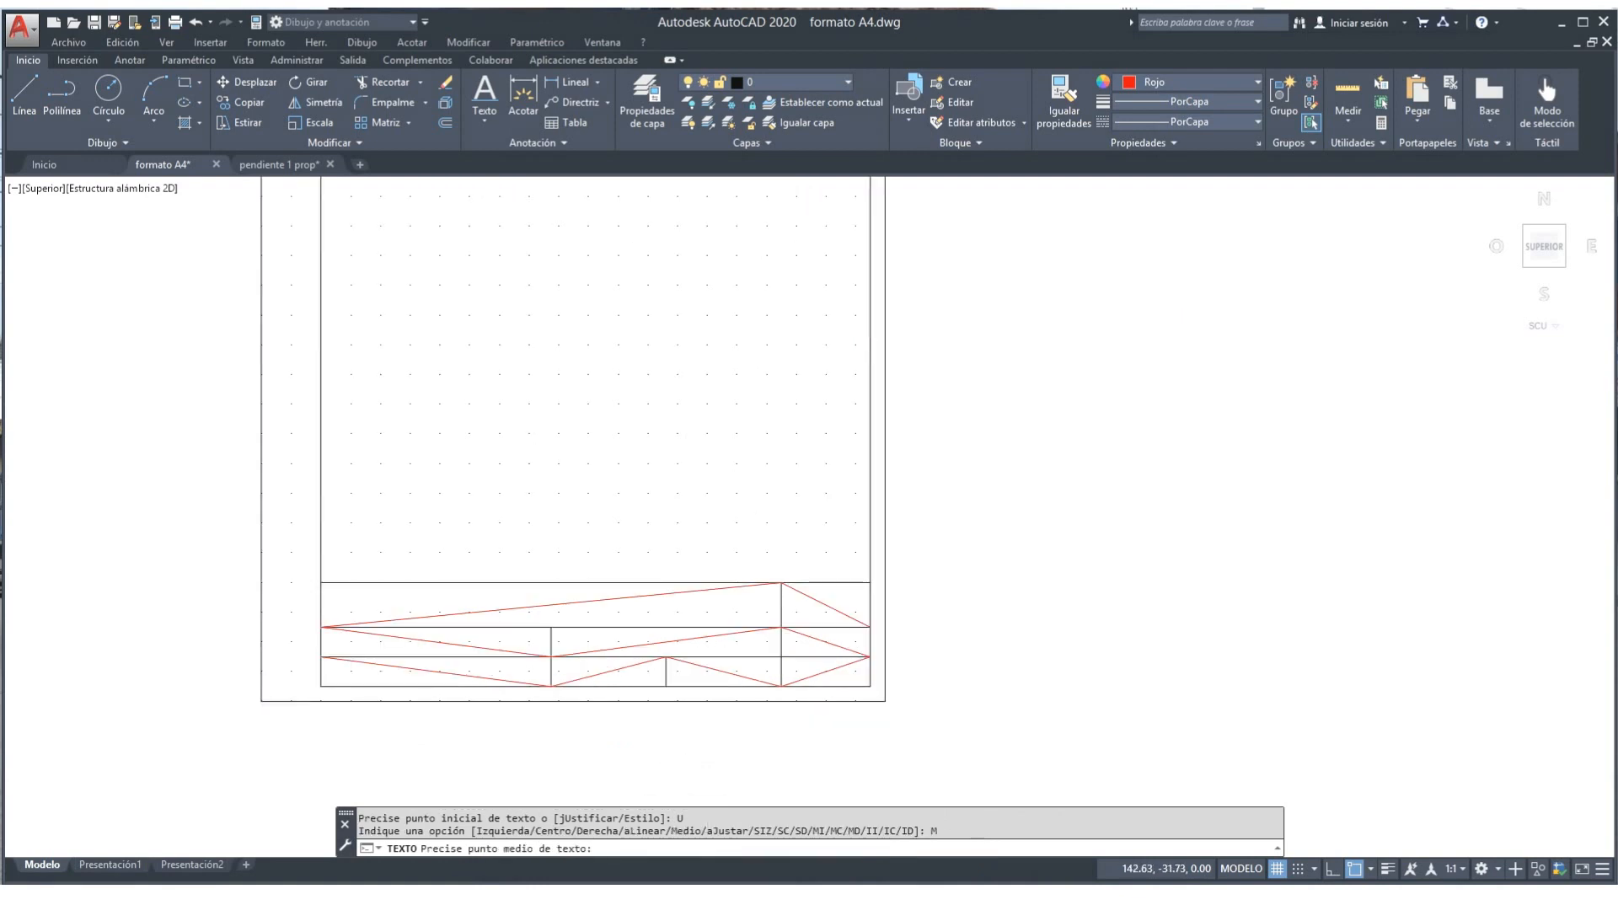
{"action": "scroll", "coordinate": [686, 794], "scroll_direction": "down", "scroll_amount": 2}
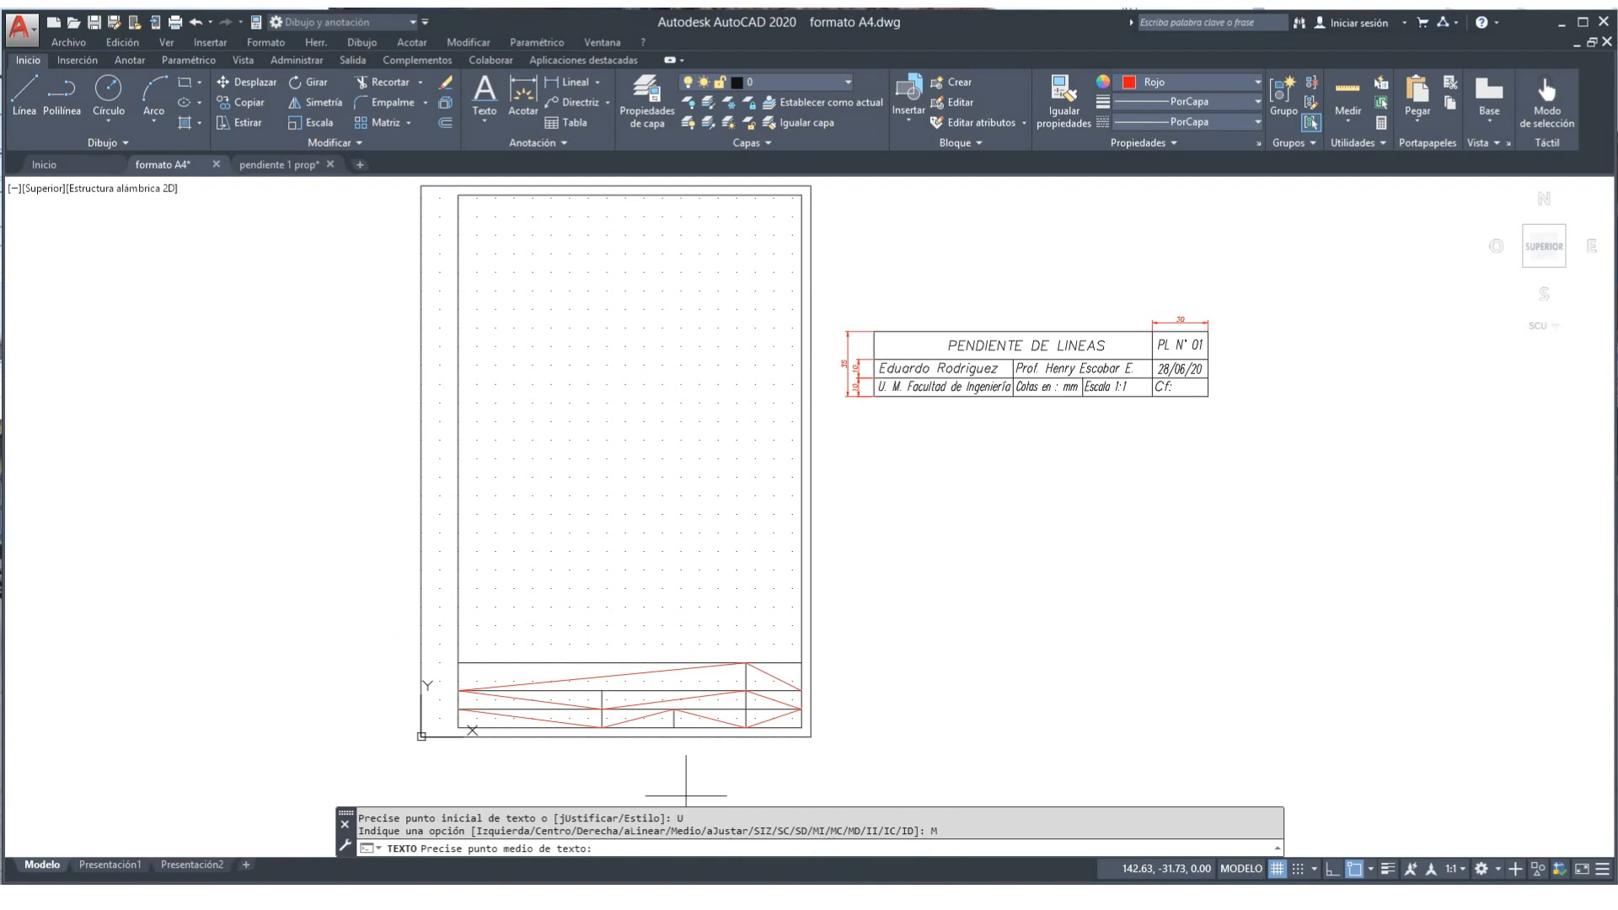
{"action": "left_click", "coordinate": [603, 675]}
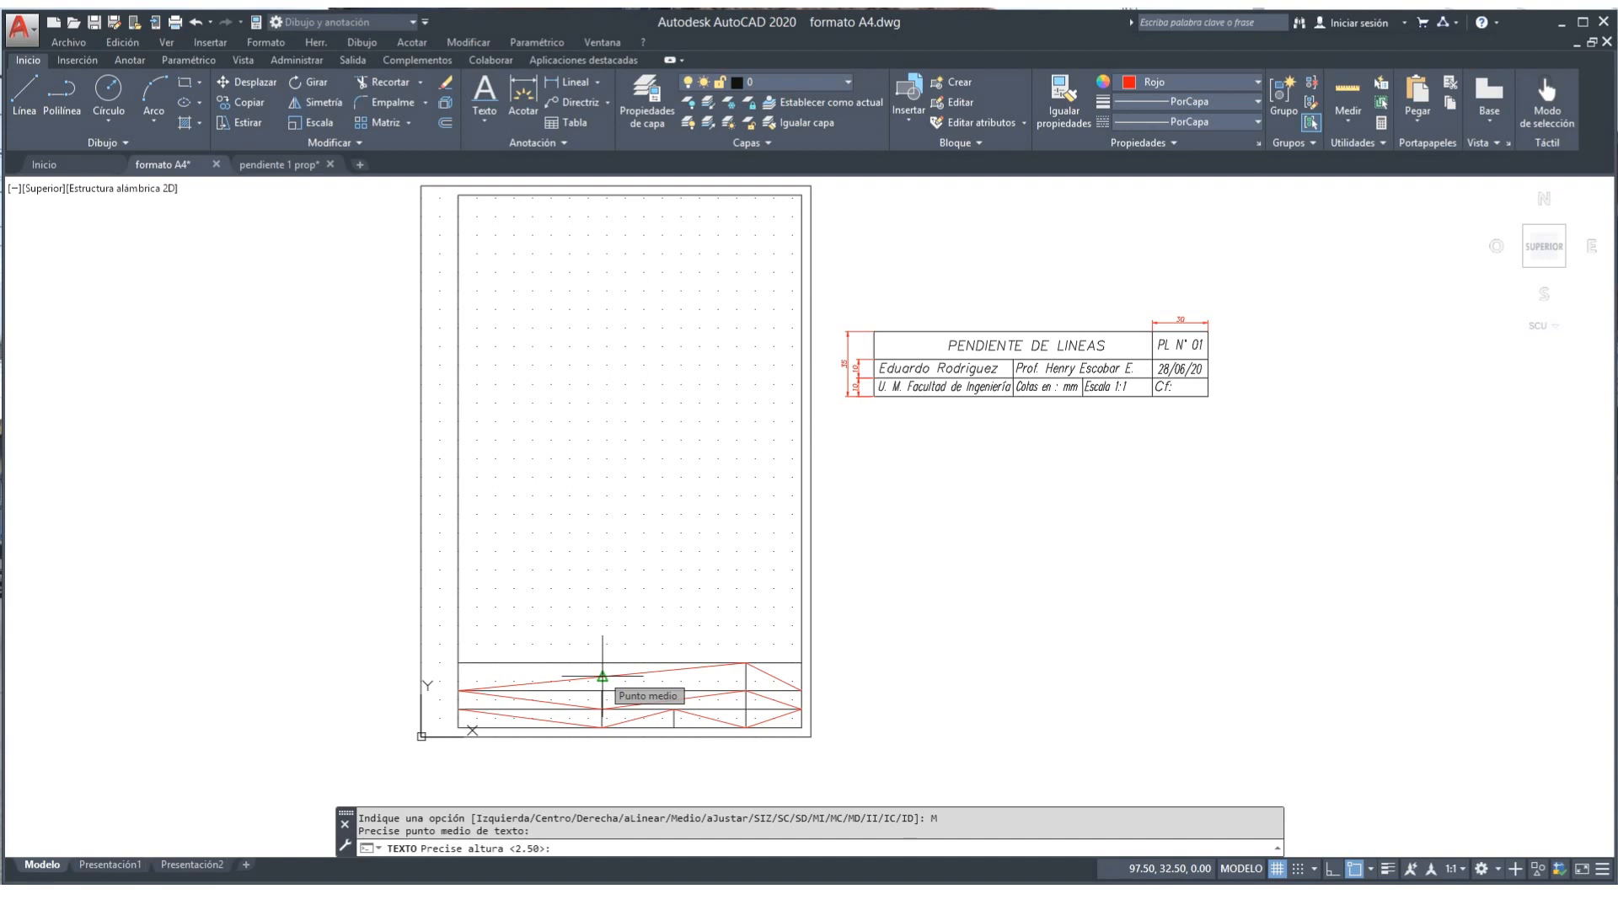
{"action": "type", "text": "5"}
{"action": "key", "text": "Return"}
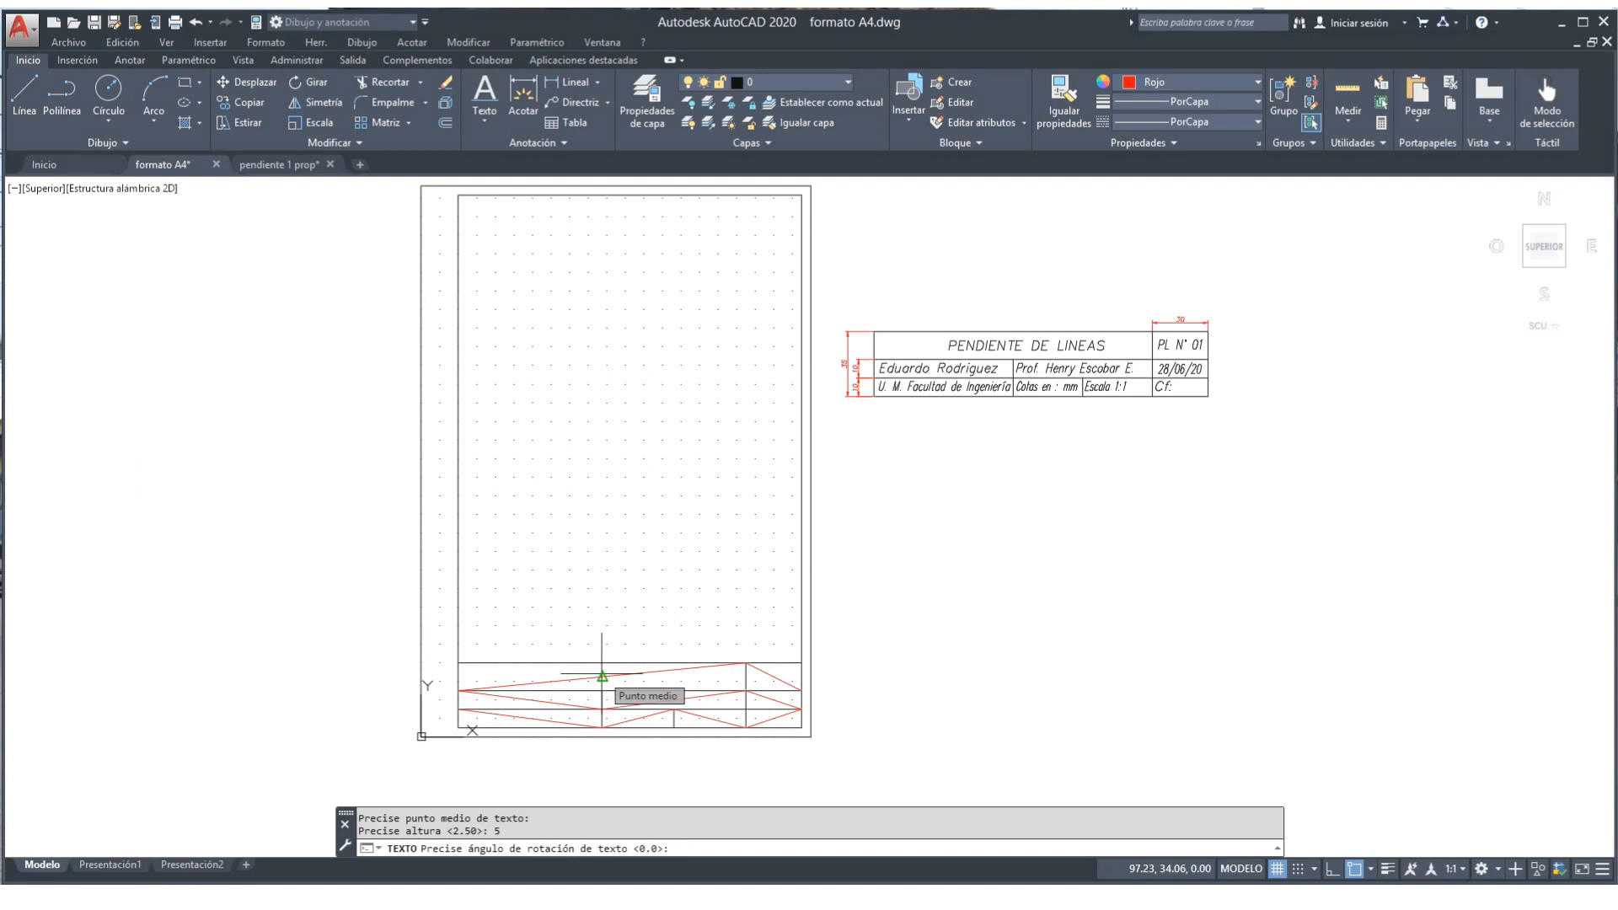
{"action": "key", "text": "Return"}
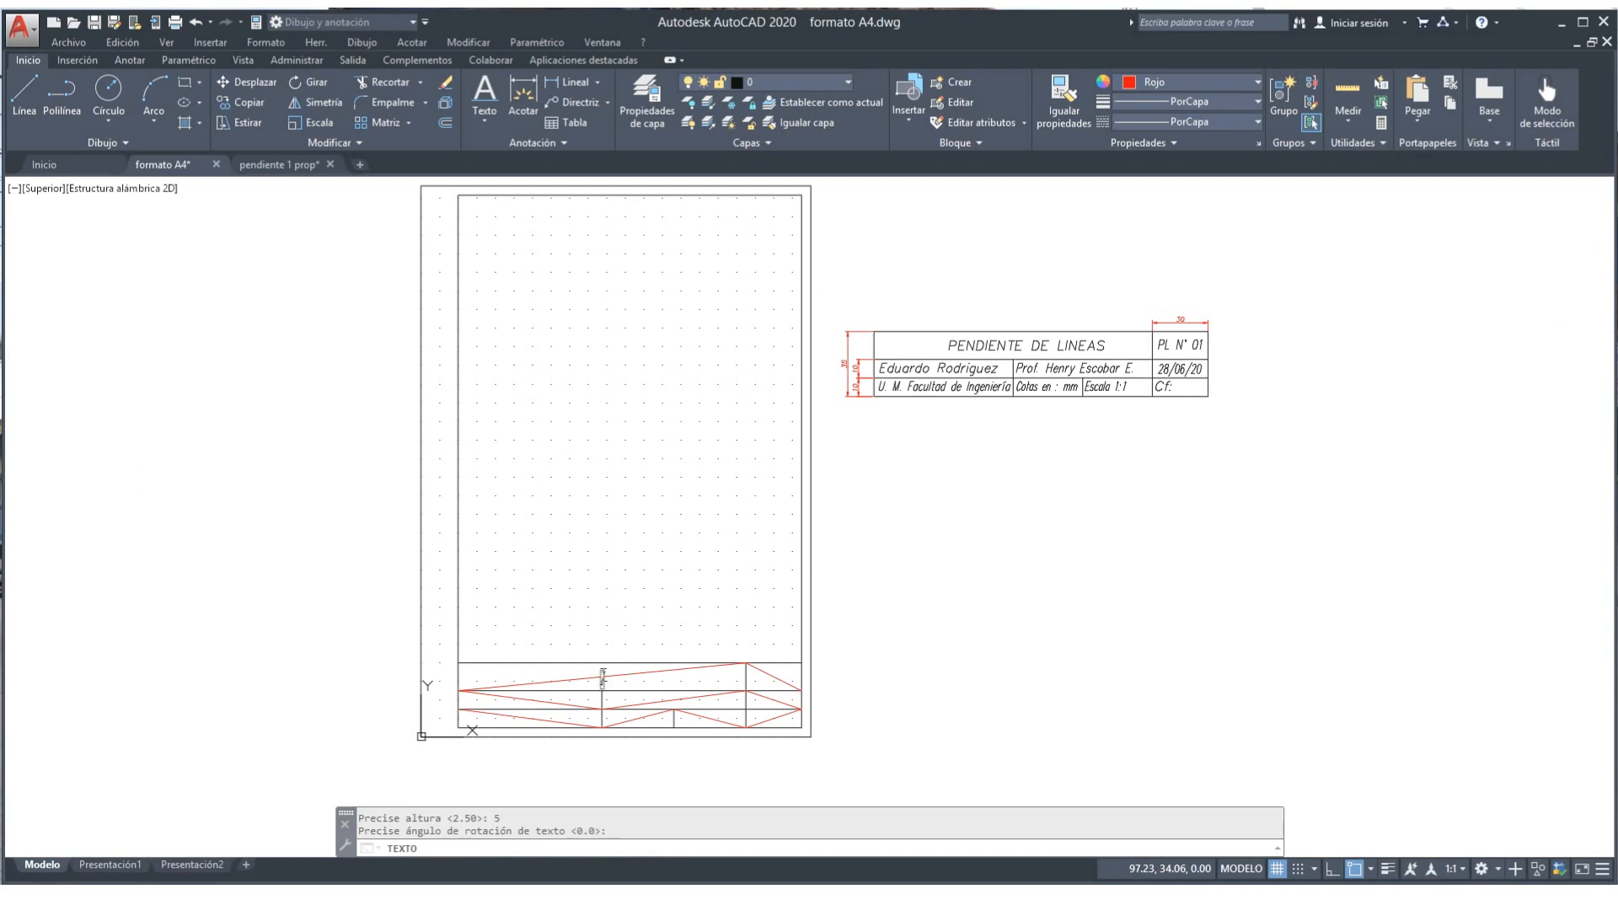
Step: Enter the title text GEOMETRIA DESCRIPTIVA
{"action": "type", "text": "GEOMETRIA DESCR"}
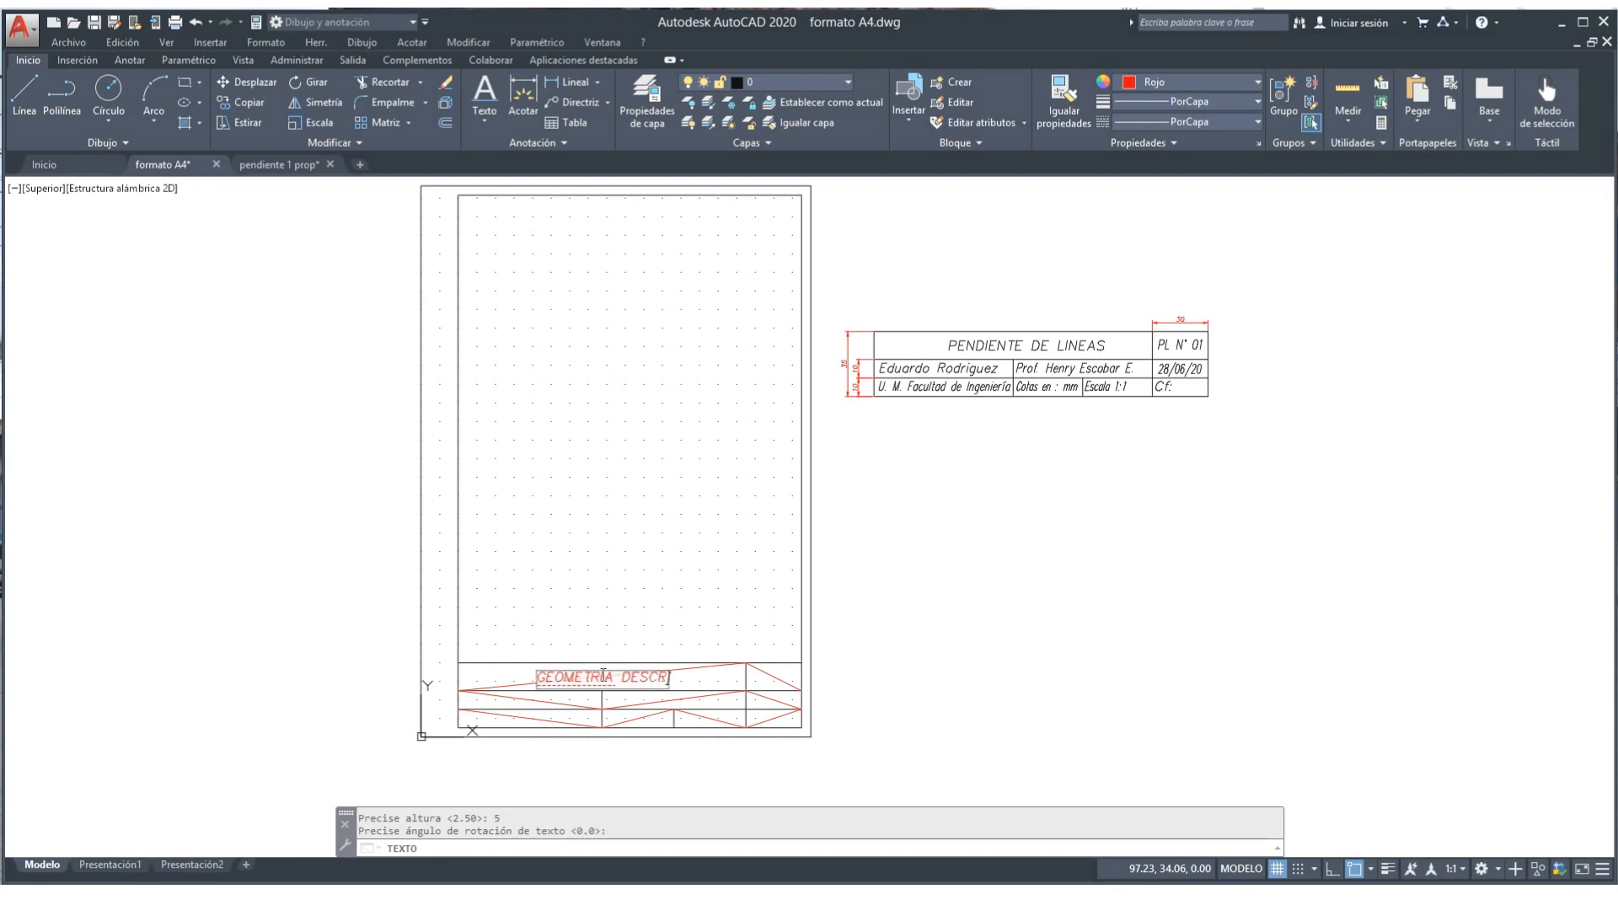
{"action": "type", "text": "P"}
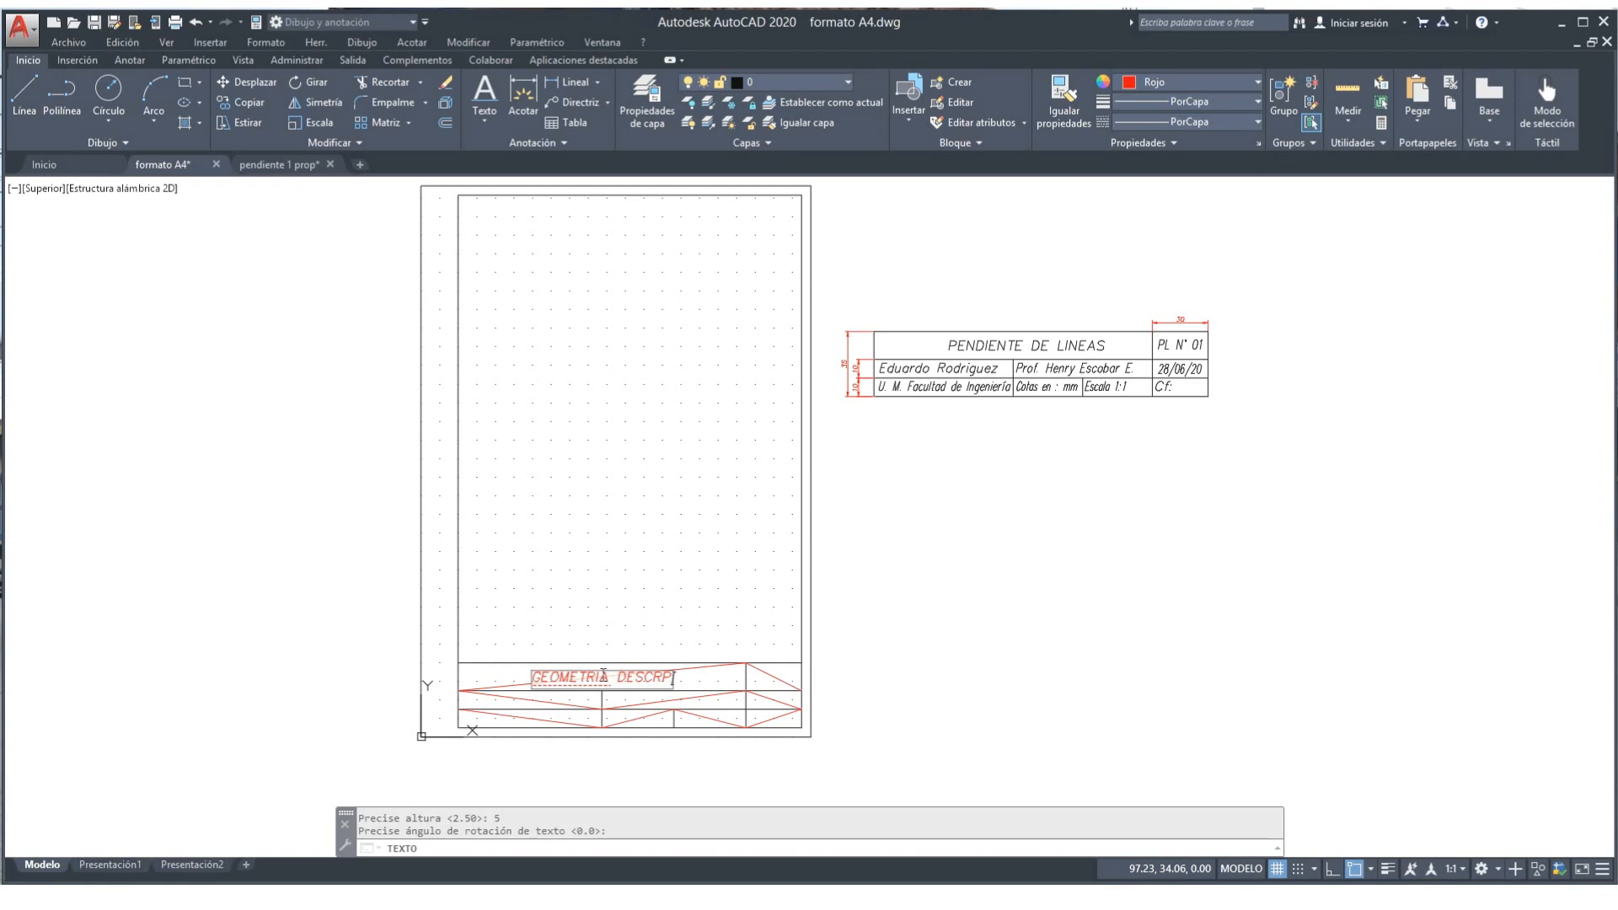
{"action": "key", "text": "BackSpace"}
{"action": "type", "text": "IPTI"}
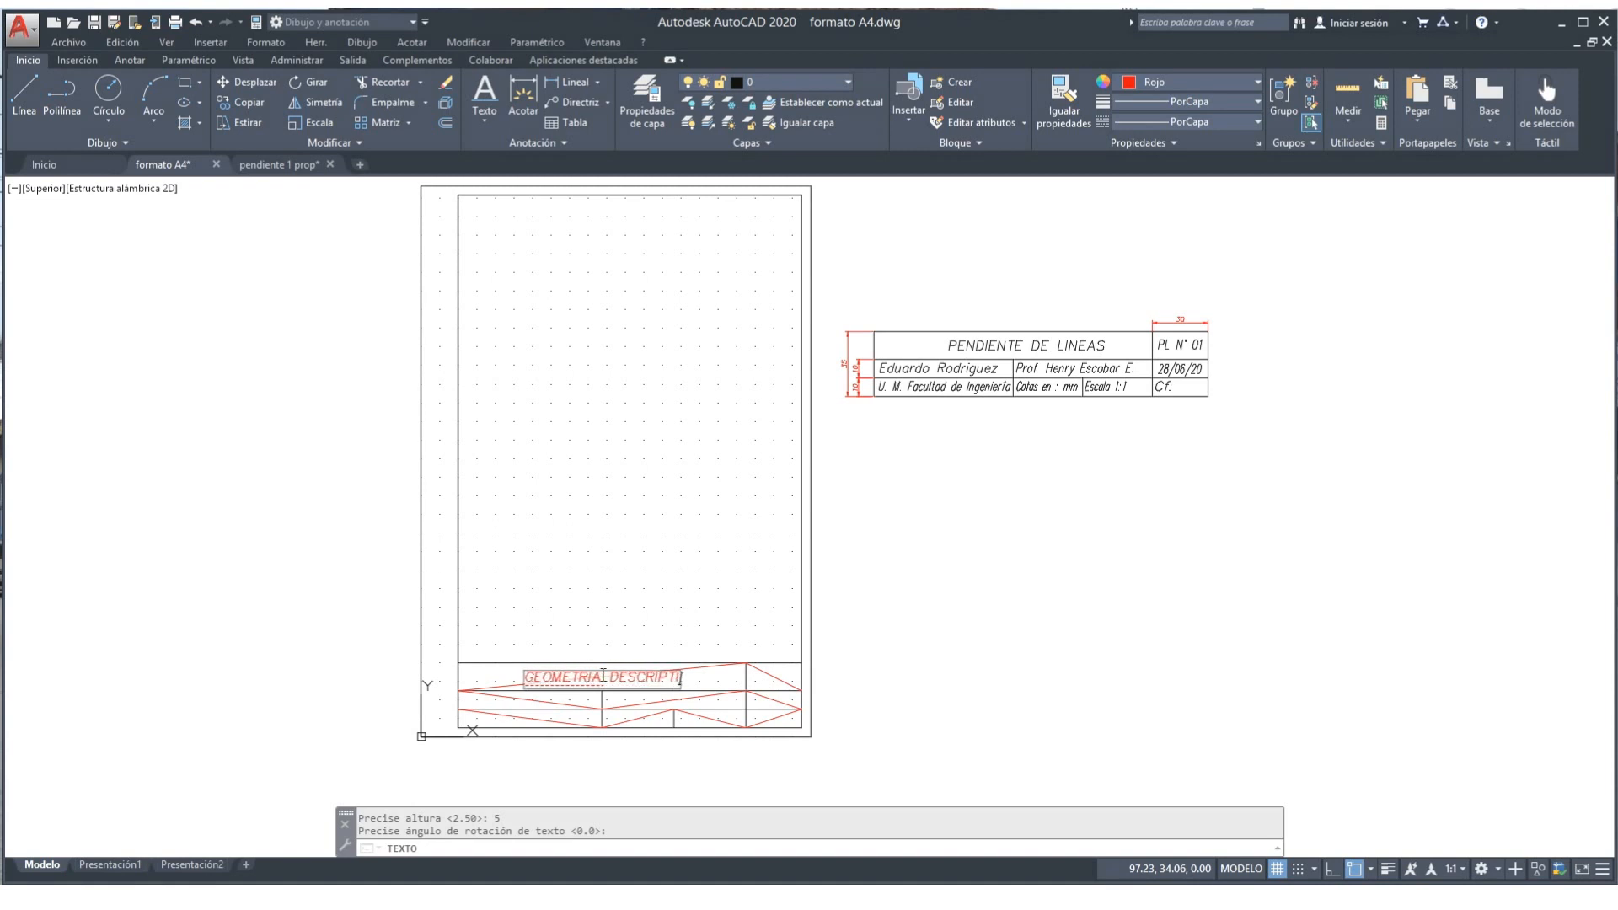
{"action": "type", "text": "VA"}
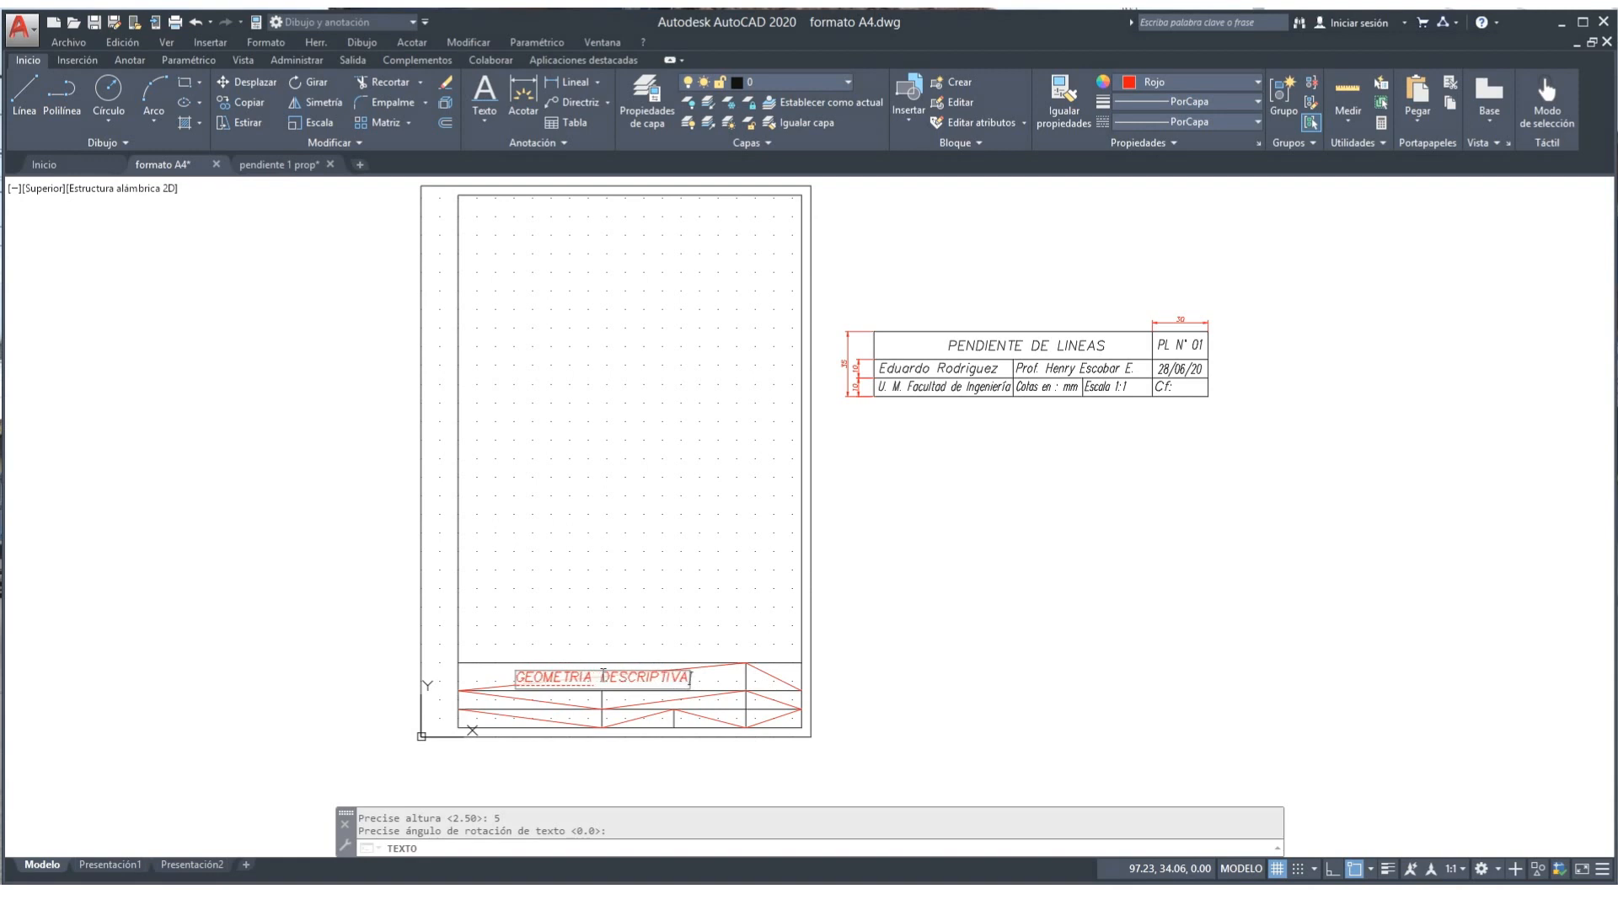
{"action": "key", "text": "Return"}
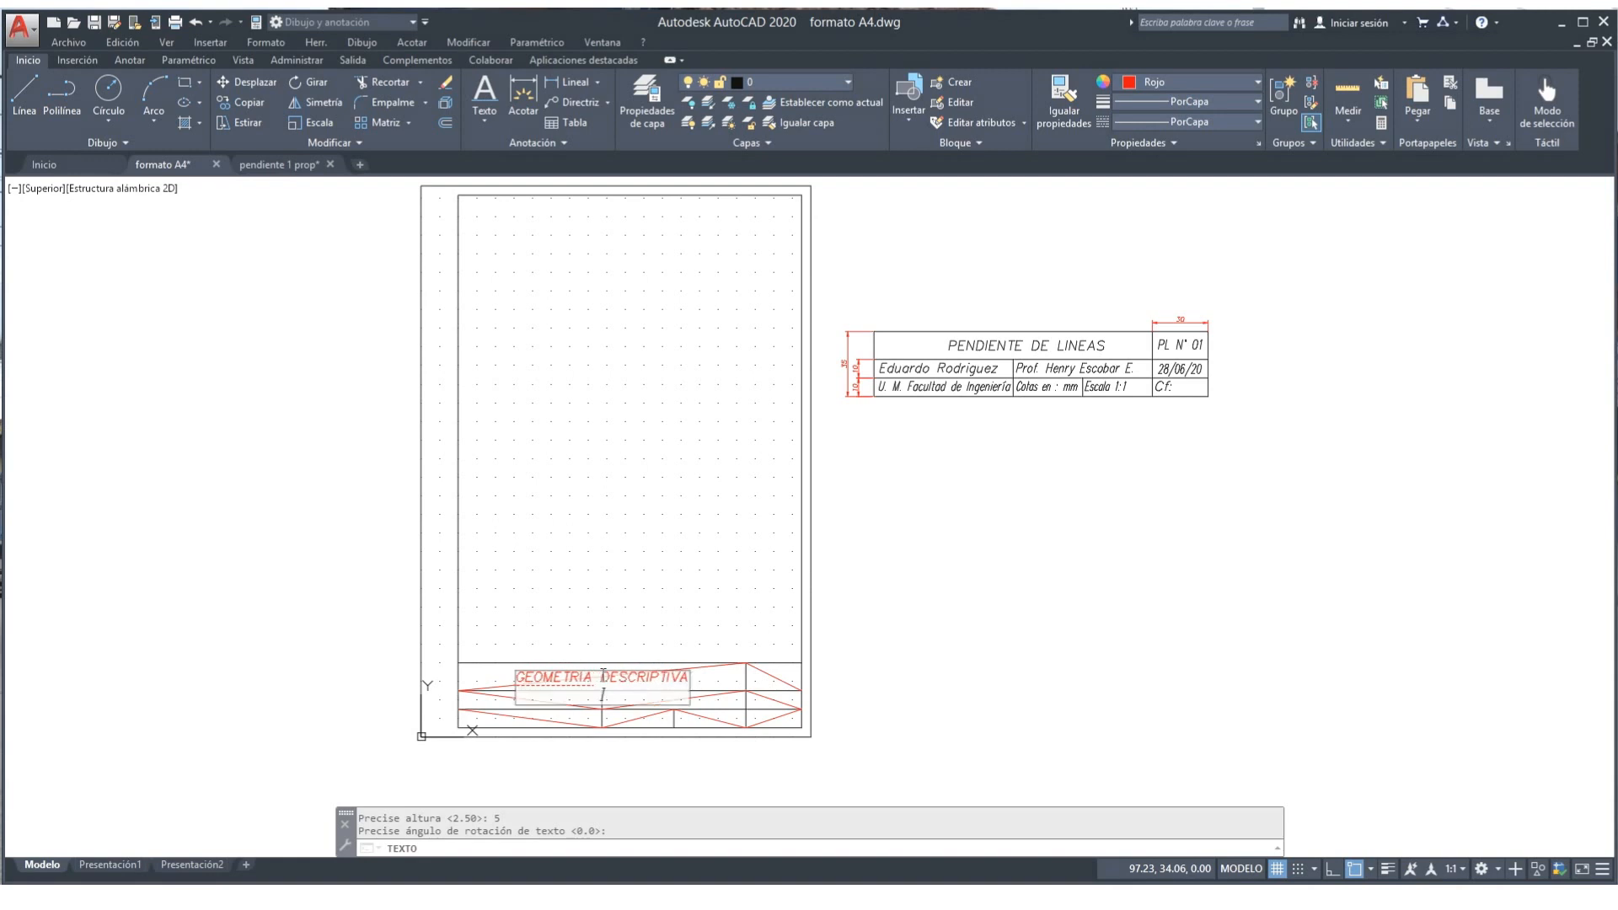
{"action": "key", "text": "Return"}
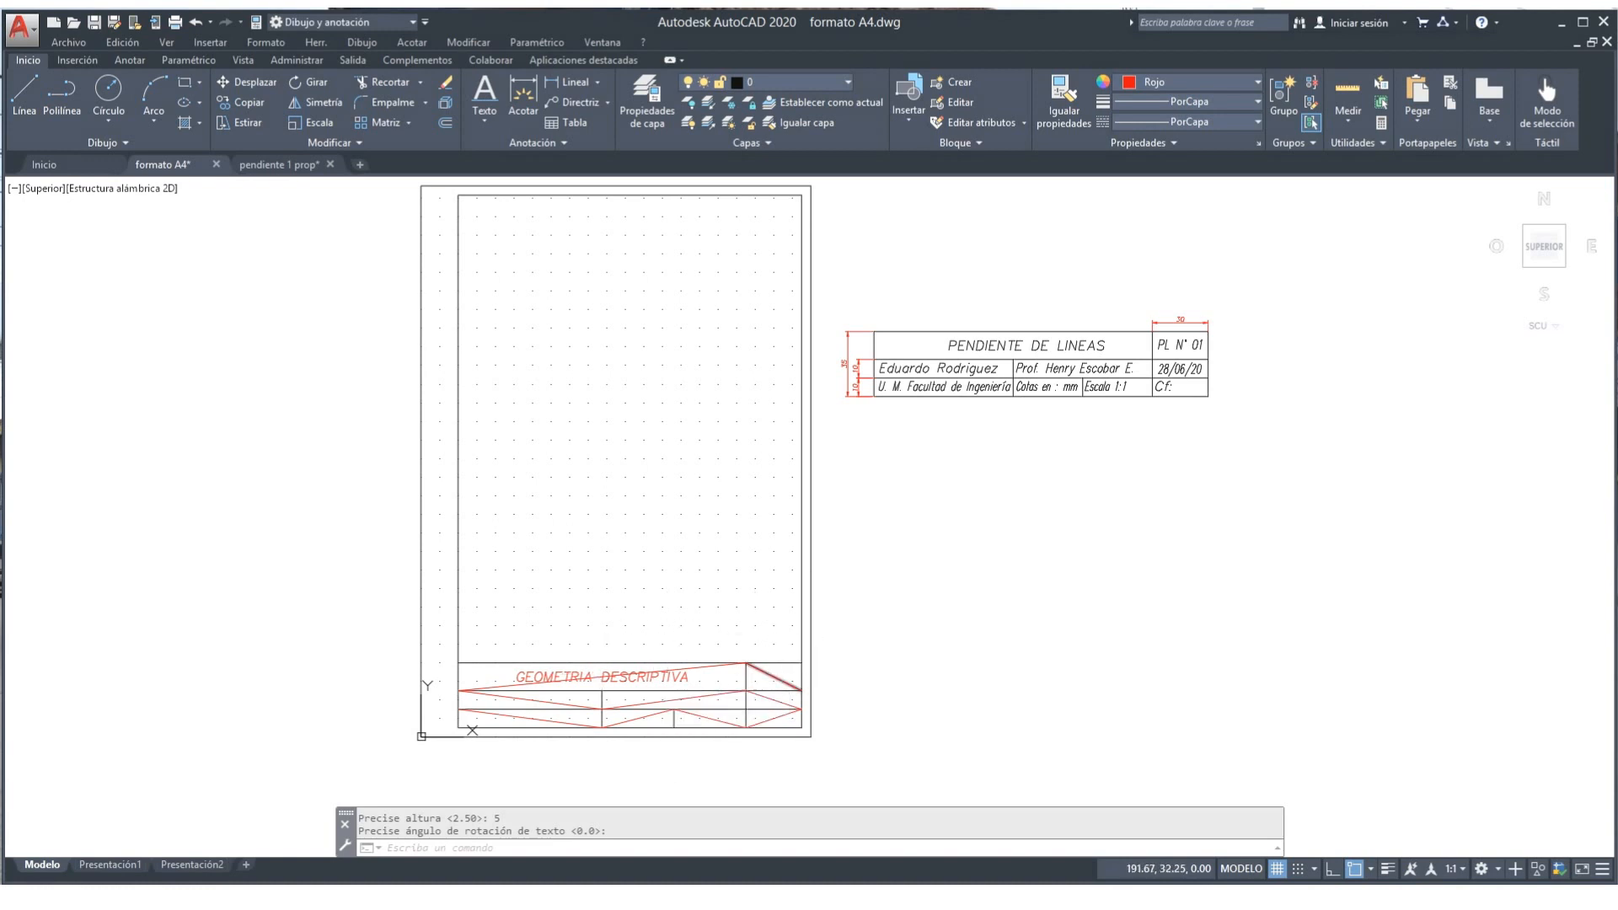
{"action": "key", "text": "Return"}
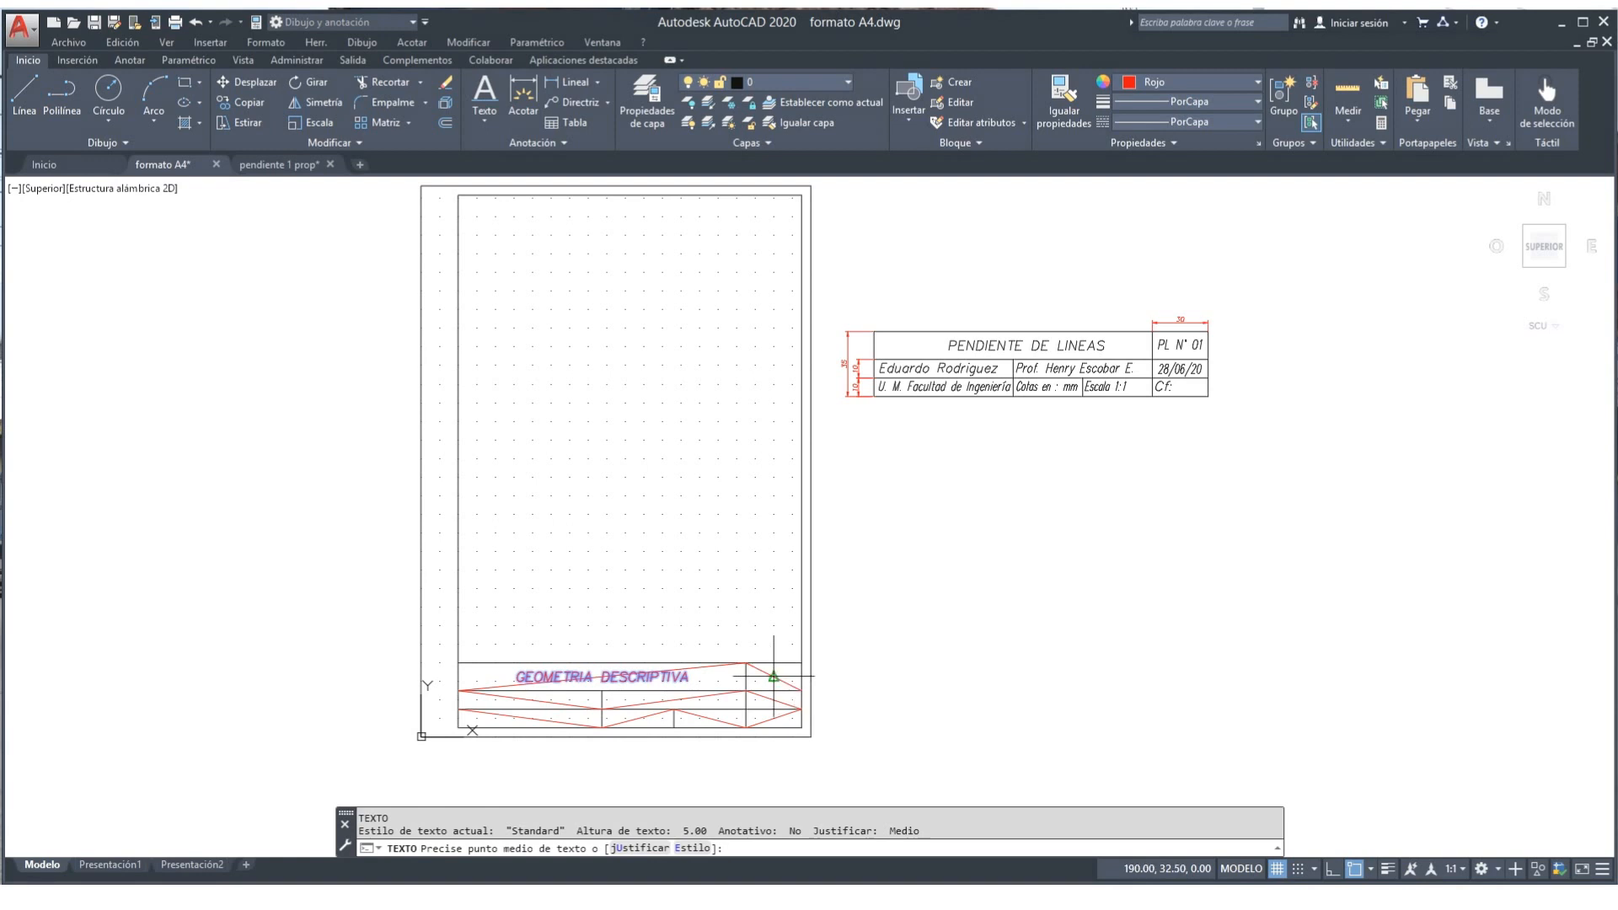
Step: Start Middle-justified text at the top-right cell's midpoint, keeping the current height
{"action": "left_click", "coordinate": [643, 848]}
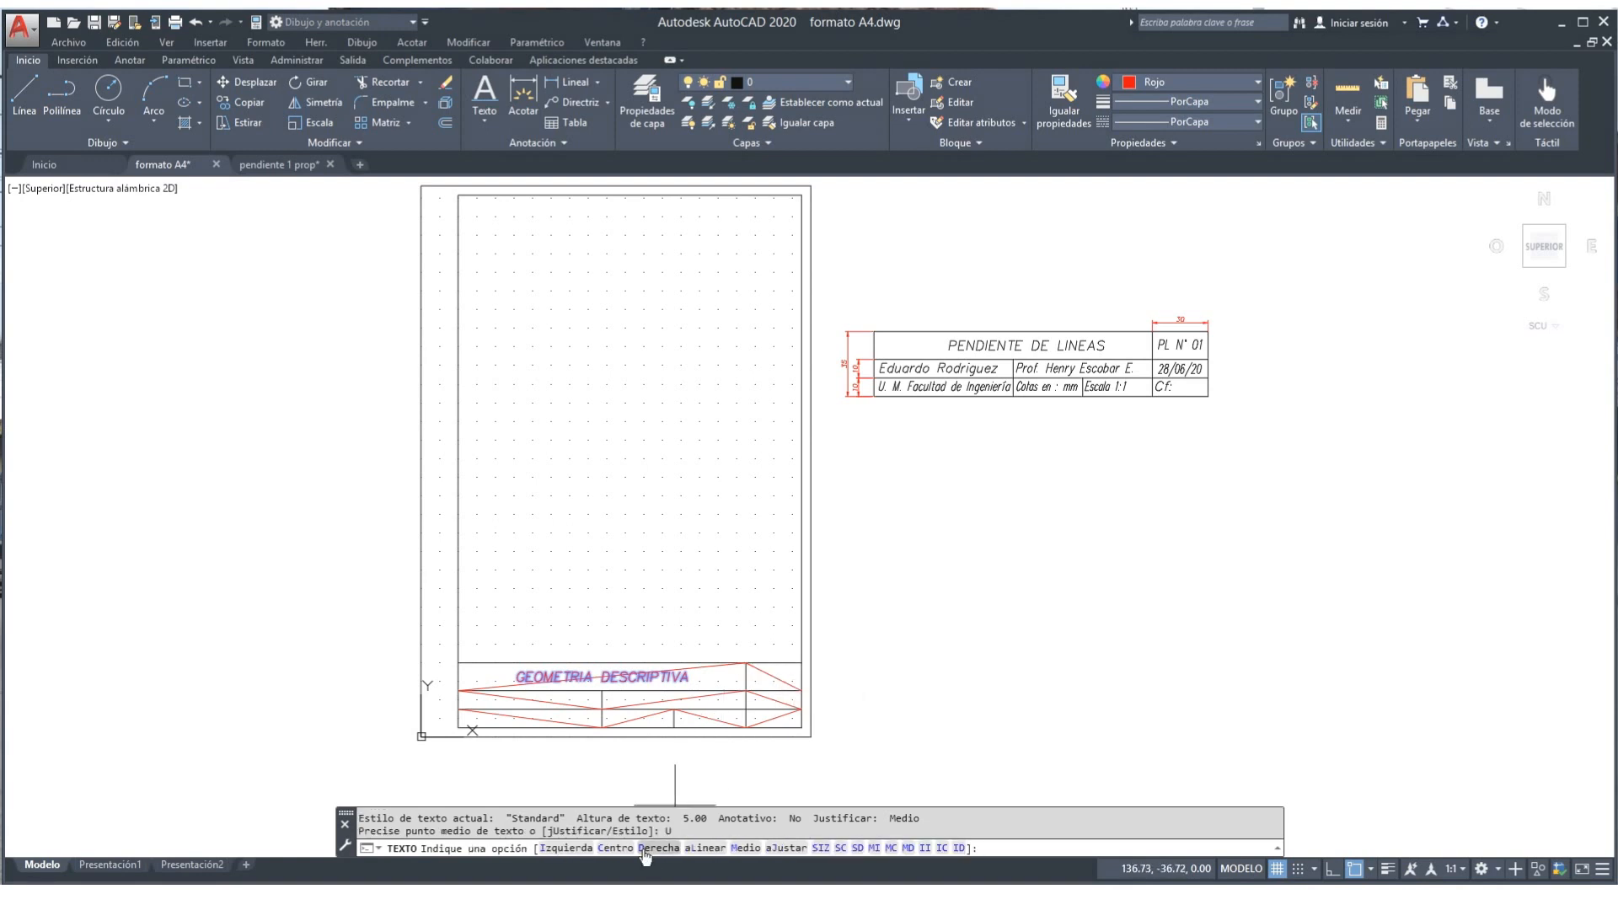
{"action": "left_click", "coordinate": [740, 847]}
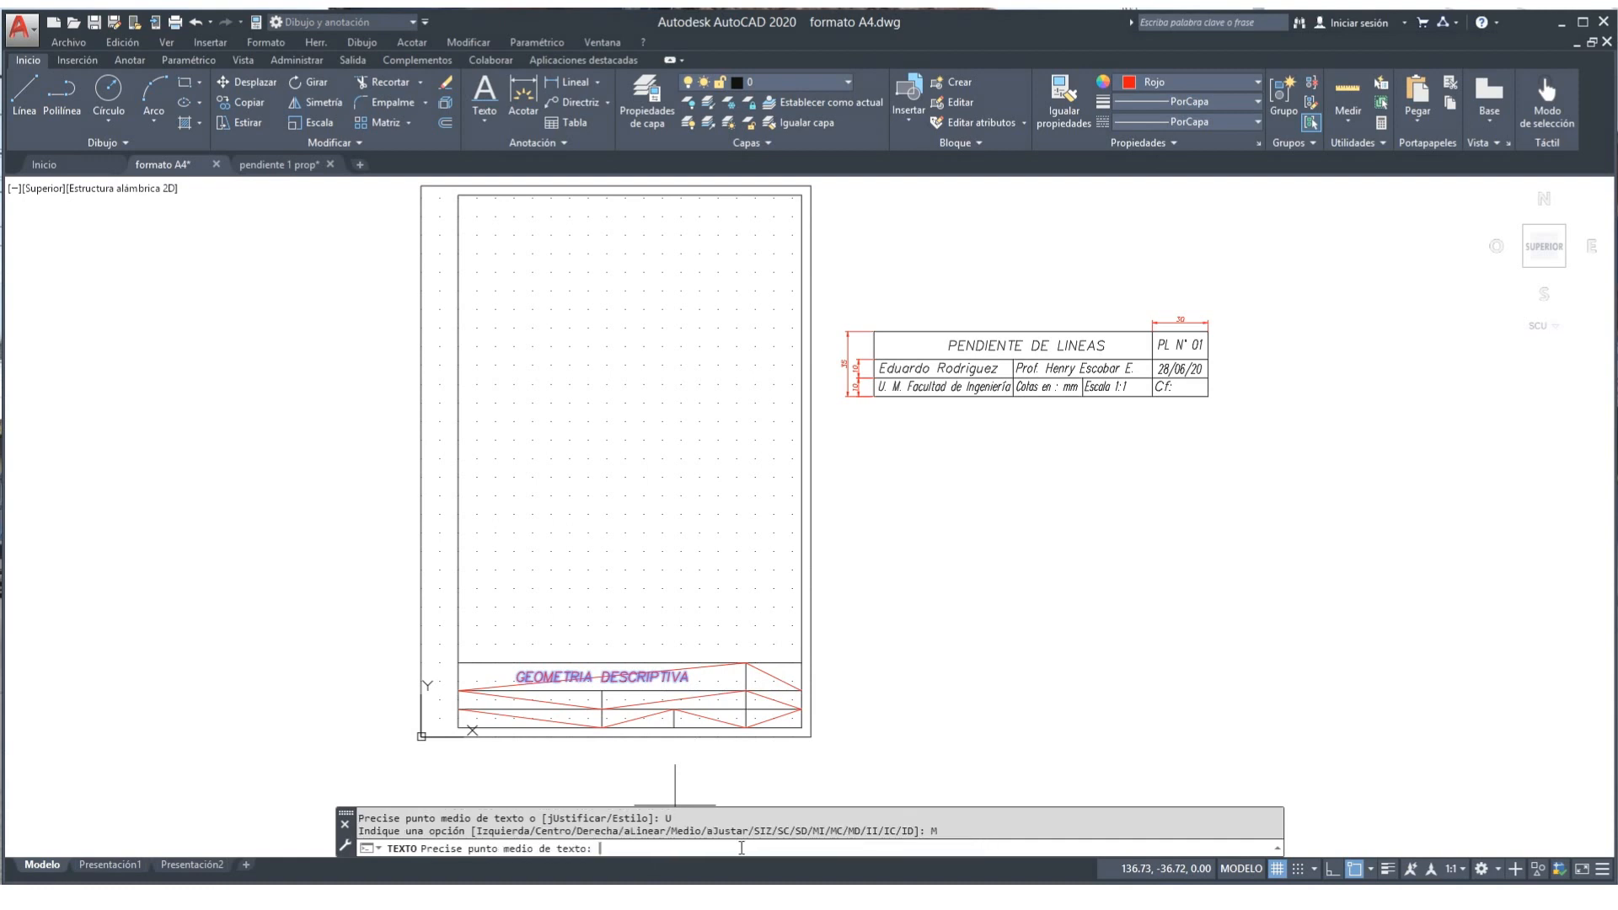
{"action": "left_click", "coordinate": [774, 676]}
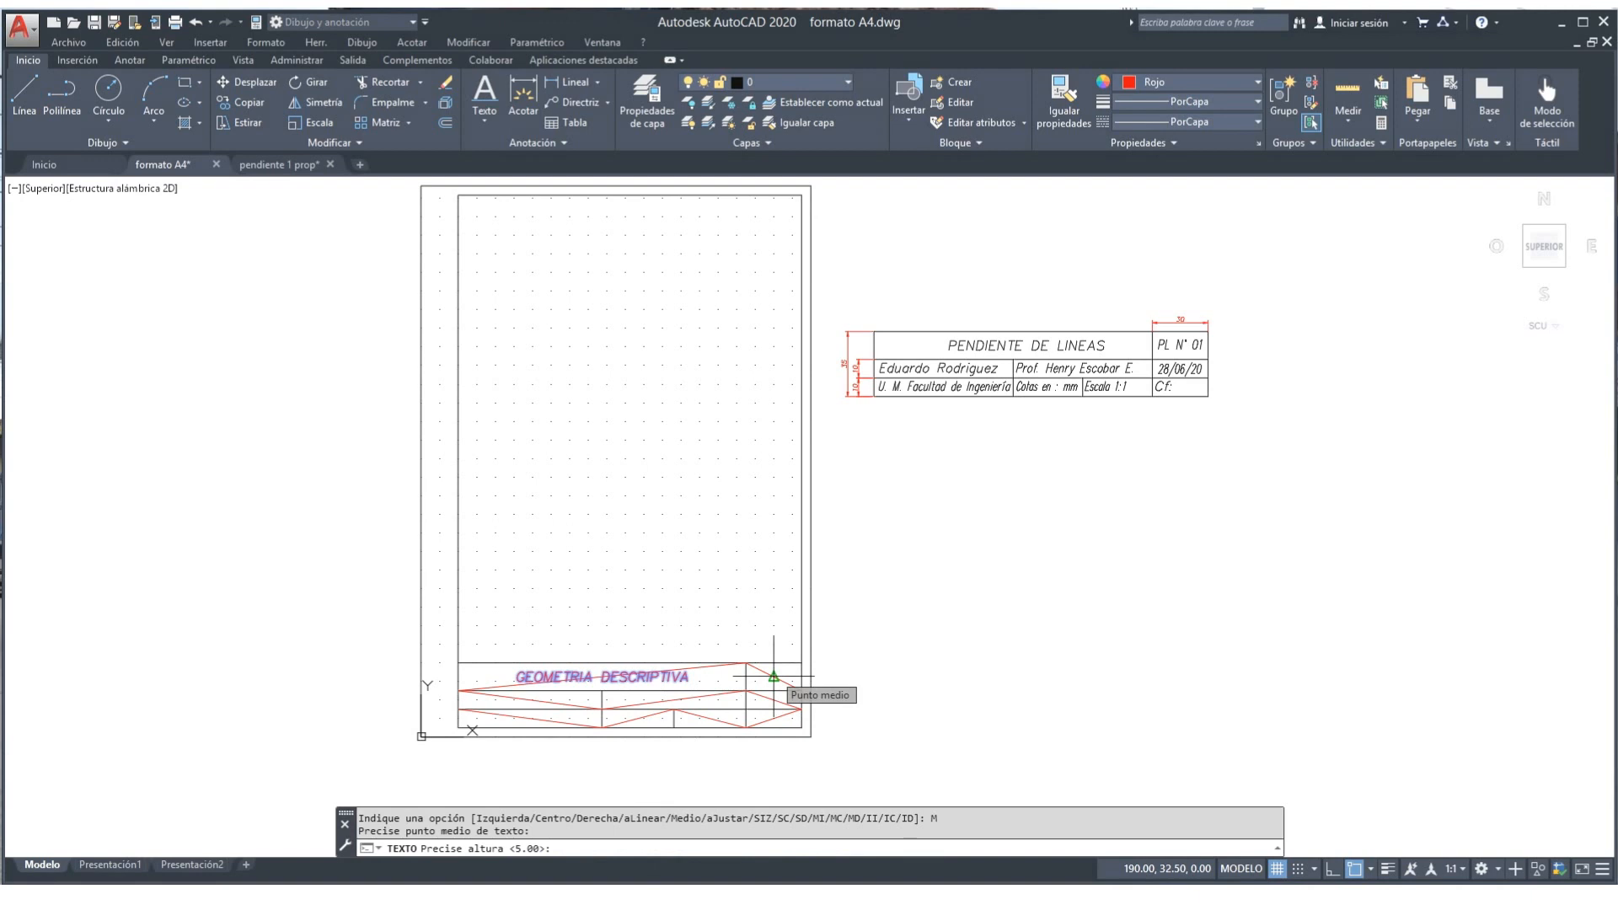
{"action": "type", "text": "PL"}
{"action": "key", "text": "Return"}
{"action": "type", "text": "N"}
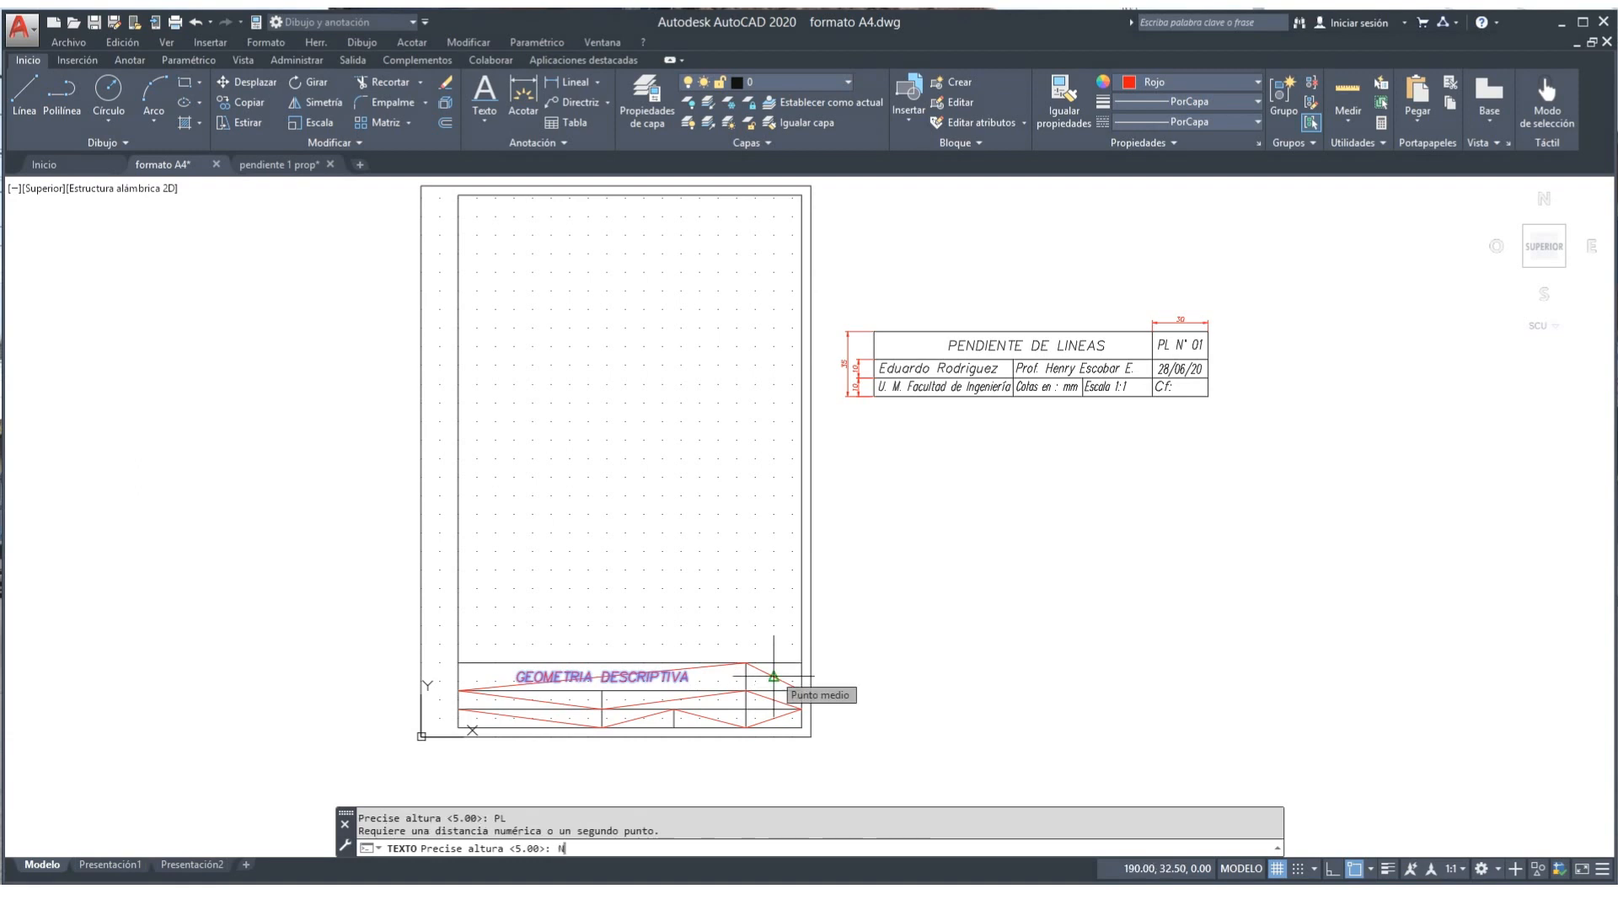
{"action": "key", "text": "BackSpace"}
{"action": "left_click", "coordinate": [773, 675]}
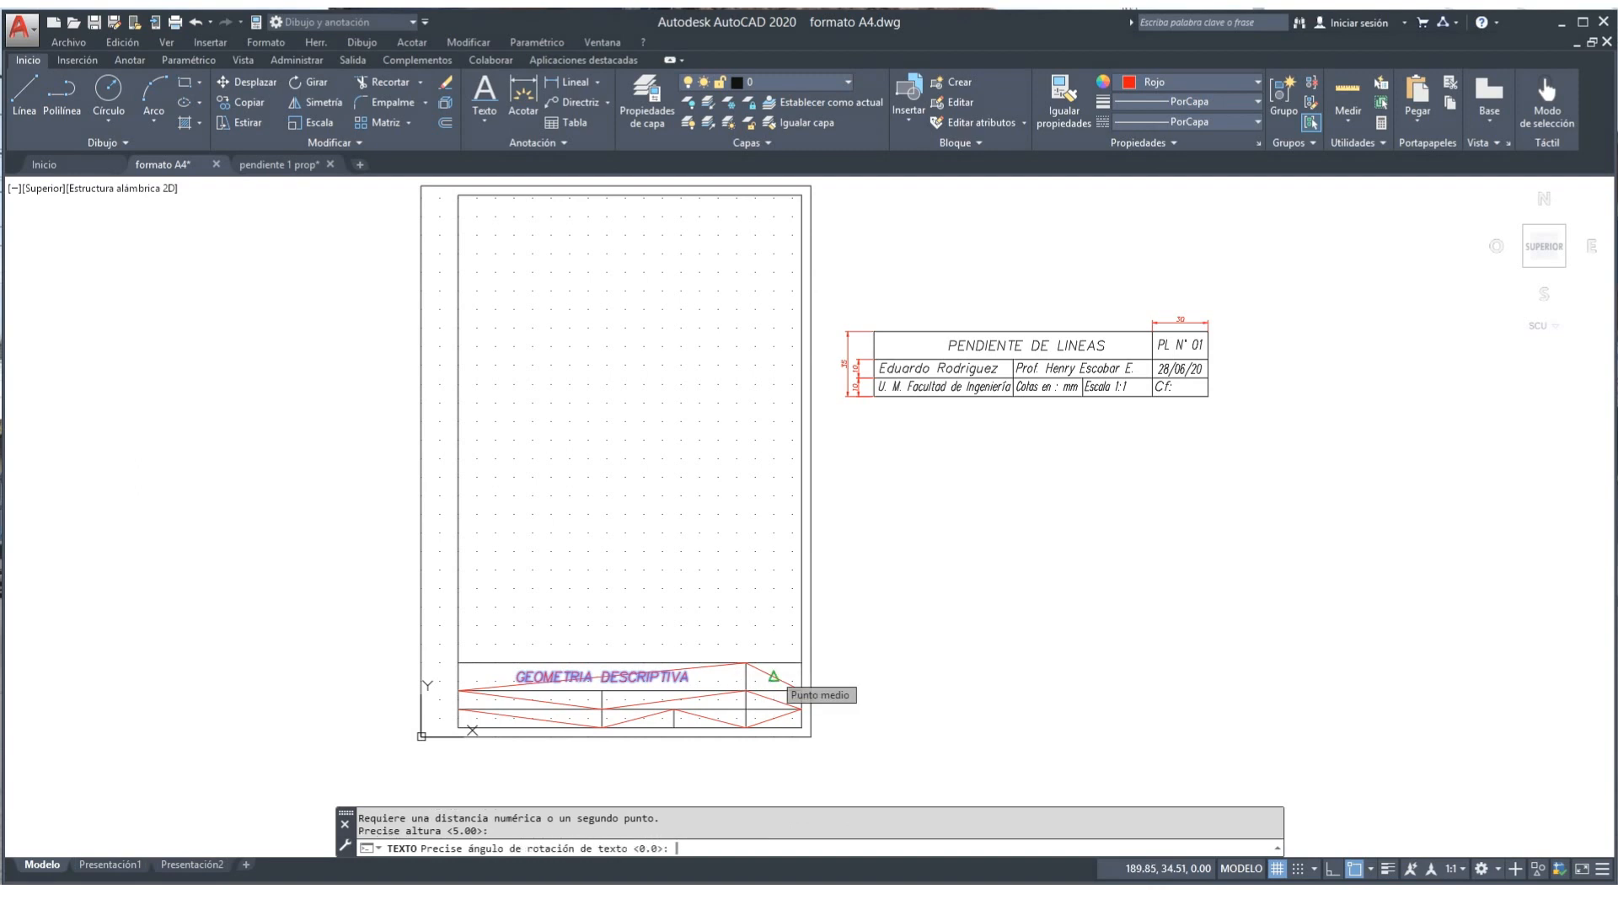
Step: Type the sheet number PL. 01, fixing the typing mistakes
{"action": "type", "text": "PL"}
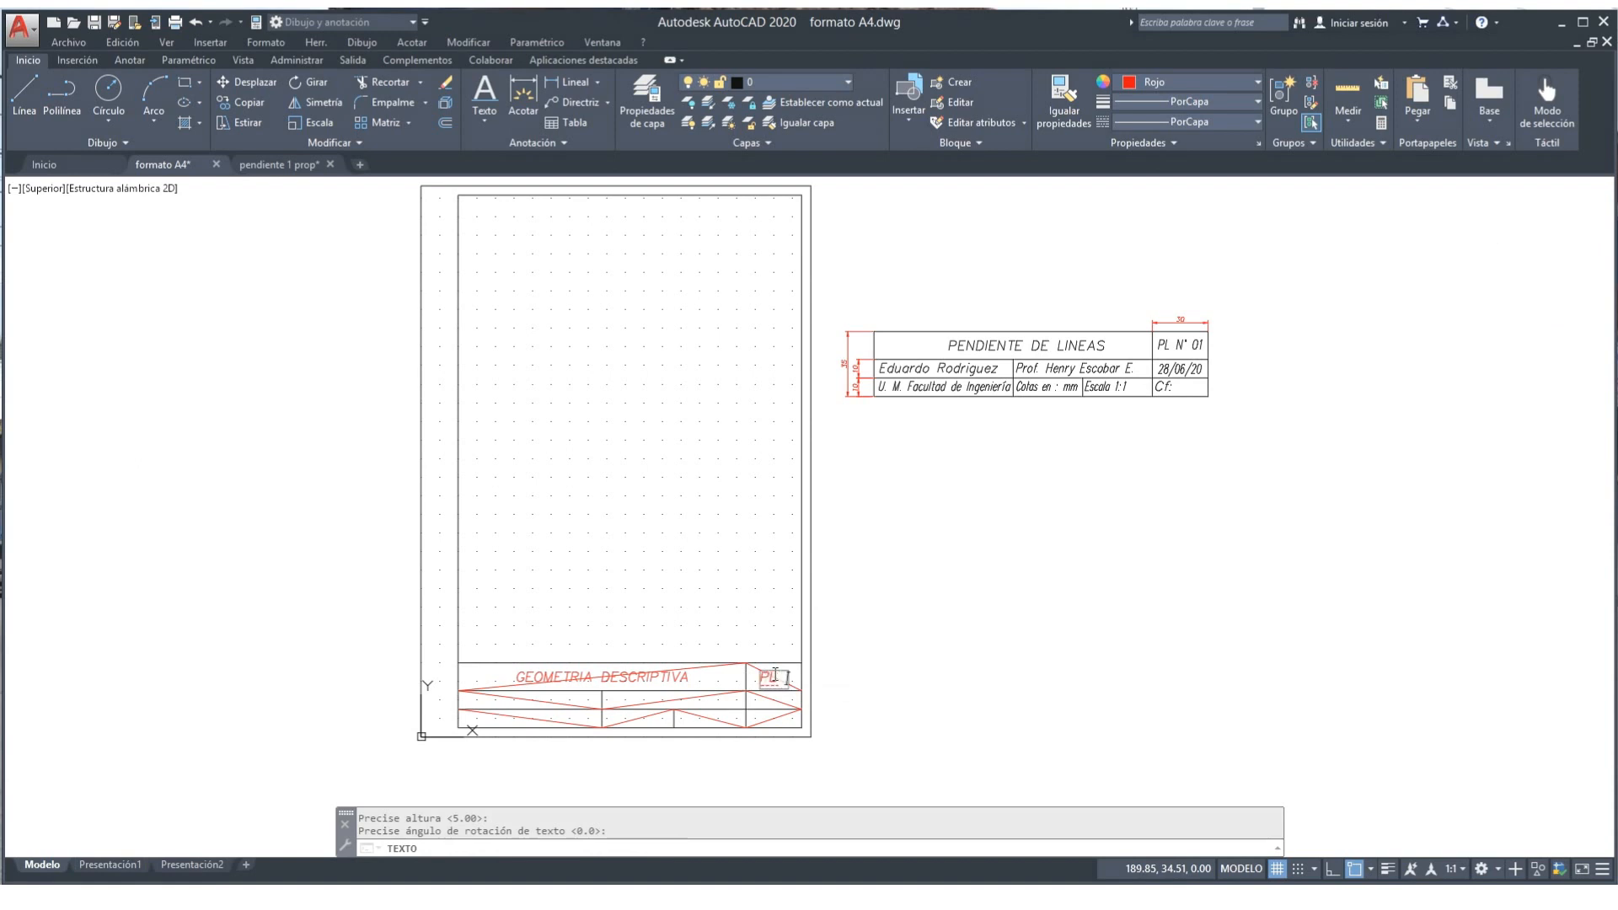
{"action": "type", "text": " N"}
{"action": "type", "text": "01"}
{"action": "left_click", "coordinate": [771, 677]}
{"action": "key", "text": "Delete"}
{"action": "key", "text": "Delete"}
{"action": "key", "text": "Return"}
{"action": "key", "text": "BackSpace"}
{"action": "type", "text": "."}
{"action": "key", "text": "Escape"}
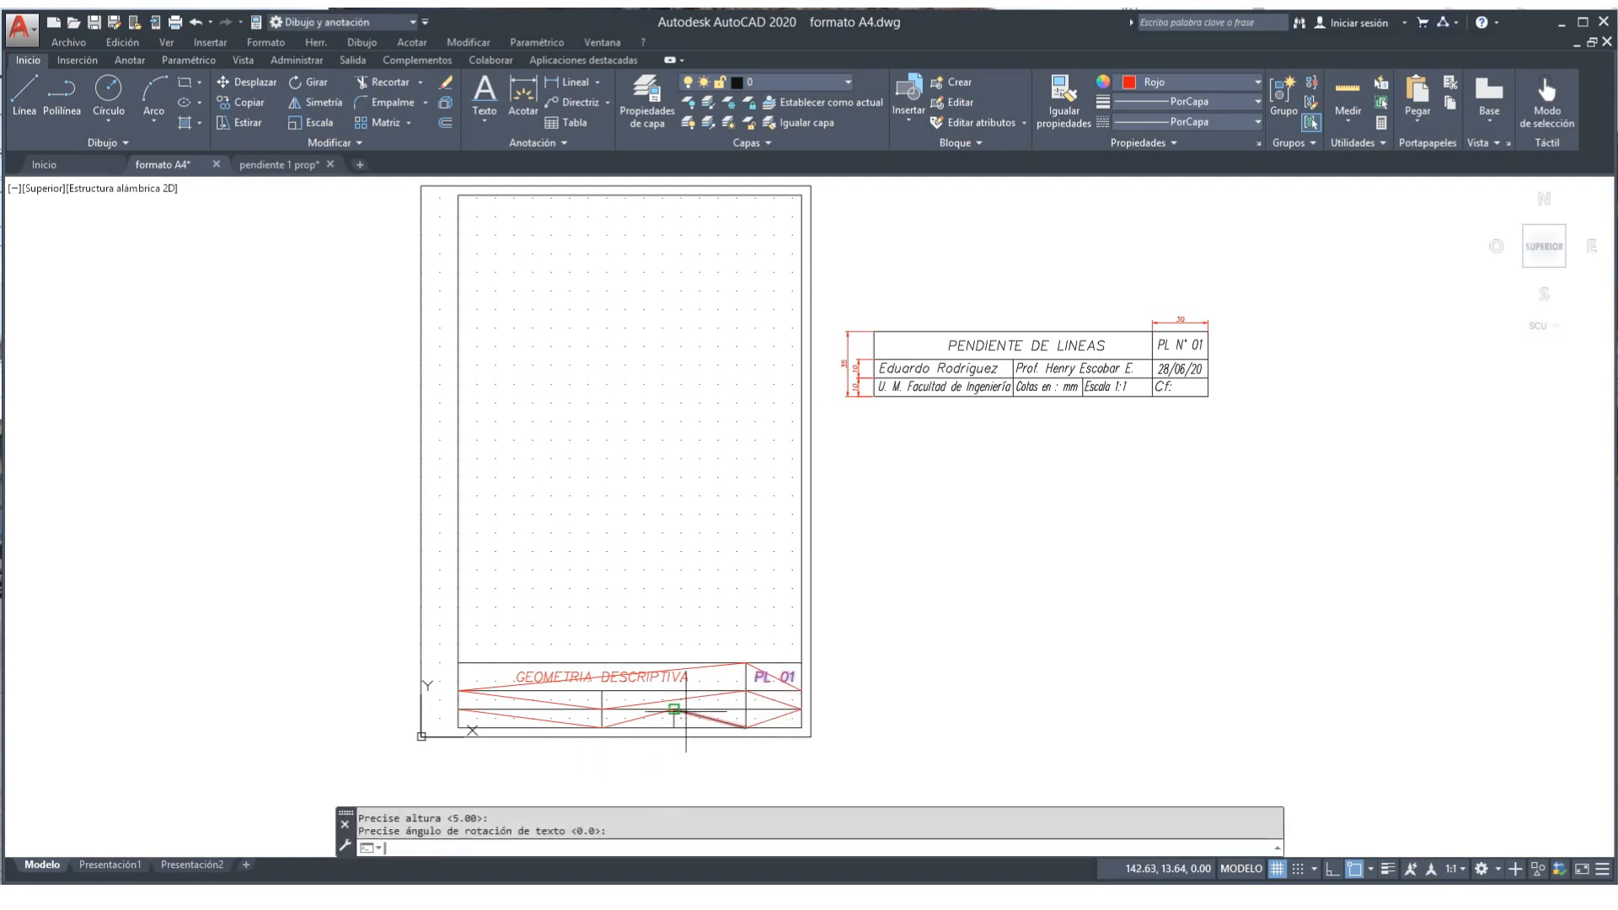
{"action": "key", "text": "Return"}
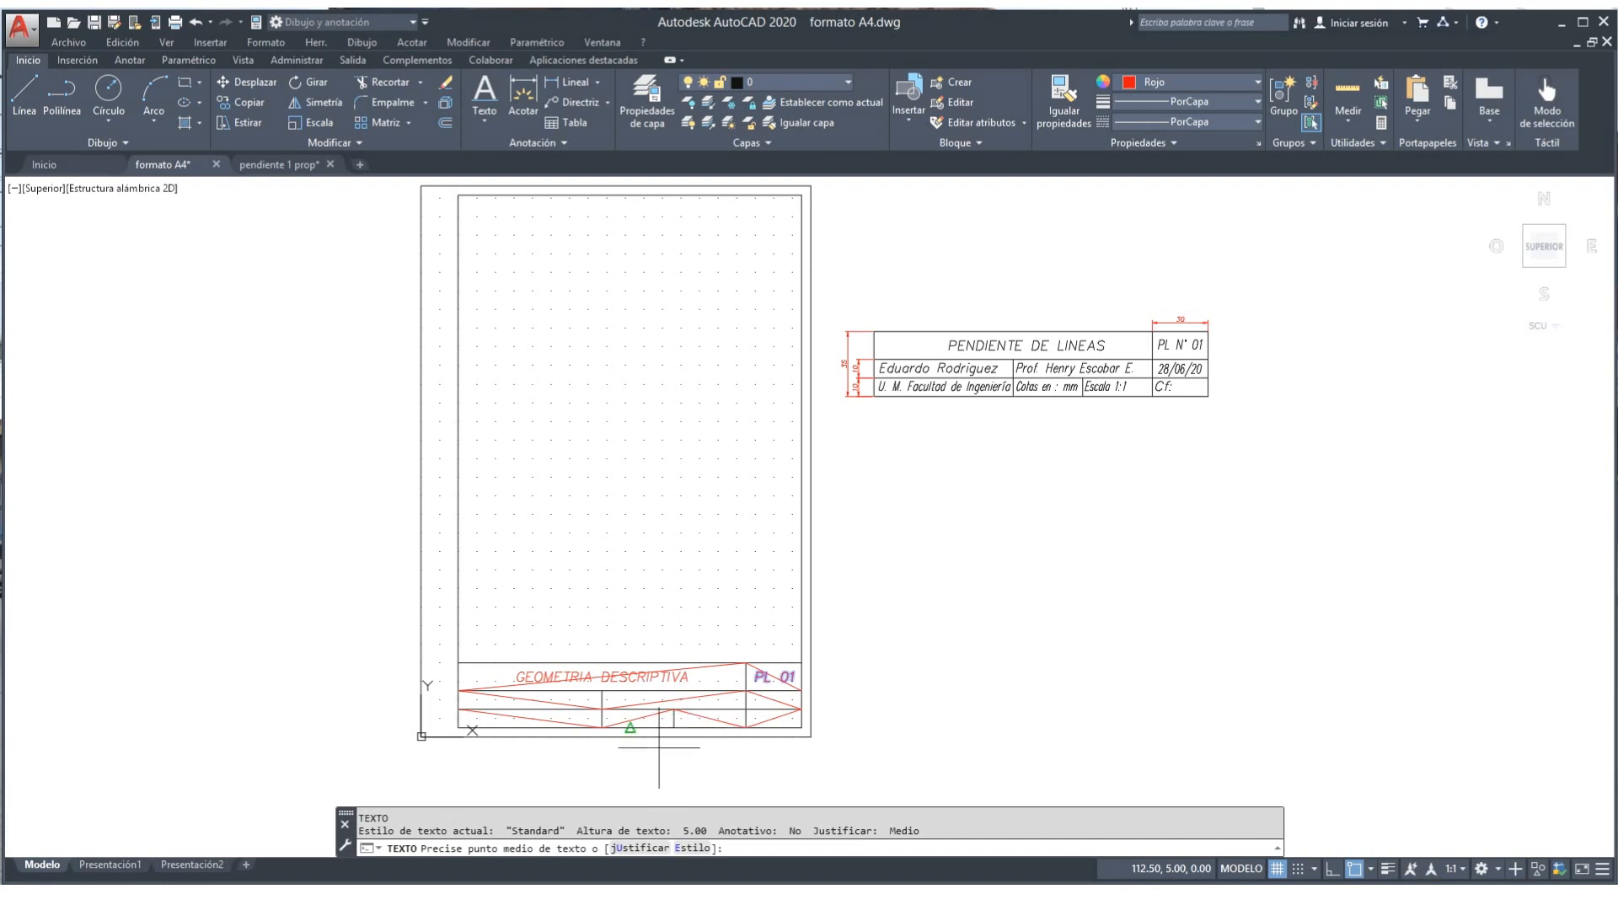
Step: Write the author's full name, middle-justified at height 4, in the second row's left cell
{"action": "left_click", "coordinate": [641, 848]}
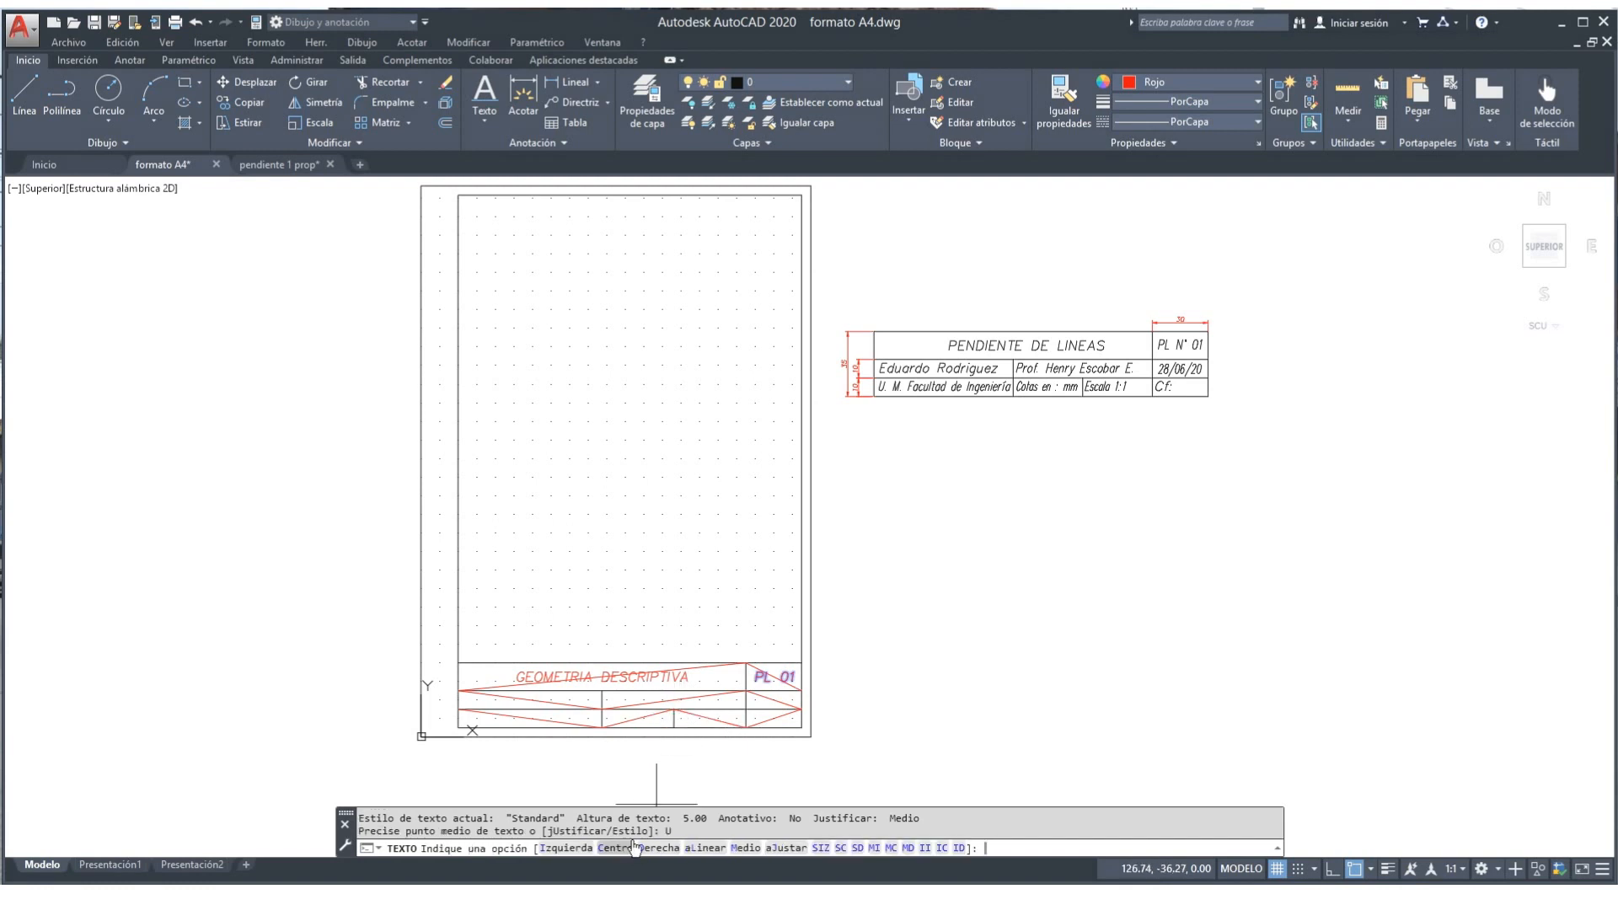
{"action": "left_click", "coordinate": [744, 848]}
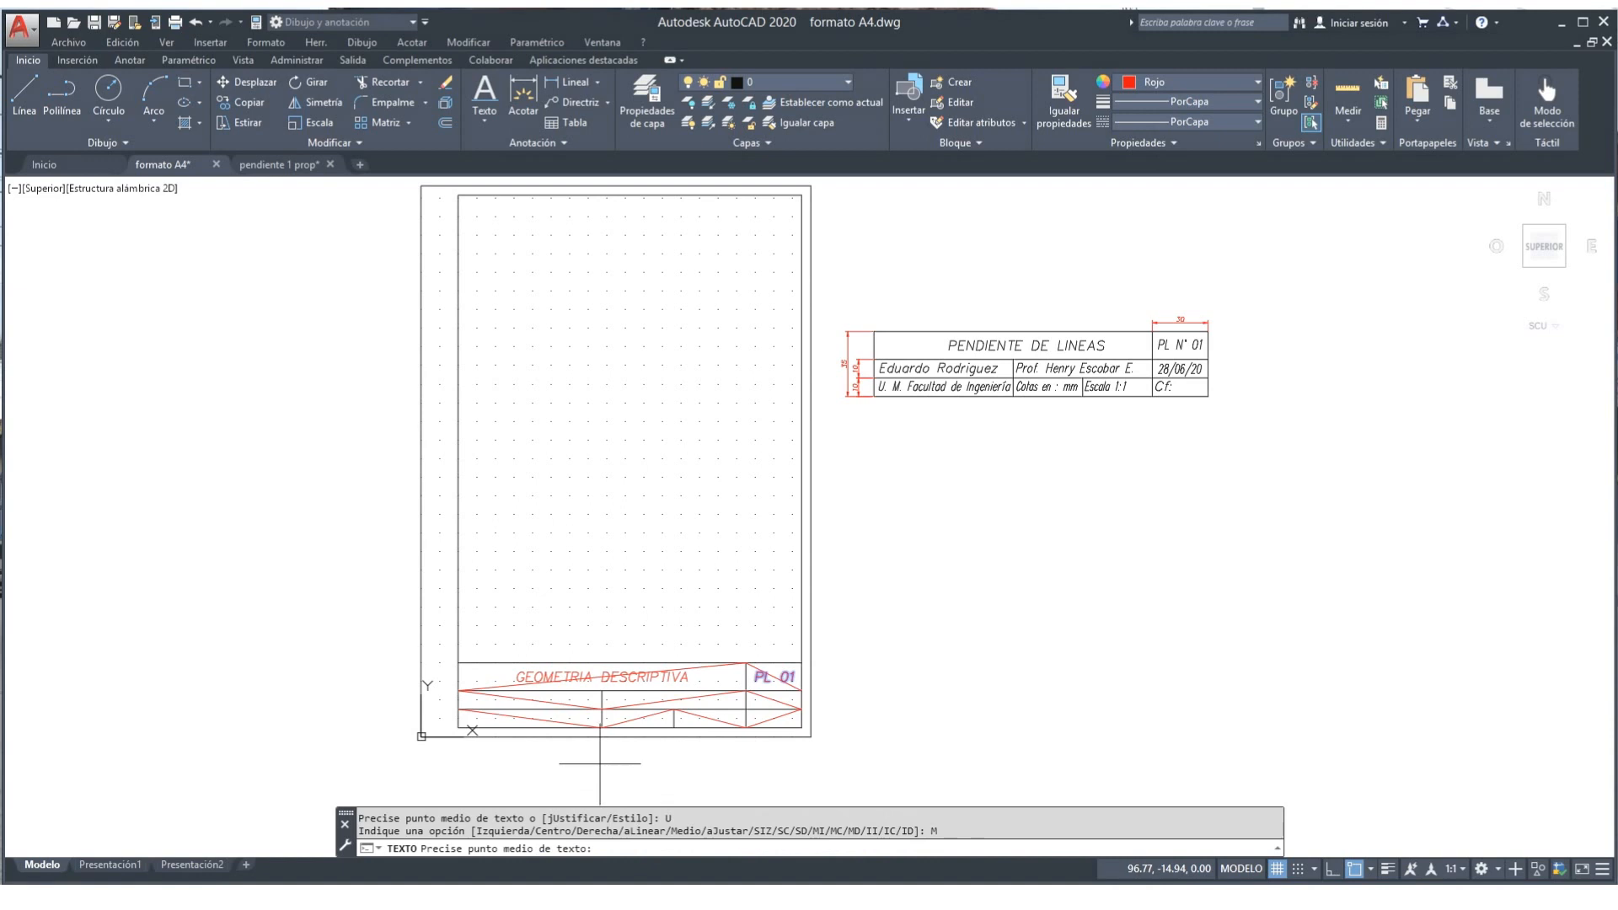
{"action": "left_click", "coordinate": [529, 699]}
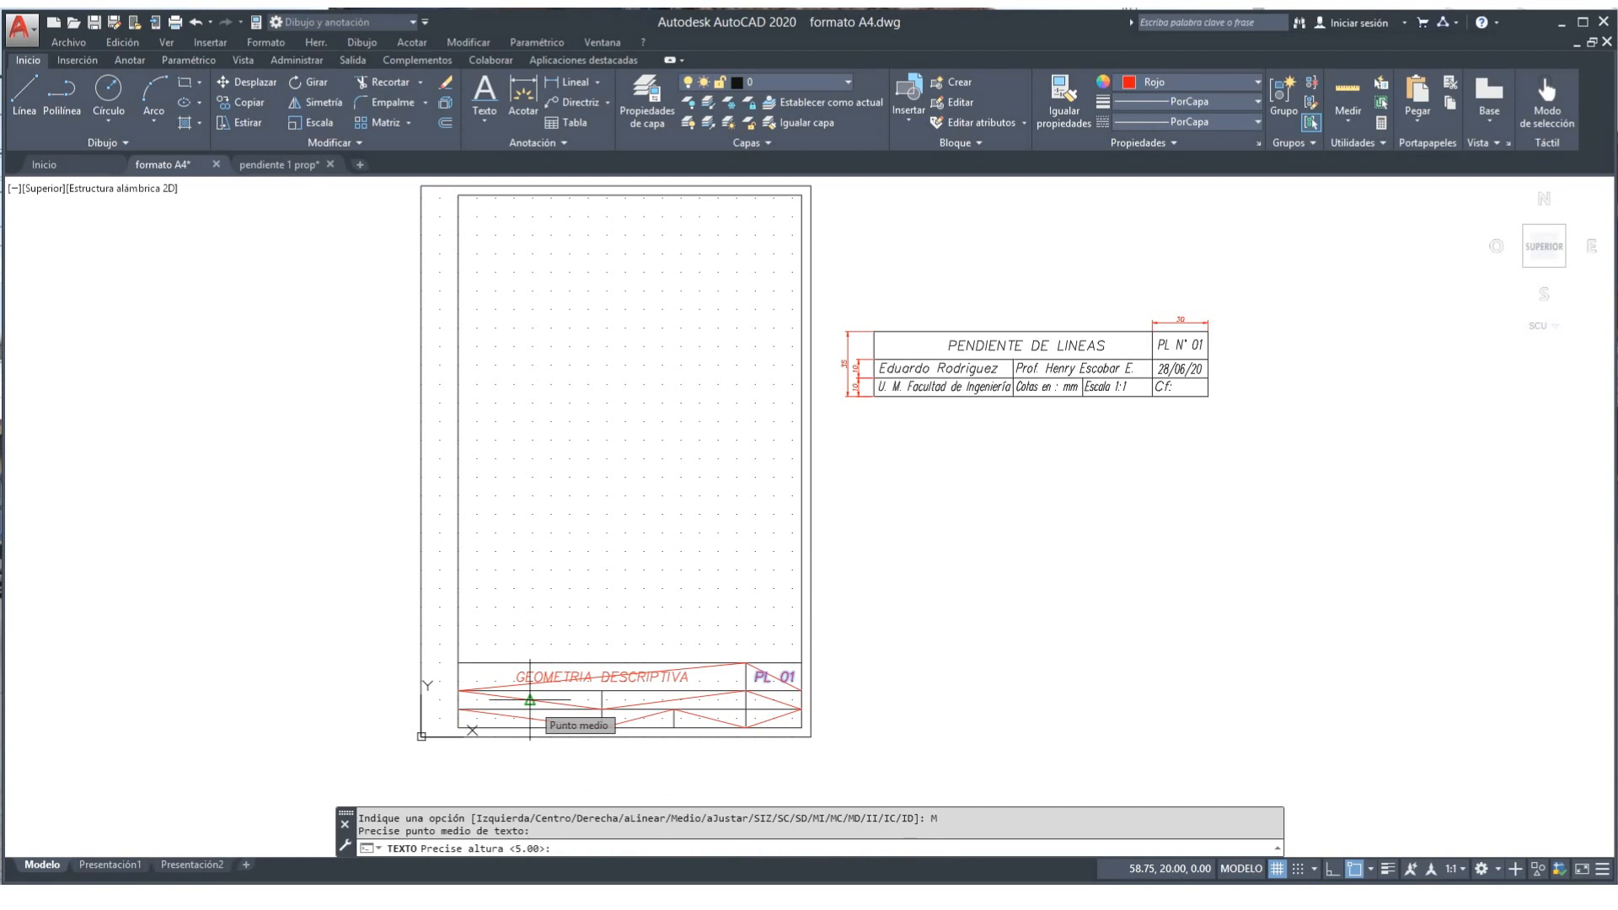
{"action": "type", "text": "4"}
{"action": "key", "text": "Return"}
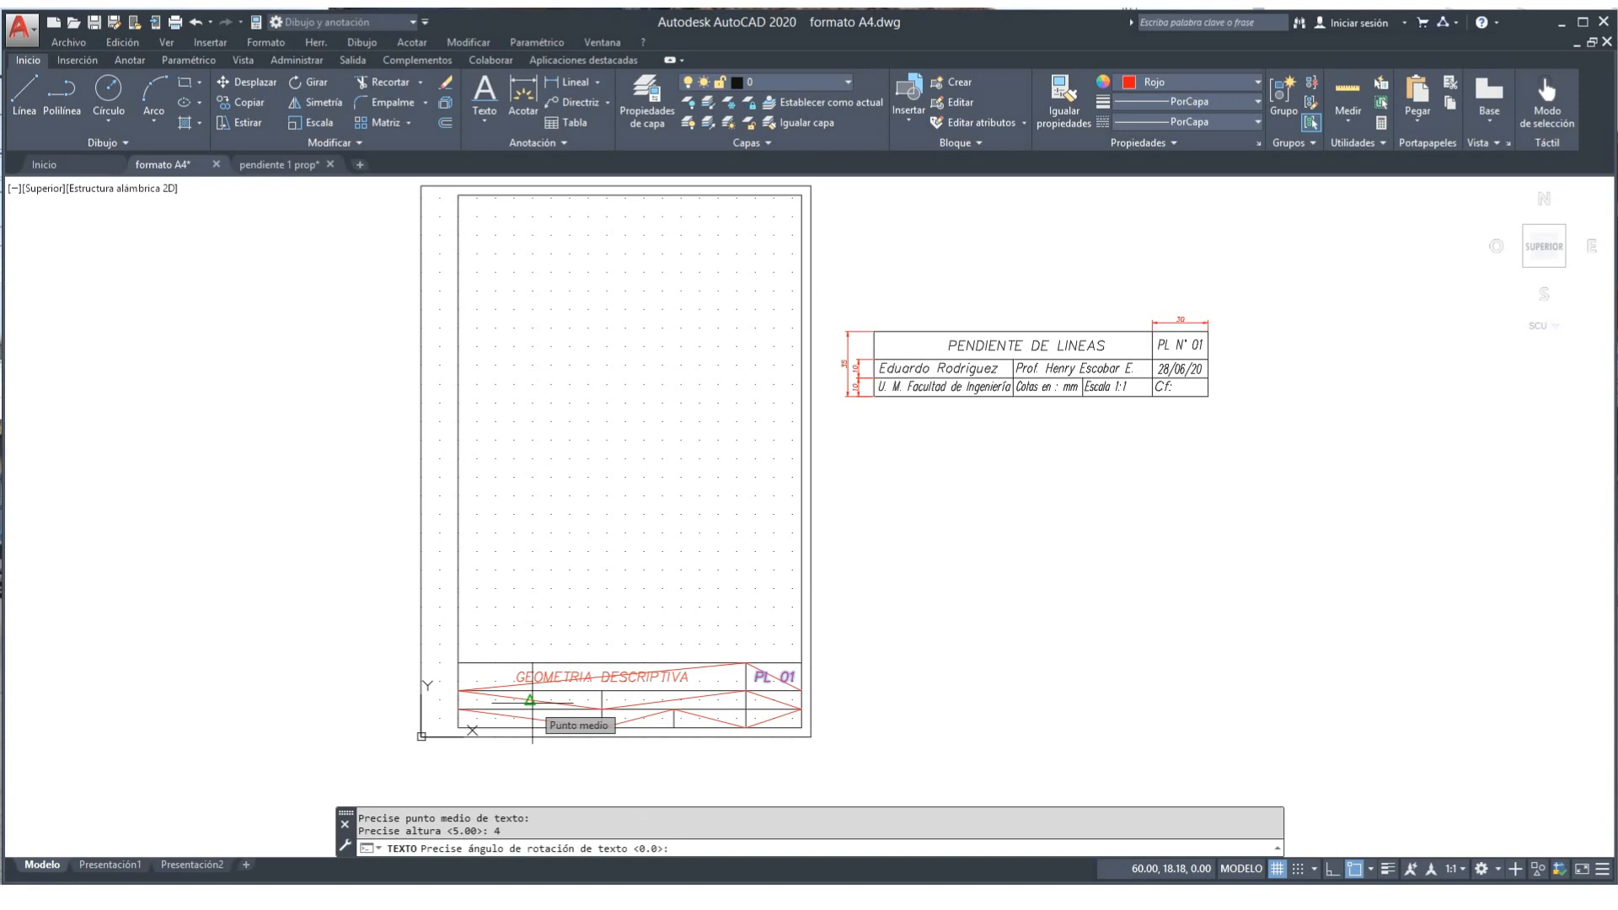
{"action": "key", "text": "Return"}
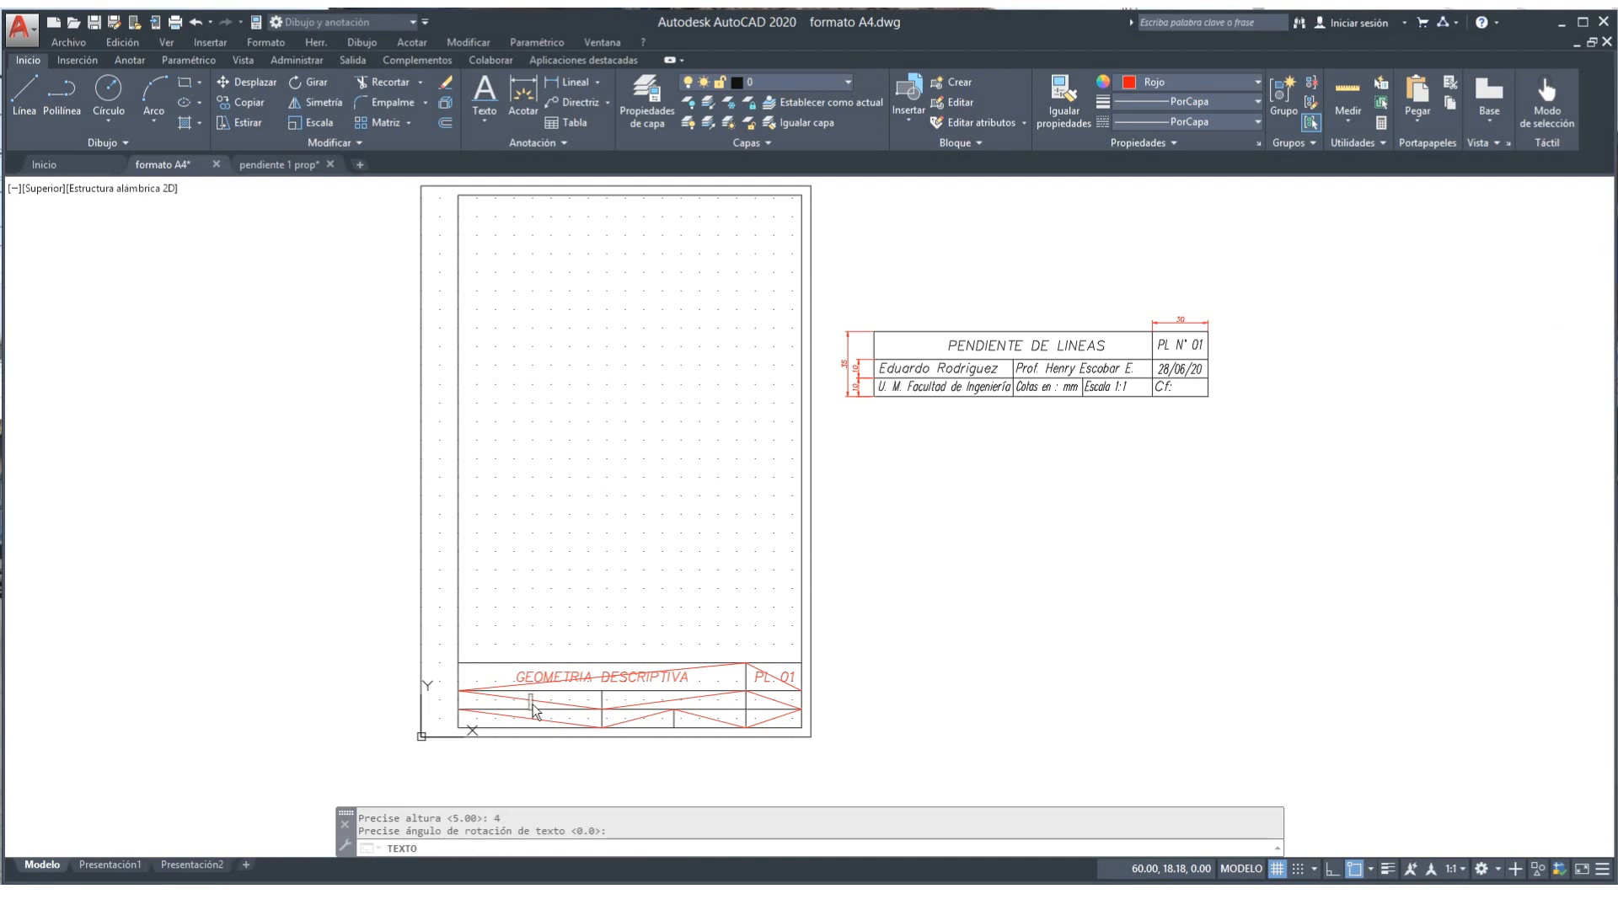
{"action": "key", "text": "Return"}
{"action": "key", "text": "Return"}
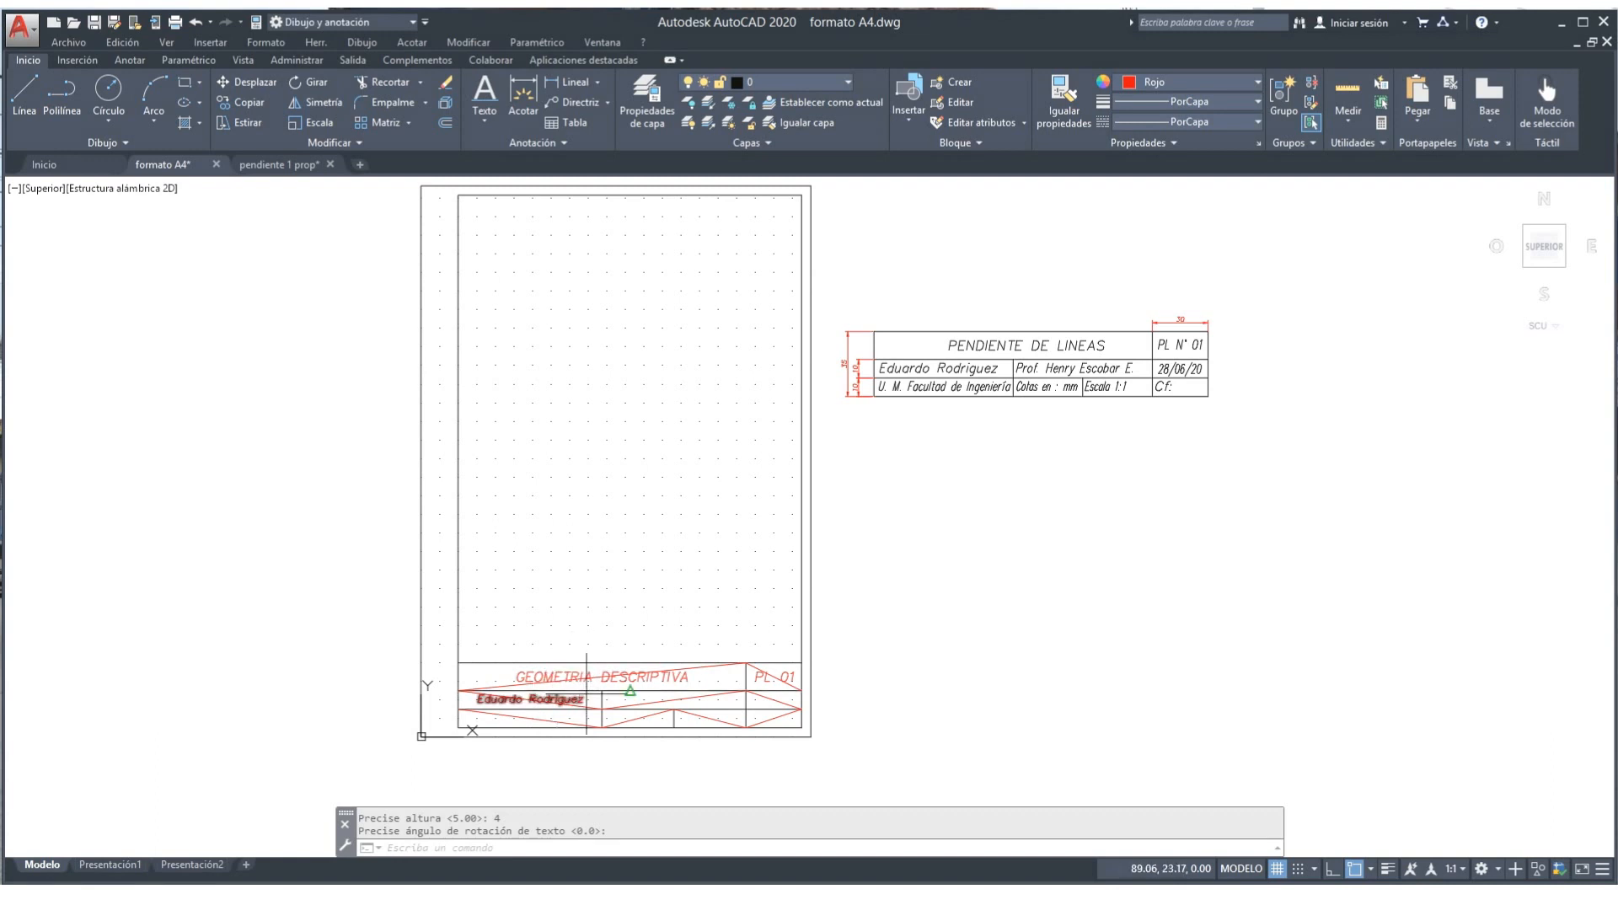
{"action": "key", "text": "Return"}
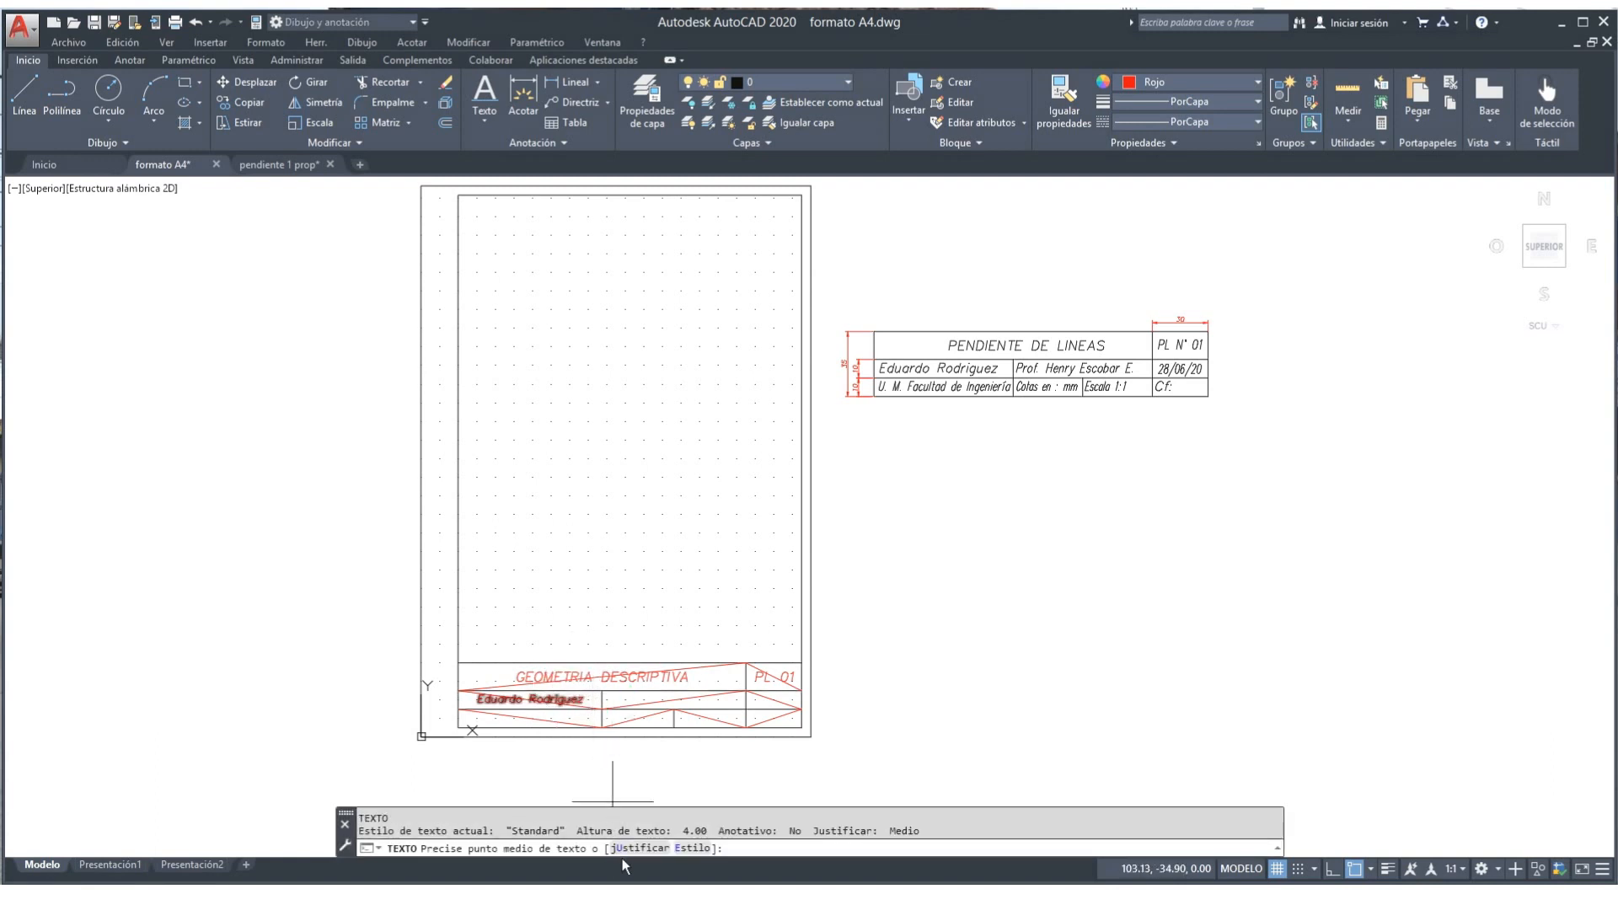
Step: Write 'Prof.' and the professor's name, middle-justified at height 4, in the second row's middle cell
{"action": "type", "text": "U"}
{"action": "key", "text": "Return"}
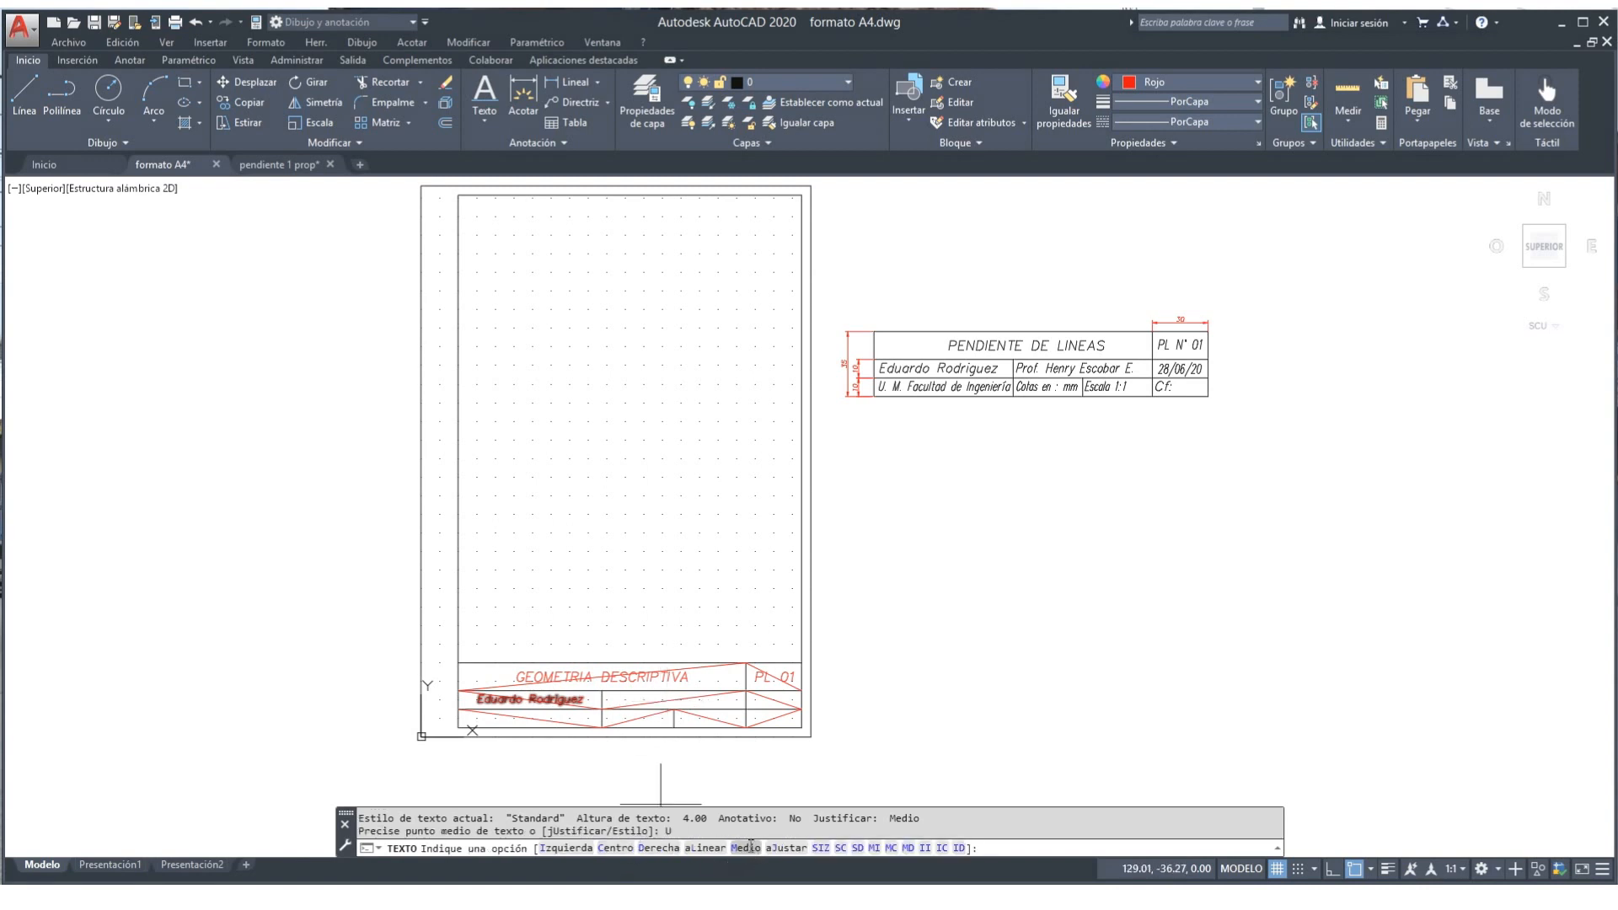
{"action": "left_click", "coordinate": [757, 850]}
{"action": "left_click", "coordinate": [674, 699]}
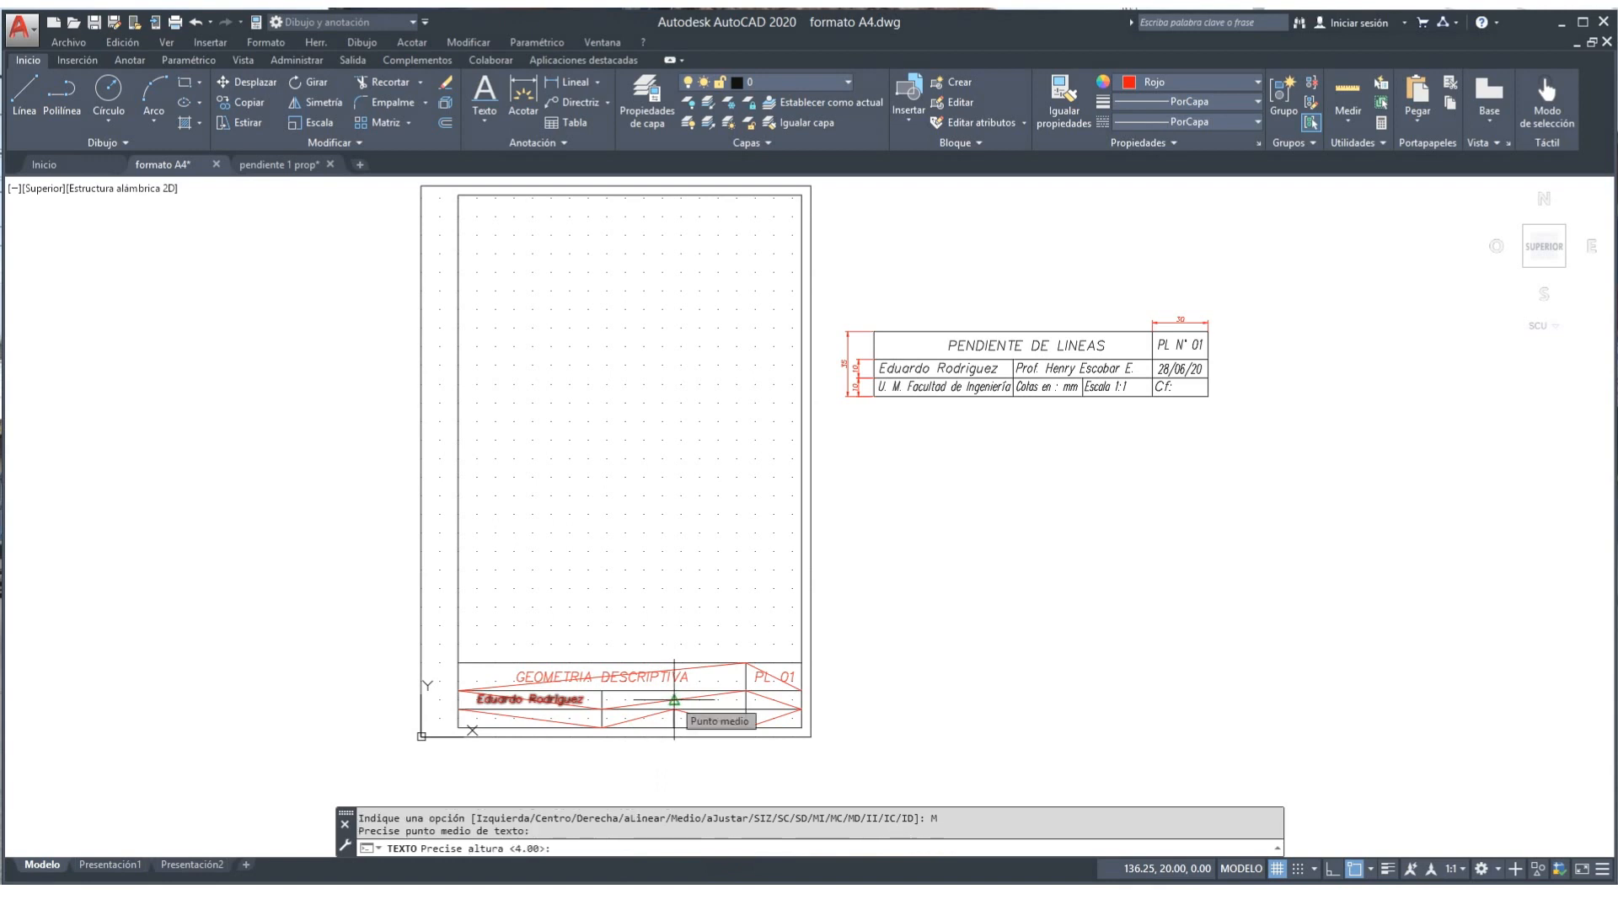
{"action": "key", "text": "Return"}
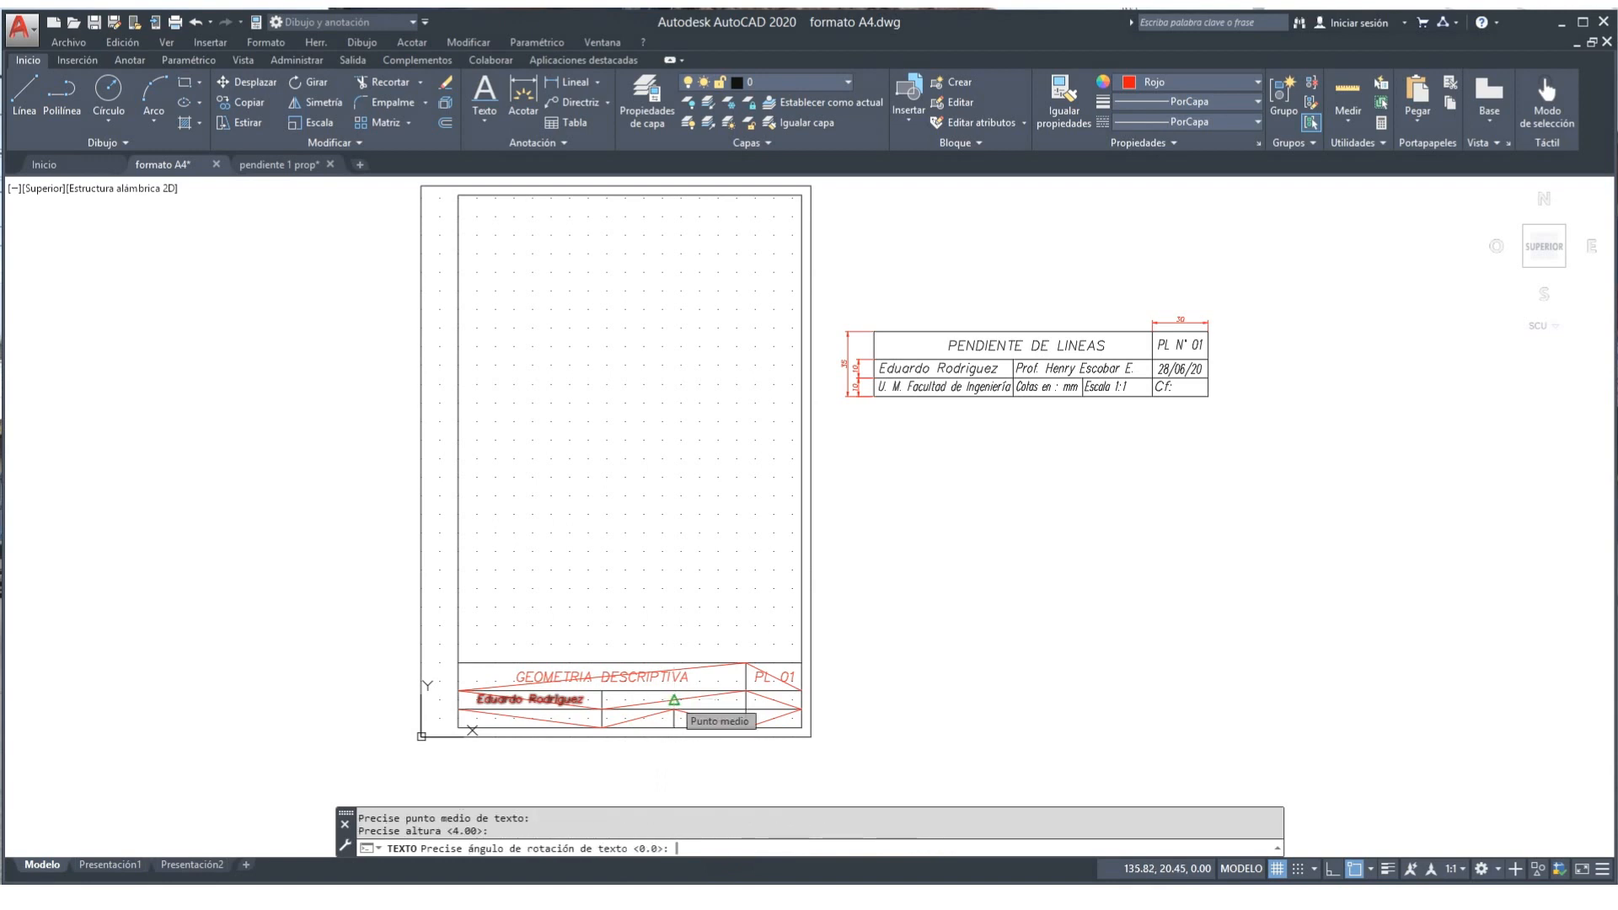
{"action": "key", "text": "Return"}
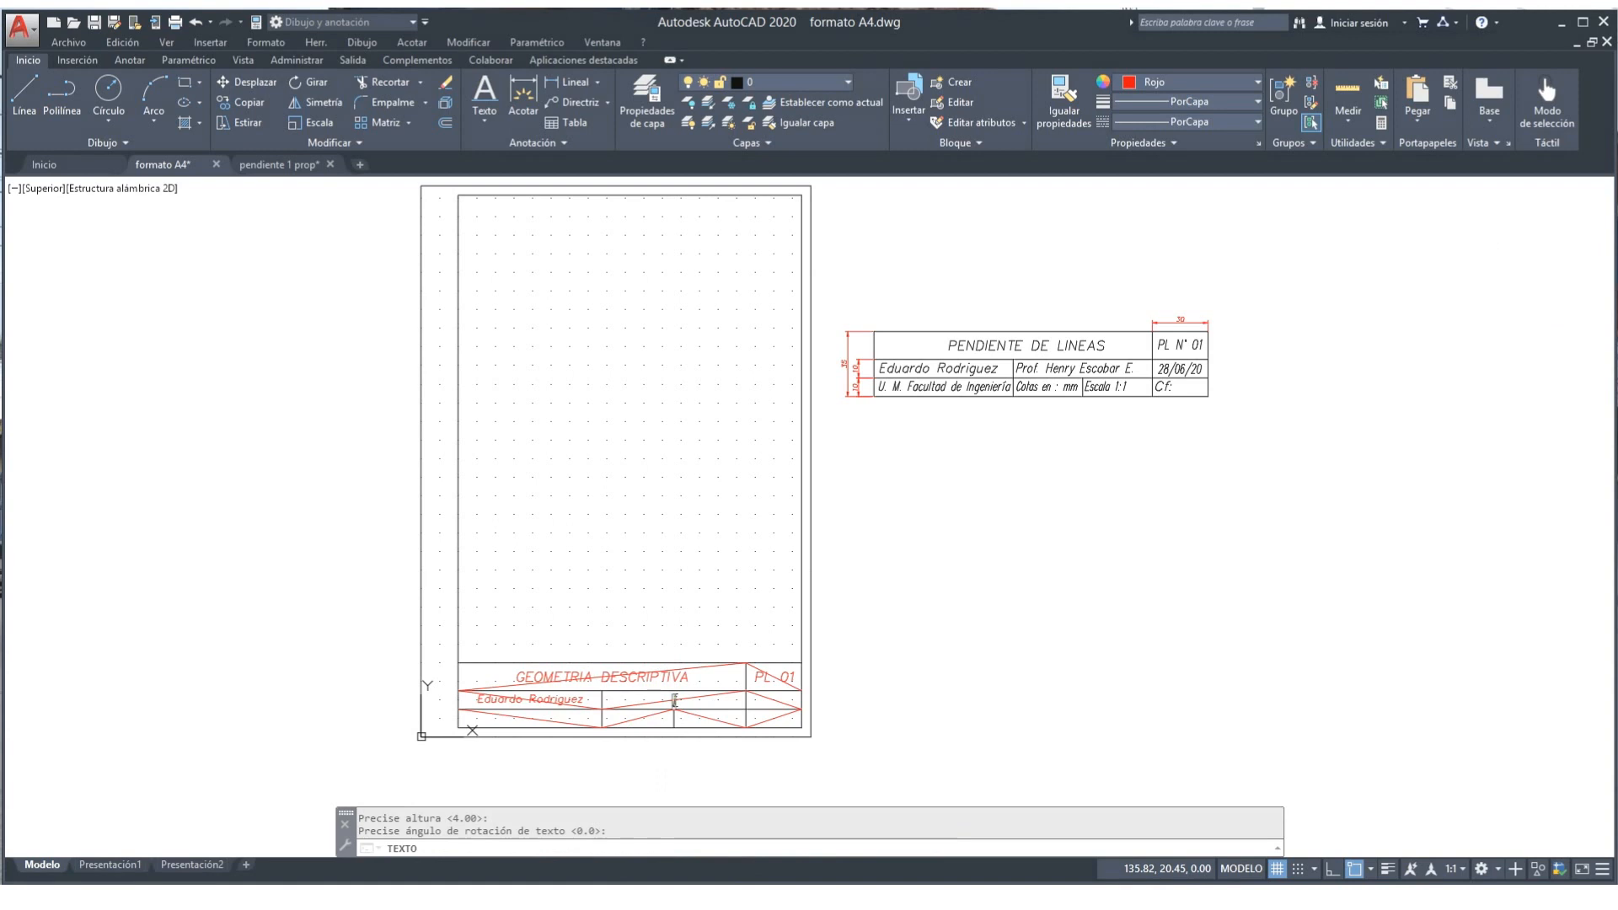
{"action": "type", "text": "Prof."}
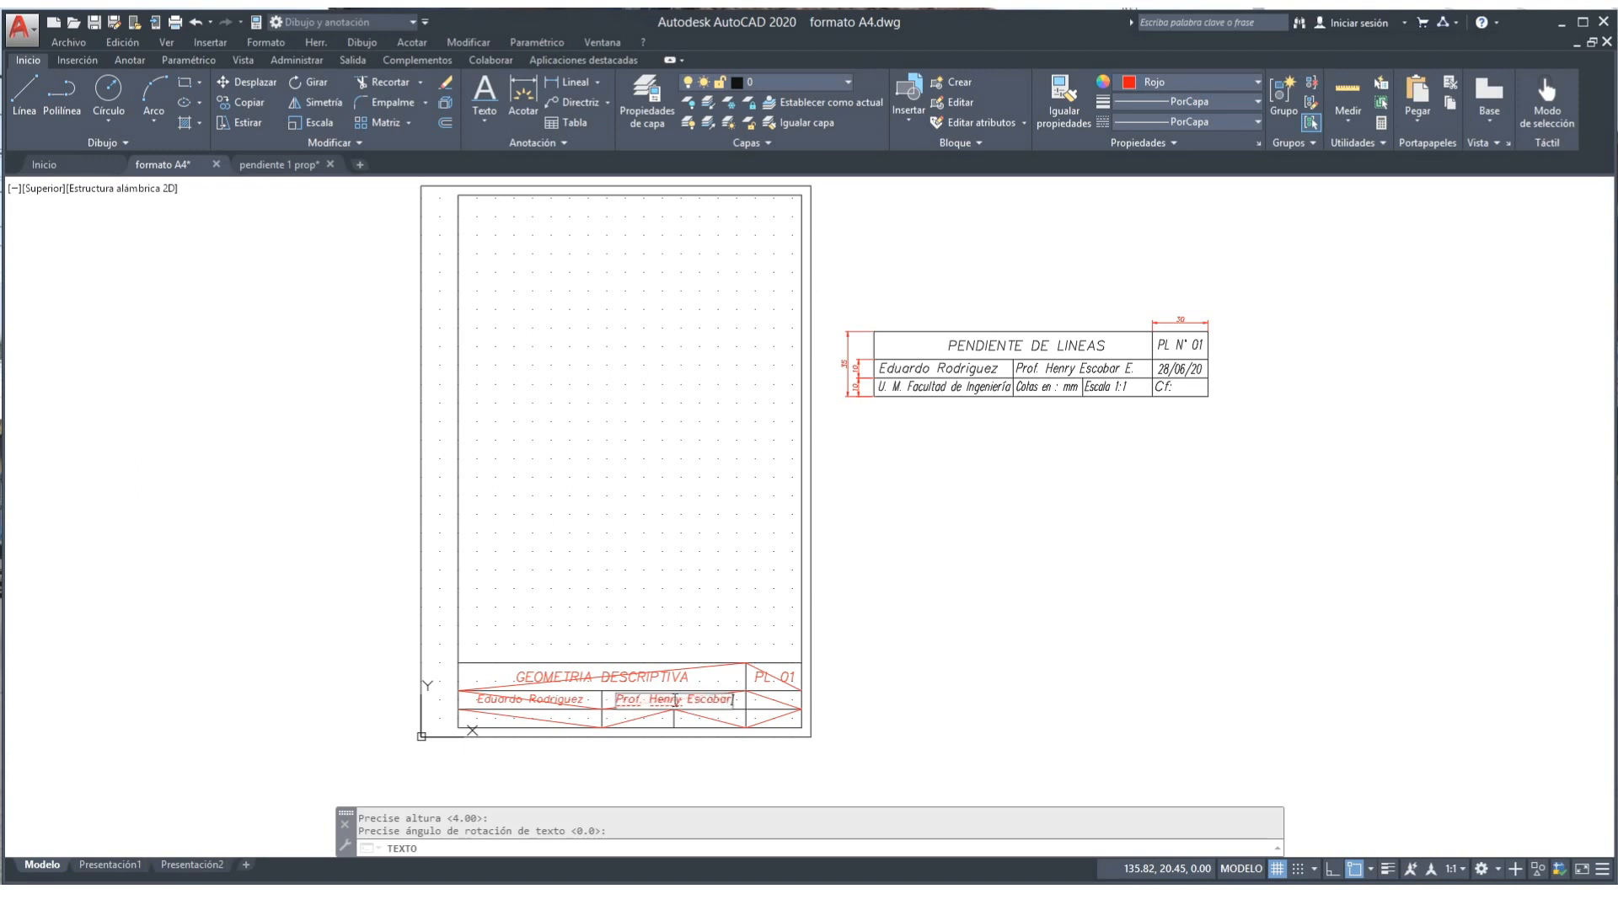
{"action": "key", "text": "Return"}
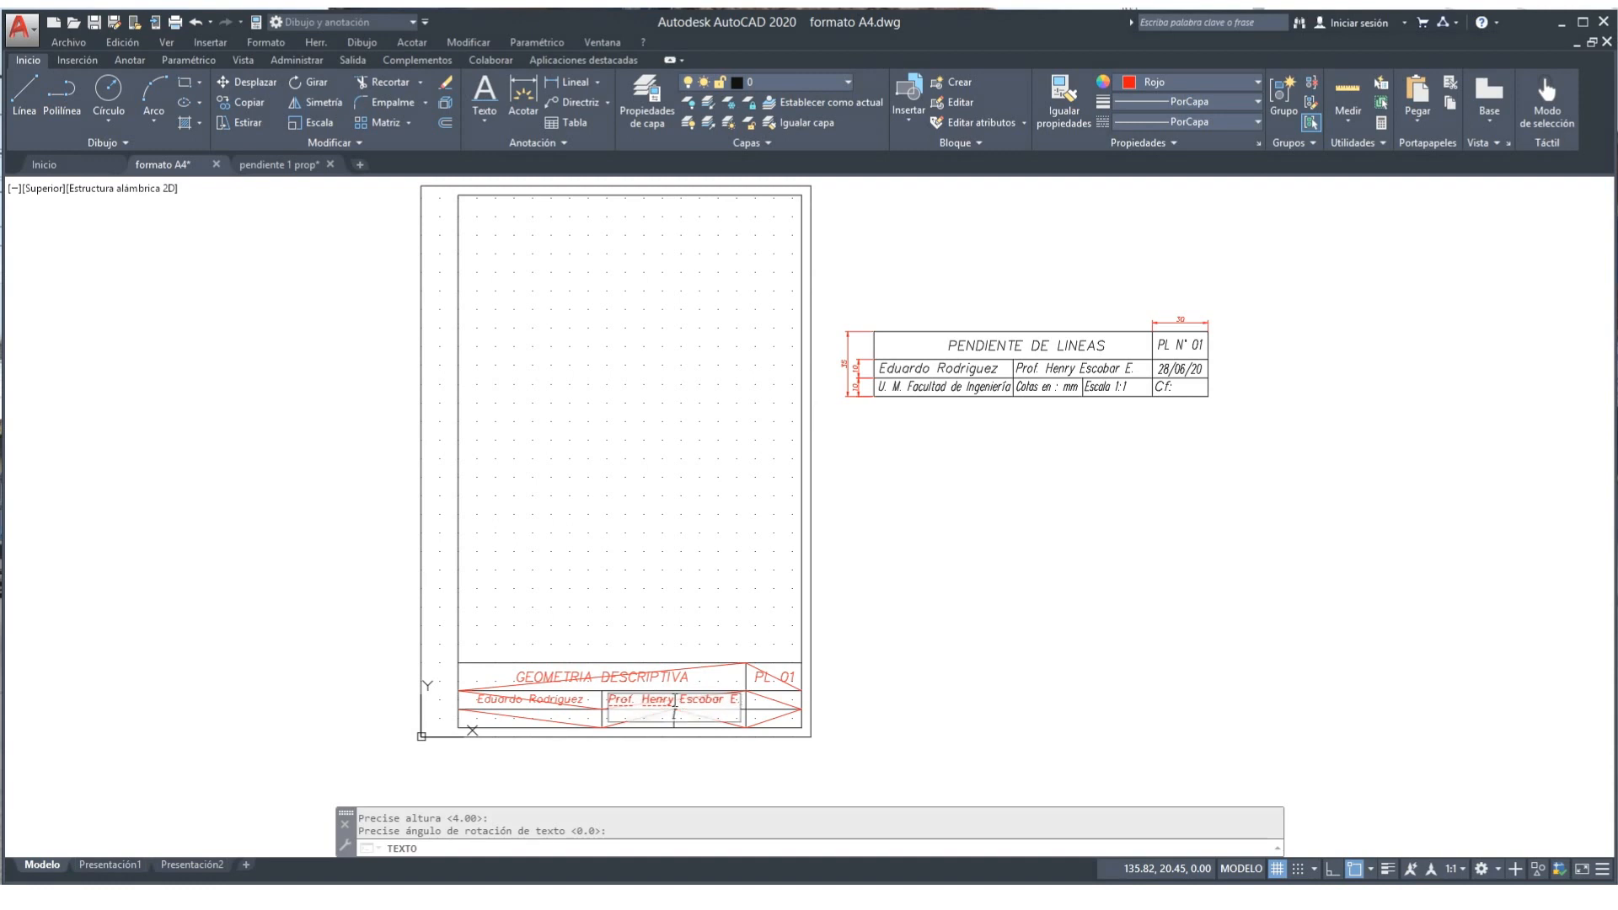
{"action": "key", "text": "Return"}
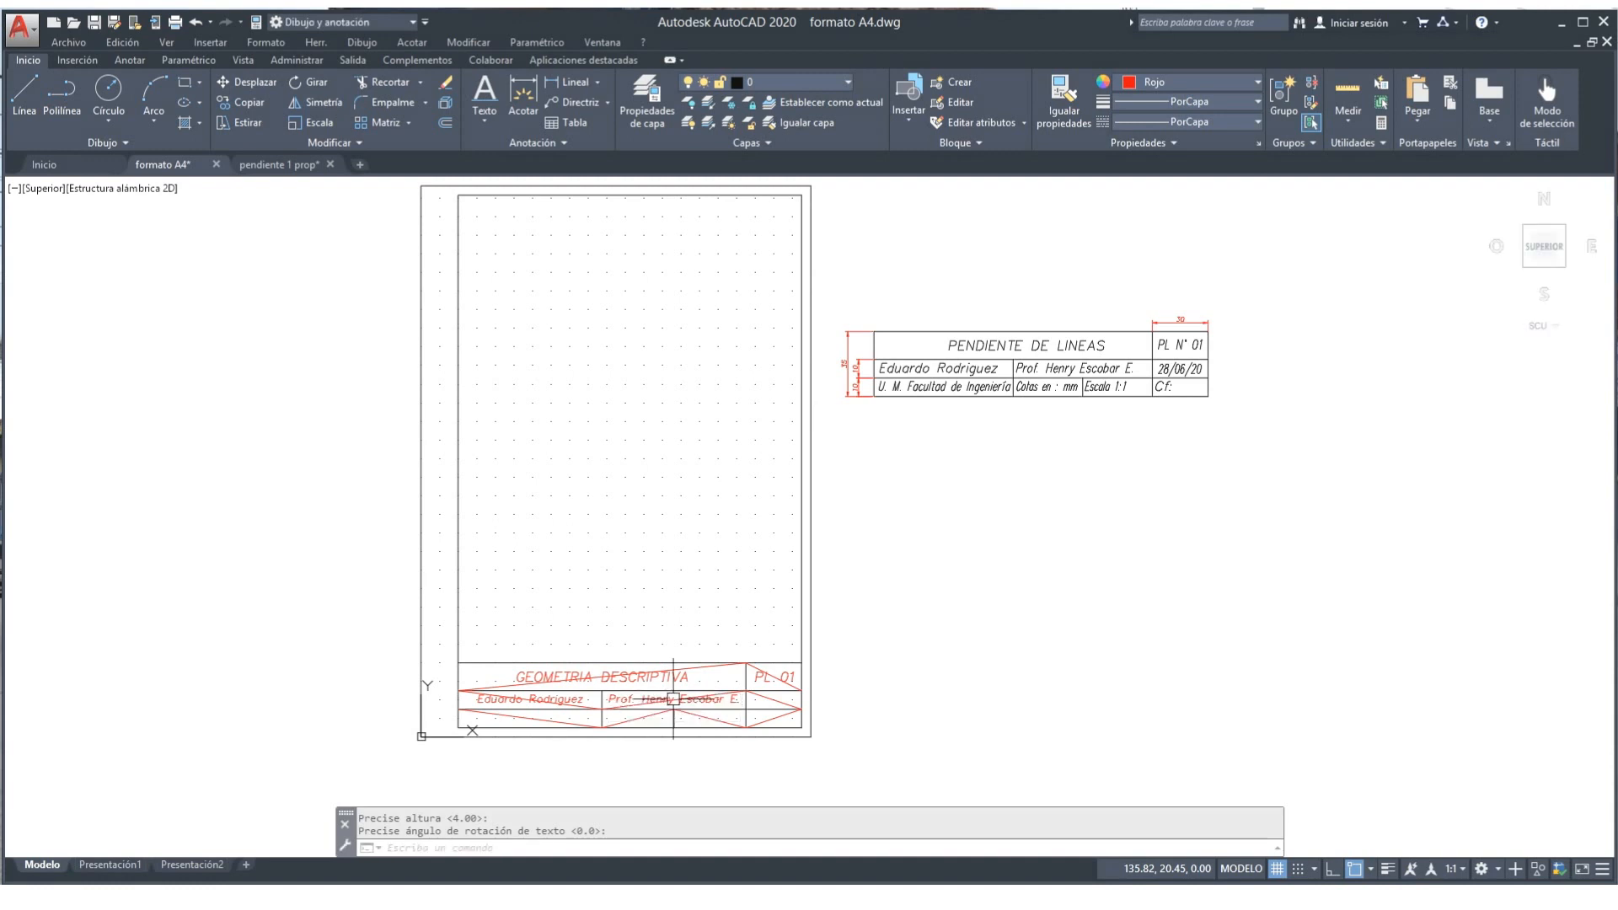
{"action": "key", "text": "Return"}
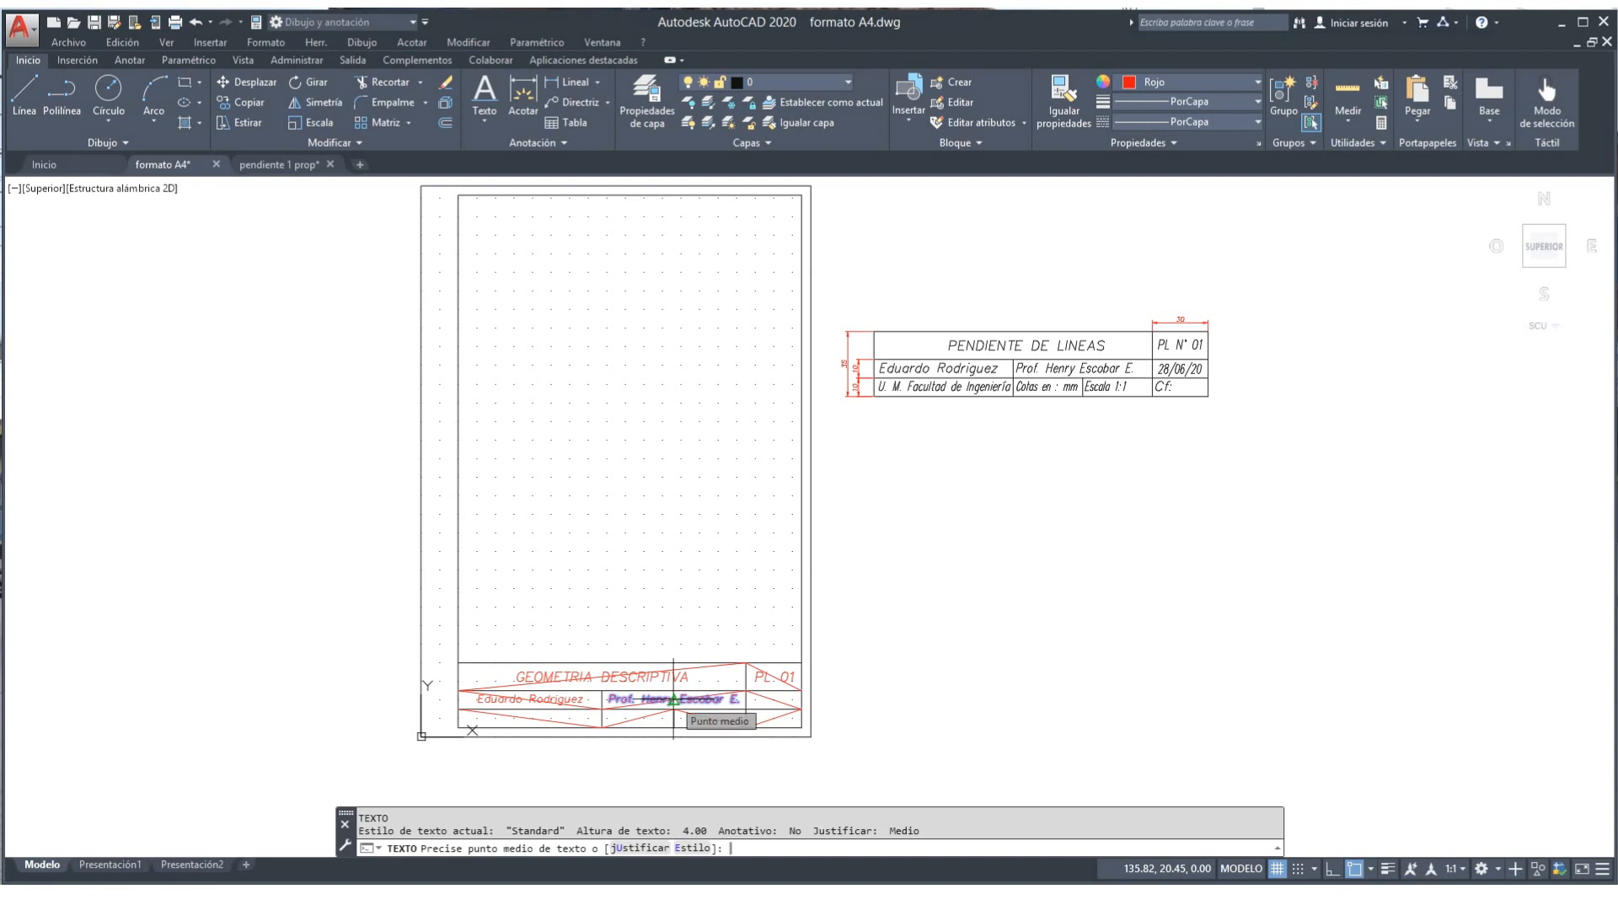
Step: Place the date 28/06/20, middle-justified with zero rotation, in the second row's right cell
{"action": "type", "text": "u"}
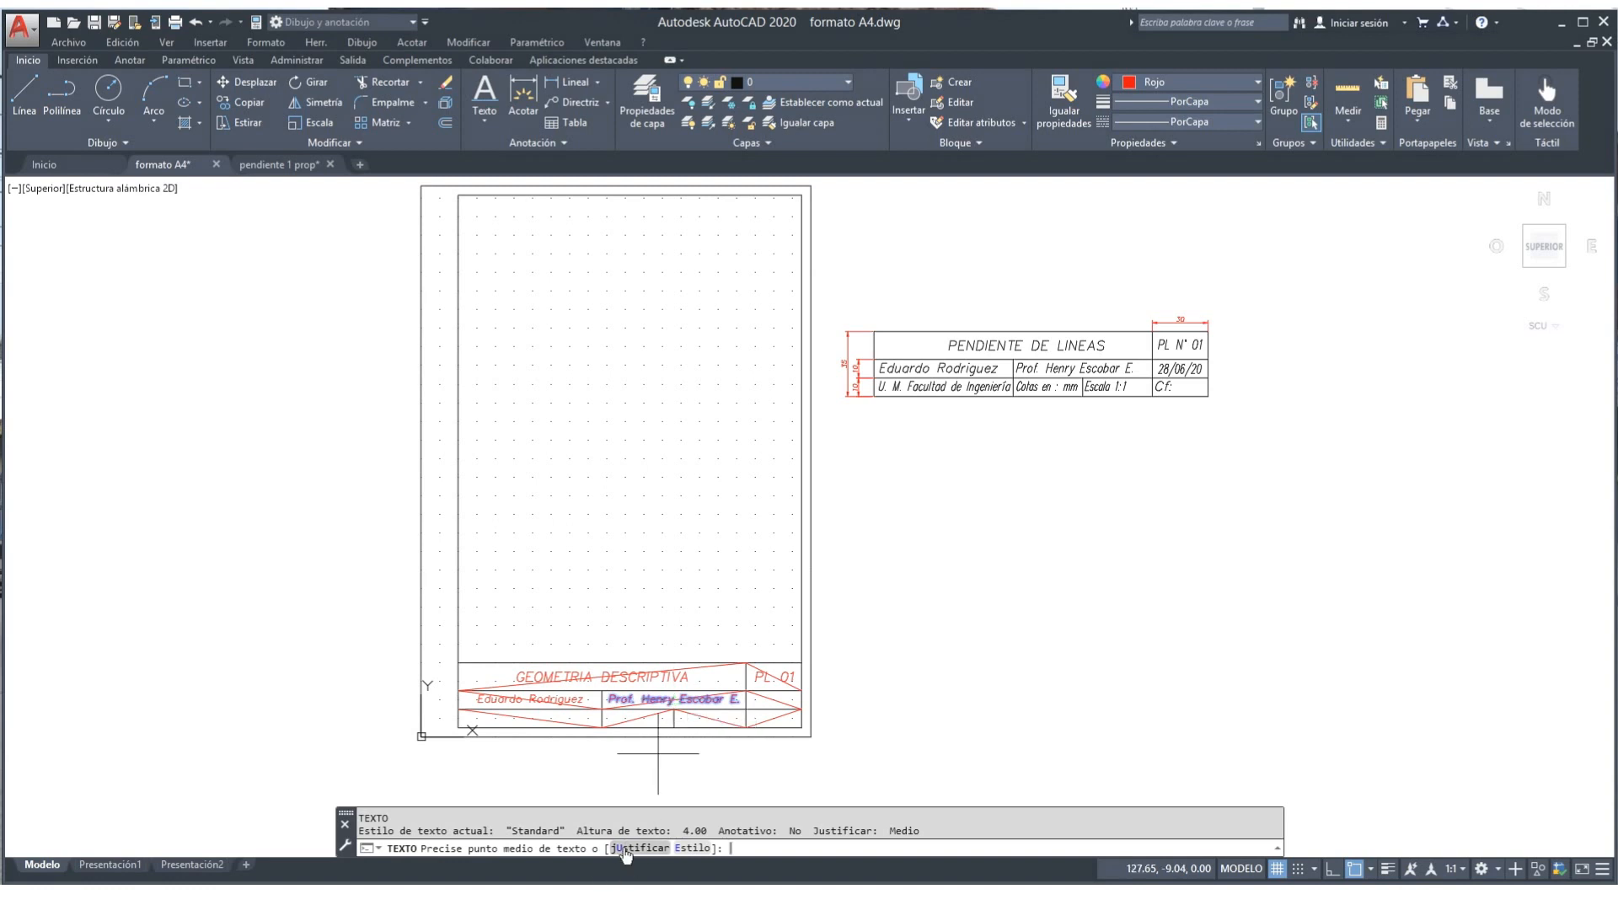
{"action": "key", "text": "Return"}
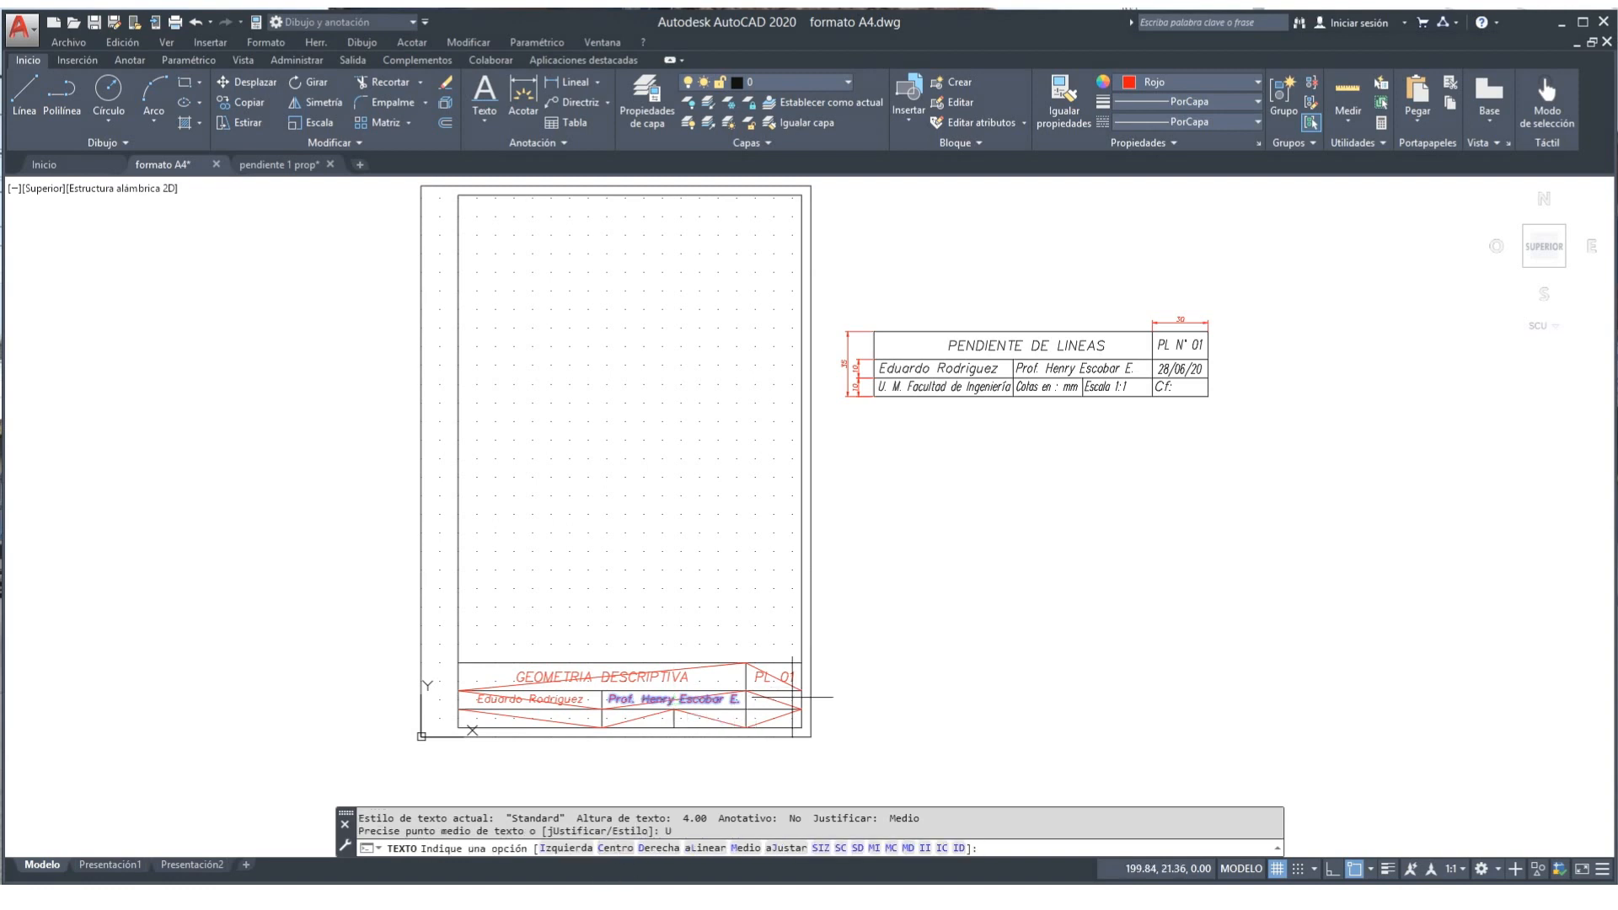
{"action": "type", "text": "m"}
{"action": "key", "text": "Return"}
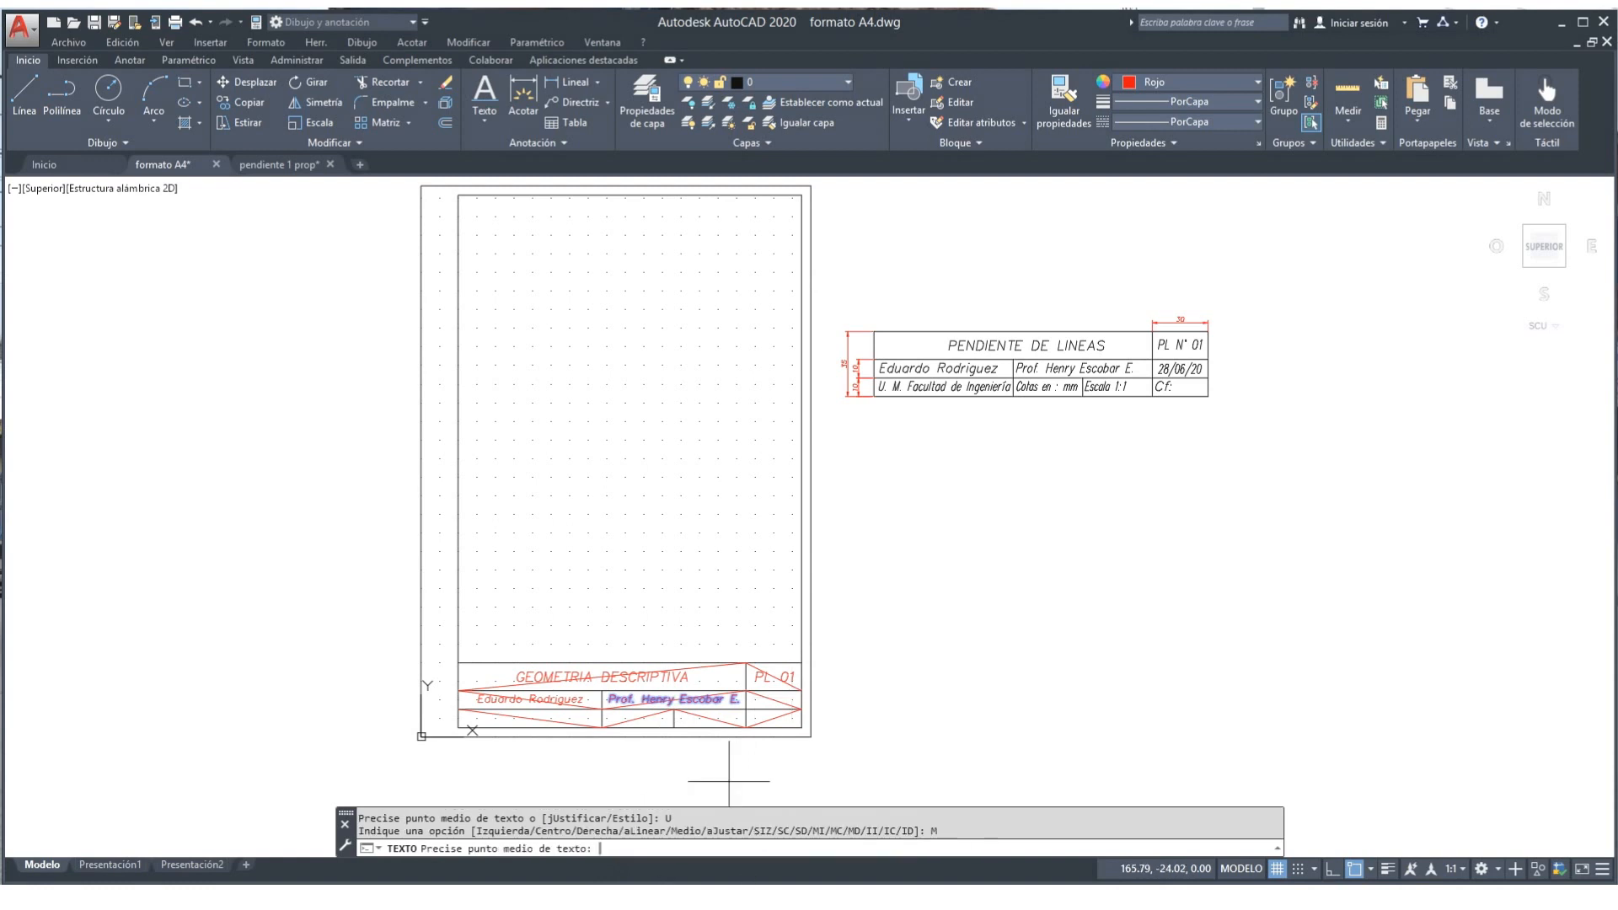
{"action": "left_click", "coordinate": [774, 699]}
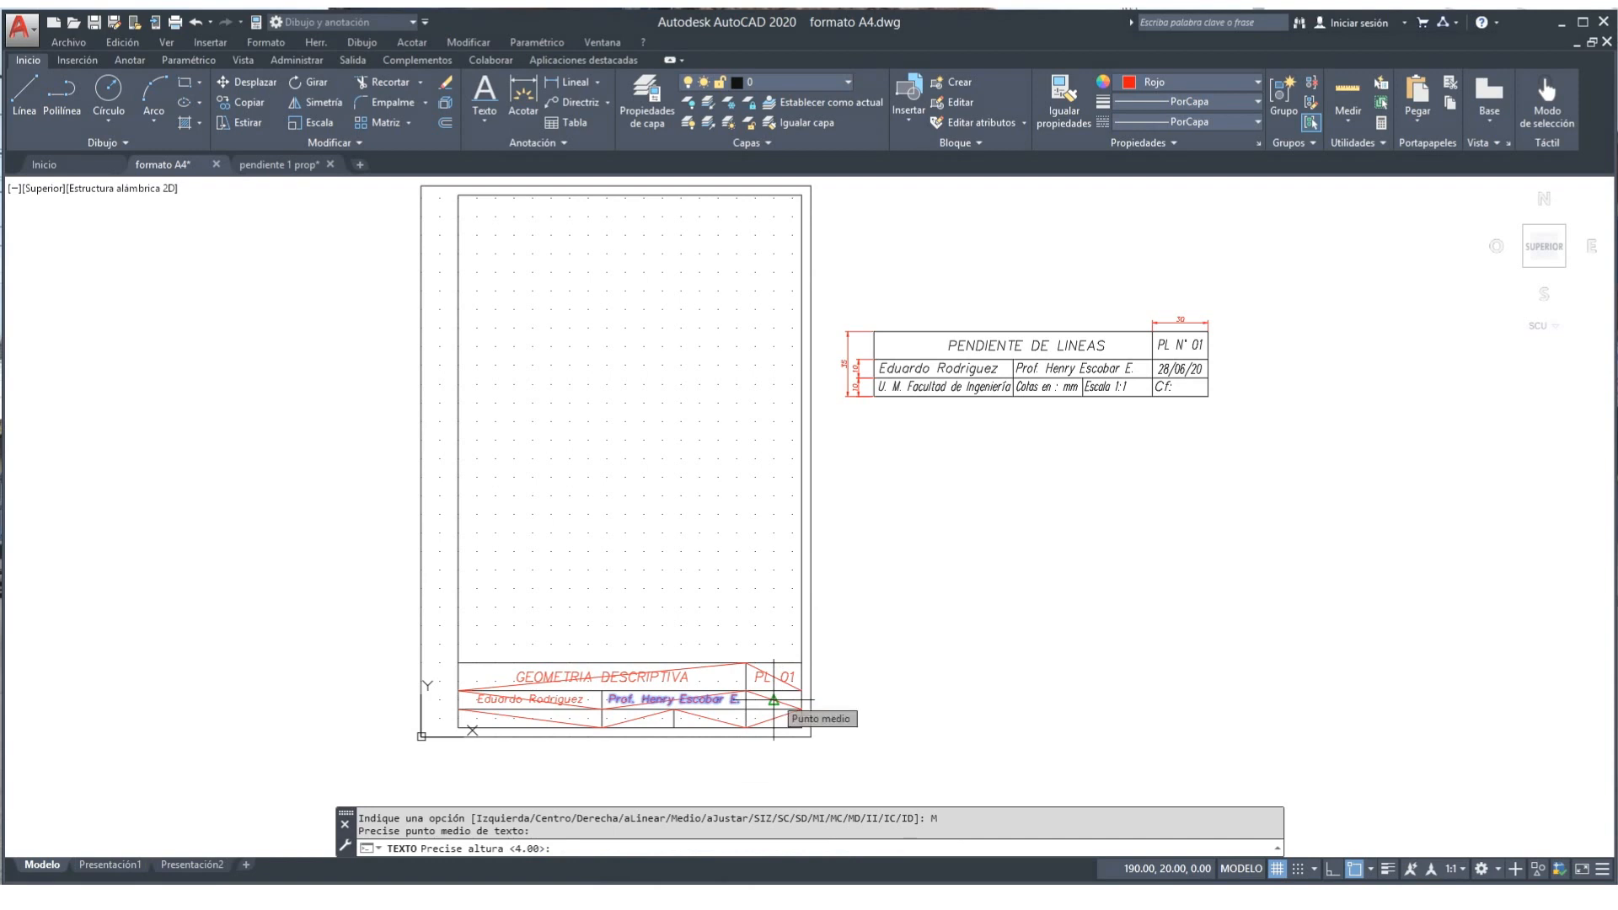
{"action": "type", "text": "28/06/20"}
{"action": "key", "text": "Return"}
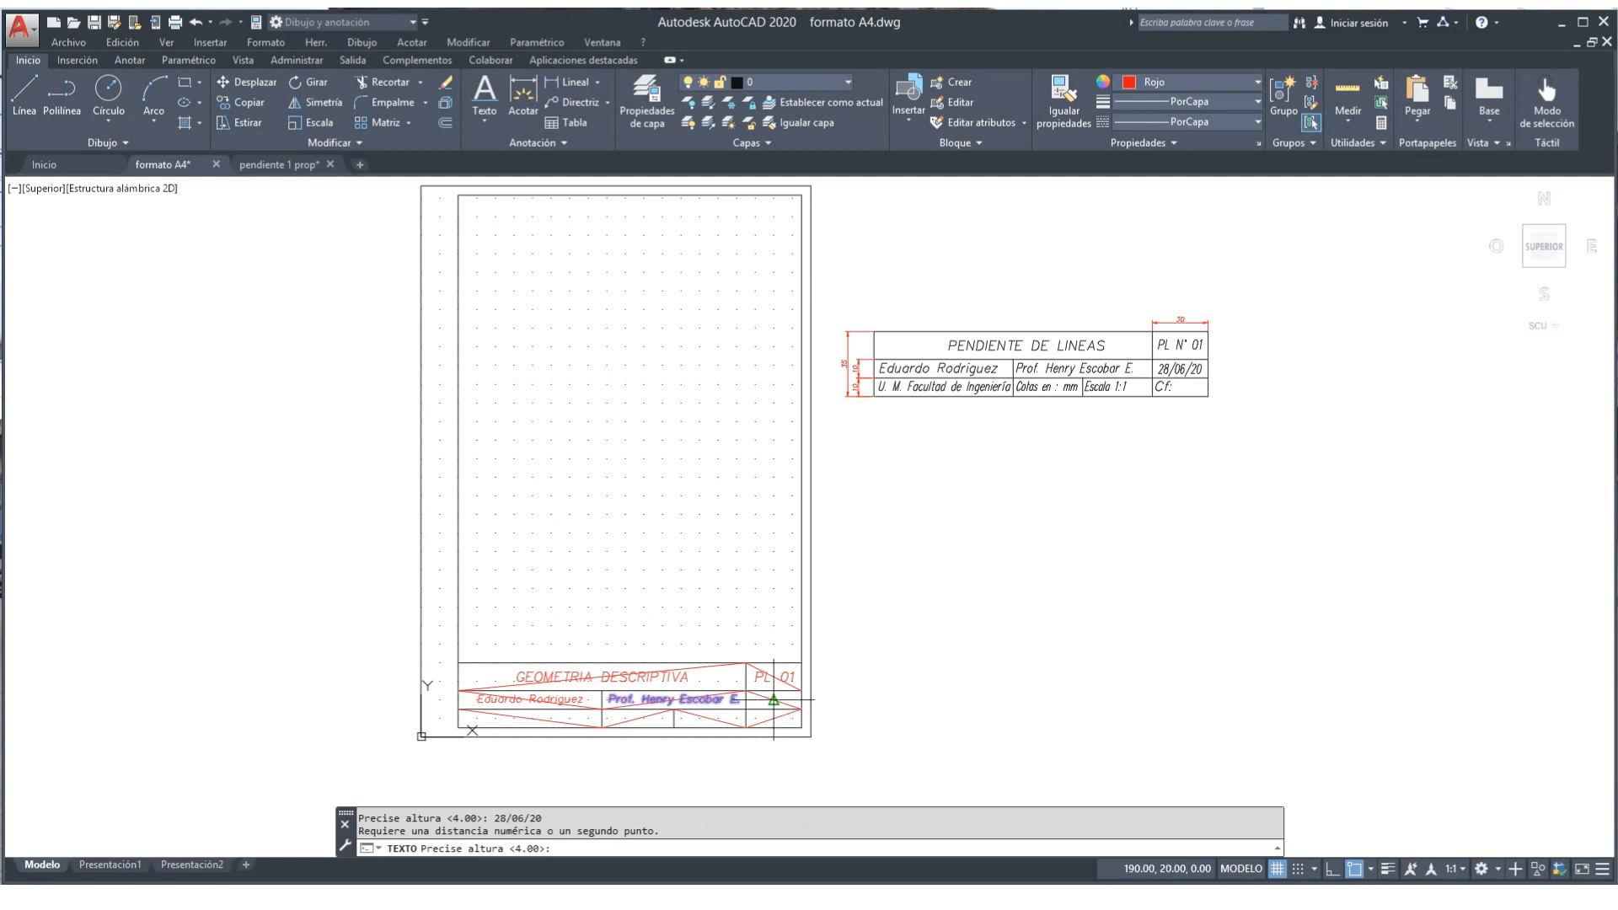
{"action": "left_click", "coordinate": [773, 699]}
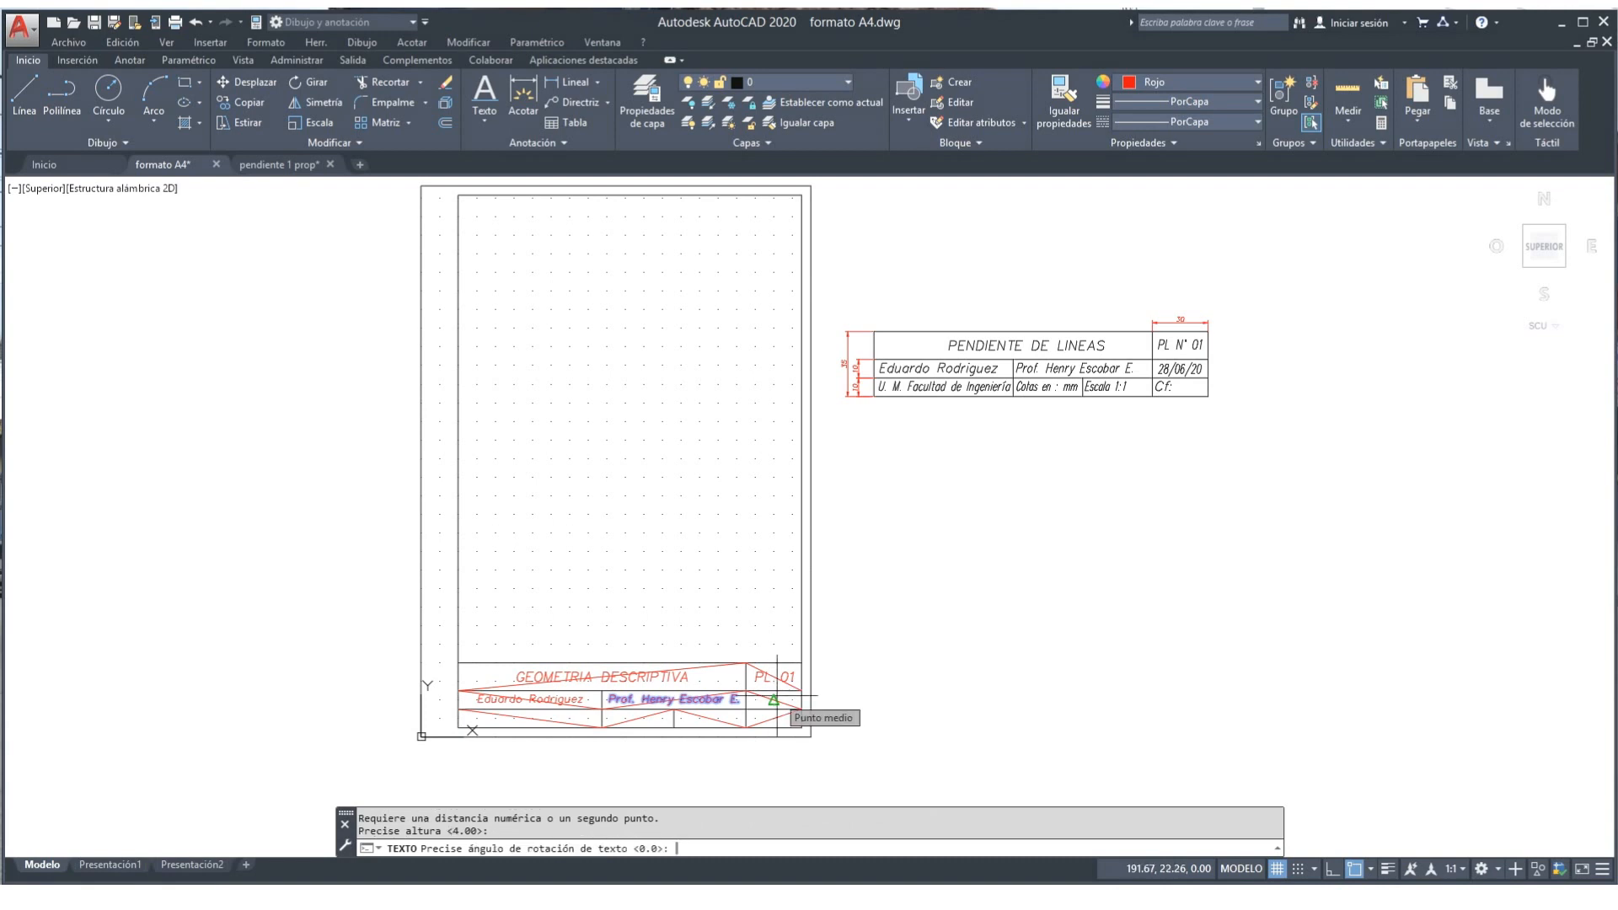
{"action": "key", "text": "Return"}
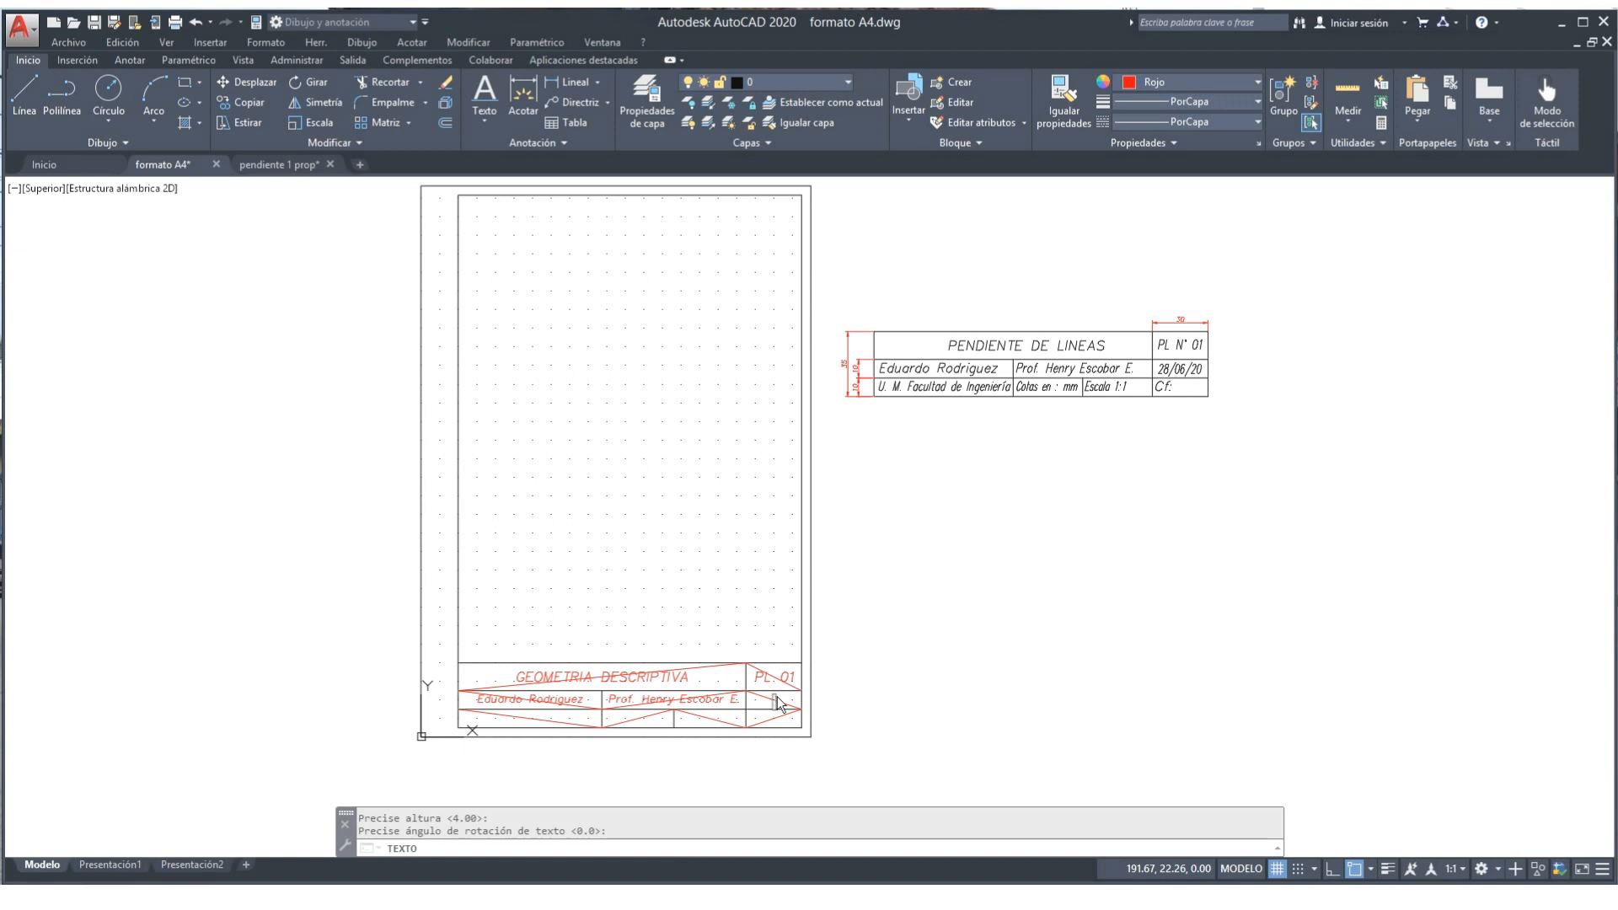
{"action": "type", "text": "28/06/20"}
{"action": "key", "text": "Return"}
{"action": "key", "text": "Return"}
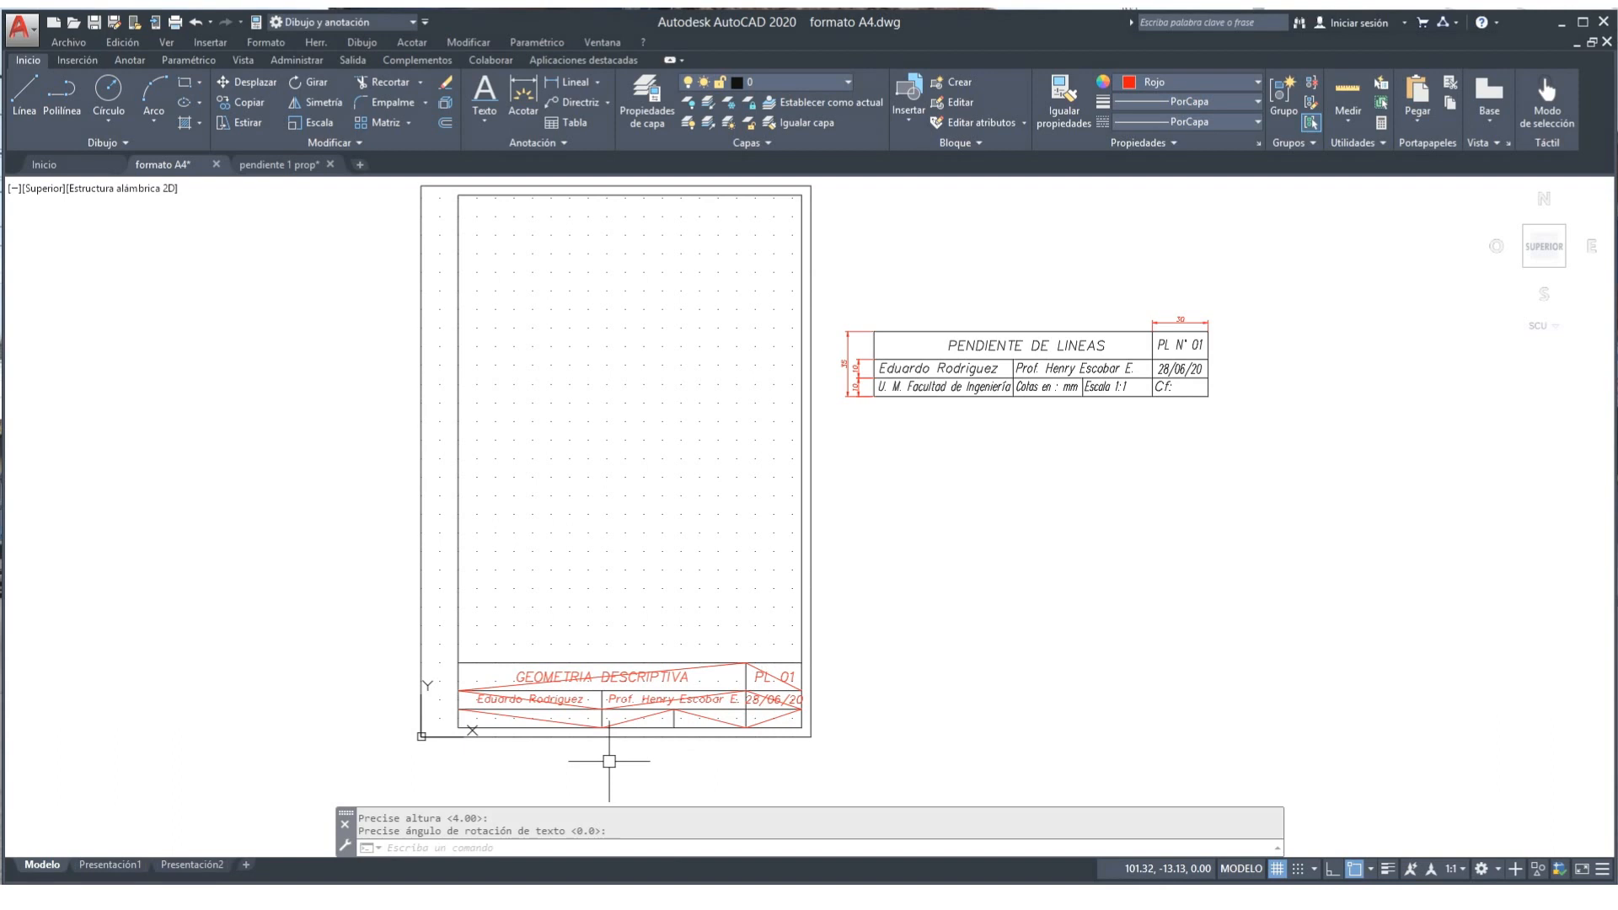
{"action": "key", "text": "Return"}
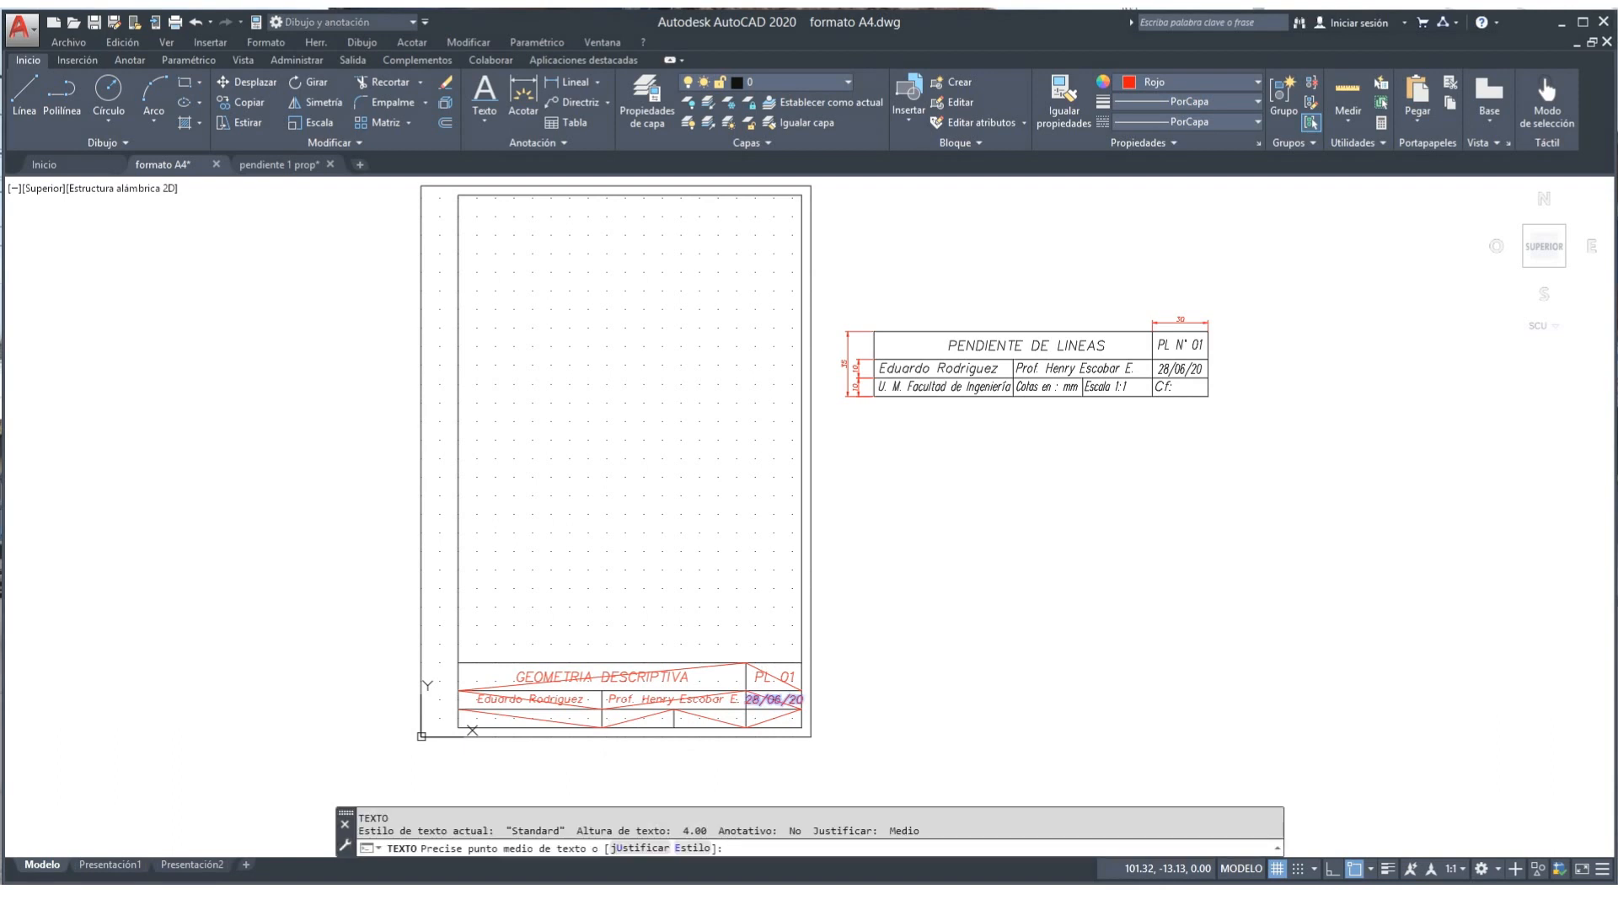
Step: Write 'Unimagdalena Fac. Ing.' middle-justified at height 4 in the bottom row's first cell
{"action": "left_click", "coordinate": [640, 848]}
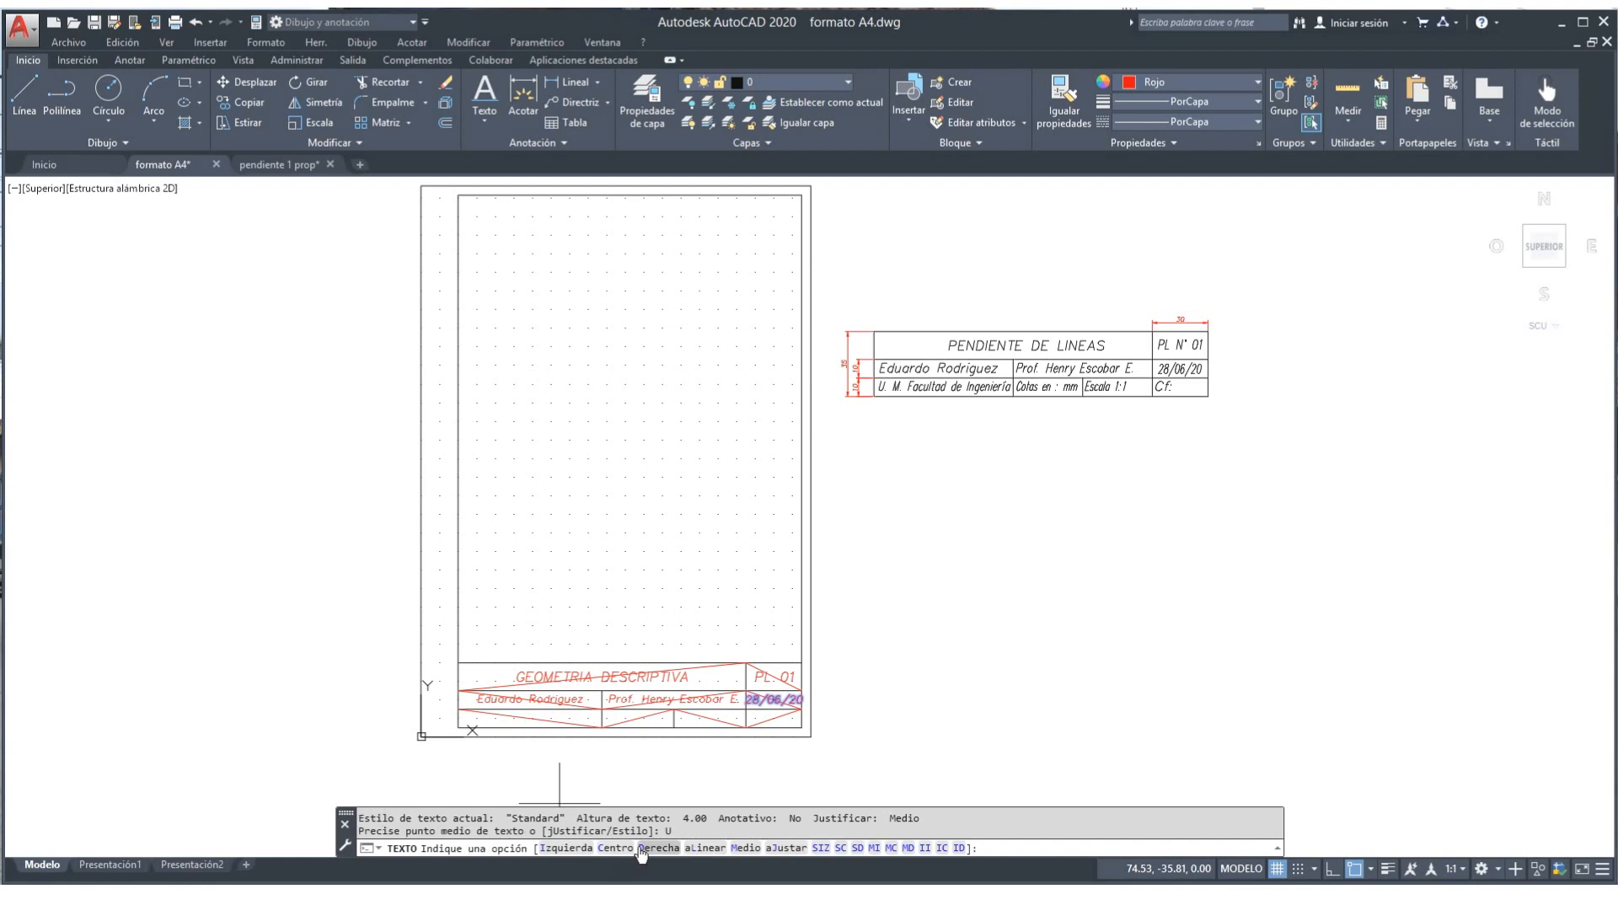
{"action": "left_click", "coordinate": [745, 848]}
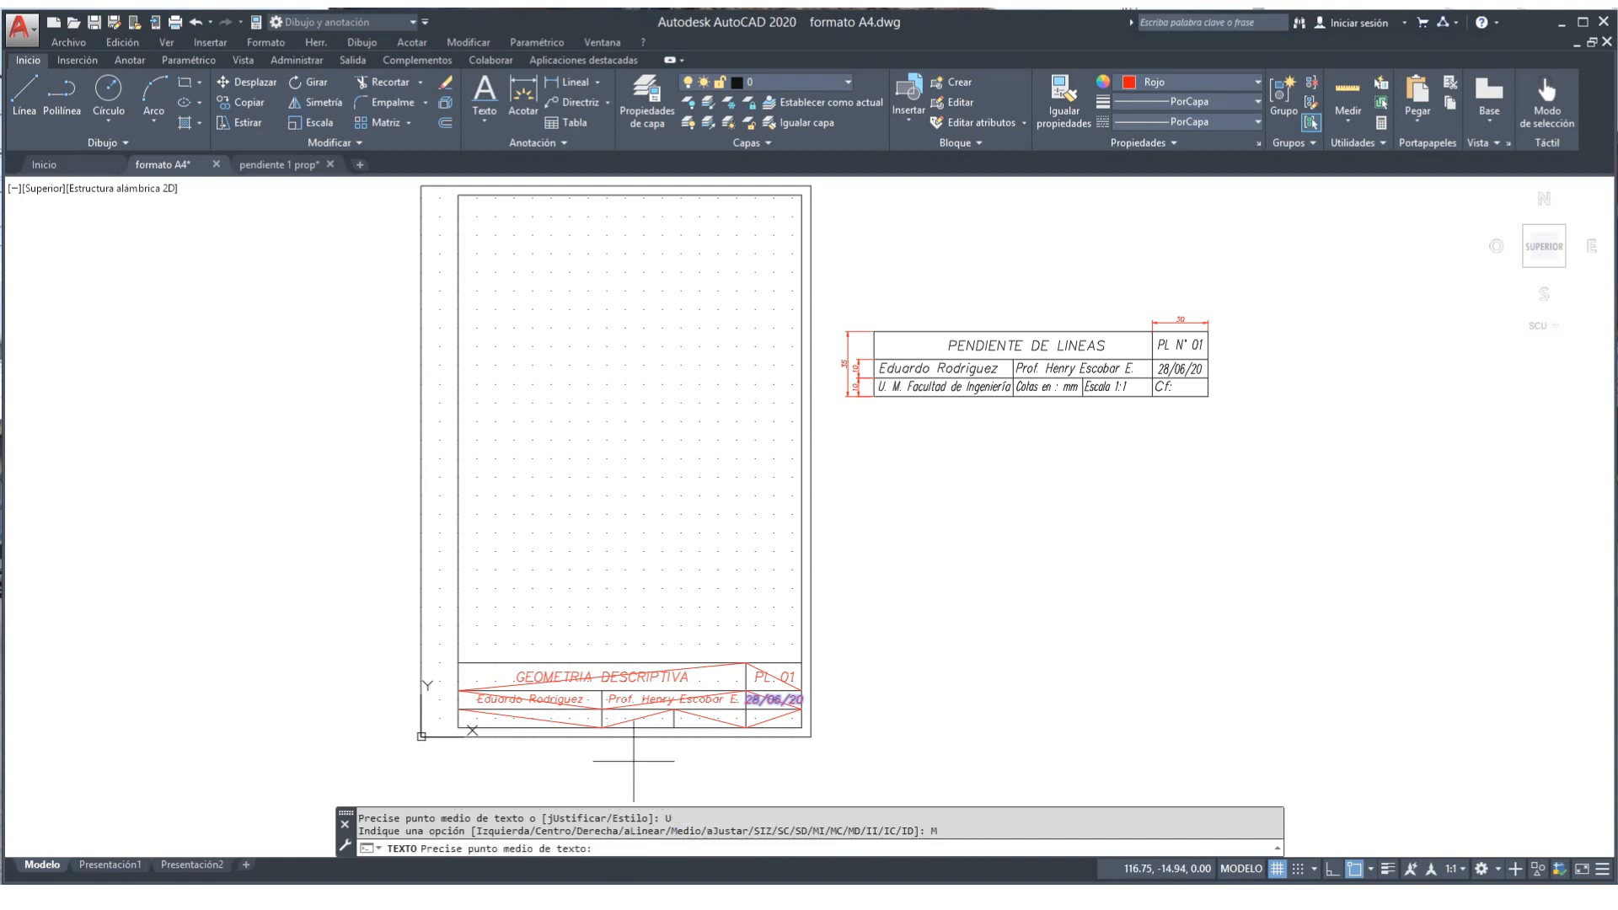
{"action": "left_click", "coordinate": [529, 719]}
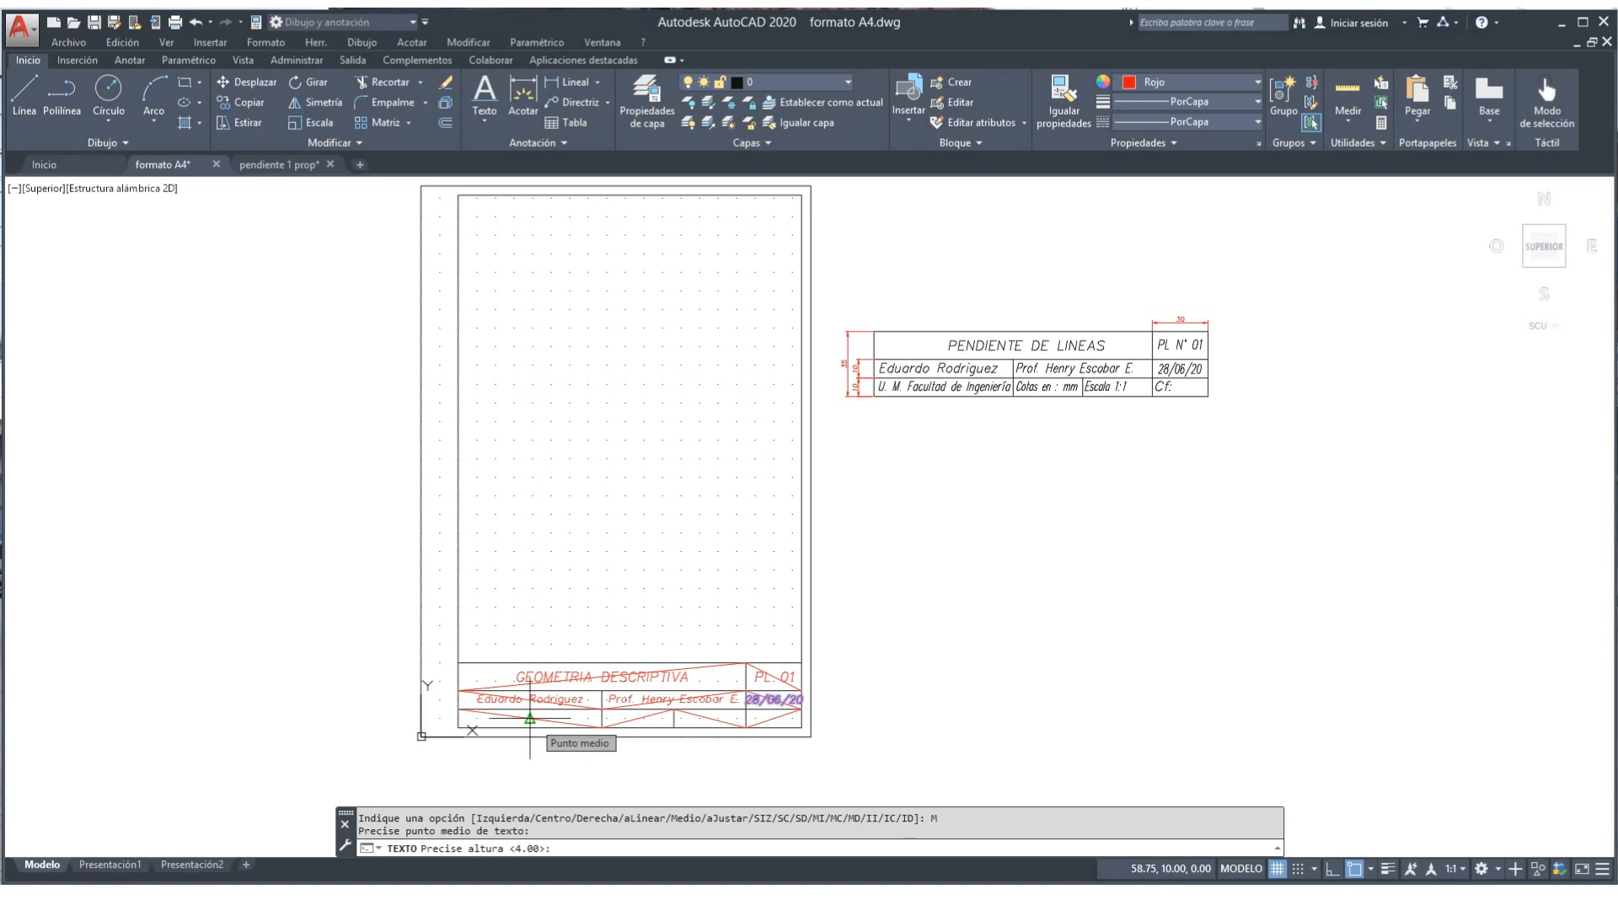
{"action": "key", "text": "Return"}
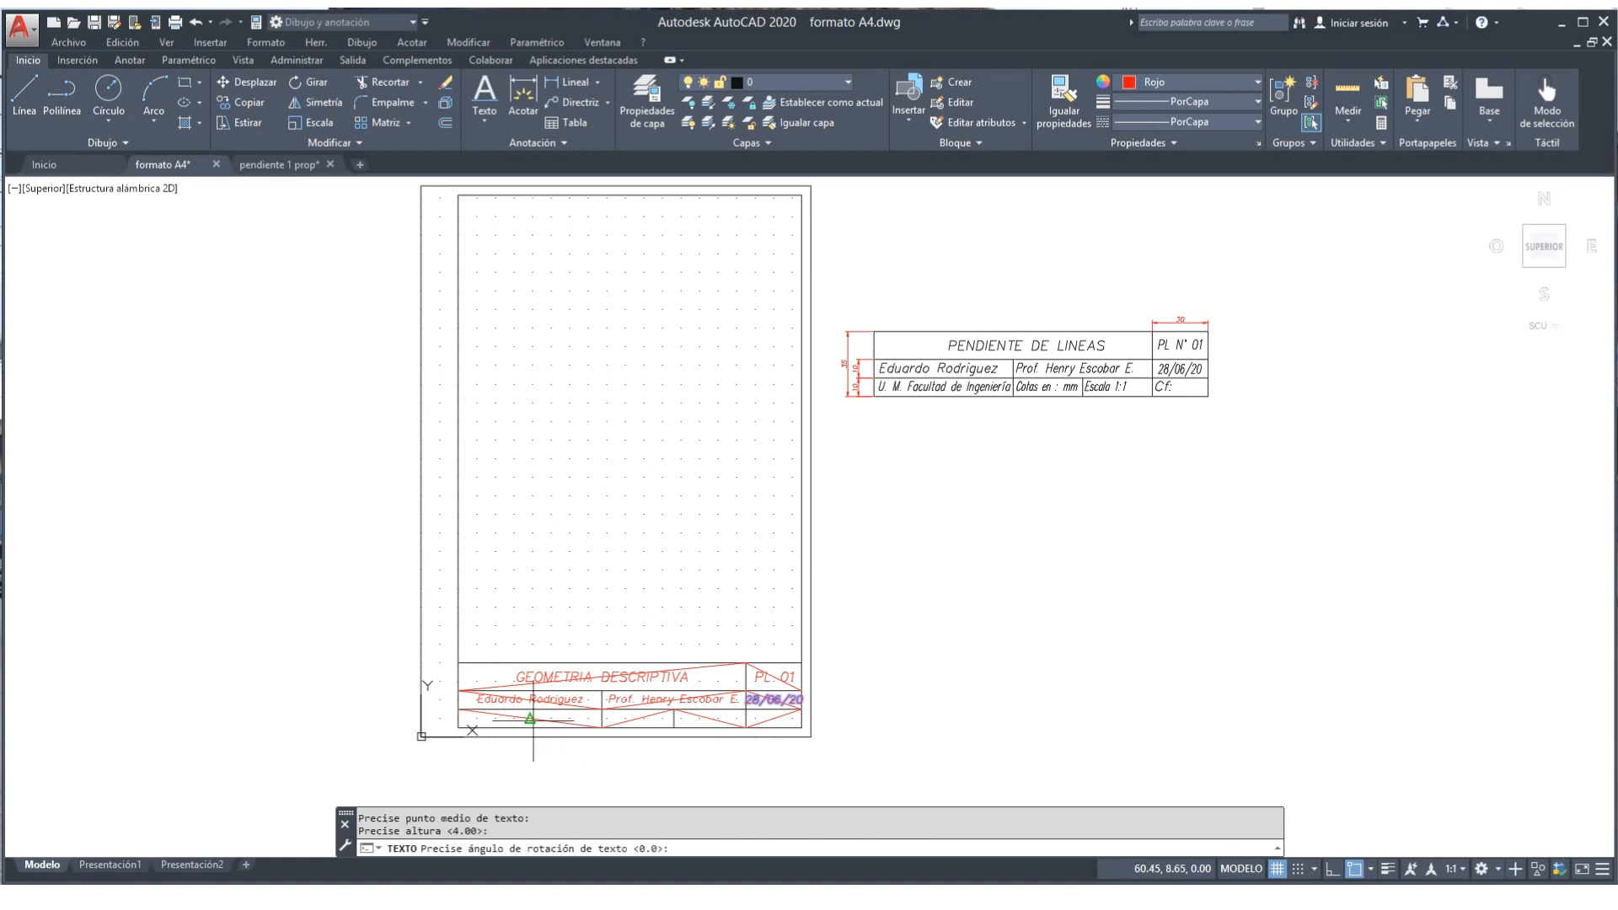
{"action": "key", "text": "Return"}
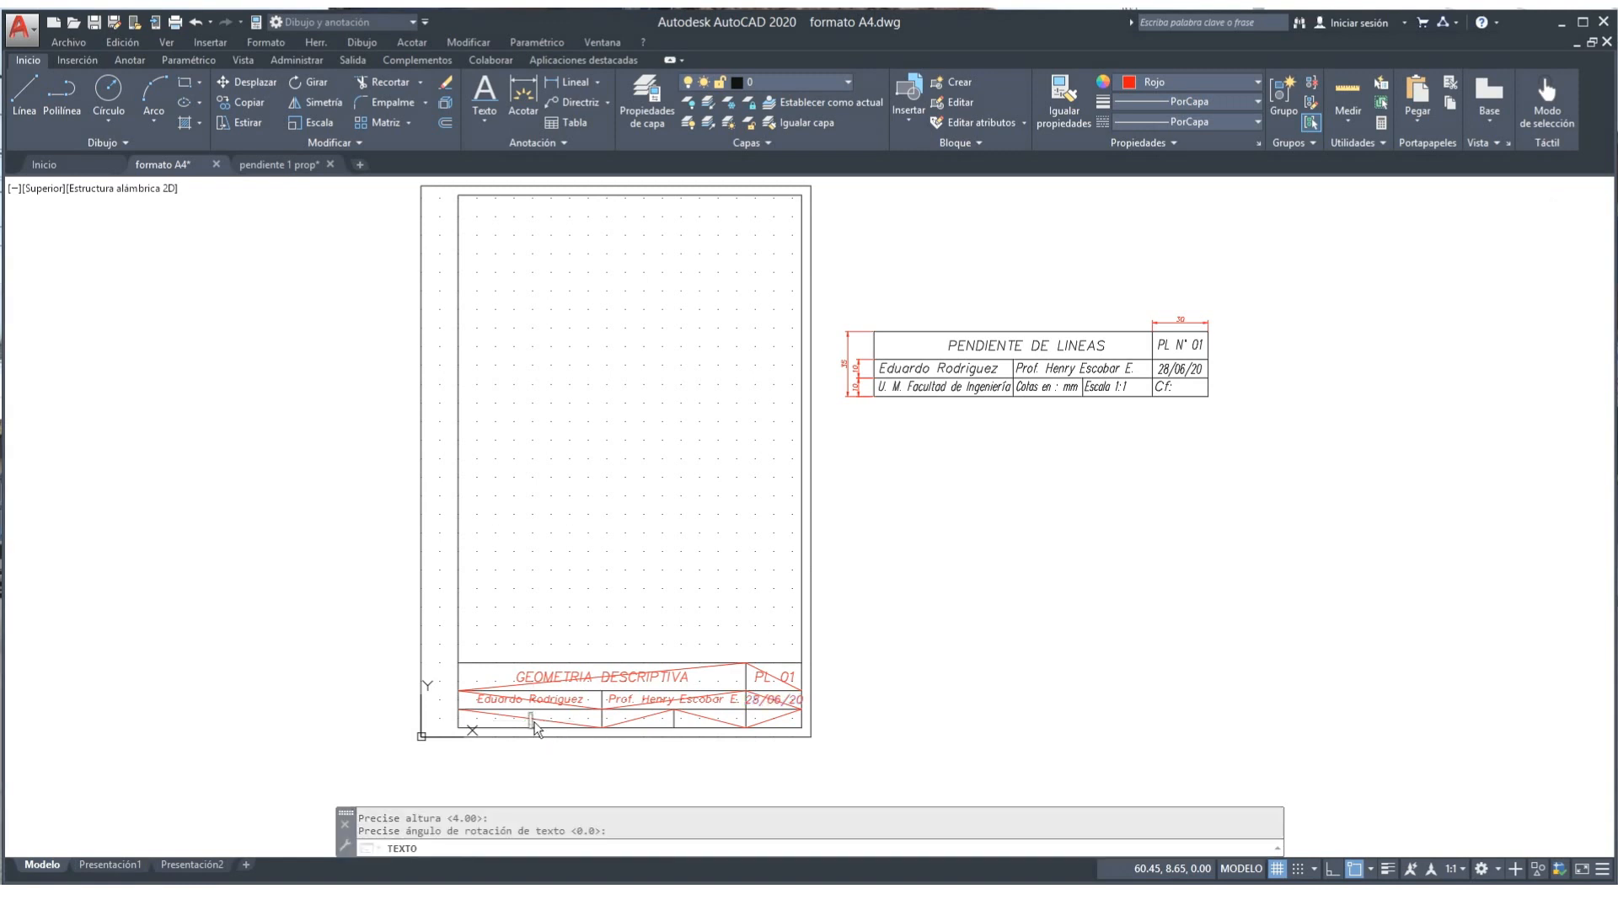
{"action": "type", "text": "Unimagdalena"}
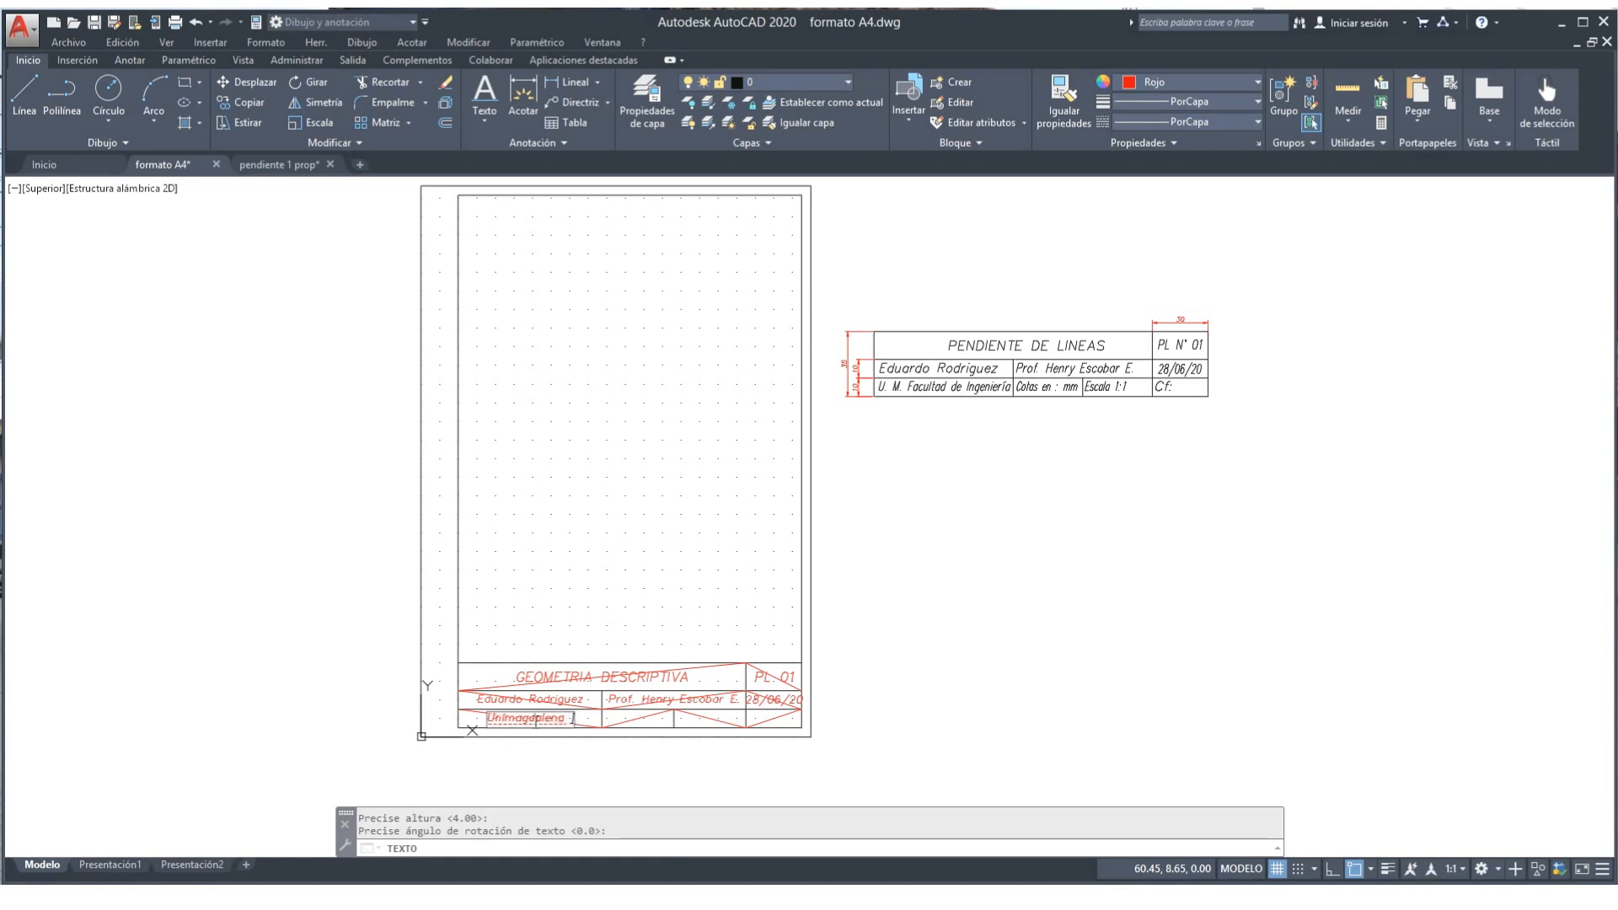
{"action": "type", "text": " Fac. Ing."}
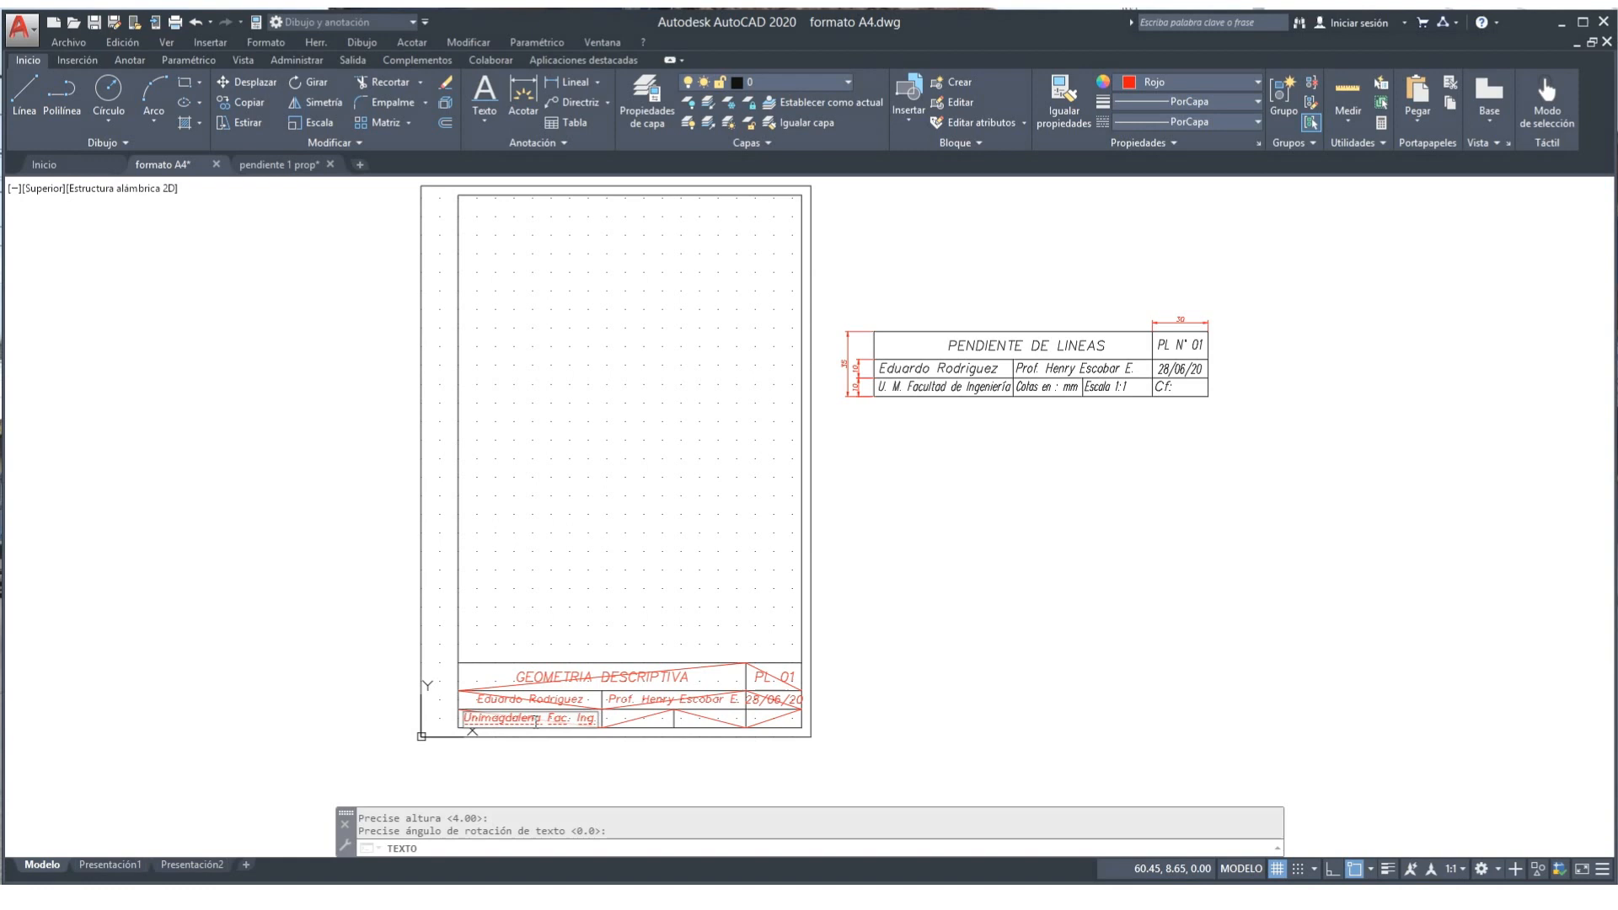
{"action": "key", "text": "Return"}
{"action": "key", "text": "Return"}
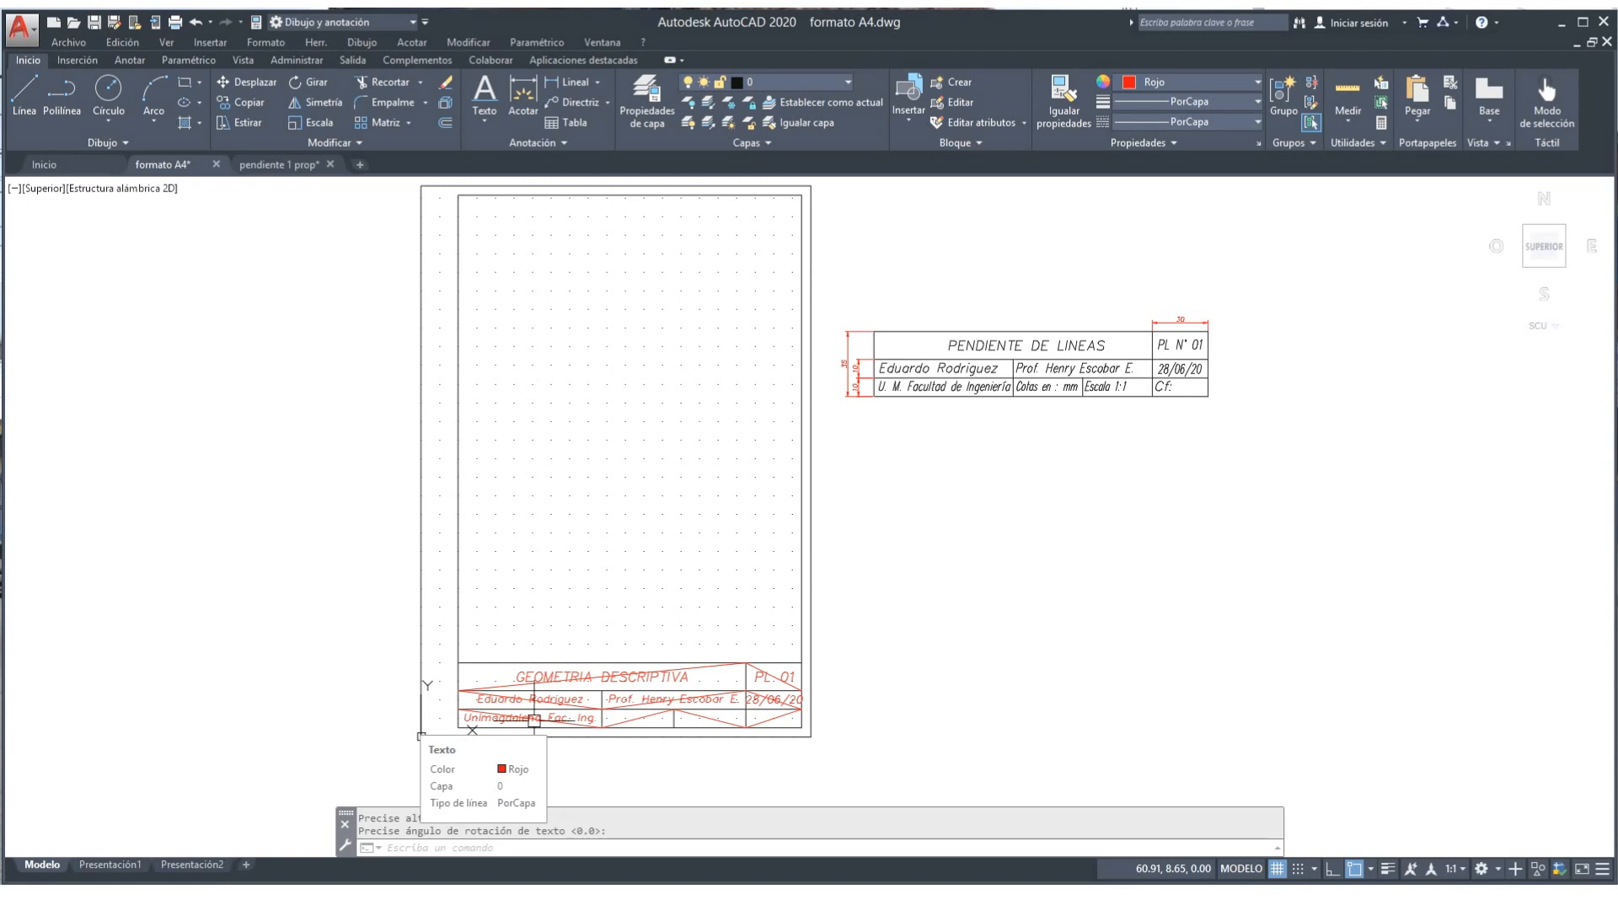
Step: Write the units label 'Cotas en:' middle-justified at height 4 in the bottom row's second cell
{"action": "key", "text": "Return"}
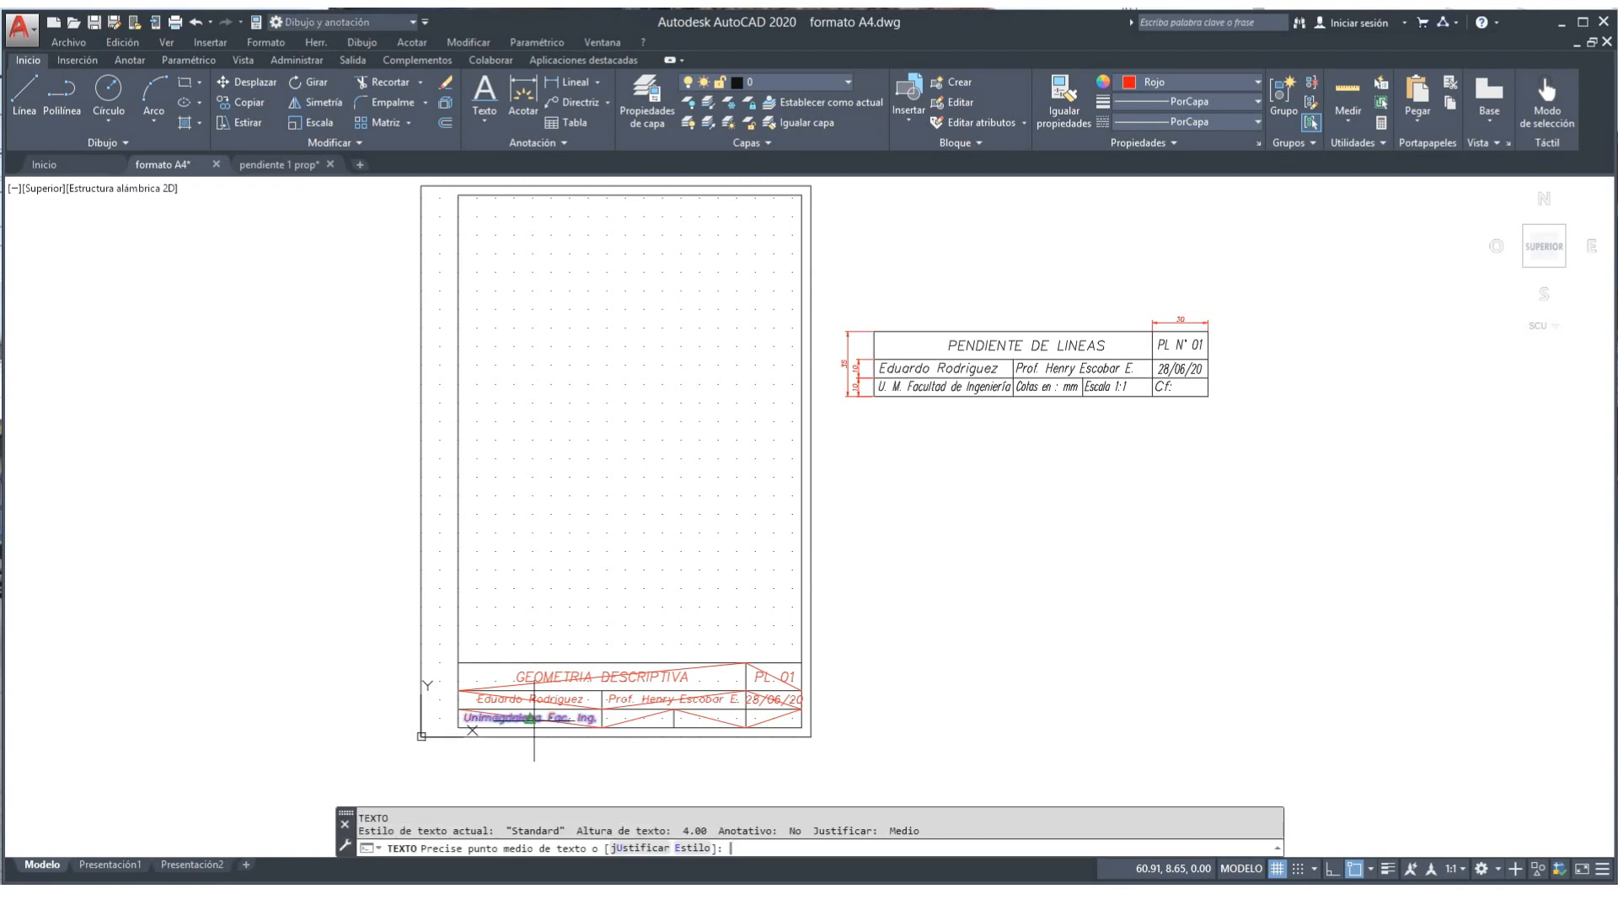
{"action": "left_click", "coordinate": [649, 848]}
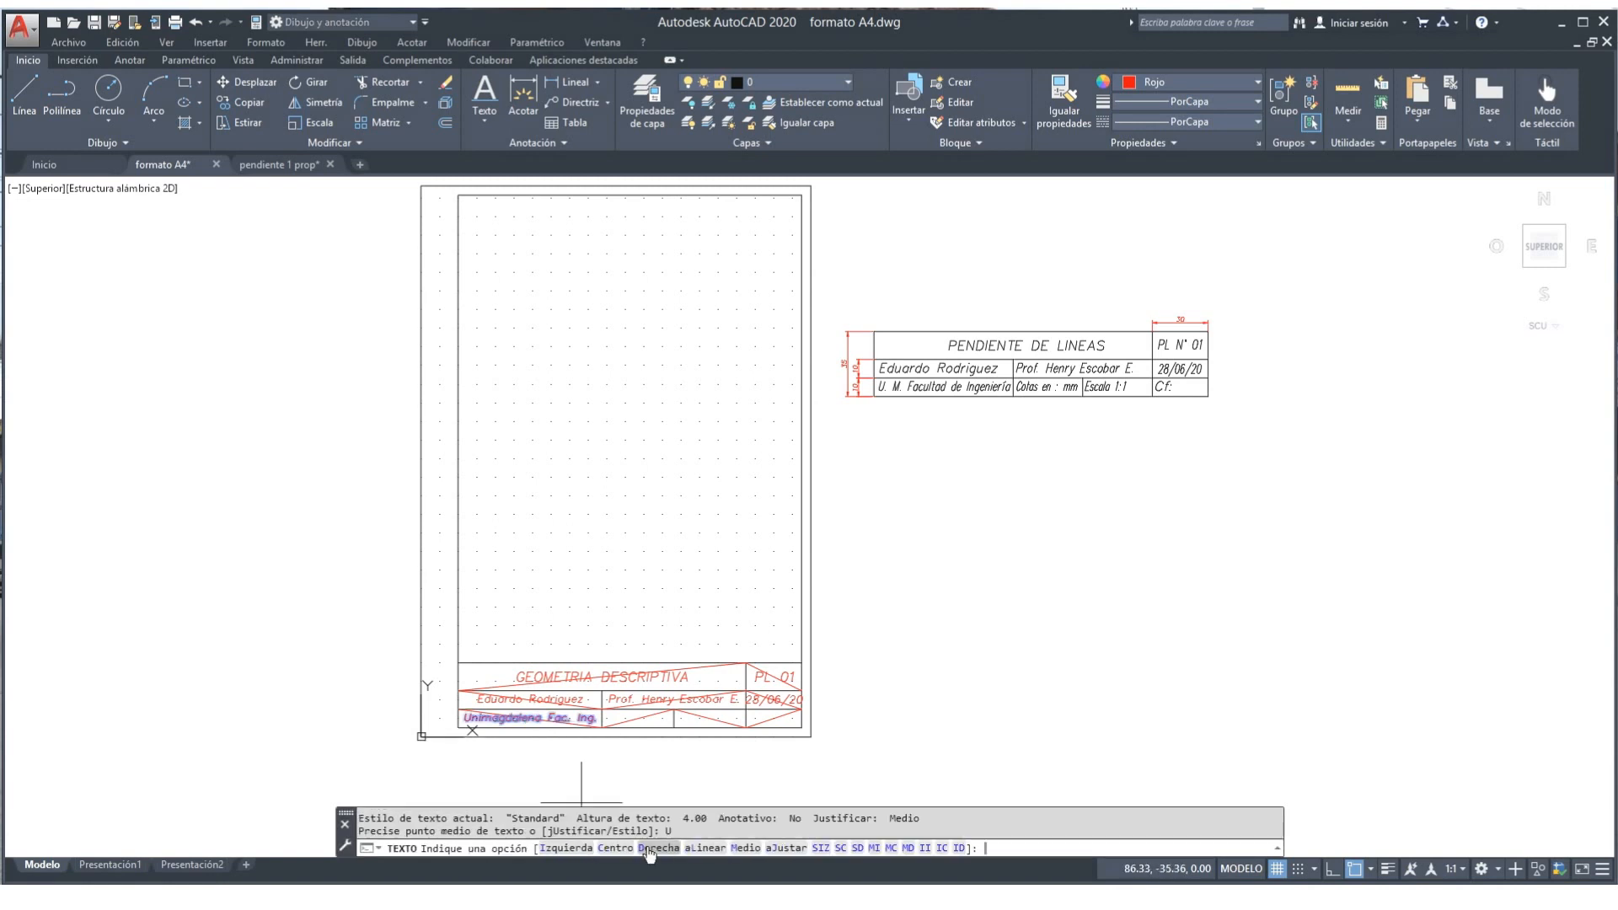
{"action": "left_click", "coordinate": [746, 847]}
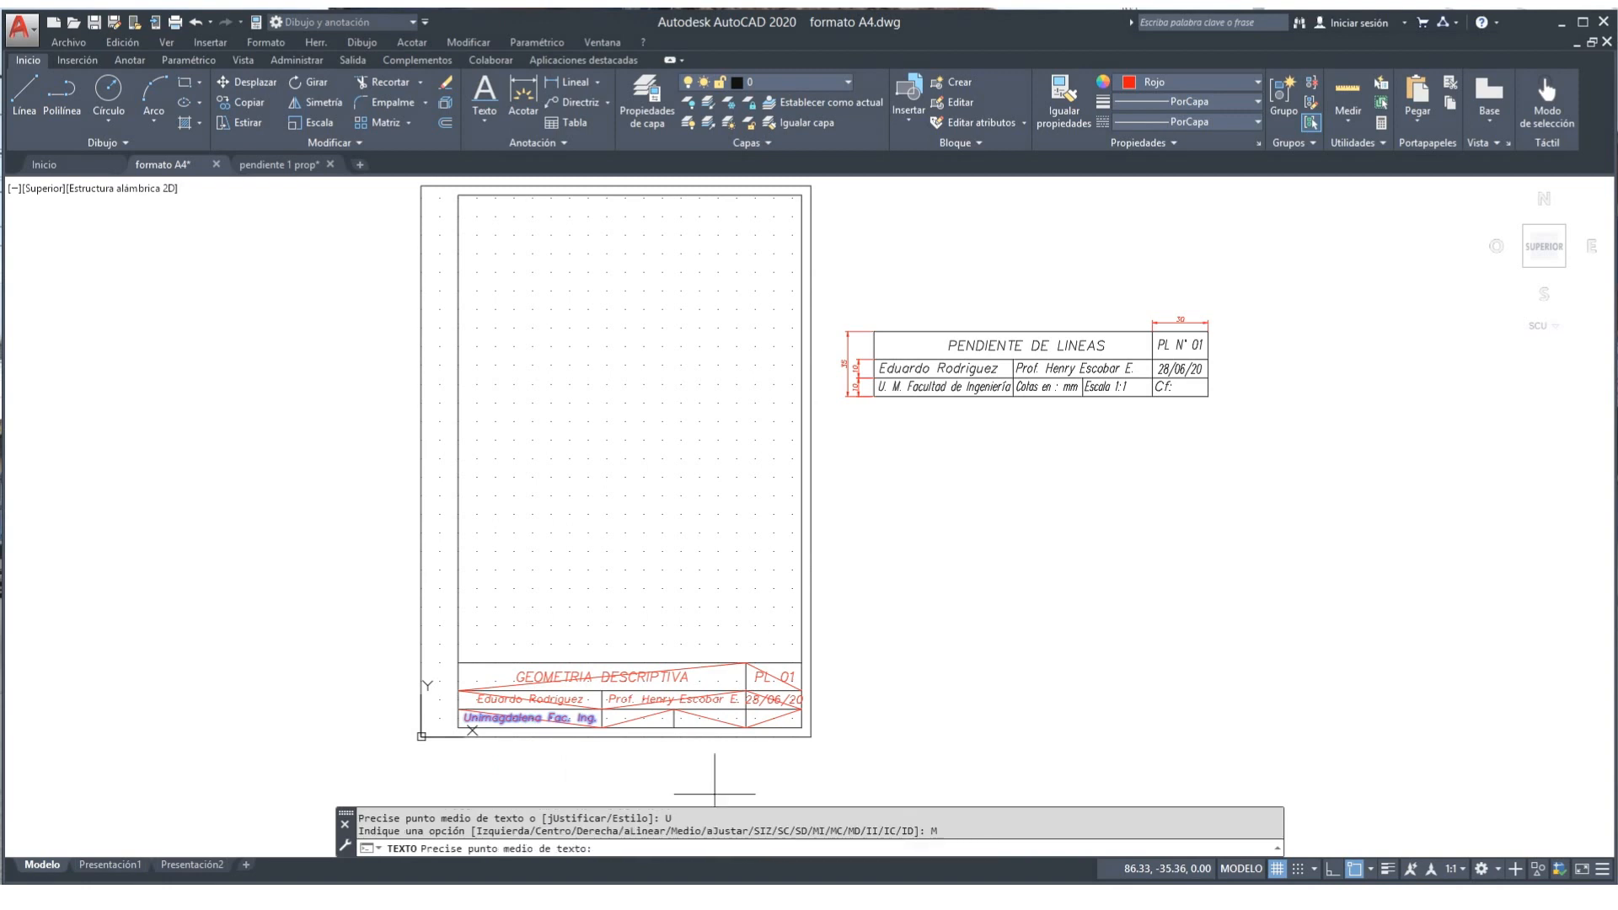
{"action": "left_click", "coordinate": [638, 719]}
{"action": "key", "text": "Return"}
{"action": "key", "text": "Return"}
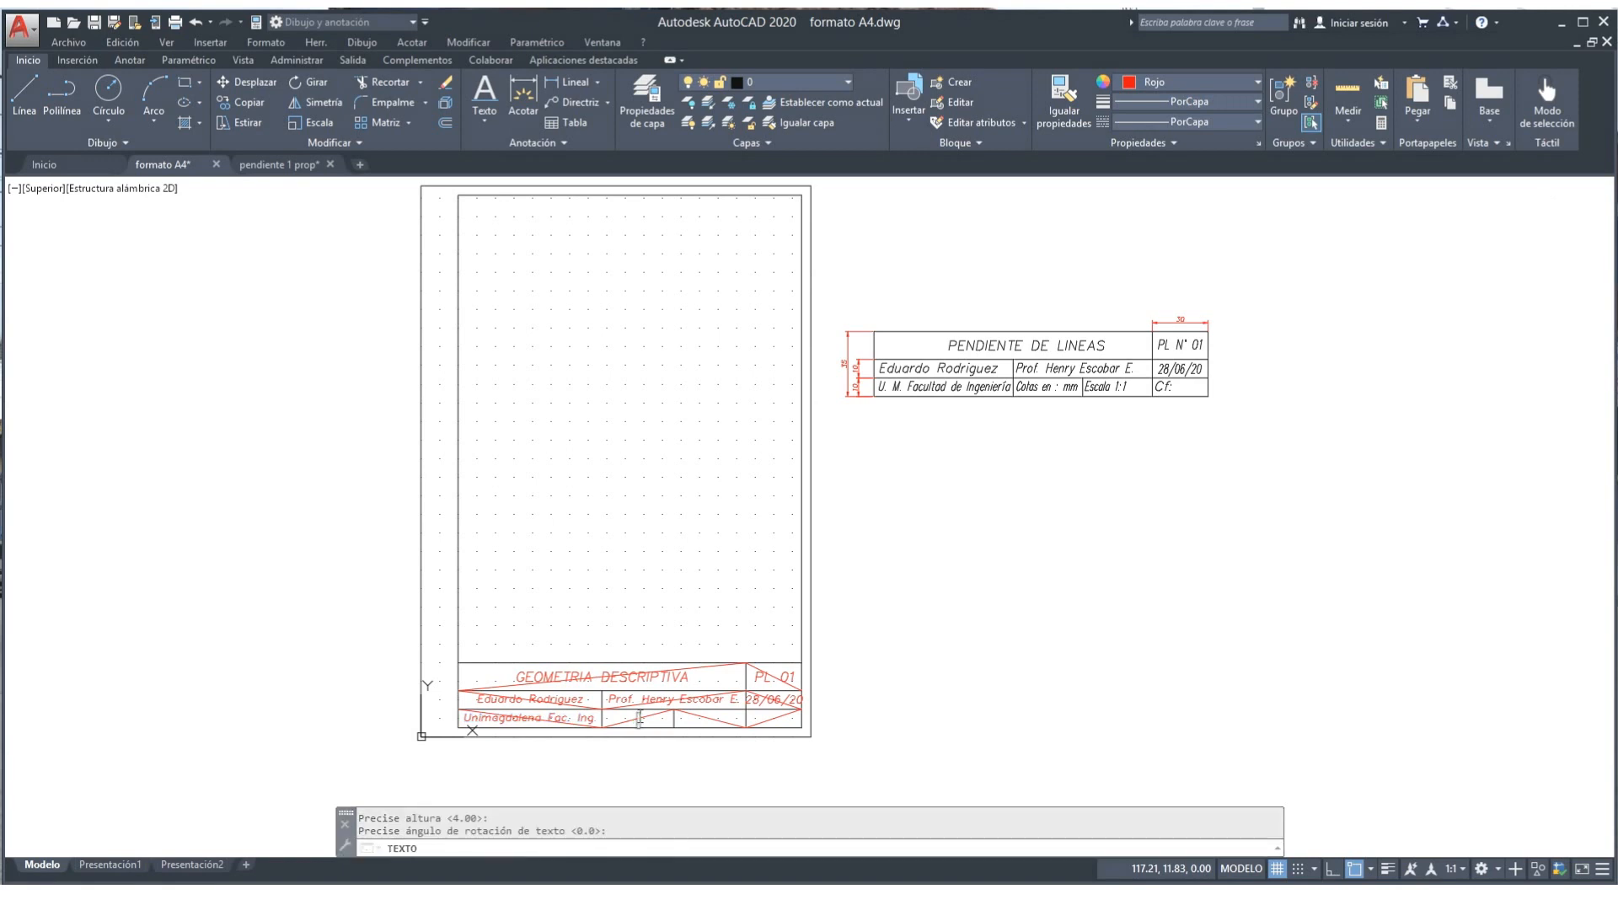
{"action": "type", "text": "Cotas en:mm"}
{"action": "key", "text": "BackSpace"}
{"action": "key", "text": "BackSpace"}
{"action": "key", "text": "Return"}
{"action": "key", "text": "Return"}
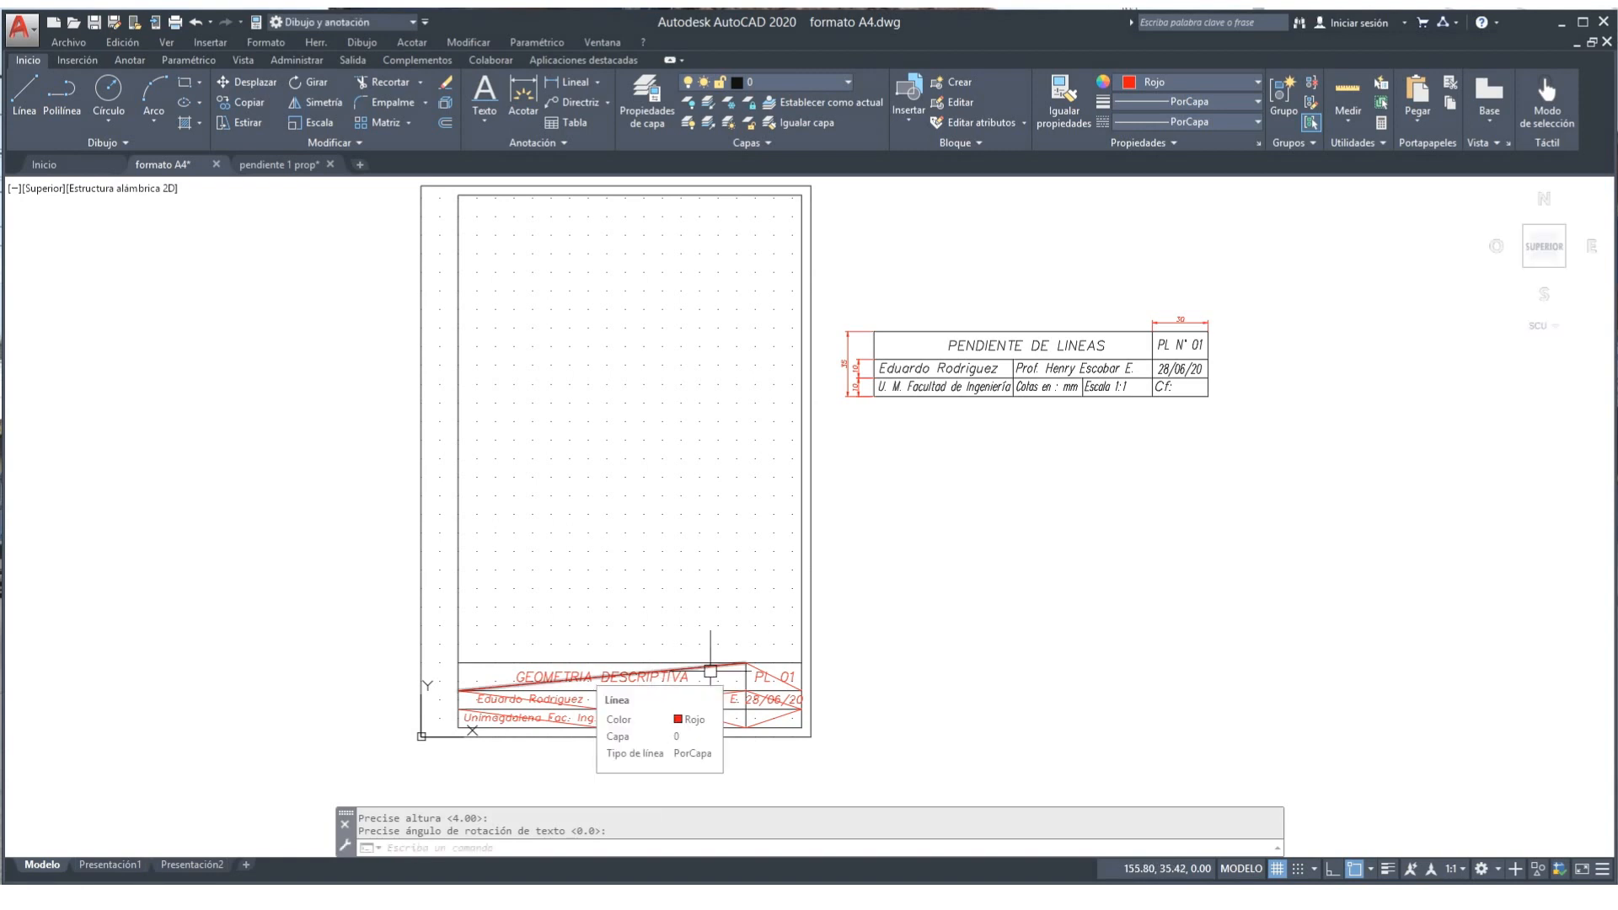
Step: Write the 'Escala' label middle-justified at default height in the bottom row's third cell
{"action": "key", "text": "Return"}
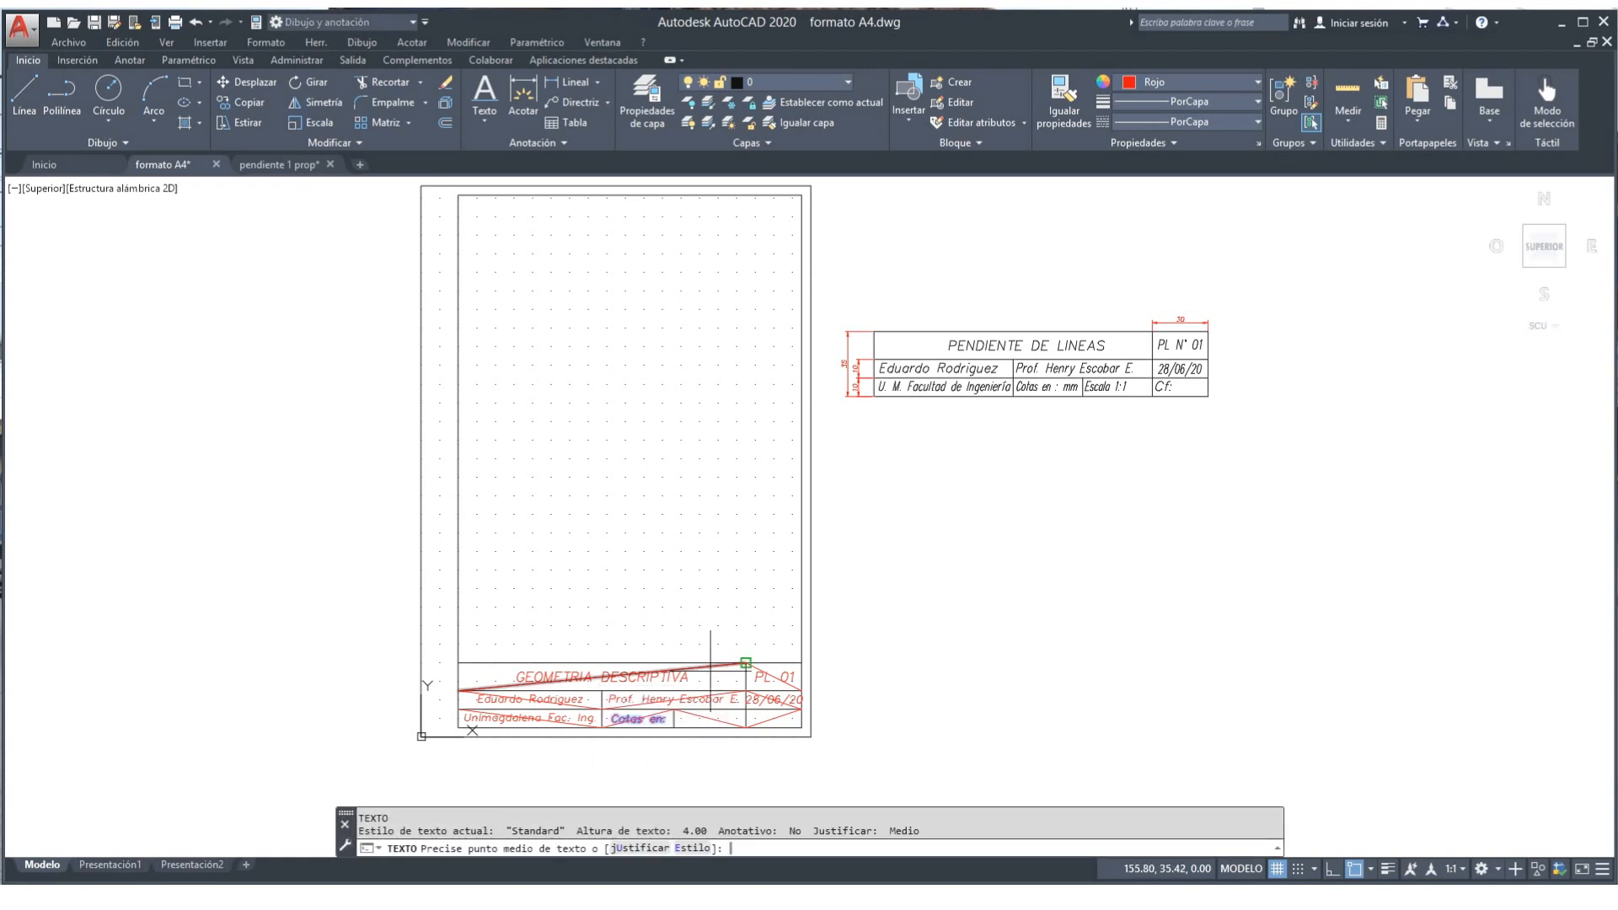
{"action": "left_click", "coordinate": [628, 848]}
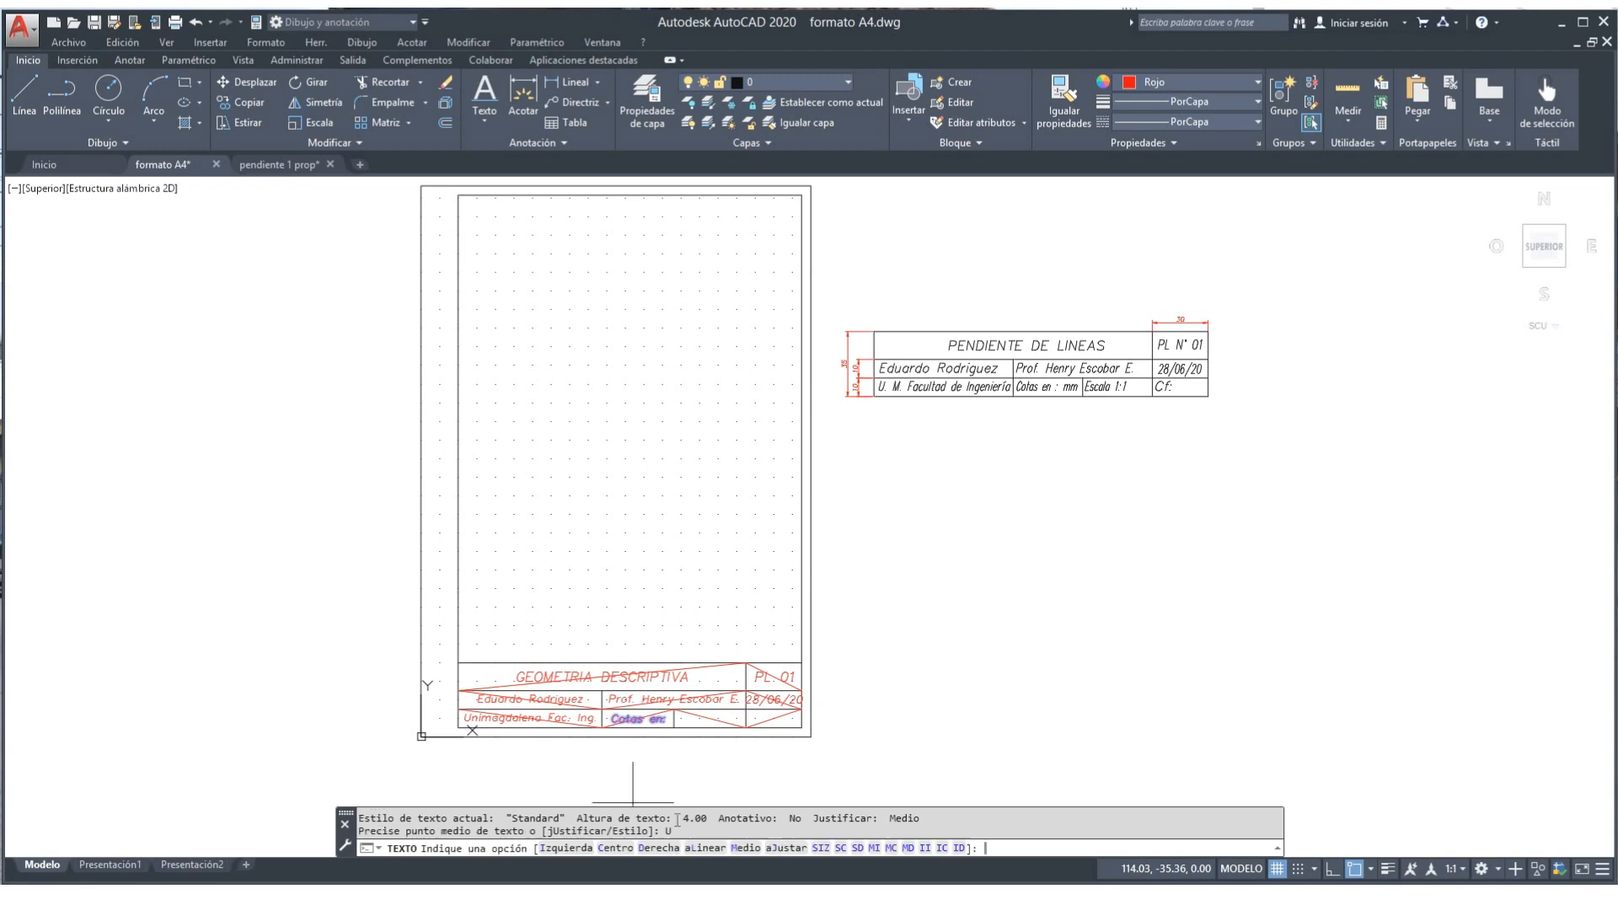
{"action": "left_click", "coordinate": [746, 847]}
{"action": "left_click", "coordinate": [711, 718]}
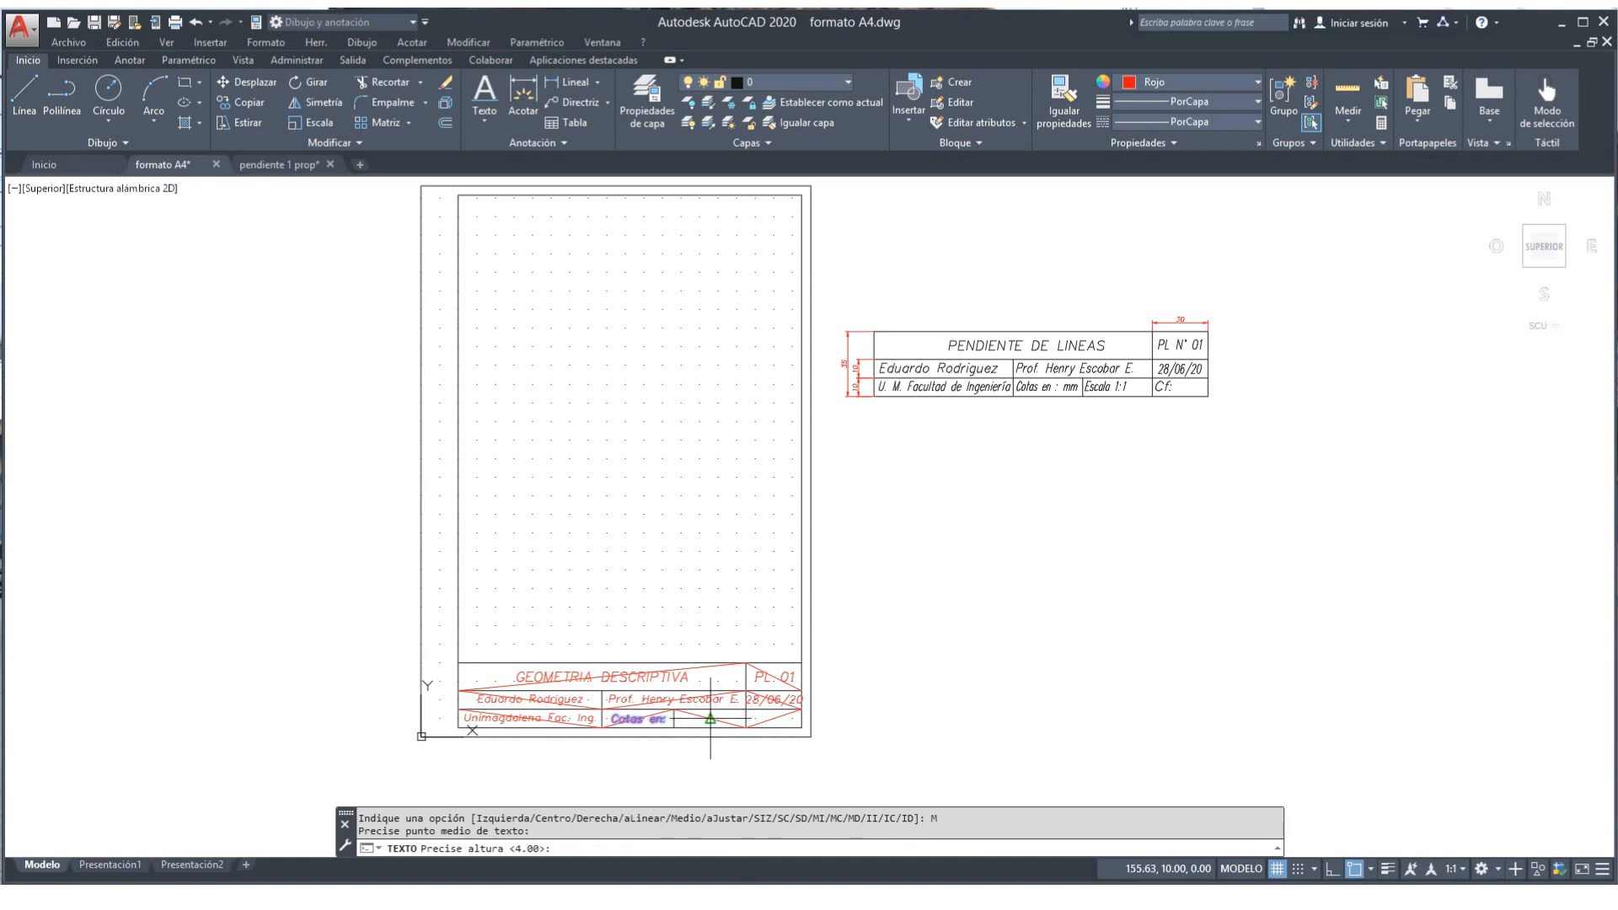
{"action": "key", "text": "Return"}
{"action": "key", "text": "Return"}
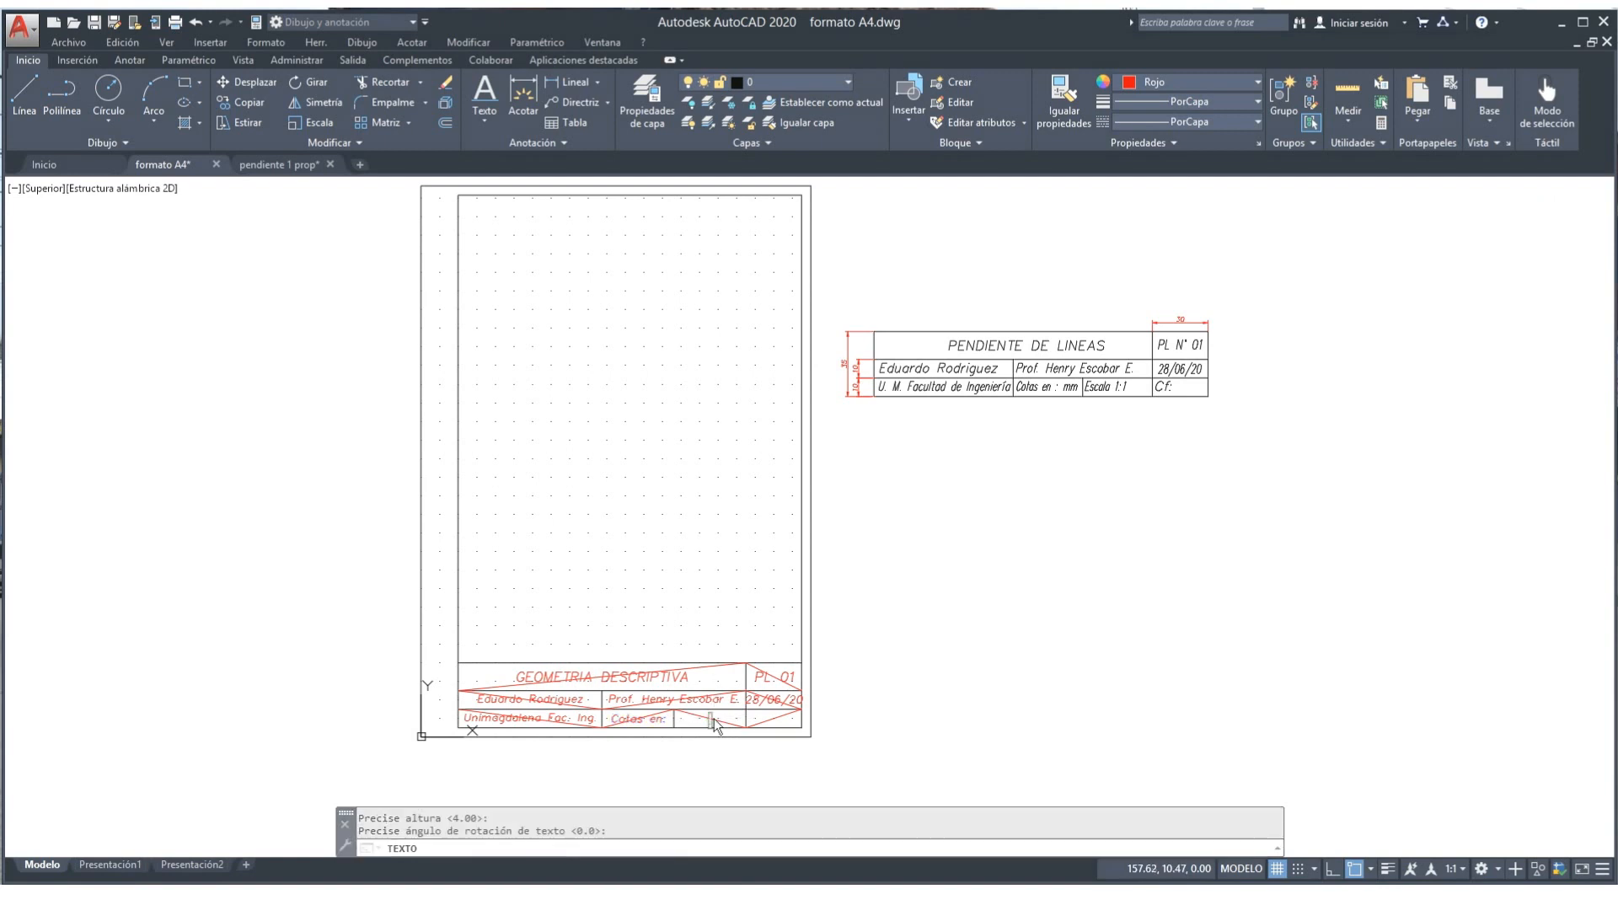
{"action": "type", "text": "Escala 1:1"}
{"action": "key", "text": "Escape"}
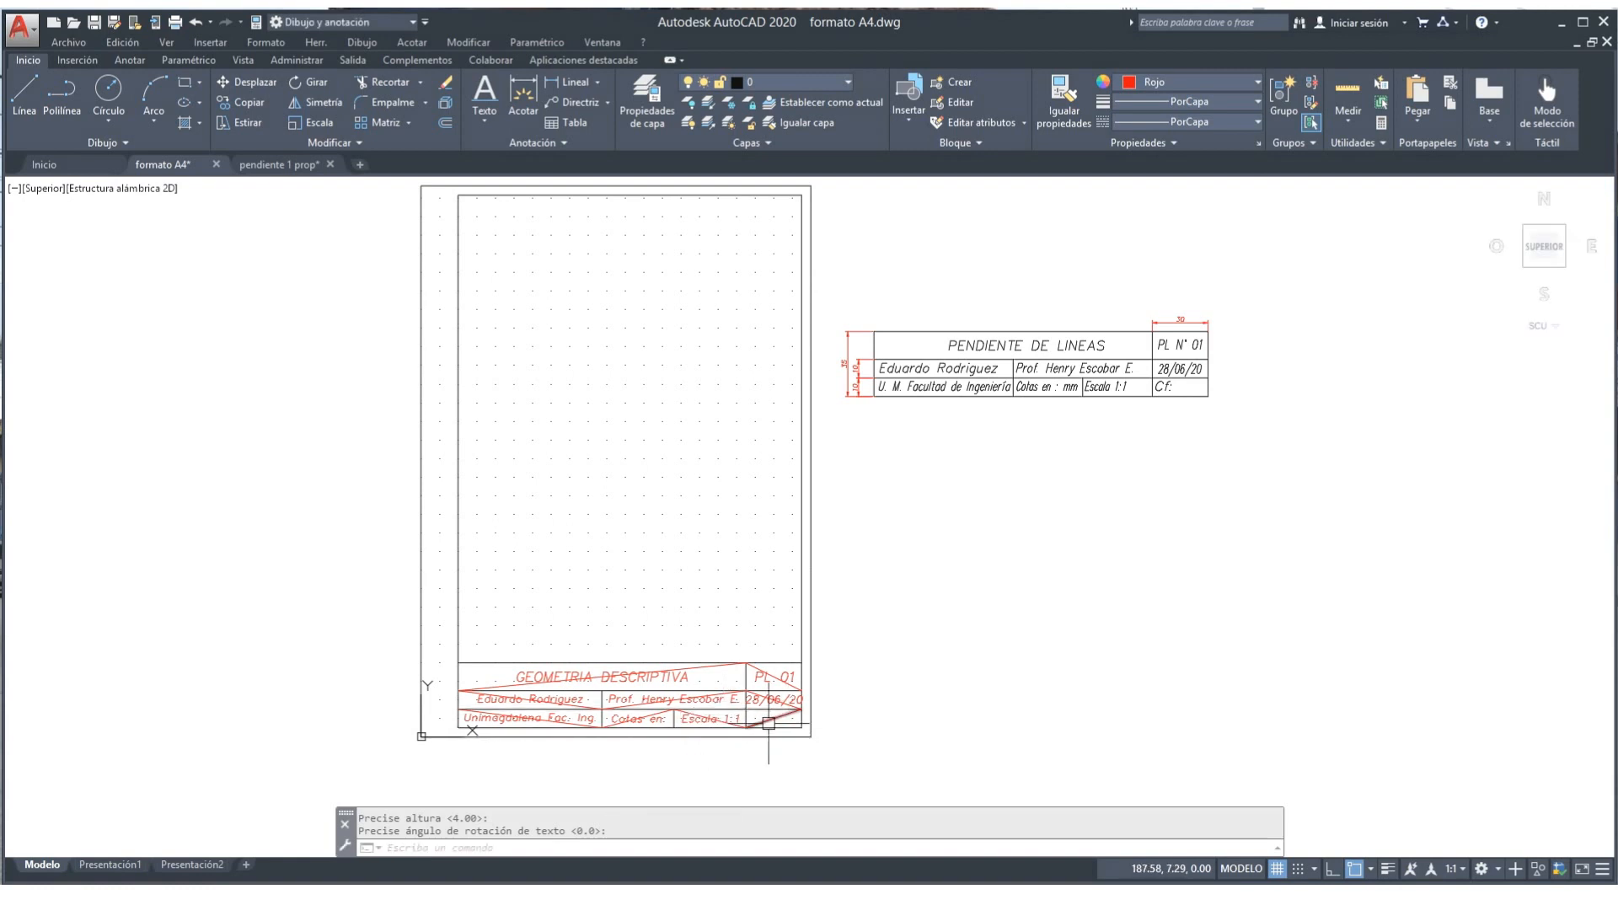
Step: Add the left-justified 'Cf' label at height 4, zero rotation, from the last cell's corner
{"action": "scroll", "coordinate": [768, 722], "scroll_direction": "up", "scroll_amount": 2}
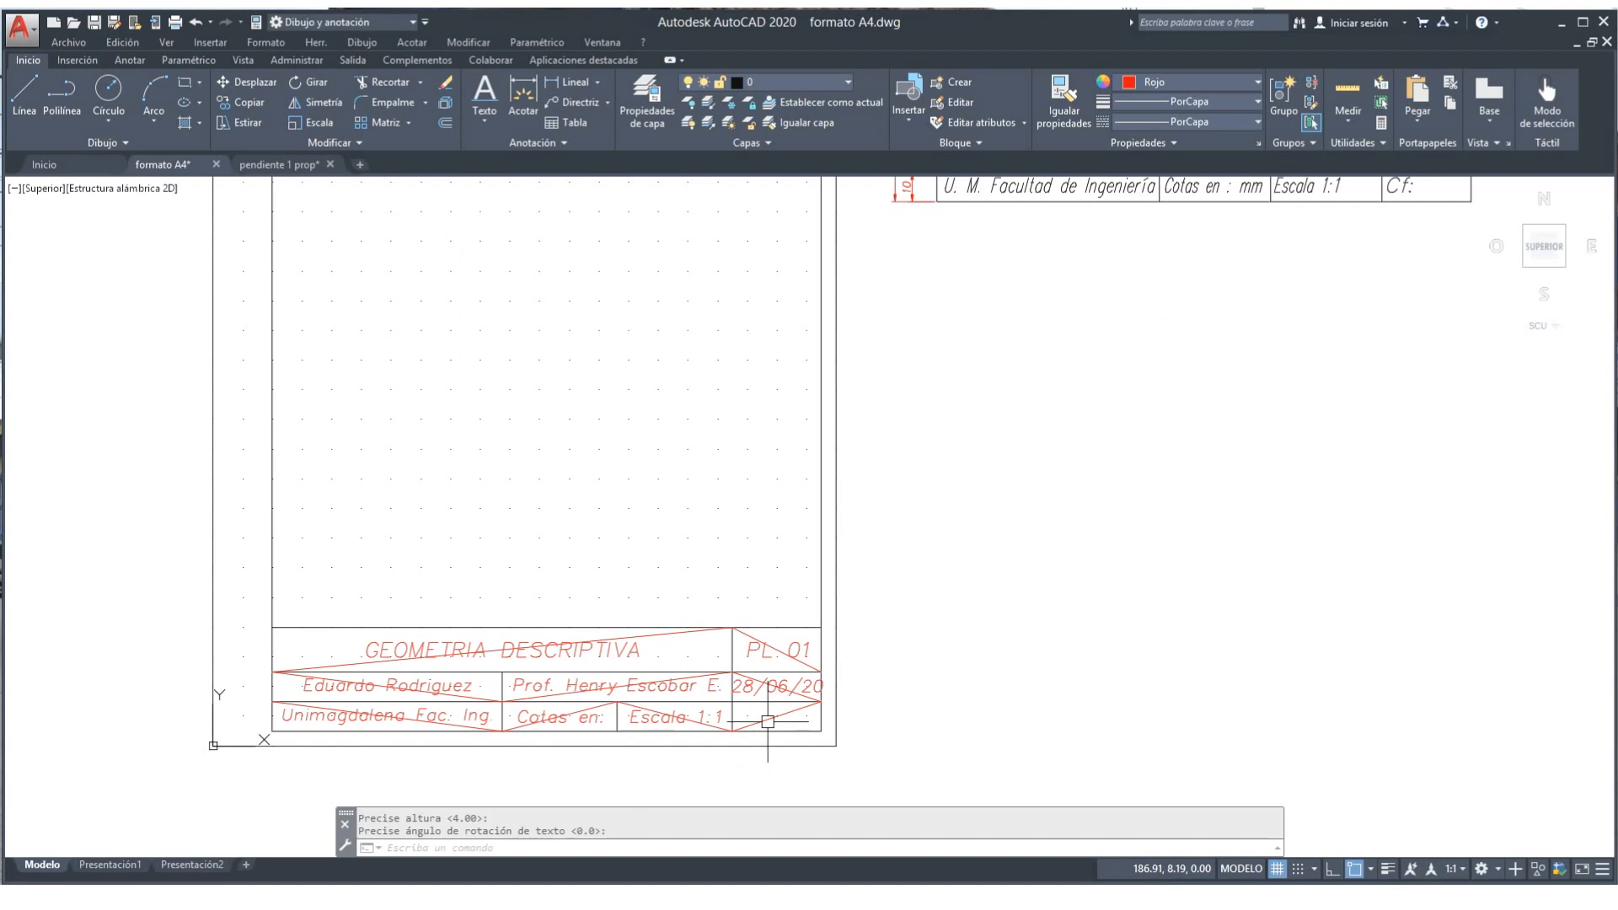
{"action": "mouse_move", "coordinate": [695, 893]}
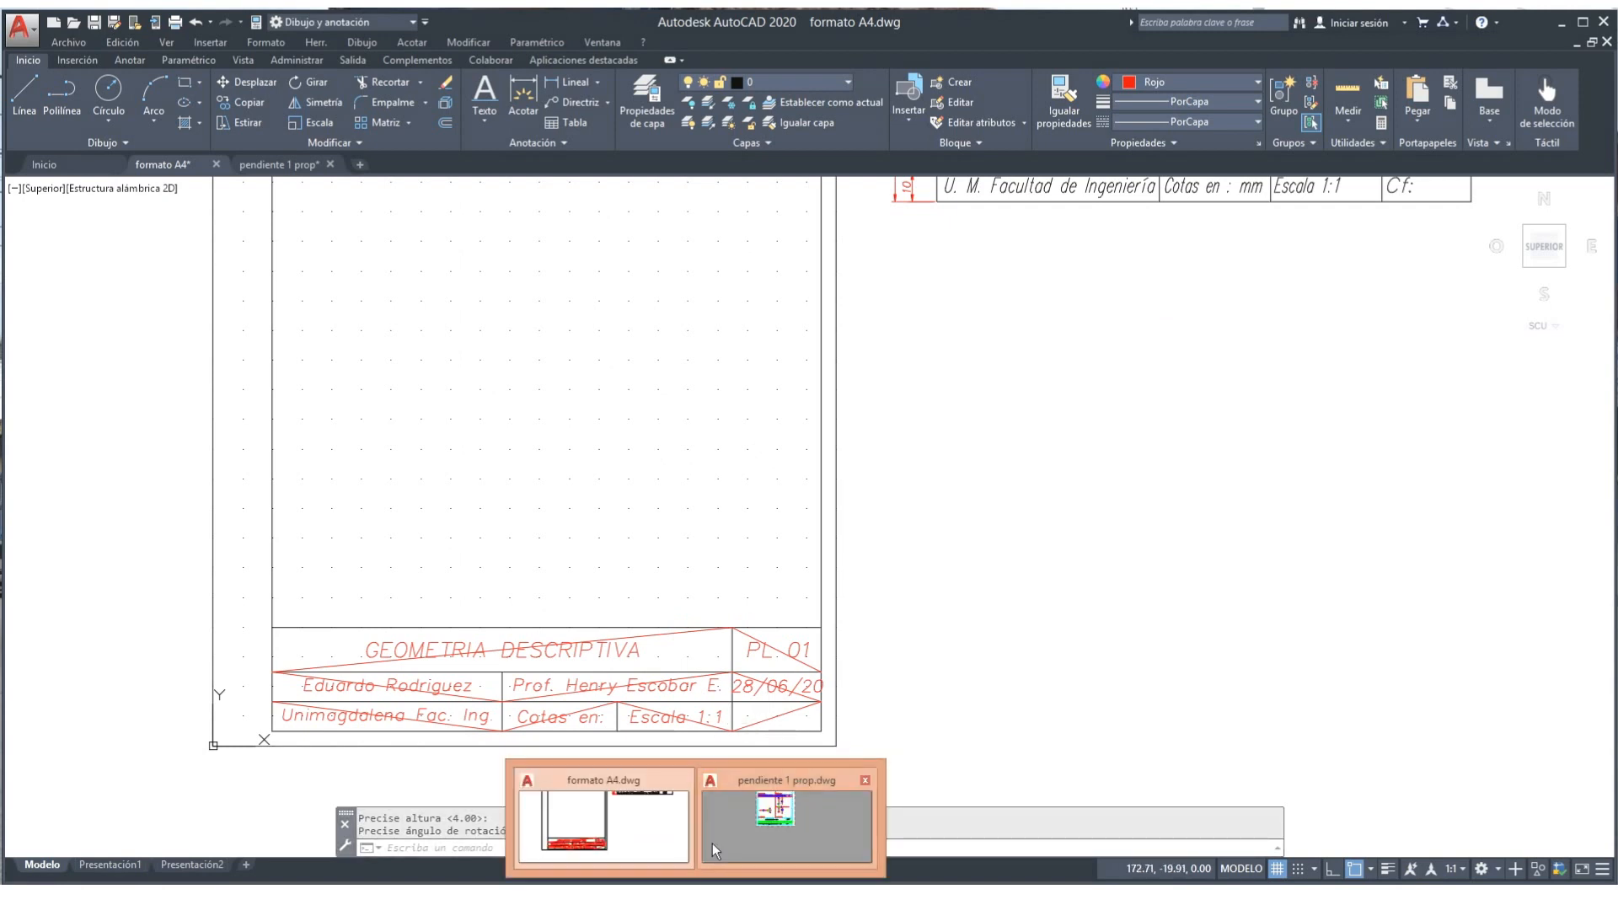
{"action": "left_click", "coordinate": [1094, 741]}
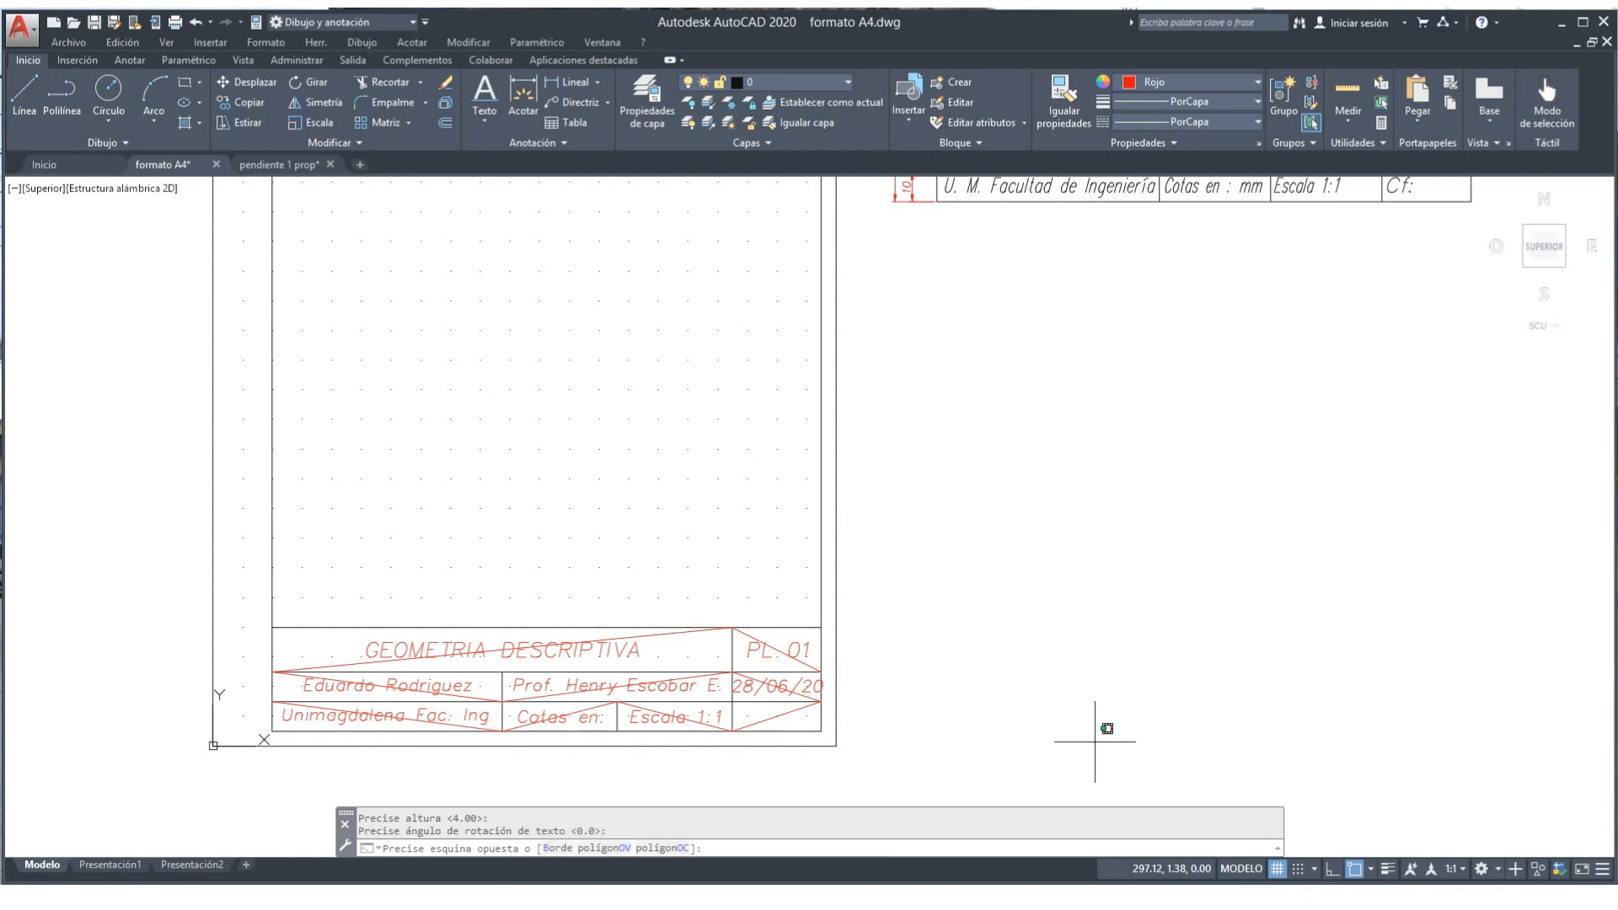
{"action": "key", "text": "Escape"}
{"action": "key", "text": "Return"}
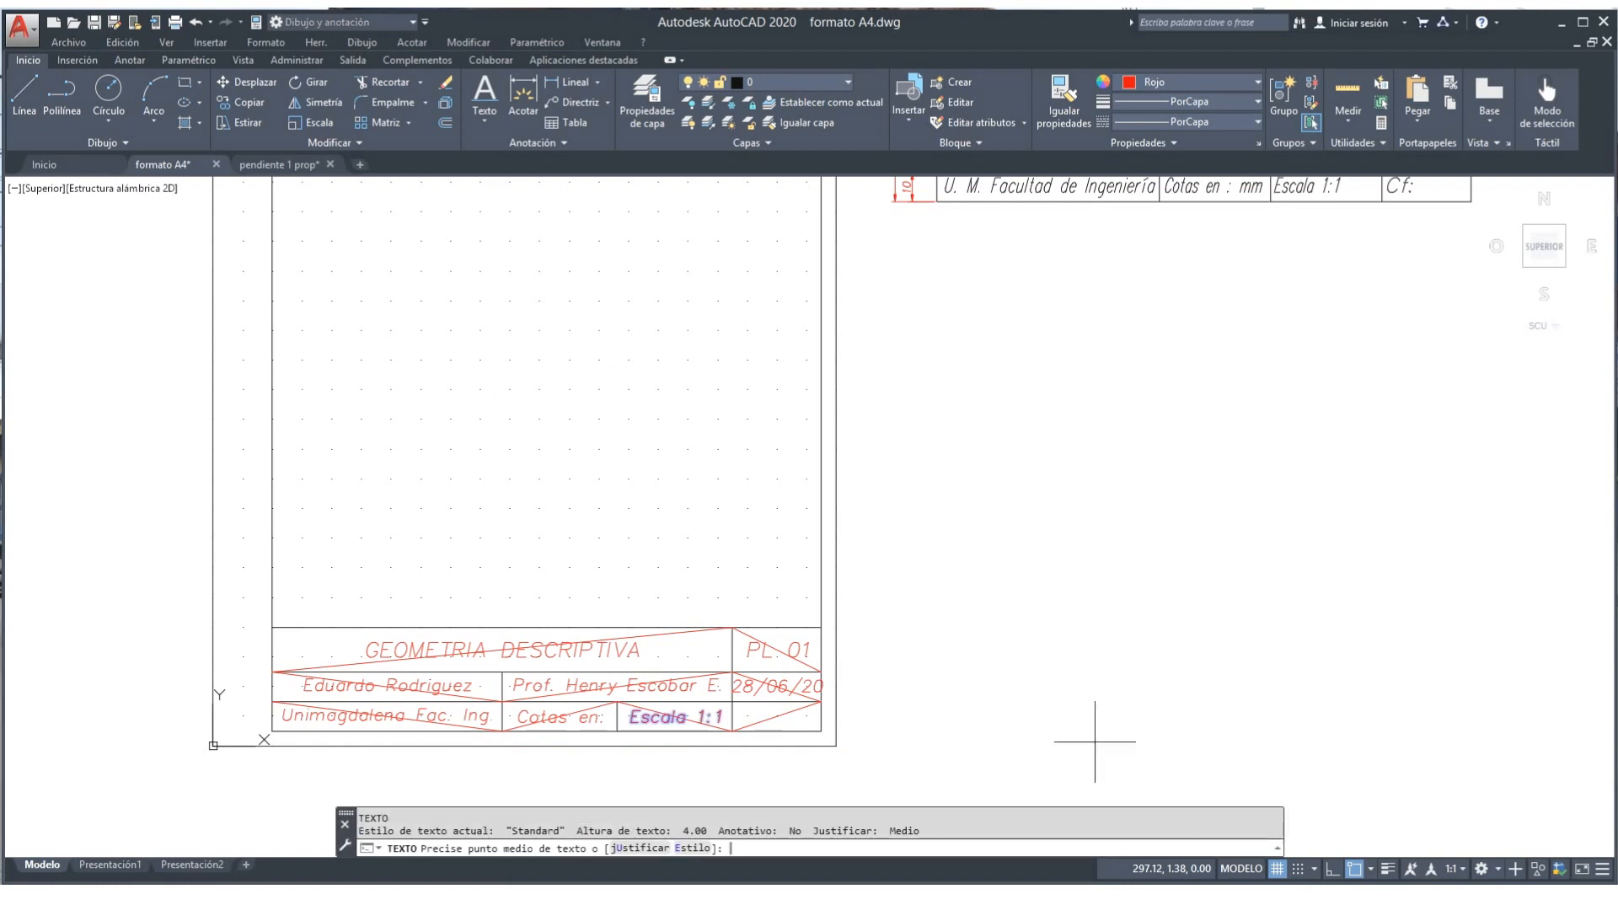
{"action": "left_click", "coordinate": [621, 849]}
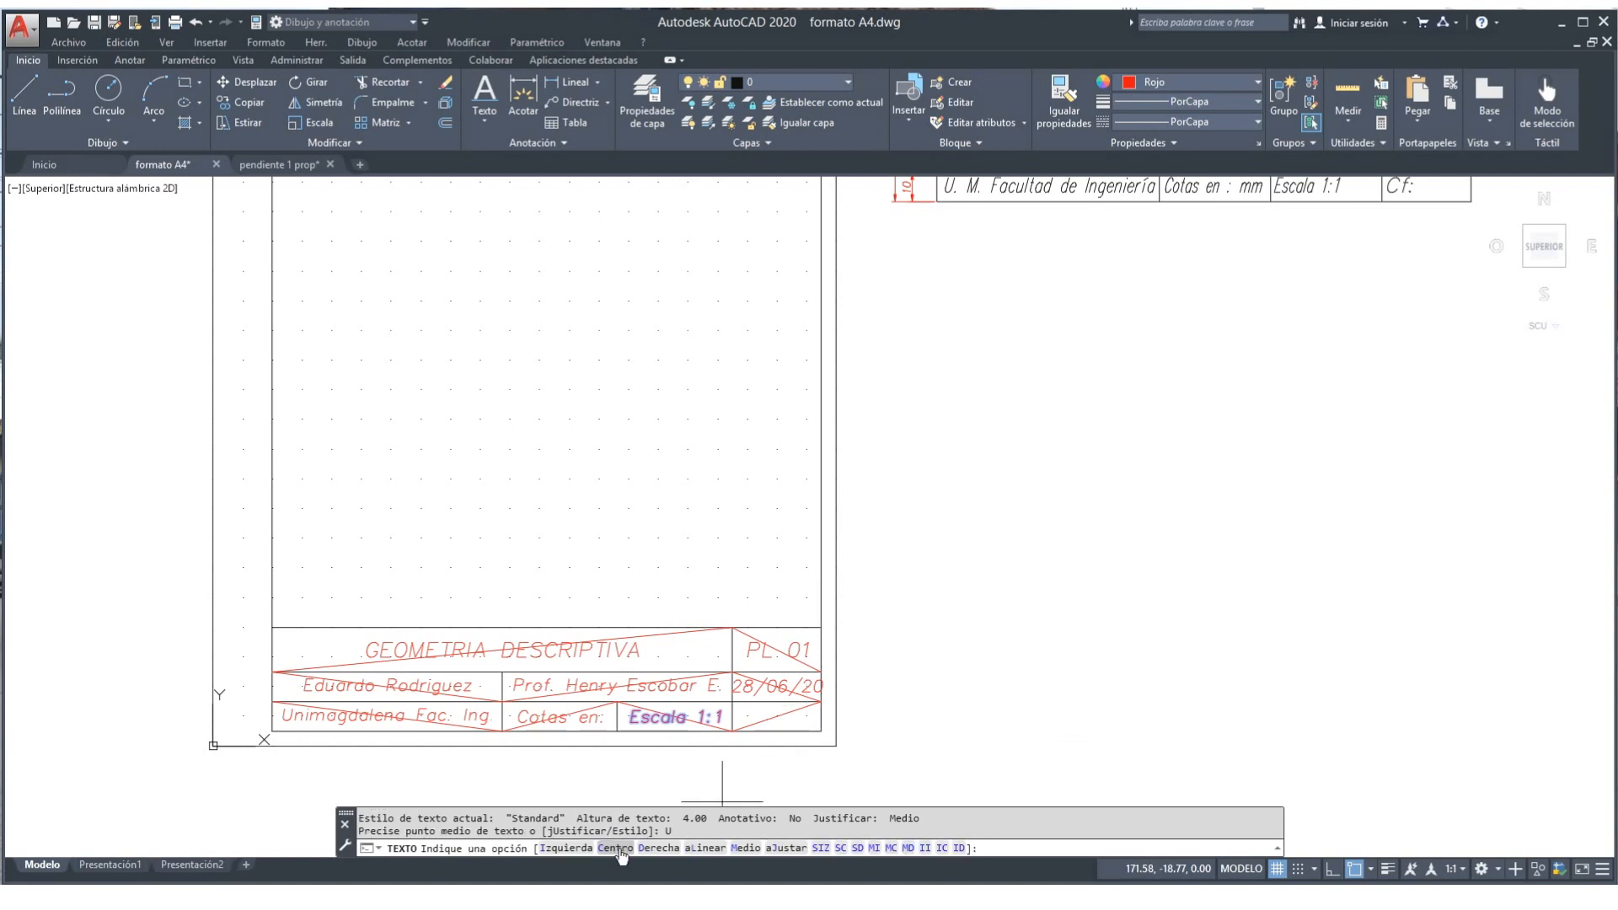
{"action": "left_click", "coordinate": [556, 848]}
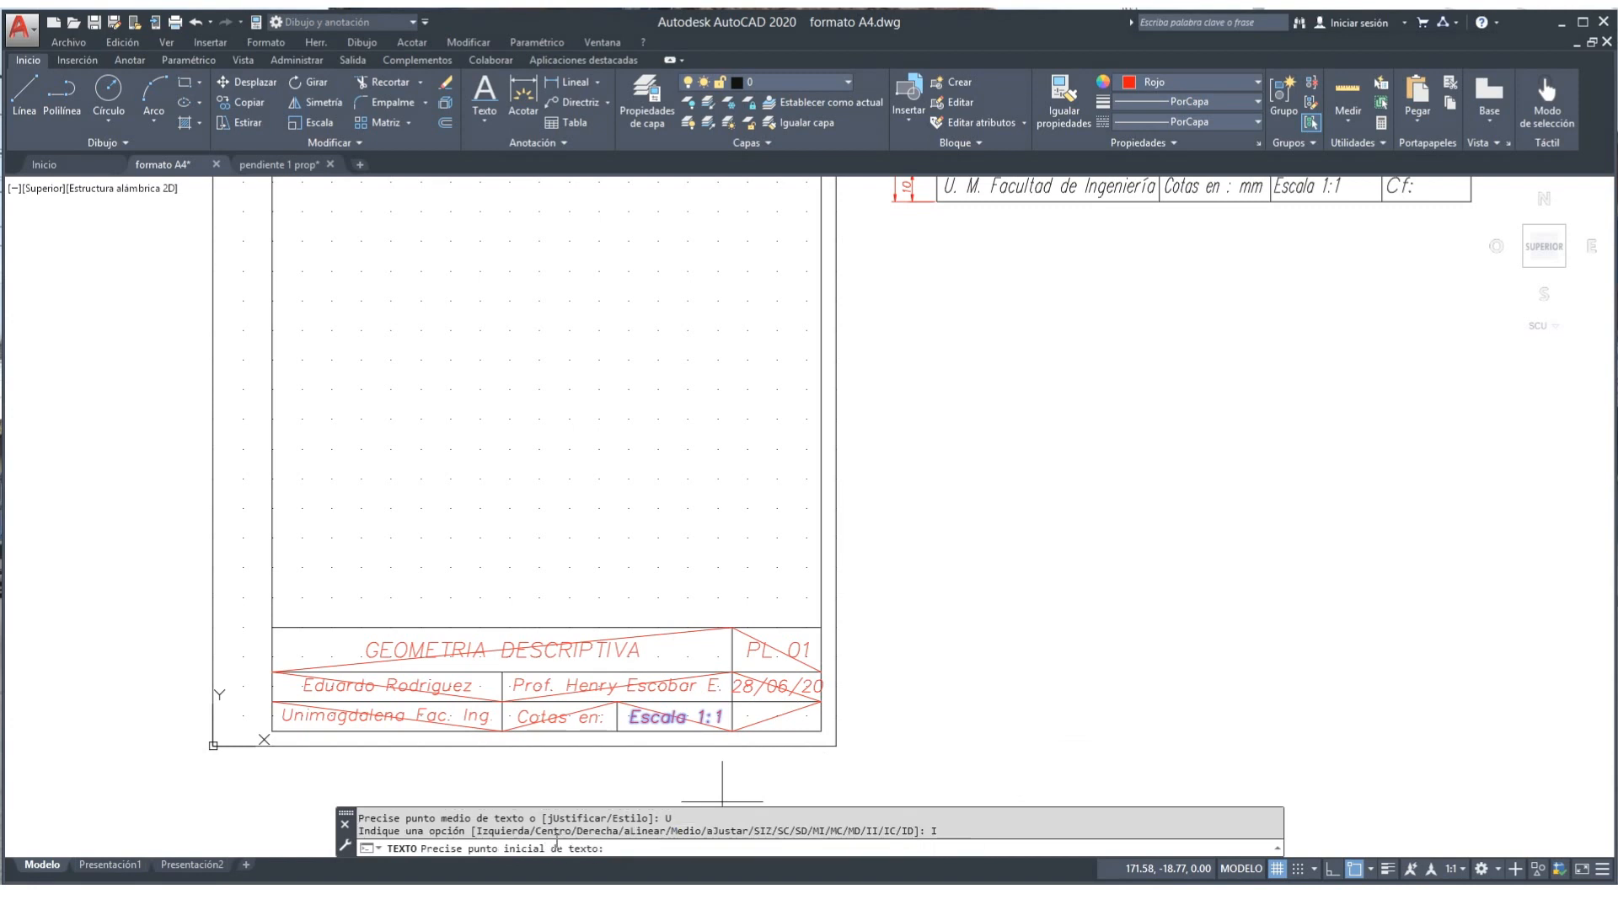
{"action": "left_click", "coordinate": [732, 730]}
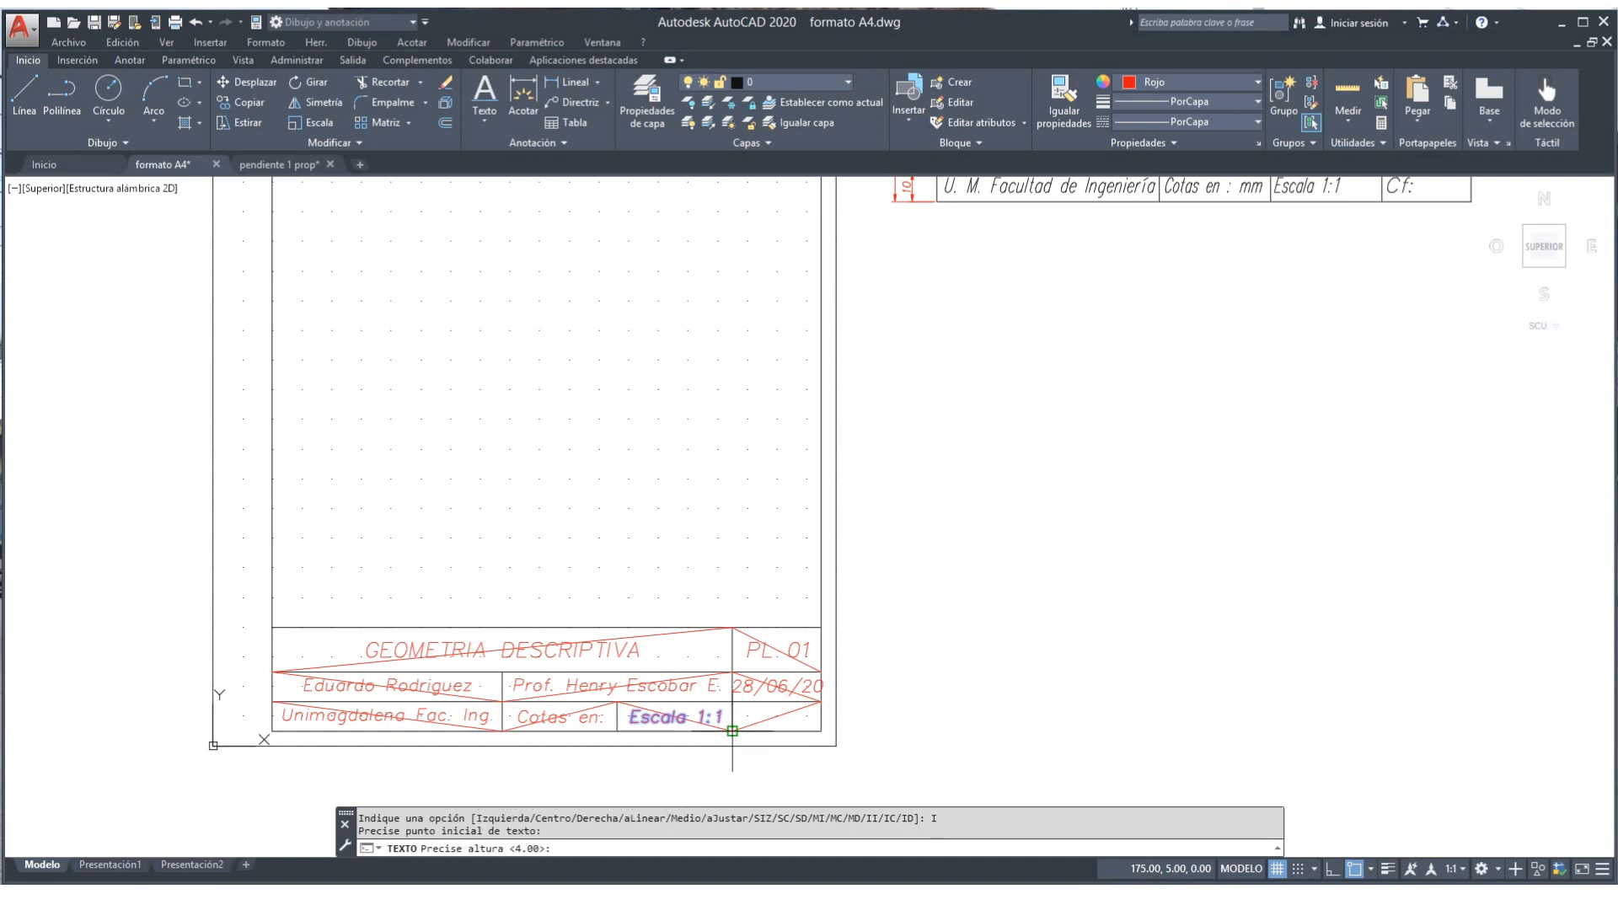
{"action": "key", "text": "Return"}
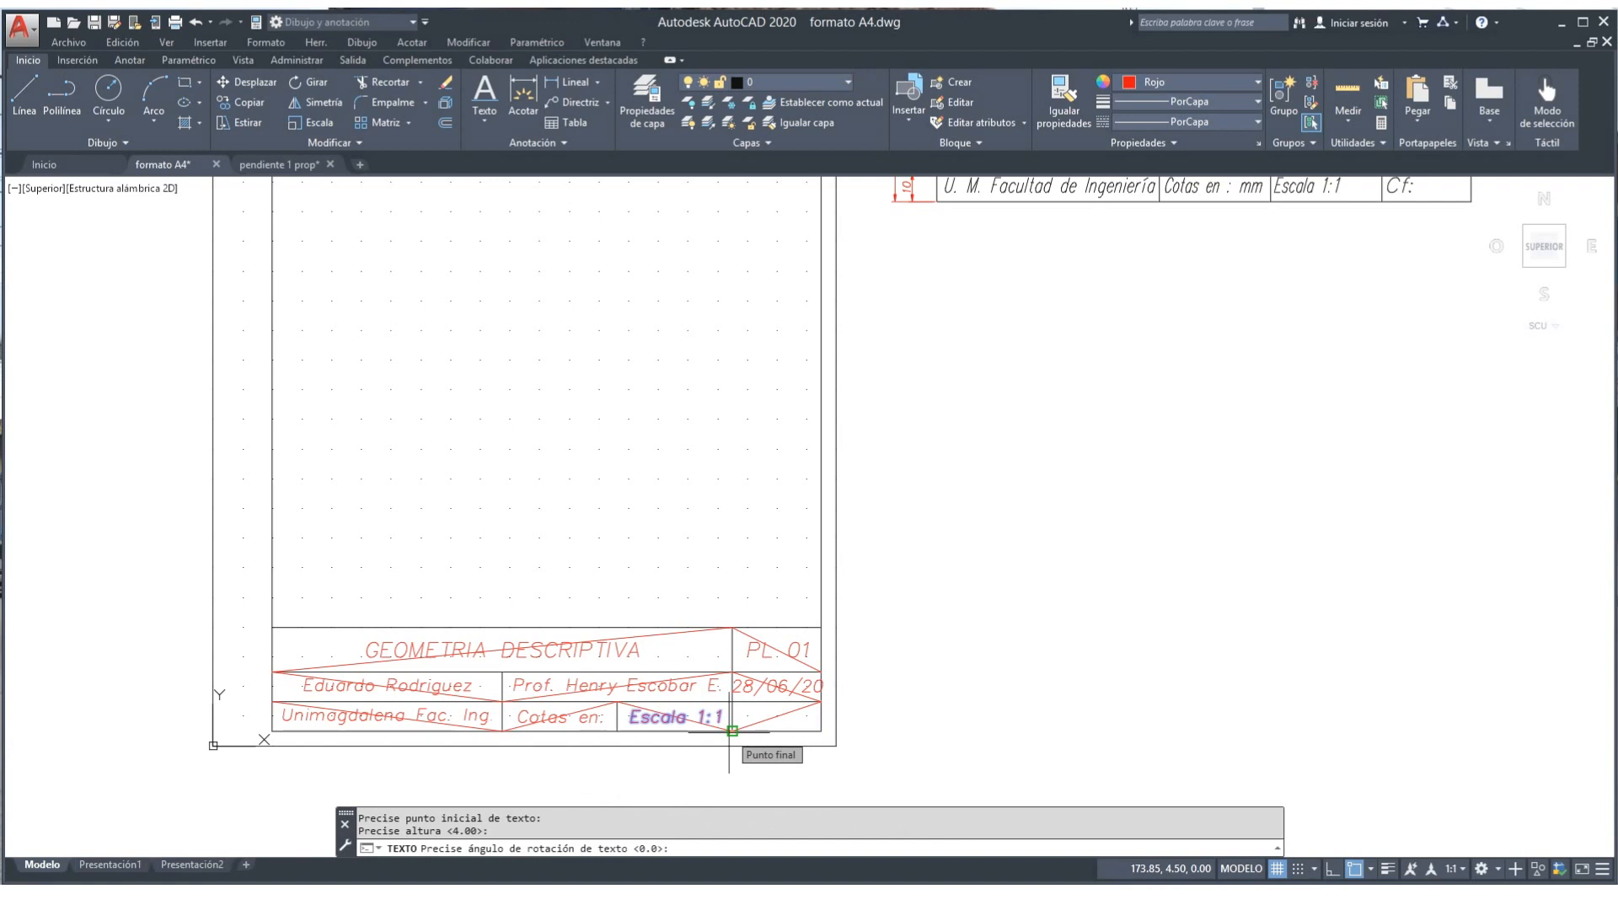
{"action": "key", "text": "Return"}
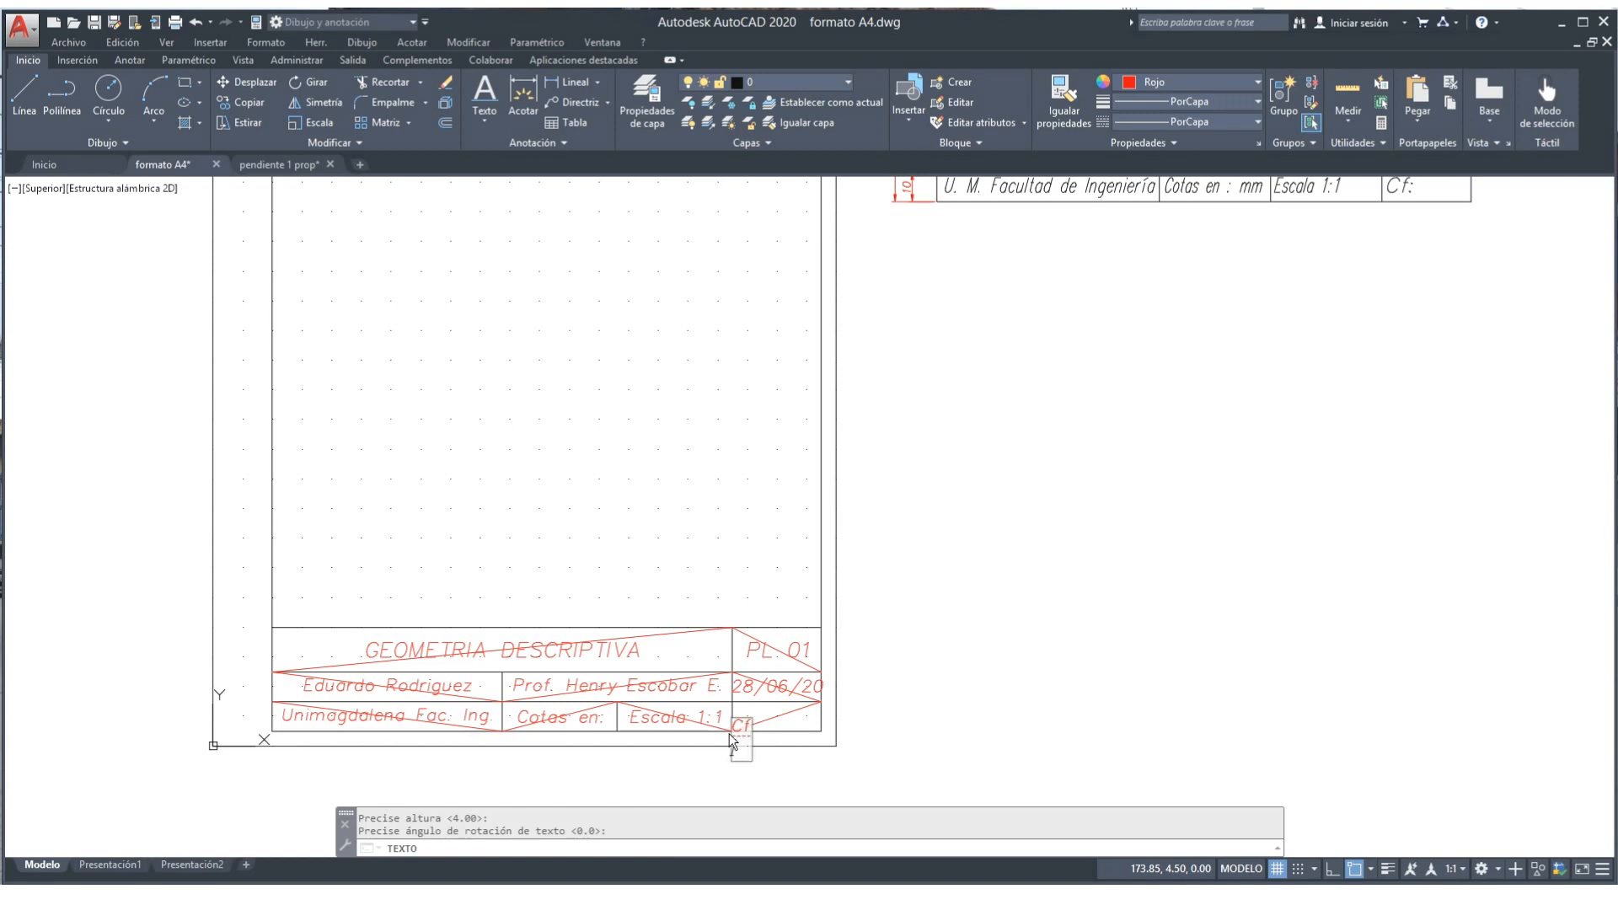
{"action": "key", "text": "Return"}
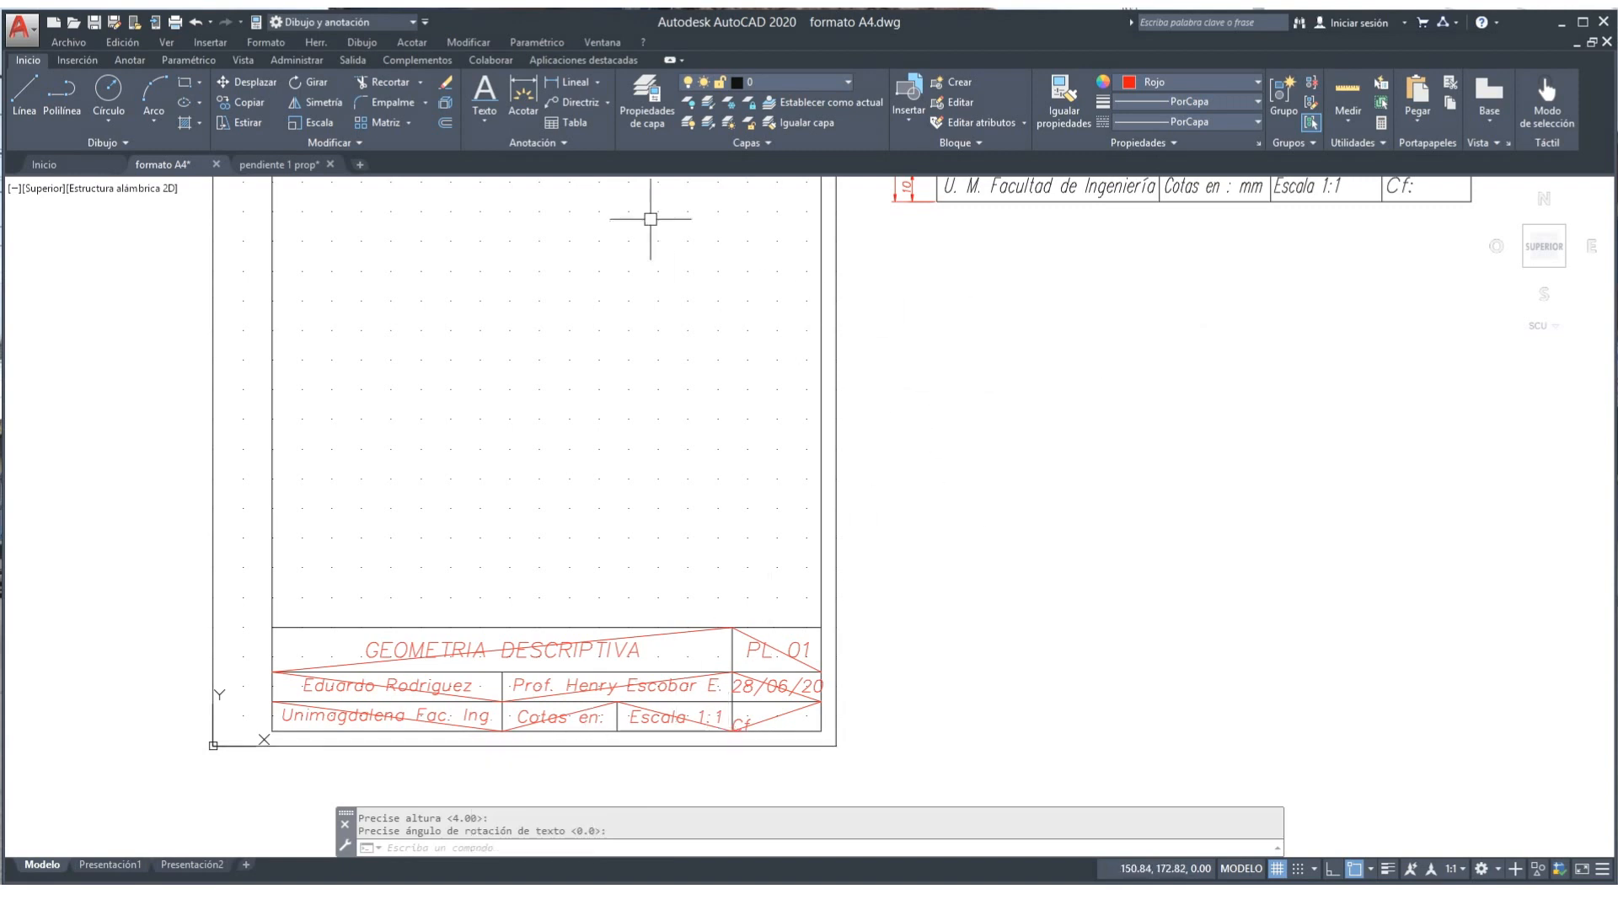
Step: Erase several diagonals, then undo with H because 'Cotas en:' was erased too
{"action": "left_click", "coordinate": [446, 82]}
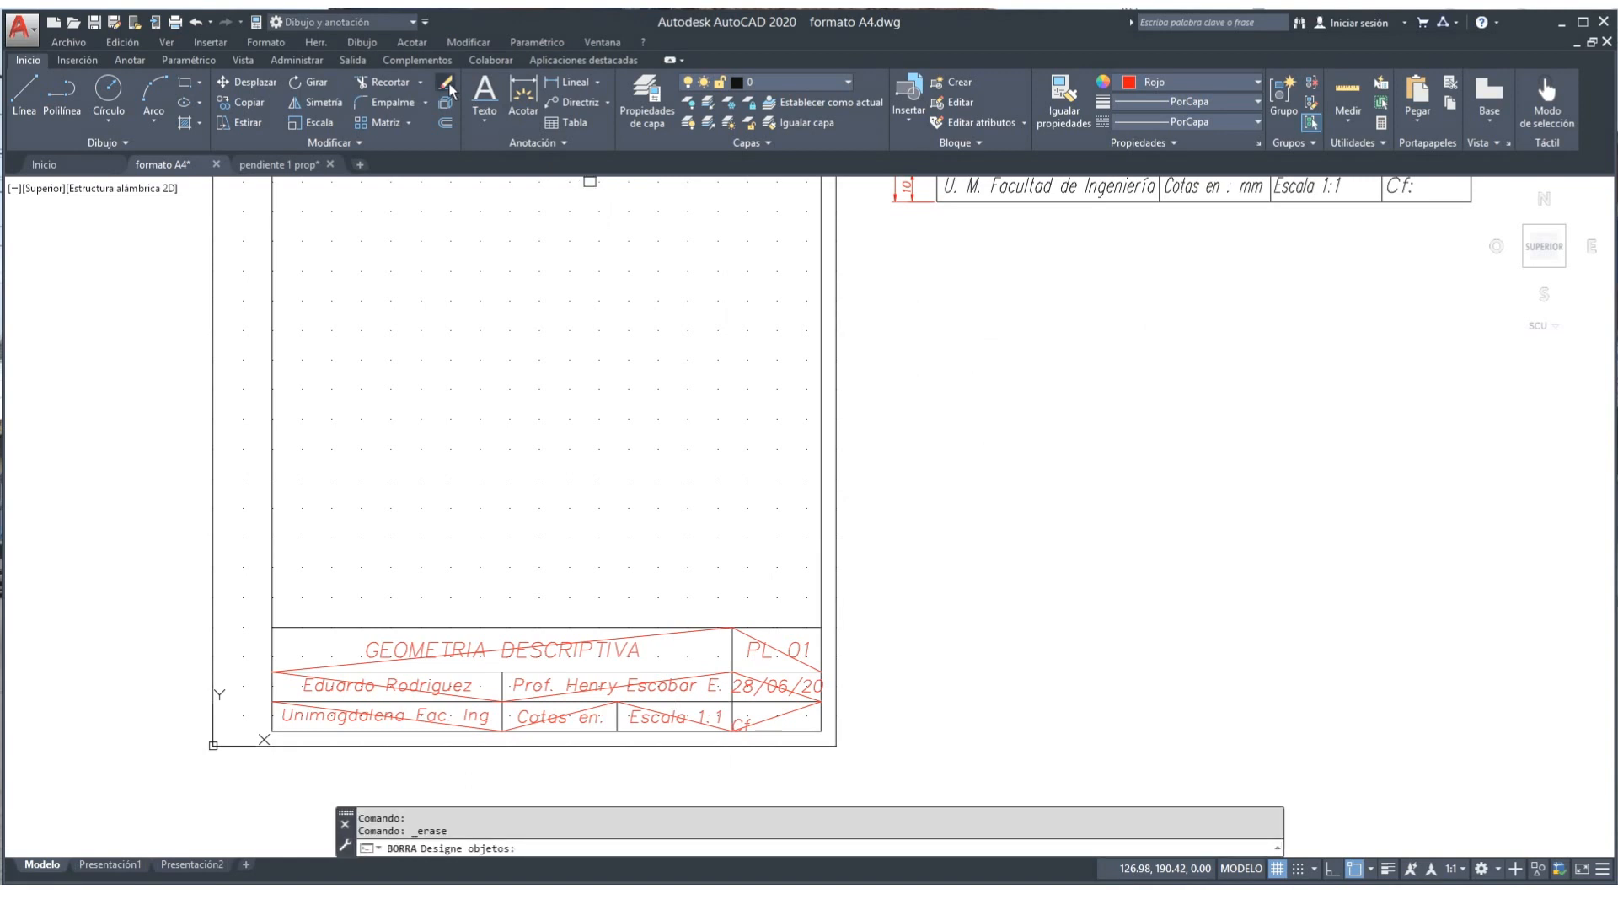
{"action": "left_click", "coordinate": [655, 636]}
{"action": "left_click", "coordinate": [748, 637]}
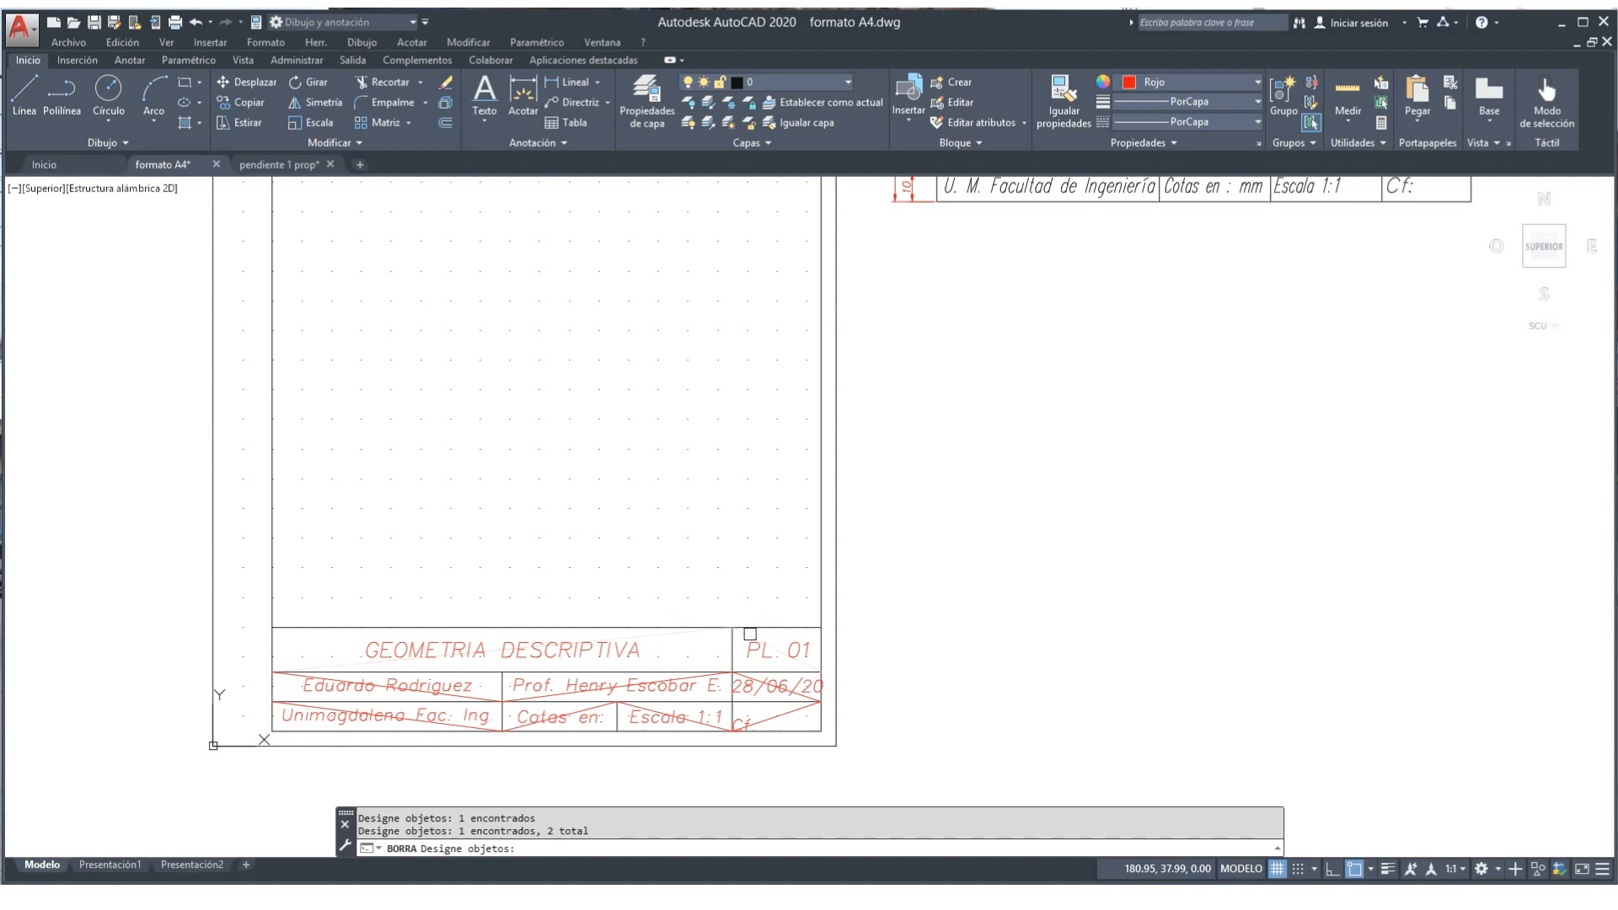
{"action": "left_click", "coordinate": [769, 718]}
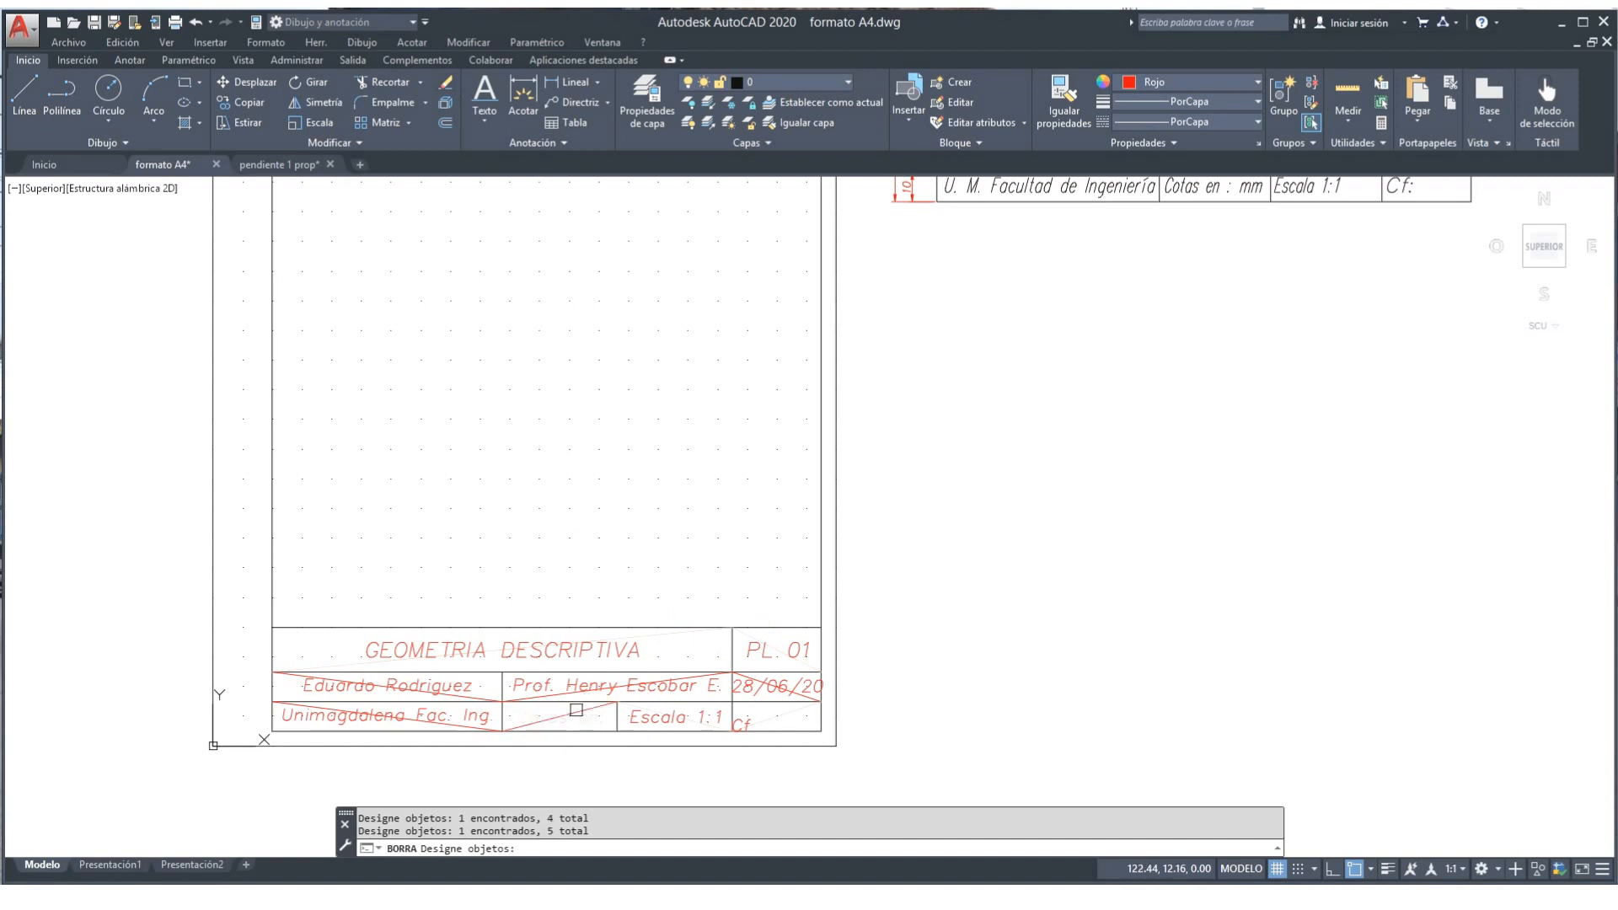
{"action": "left_click", "coordinate": [576, 710]}
{"action": "left_click", "coordinate": [575, 713]}
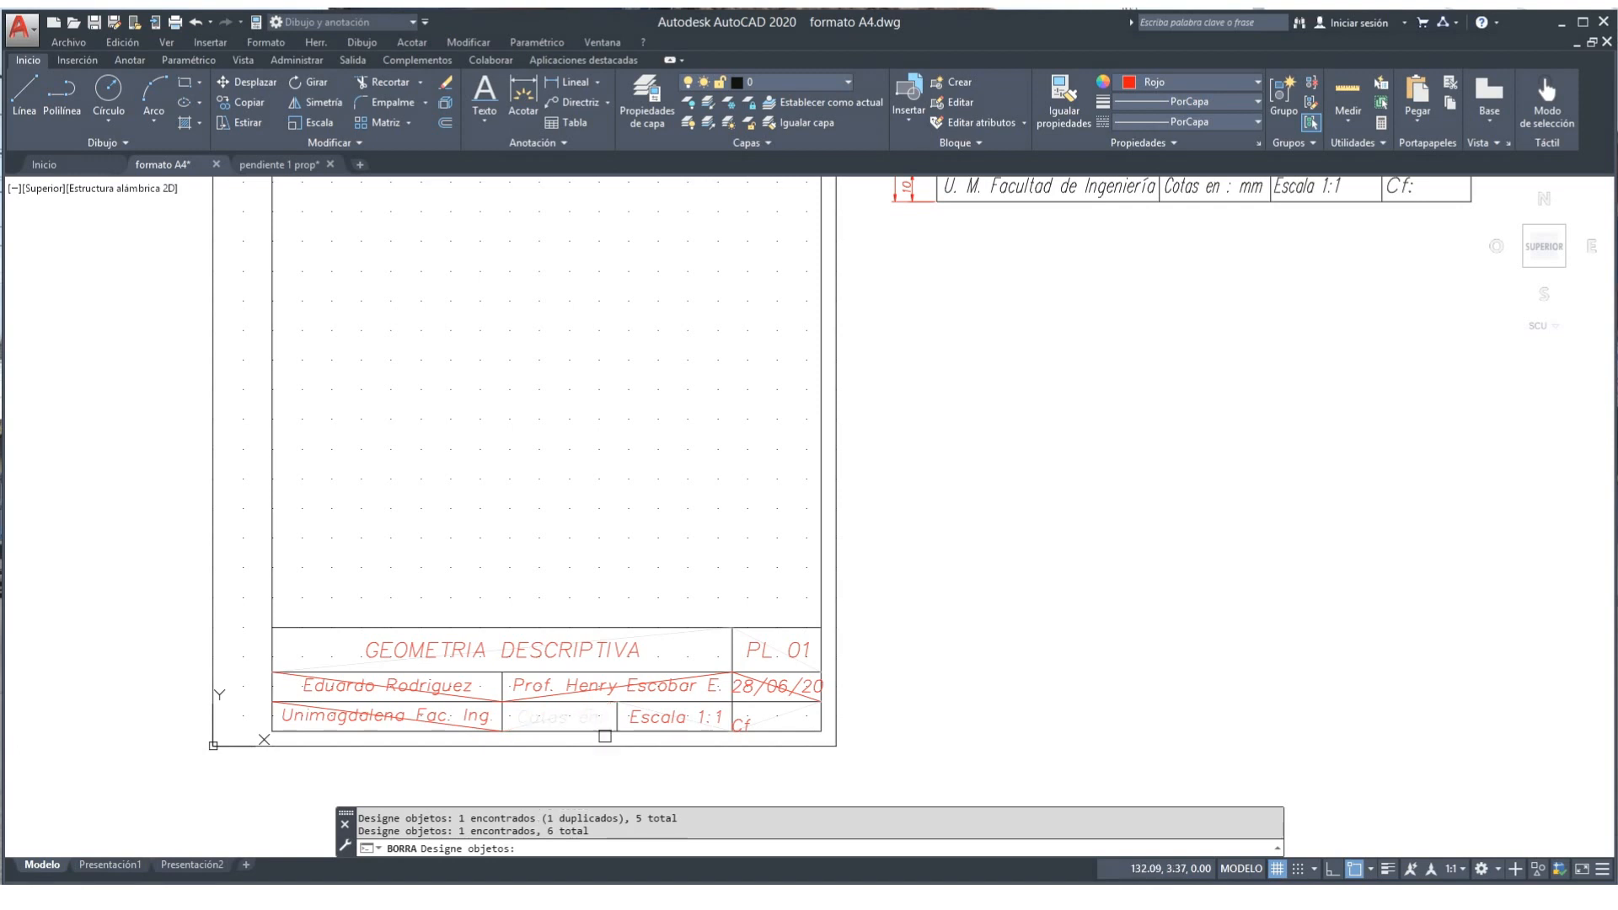
{"action": "key", "text": "Return"}
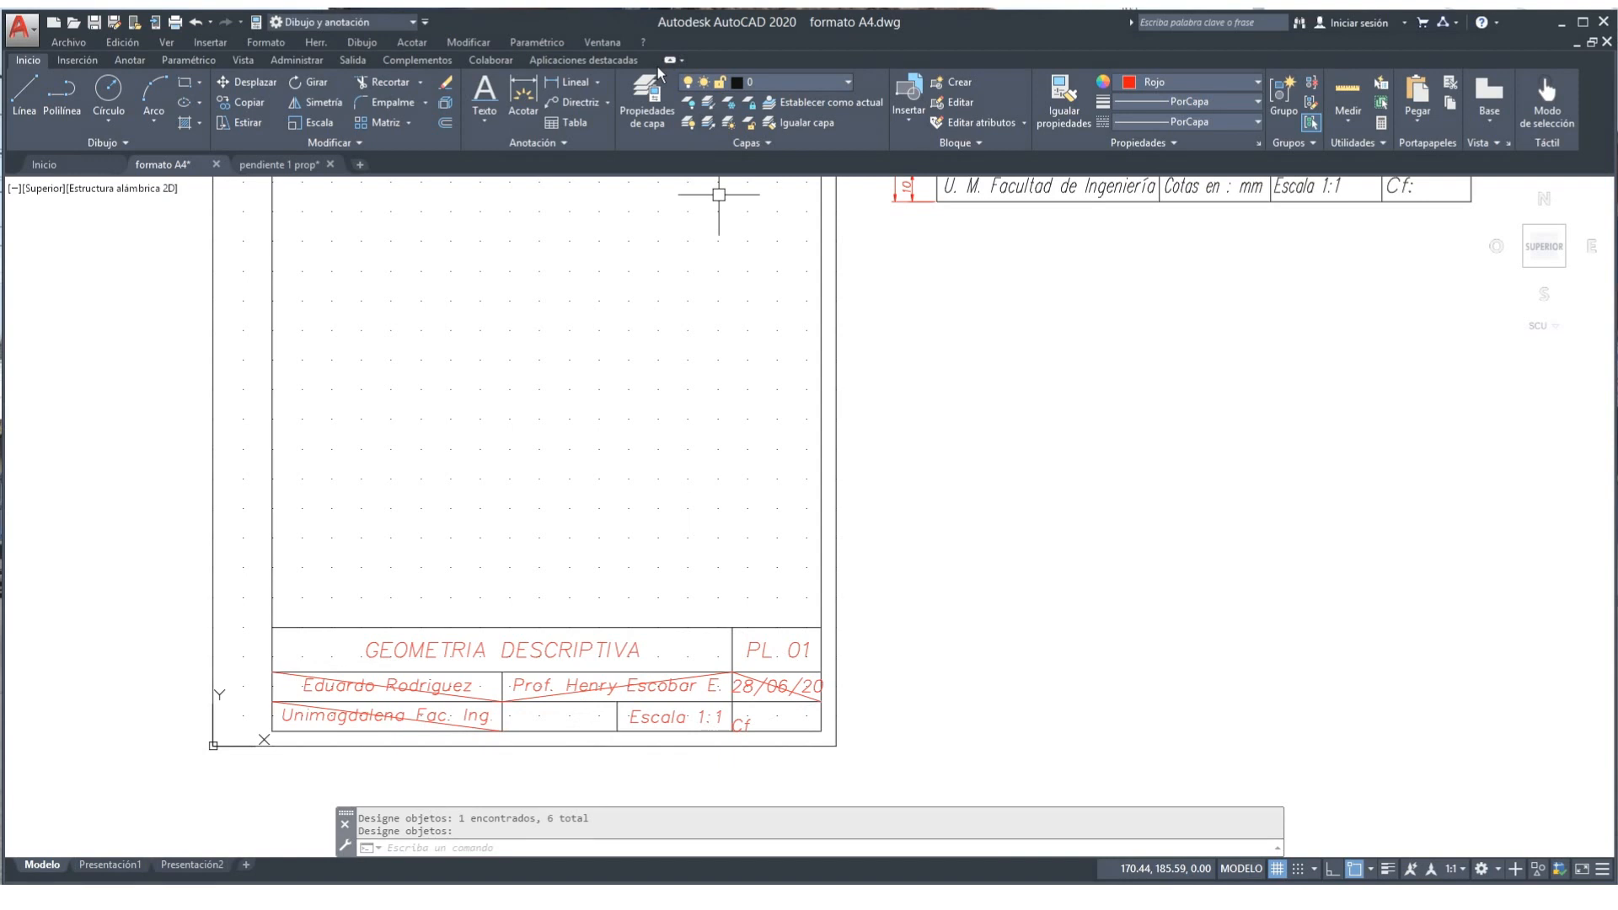
{"action": "type", "text": "h"}
{"action": "key", "text": "Return"}
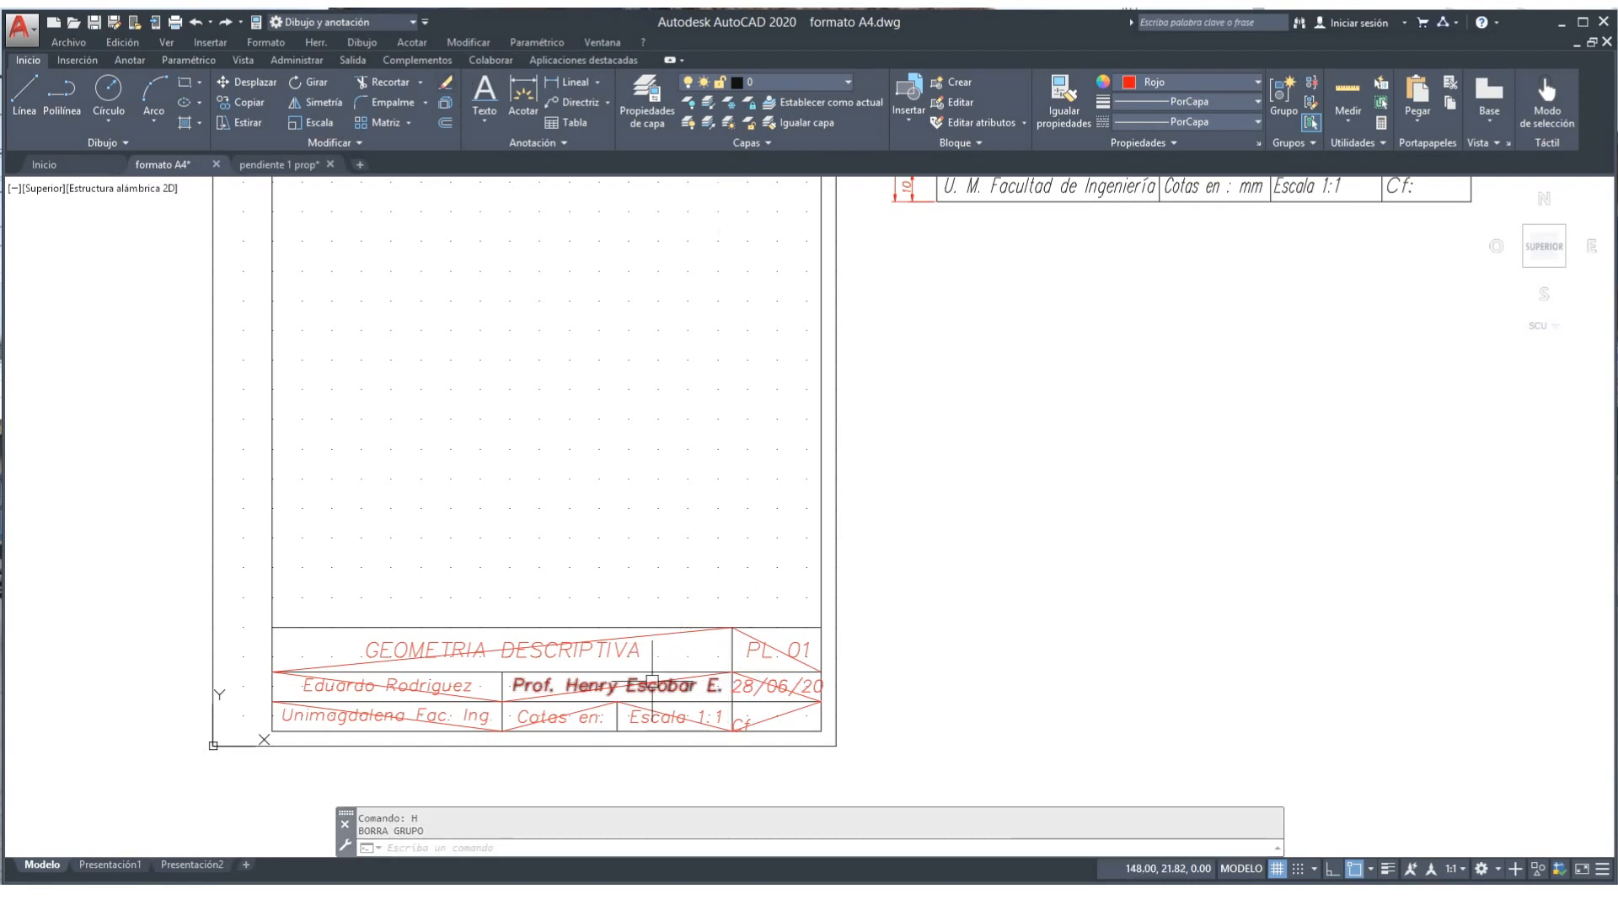
Step: Erase only the diagonal guide lines in the title, PL 01, Unimagdalena and Escala cells
{"action": "left_click", "coordinate": [445, 81]}
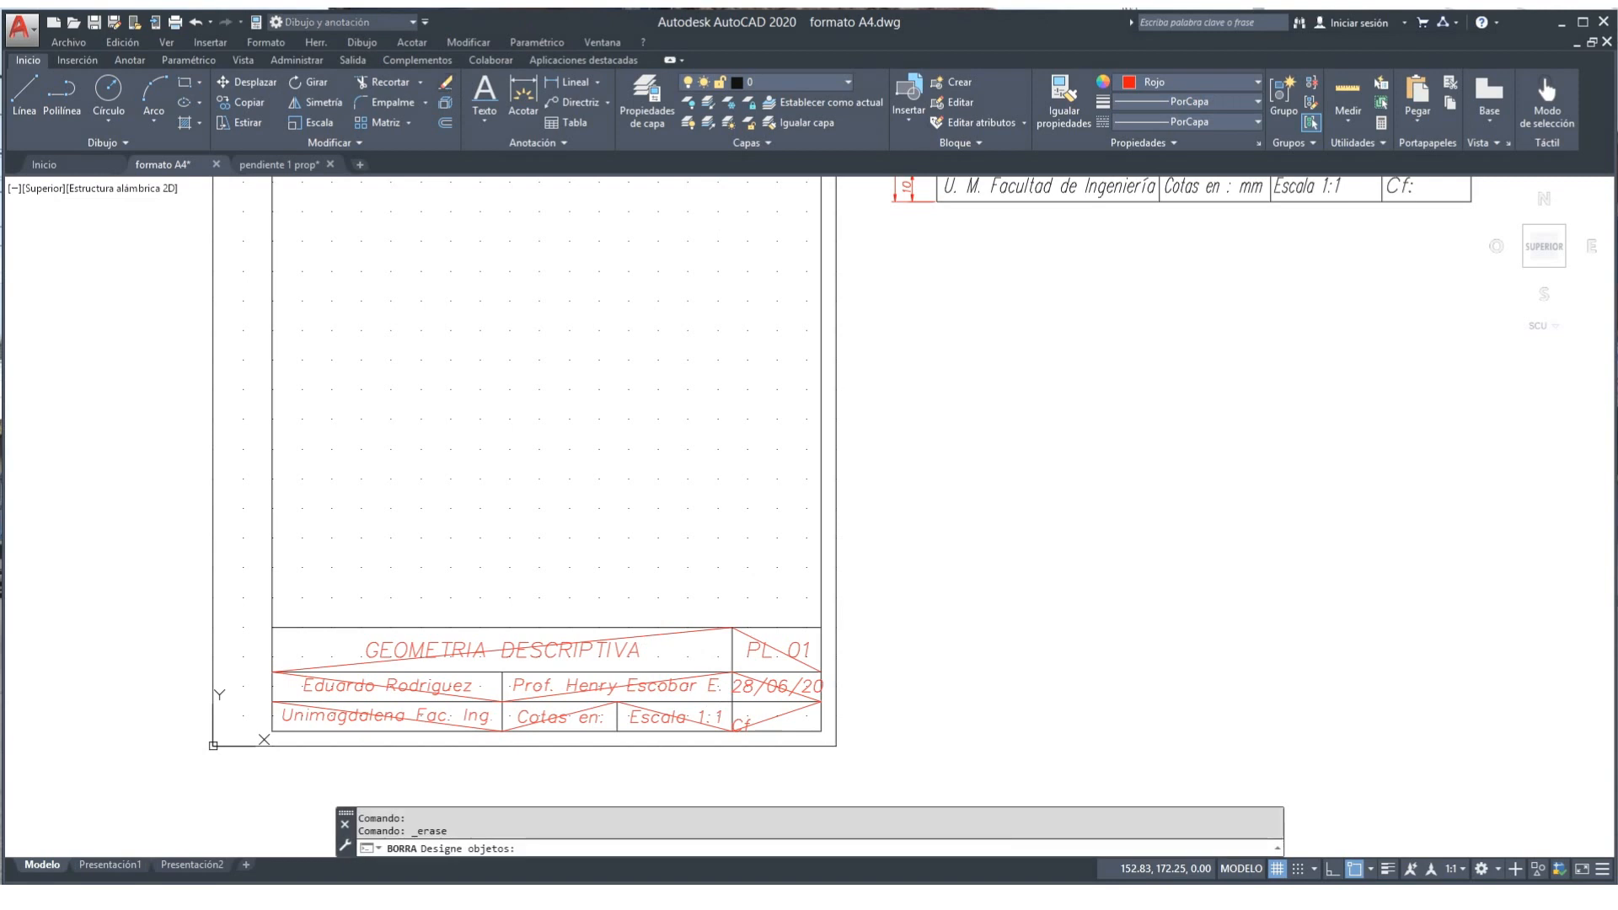
{"action": "left_click", "coordinate": [657, 634]}
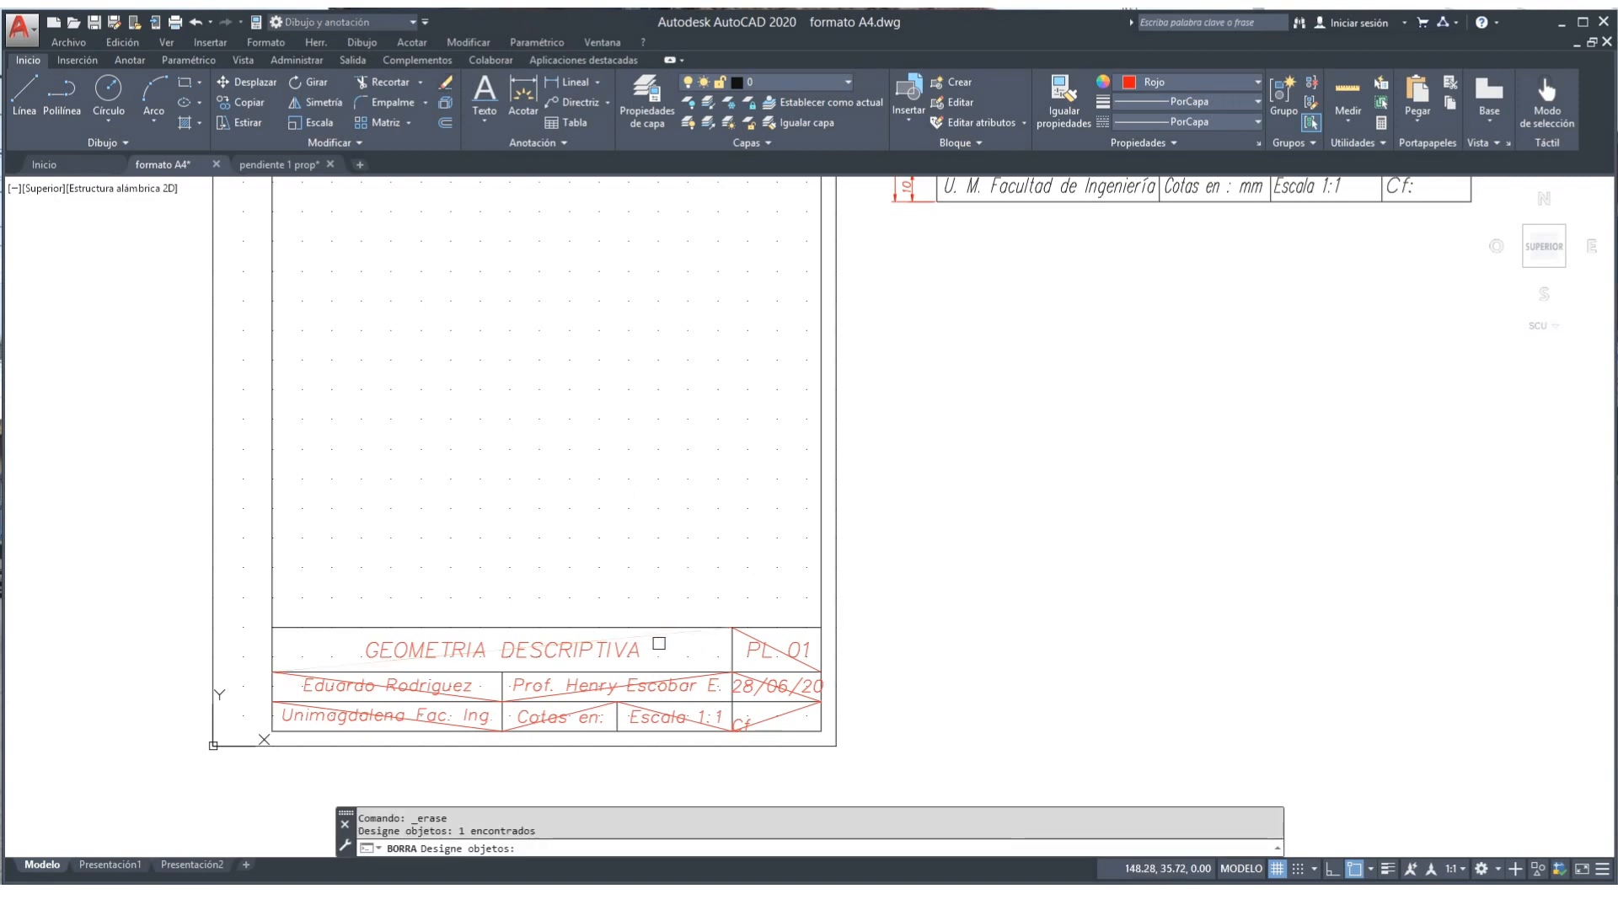
{"action": "left_click", "coordinate": [767, 660]}
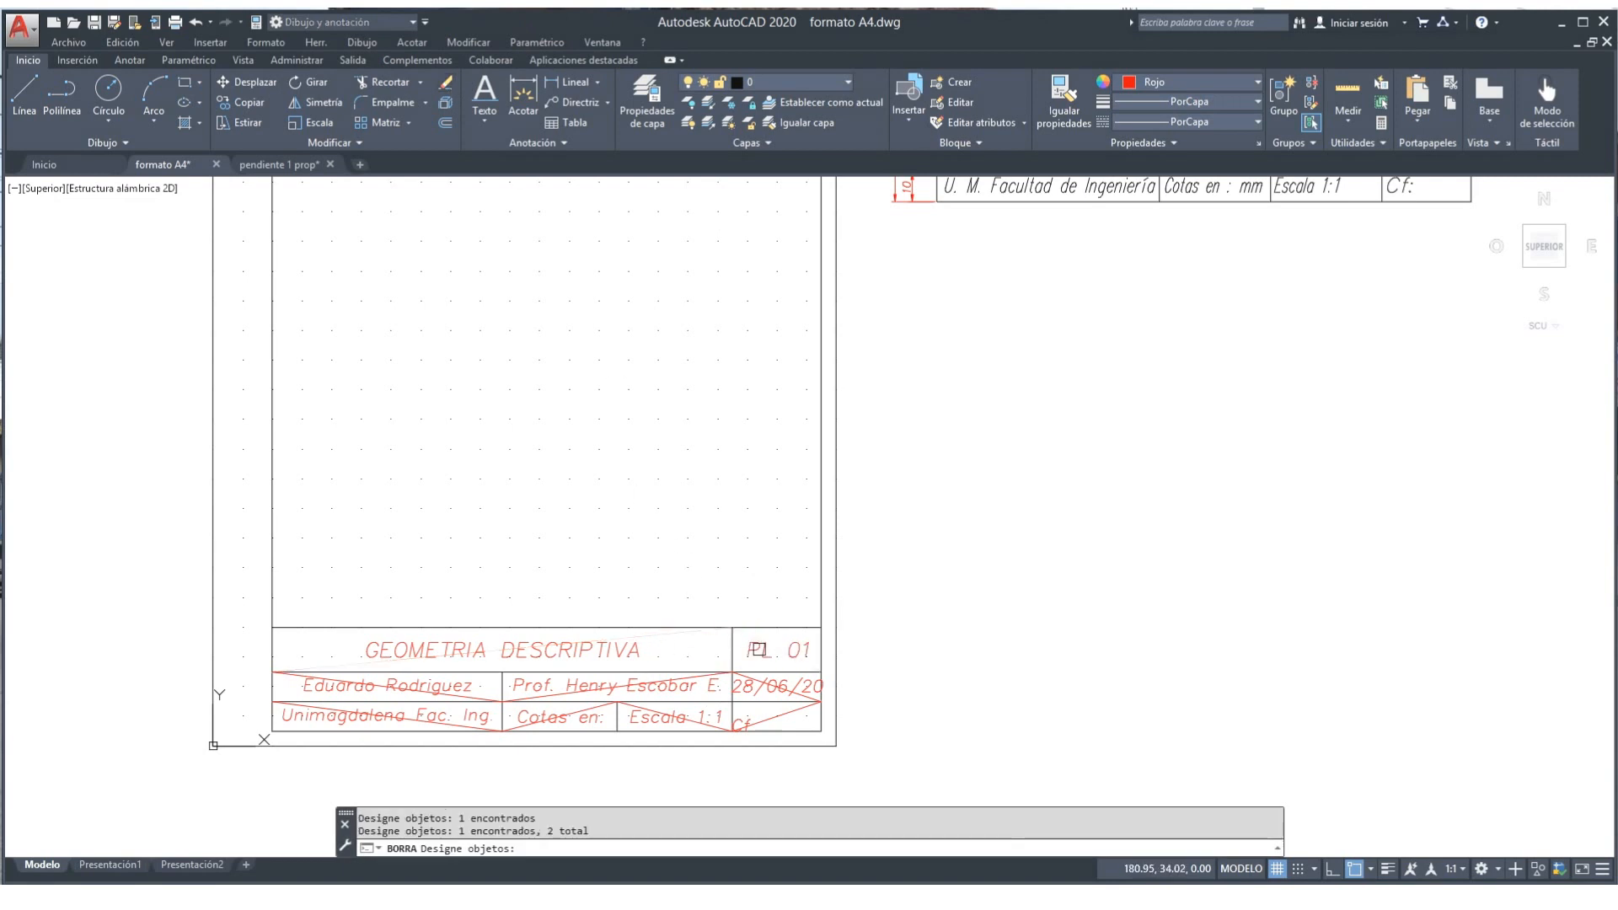
{"action": "scroll", "coordinate": [767, 672], "scroll_direction": "up", "scroll_amount": 4}
{"action": "left_click", "coordinate": [756, 678]}
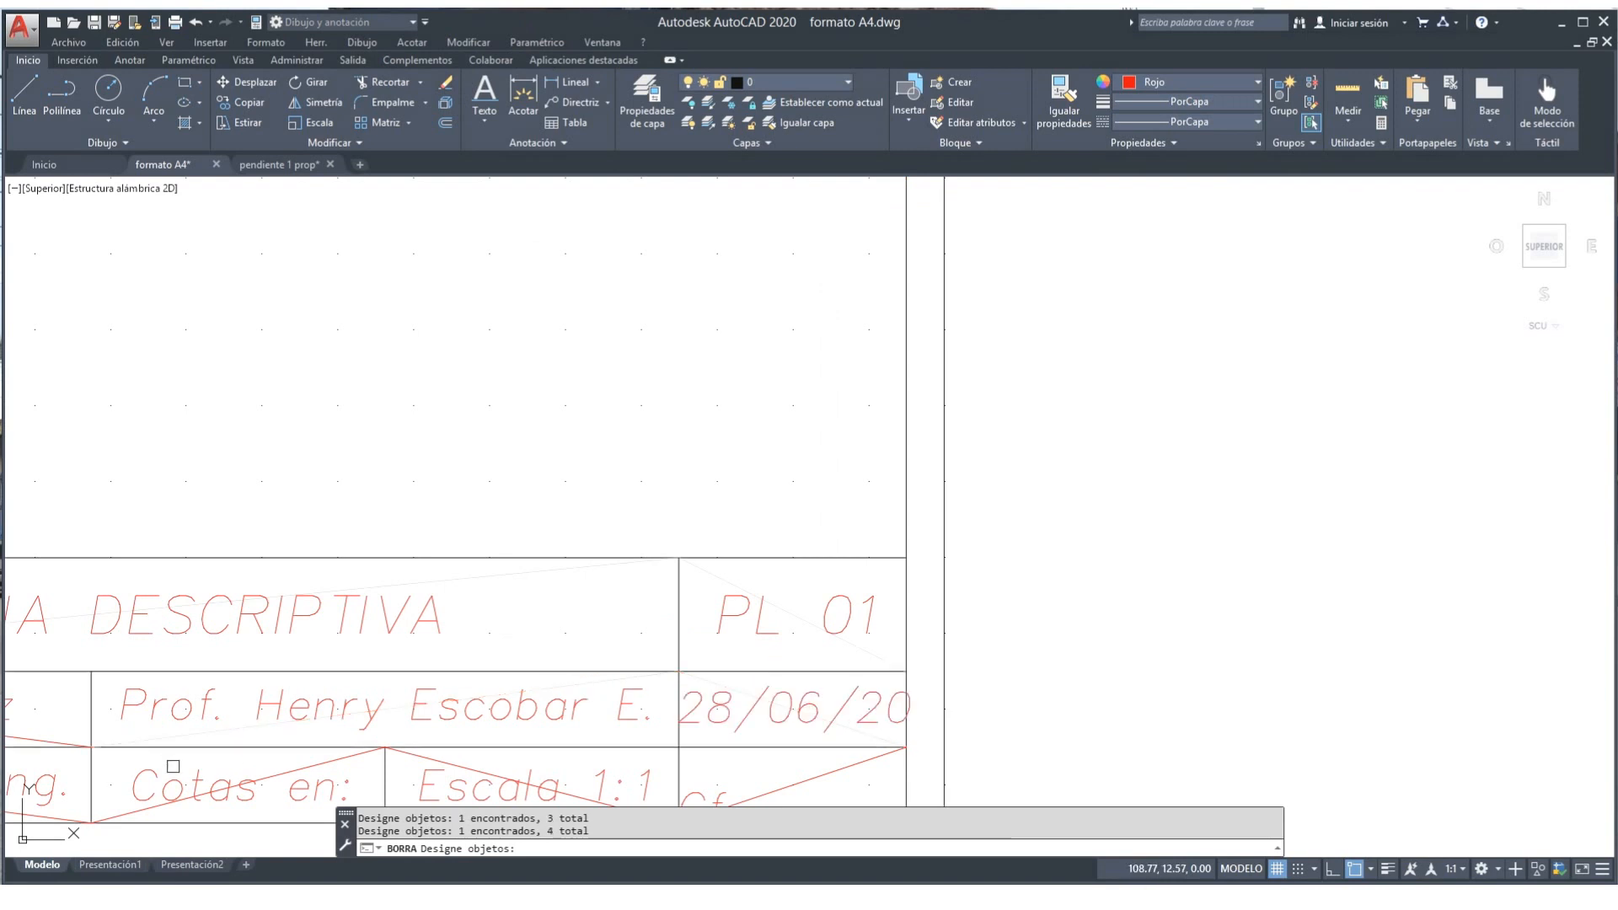
{"action": "left_click", "coordinate": [73, 801]}
{"action": "left_click", "coordinate": [75, 801]}
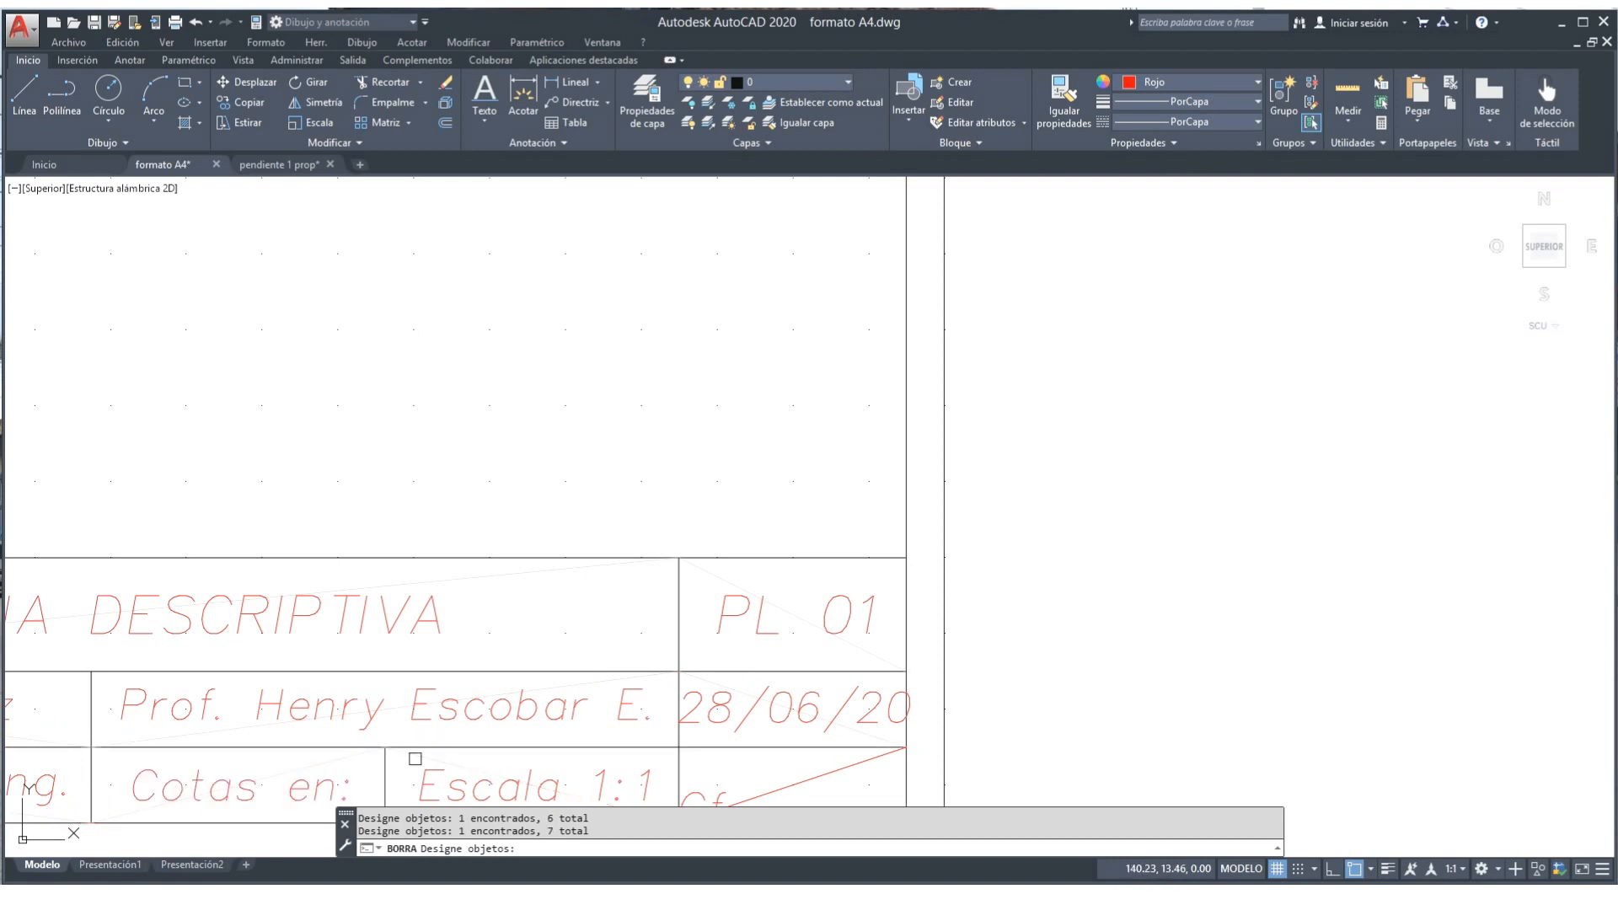
{"action": "left_click", "coordinate": [642, 776]}
{"action": "key", "text": "Return"}
{"action": "scroll", "coordinate": [1093, 536], "scroll_direction": "down", "scroll_amount": 4}
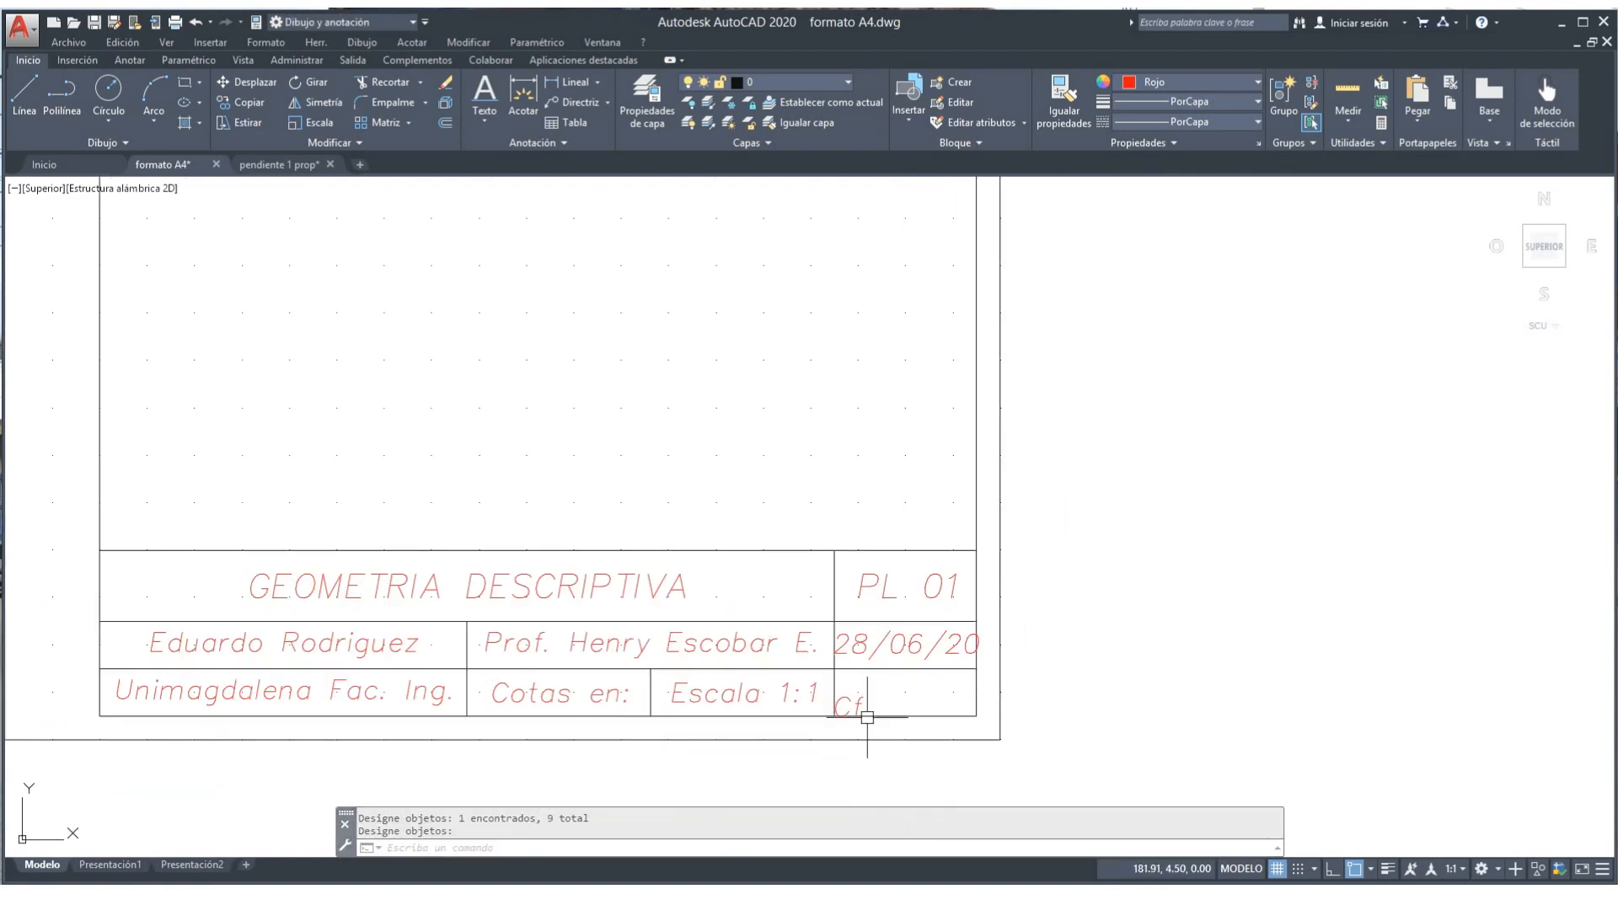
Step: Move the Cf label up from its corner so it sits level with the other bottom-row labels
{"action": "left_click", "coordinate": [253, 83]}
{"action": "left_click", "coordinate": [843, 704]}
{"action": "key", "text": "Return"}
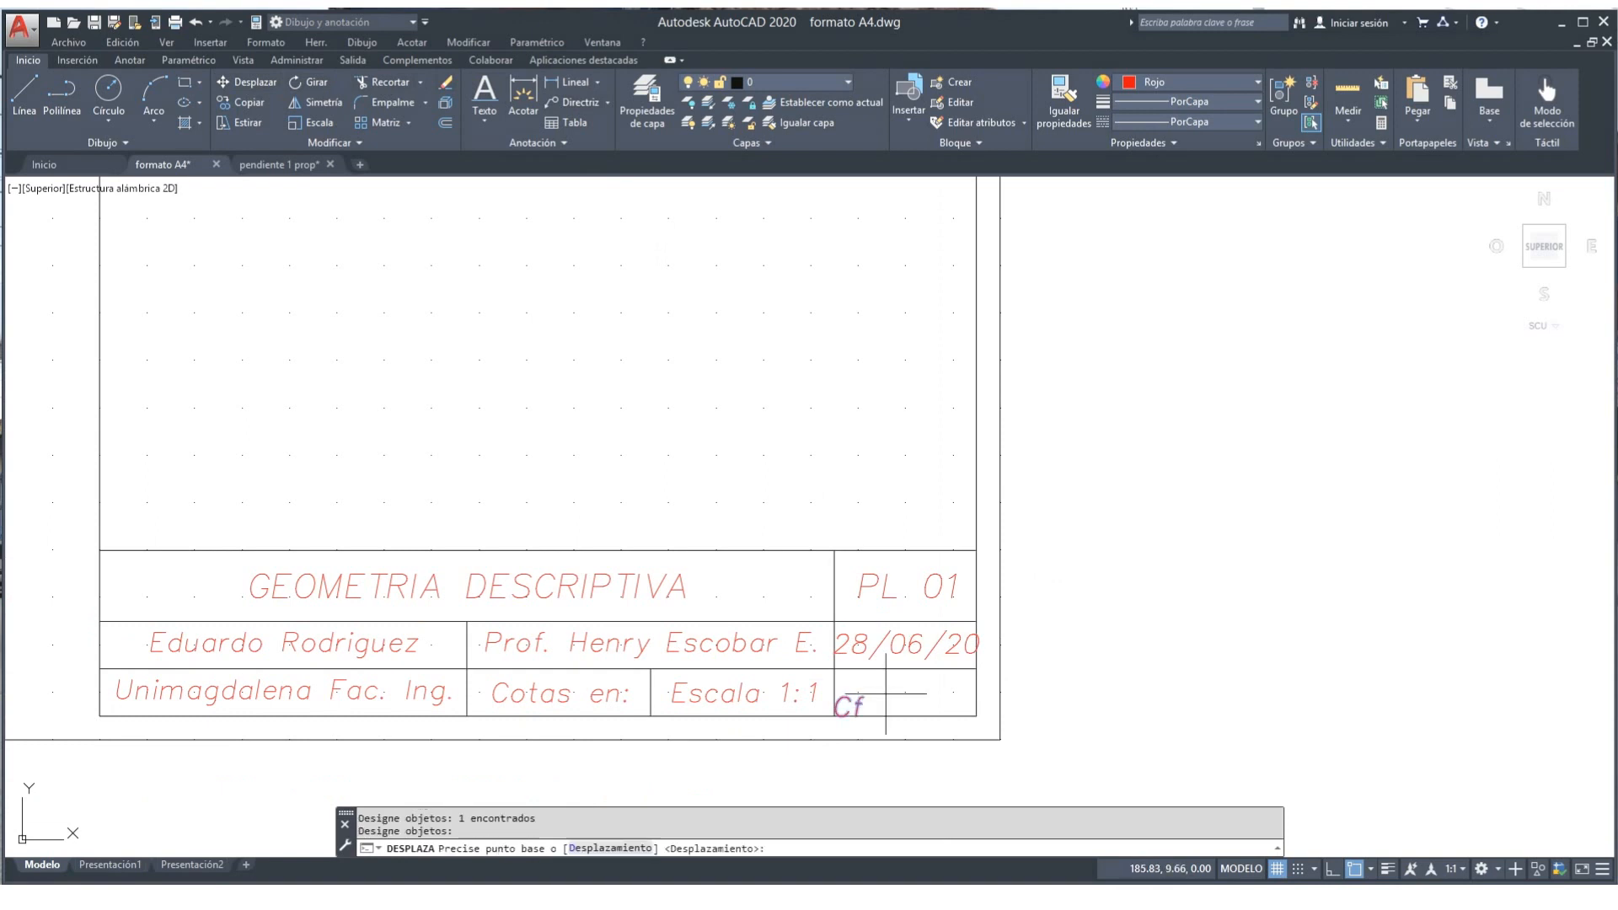
{"action": "left_click", "coordinate": [840, 717]}
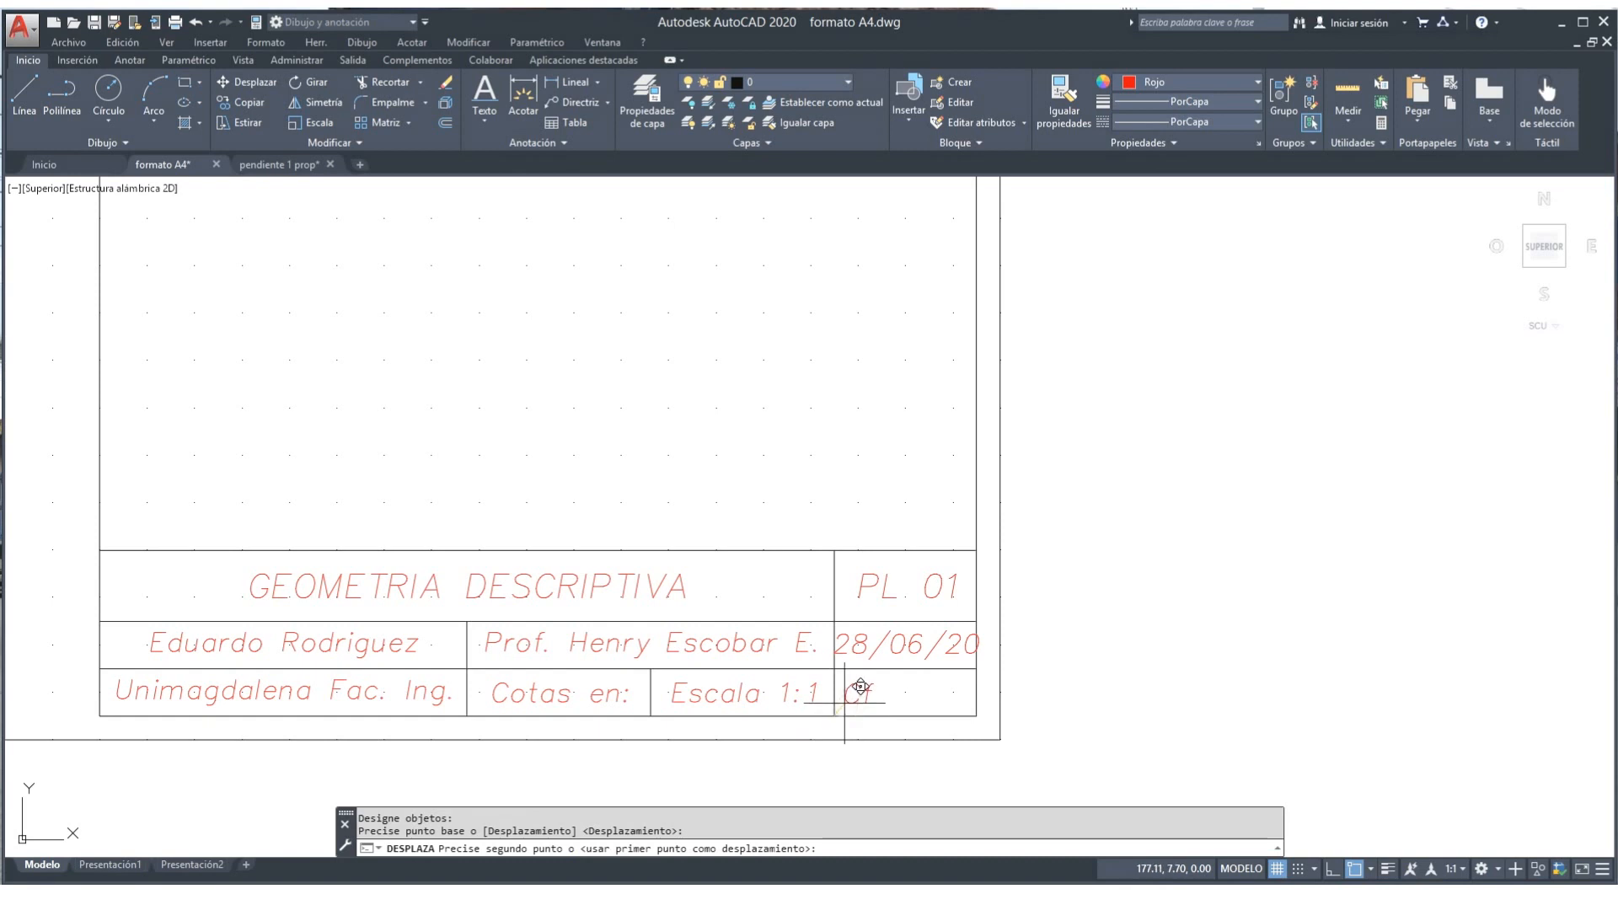
{"action": "left_click", "coordinate": [845, 704]}
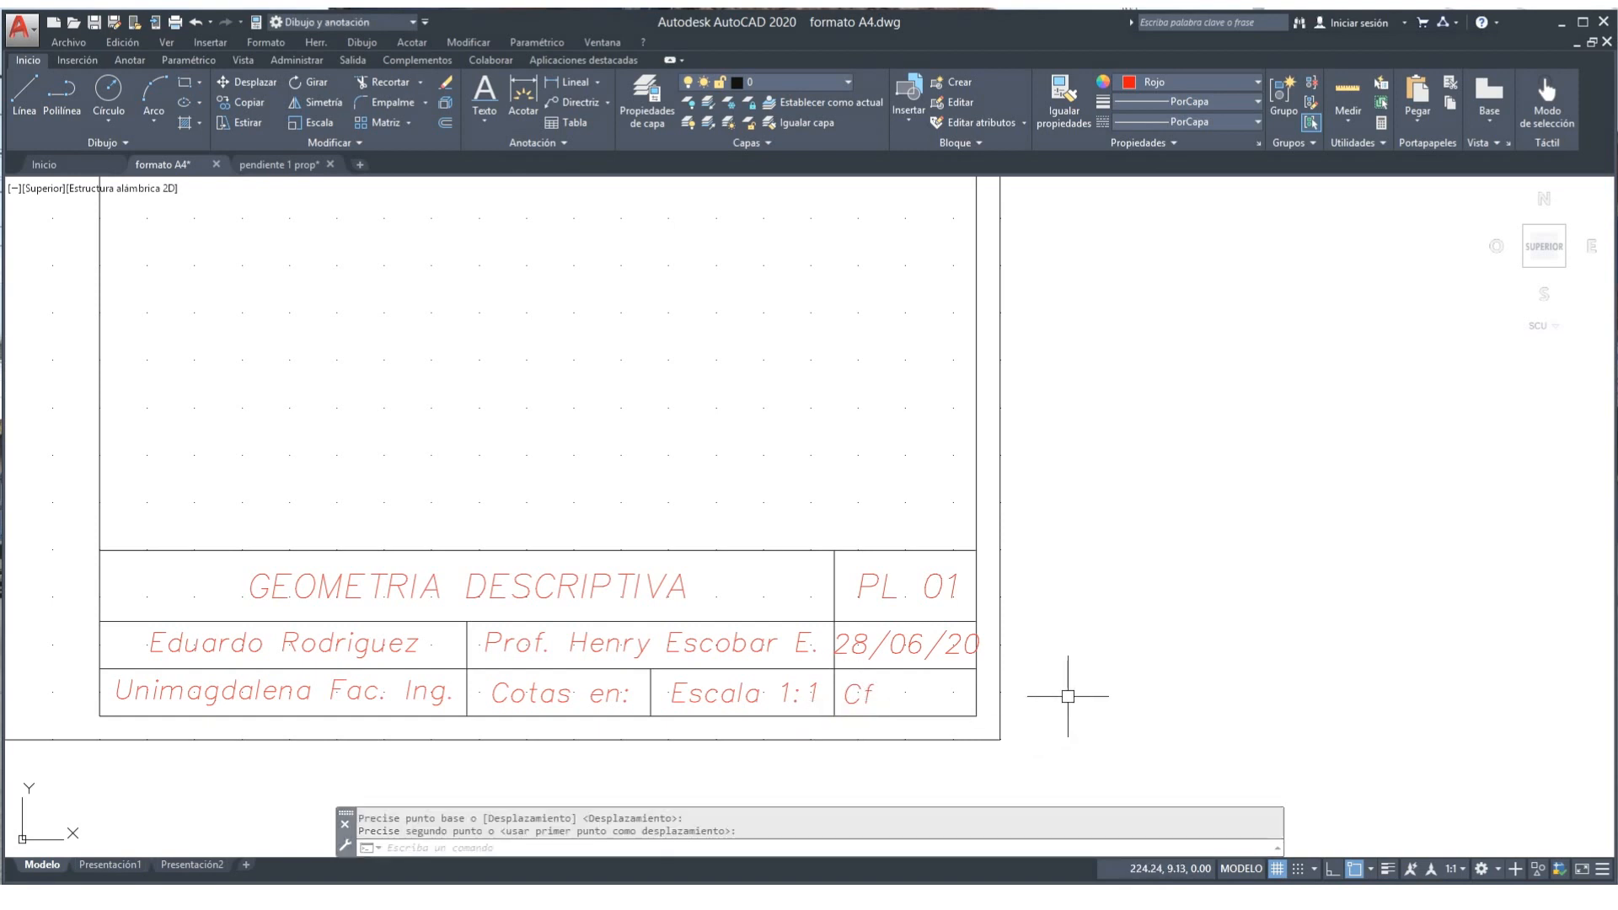
{"action": "scroll", "coordinate": [1067, 696], "scroll_direction": "down", "scroll_amount": 2}
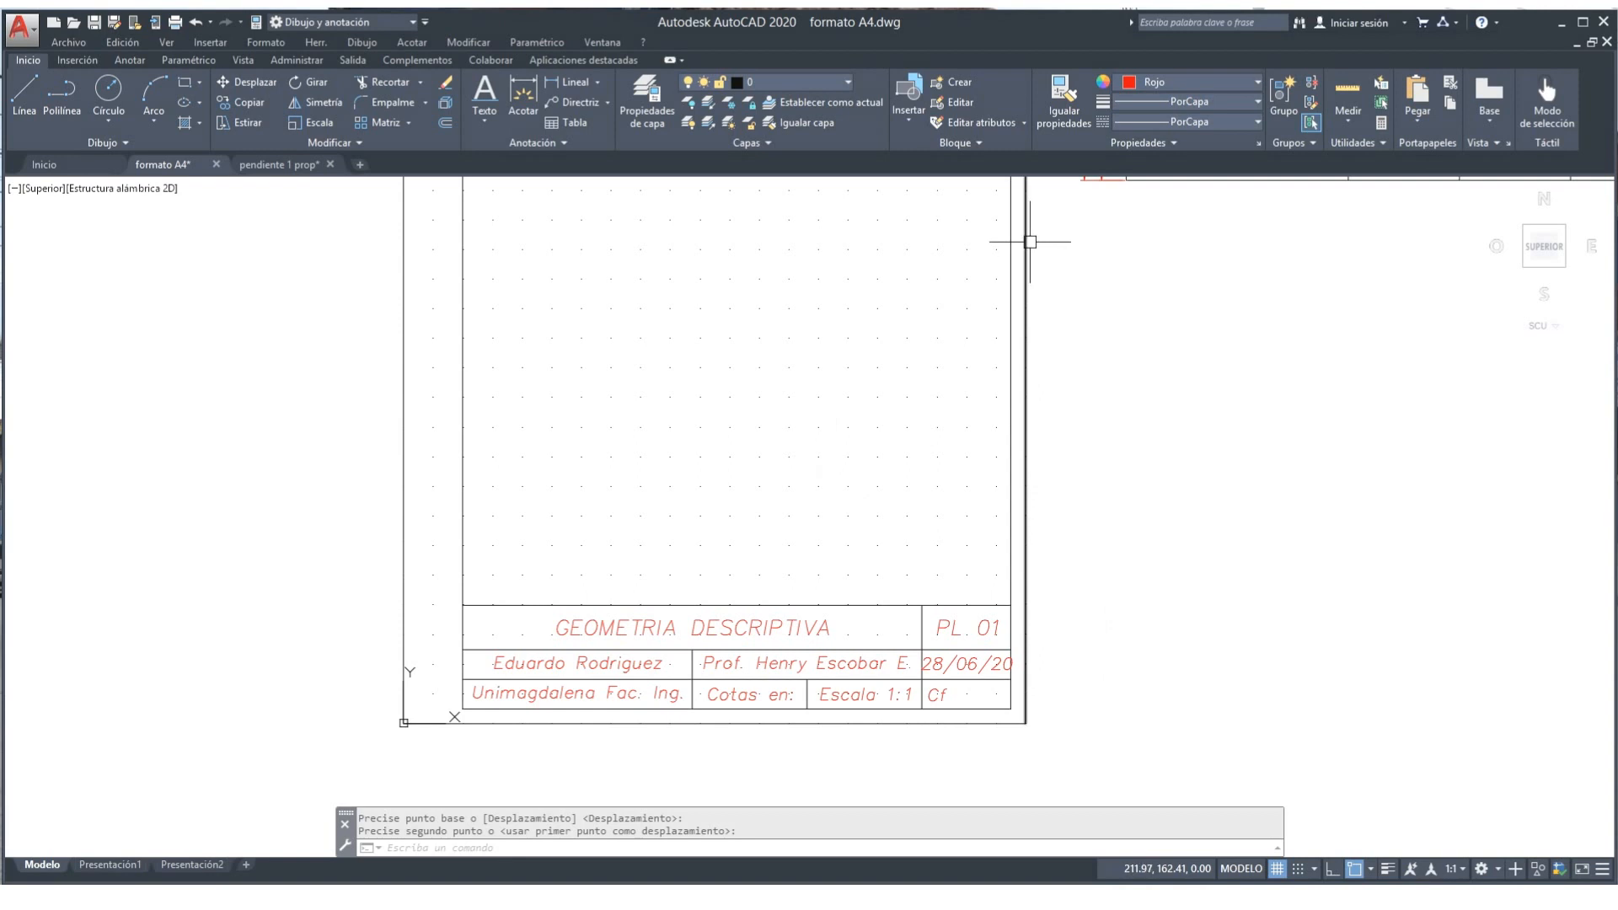
Step: Match the black sheet border's properties onto all eight title block texts, from GEOMETRIA DESCRIPTIVA to PL. 01
{"action": "left_click", "coordinate": [1065, 94]}
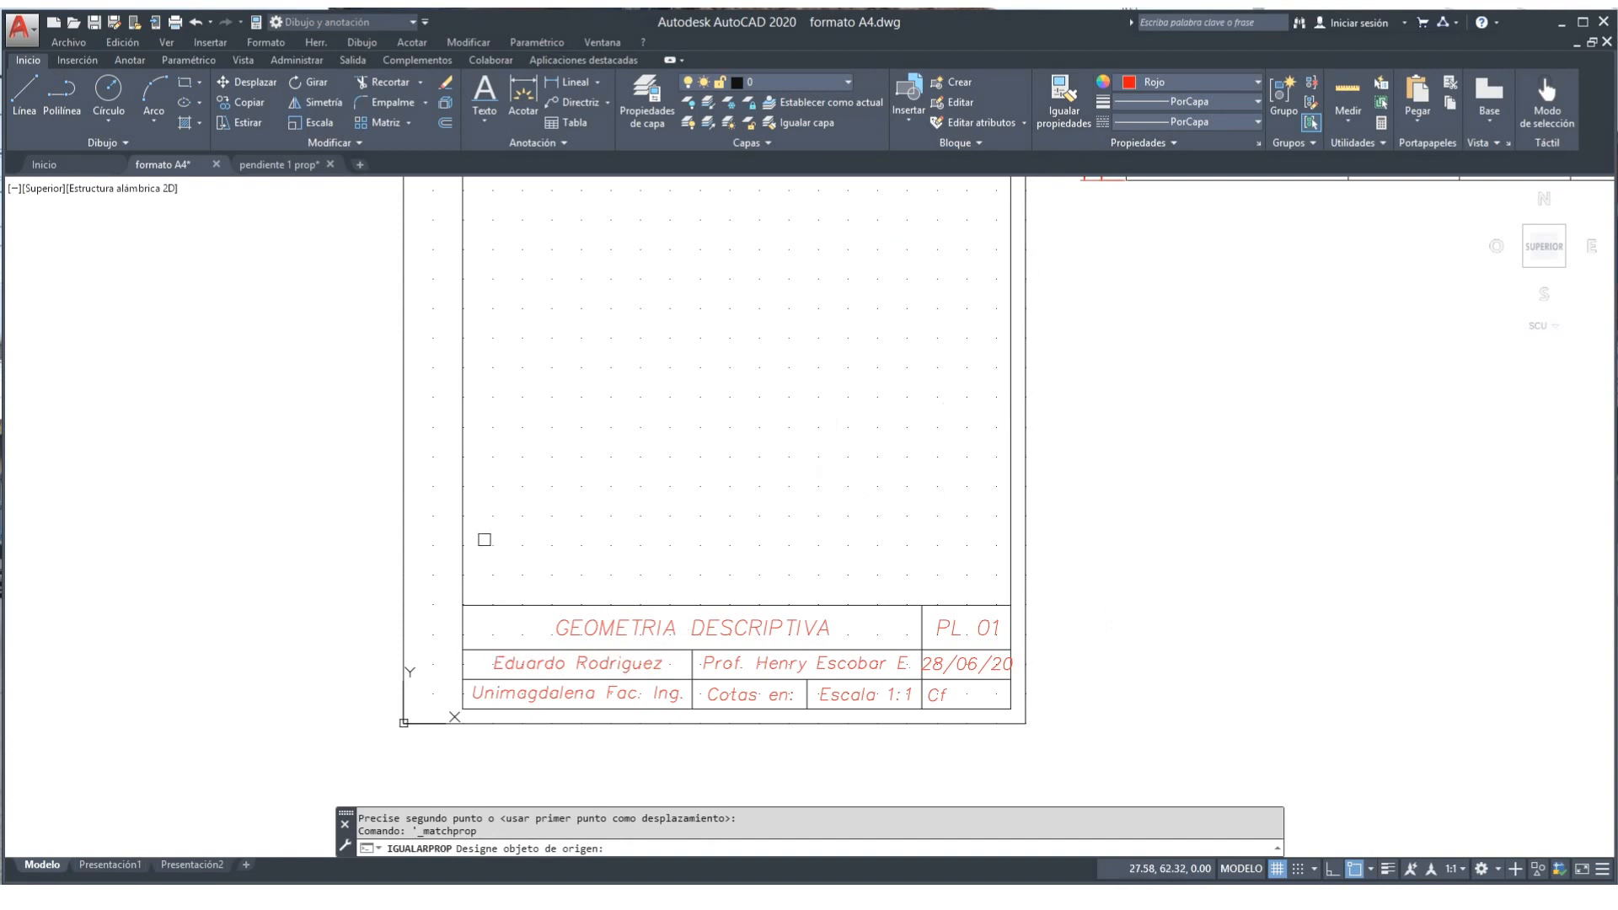
{"action": "left_click", "coordinate": [463, 543]}
{"action": "left_click", "coordinate": [602, 629]}
{"action": "left_click", "coordinate": [723, 662]}
{"action": "left_click", "coordinate": [654, 664]}
{"action": "left_click", "coordinate": [630, 692]}
{"action": "left_click", "coordinate": [717, 694]}
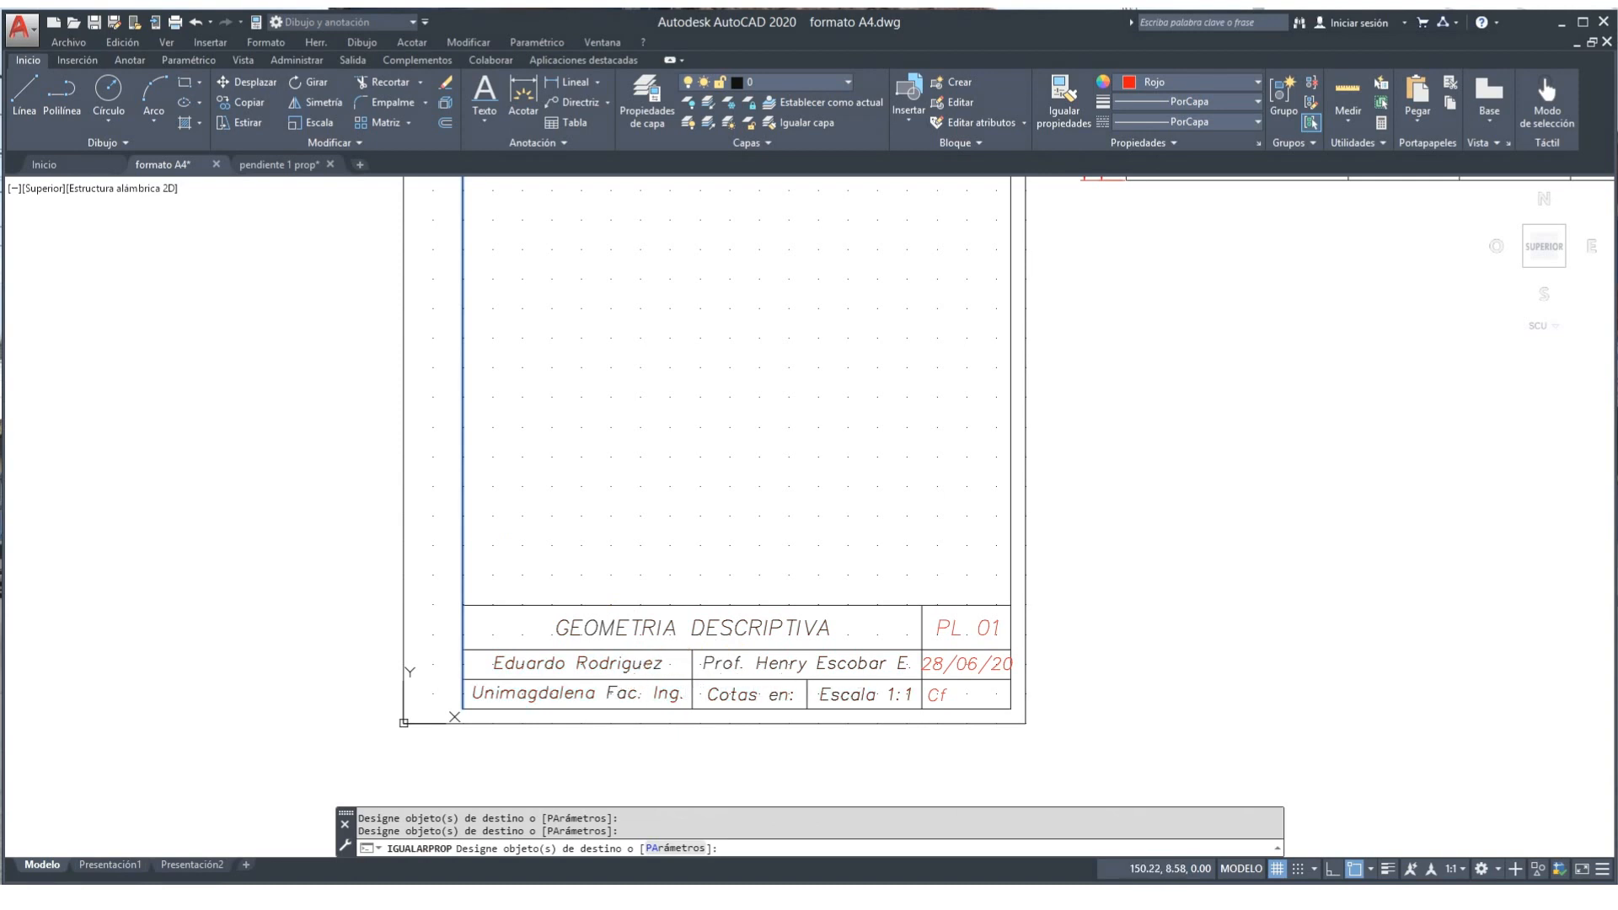
{"action": "left_click", "coordinate": [932, 695]}
{"action": "left_click", "coordinate": [949, 670]}
{"action": "left_click", "coordinate": [985, 630]}
{"action": "right_click", "coordinate": [1150, 549]}
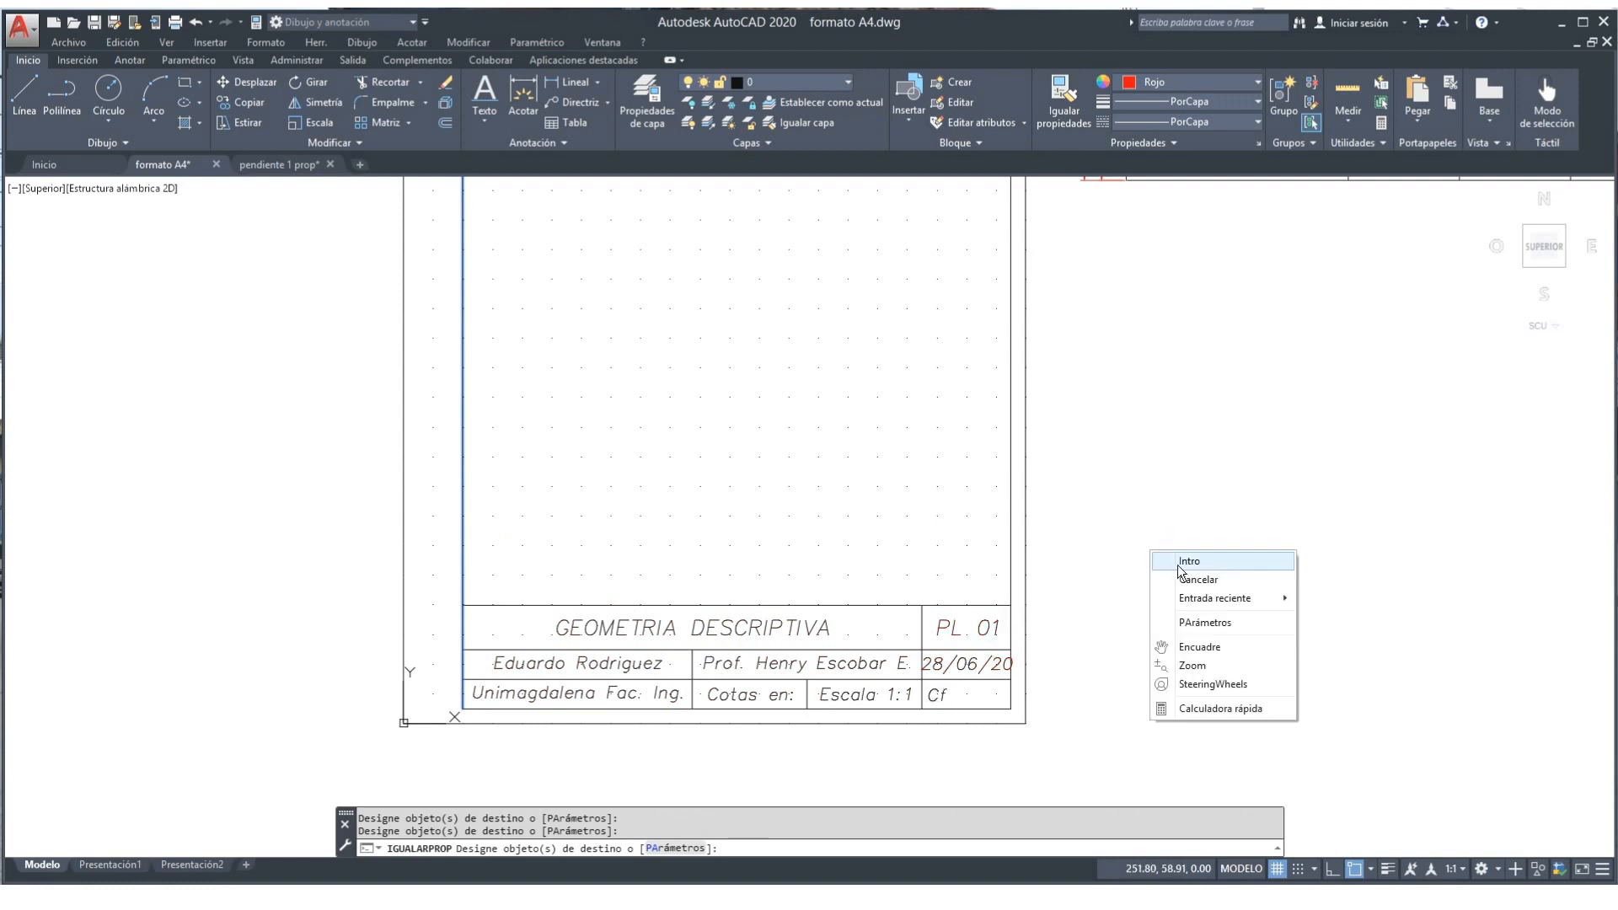
{"action": "left_click", "coordinate": [1184, 560]}
{"action": "scroll", "coordinate": [1192, 559], "scroll_direction": "down", "scroll_amount": 2}
{"action": "mouse_move", "coordinate": [1209, 567]}
{"action": "middle_mouse_down"}
{"action": "mouse_move", "coordinate": [1101, 615]}
{"action": "mouse_move", "coordinate": [924, 604]}
{"action": "mouse_move", "coordinate": [914, 673]}
{"action": "middle_mouse_up"}
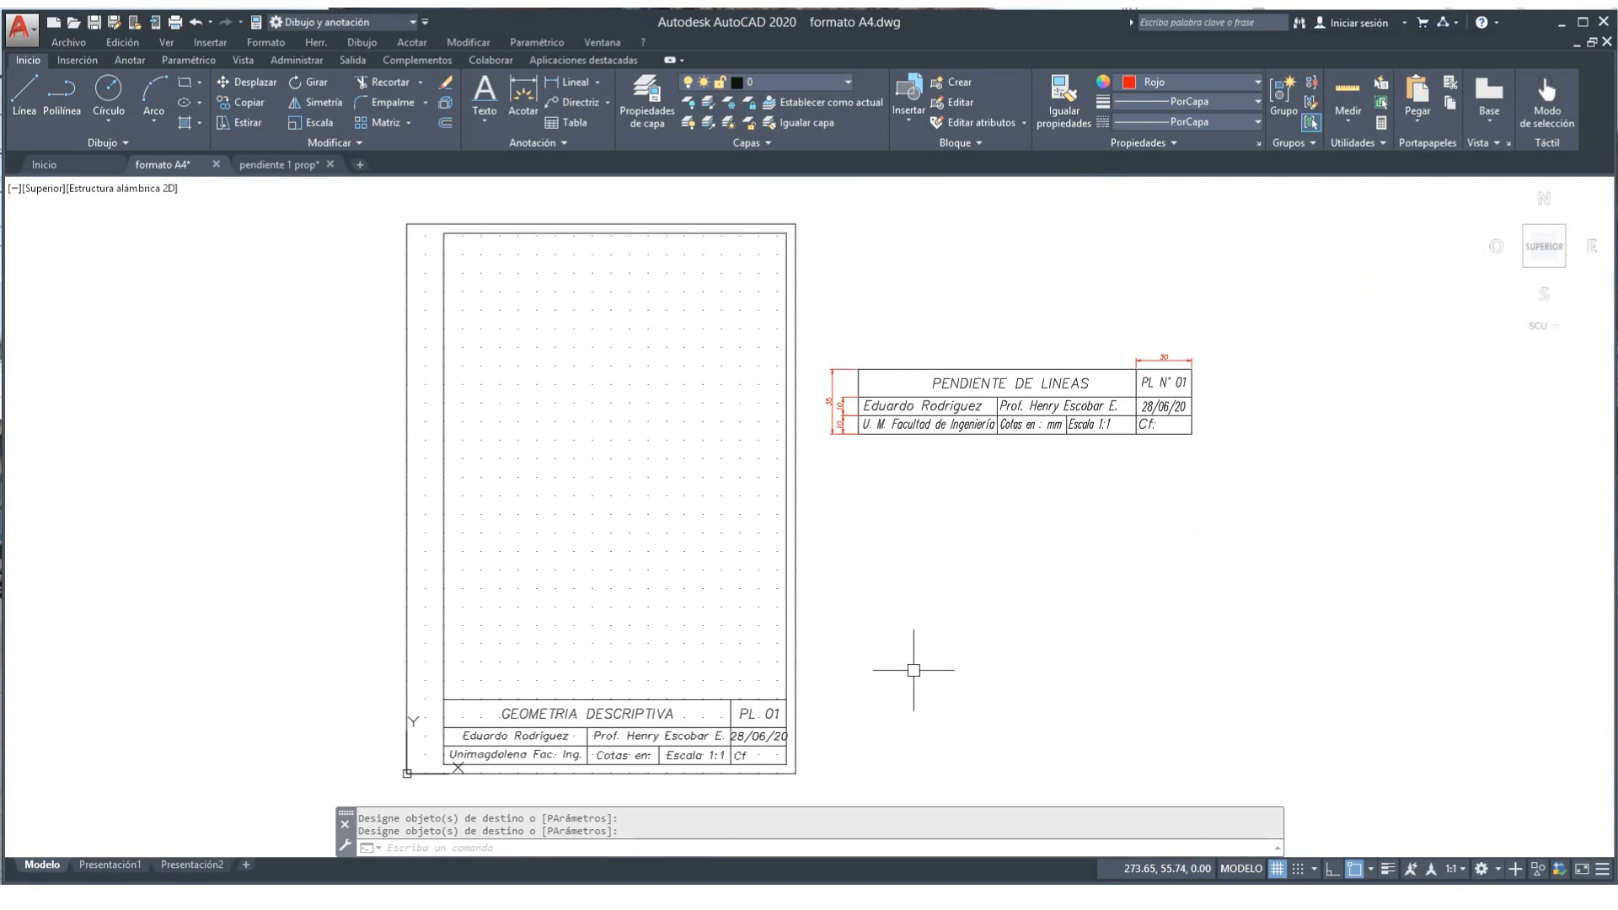
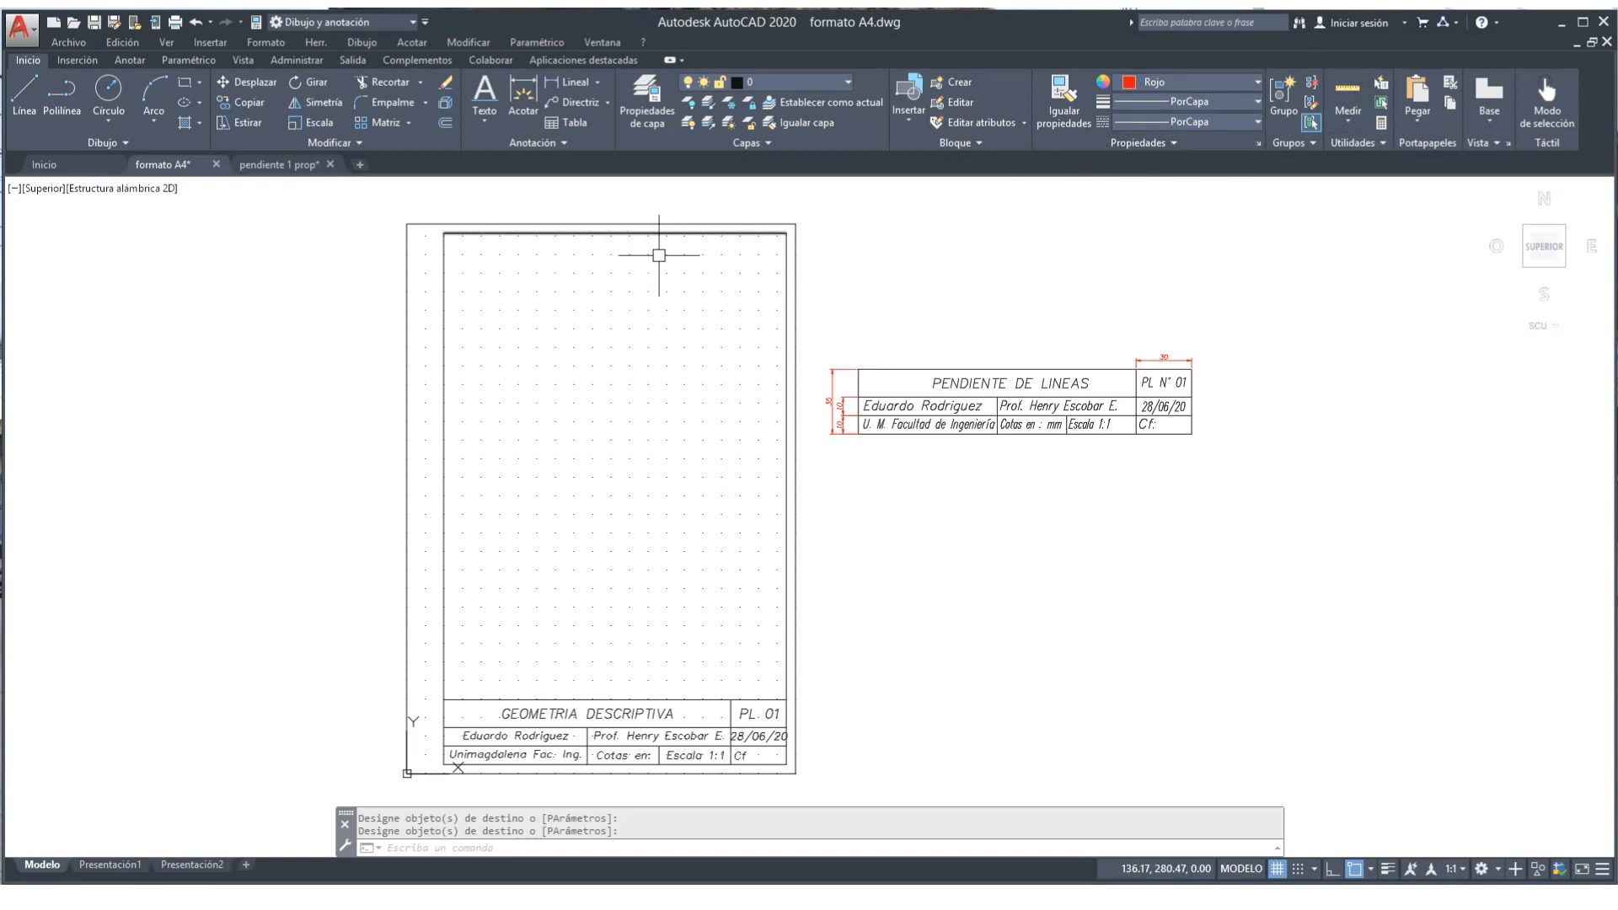
Step: Select the top line of the outer sheet border
{"action": "left_click", "coordinate": [655, 222]}
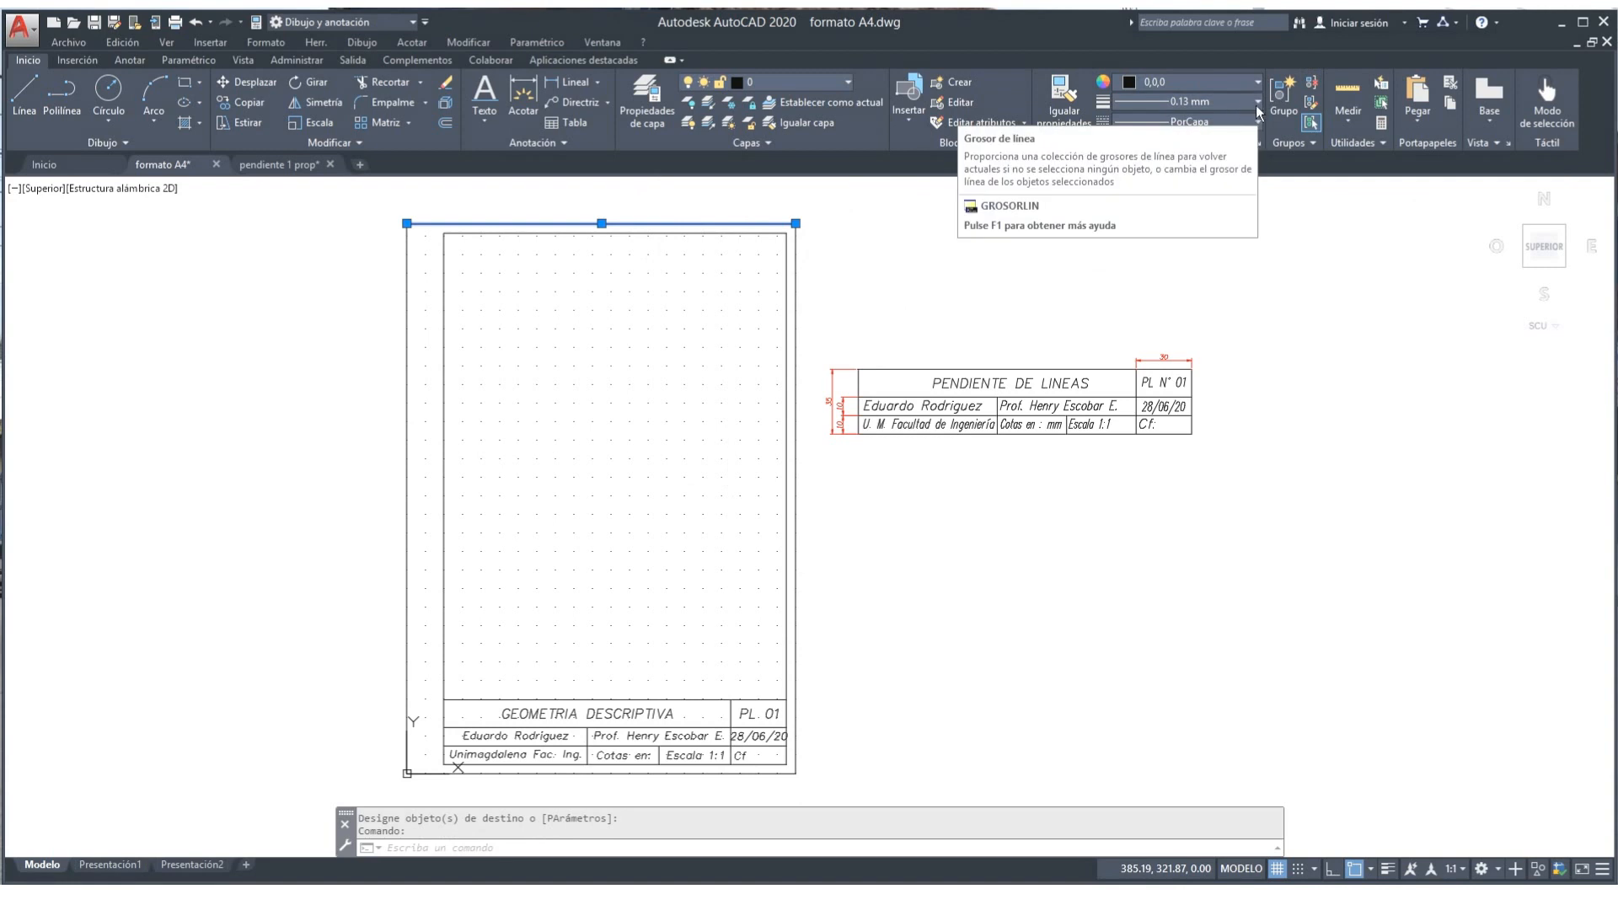
Step: Give the selected top line a 0.09 mm lineweight and Continuous linetype
{"action": "left_click", "coordinate": [1256, 103]}
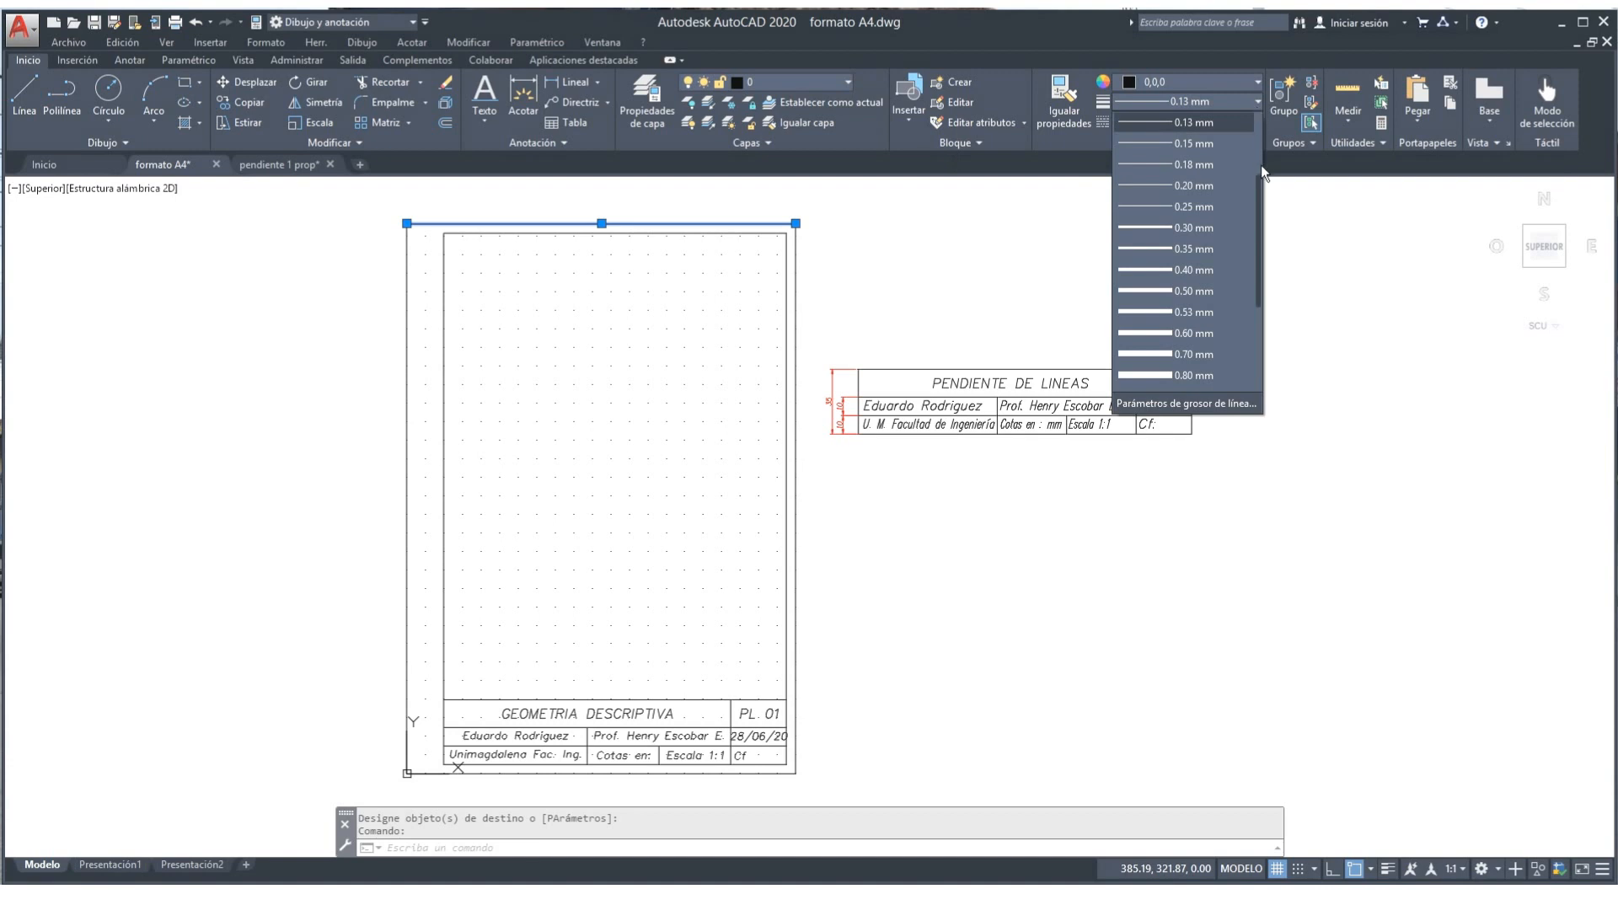
{"action": "scroll", "coordinate": [1257, 187], "scroll_direction": "up", "scroll_amount": 1}
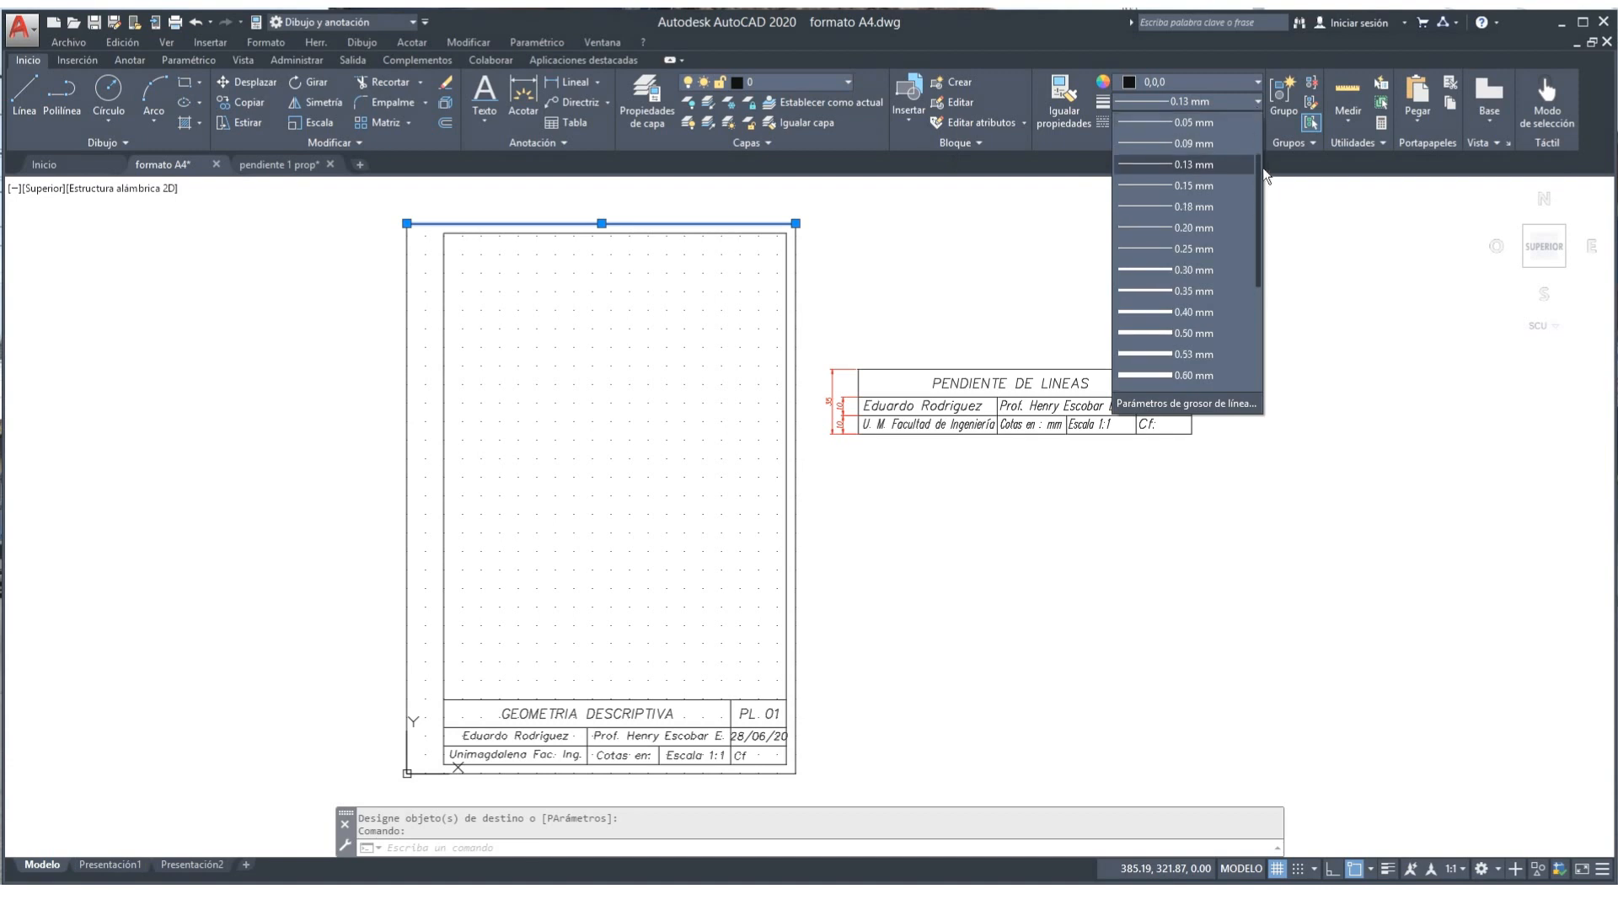
{"action": "scroll", "coordinate": [1256, 164], "scroll_direction": "up", "scroll_amount": 1}
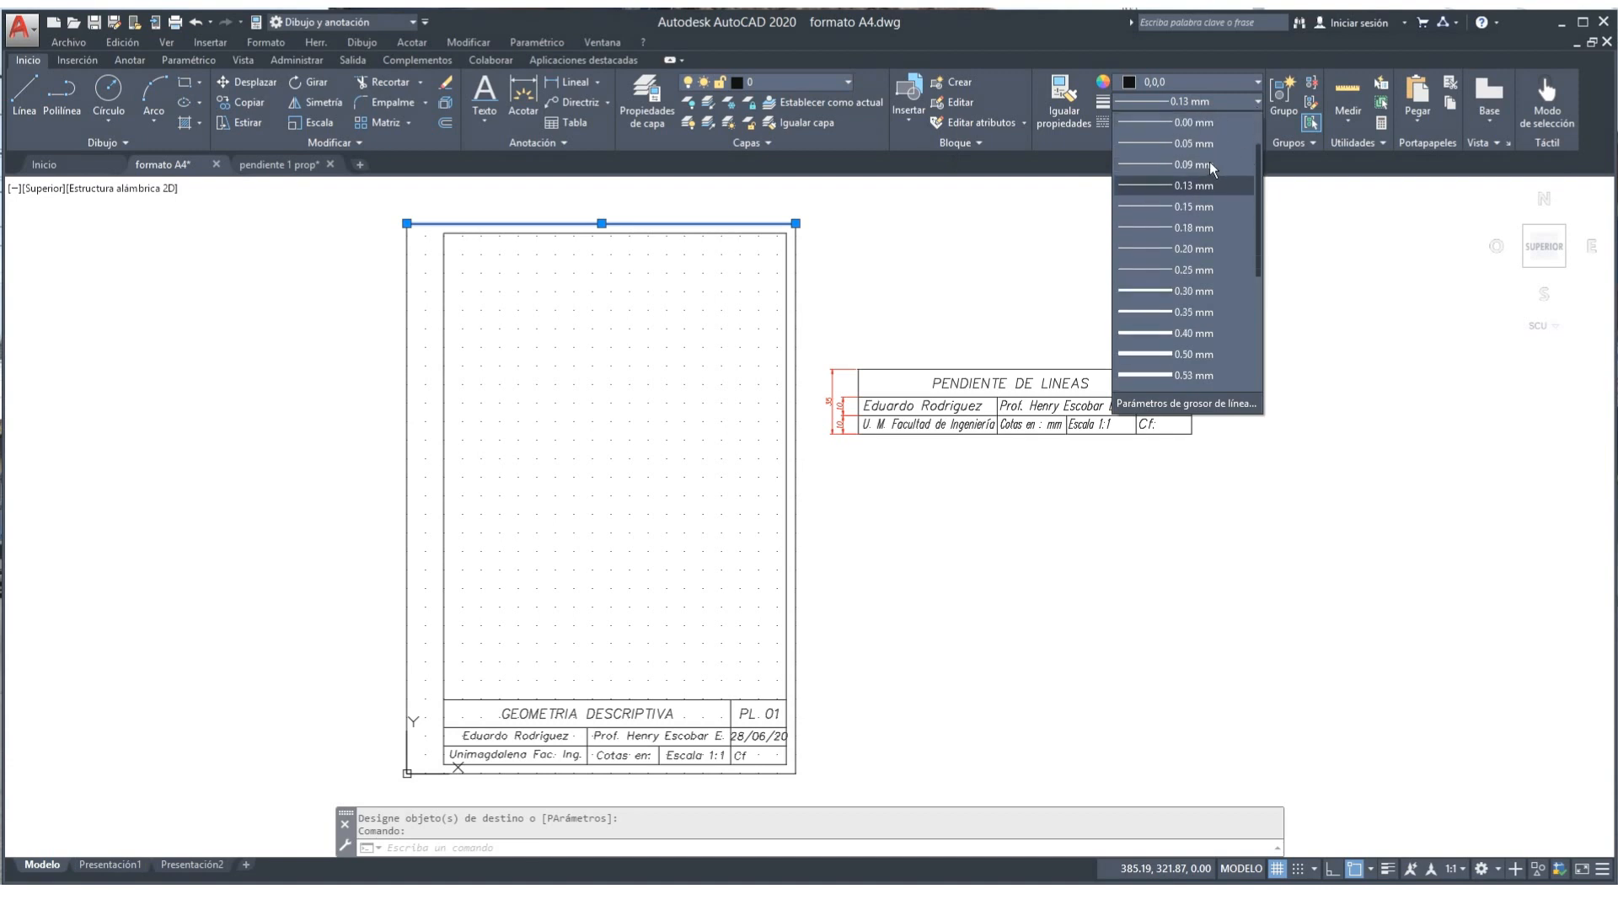
{"action": "left_click", "coordinate": [1203, 164]}
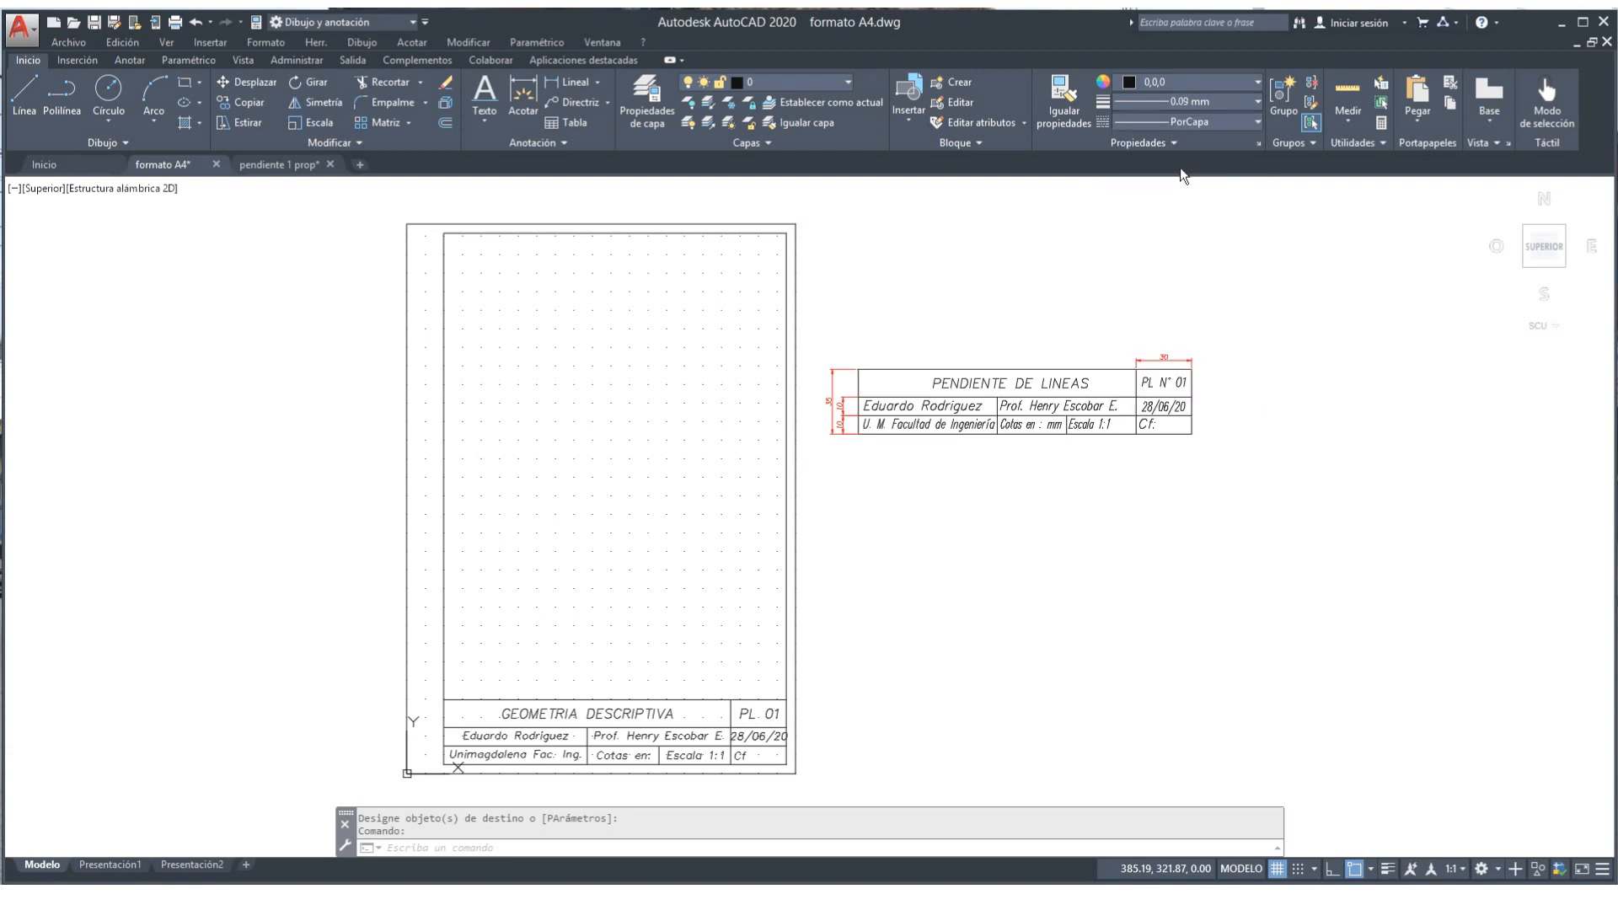
{"action": "left_click", "coordinate": [1254, 121]}
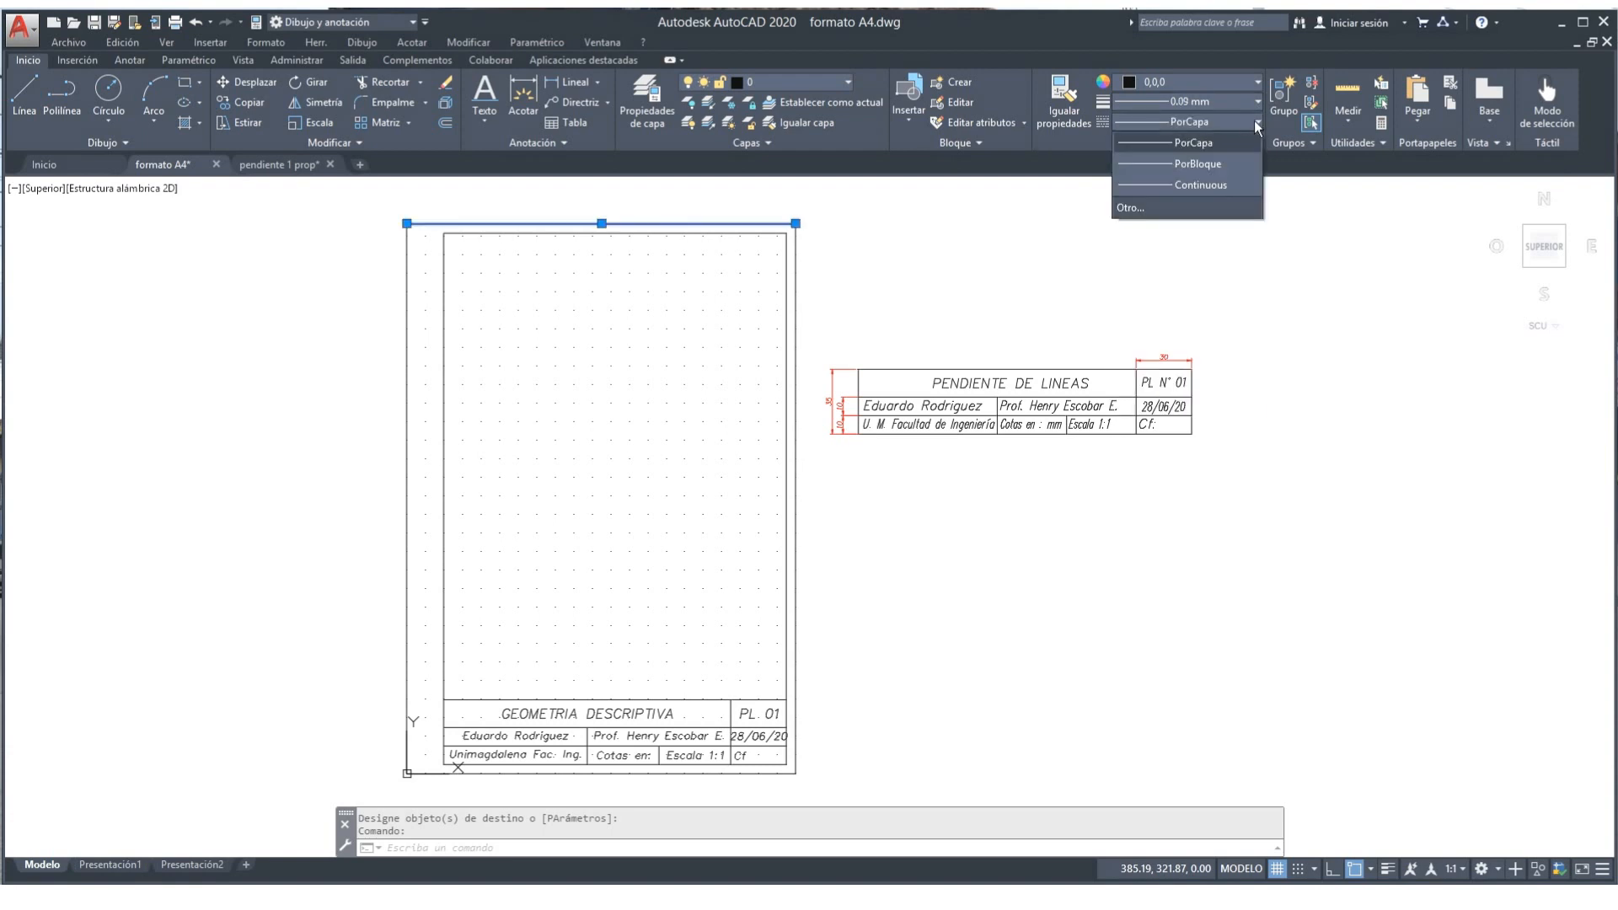
{"action": "left_click", "coordinate": [1215, 184]}
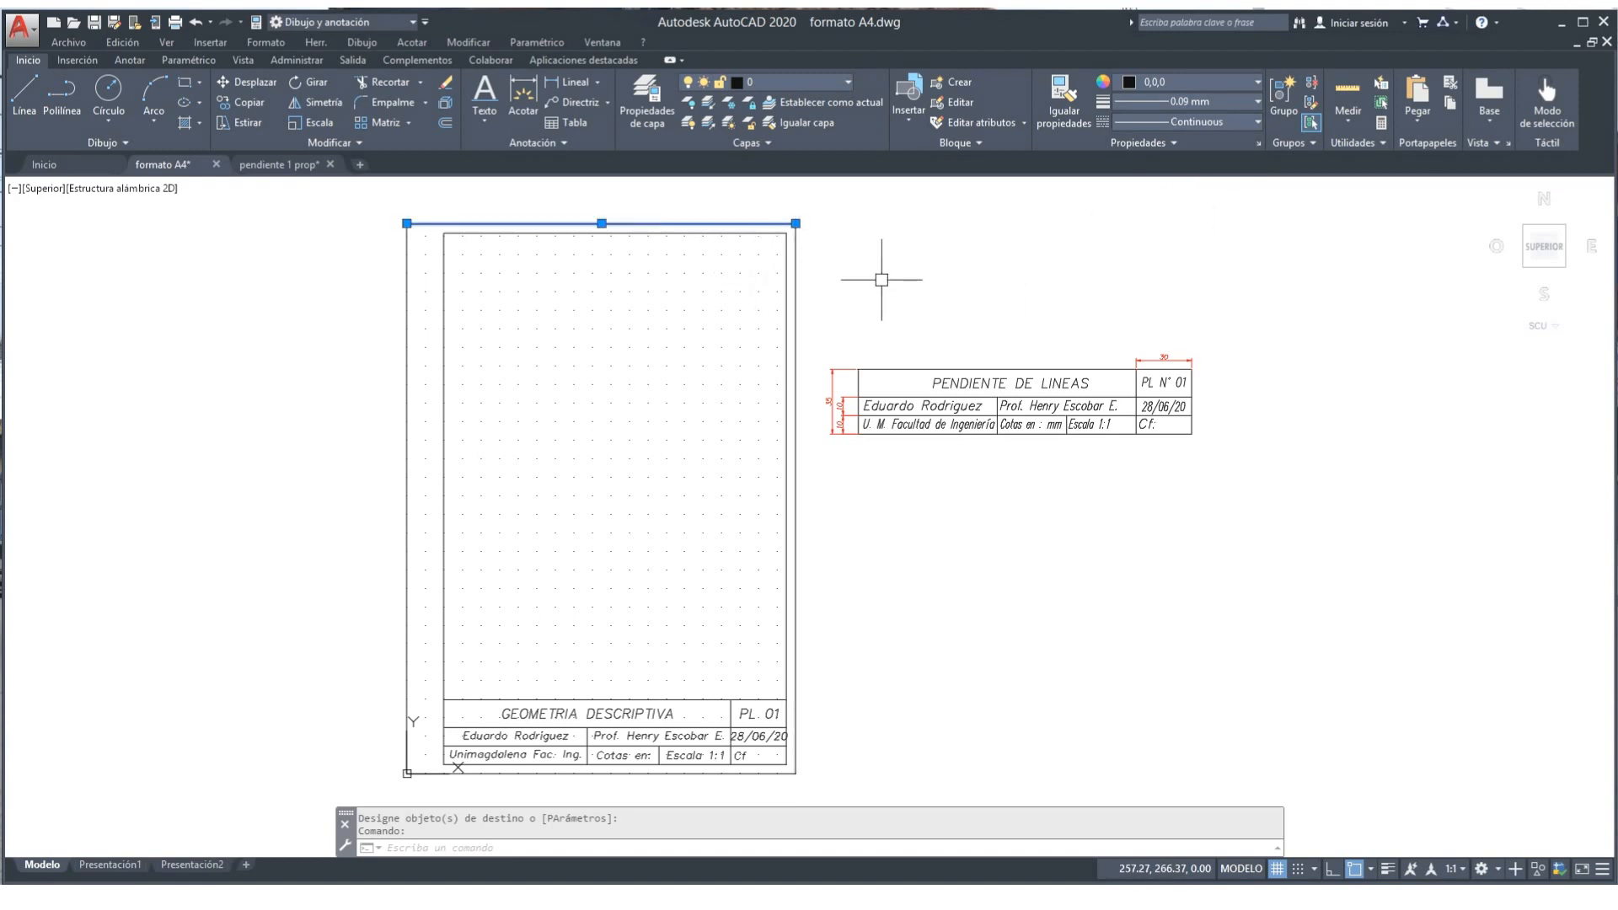
Step: Match the top line's properties onto another outer border line
{"action": "key", "text": "Return"}
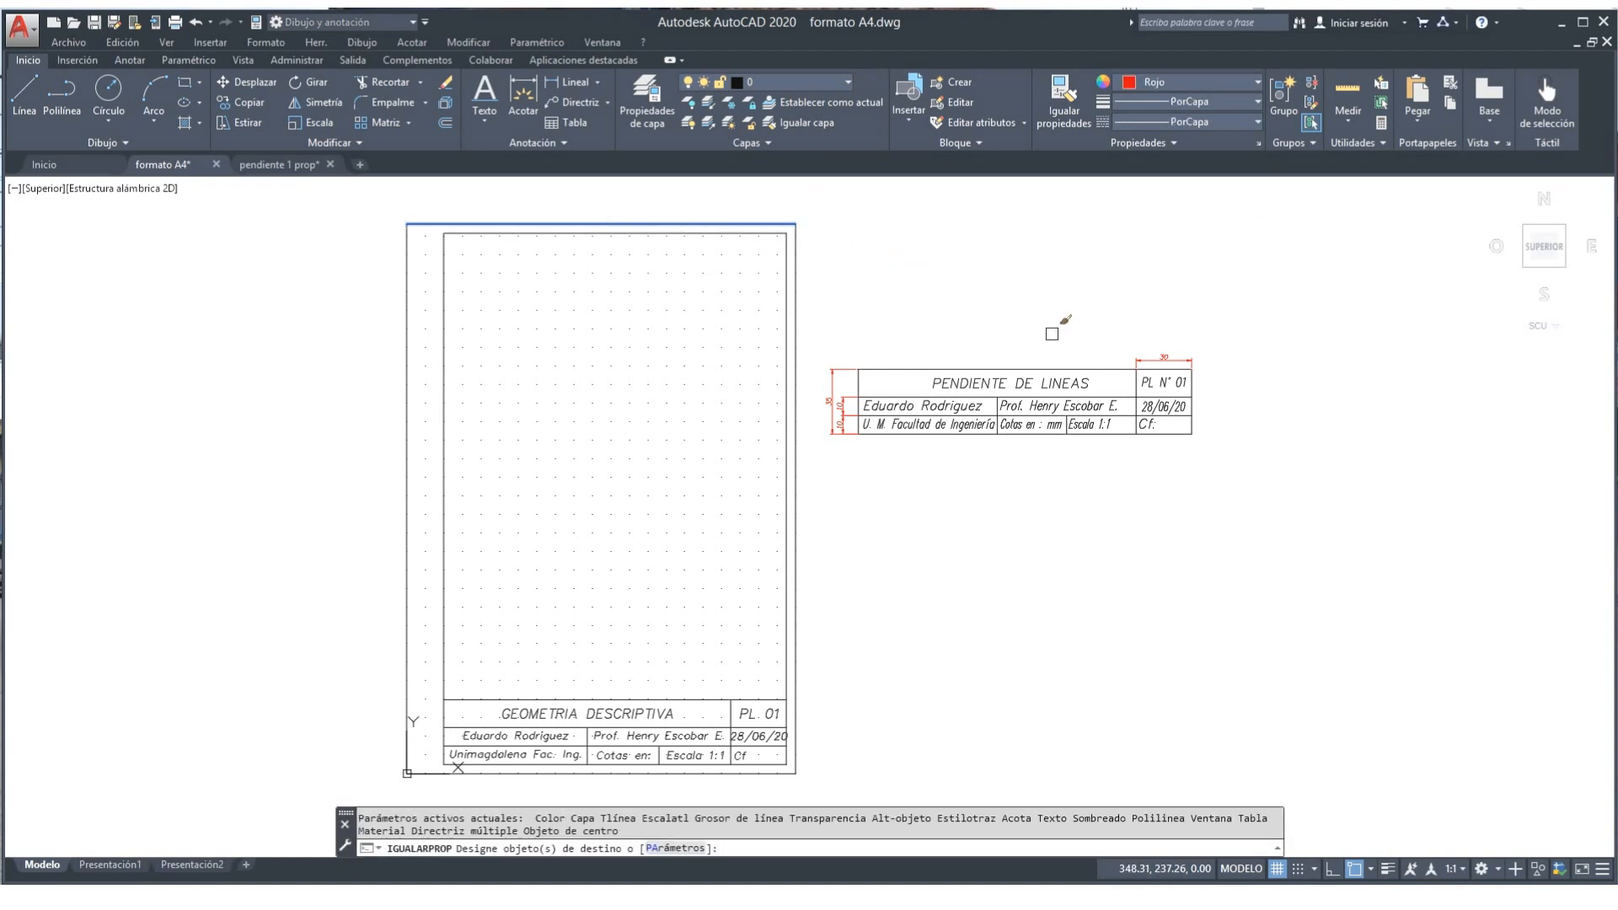
{"action": "key", "text": "Escape"}
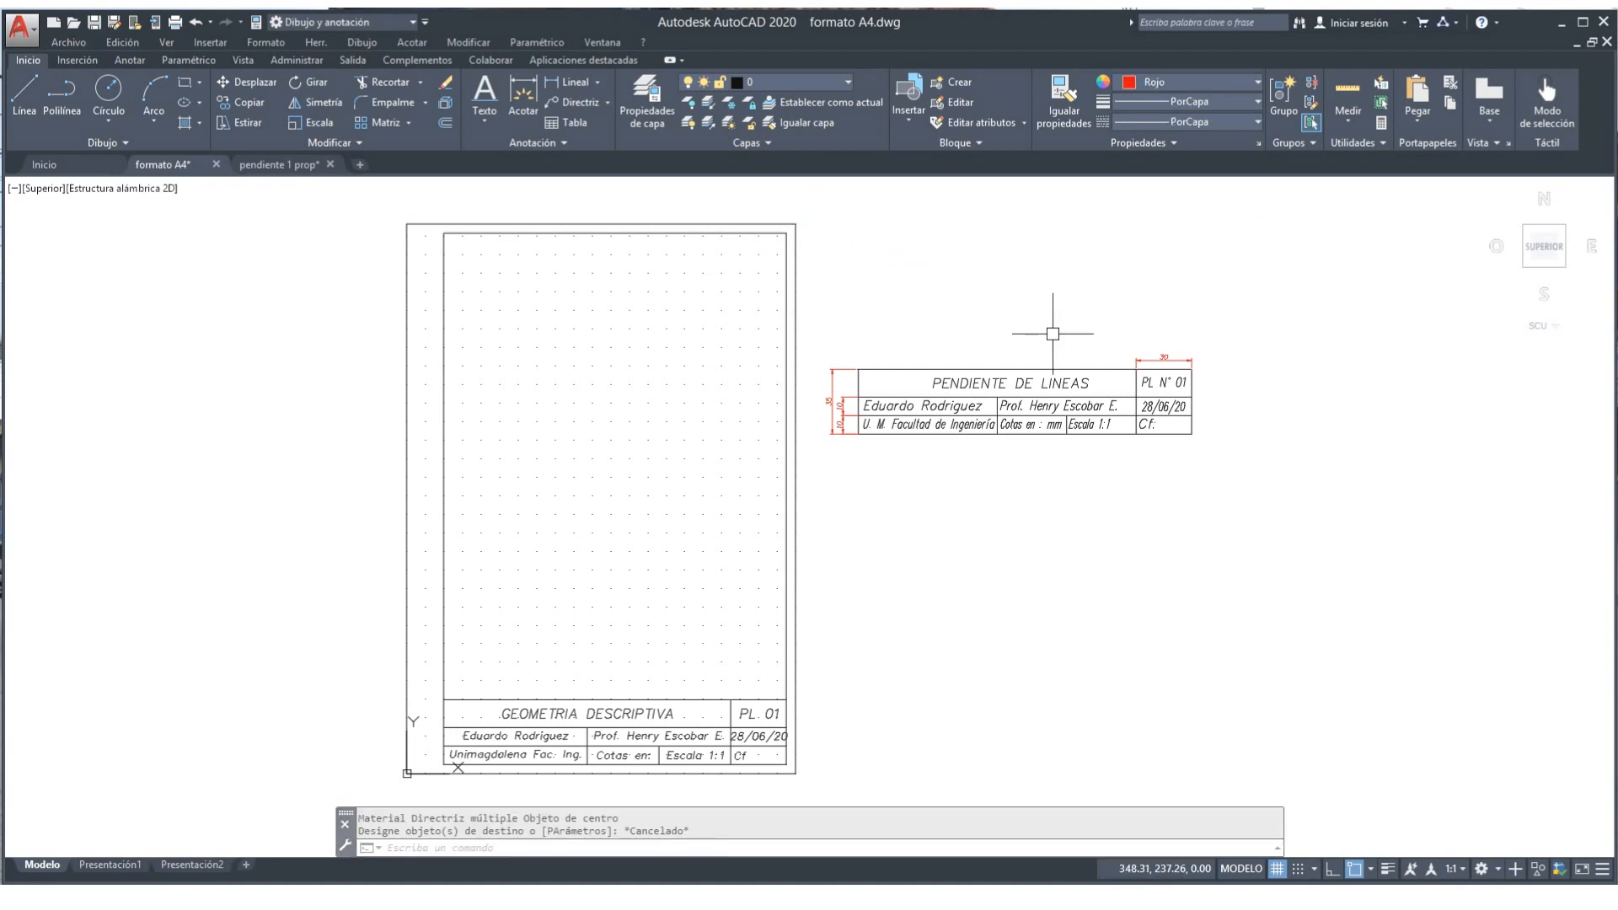
{"action": "left_click", "coordinate": [1071, 114]}
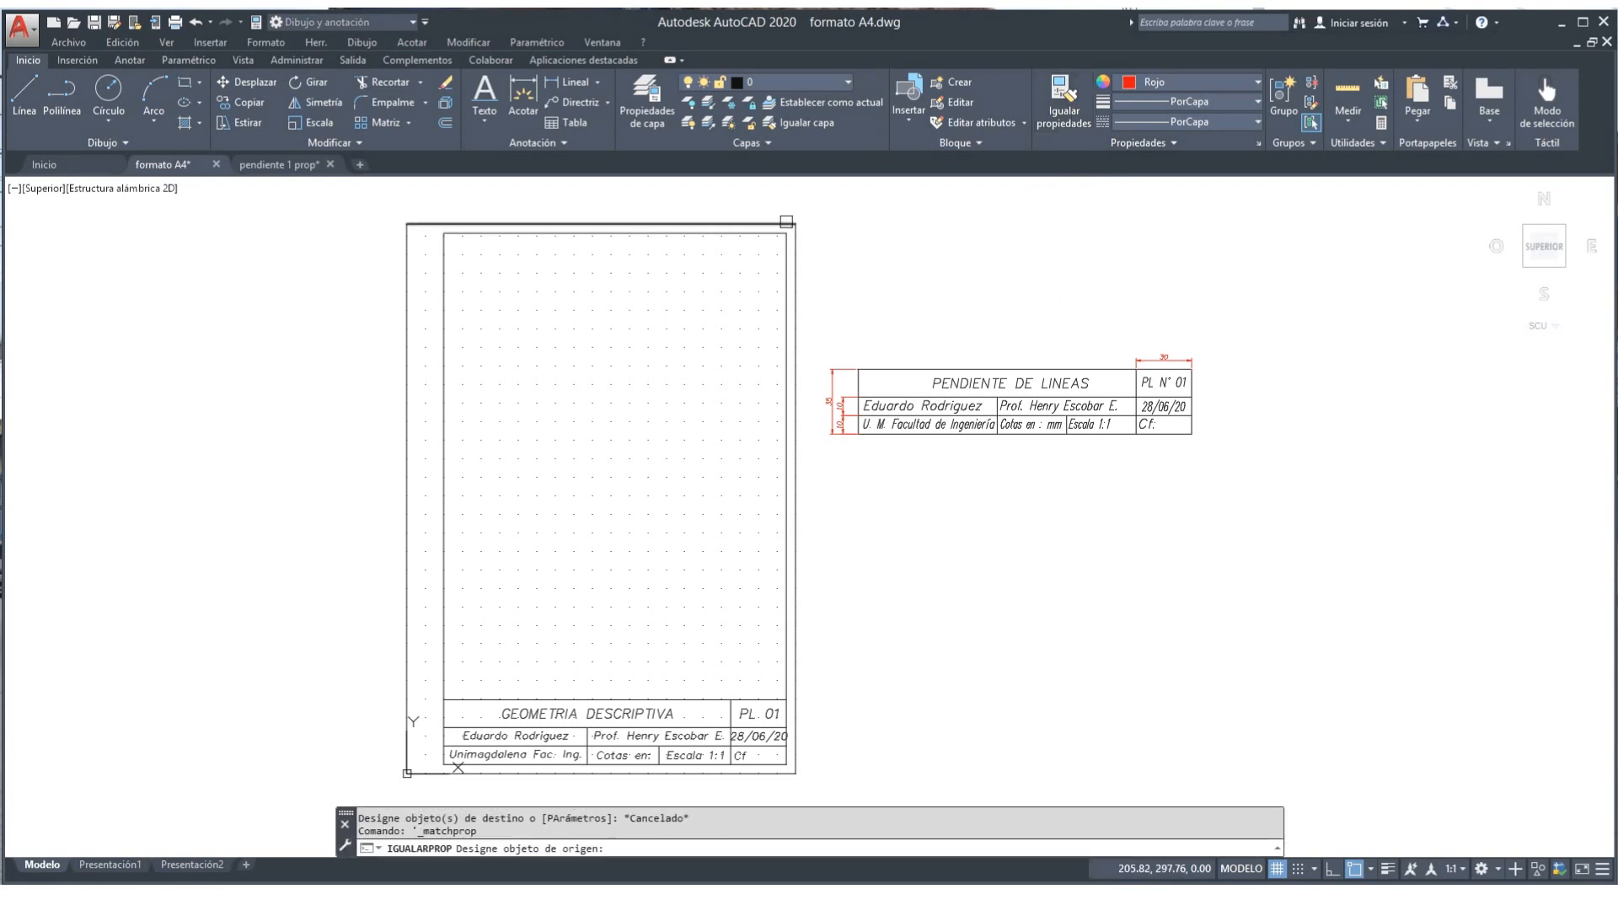
{"action": "left_click", "coordinate": [786, 221]}
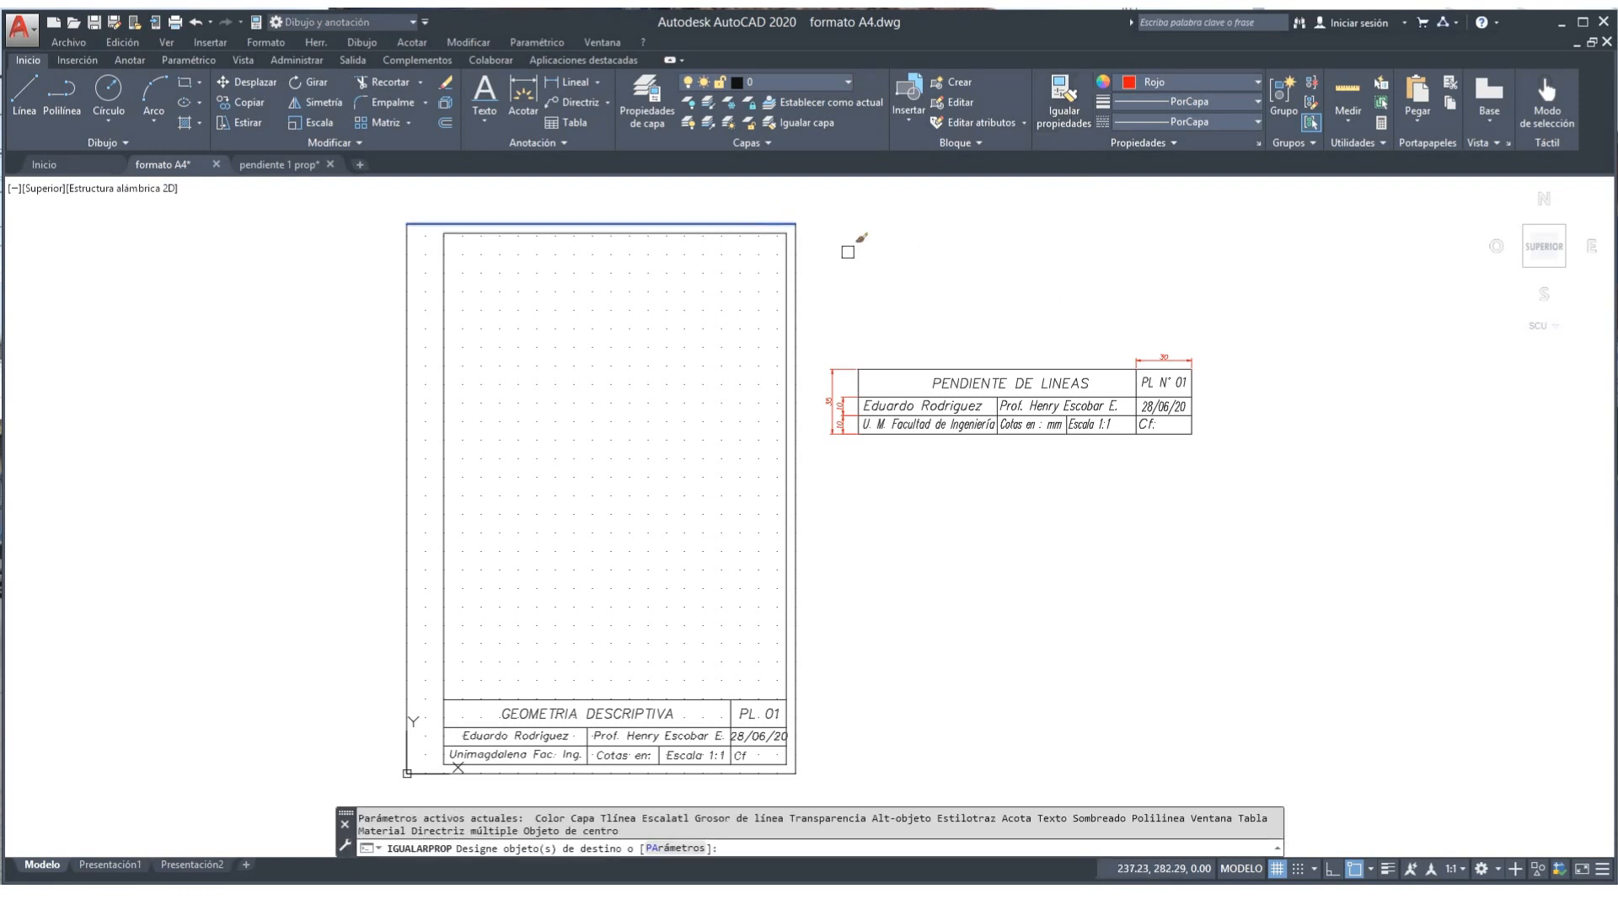
{"action": "left_click", "coordinate": [796, 277]}
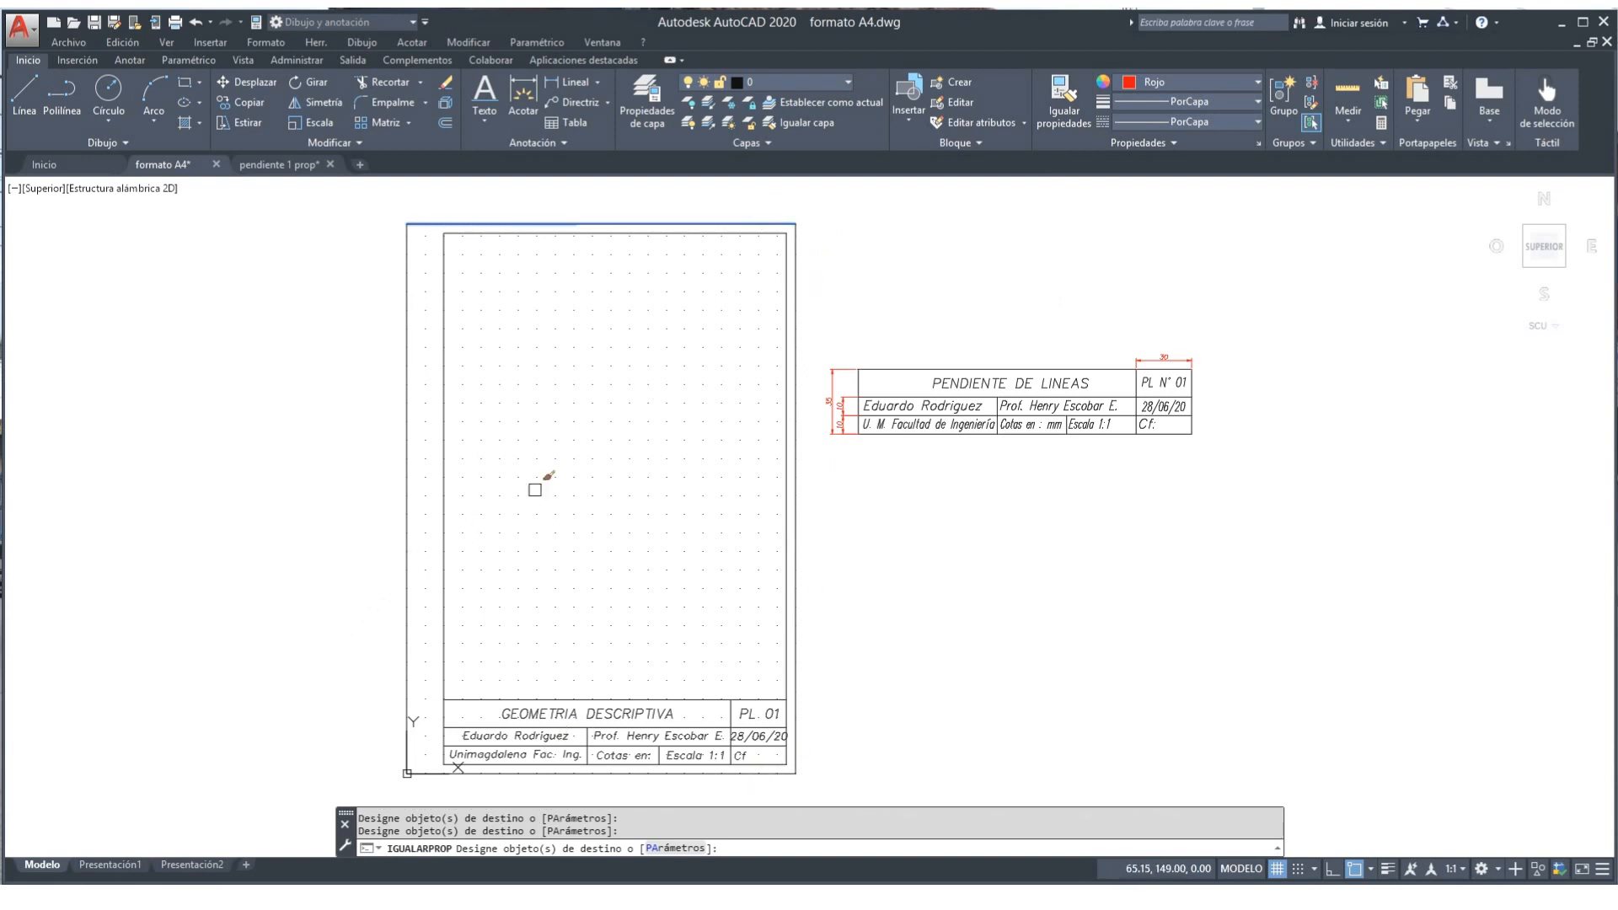
{"action": "right_click", "coordinate": [569, 451]}
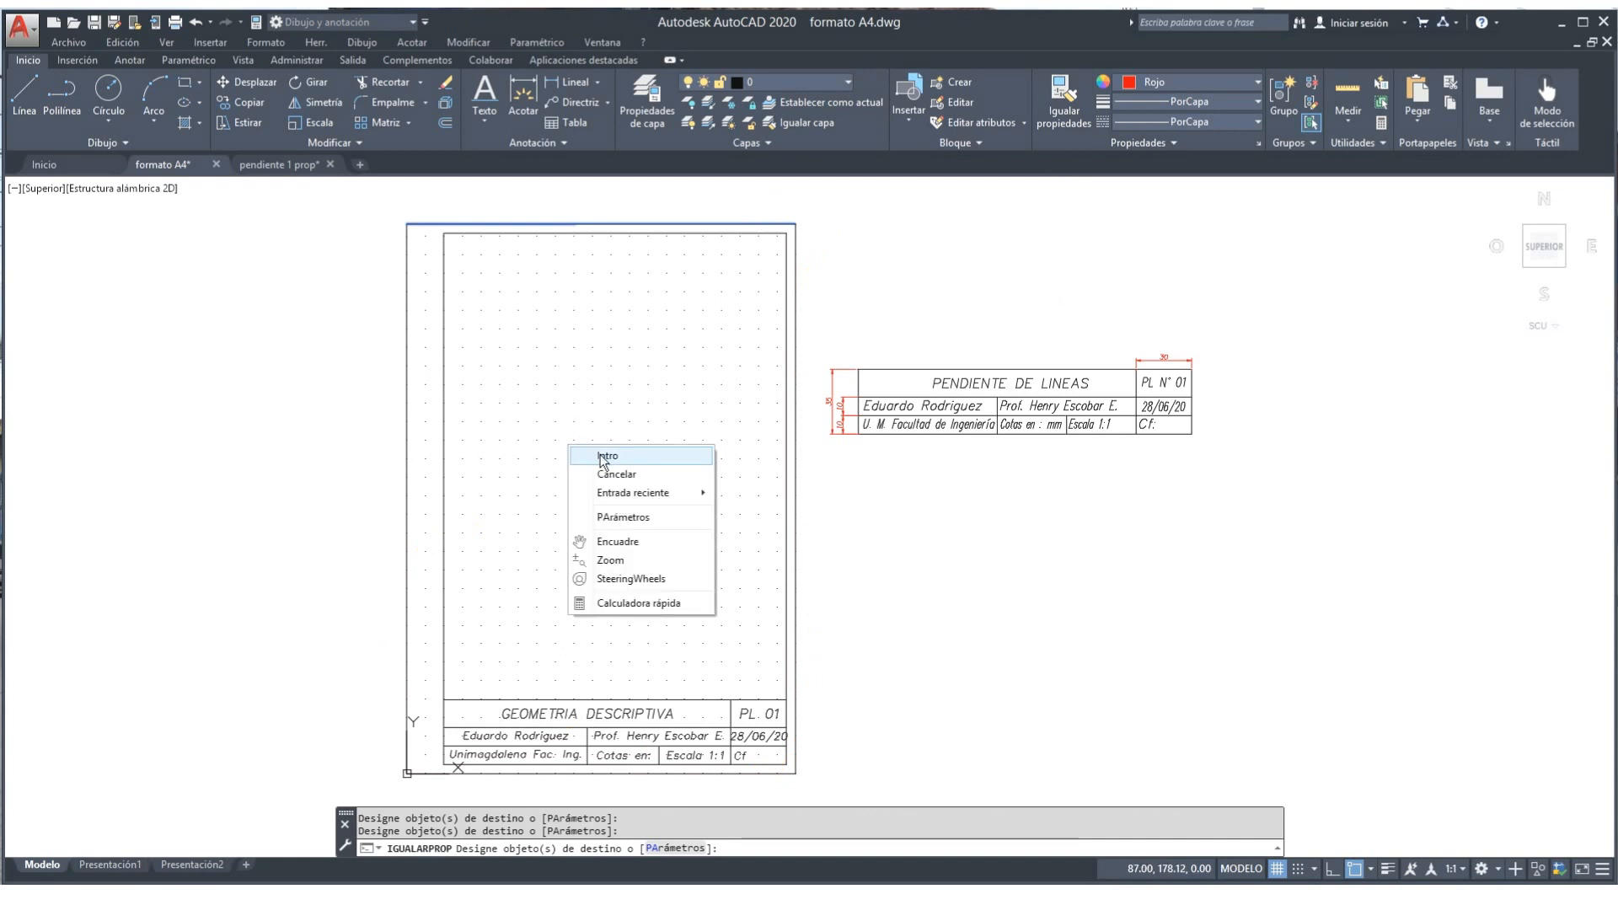
{"action": "left_click", "coordinate": [601, 456]}
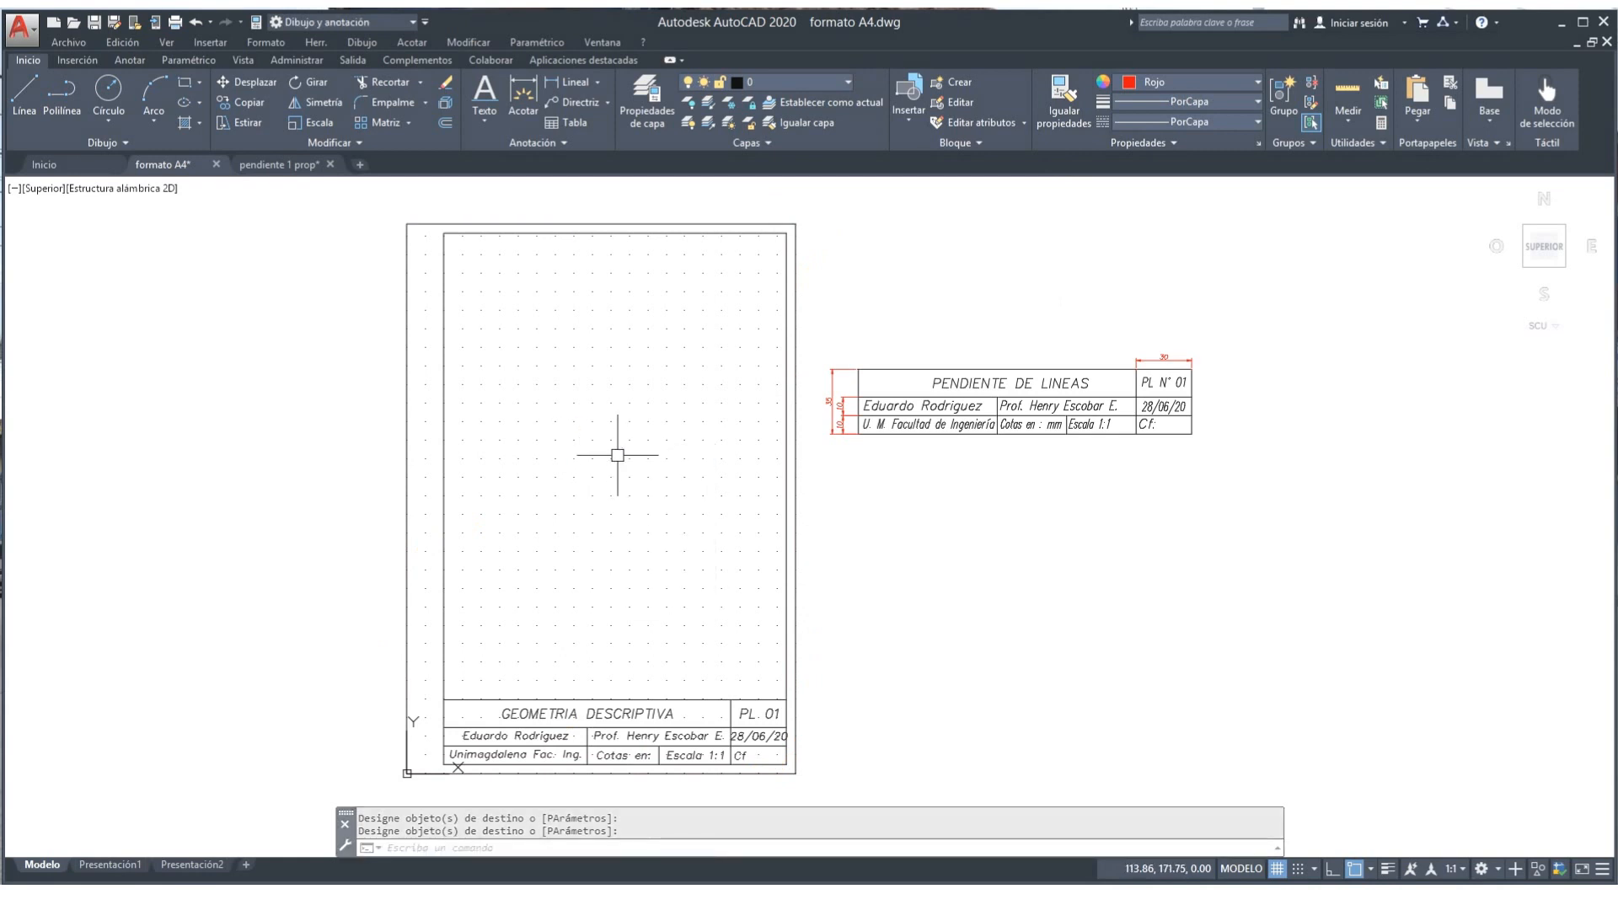
Step: Make the inner border's top line black with a Continuous linetype
{"action": "left_click", "coordinate": [710, 230]}
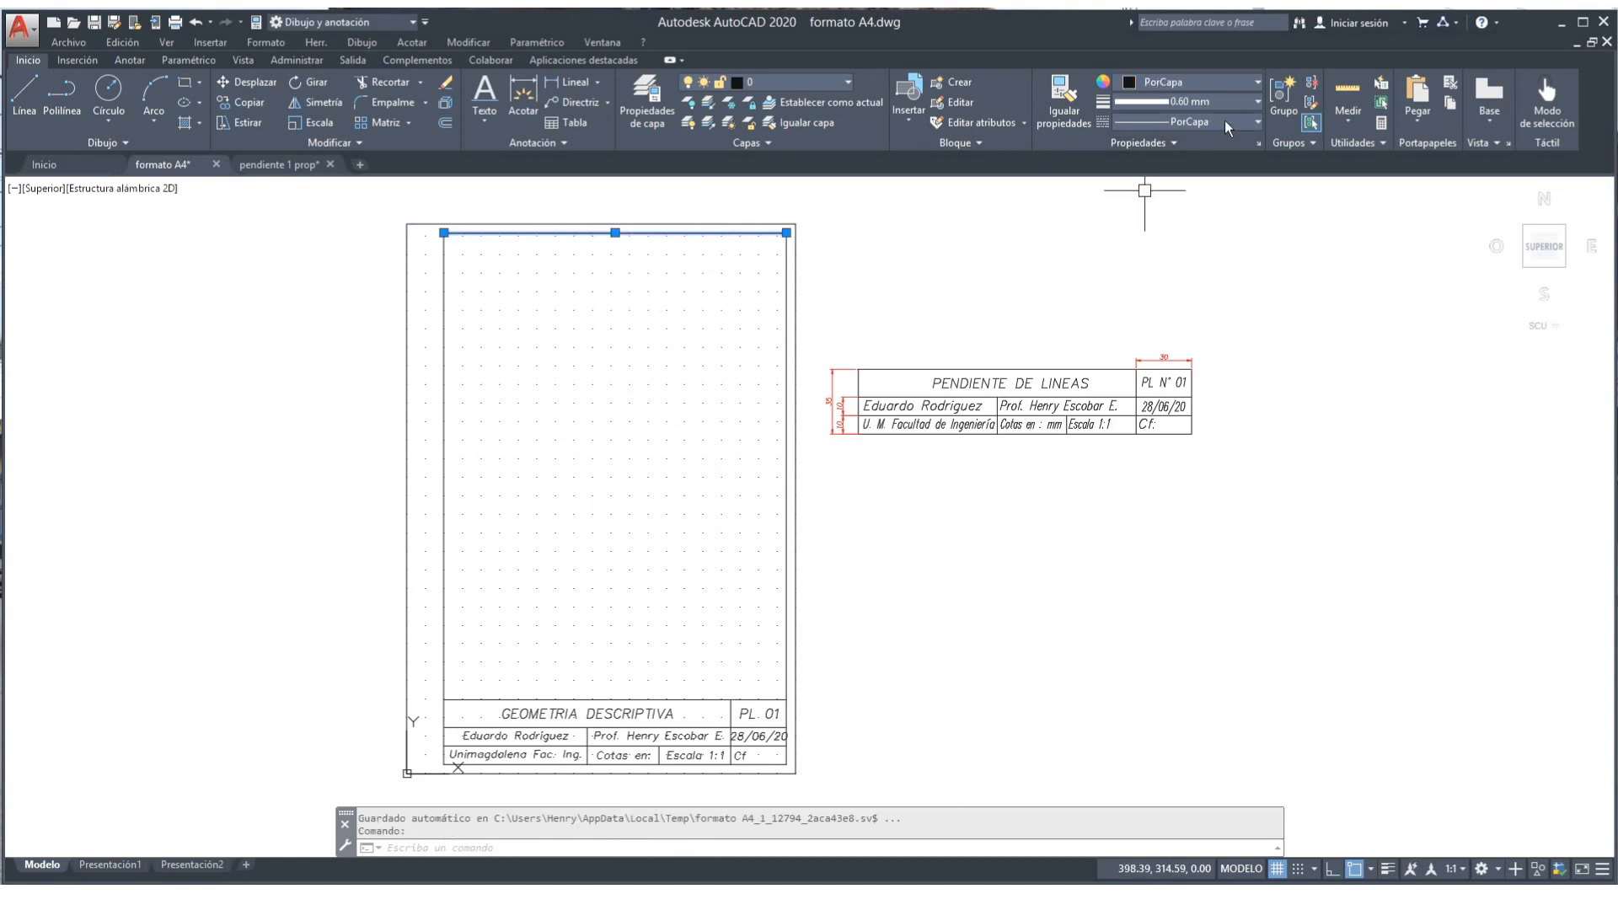
{"action": "left_click", "coordinate": [1257, 85]}
{"action": "left_click", "coordinate": [1115, 151]}
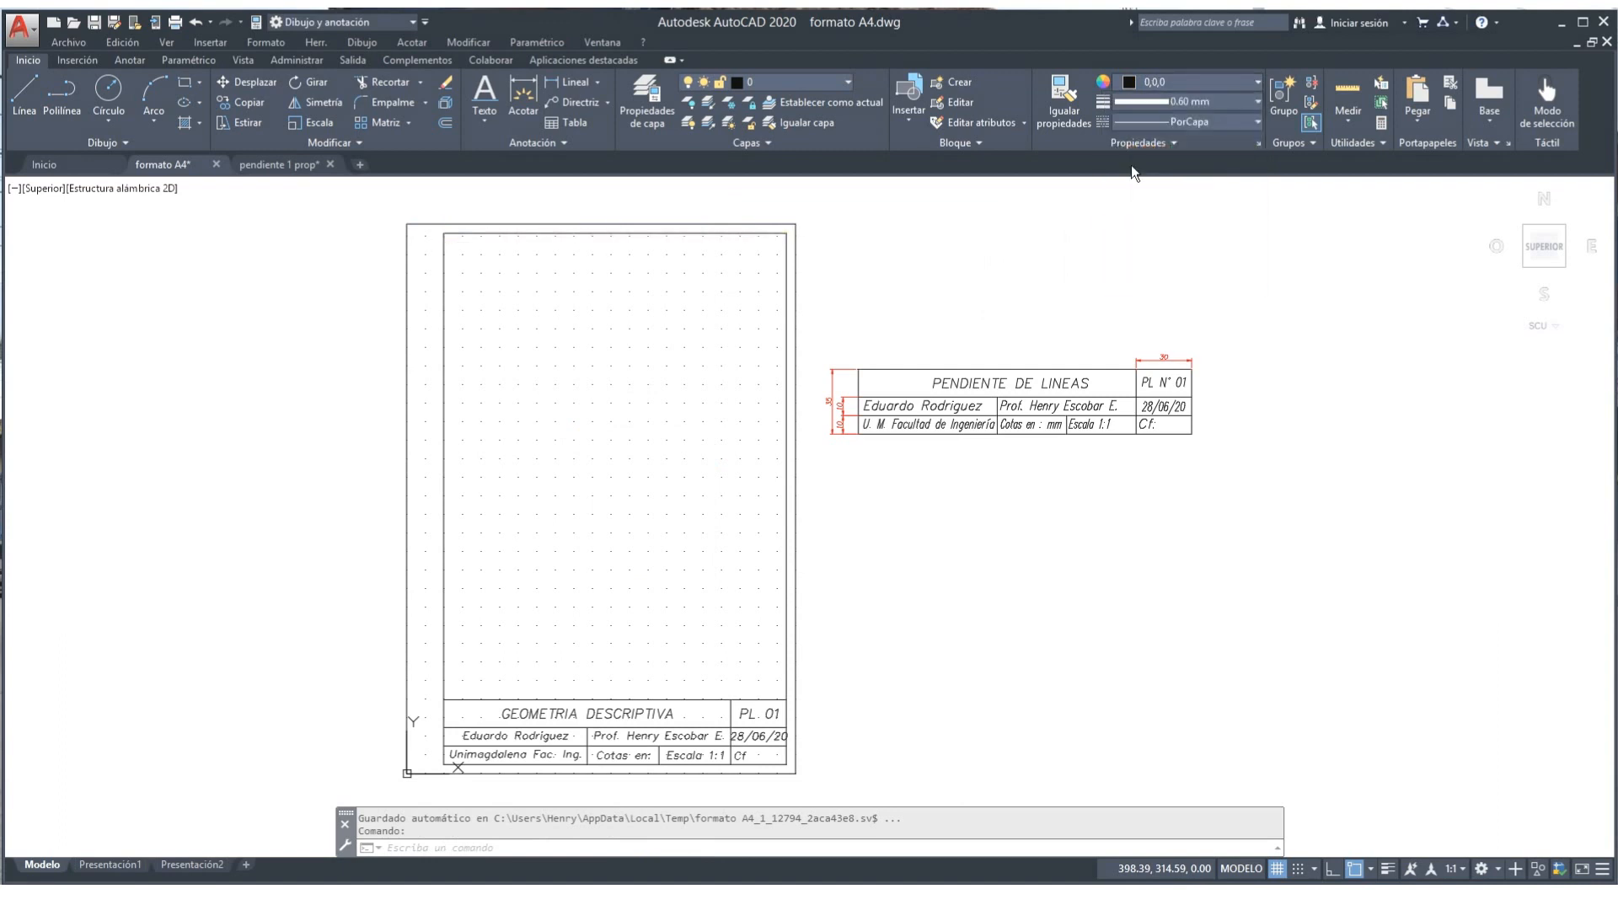
{"action": "left_click", "coordinate": [1257, 123]}
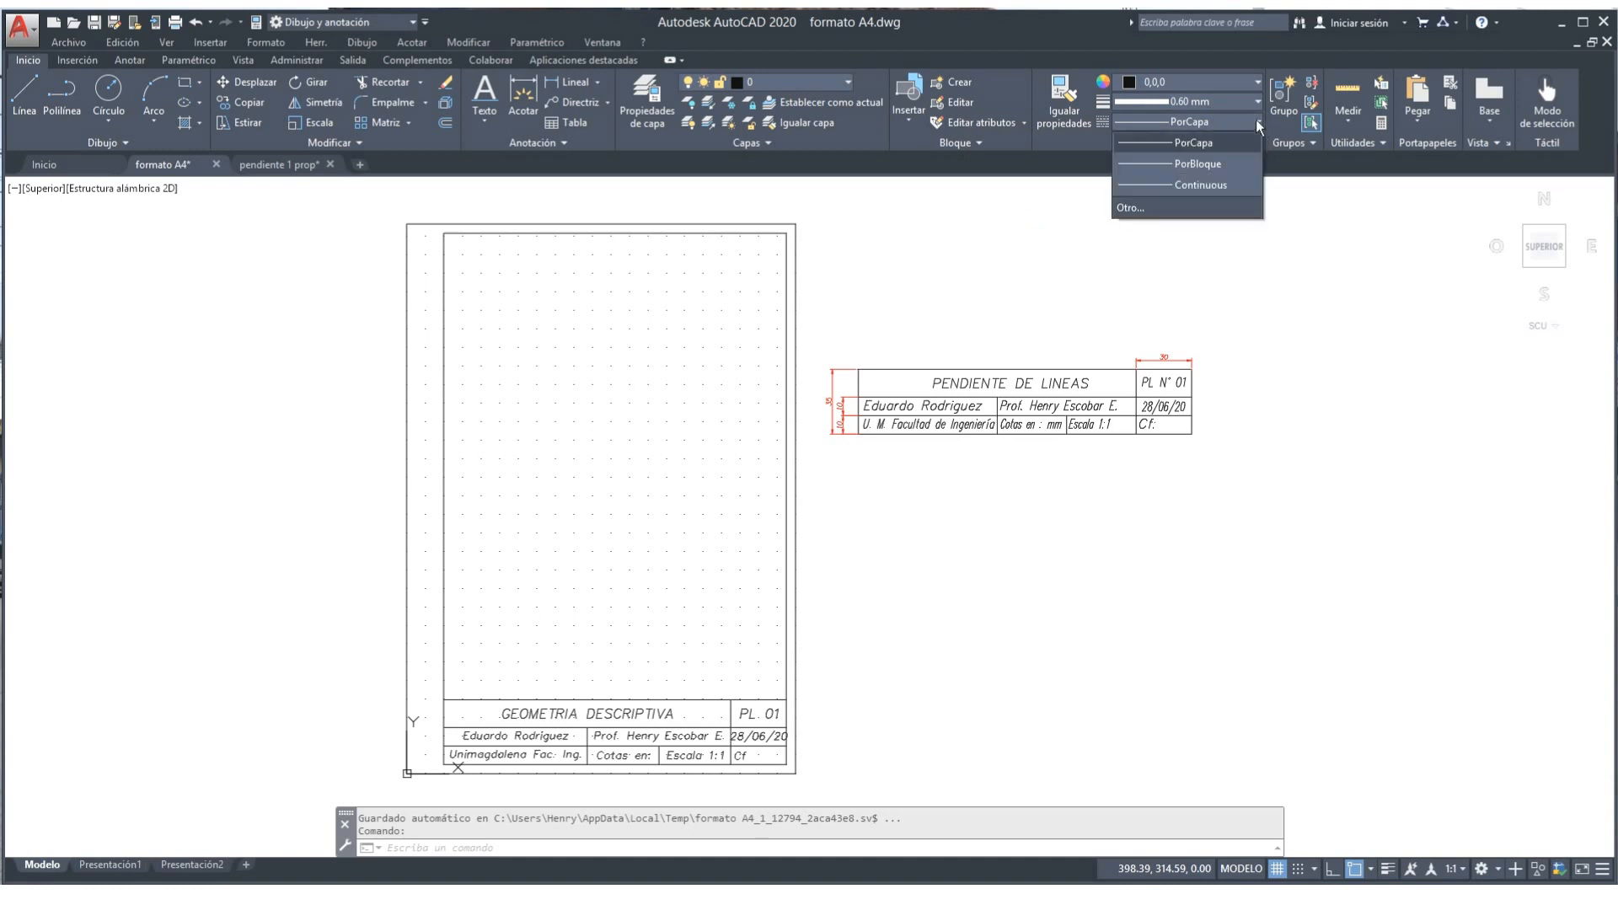
{"action": "left_click", "coordinate": [1215, 186]}
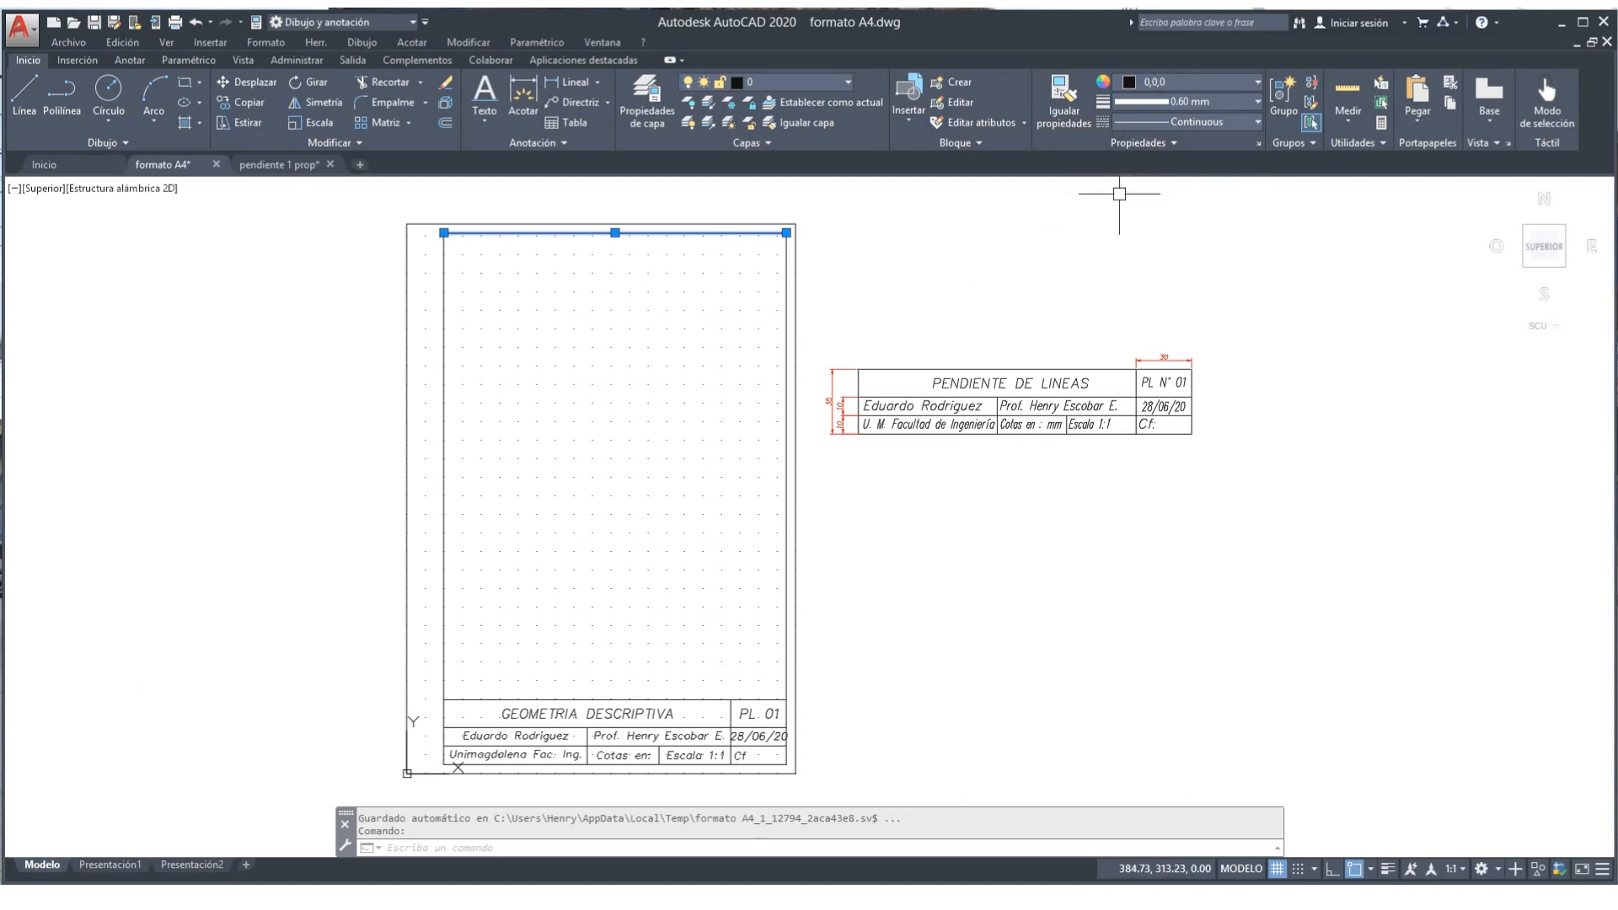
Step: Match the inner top line's properties onto the inner border's right side
{"action": "left_click", "coordinate": [1063, 97]}
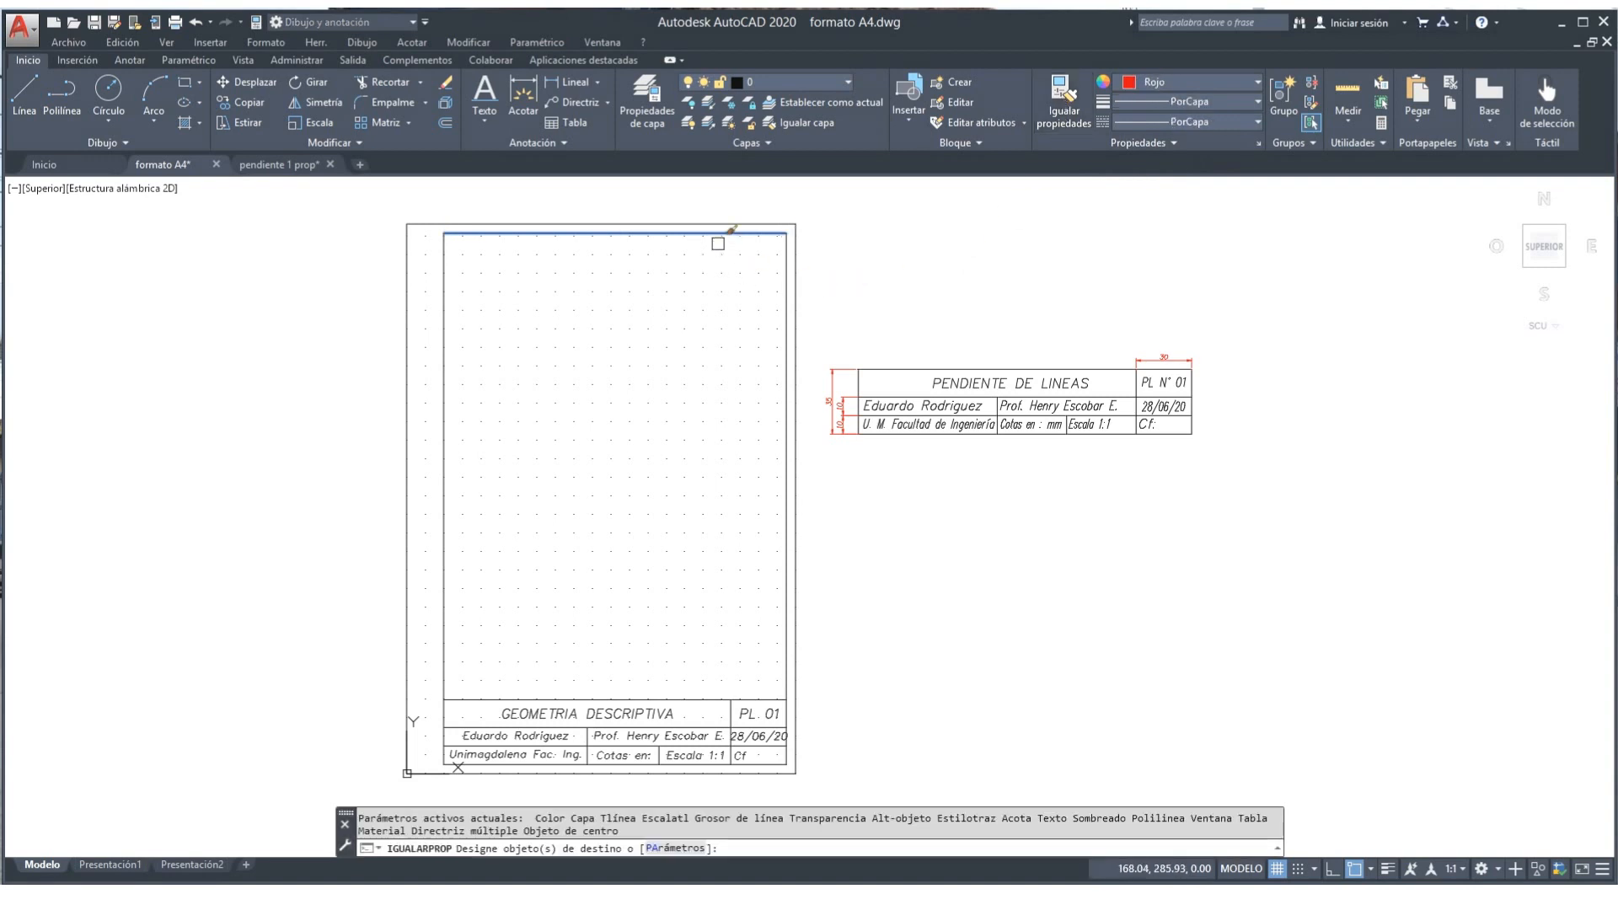
{"action": "left_click", "coordinate": [786, 318]}
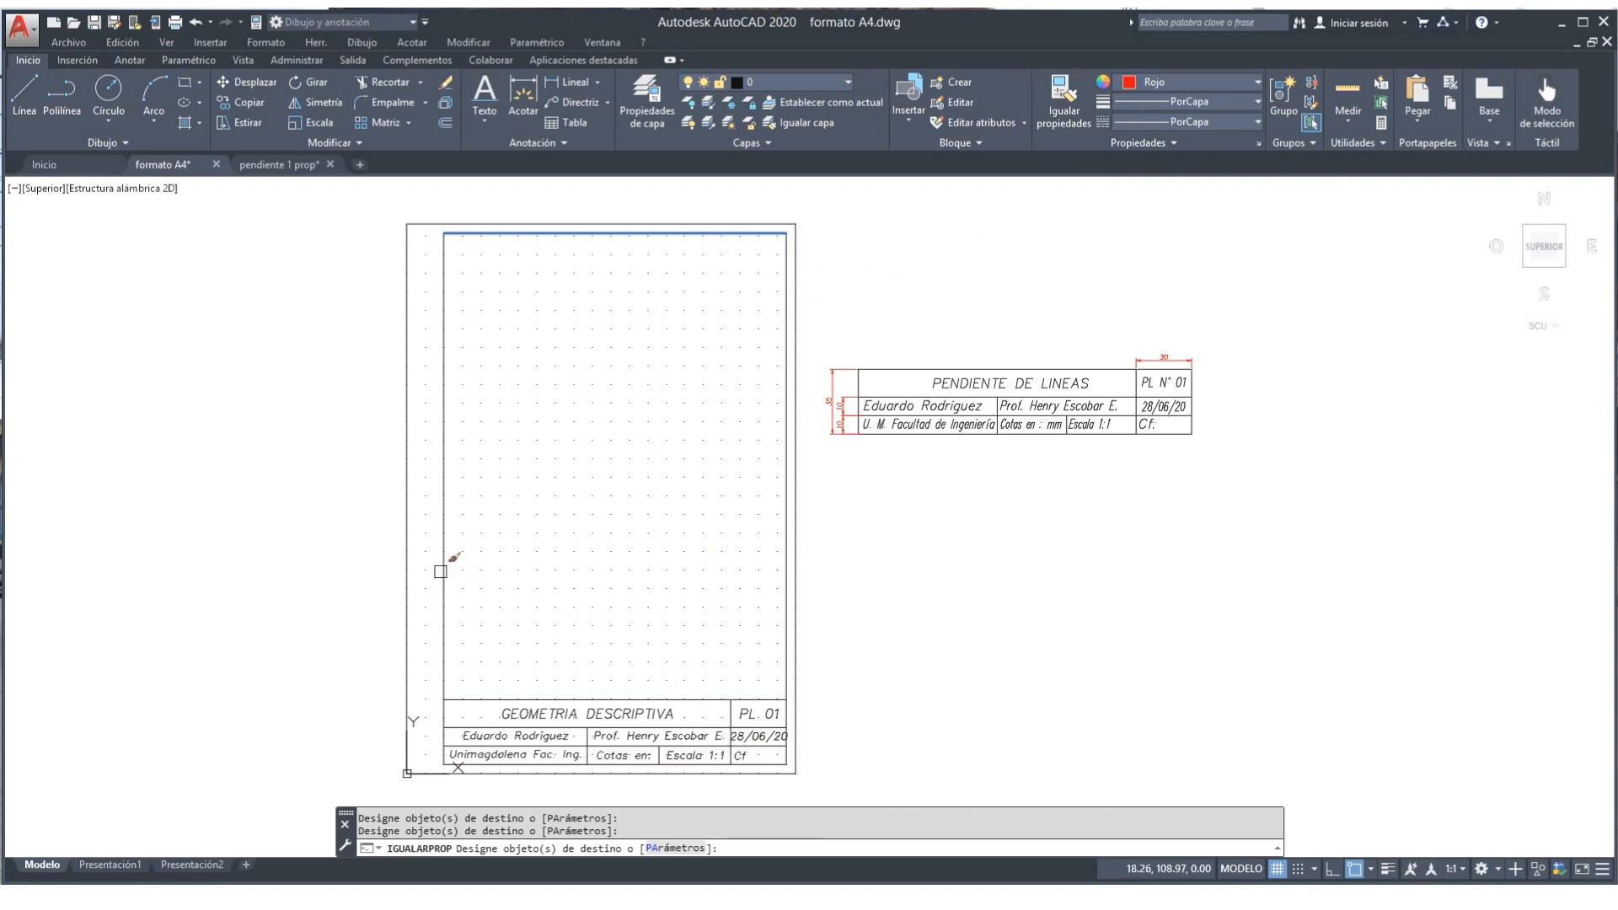
{"action": "right_click", "coordinate": [531, 553]}
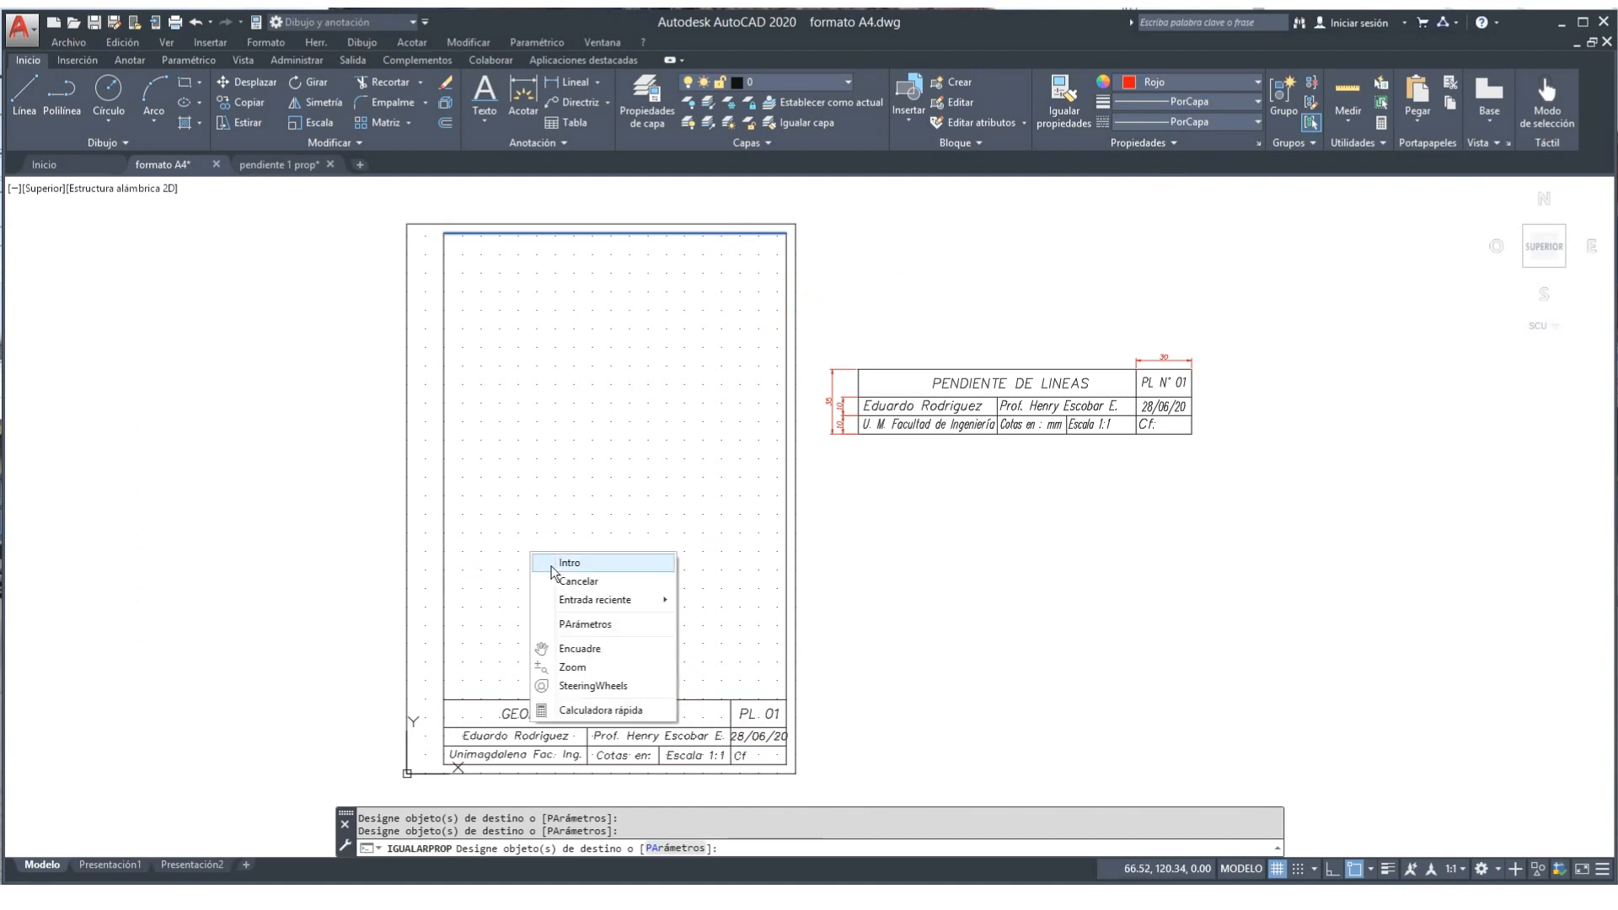
{"action": "left_click", "coordinate": [568, 563]}
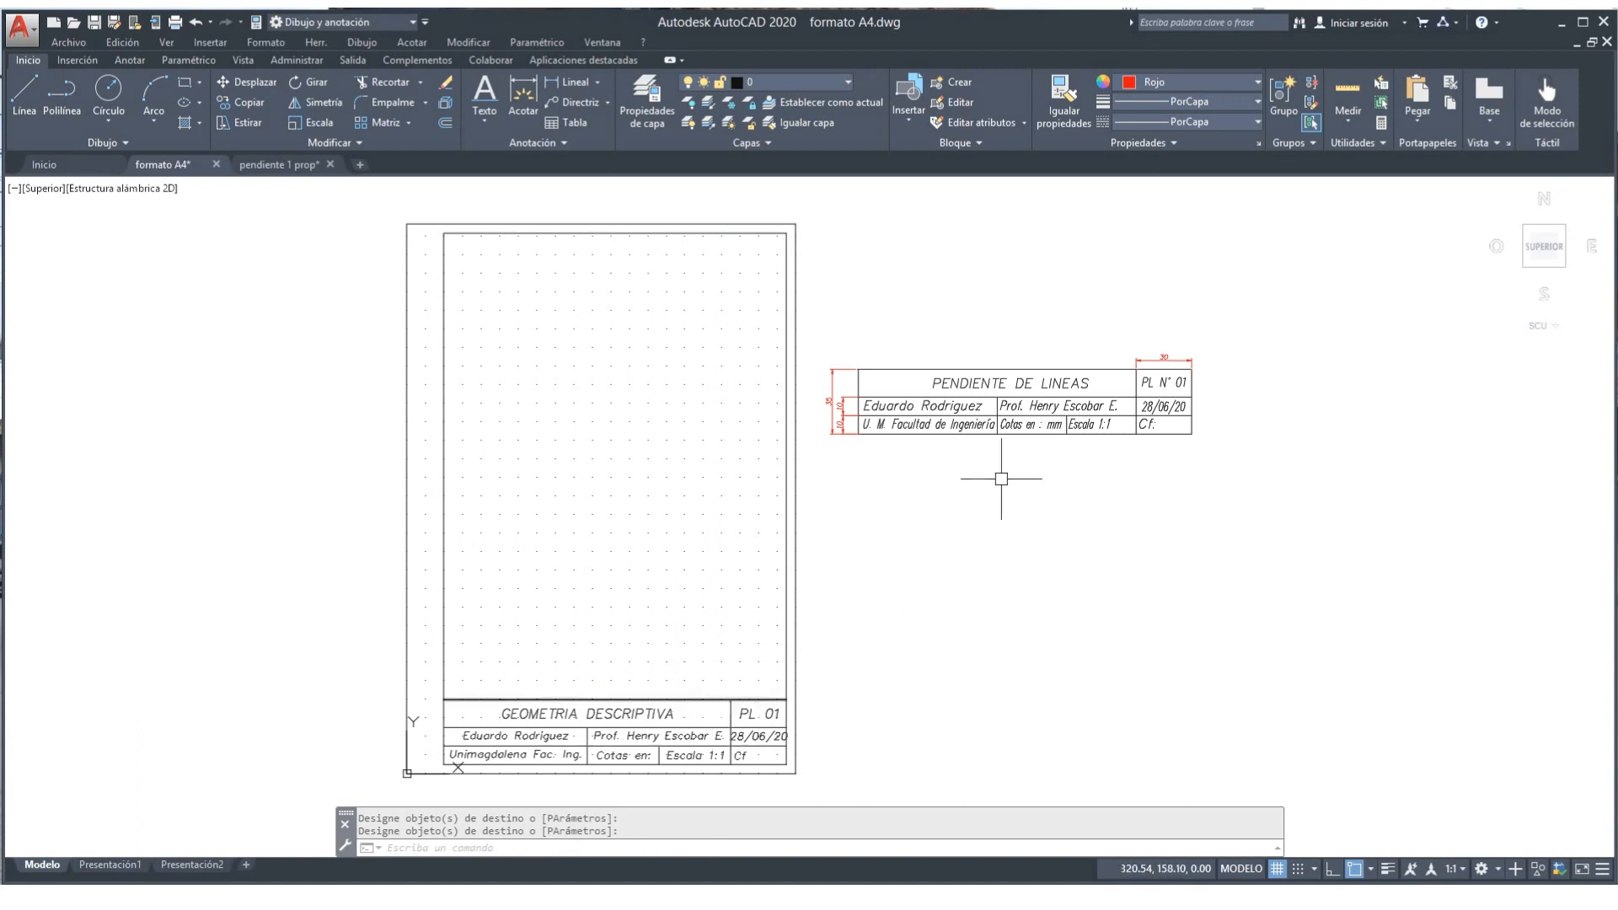
Step: Set the current colour to black, lineweight 0.50 mm and linetype Continuous
{"action": "left_click", "coordinate": [1254, 82]}
{"action": "left_click", "coordinate": [1115, 152]}
{"action": "left_click", "coordinate": [1255, 102]}
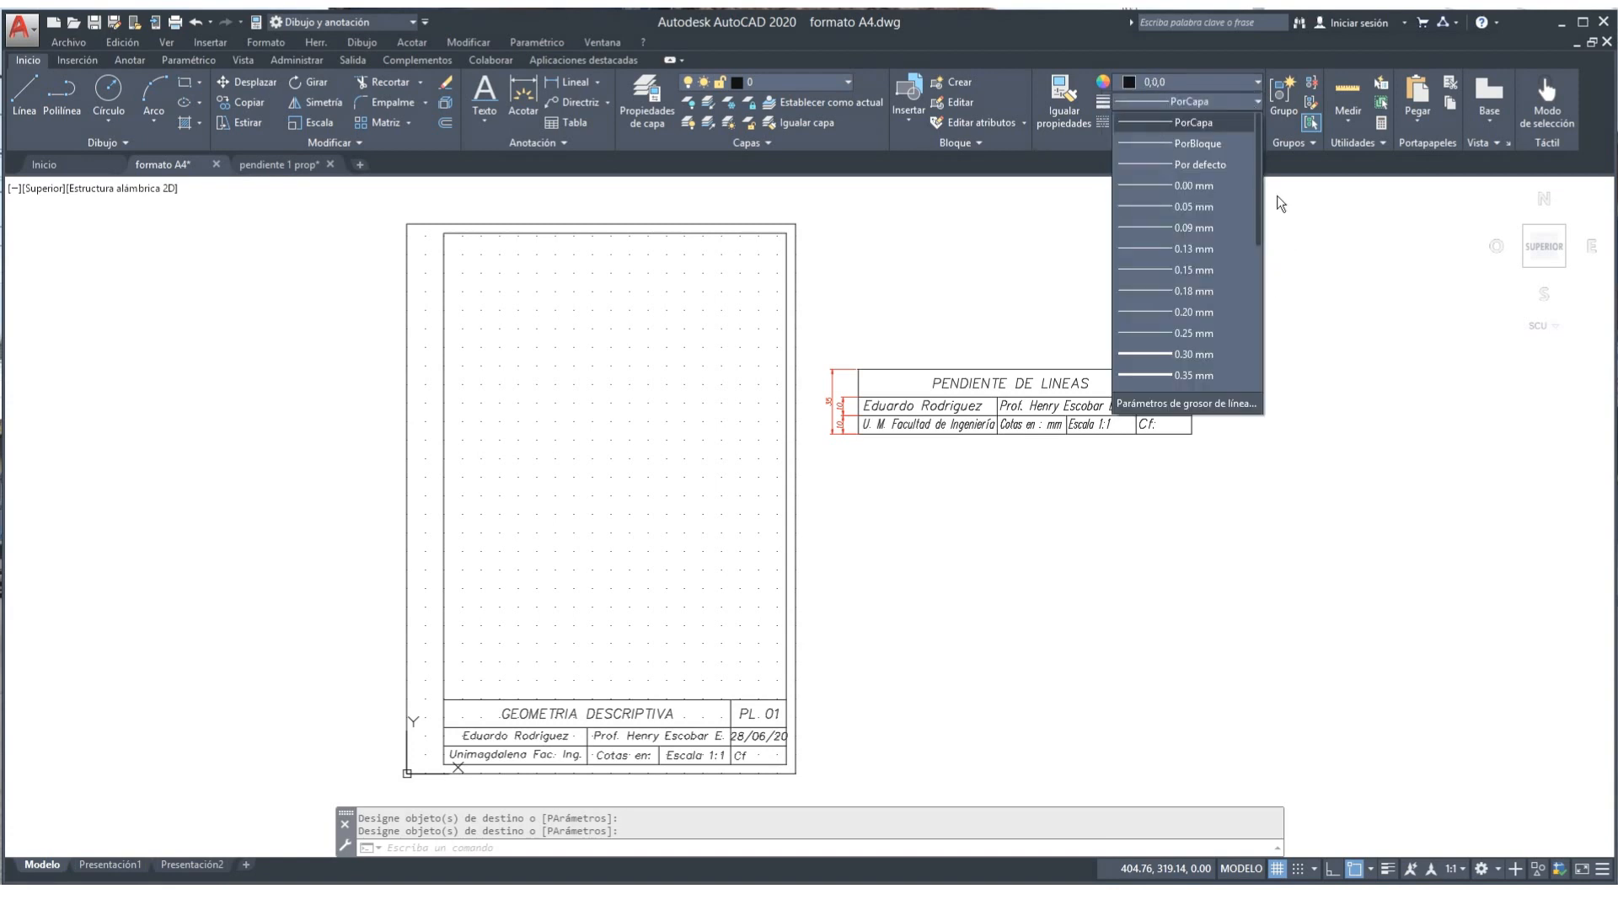
{"action": "left_click_drag", "start_coordinate": [1259, 214], "coordinate": [1259, 256]}
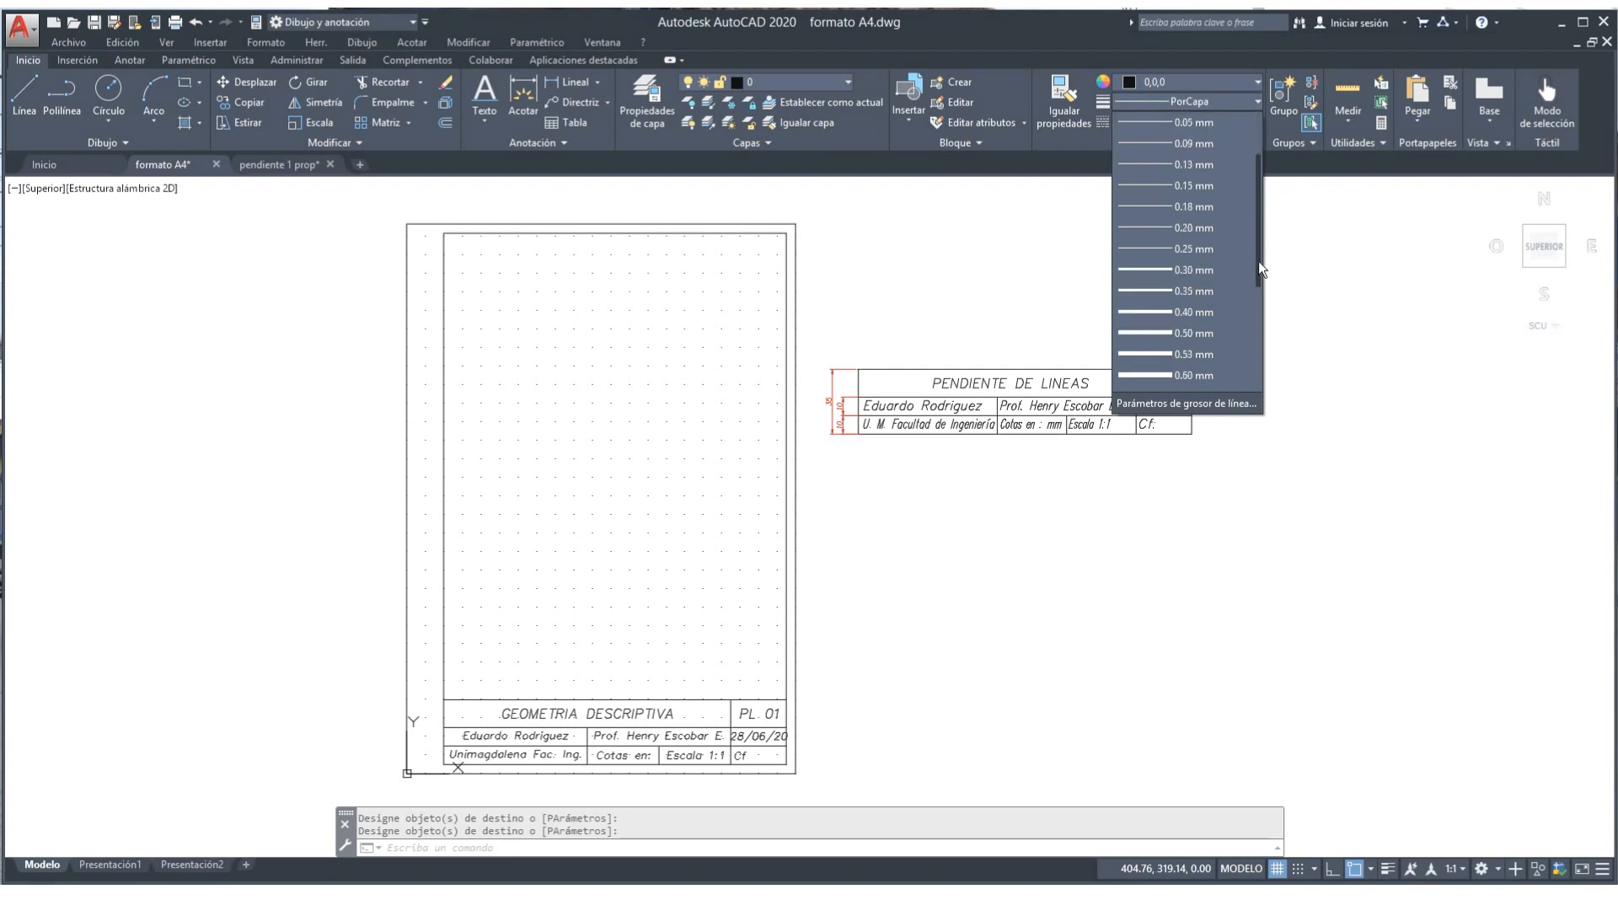
{"action": "left_click", "coordinate": [1184, 333]}
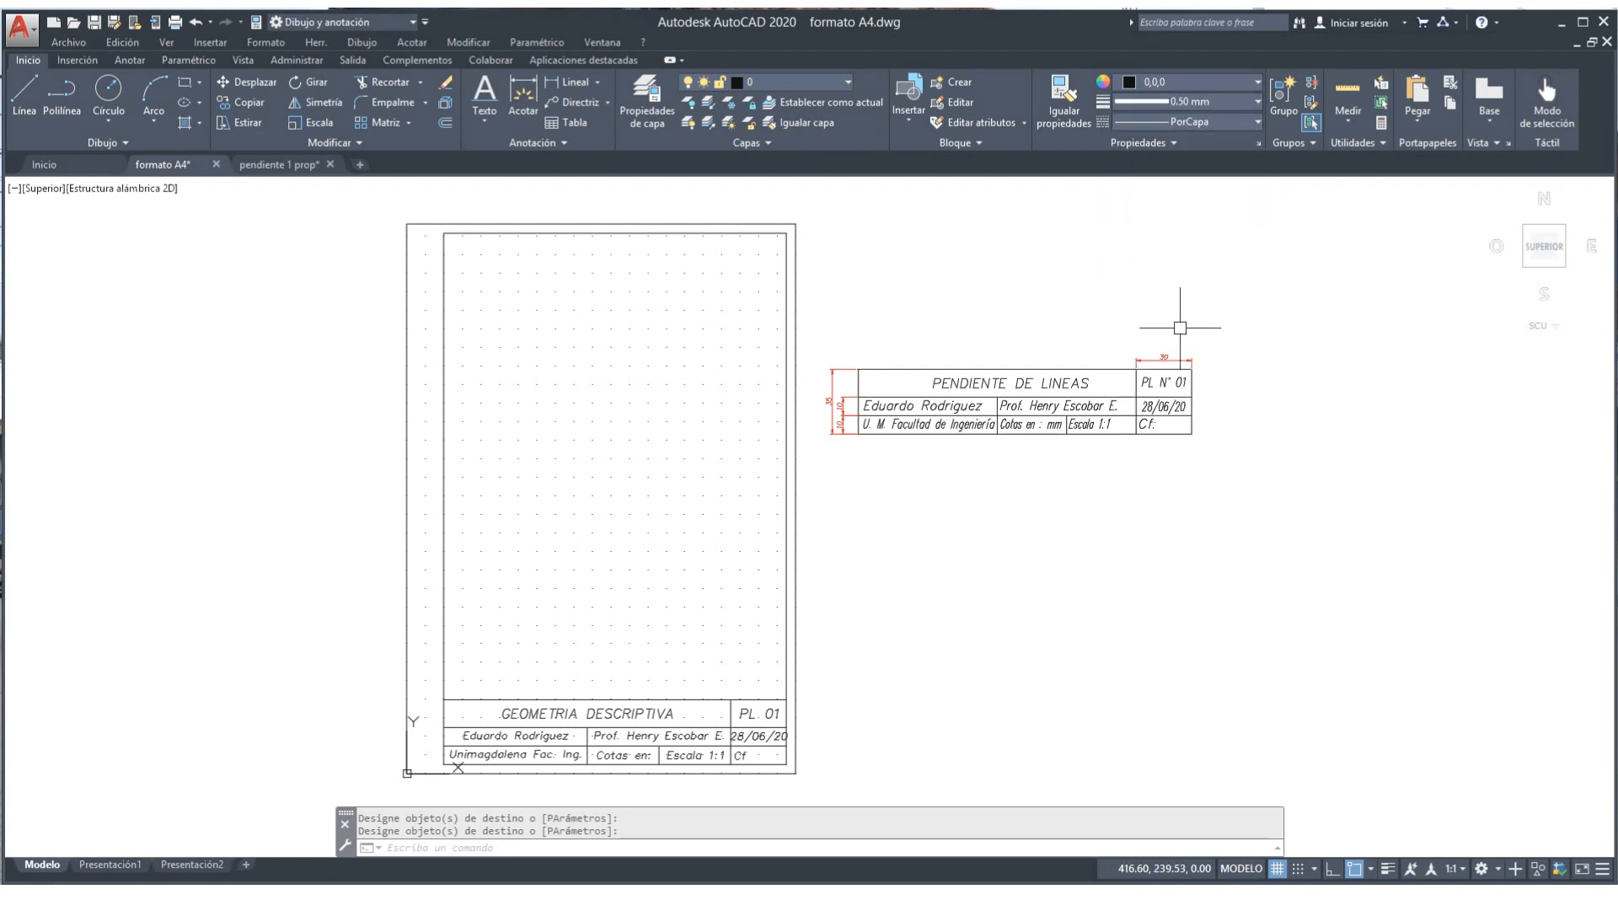
{"action": "left_click", "coordinate": [1257, 120]}
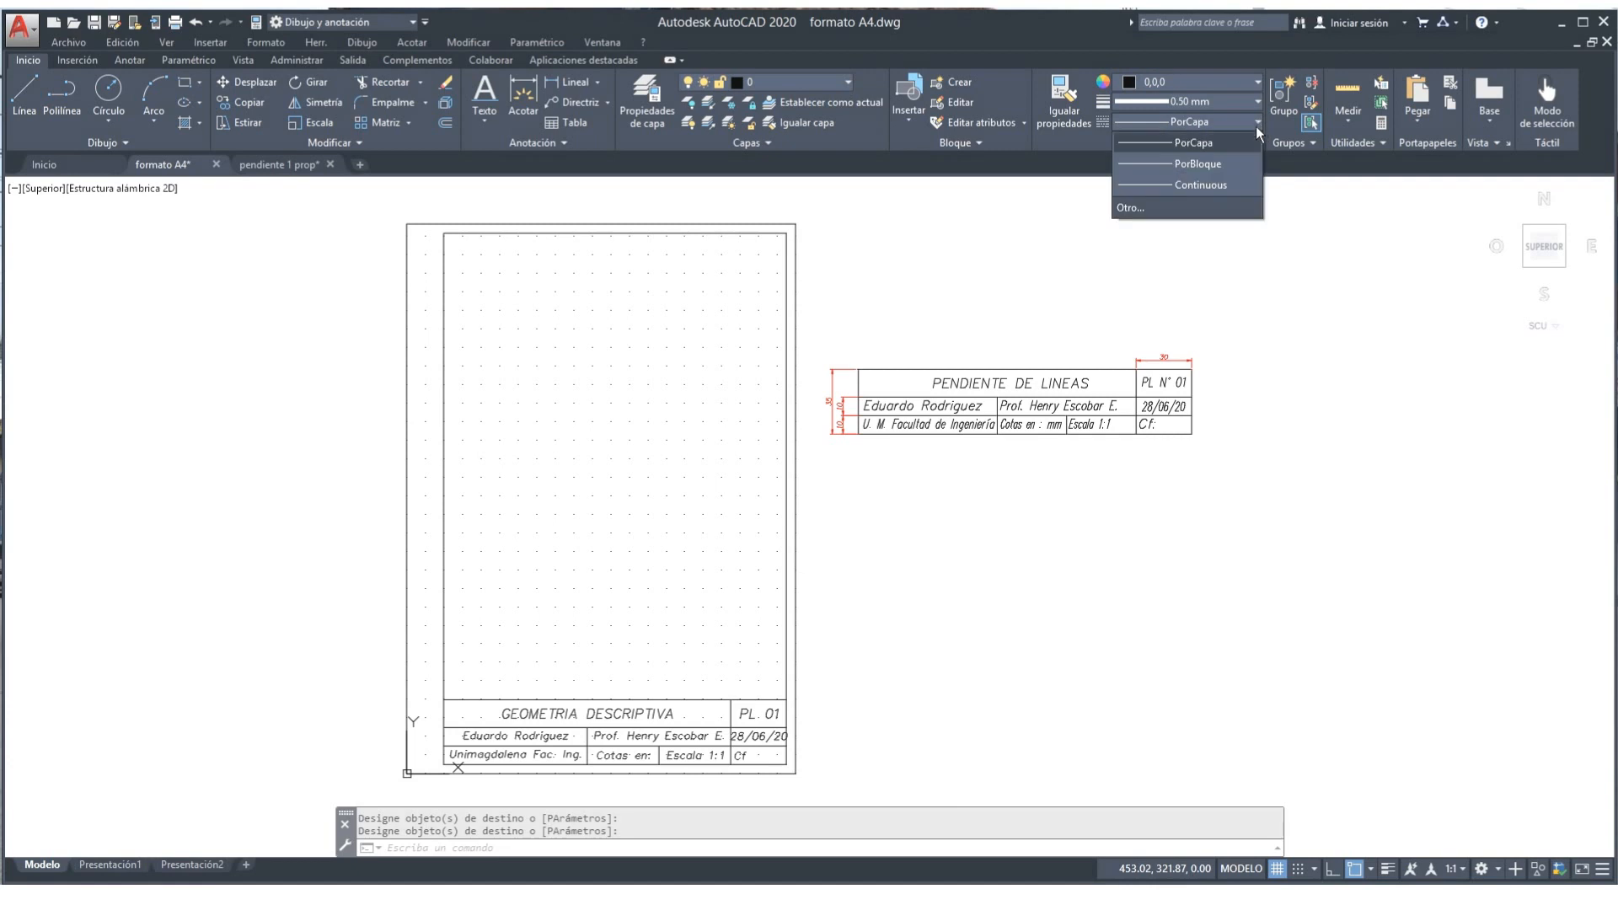
{"action": "left_click", "coordinate": [1182, 184]}
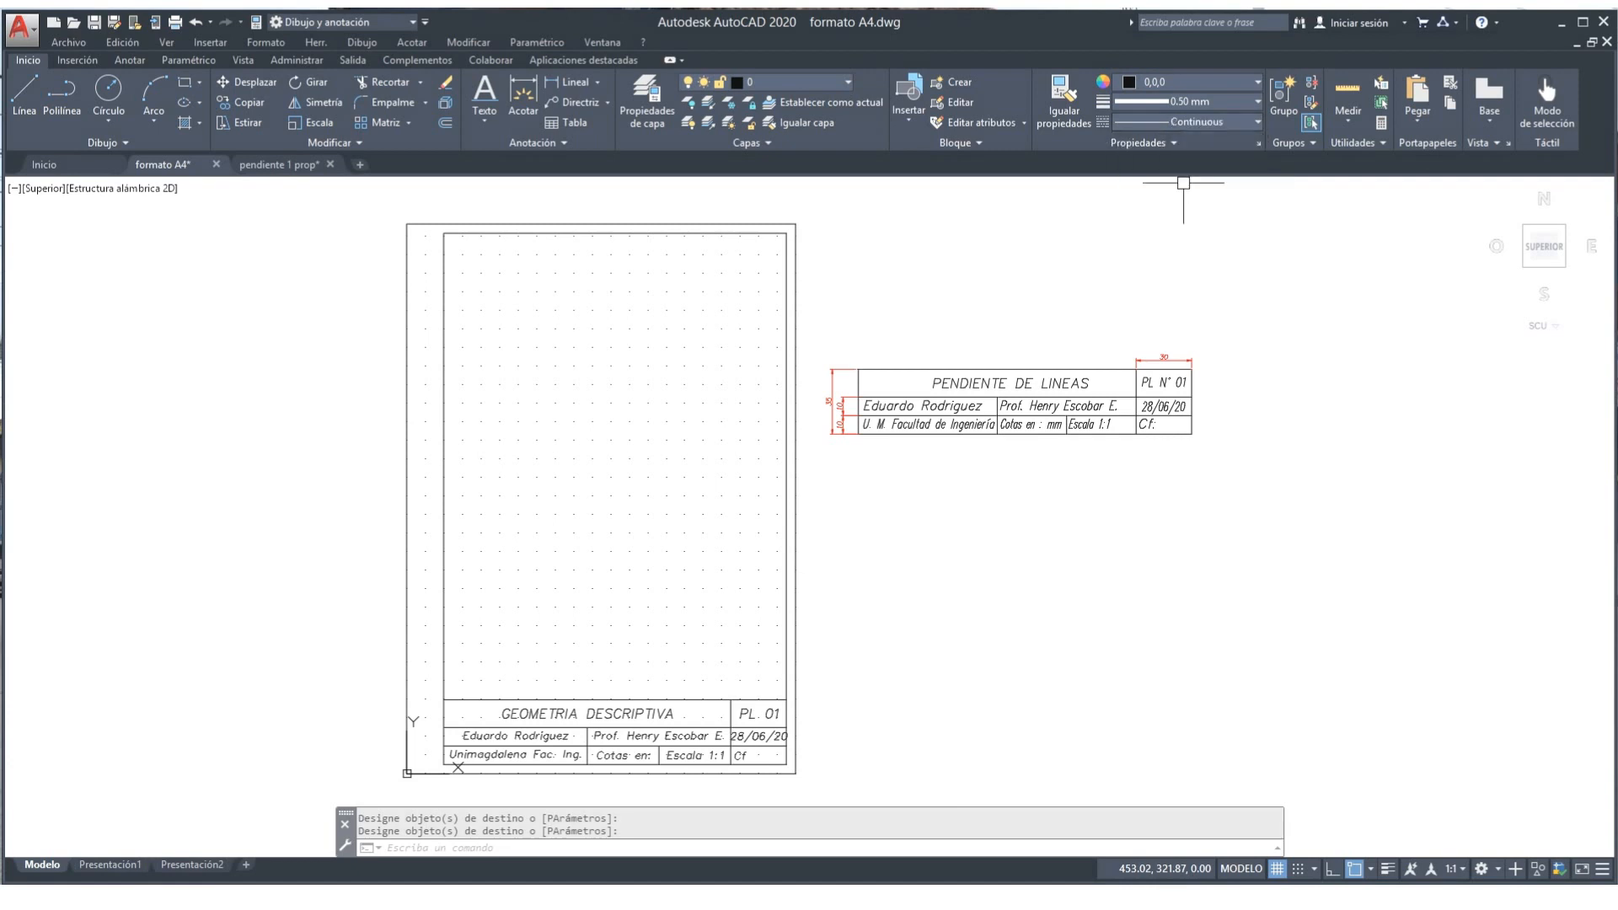
Step: Draw a short horizontal line to the right of the A4 sheet
{"action": "left_click", "coordinate": [31, 91]}
{"action": "left_click", "coordinate": [891, 261]}
{"action": "left_click", "coordinate": [1070, 264]}
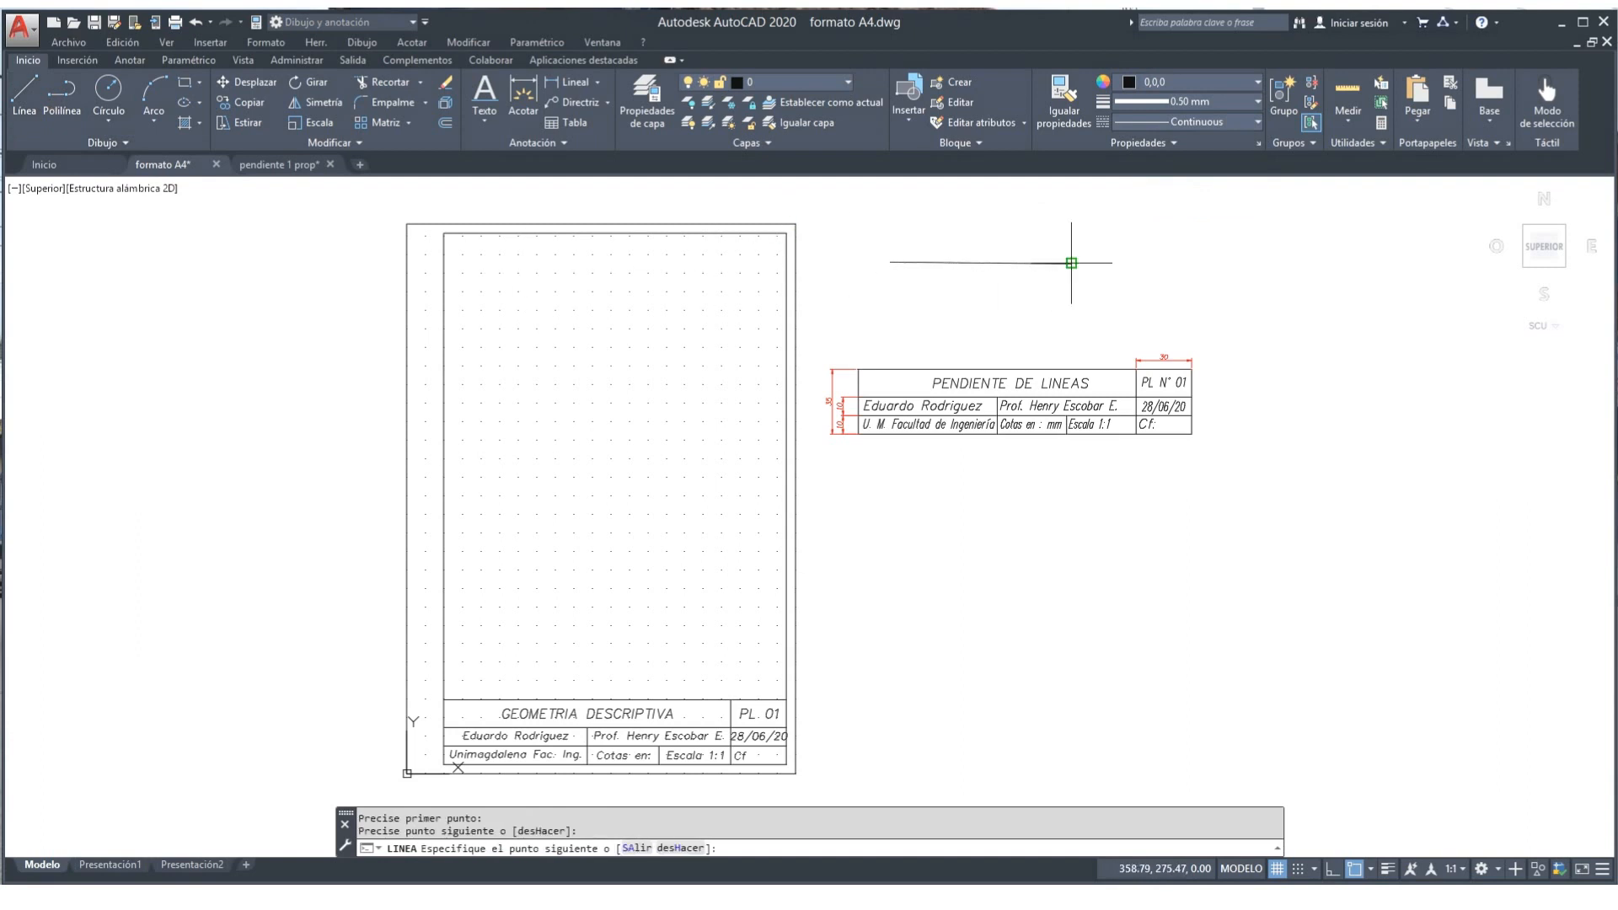
{"action": "key", "text": "Return"}
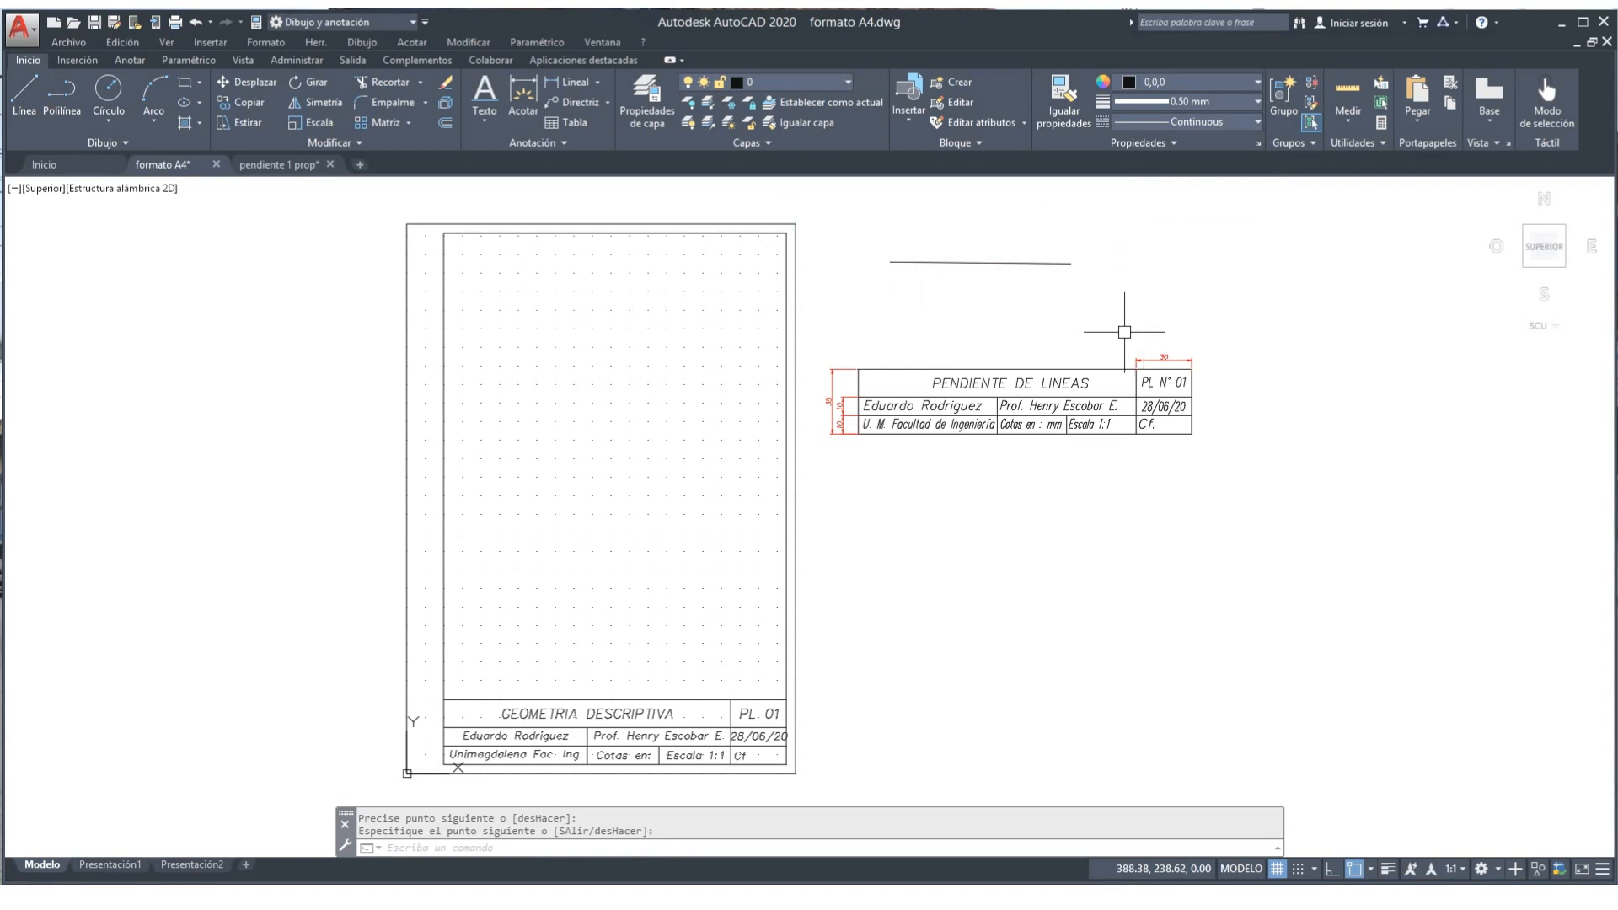
Step: Match the new line's properties onto a title block line near 'PL. 01'
{"action": "left_click", "coordinate": [1064, 97]}
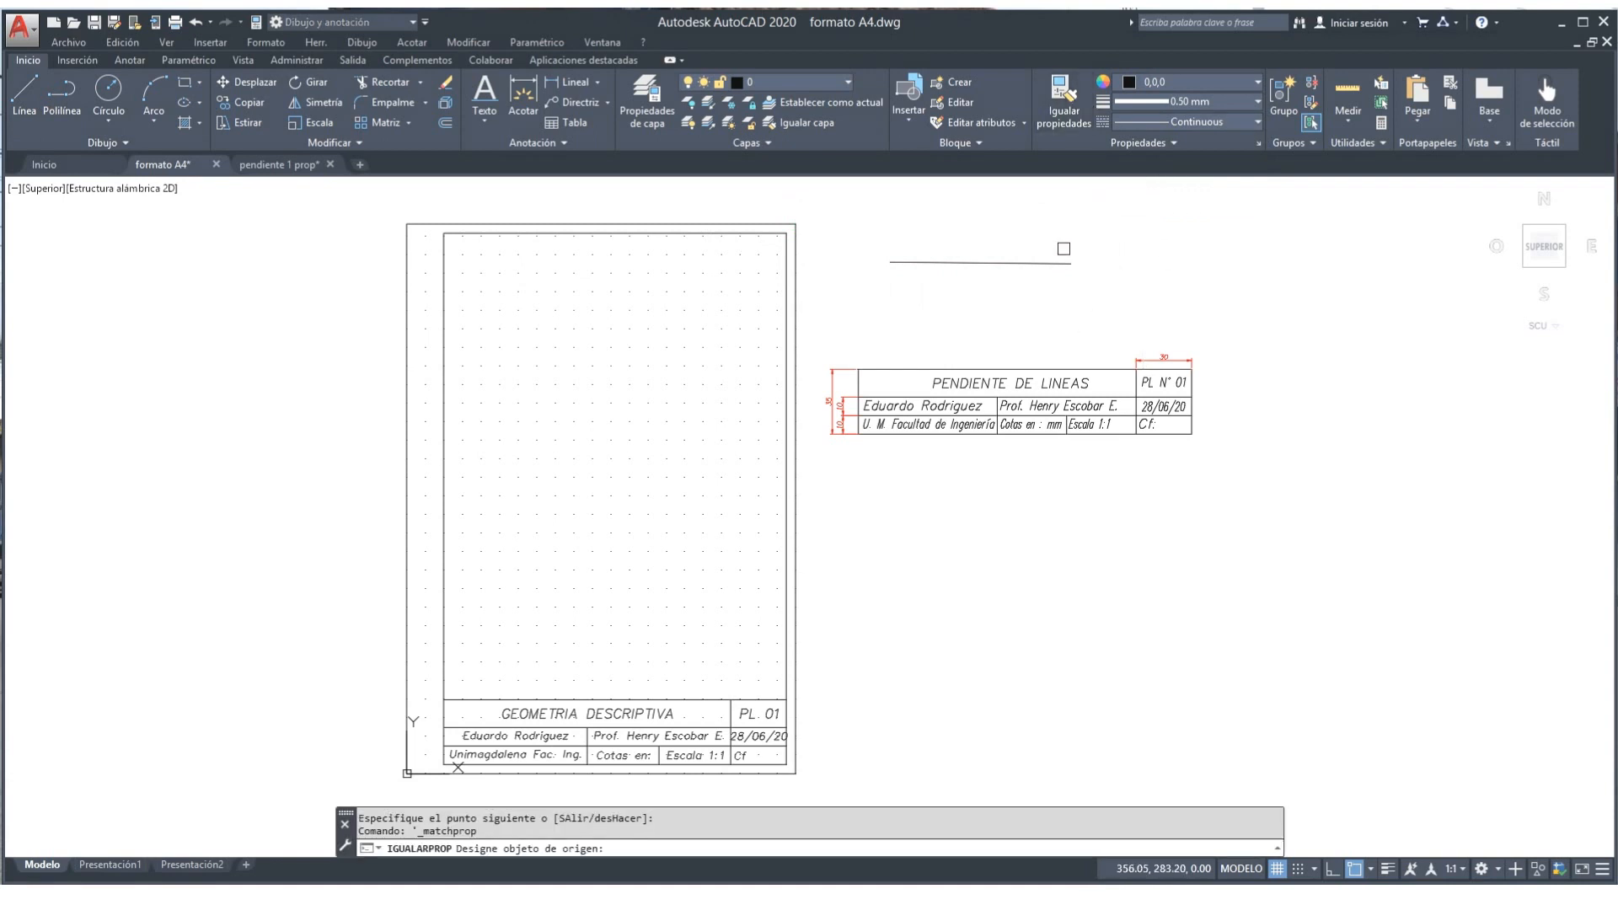
{"action": "left_click", "coordinate": [1053, 259]}
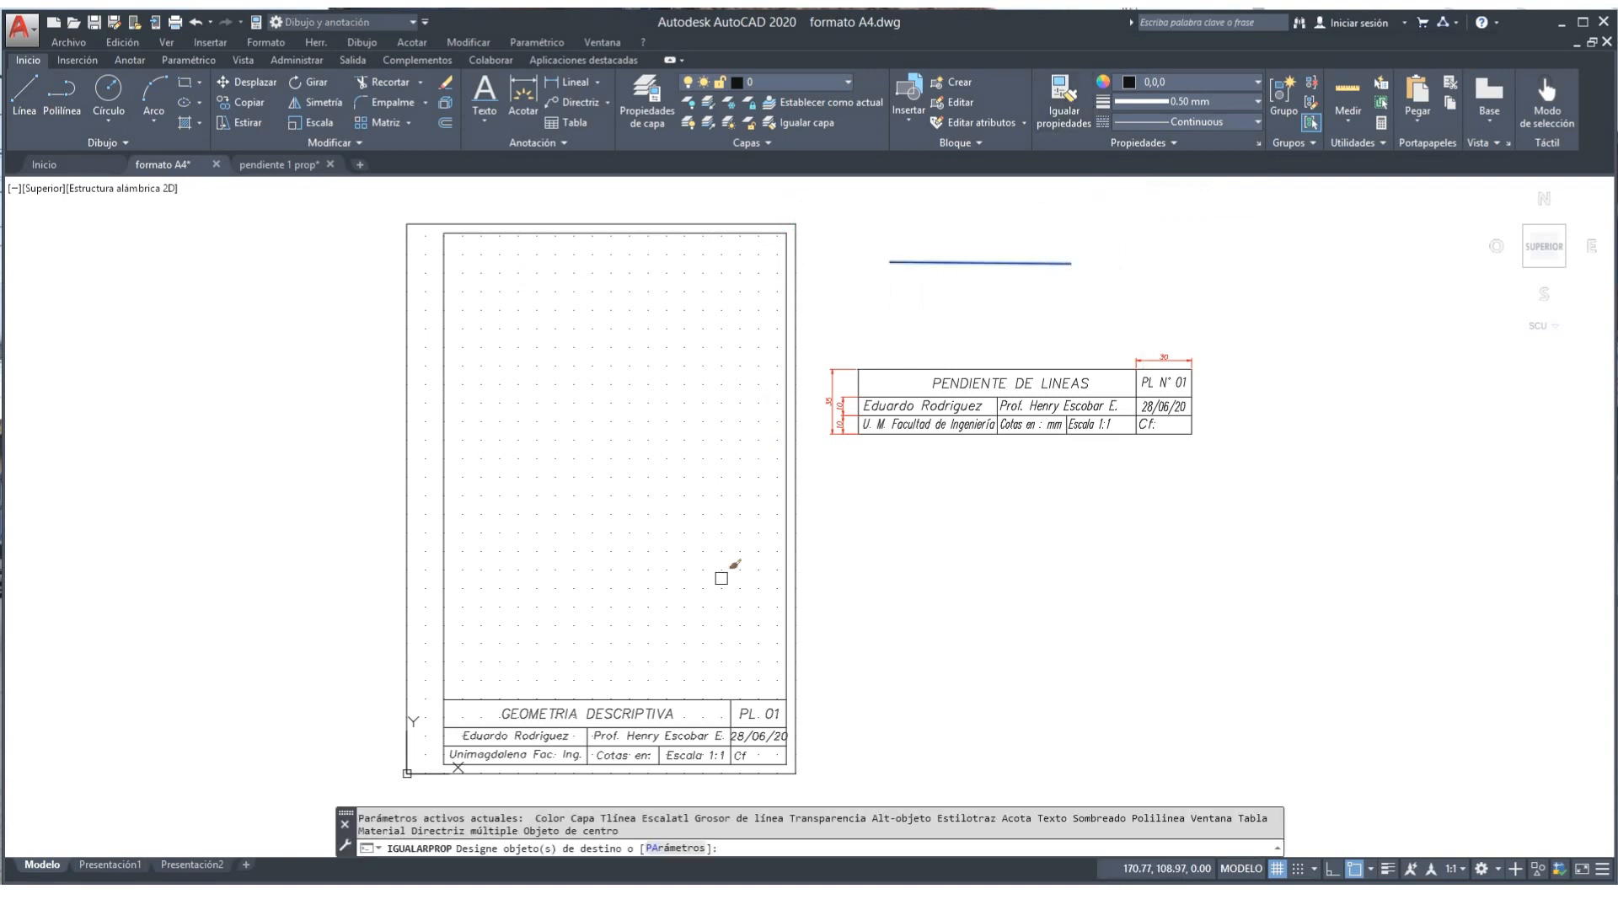
{"action": "left_click", "coordinate": [729, 712]}
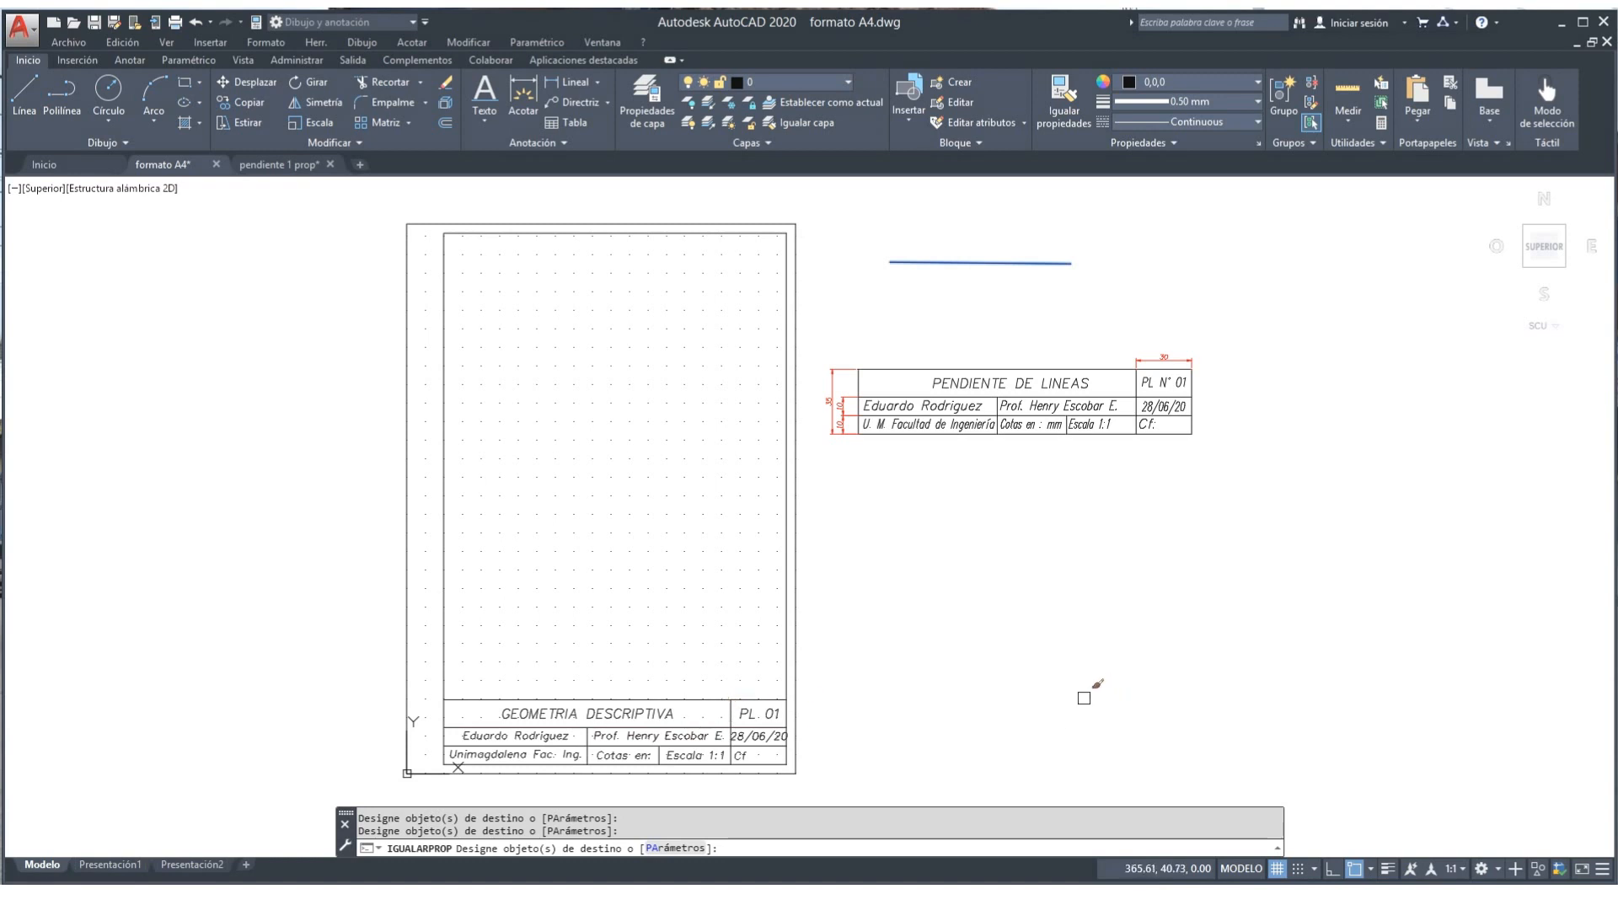
{"action": "key", "text": "Return"}
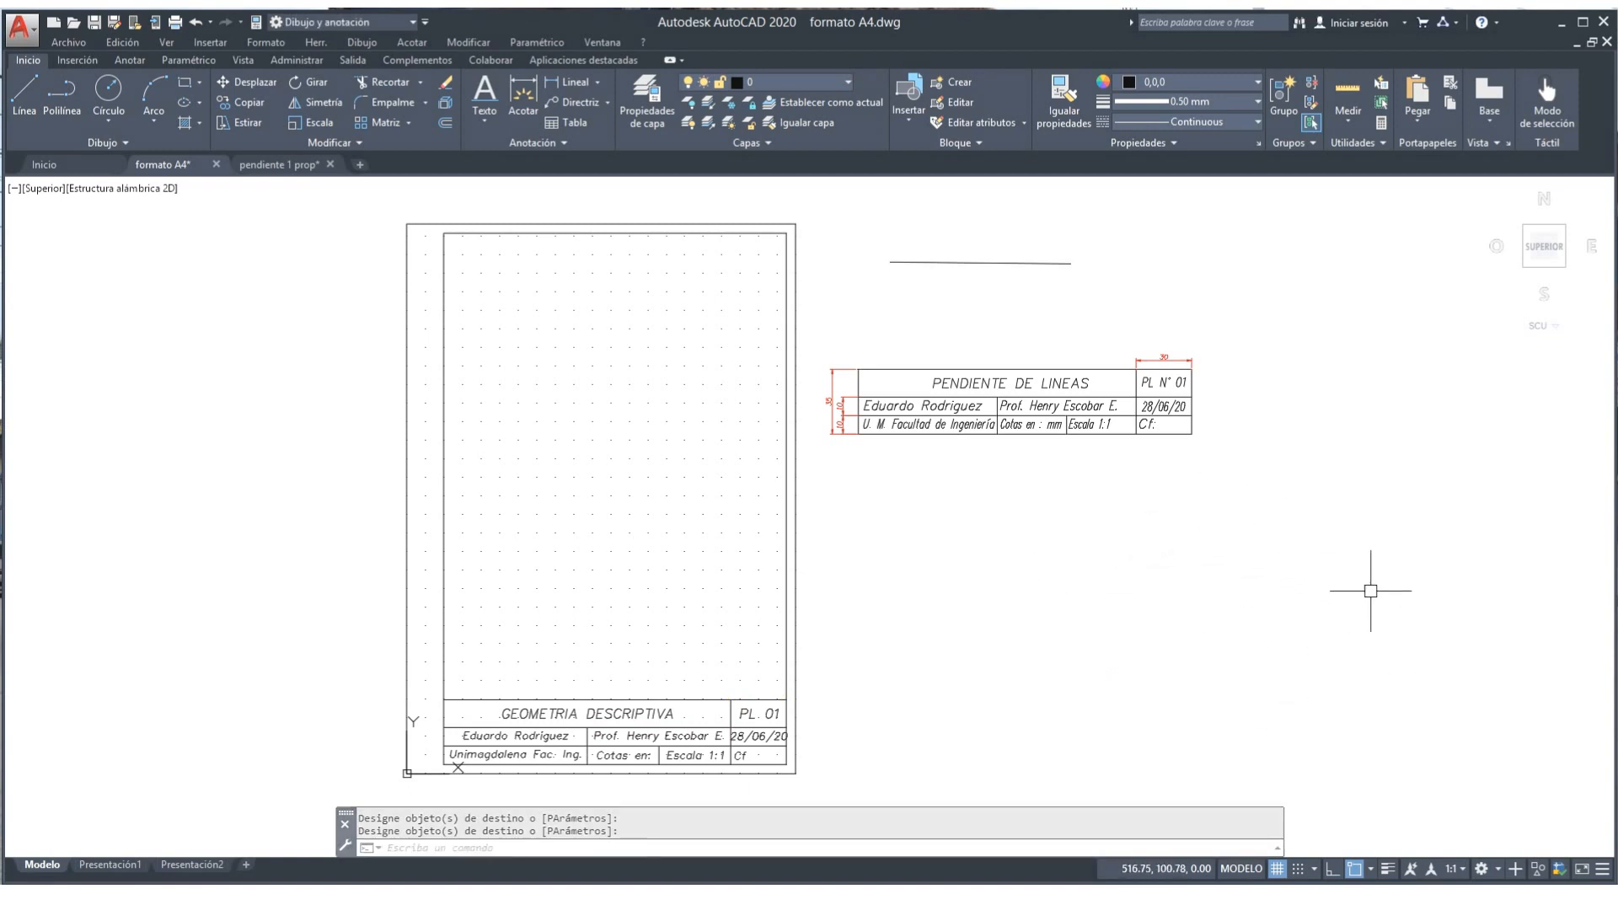
Step: Turn on lineweight display in the status bar
{"action": "left_click", "coordinate": [1388, 869]}
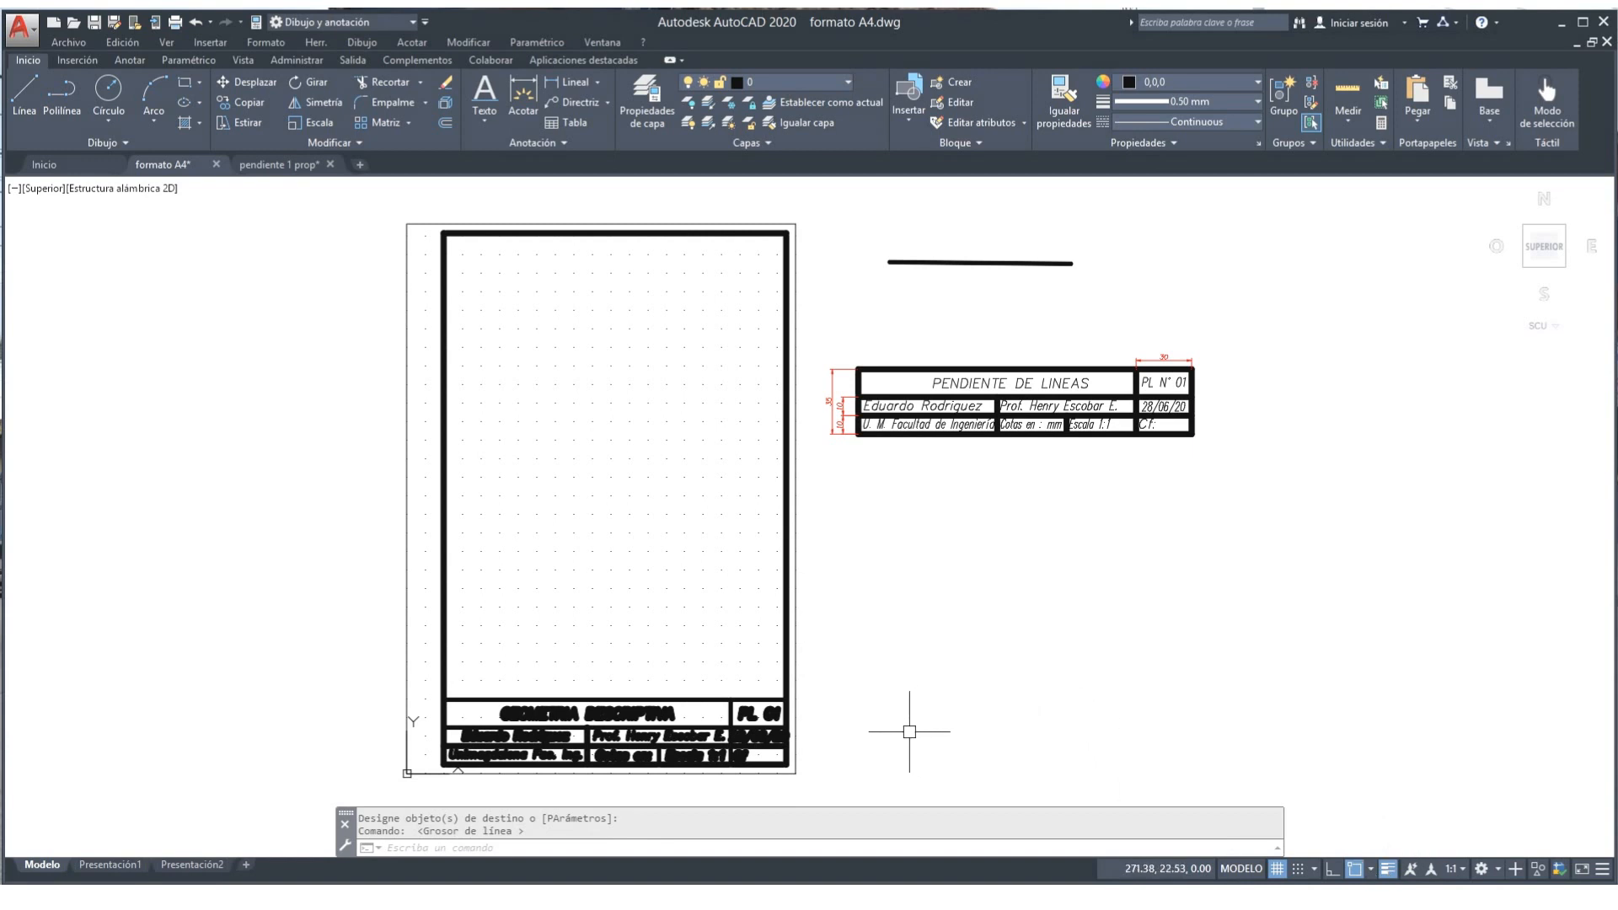
{"action": "scroll", "coordinate": [910, 729], "scroll_direction": "up", "scroll_amount": 2}
{"action": "scroll", "coordinate": [975, 585], "scroll_direction": "up", "scroll_amount": 2}
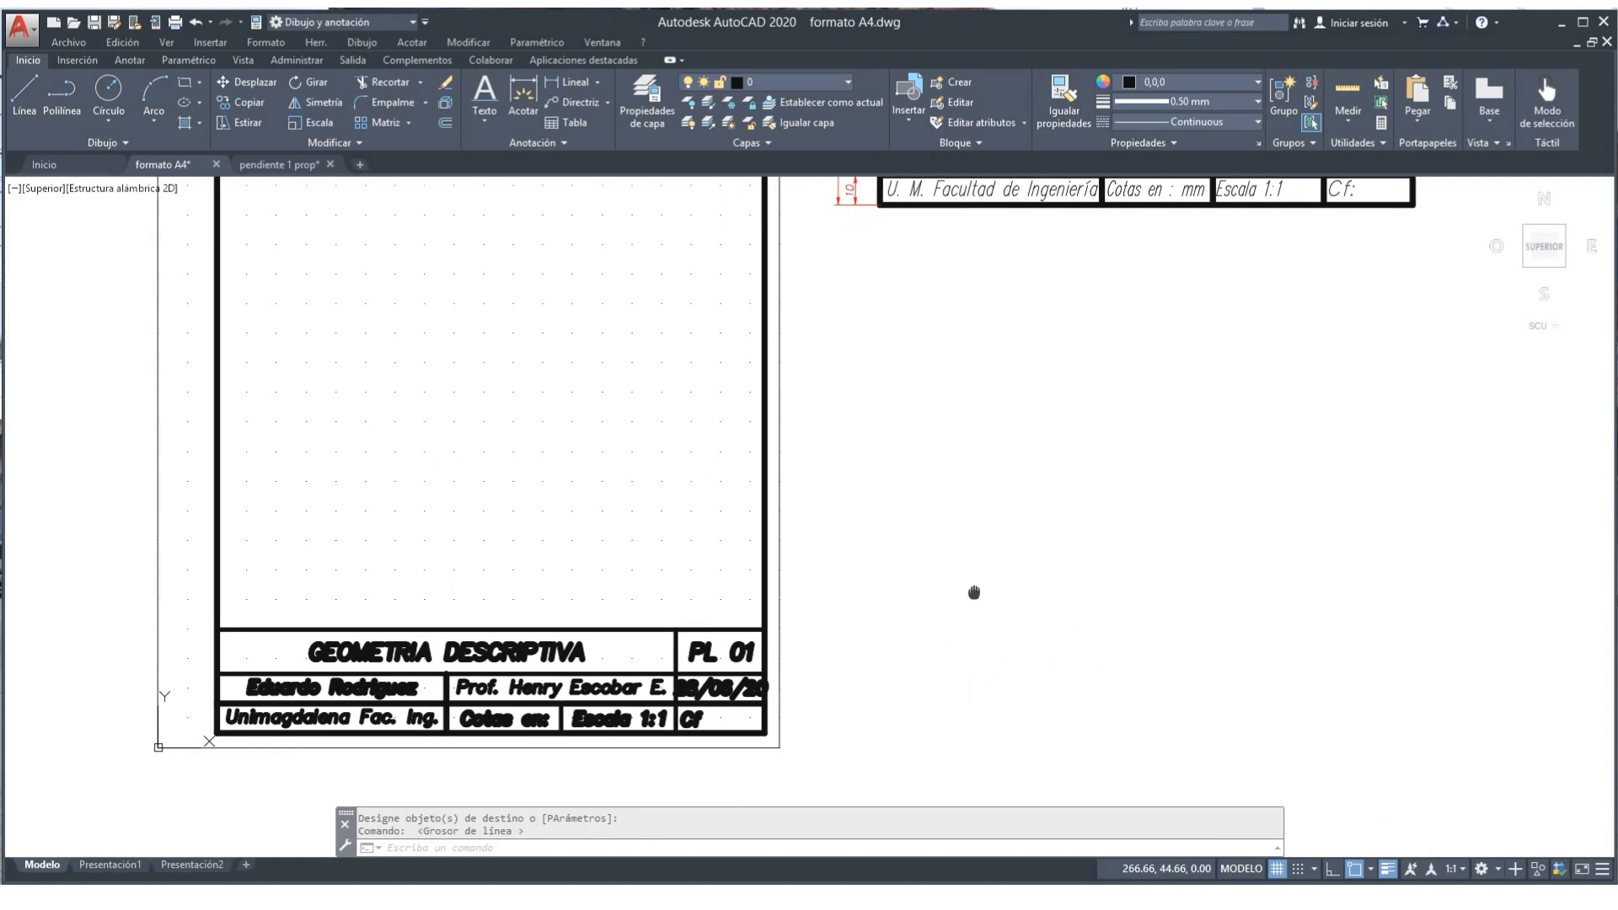
{"action": "scroll", "coordinate": [946, 631], "scroll_direction": "down", "scroll_amount": 3}
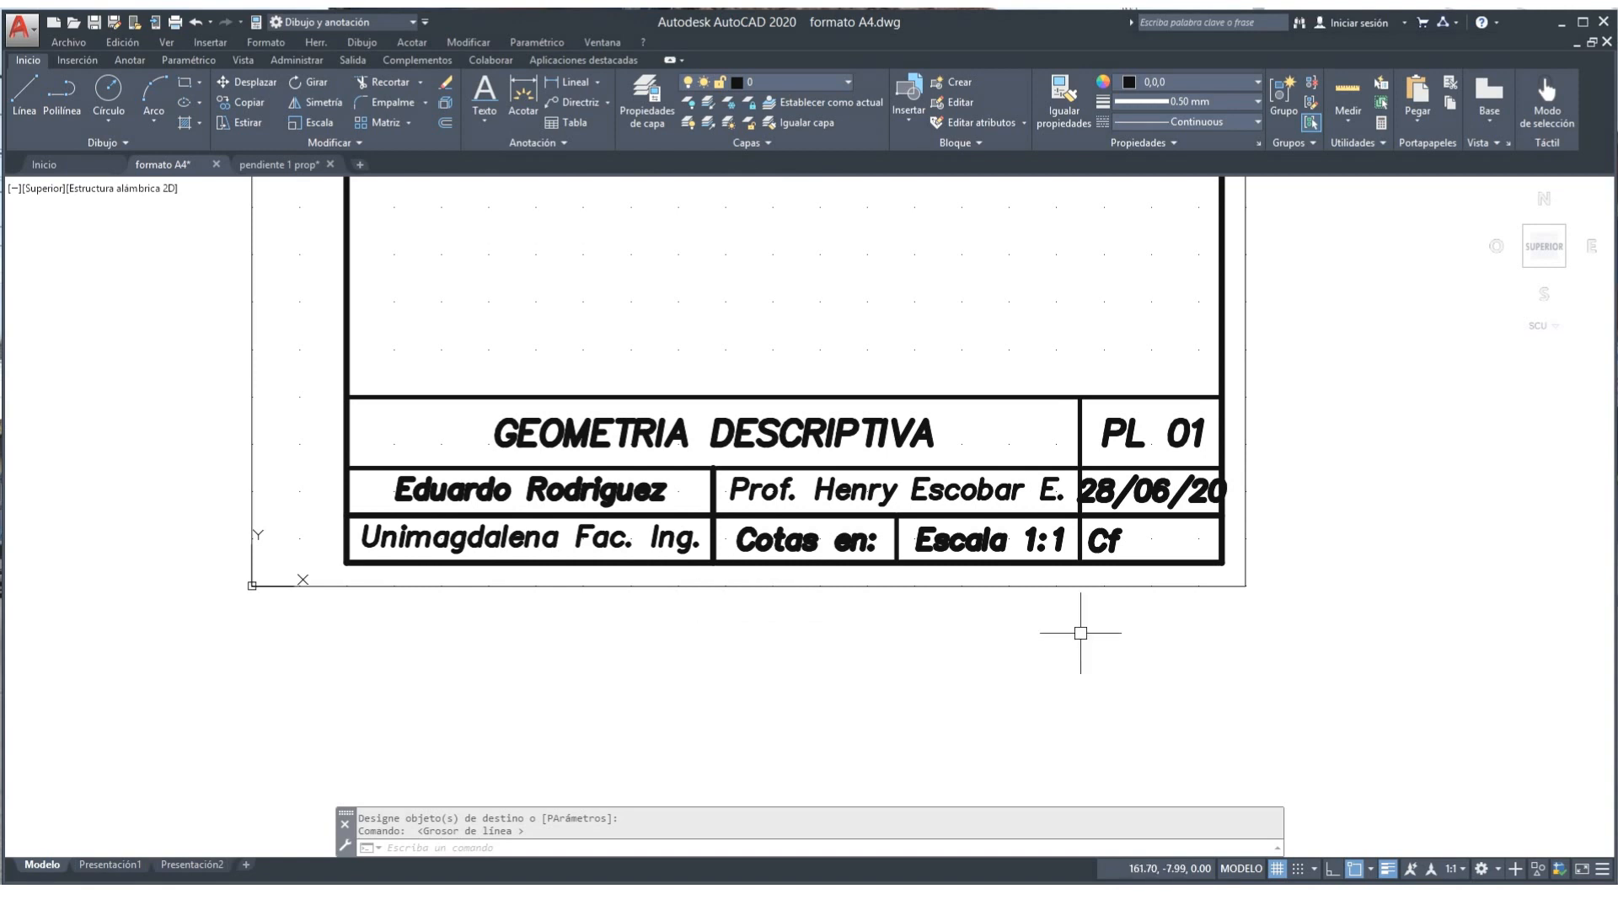
Step: Match the thin divider onto GEOMETRIA DESCRIPTIVA, PL 01, the student name and Escala 1:1
{"action": "left_click", "coordinate": [1070, 113]}
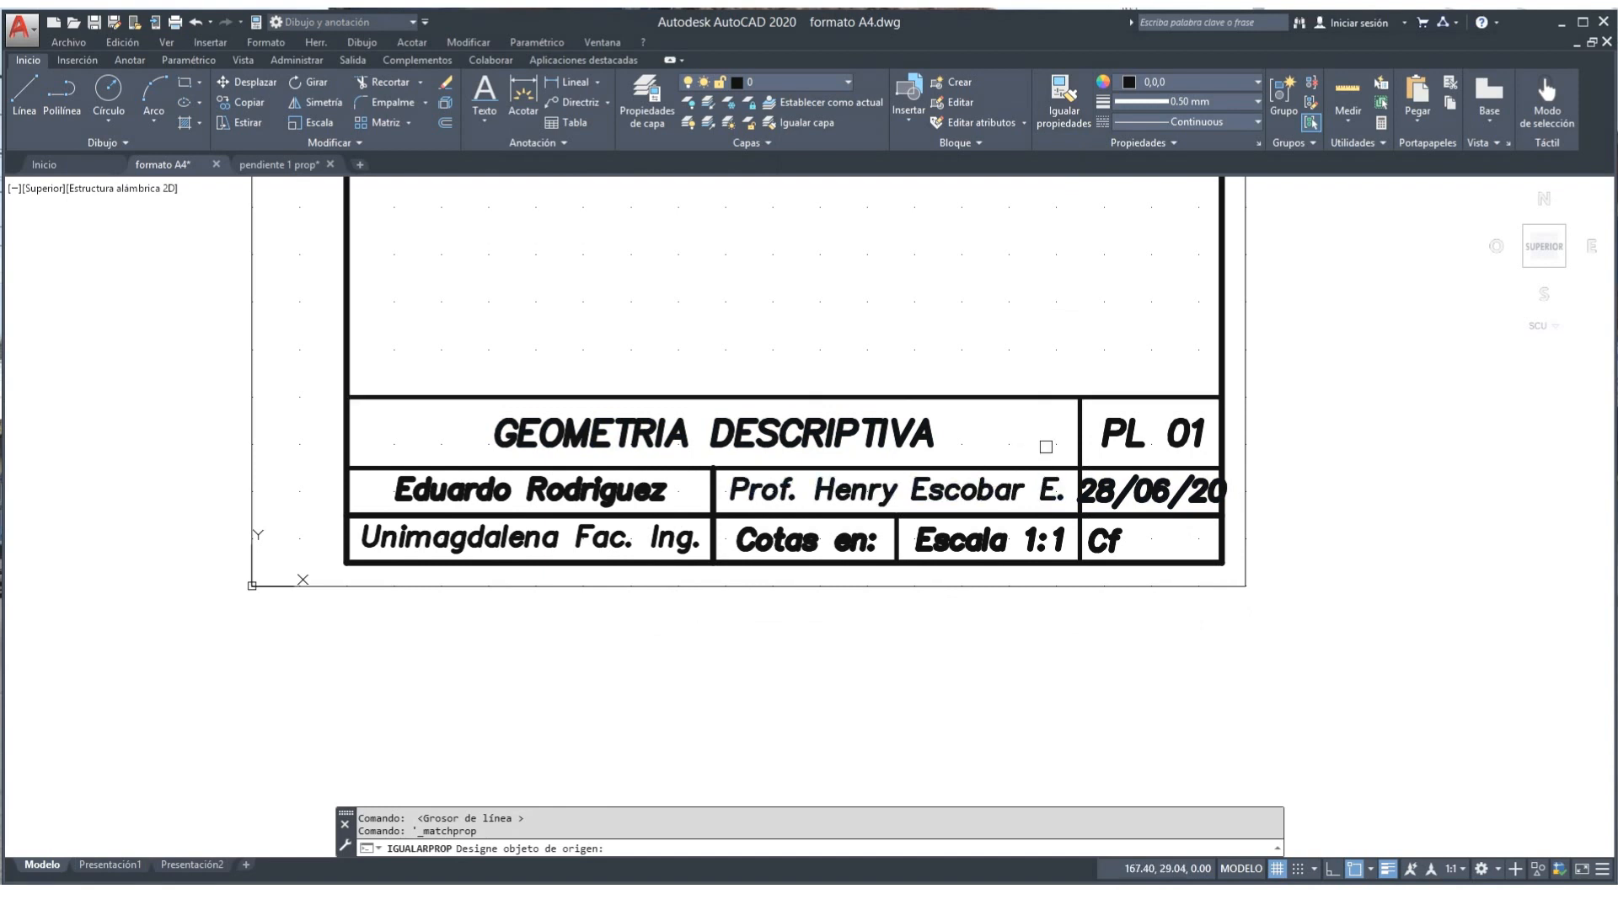
{"action": "left_click", "coordinate": [1080, 424]}
{"action": "left_click", "coordinate": [930, 434]}
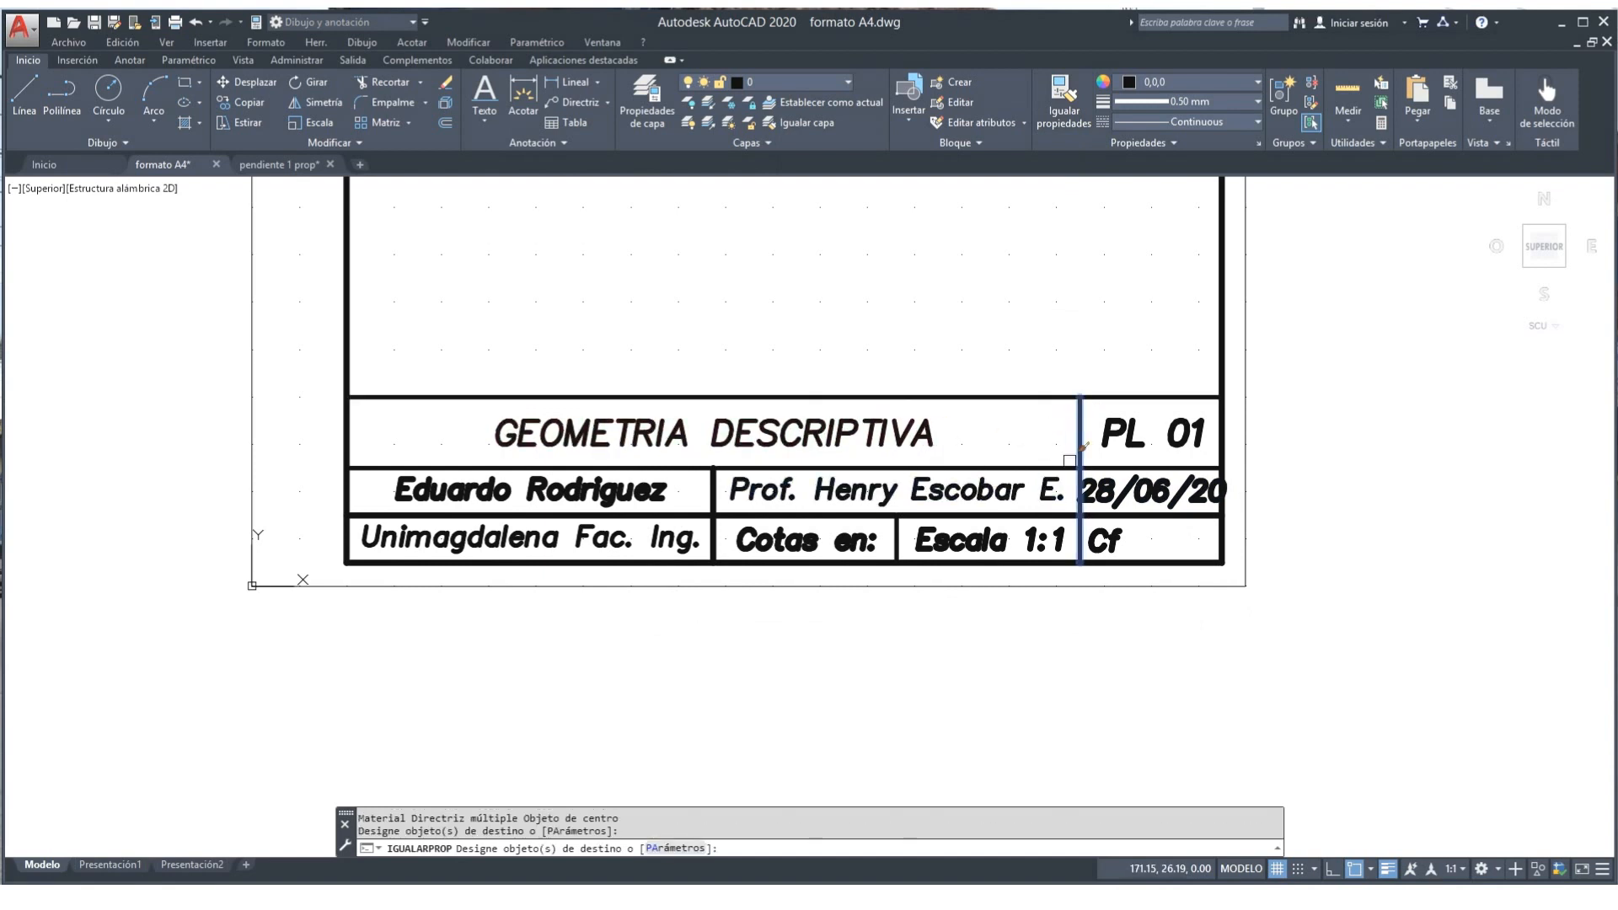
{"action": "left_click", "coordinate": [1147, 445]}
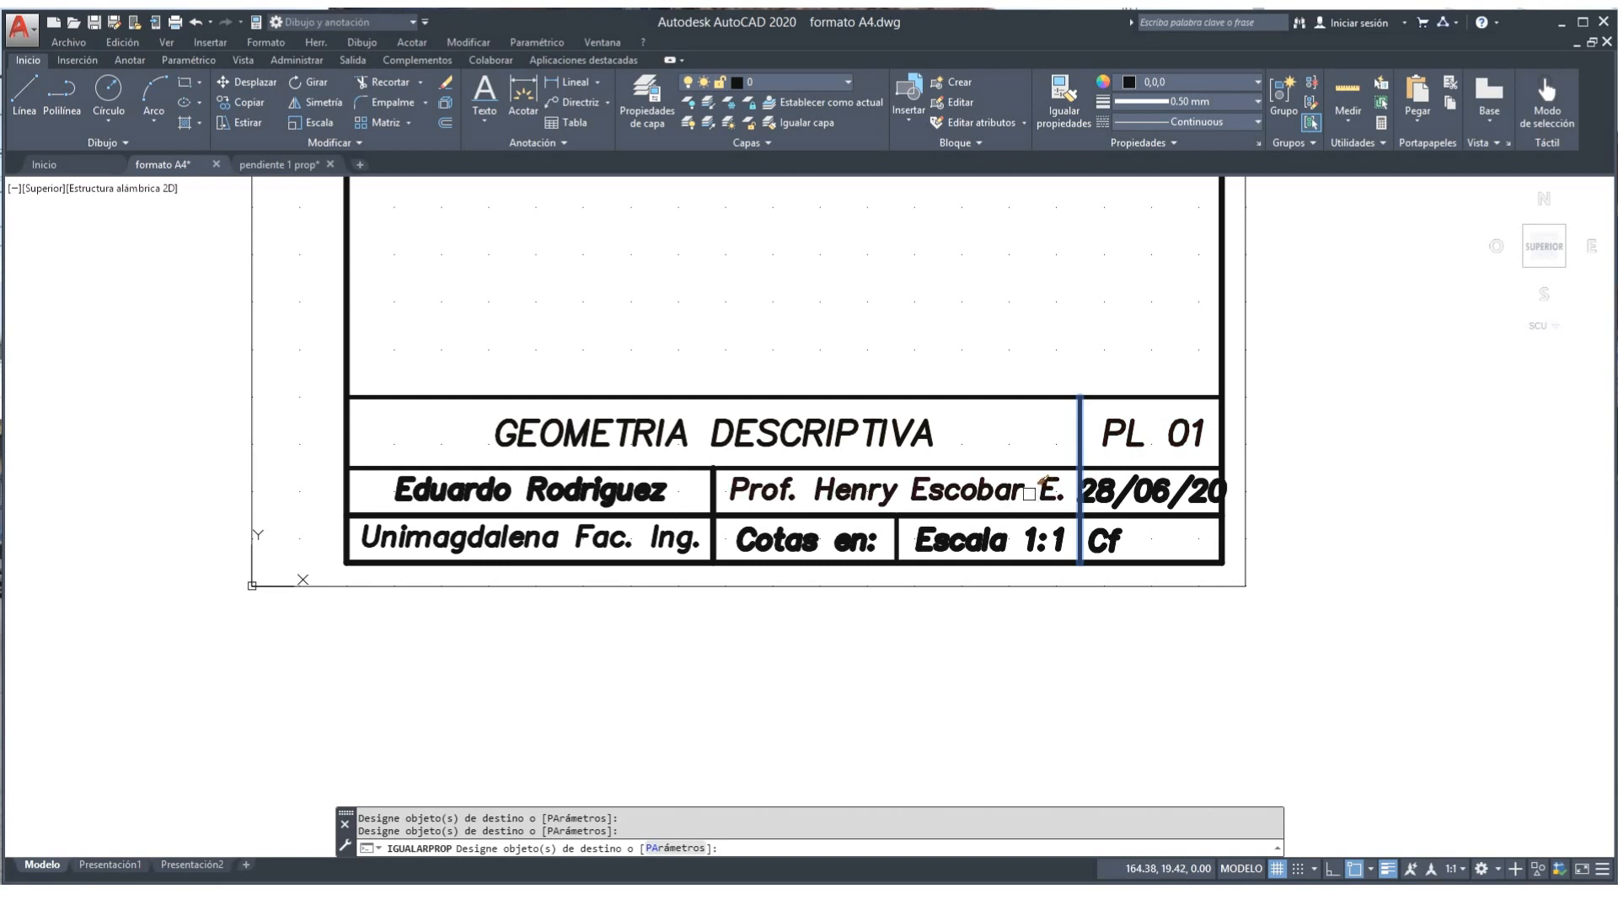
{"action": "left_click", "coordinate": [646, 487]}
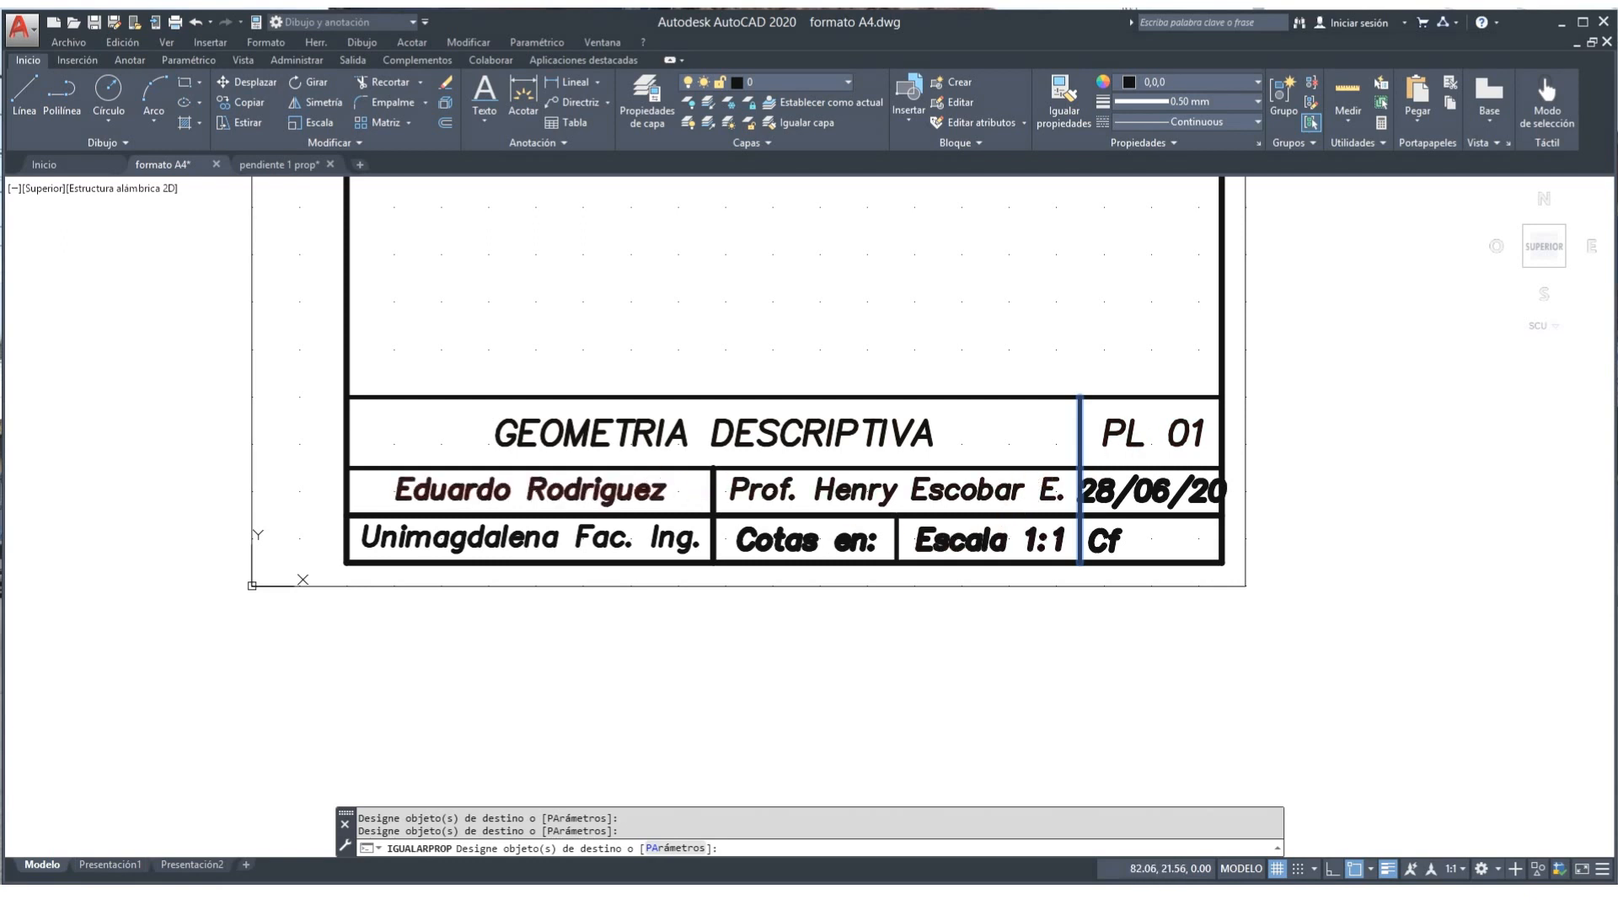
{"action": "left_click", "coordinate": [972, 549]}
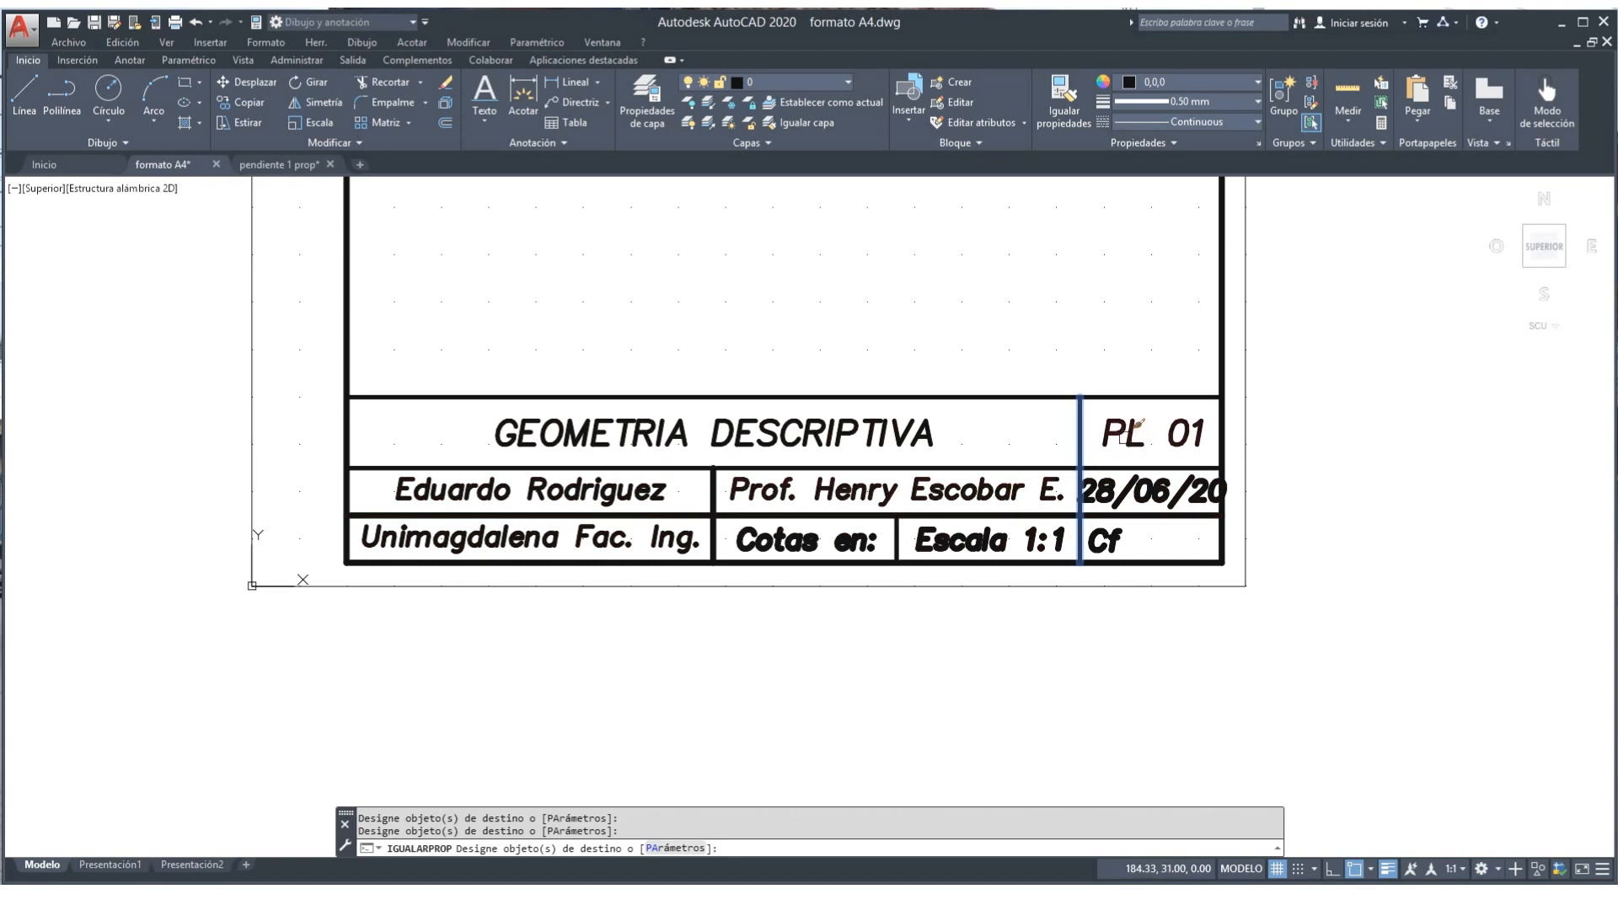
{"action": "right_click", "coordinate": [1114, 621]}
{"action": "left_click", "coordinate": [1163, 640]}
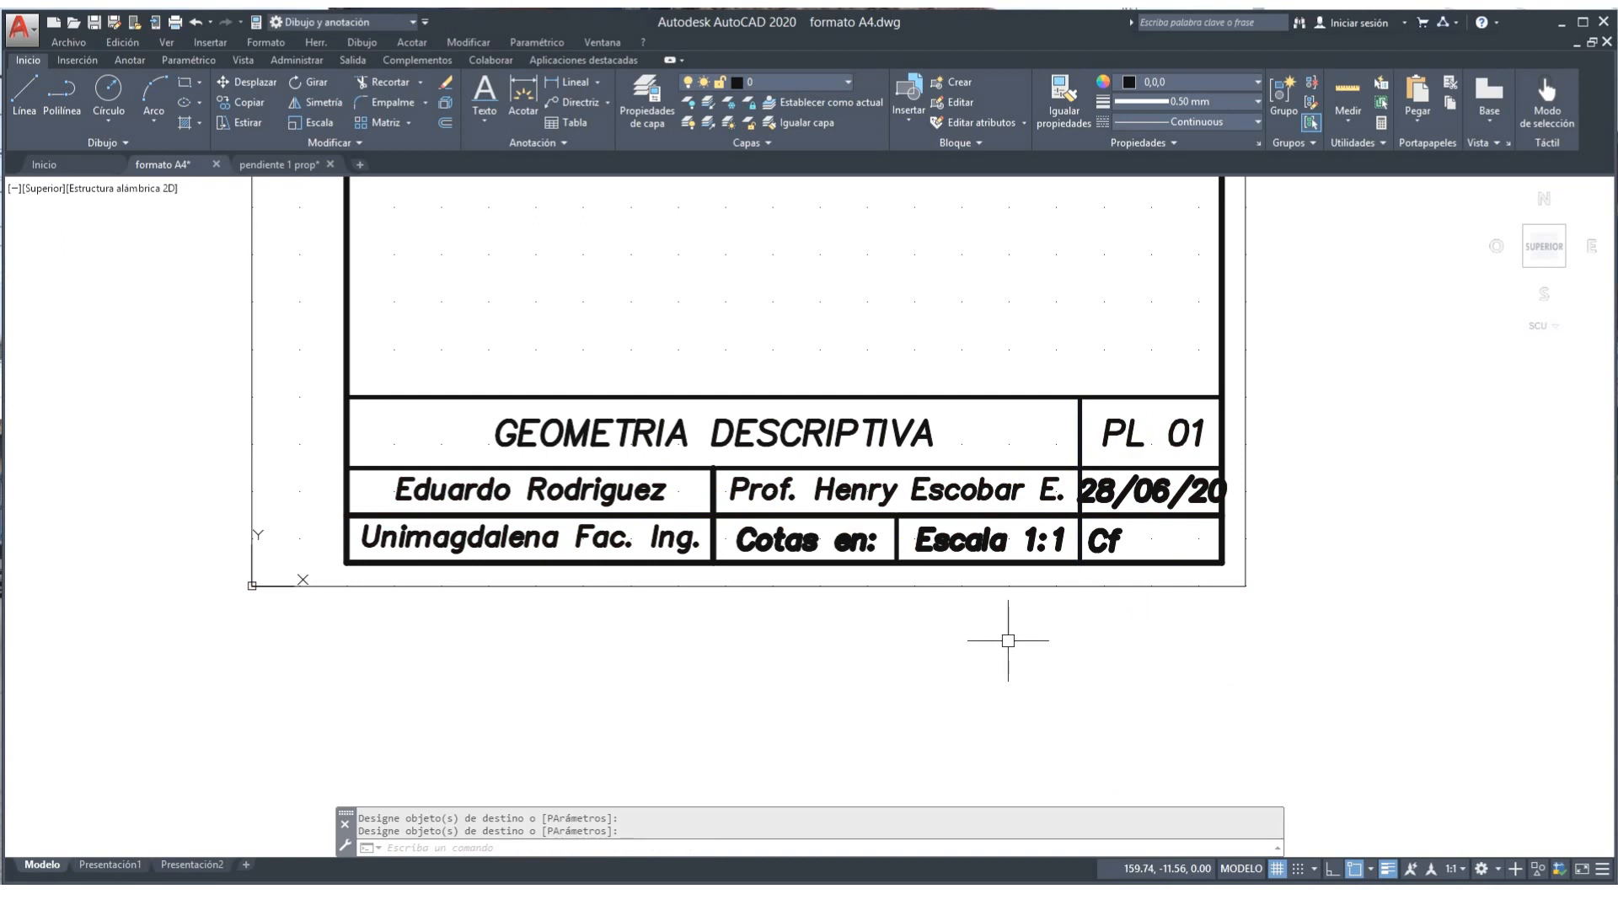
Step: Match the professor's name text style onto the 'Cotas en:' label
{"action": "left_click", "coordinate": [1063, 99]}
{"action": "left_click", "coordinate": [999, 488]}
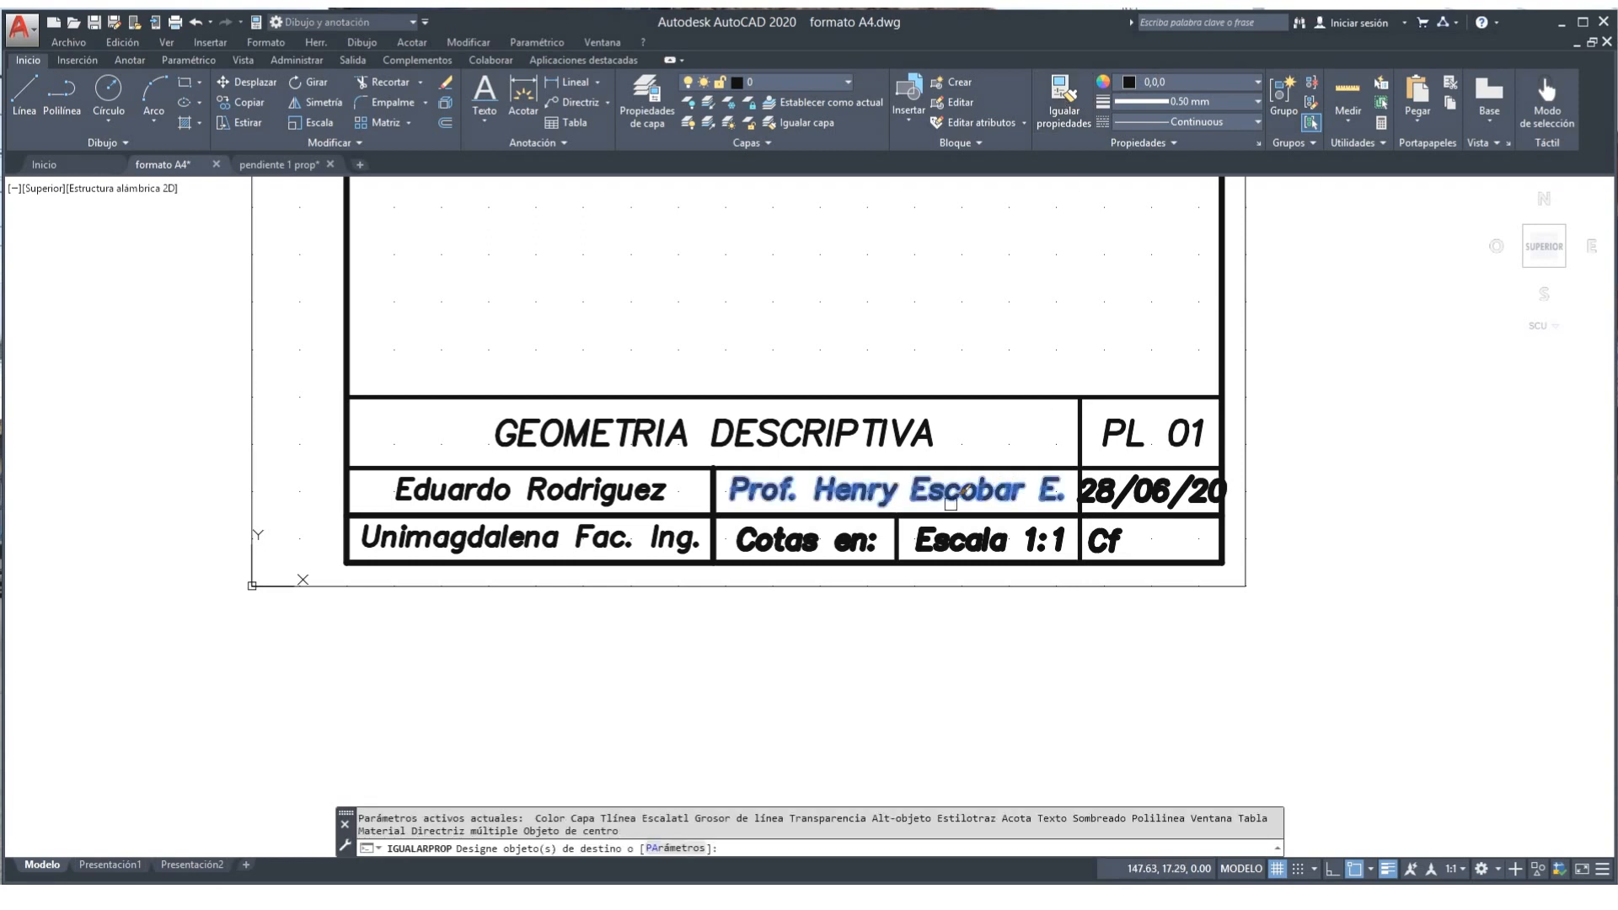
{"action": "left_click", "coordinate": [864, 532]}
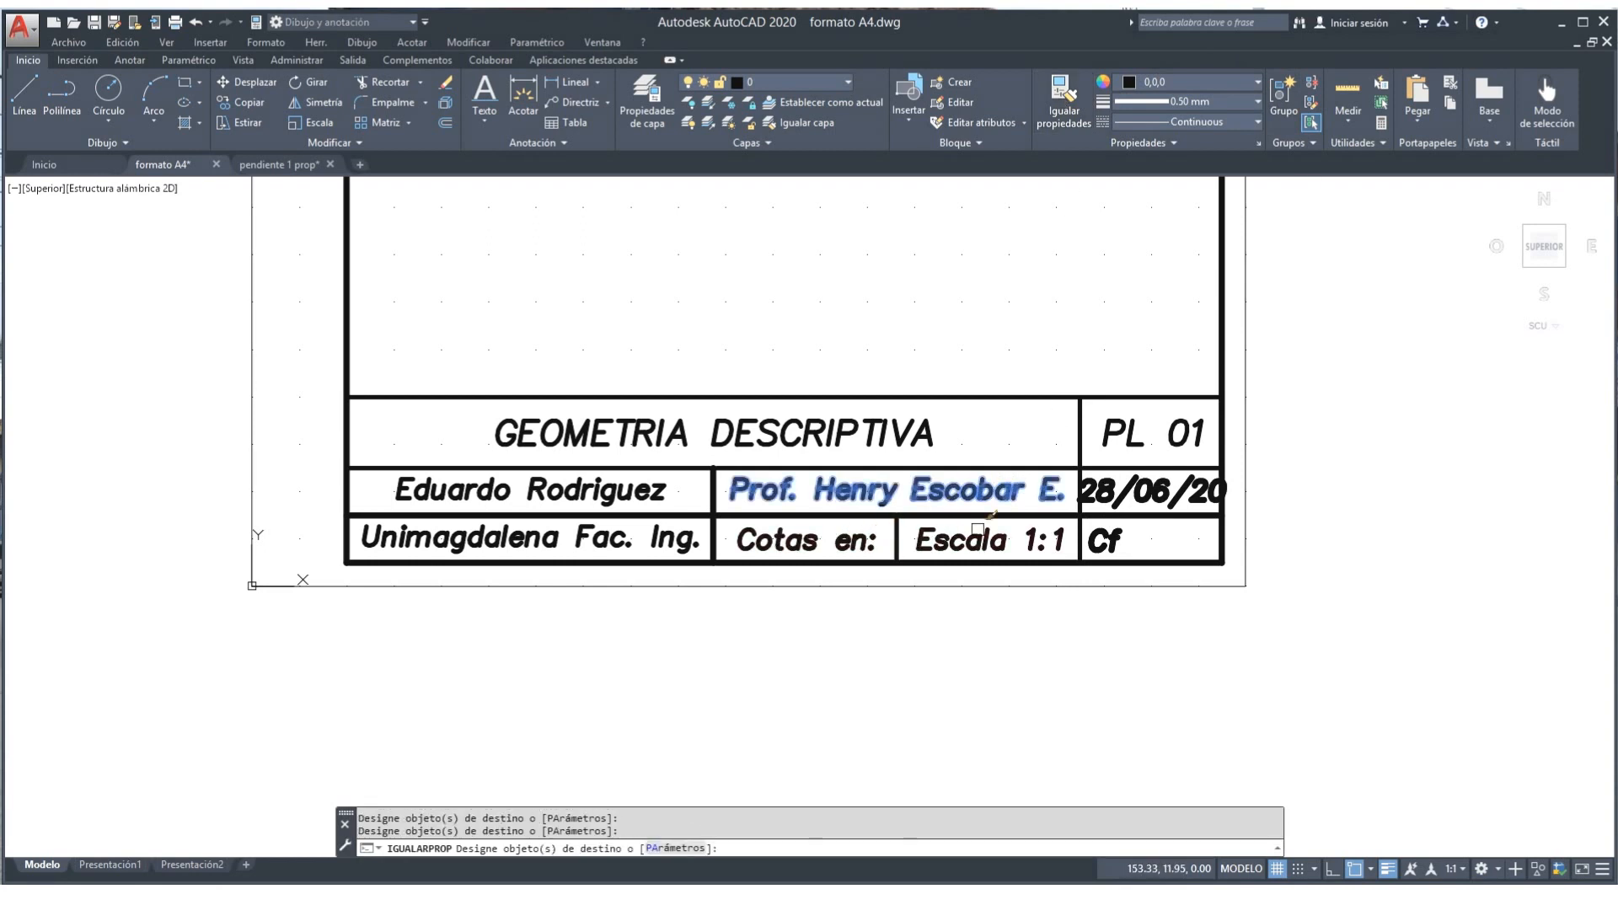
{"action": "right_click", "coordinate": [1046, 278]}
{"action": "left_click", "coordinate": [1084, 288]}
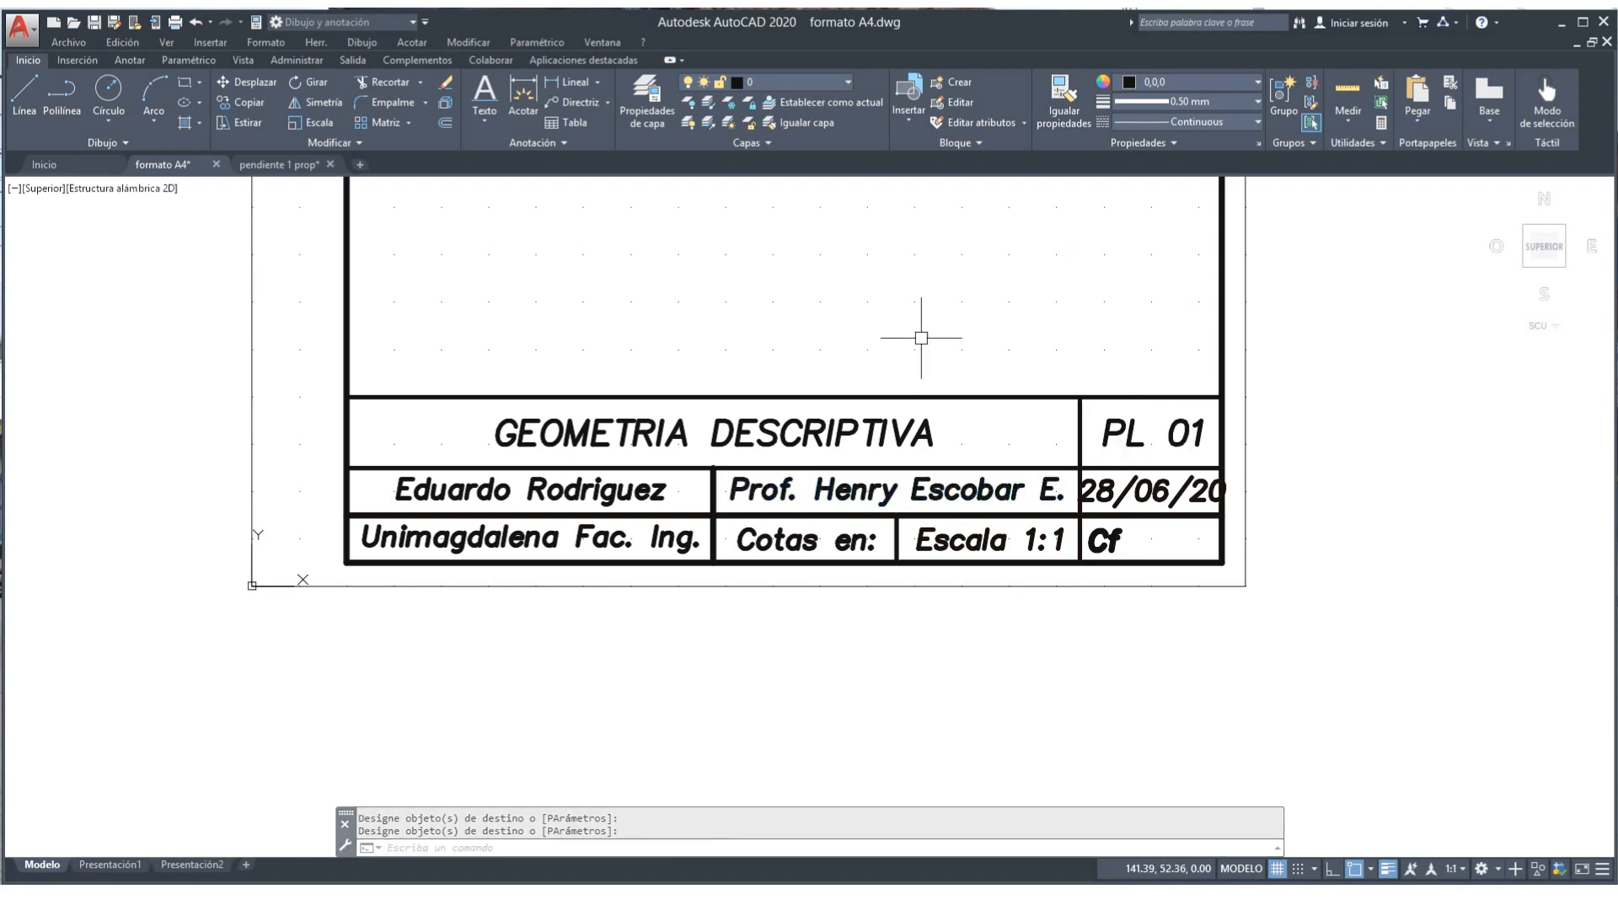
Step: Turn lineweight display back off
{"action": "scroll", "coordinate": [919, 339], "scroll_direction": "down", "scroll_amount": 2}
{"action": "scroll", "coordinate": [908, 325], "scroll_direction": "down", "scroll_amount": 2}
{"action": "middle_click_drag", "start_coordinate": [902, 325], "coordinate": [776, 723]}
{"action": "scroll", "coordinate": [679, 566], "scroll_direction": "up", "scroll_amount": 2}
{"action": "scroll", "coordinate": [679, 565], "scroll_direction": "down", "scroll_amount": 2}
{"action": "middle_click_drag", "start_coordinate": [697, 590], "coordinate": [667, 466]}
{"action": "scroll", "coordinate": [641, 500], "scroll_direction": "up", "scroll_amount": 2}
{"action": "scroll", "coordinate": [640, 500], "scroll_direction": "down", "scroll_amount": 2}
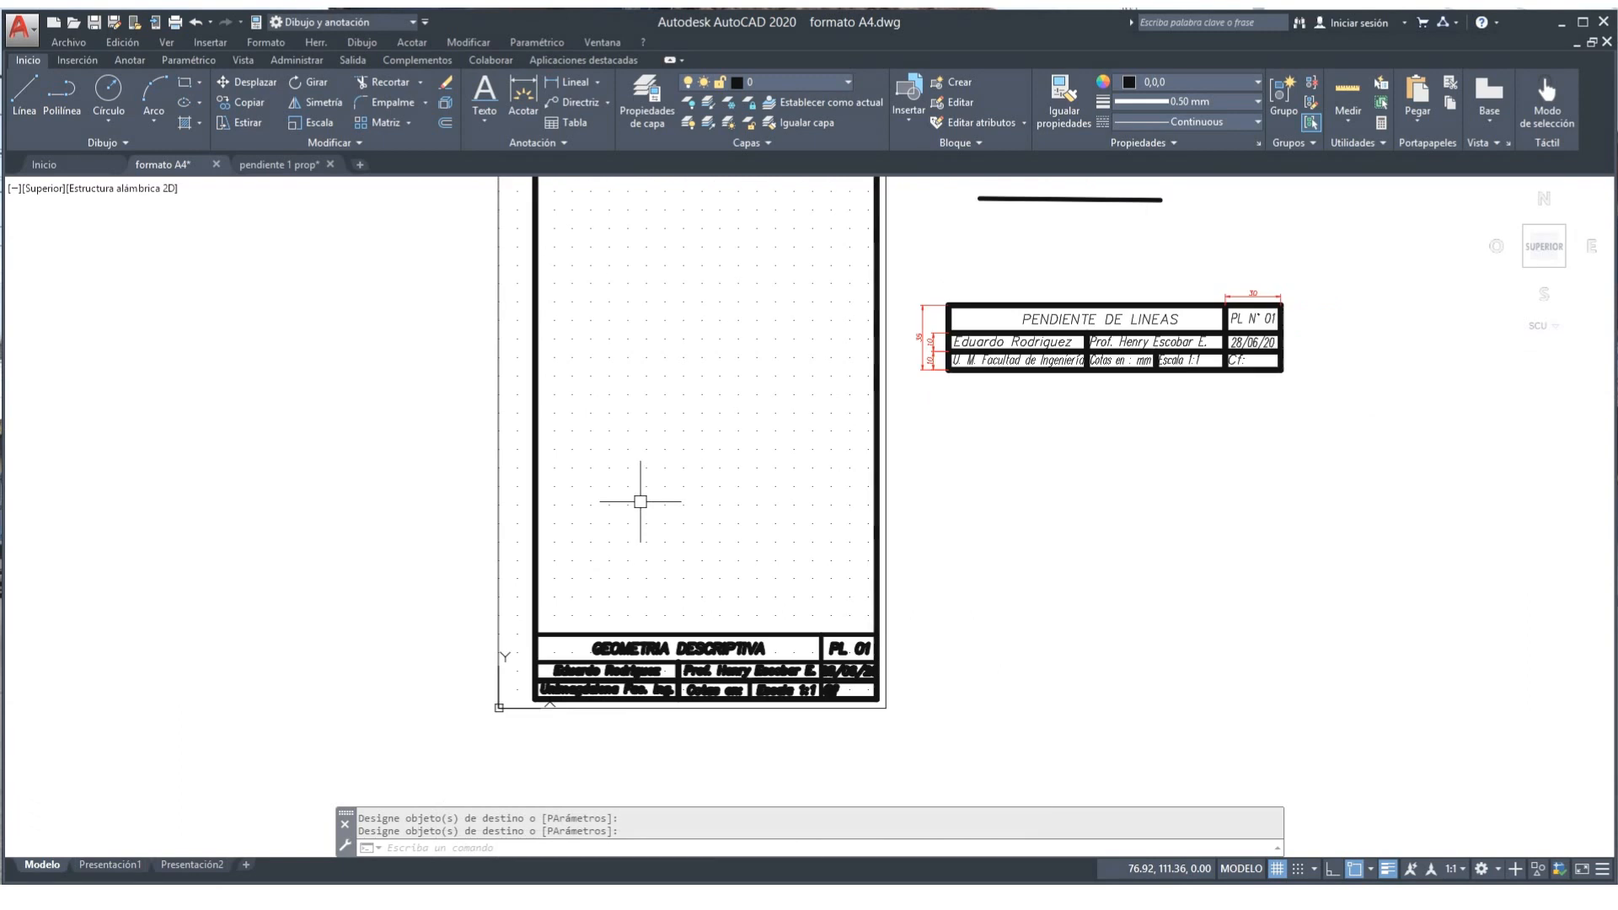
{"action": "scroll", "coordinate": [640, 503], "scroll_direction": "down", "scroll_amount": 2}
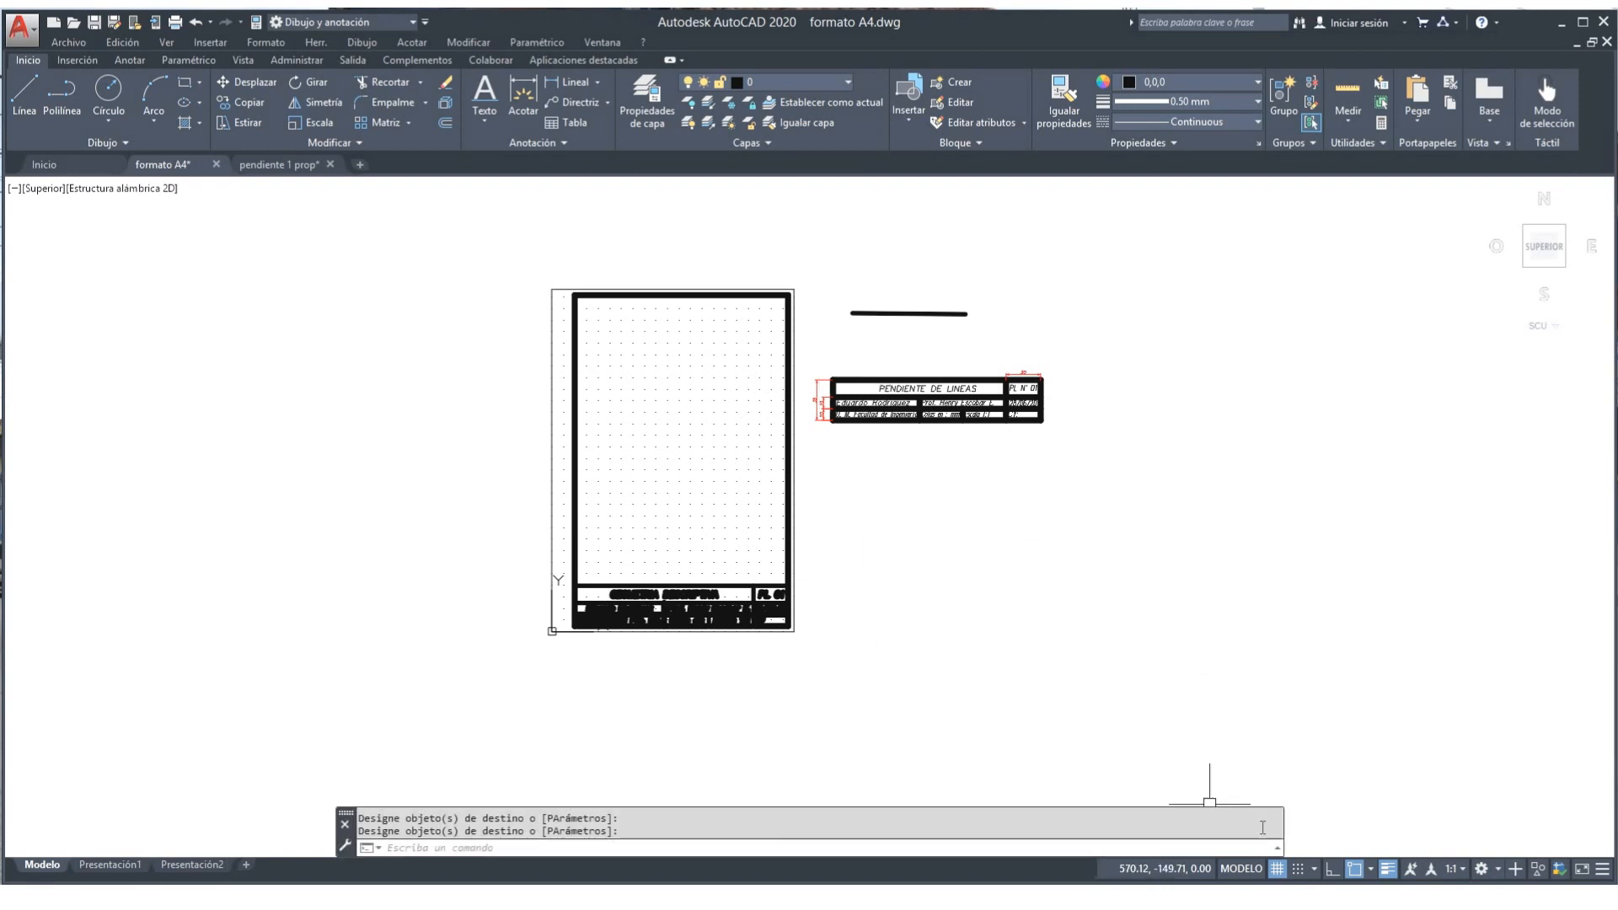
{"action": "left_click", "coordinate": [1387, 869]}
Step: Erase the short horizontal line beside the A4 sheet
{"action": "scroll", "coordinate": [863, 646], "scroll_direction": "up", "scroll_amount": 2}
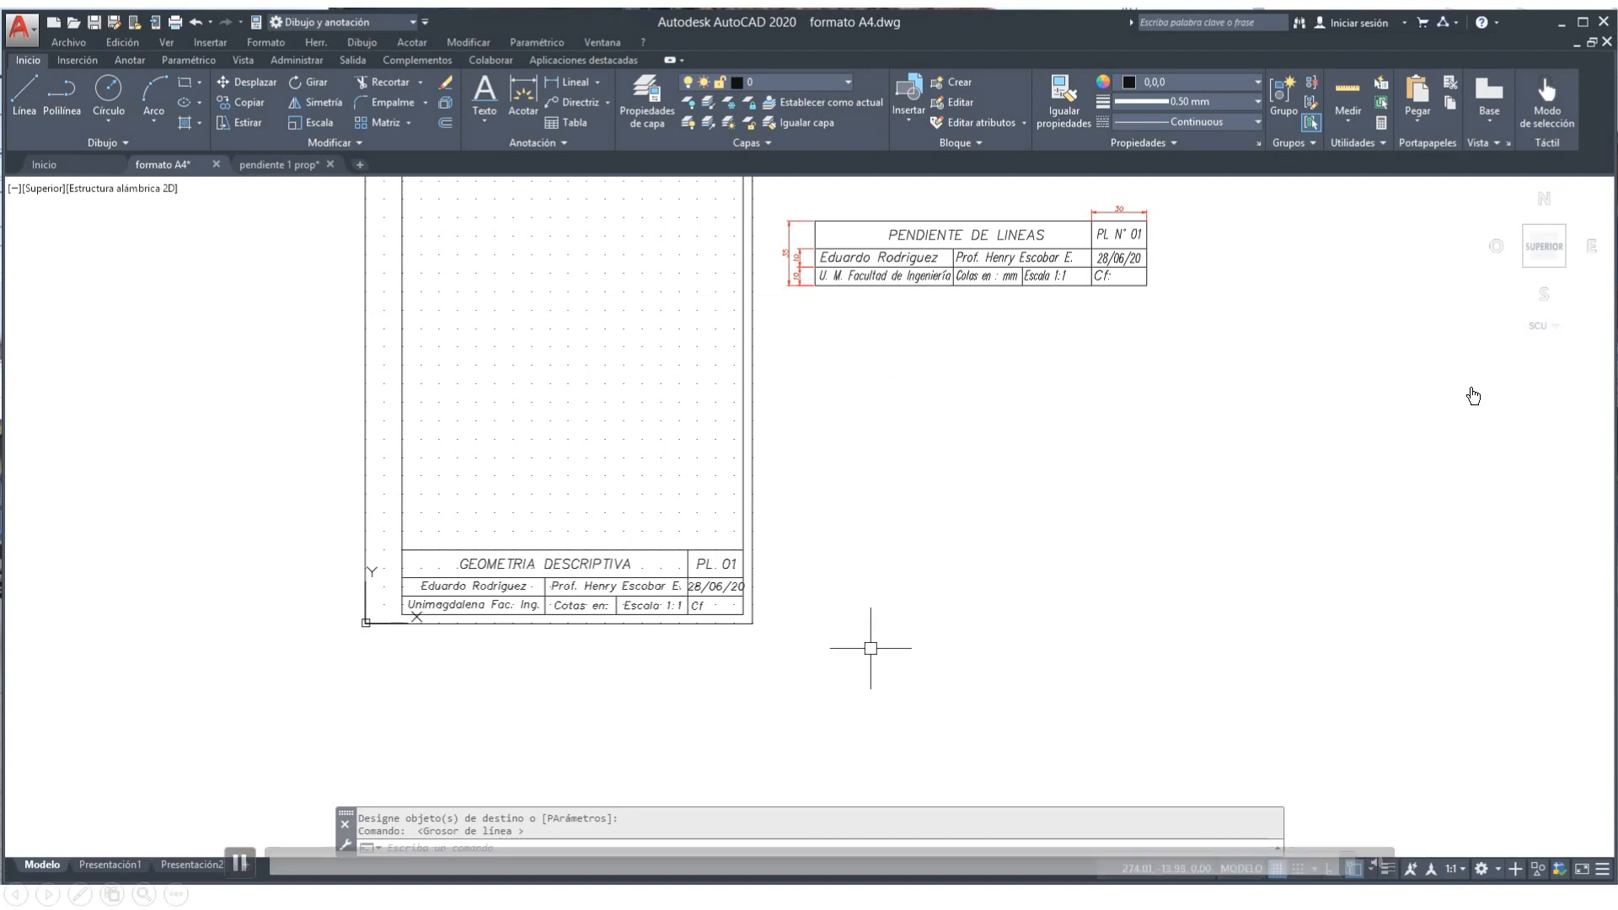
{"action": "mouse_move", "coordinate": [914, 517]}
{"action": "middle_mouse_down"}
{"action": "mouse_move", "coordinate": [911, 745]}
{"action": "mouse_move", "coordinate": [951, 647]}
{"action": "middle_mouse_up"}
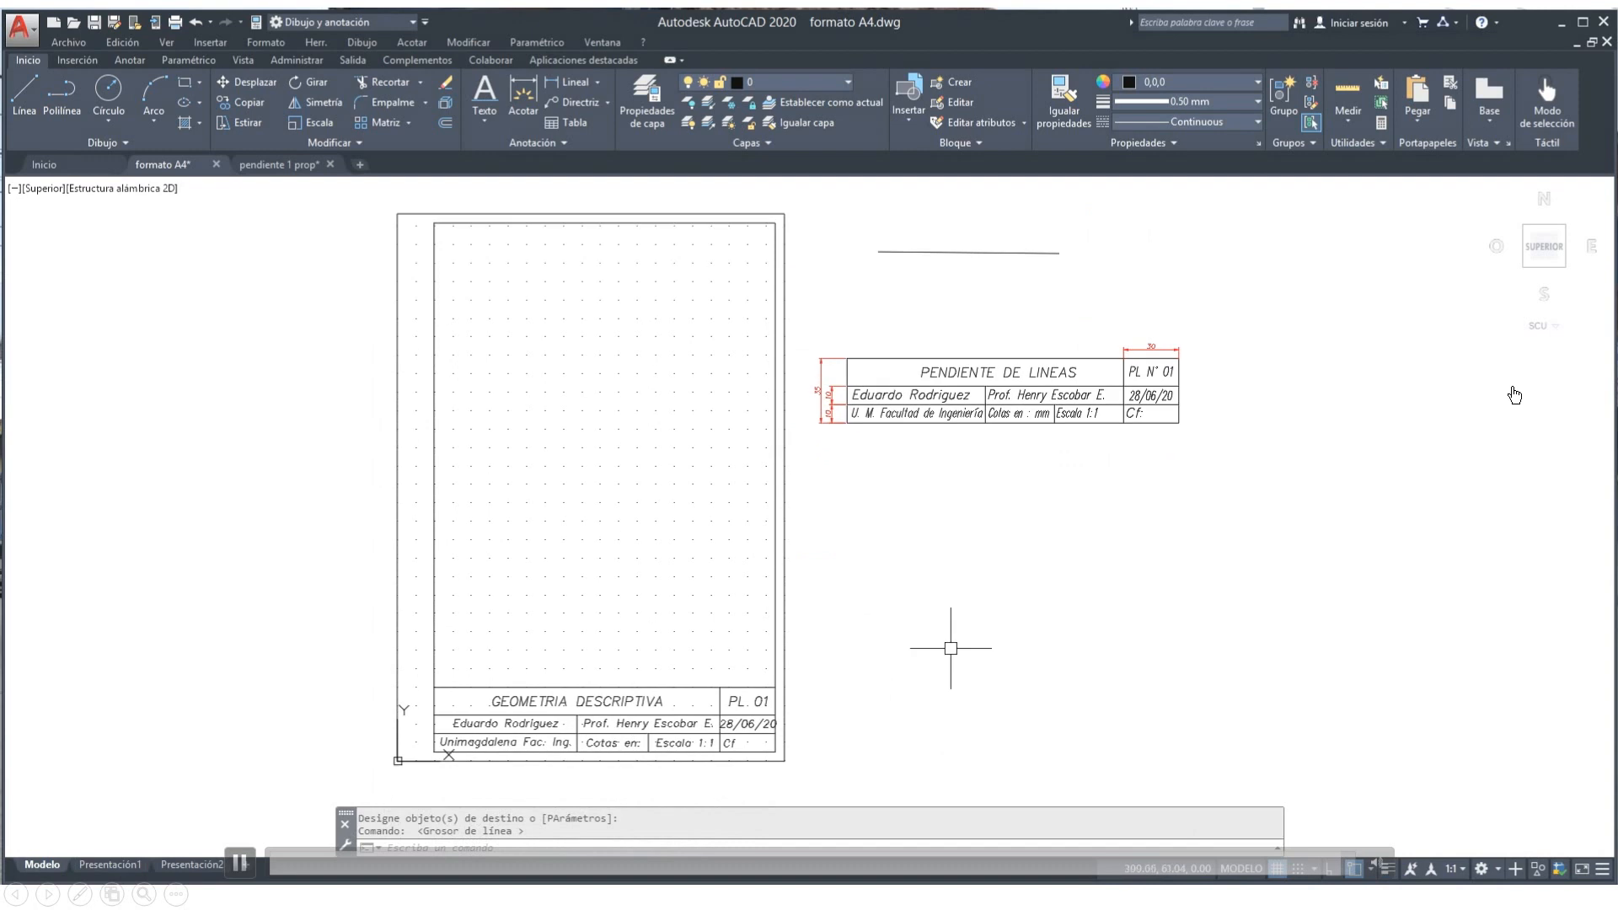
{"action": "scroll", "coordinate": [950, 648], "scroll_direction": "down", "scroll_amount": 2}
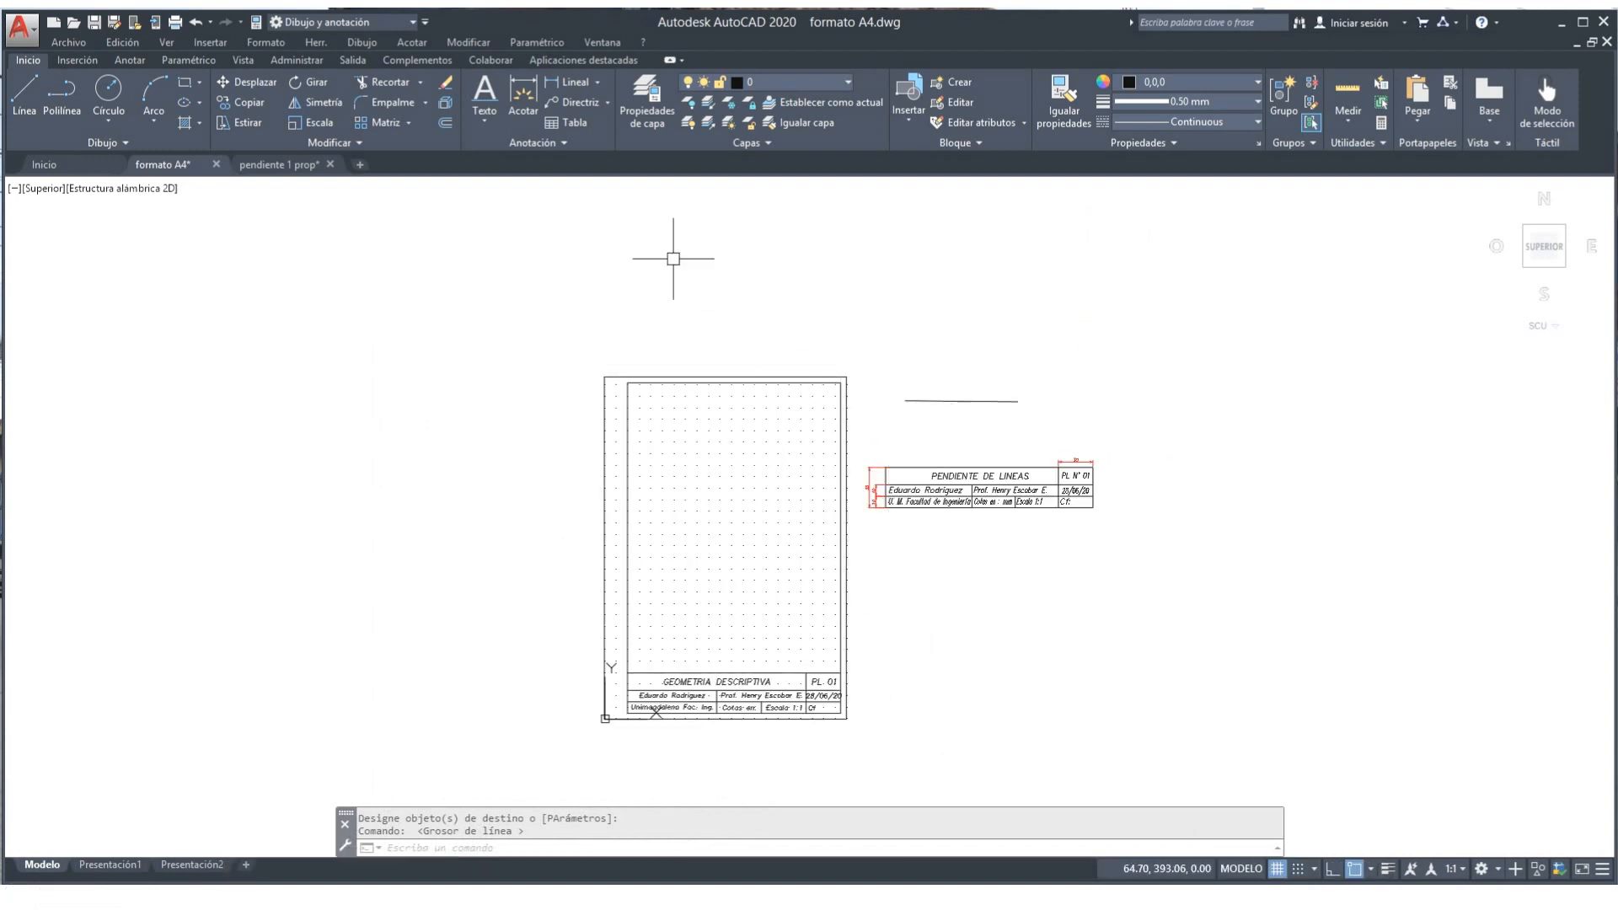
{"action": "left_click", "coordinate": [445, 82]}
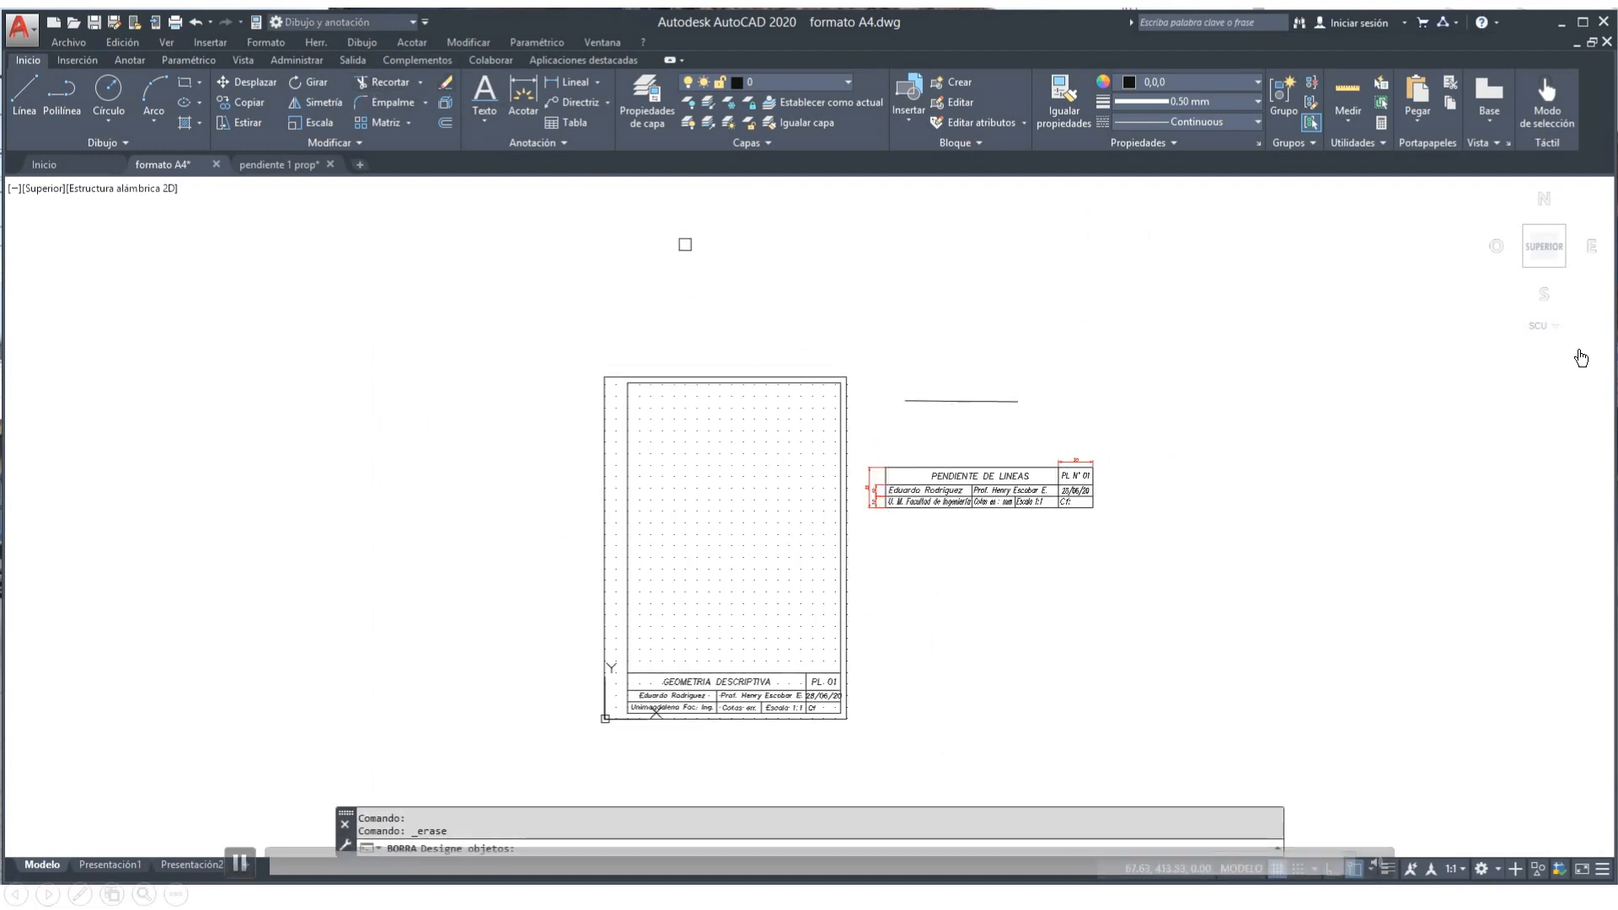
{"action": "left_click", "coordinate": [913, 401]}
{"action": "key", "text": "Return"}
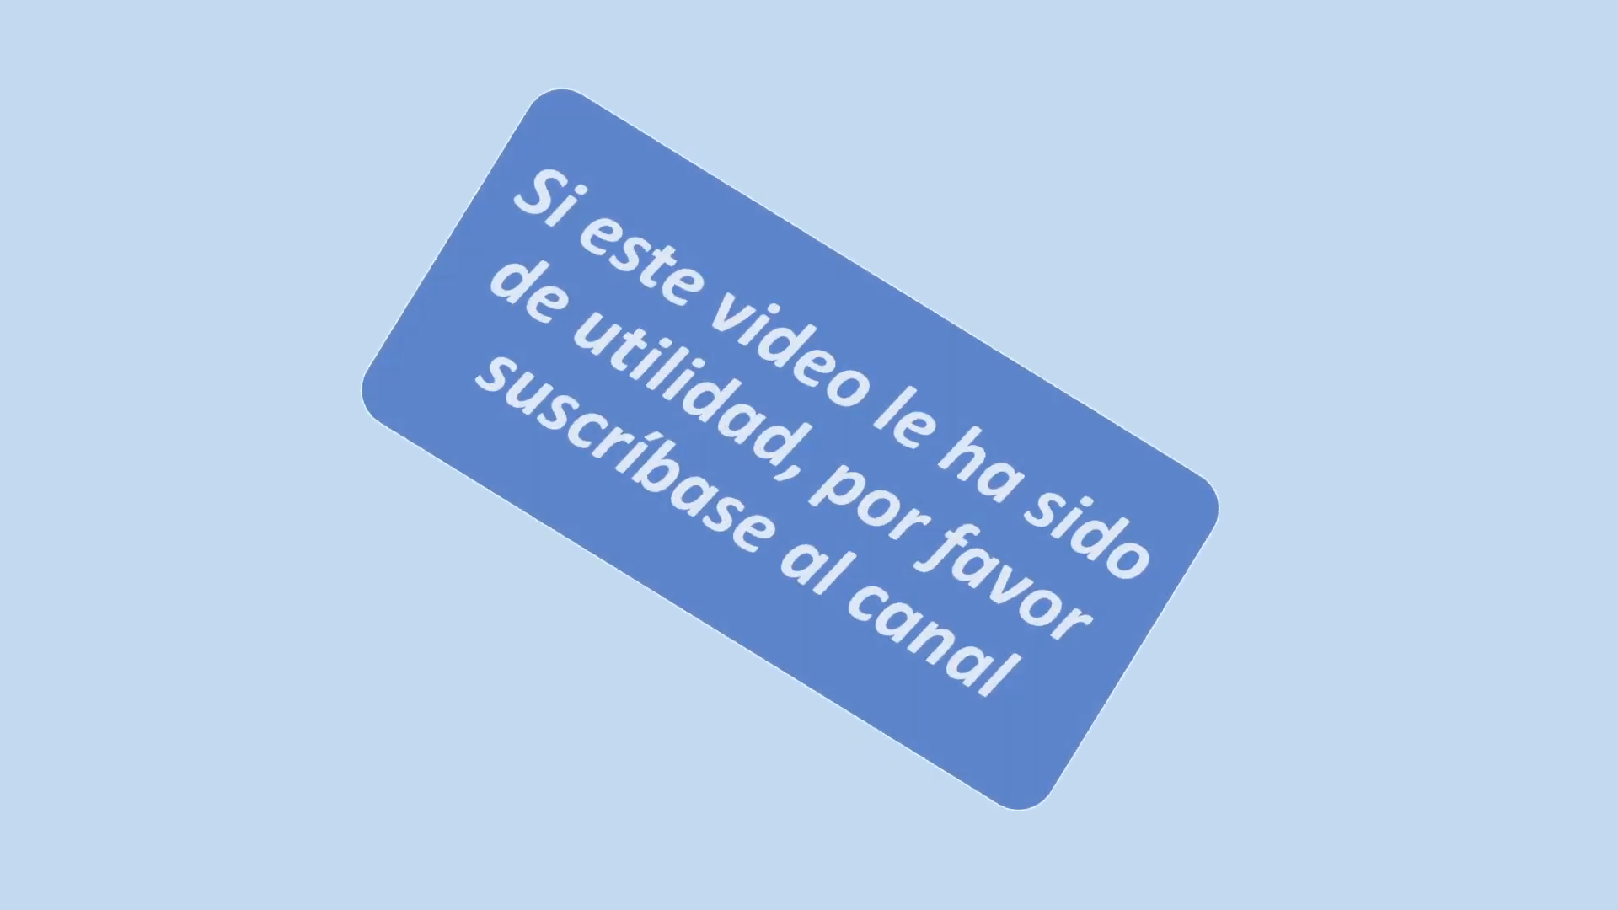
Step: Advance past the subscribe slide to the end-of-show screen
{"action": "key", "text": "Right"}
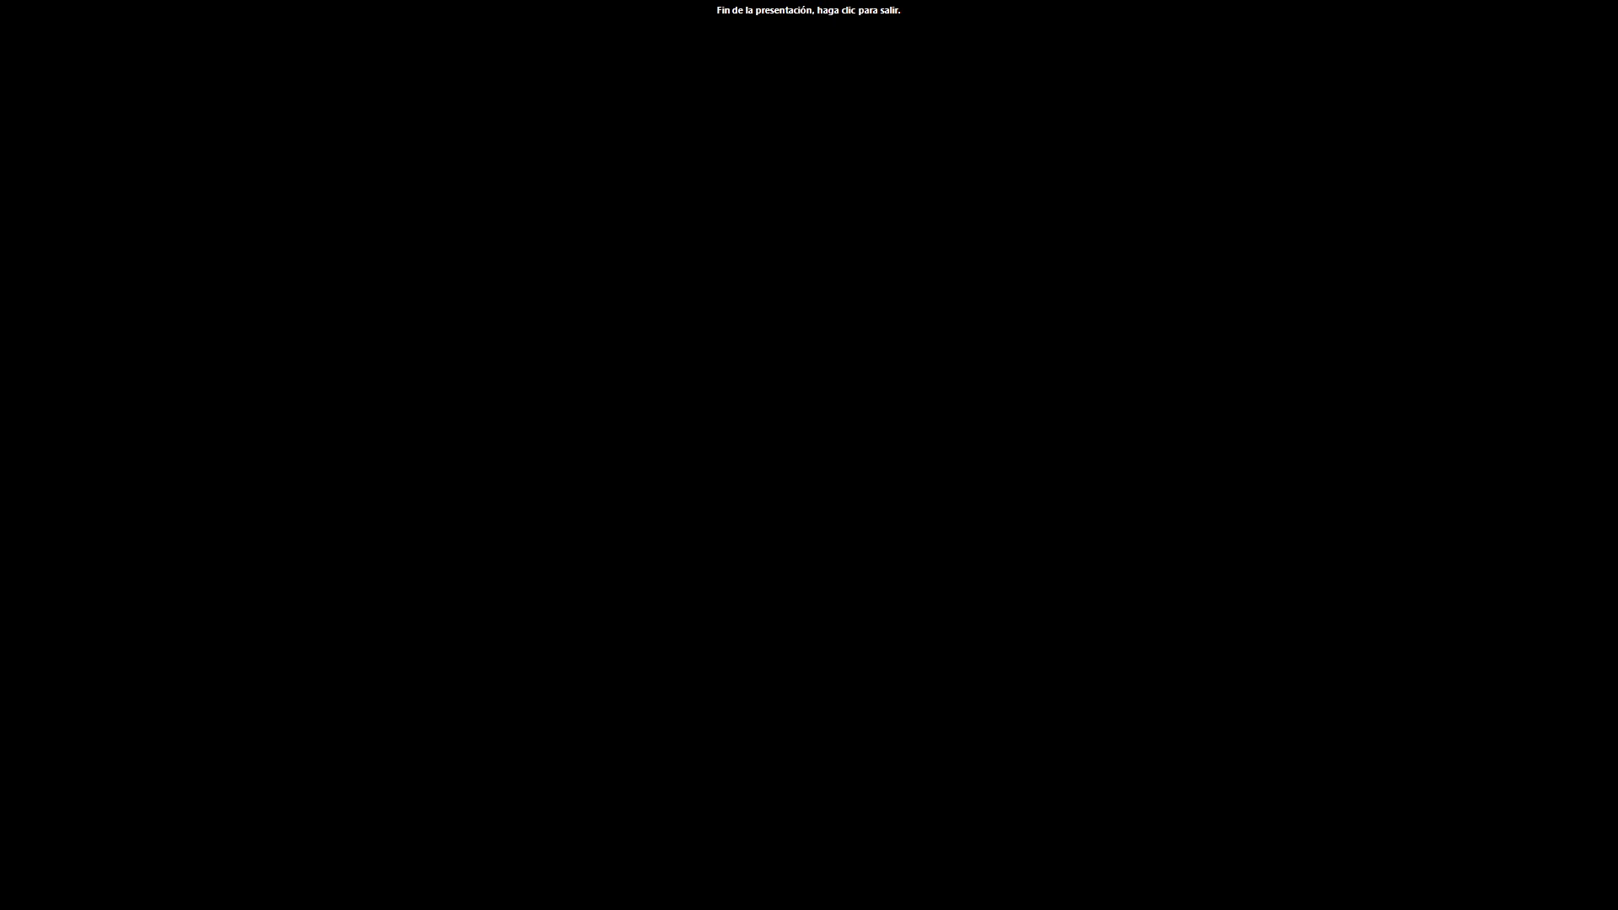